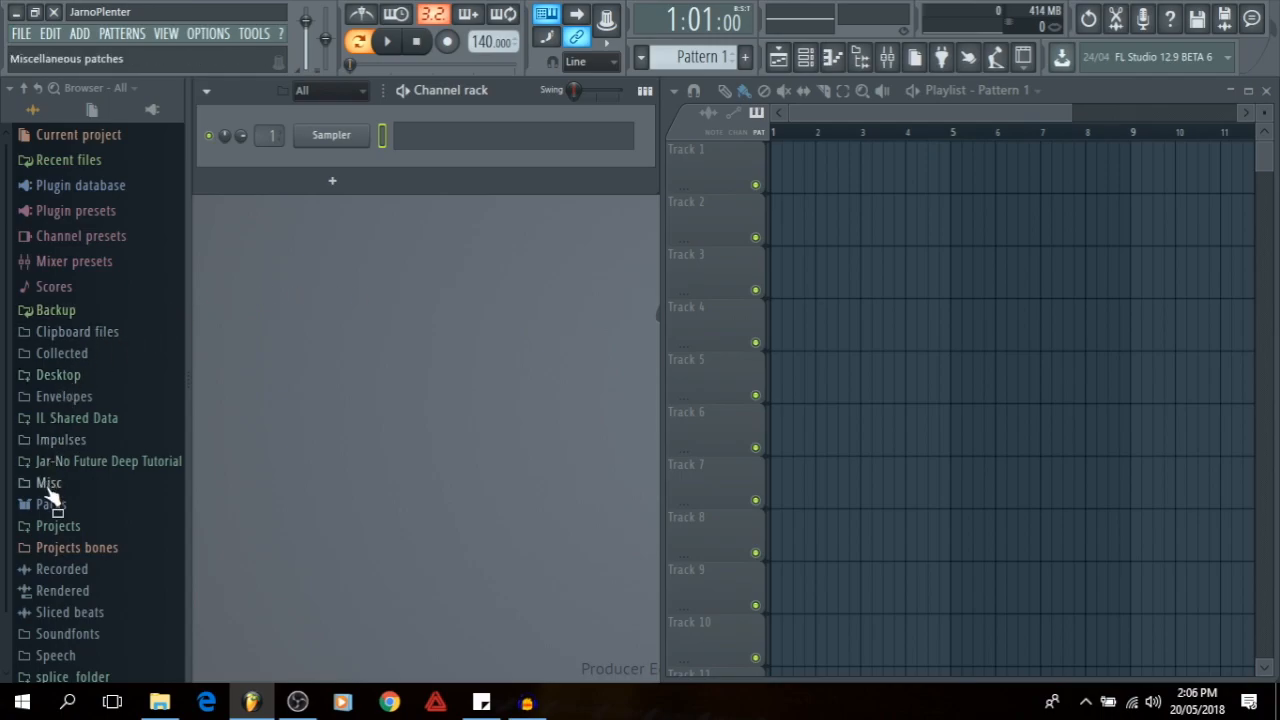
- Set the project tempo to 122 BPM
{"action": "left_click", "coordinate": [140, 466]}
{"action": "left_click", "coordinate": [112, 468]}
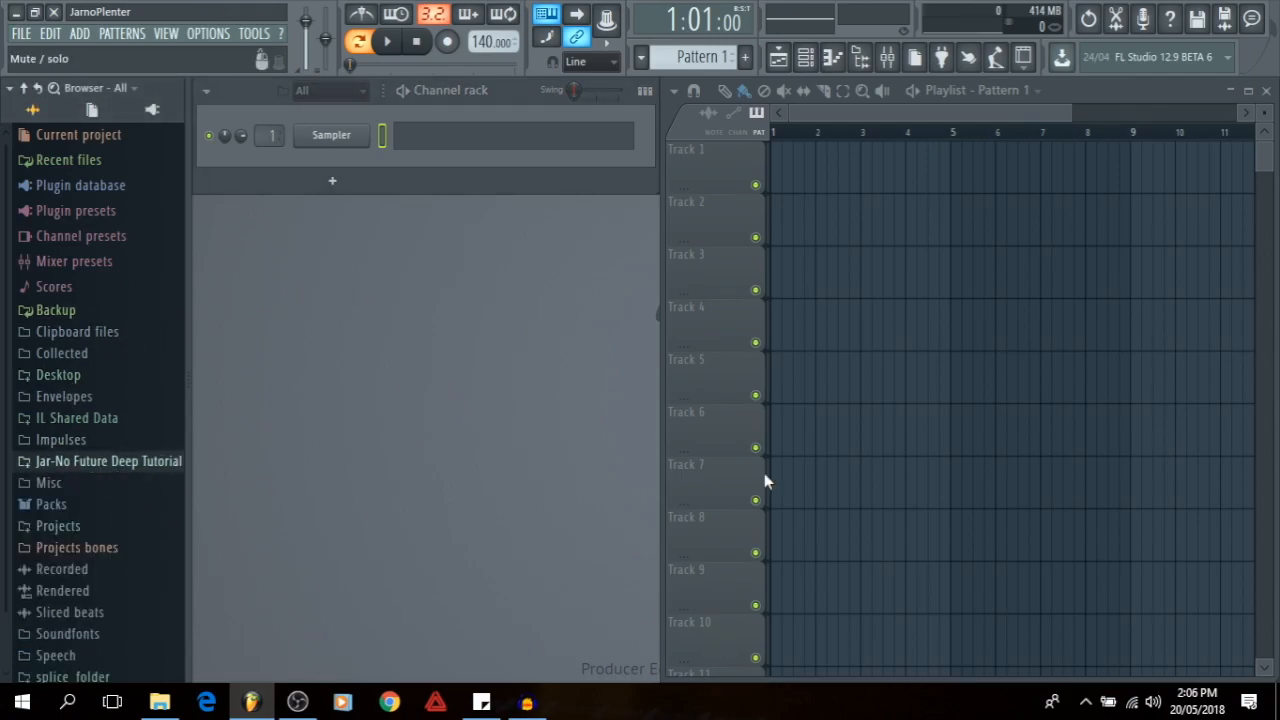
{"action": "left_click_drag", "start_coordinate": [484, 42], "coordinate": [484, 60]}
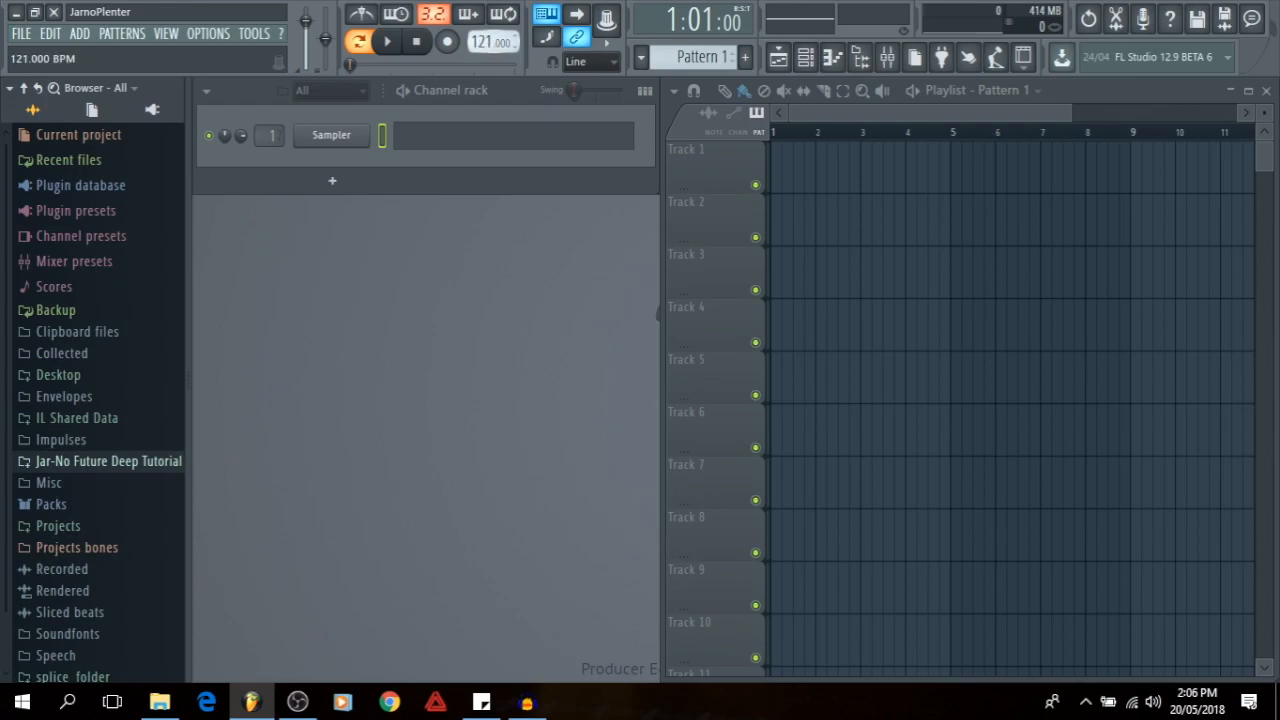
- Insert a Sylenth1 [64bit] instrument channel and move its window clear so the whole synth interface is visible
{"action": "right_click", "coordinate": [345, 136]}
{"action": "mouse_move", "coordinate": [443, 261]}
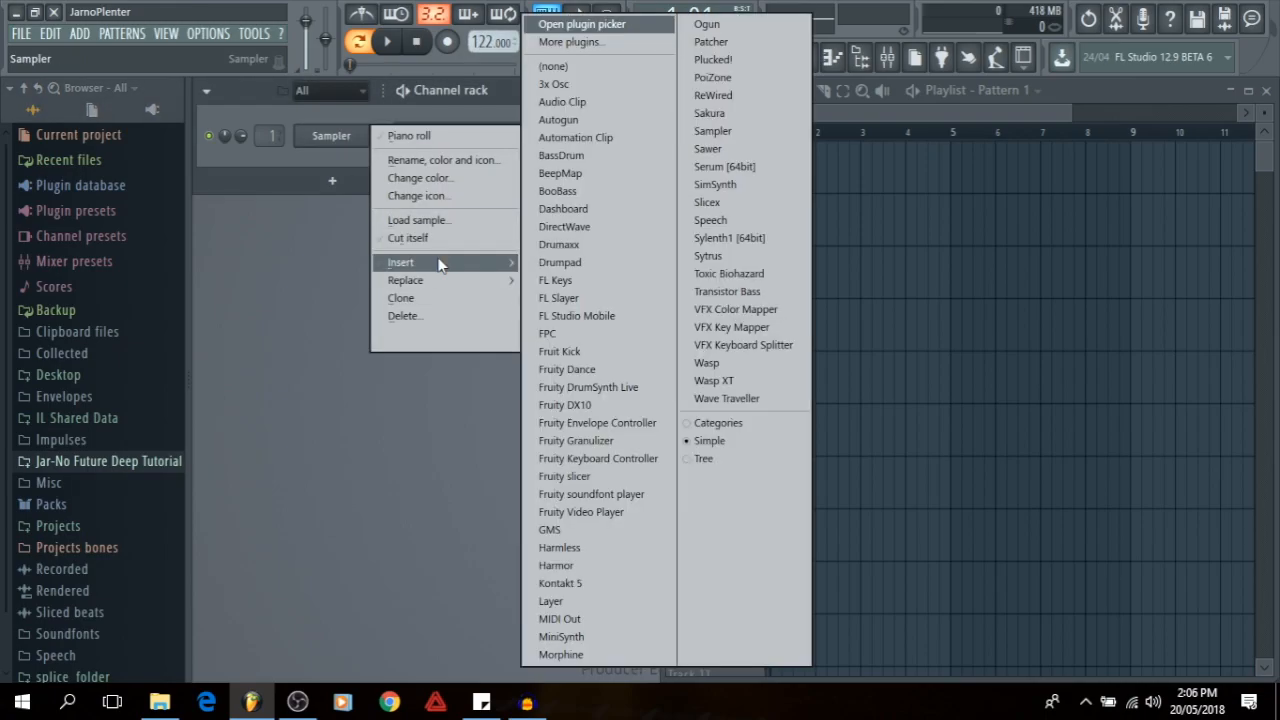
{"action": "left_click", "coordinate": [727, 239]}
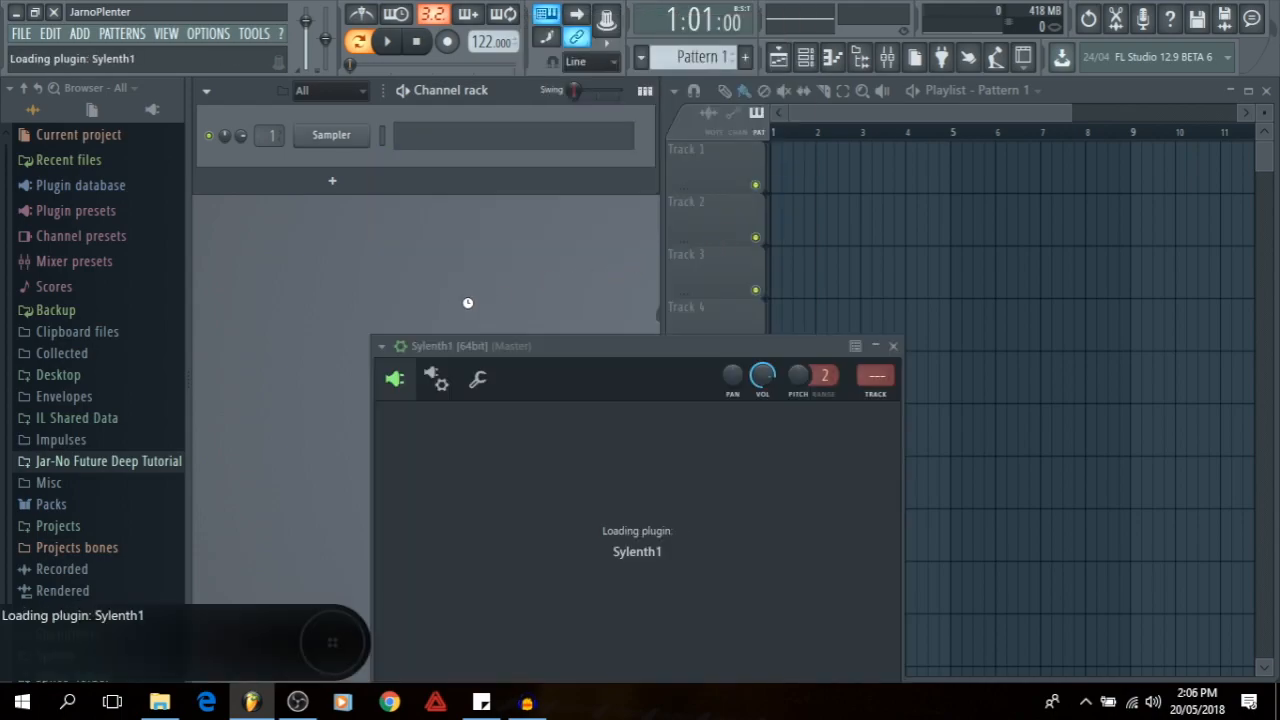
{"action": "left_click_drag", "start_coordinate": [564, 340], "coordinate": [386, 90]}
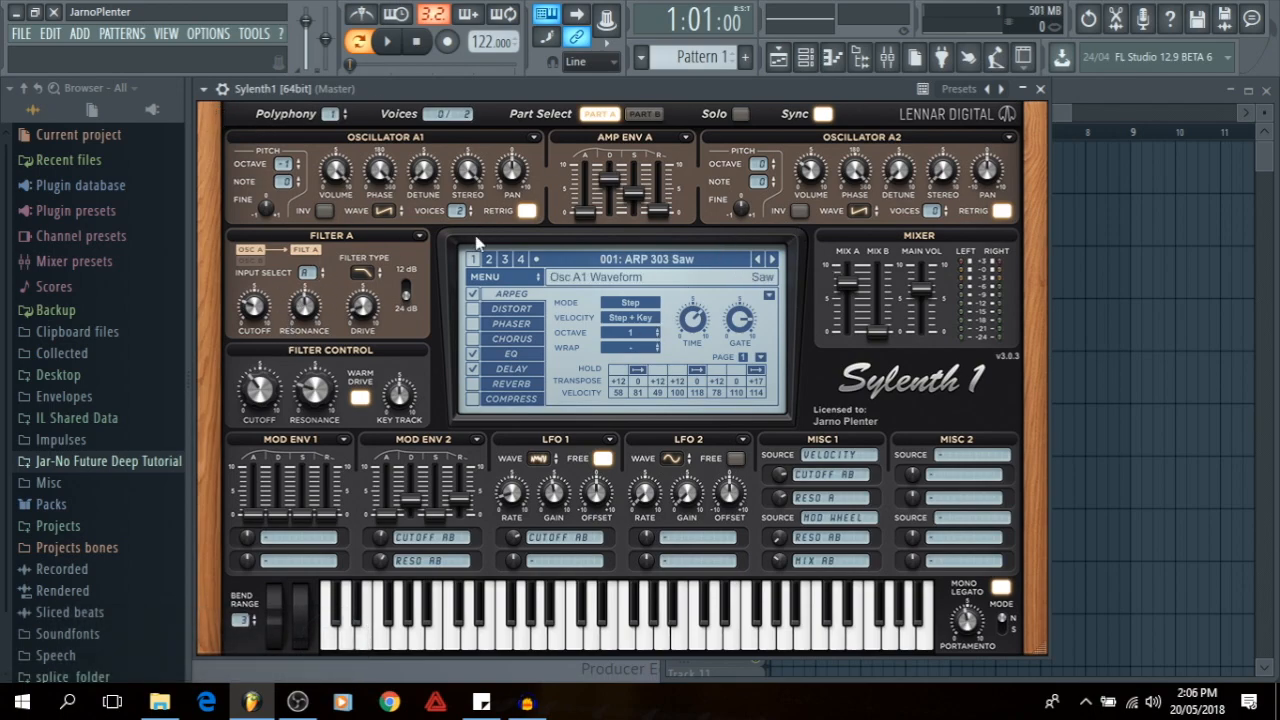
- Switch Sylenth1 to bank 3 and load the preset BASS 1 - Jar-No.fxp from the desktop folder Jar-No Future Deep Tutorial
{"action": "left_click", "coordinate": [521, 290]}
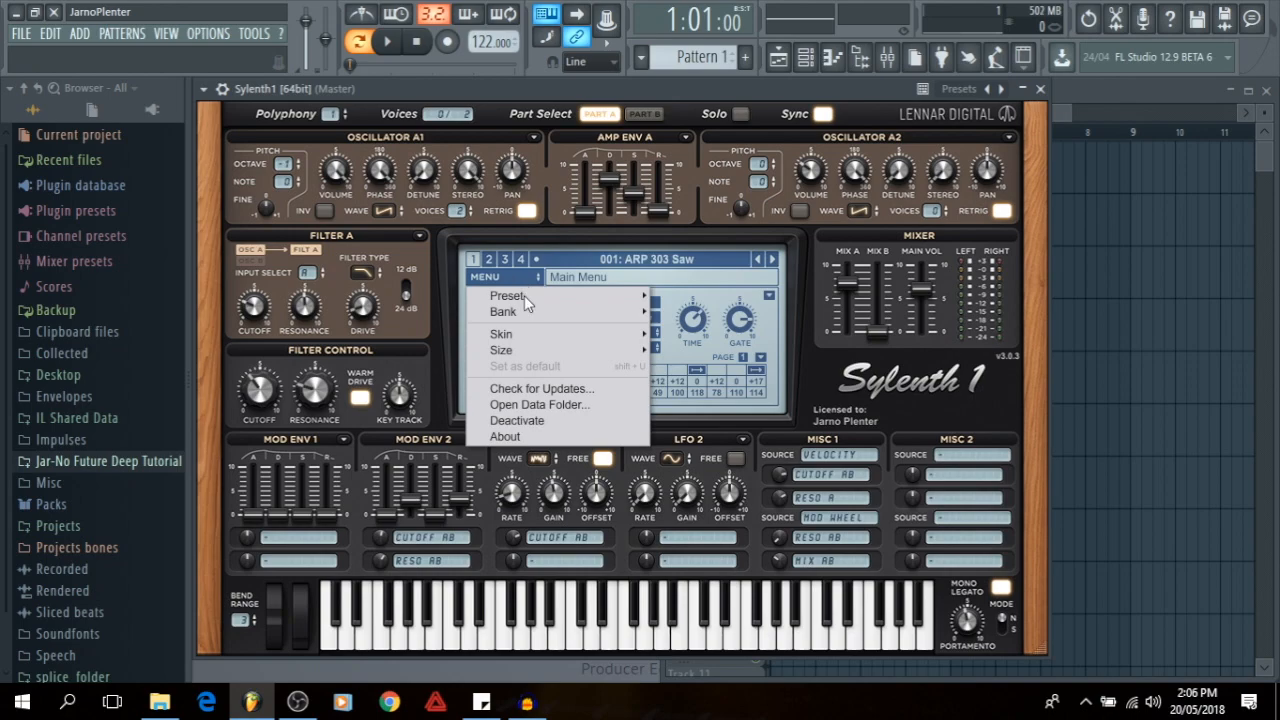
{"action": "mouse_move", "coordinate": [524, 295]}
{"action": "left_click", "coordinate": [507, 283]}
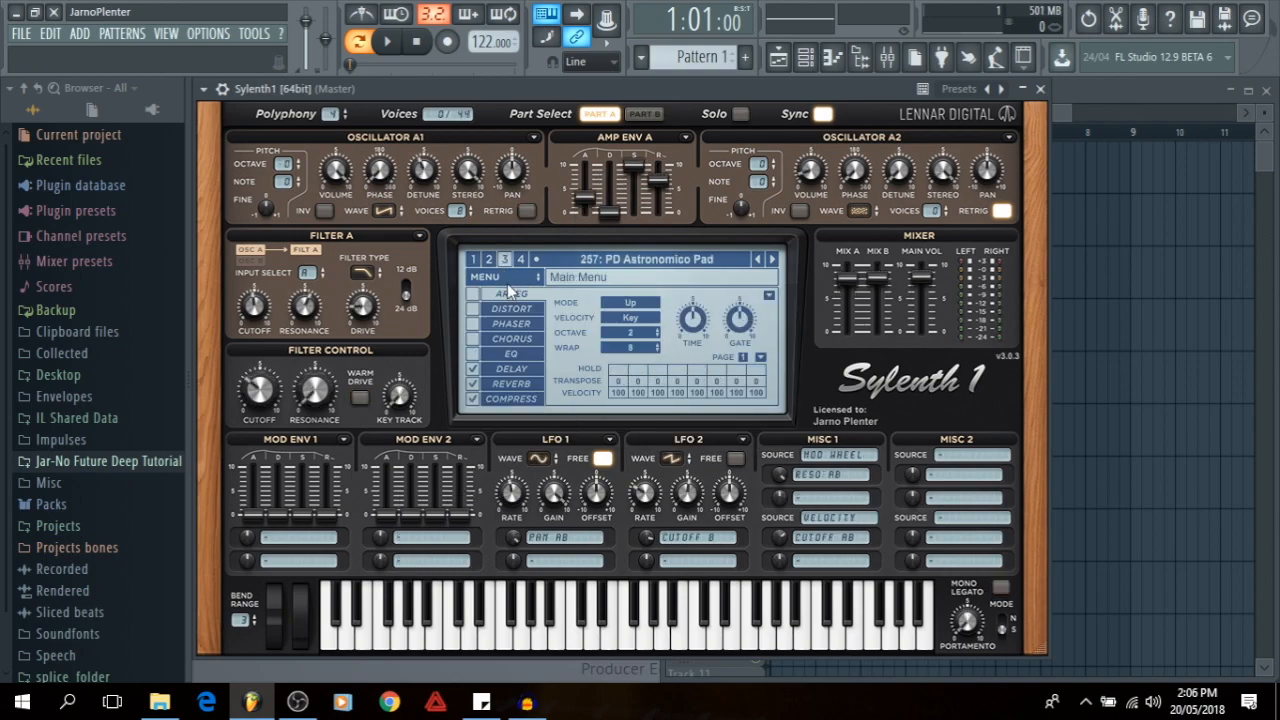
{"action": "left_click", "coordinate": [507, 283]}
{"action": "mouse_move", "coordinate": [508, 294]}
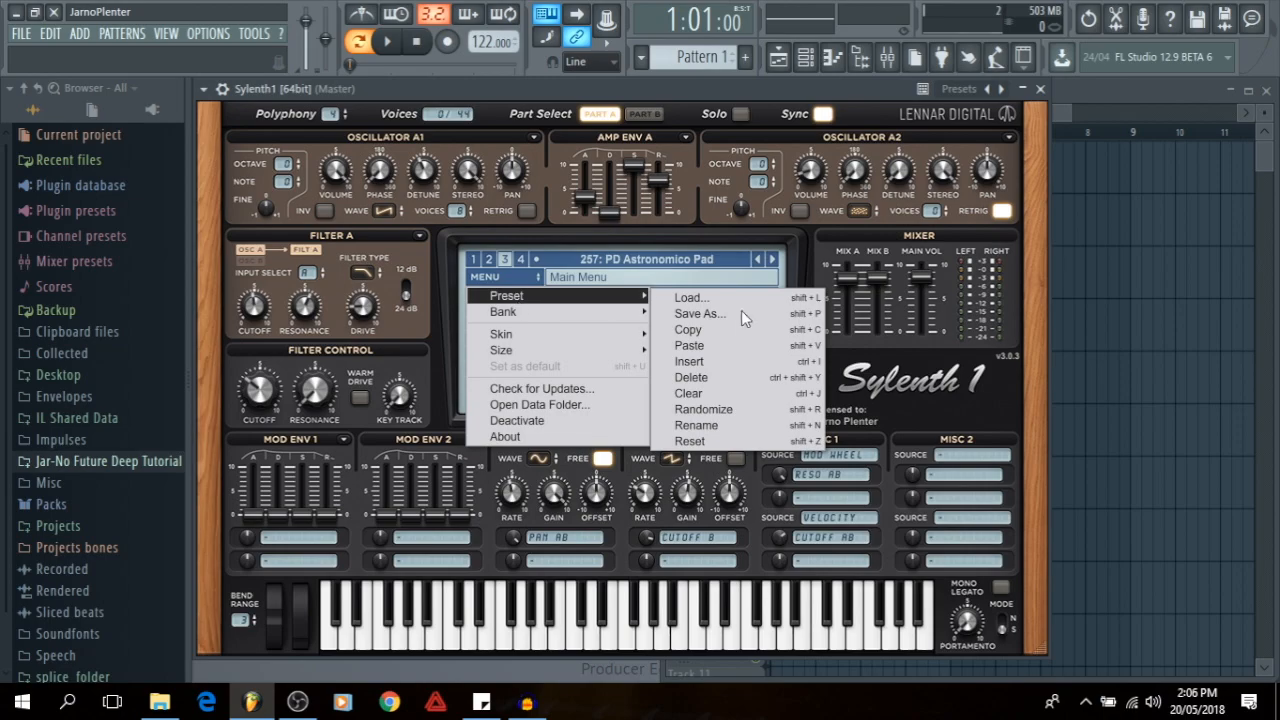
{"action": "left_click", "coordinate": [686, 294]}
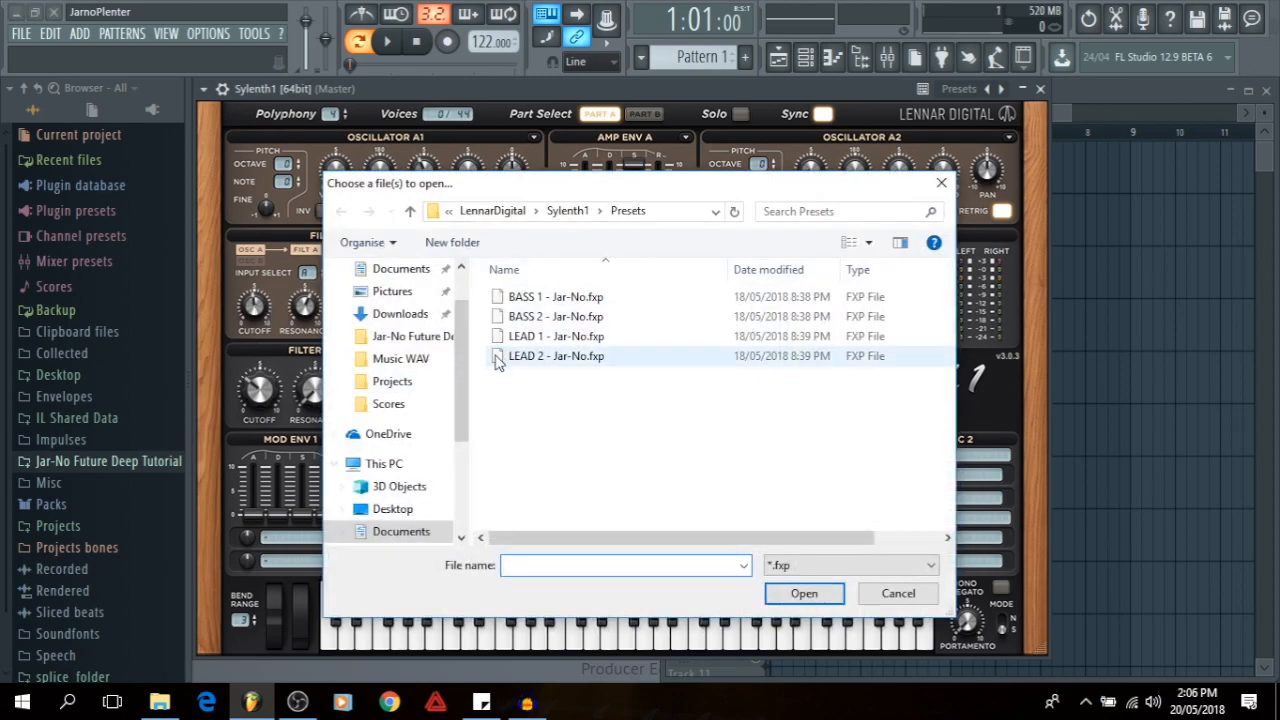
{"action": "scroll", "coordinate": [396, 366], "scroll_direction": "up", "scroll_amount": 1}
{"action": "left_click", "coordinate": [392, 306]}
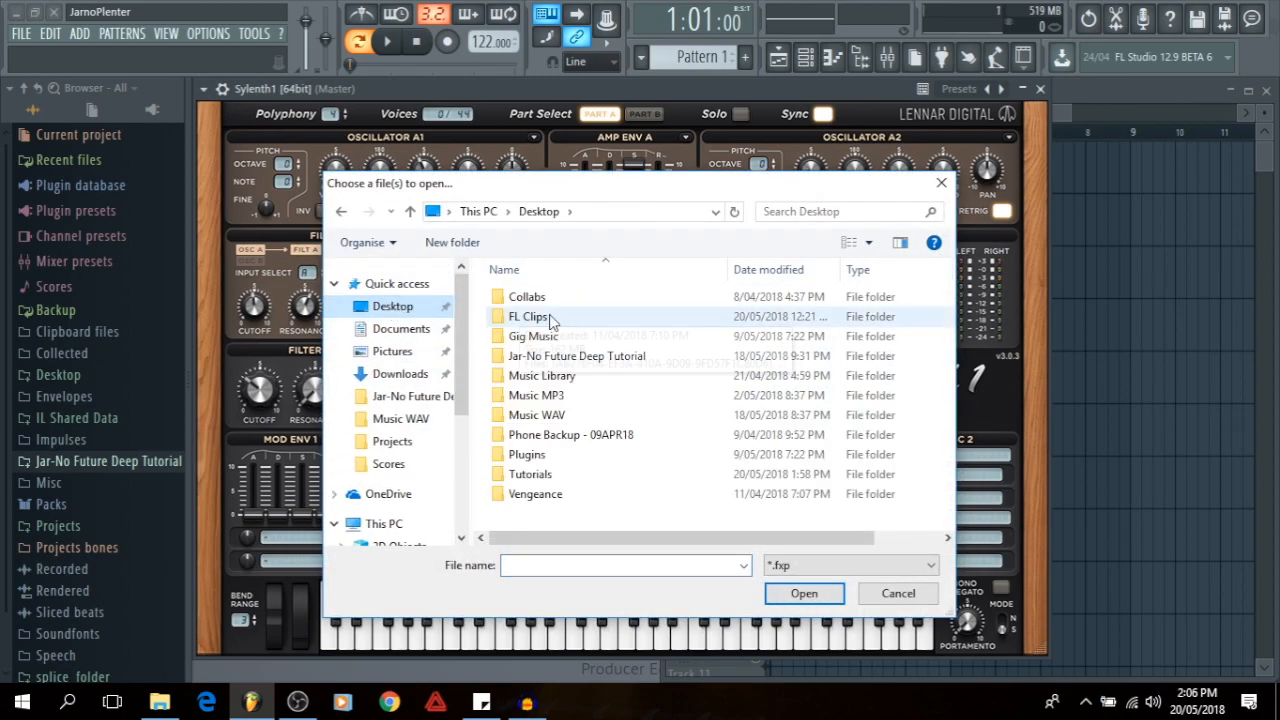
{"action": "double_click", "coordinate": [539, 358]}
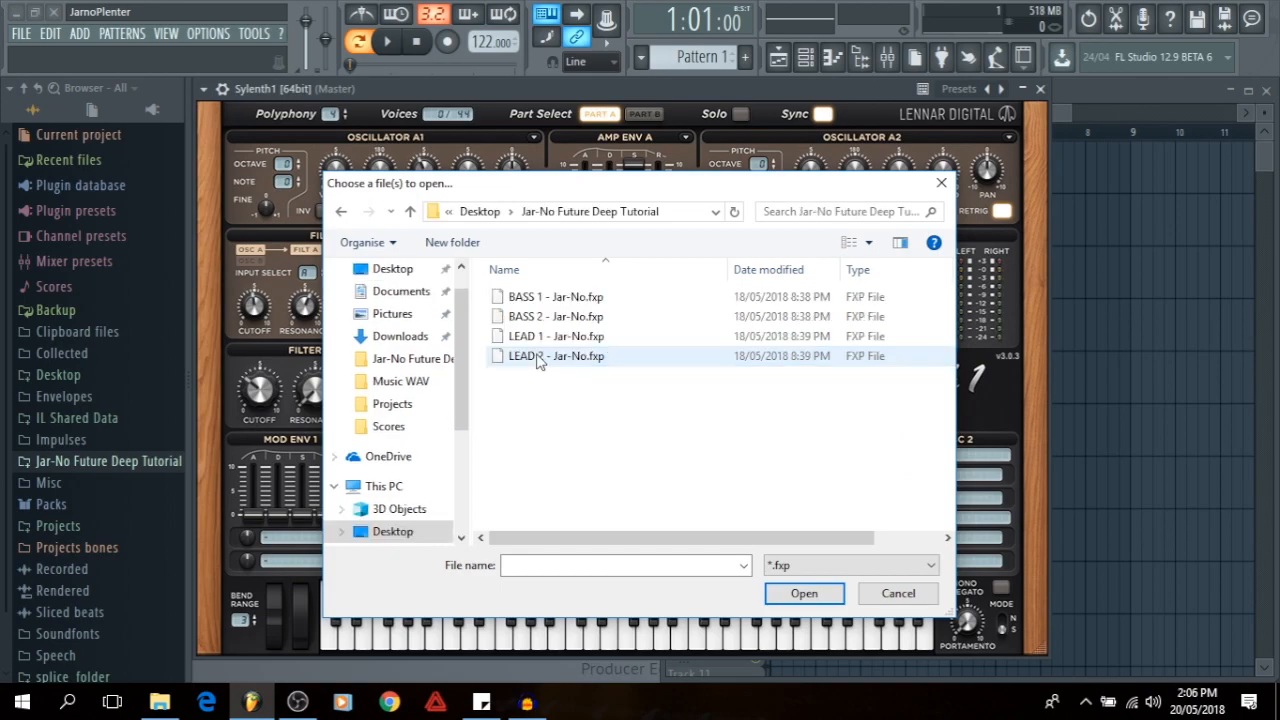
{"action": "double_click", "coordinate": [538, 298]}
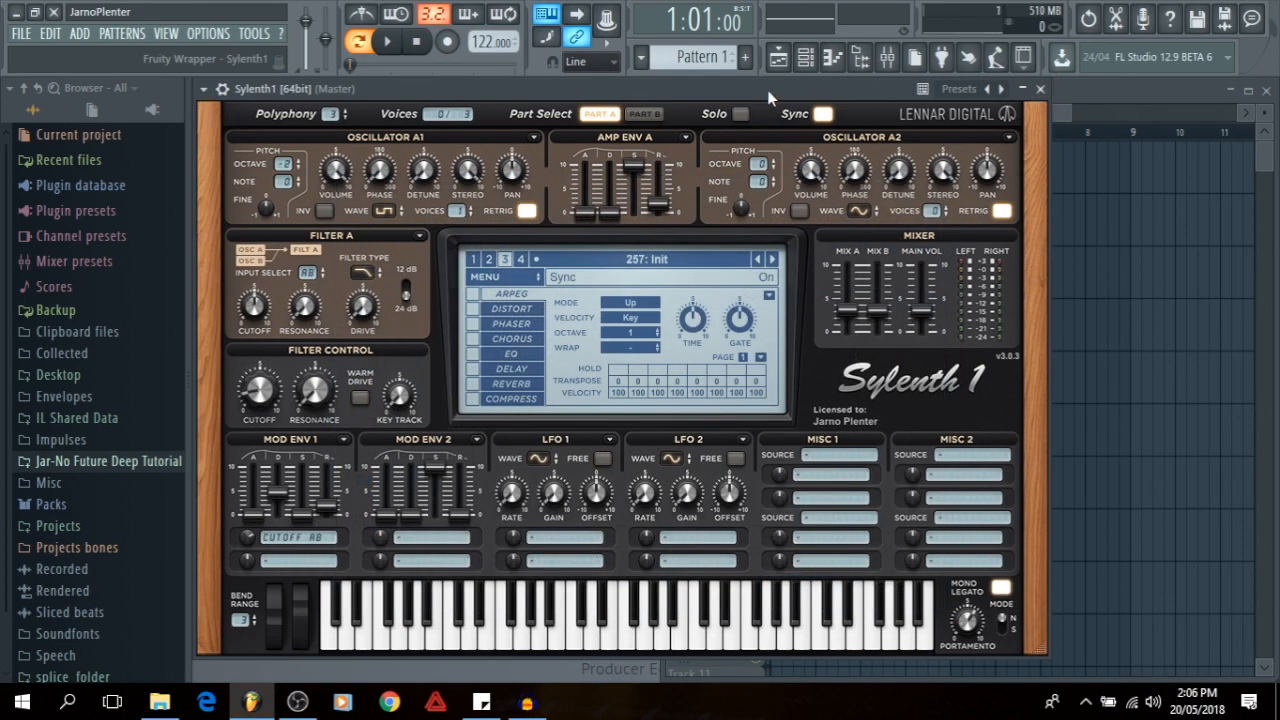
- Audition the loaded bass preset with repeated C5 notes and close the synth
{"action": "key", "text": "z"}
{"action": "key", "text": "z"}
{"action": "key", "text": "z"}
{"action": "key", "text": "z"}
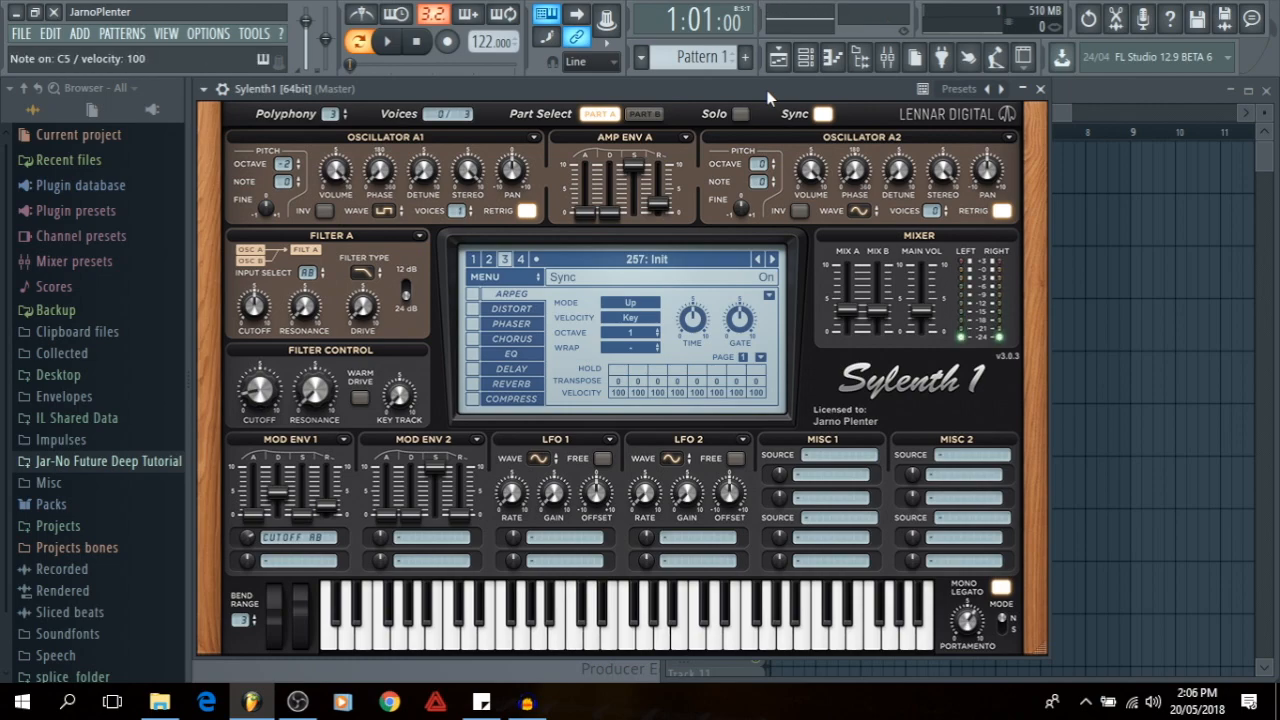
{"action": "key", "text": "z"}
{"action": "key", "text": "z"}
{"action": "key", "text": "z"}
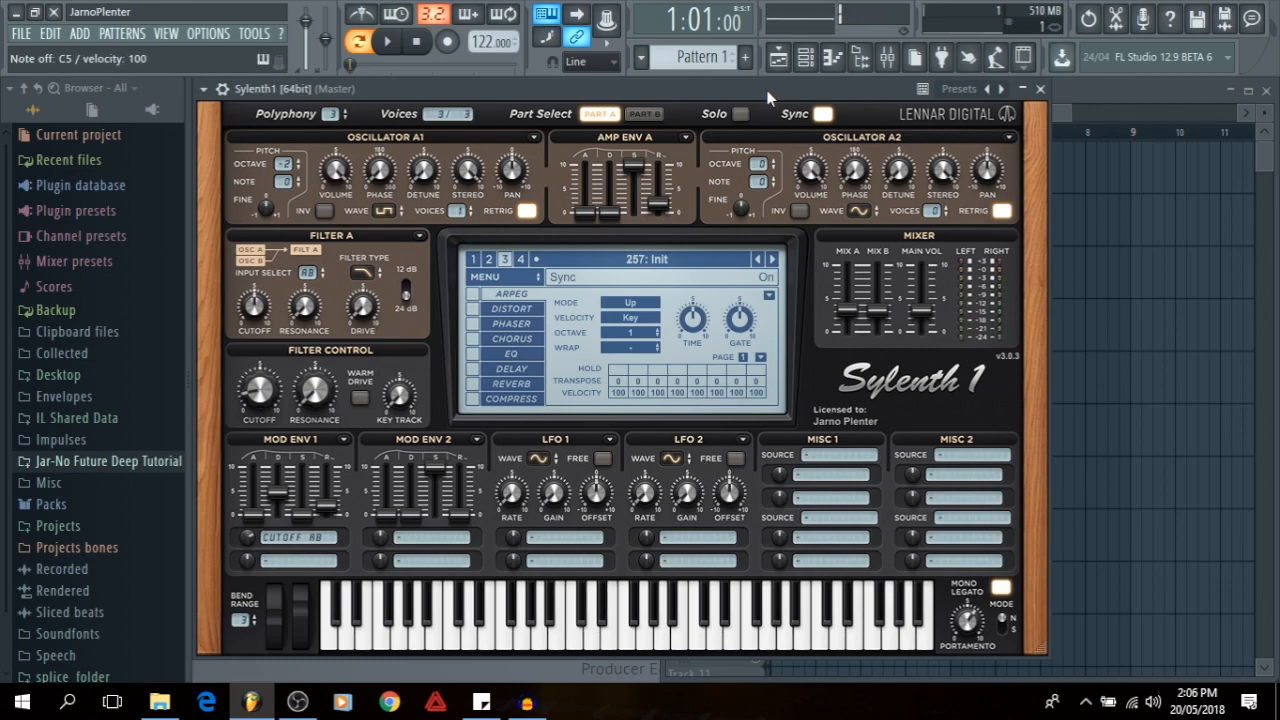
{"action": "key", "text": "x"}
{"action": "left_click", "coordinate": [1040, 89]}
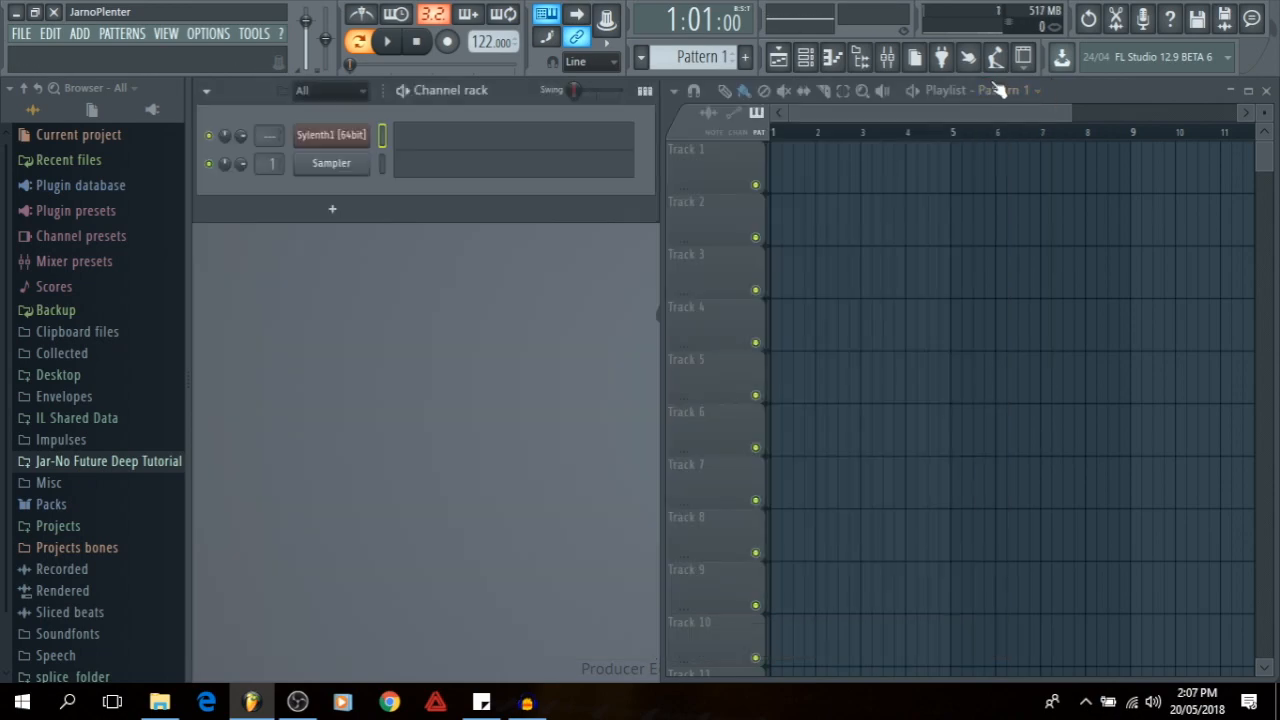
- Write a four-bar bassline for Sylenth1 in the piano roll using C5, D#5, A#4, A4, G#4 and F5 notes, and enlarge the note grid
{"action": "left_click", "coordinate": [424, 143]}
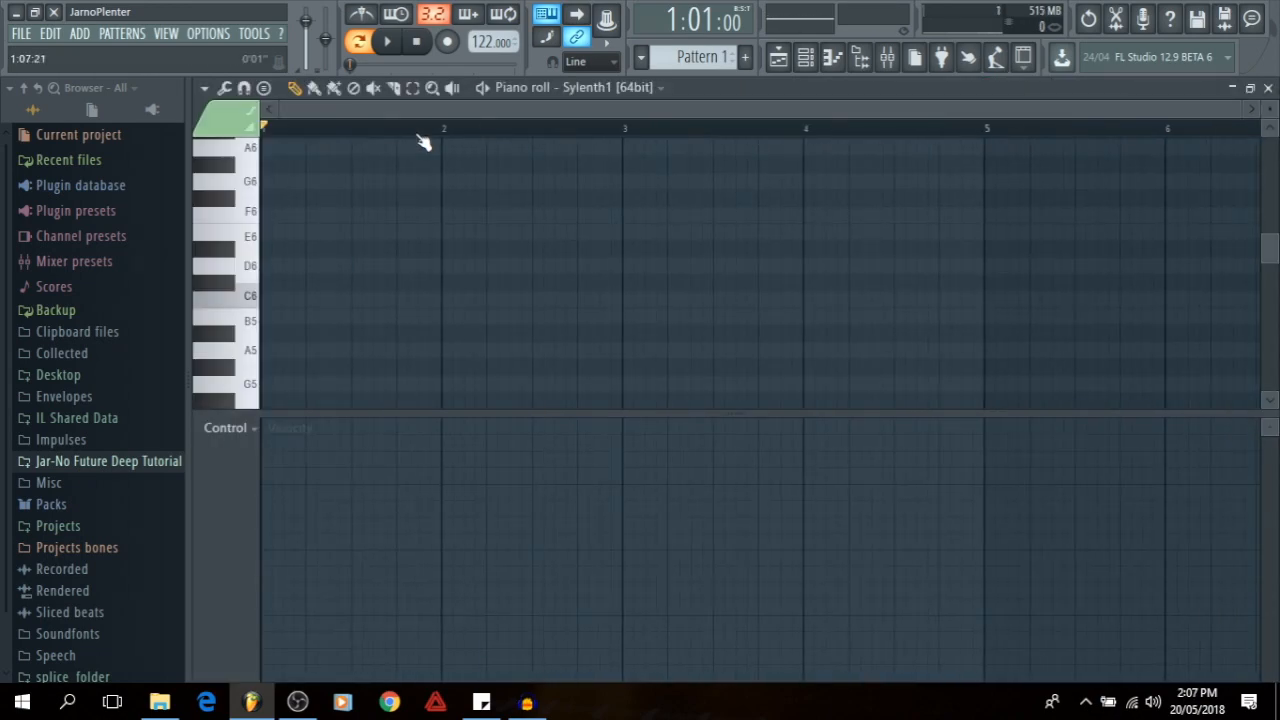
{"action": "scroll", "coordinate": [393, 266], "scroll_direction": "up", "scroll_amount": 2}
{"action": "scroll", "coordinate": [372, 248], "scroll_direction": "down", "scroll_amount": 1}
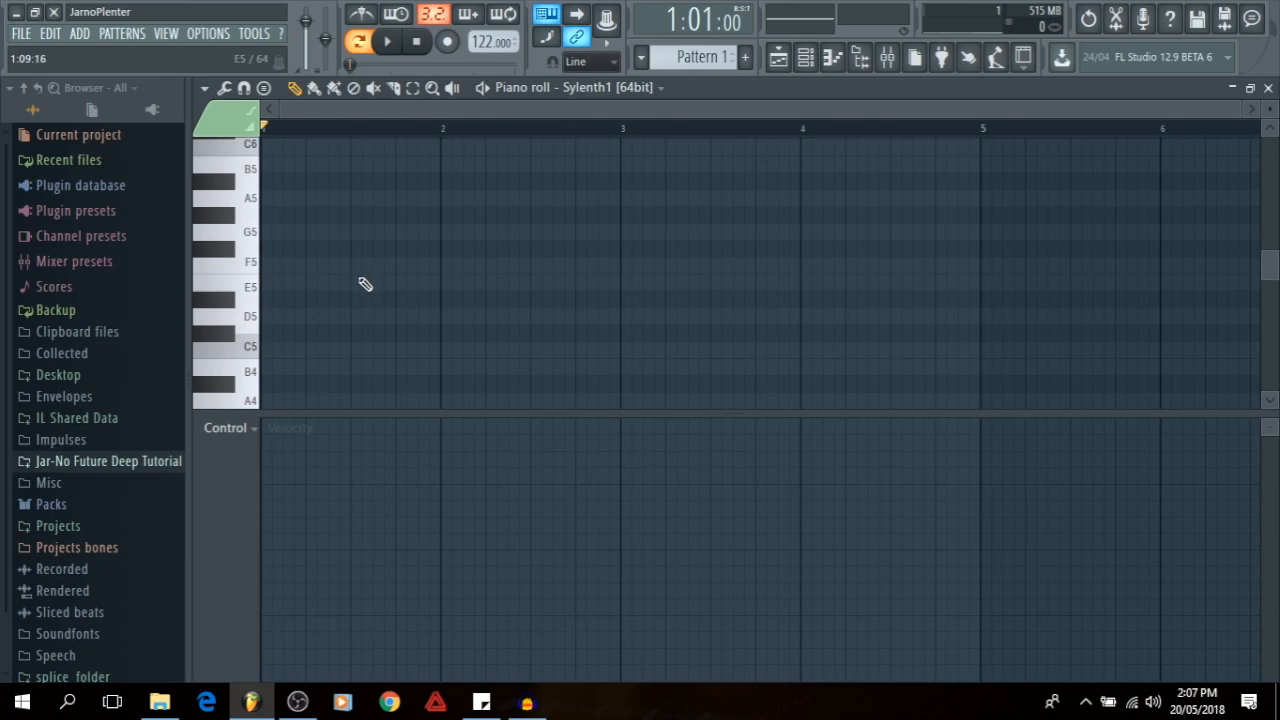
{"action": "scroll", "coordinate": [366, 295], "scroll_direction": "down", "scroll_amount": 2}
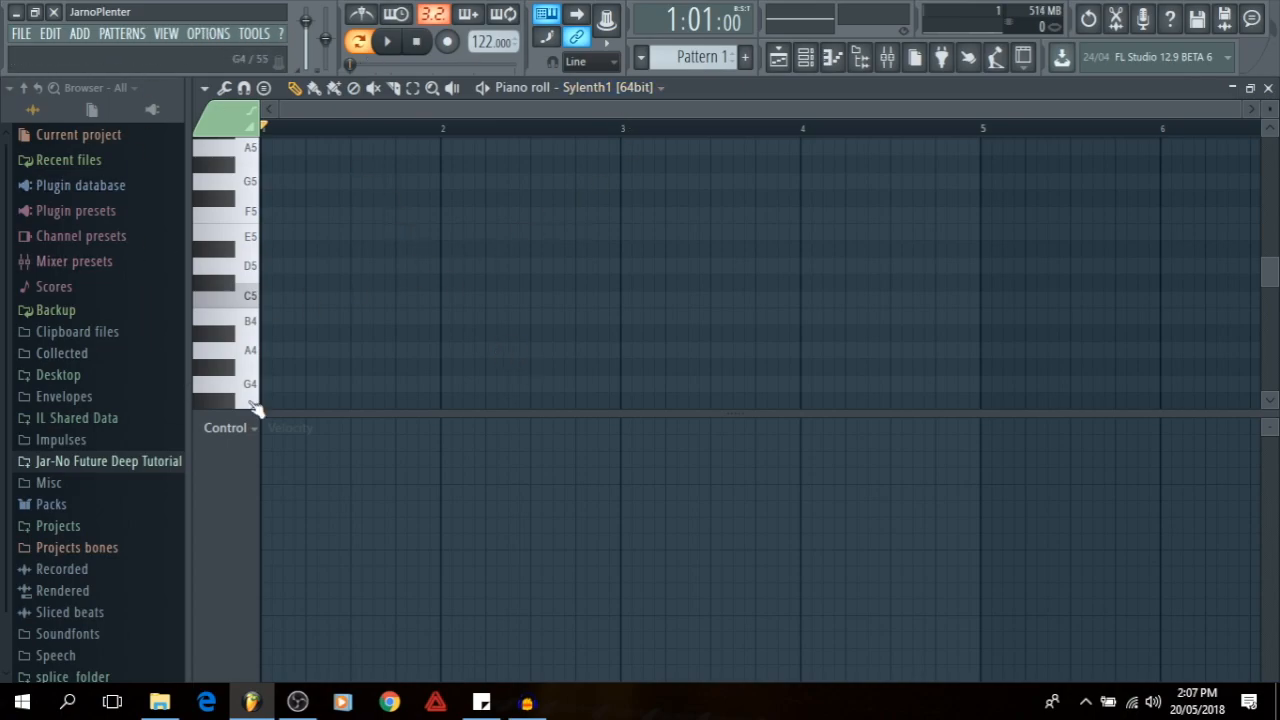
{"action": "left_click", "coordinate": [270, 266]}
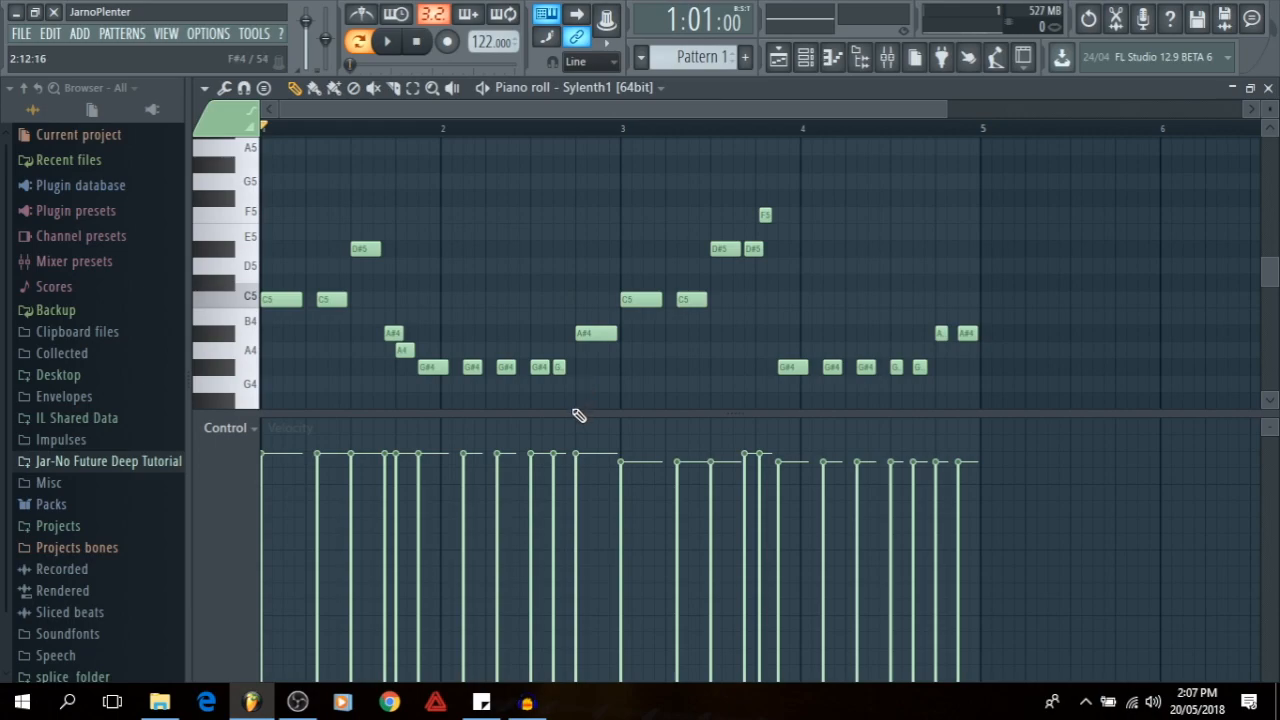
{"action": "left_click_drag", "start_coordinate": [578, 414], "coordinate": [580, 519]}
- Play back the bassline, comparing the second C5 note at its short length and lengthened
{"action": "key", "text": "space"}
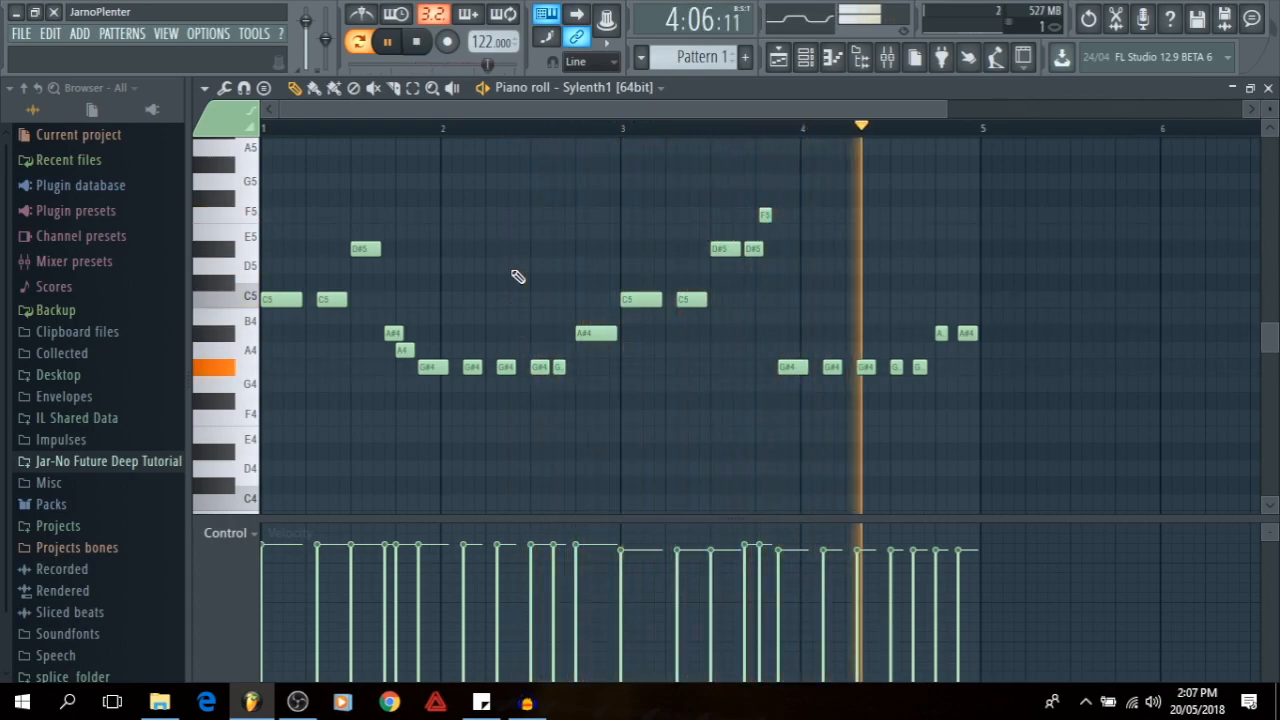
{"action": "key", "text": "space"}
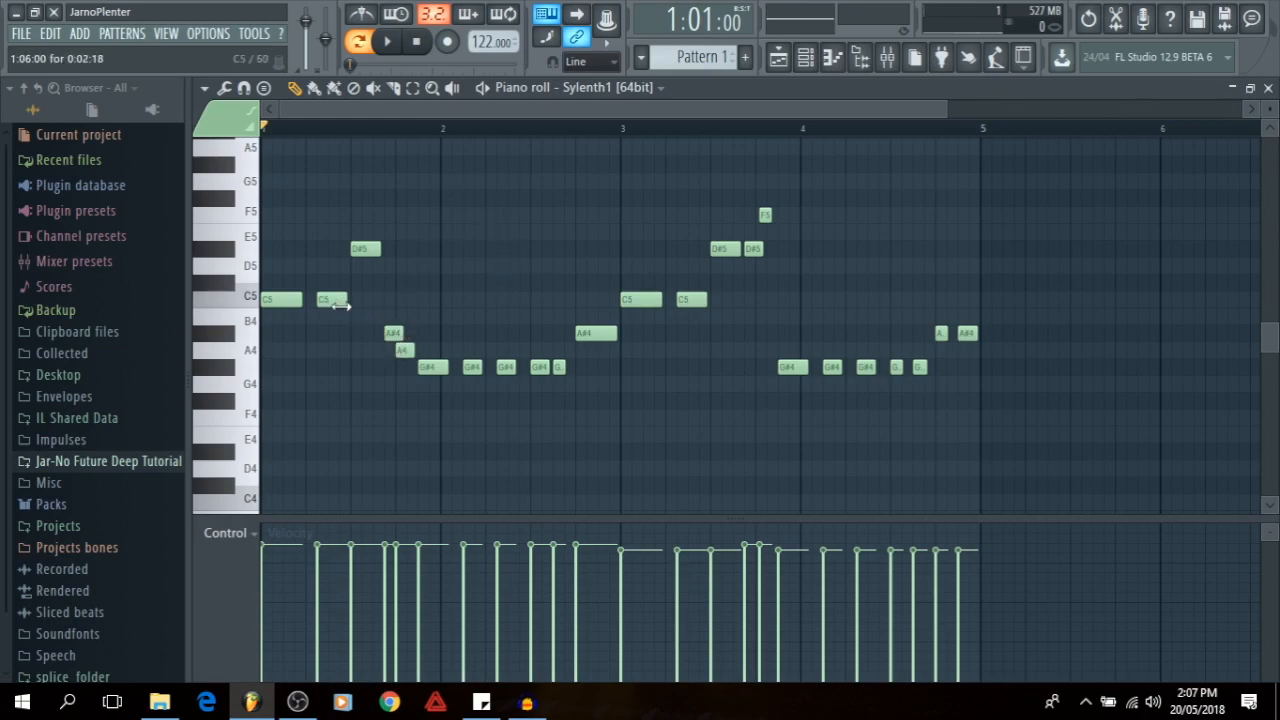
{"action": "key", "text": "space"}
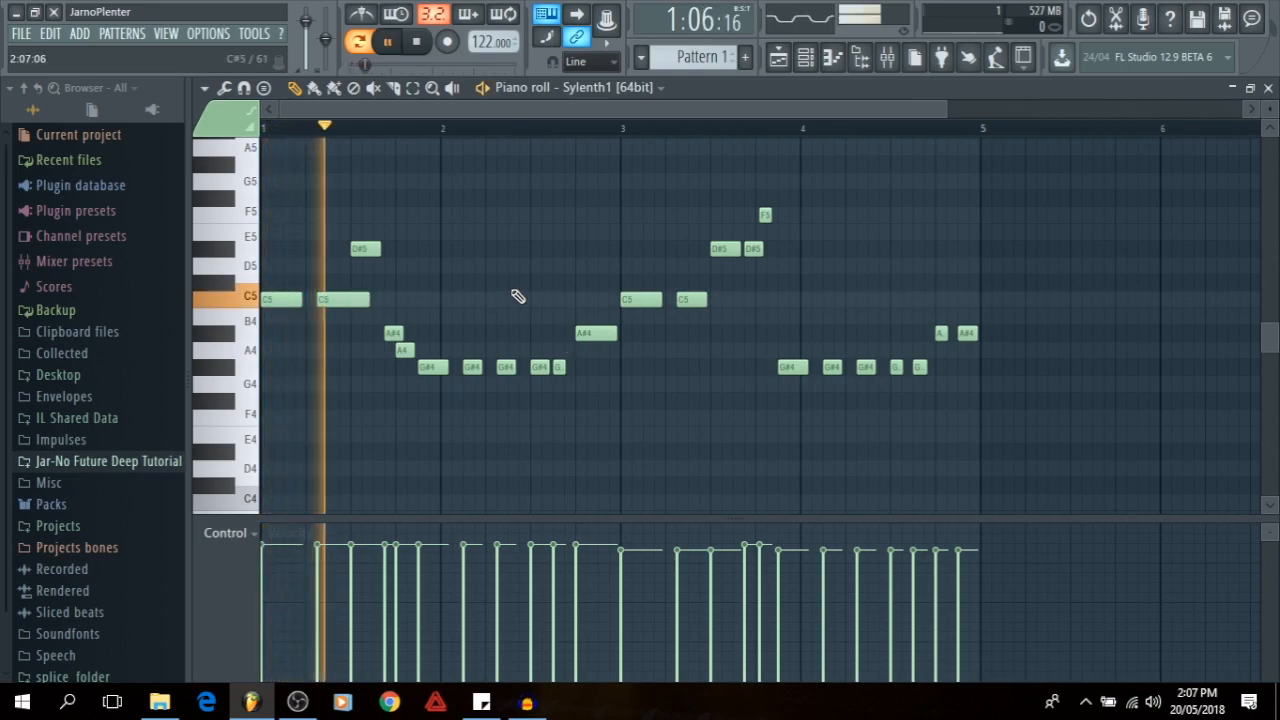
{"action": "key", "text": "space"}
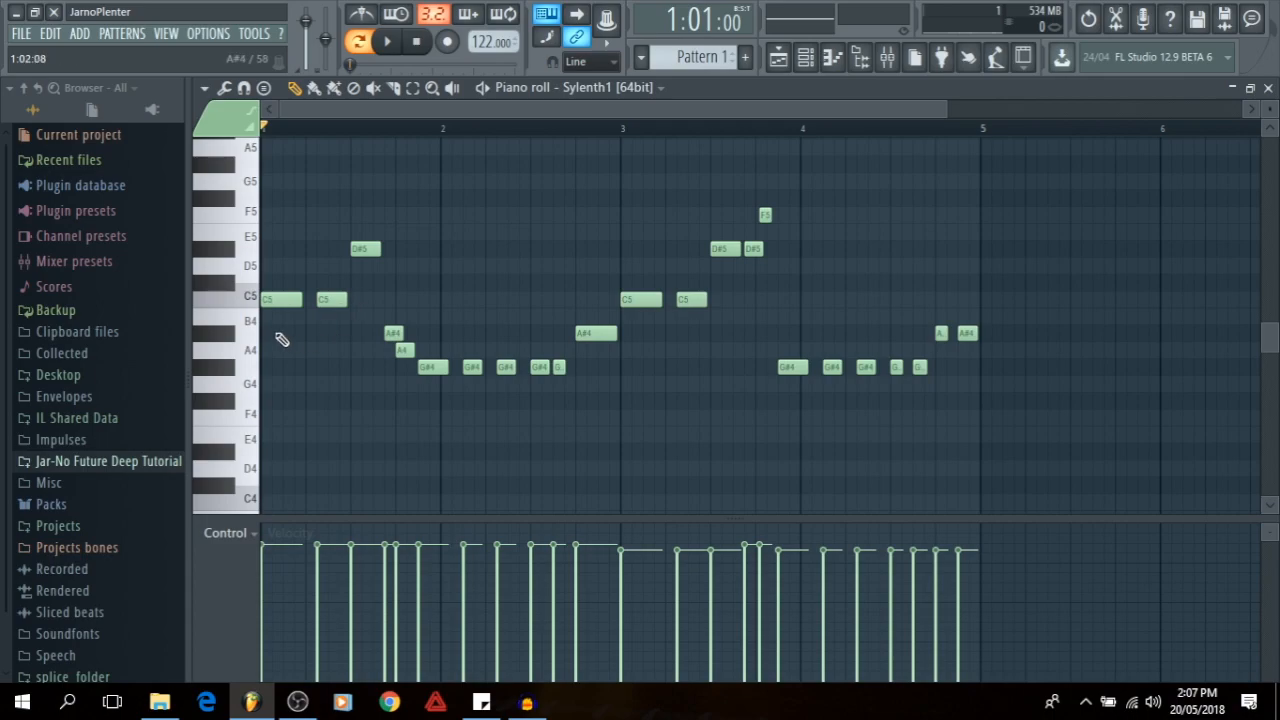
{"action": "key", "text": "space"}
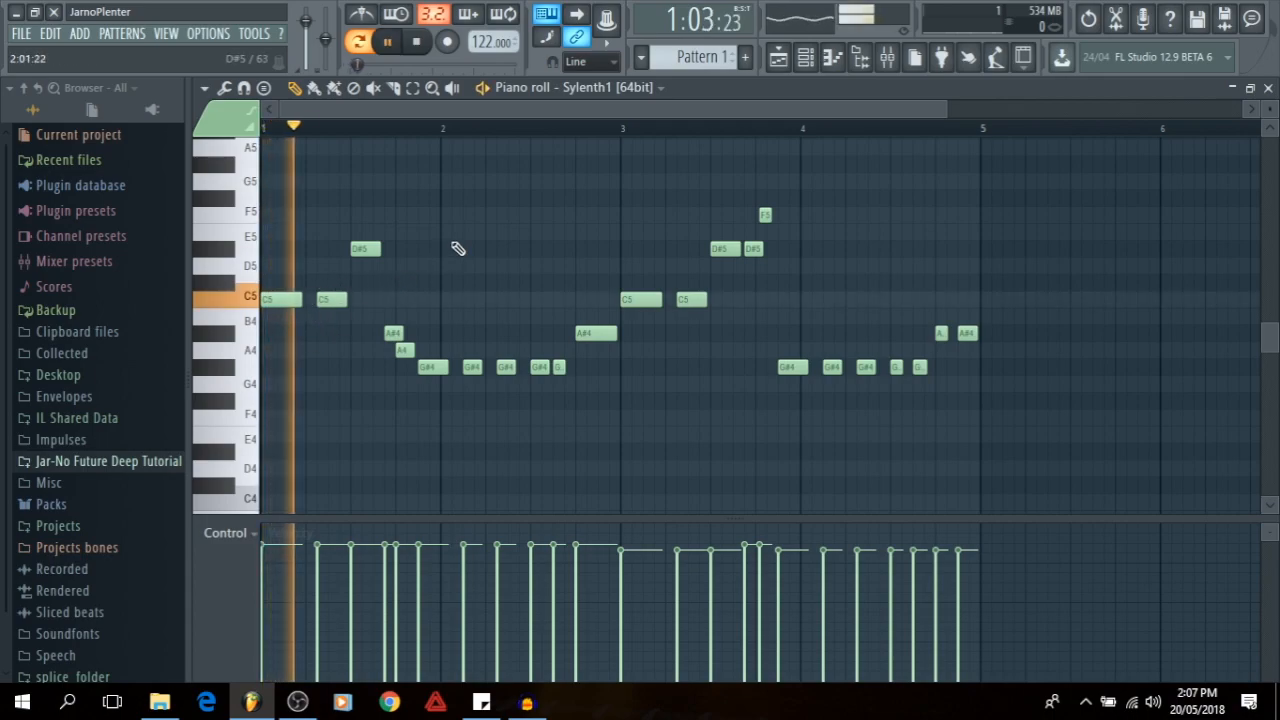
{"action": "key", "text": "space"}
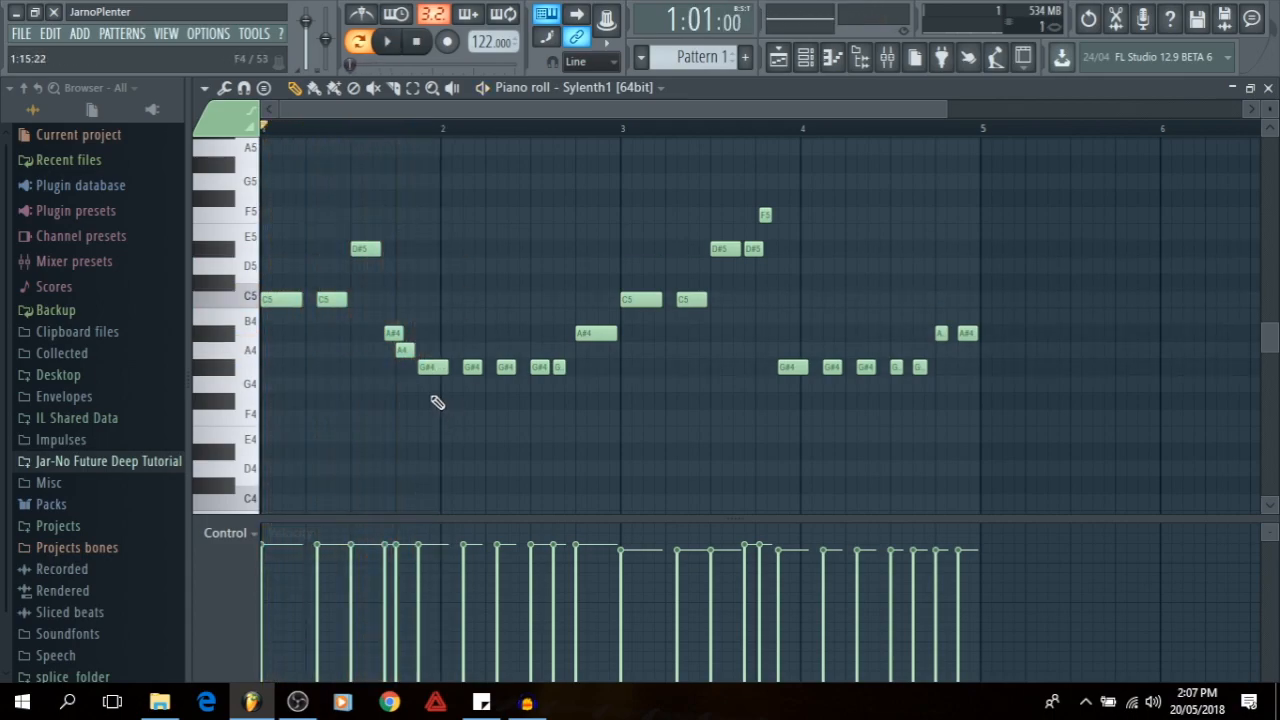
- Examine the settings of the bass preset loaded in Sylenth1
{"action": "key", "text": "F7"}
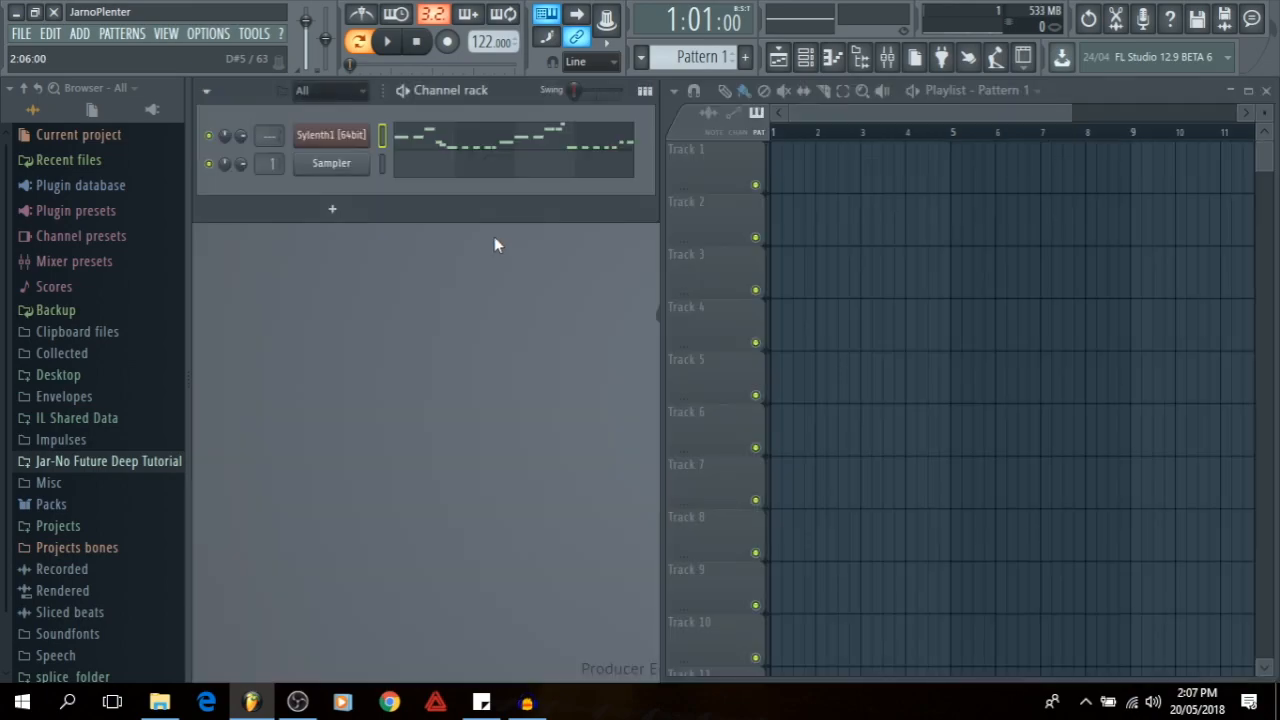
{"action": "left_click", "coordinate": [354, 136]}
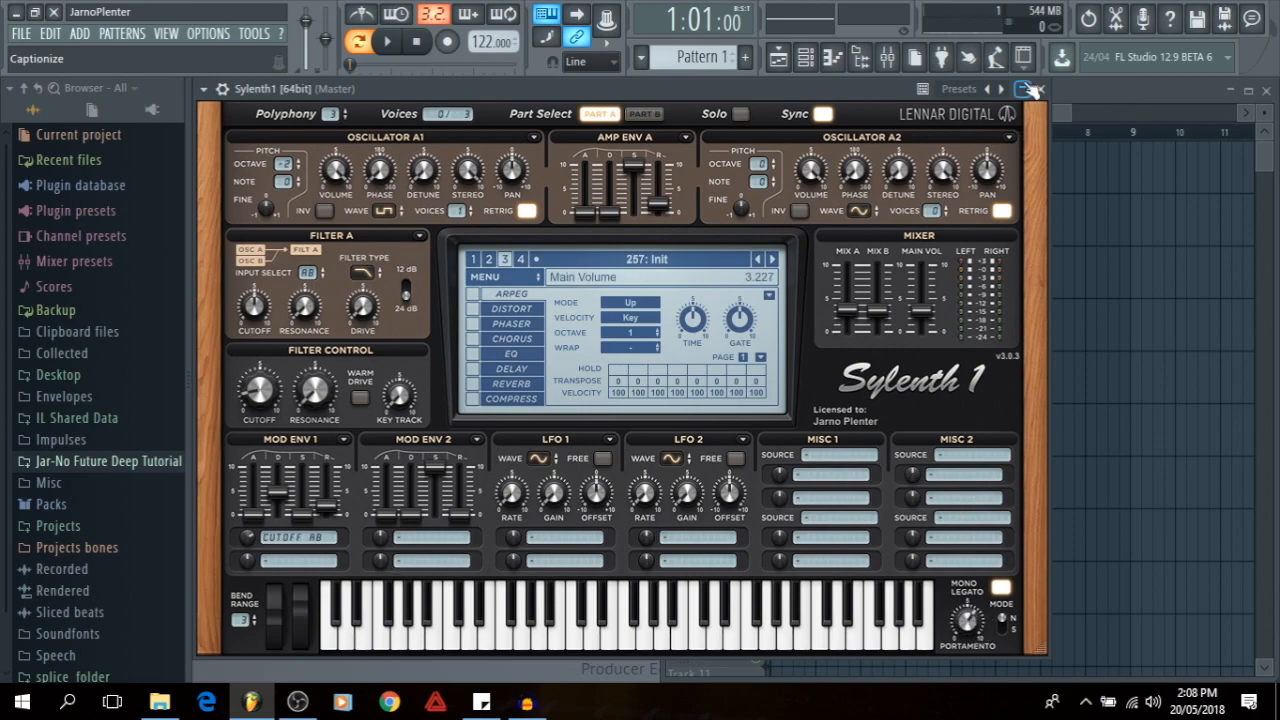
{"action": "left_click", "coordinate": [1039, 90]}
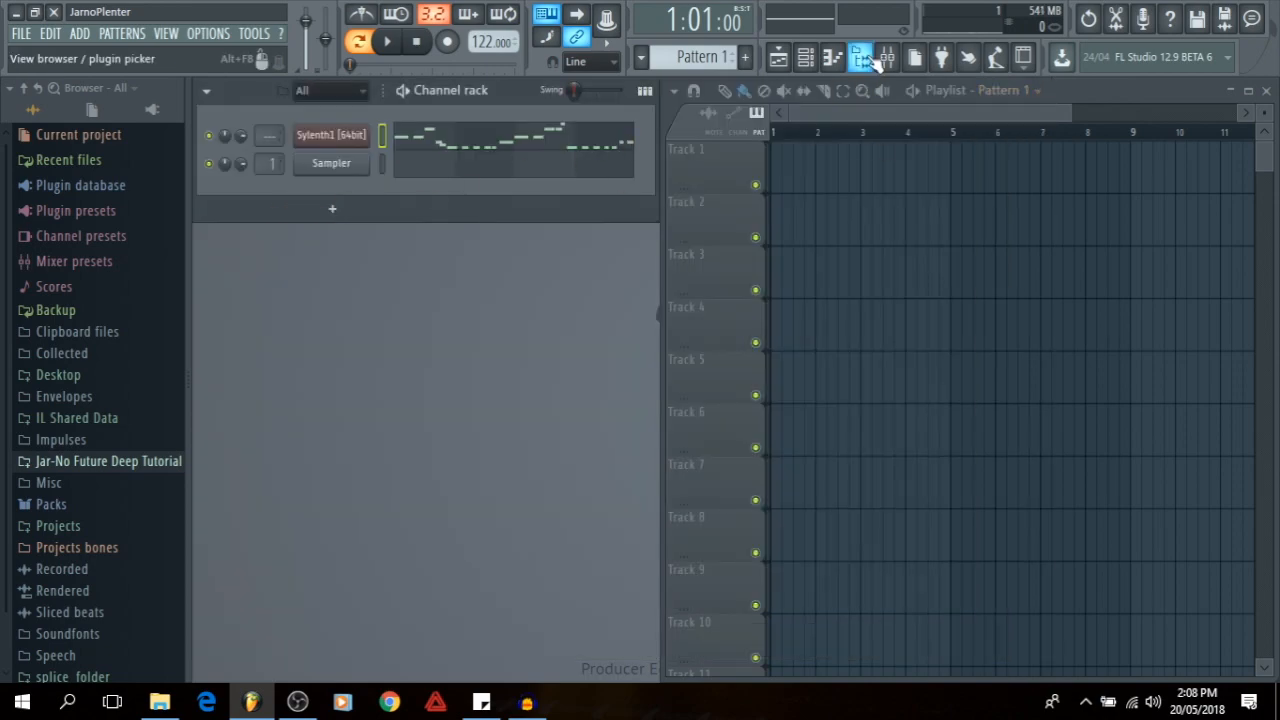
- Route the Sylenth1 bass channel to mixer Insert 10 and return to the channel rack
{"action": "left_click", "coordinate": [888, 58]}
{"action": "left_click", "coordinate": [418, 194]}
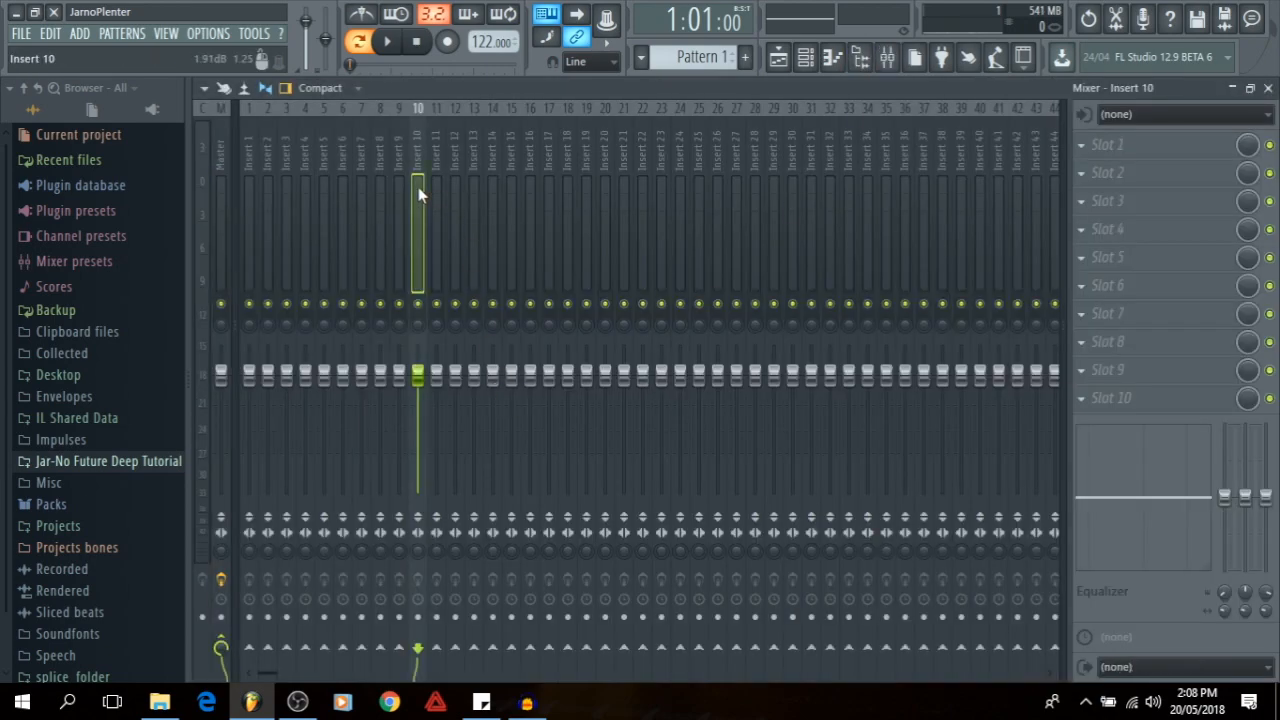
{"action": "key", "text": "ctrl+l"}
{"action": "key", "text": "F9"}
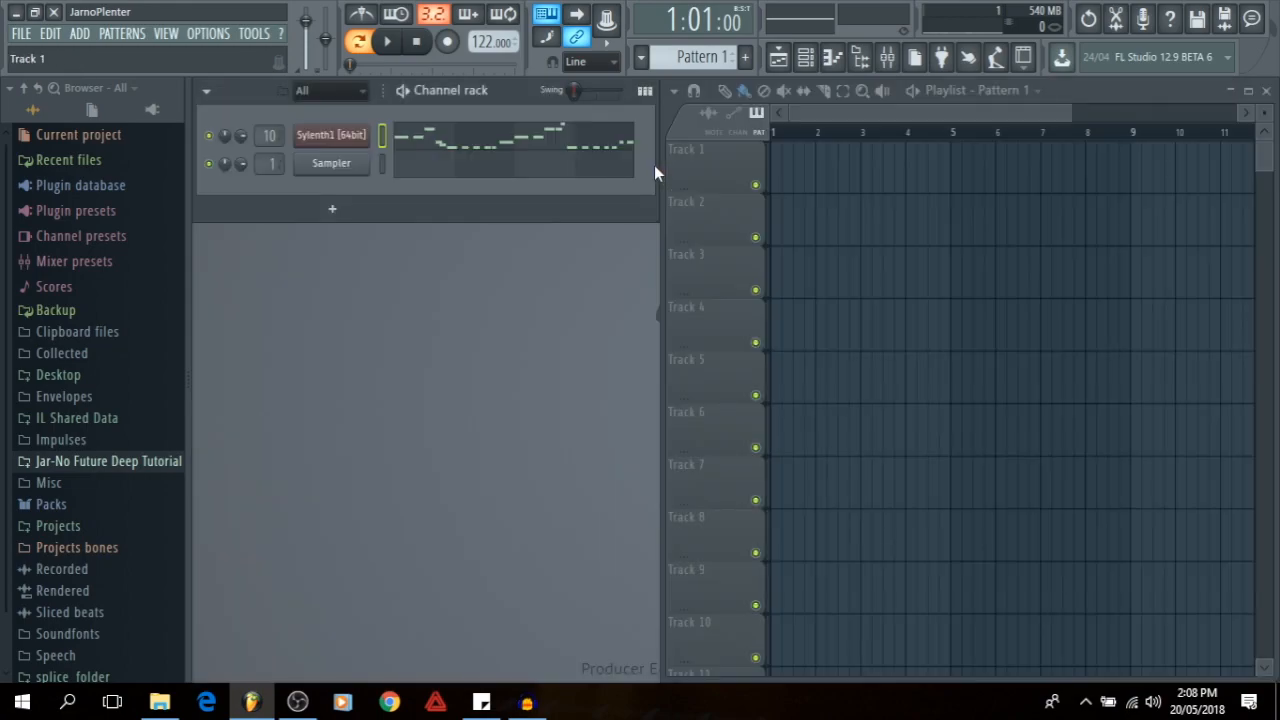
- Replace the Sampler channel with a second Sylenth1 [64bit] and reposition its window to show the full interface
{"action": "right_click", "coordinate": [334, 165]}
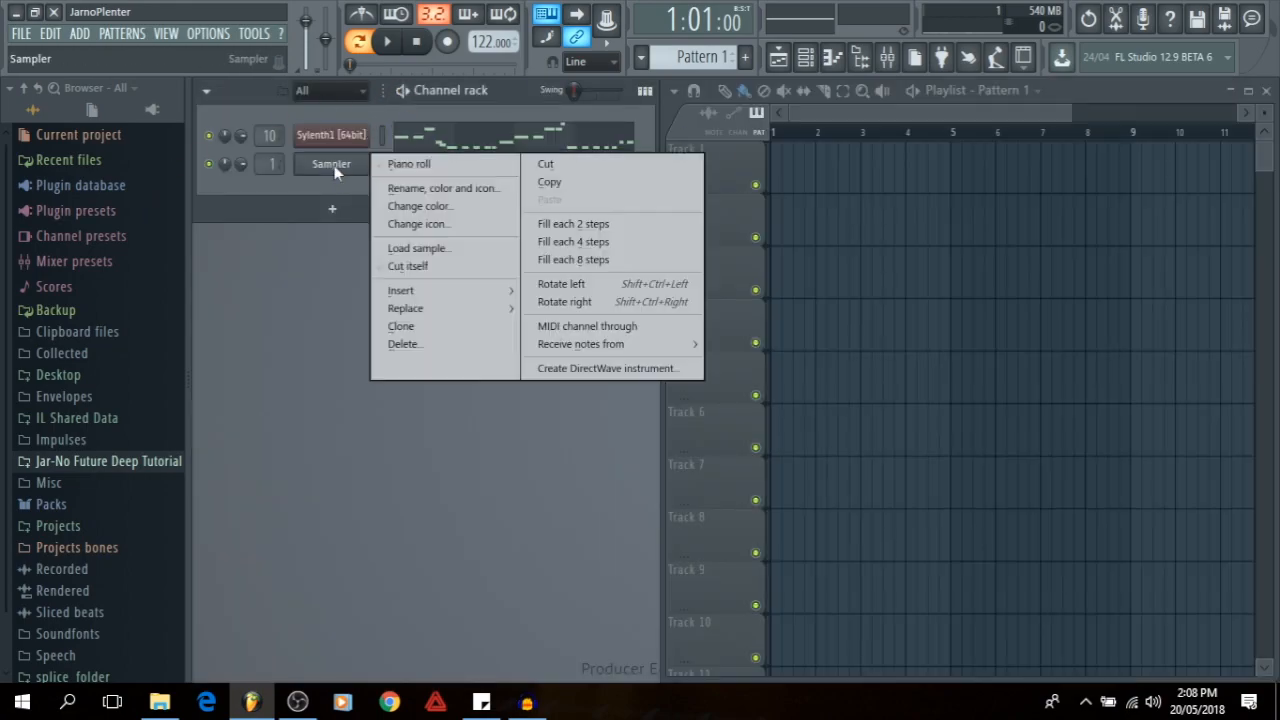
{"action": "mouse_move", "coordinate": [425, 309]}
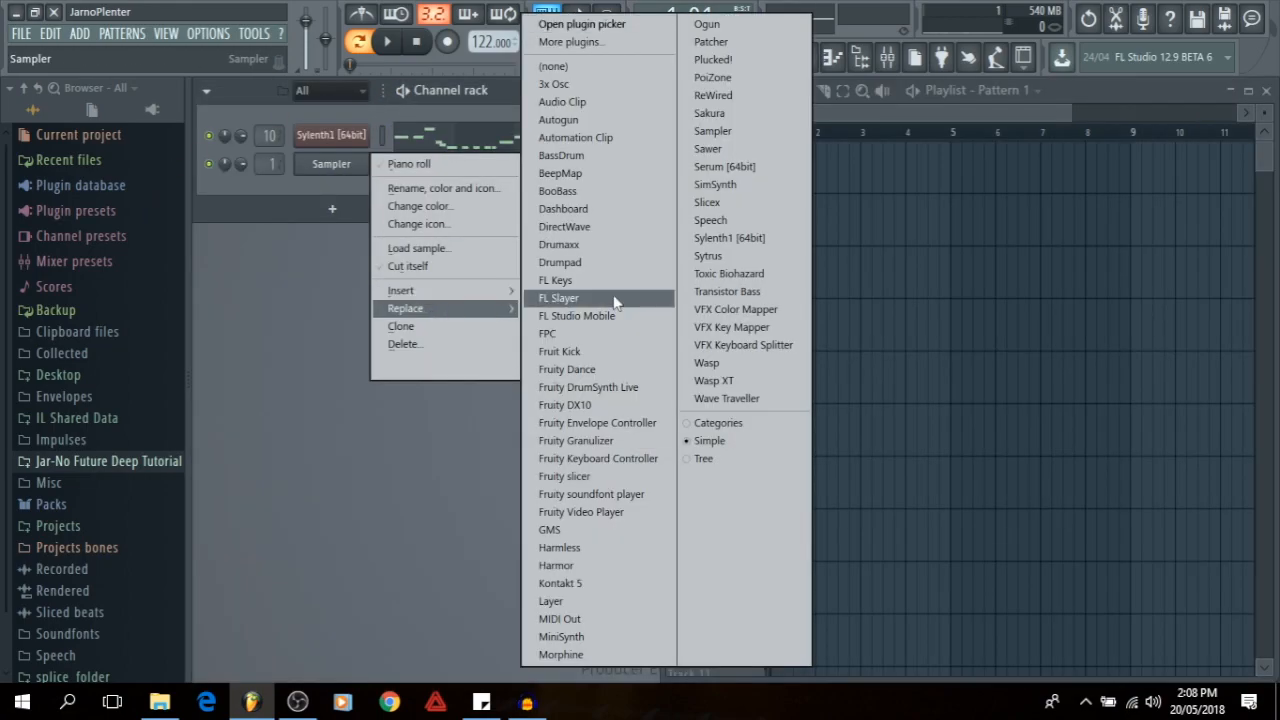
{"action": "left_click", "coordinate": [700, 238]}
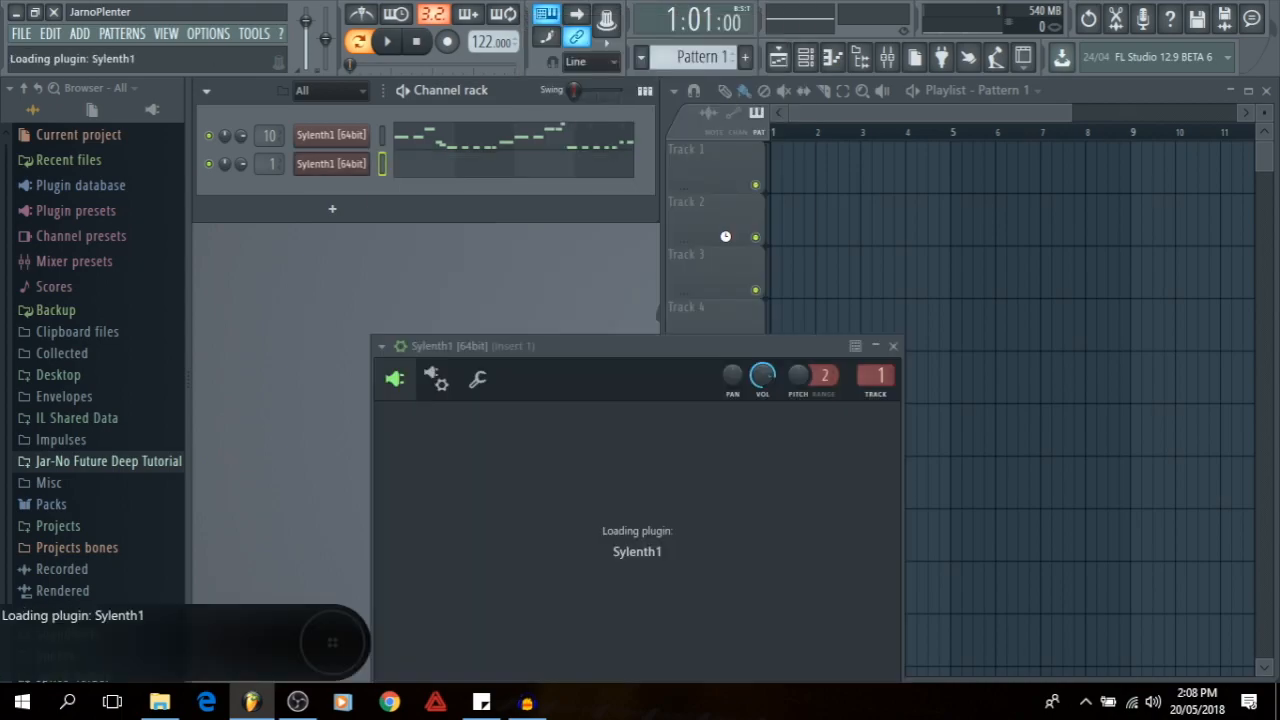
{"action": "left_click_drag", "start_coordinate": [634, 346], "coordinate": [461, 91]}
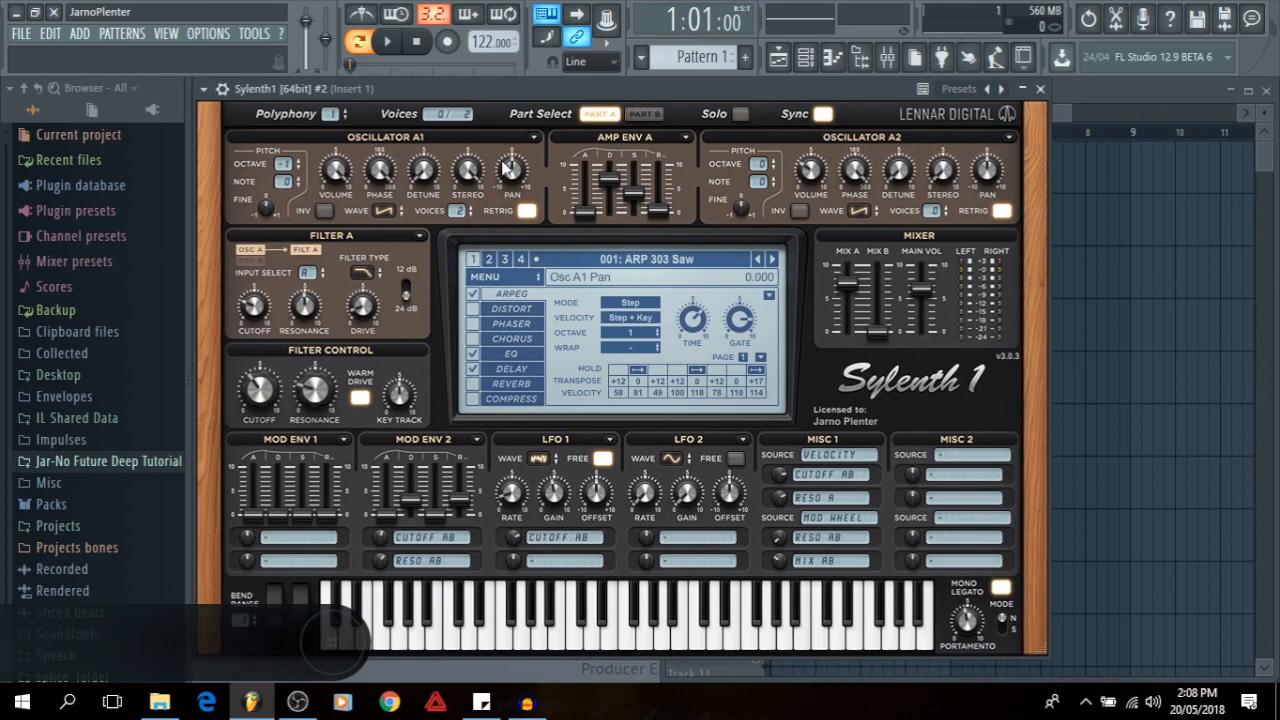
- Load the preset file BASS 2 - Jar-No.fxp into the second Sylenth1
{"action": "left_click", "coordinate": [531, 281]}
{"action": "mouse_move", "coordinate": [553, 296]}
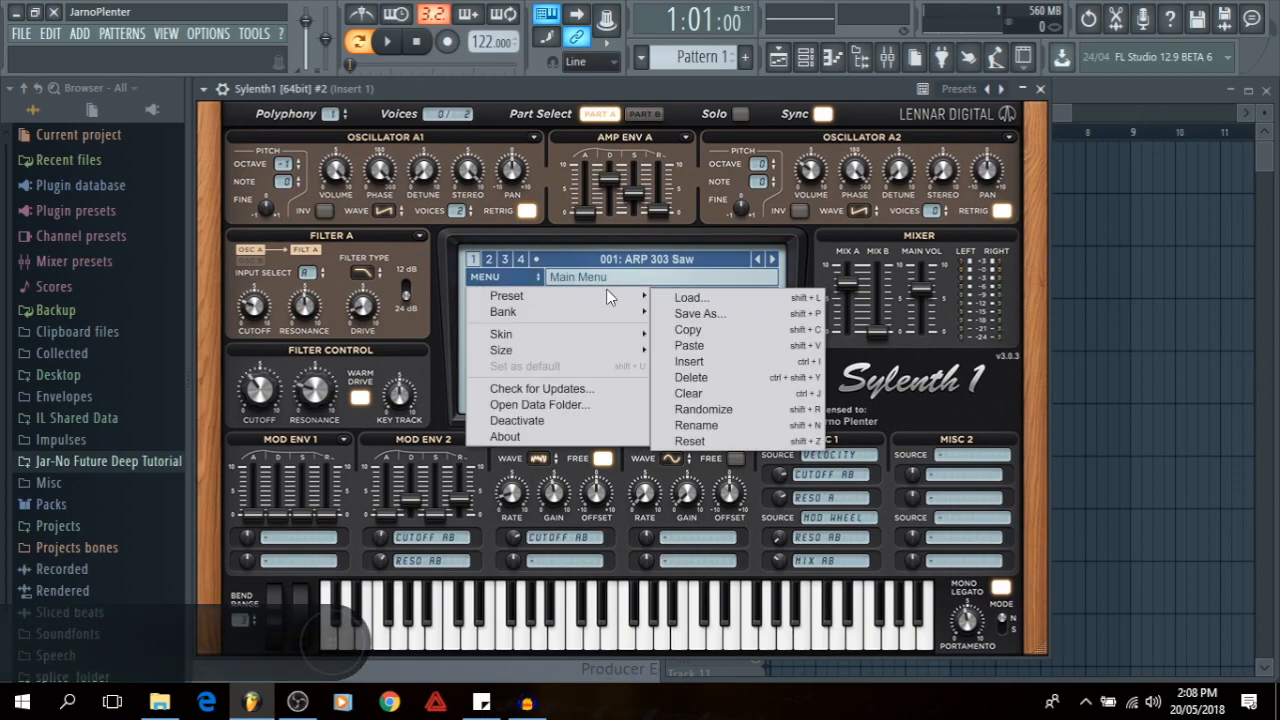
{"action": "left_click", "coordinate": [686, 297]}
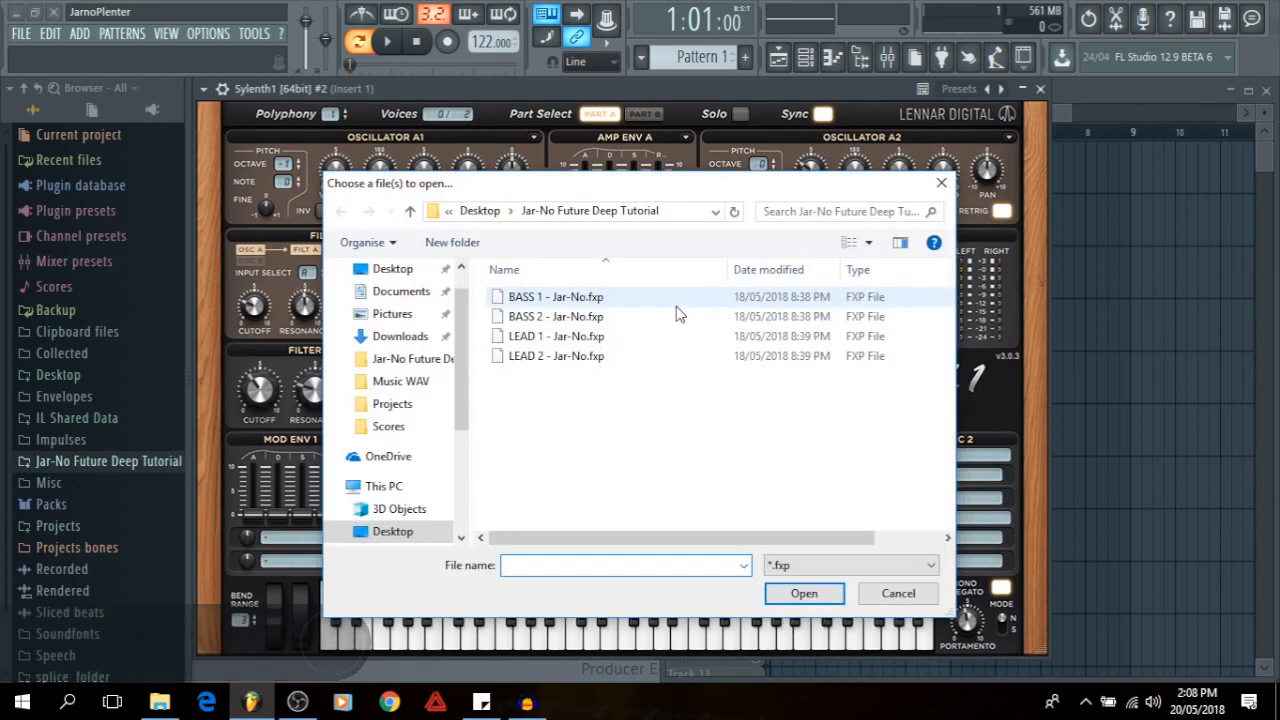
{"action": "double_click", "coordinate": [573, 316]}
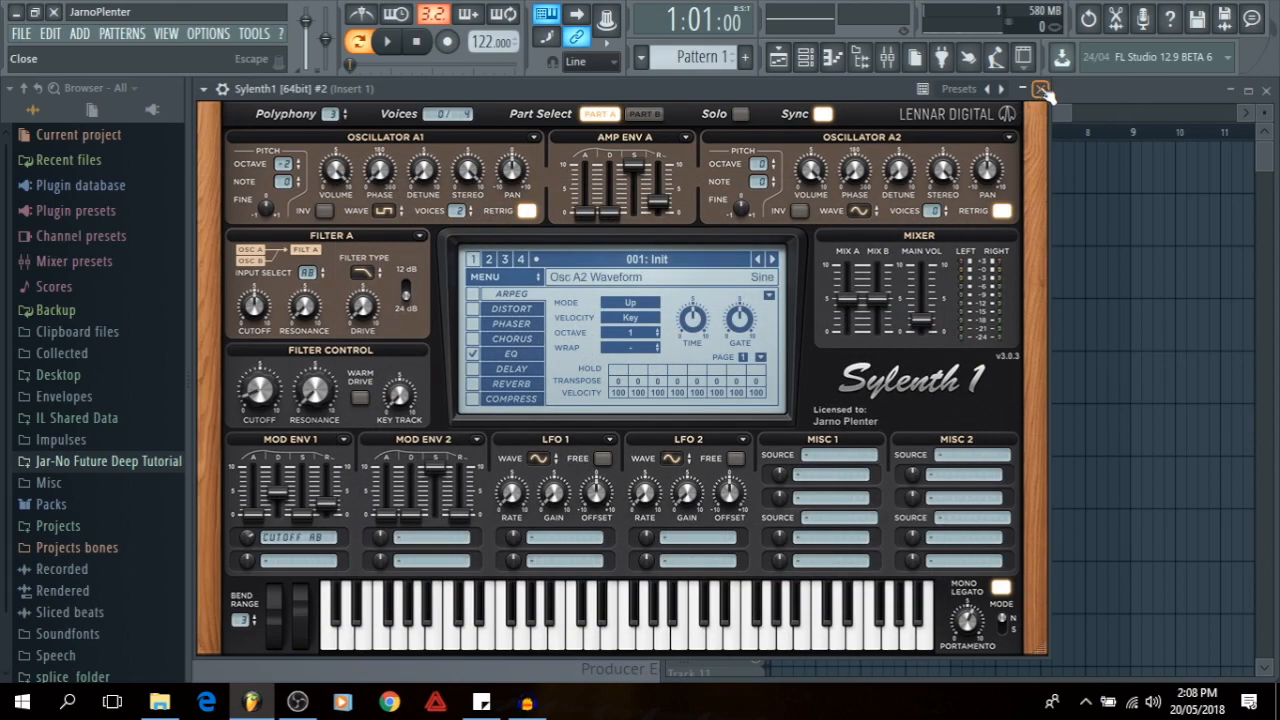
- Audition the second bass preset with a few notes, including C5 and E5, and close the synth window
{"action": "key", "text": "z"}
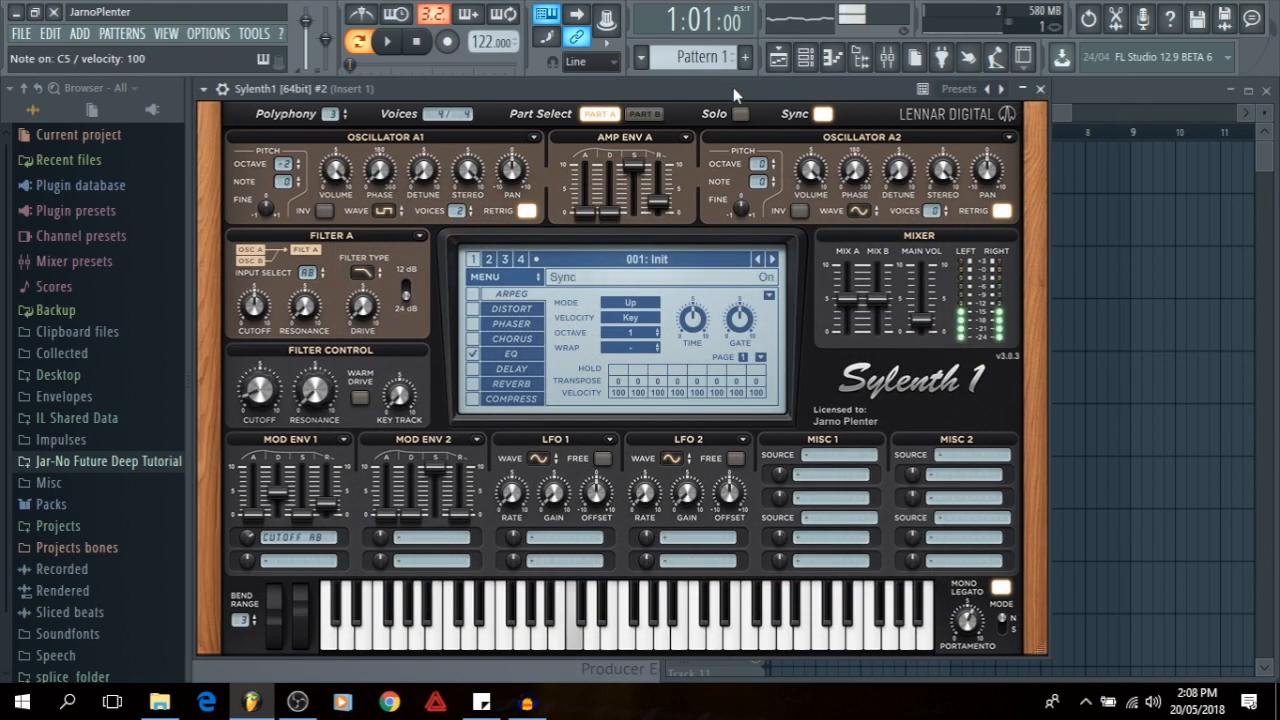
{"action": "key", "text": "v"}
{"action": "key", "text": "c"}
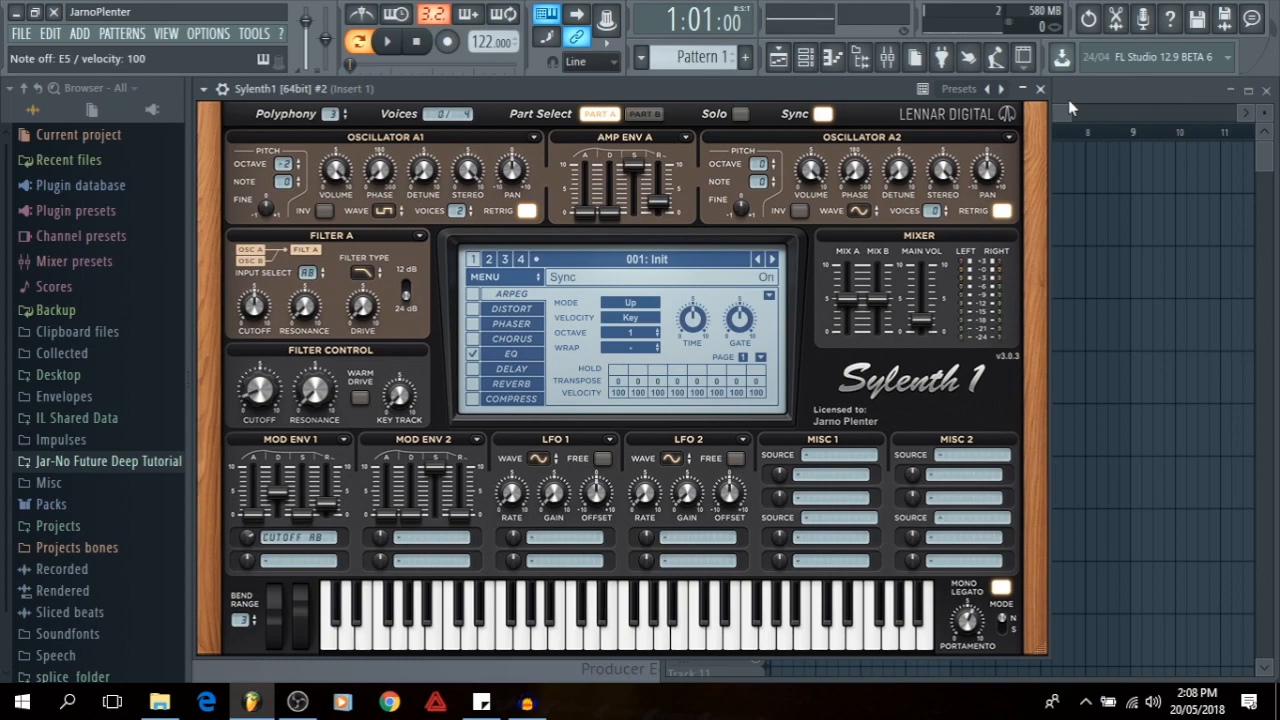
{"action": "left_click", "coordinate": [1040, 90]}
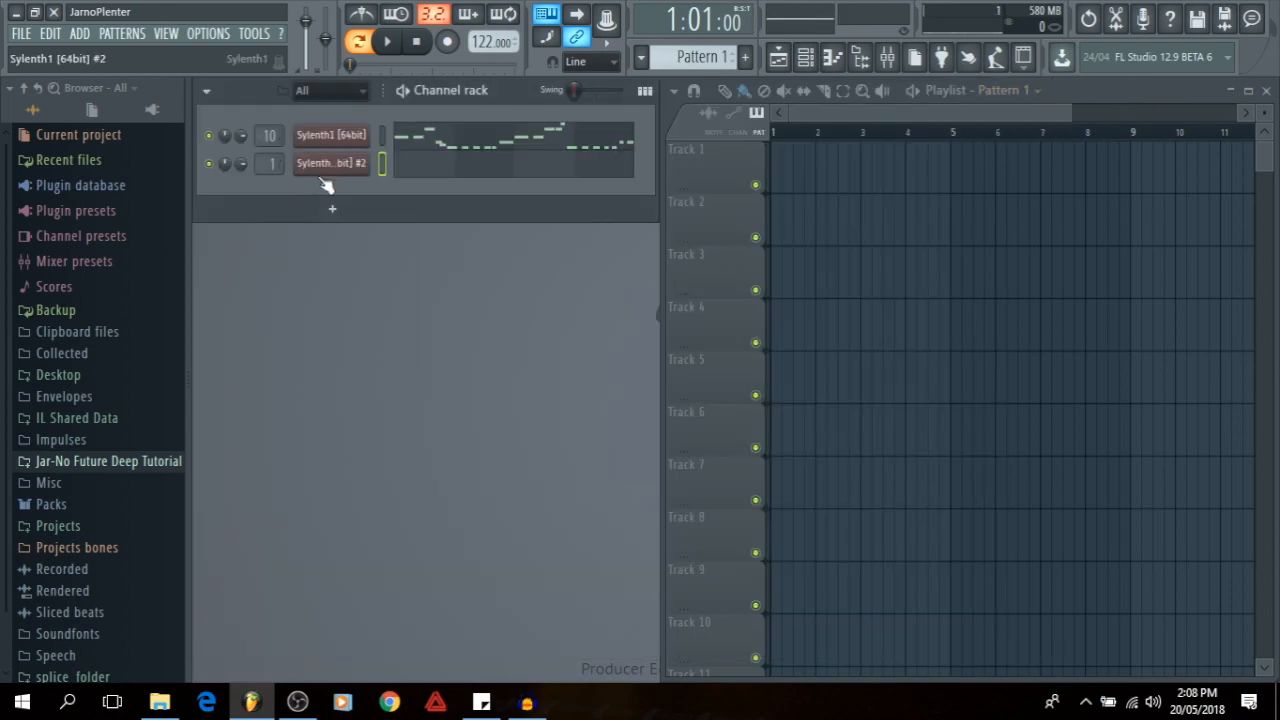
- Route the second Sylenth1 channel to mixer Insert 11 and return to the channel rack
{"action": "left_click", "coordinate": [887, 57]}
{"action": "left_click", "coordinate": [437, 215]}
{"action": "key", "text": "ctrl+l"}
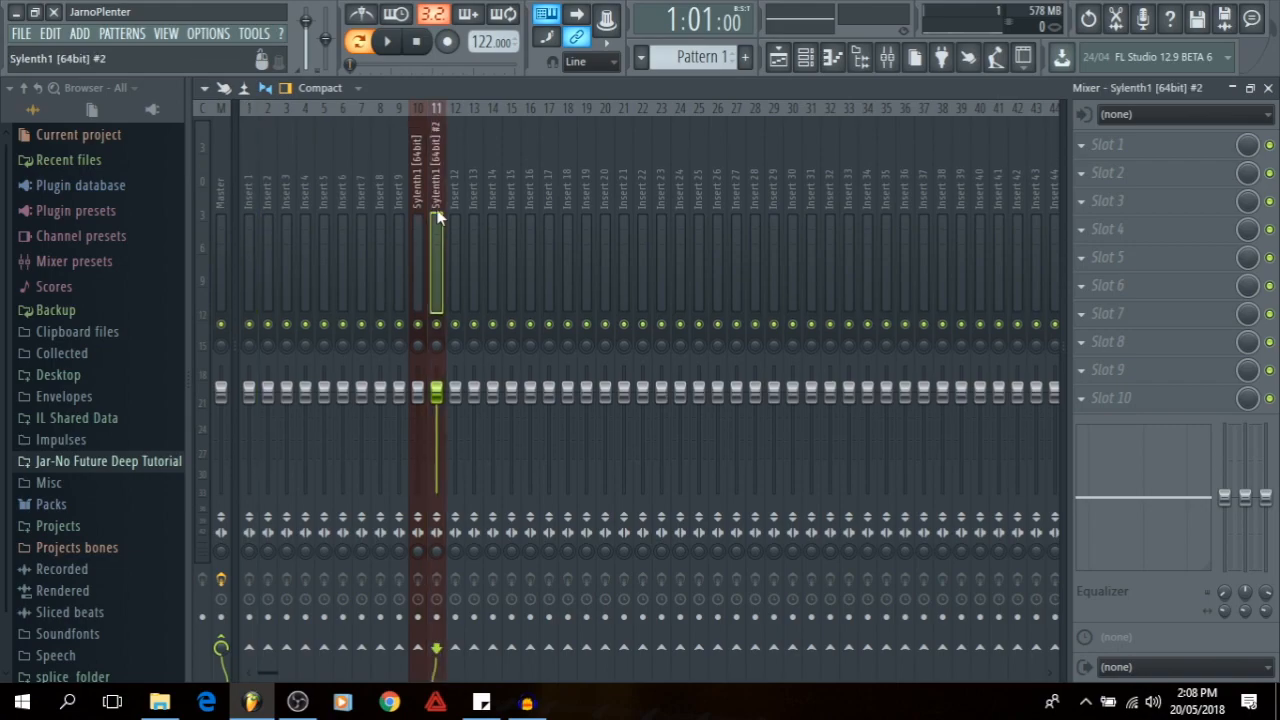
{"action": "key", "text": "F9"}
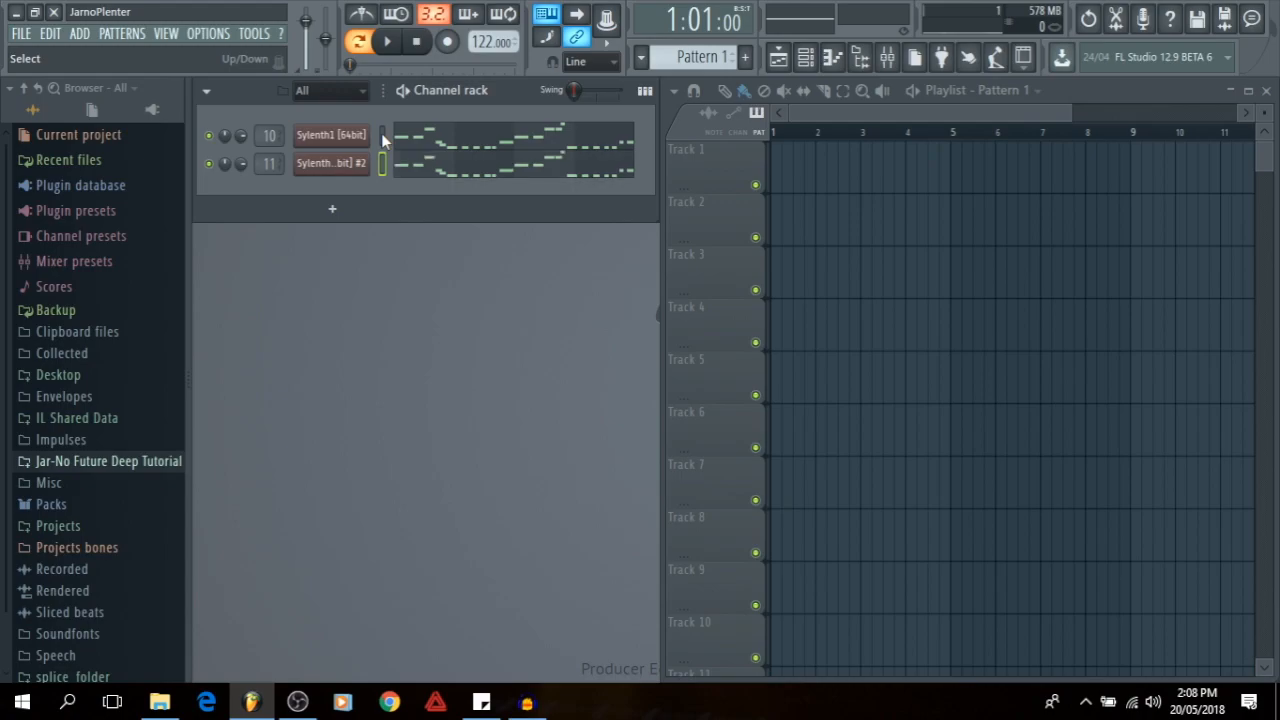
- Play back both bass layers together, and solo mixer Insert 10 to hear the first layer alone
{"action": "key", "text": "space"}
{"action": "key", "text": "space"}
{"action": "left_click", "coordinate": [886, 57]}
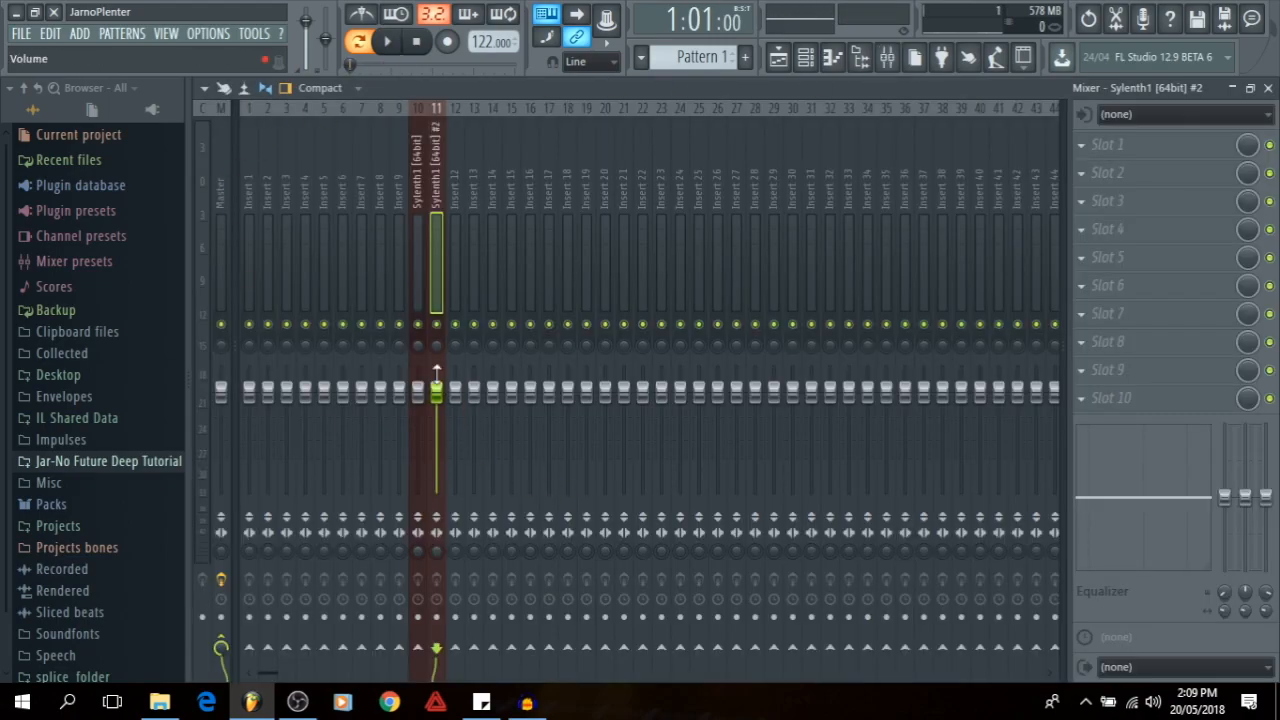
{"action": "right_click", "coordinate": [420, 326]}
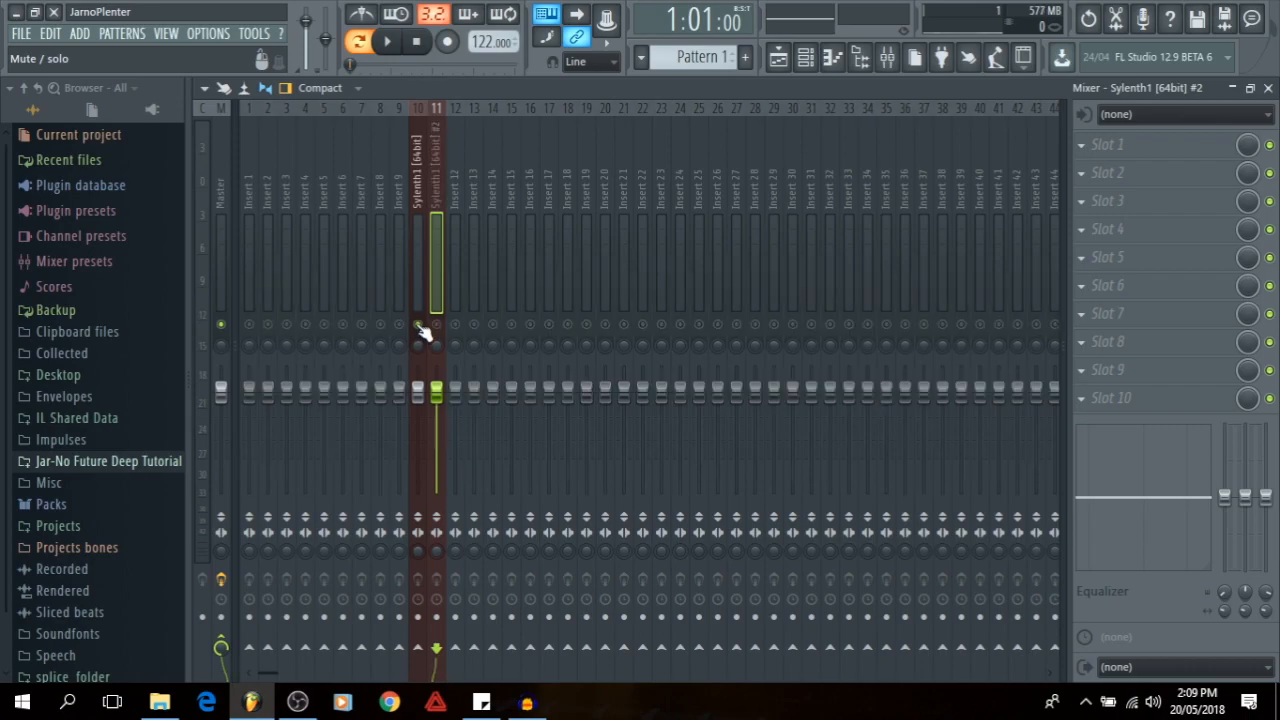
{"action": "key", "text": "space"}
{"action": "left_click", "coordinate": [421, 273]}
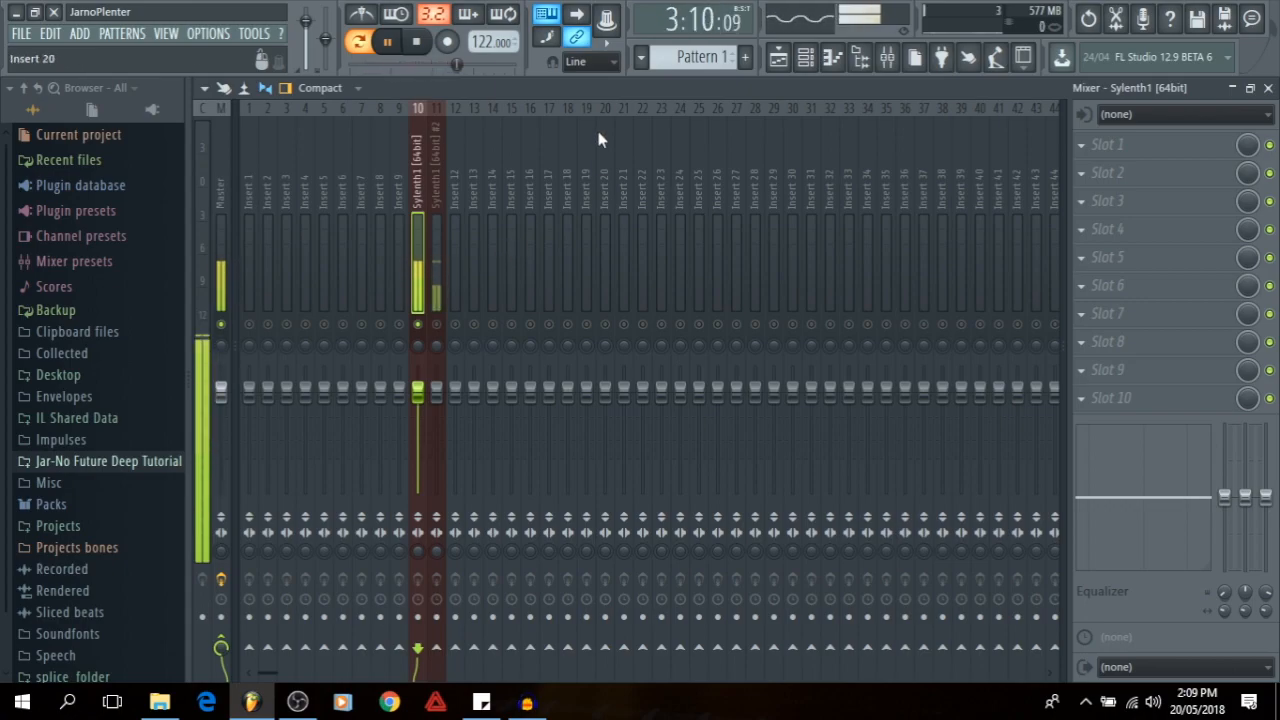
{"action": "key", "text": "space"}
- Add Fruity Parametric EQ 2 to the first effect slot of Insert 10 and reposition its window
{"action": "left_click", "coordinate": [1081, 145]}
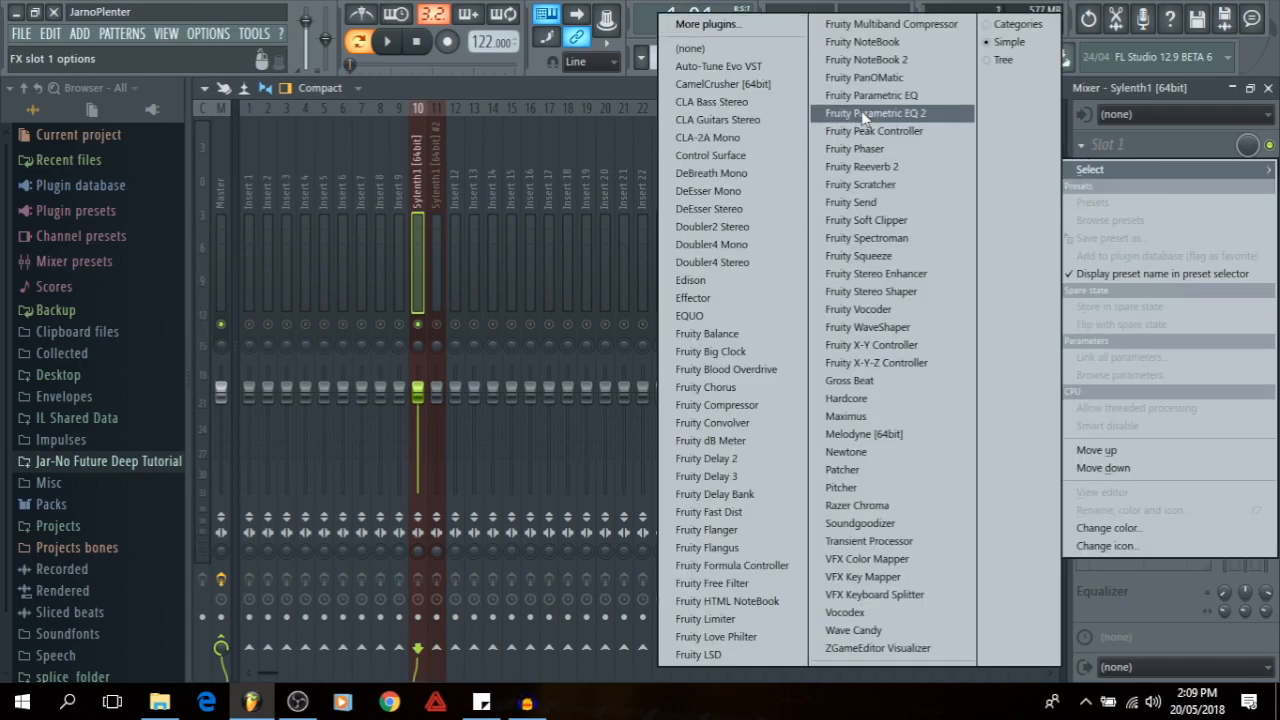
{"action": "left_click", "coordinate": [822, 114]}
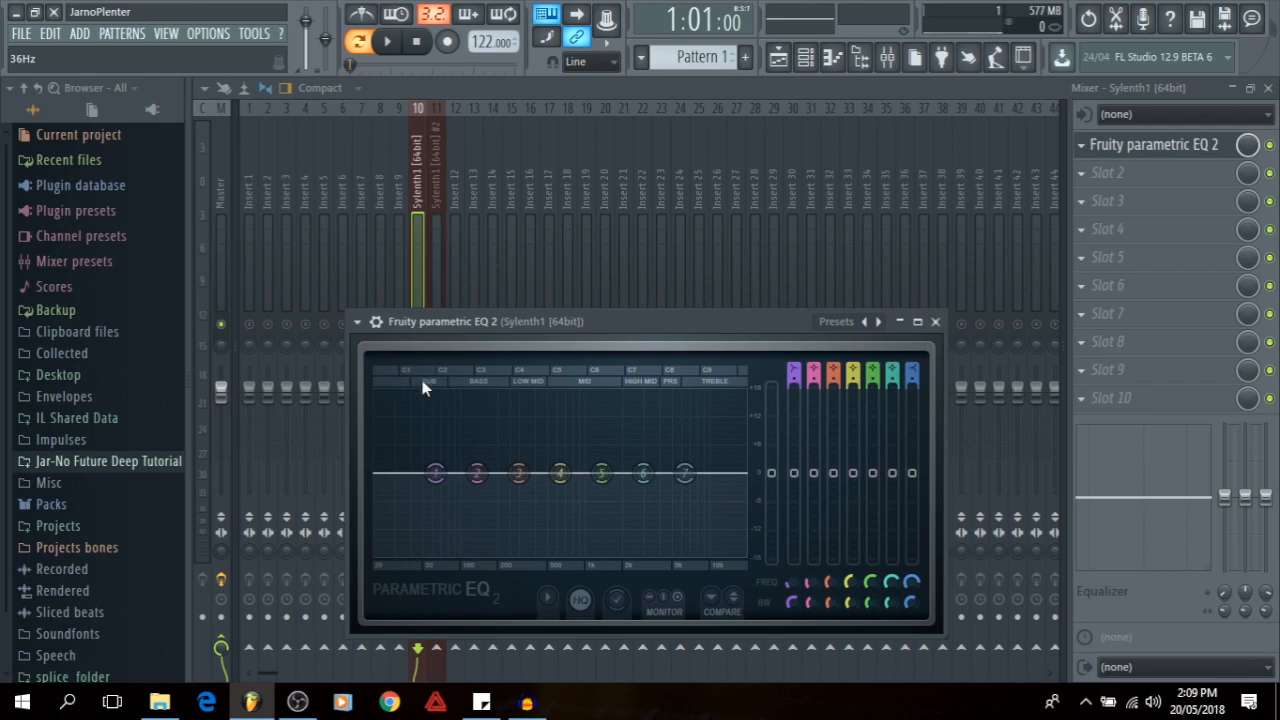
{"action": "left_click_drag", "start_coordinate": [480, 320], "coordinate": [443, 265]}
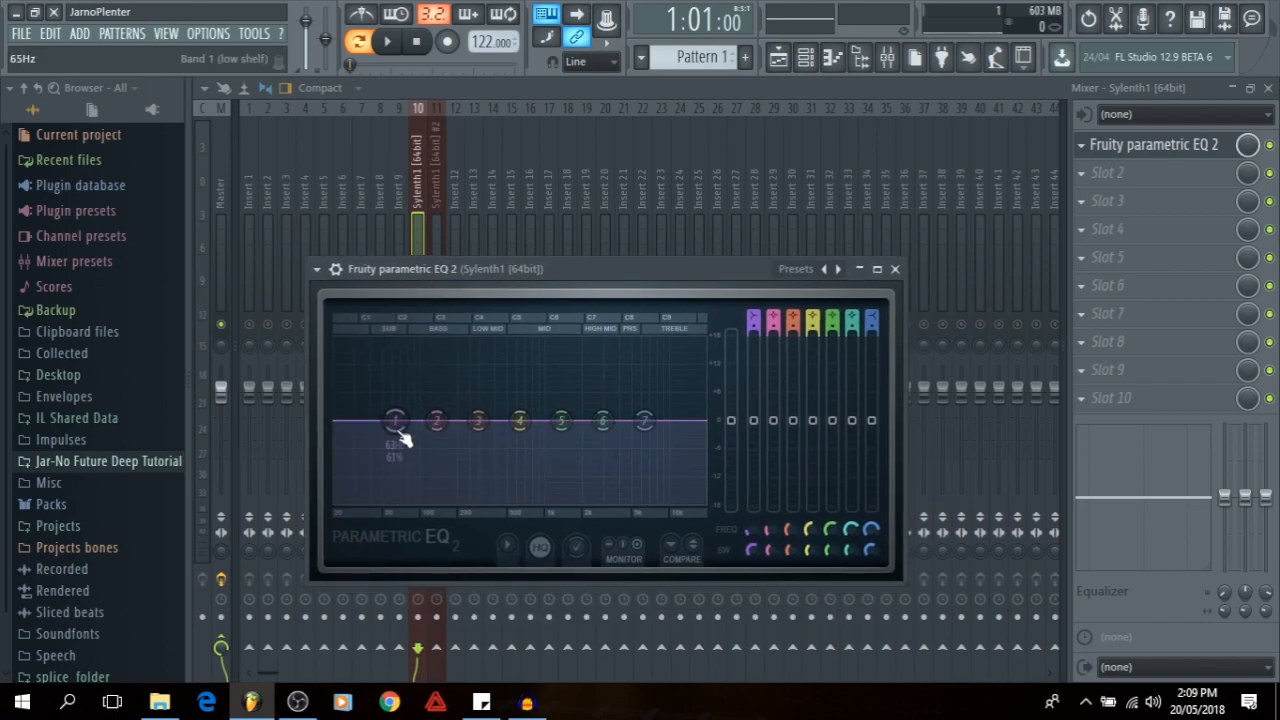
- Pull EQ band 1 down to full cut near 55 Hz, trying the Steep 8 order and other band settings
{"action": "right_click", "coordinate": [397, 425]}
{"action": "mouse_move", "coordinate": [423, 490]}
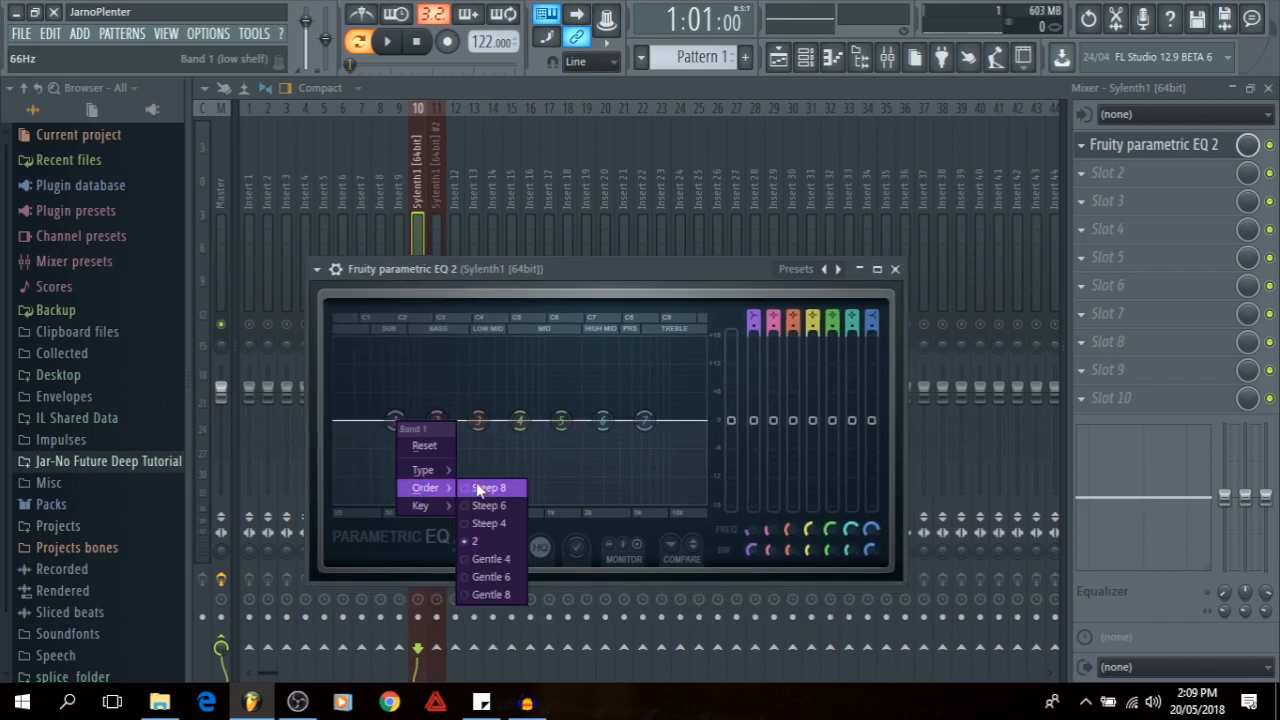
{"action": "left_click", "coordinate": [481, 489]}
{"action": "left_click_drag", "start_coordinate": [396, 421], "coordinate": [389, 504]}
{"action": "right_click", "coordinate": [382, 476]}
{"action": "mouse_move", "coordinate": [420, 544]}
{"action": "left_click", "coordinate": [503, 562]}
{"action": "right_click", "coordinate": [375, 503]}
{"action": "mouse_move", "coordinate": [420, 577]}
{"action": "left_click", "coordinate": [468, 602]}
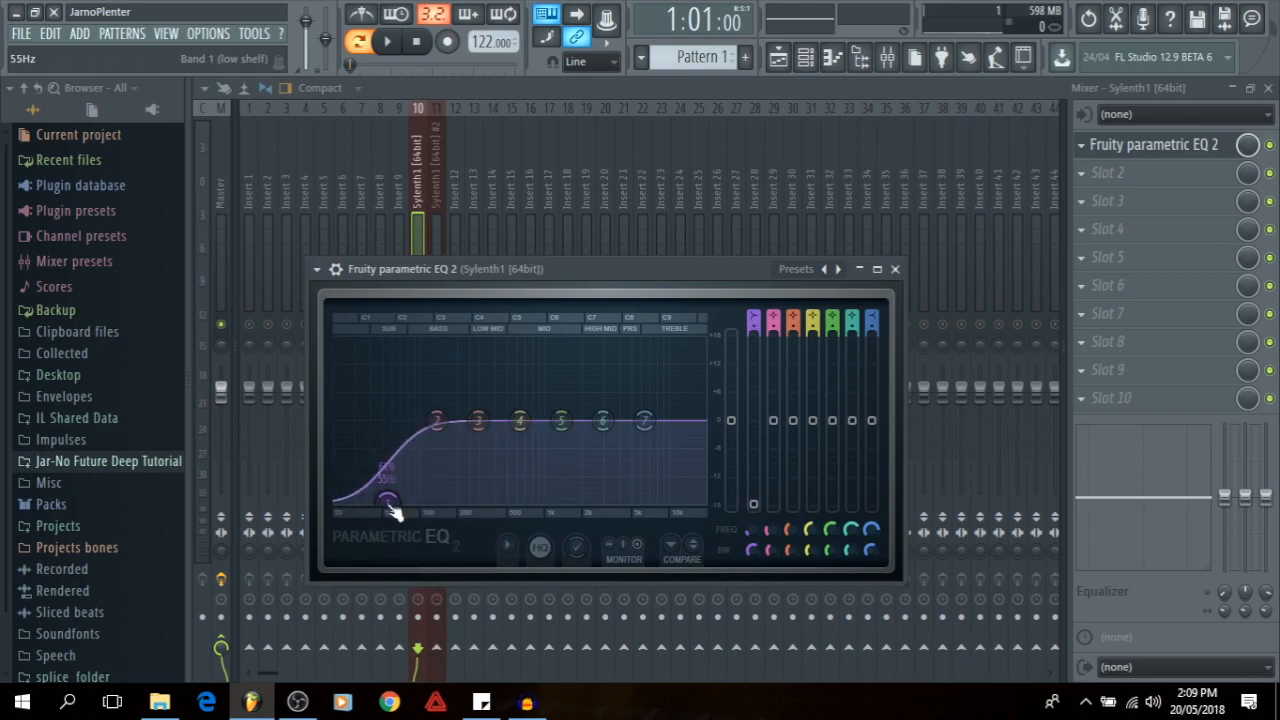
- Set EQ band 1 to the Steep 8 order and move it to 20 Hz at -18 dB
{"action": "right_click", "coordinate": [391, 507]}
{"action": "mouse_move", "coordinate": [422, 570]}
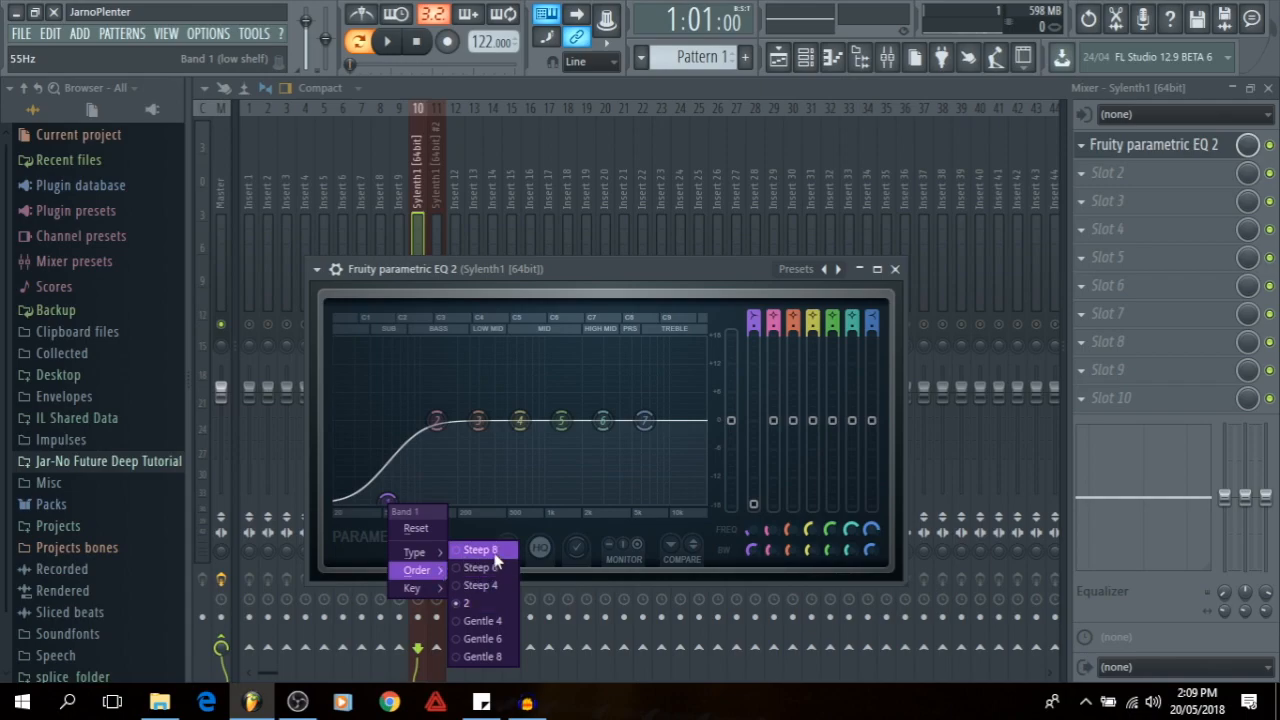
{"action": "left_click", "coordinate": [480, 550]}
{"action": "left_click_drag", "start_coordinate": [399, 505], "coordinate": [395, 503]}
{"action": "left_click_drag", "start_coordinate": [387, 497], "coordinate": [337, 497]}
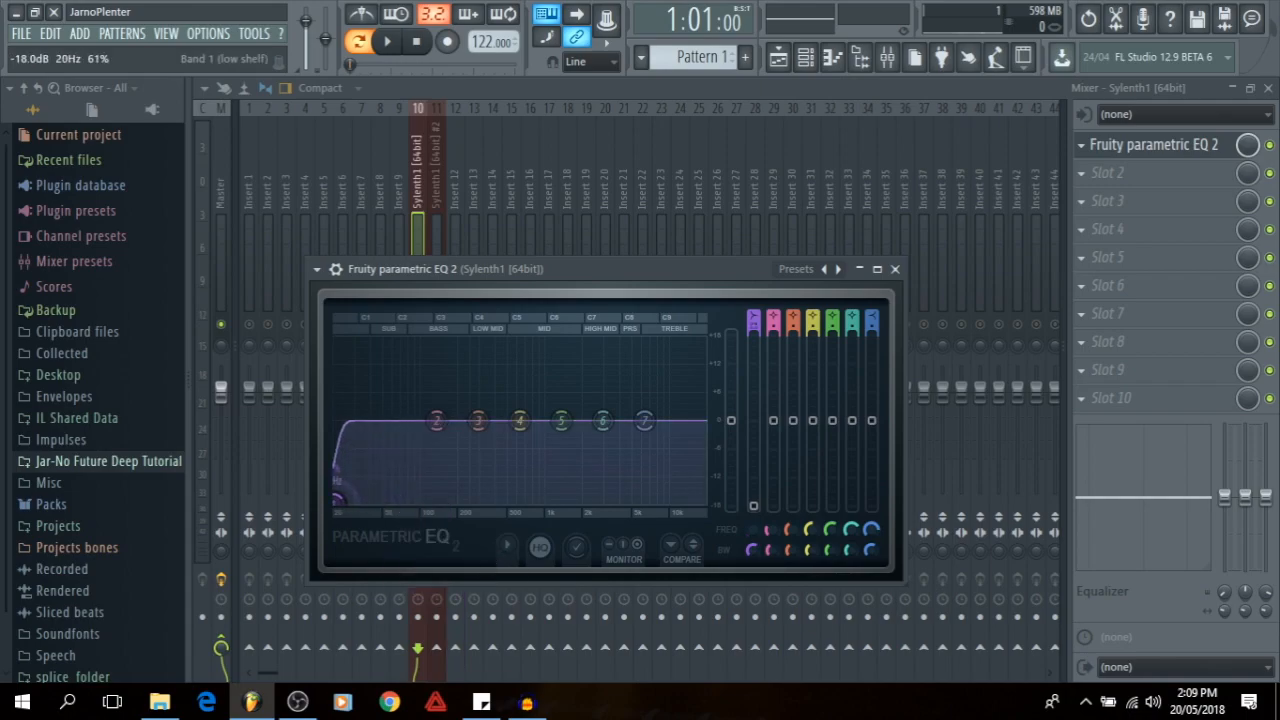
- Move EQ bands 2 and 3 into the low end with slight boosts and lower the main level to -2.3 dB
{"action": "left_click_drag", "start_coordinate": [437, 421], "coordinate": [350, 410]}
{"action": "left_click_drag", "start_coordinate": [478, 438], "coordinate": [400, 434]}
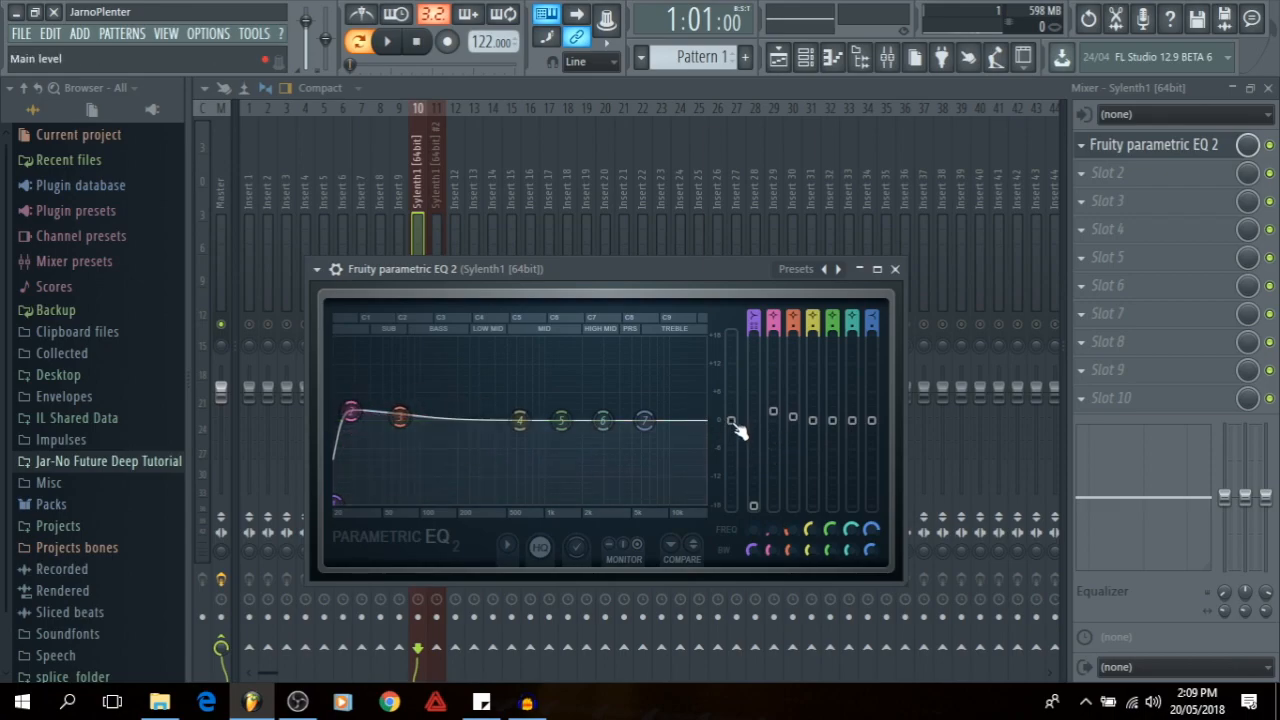
{"action": "left_click_drag", "start_coordinate": [731, 420], "coordinate": [731, 431]}
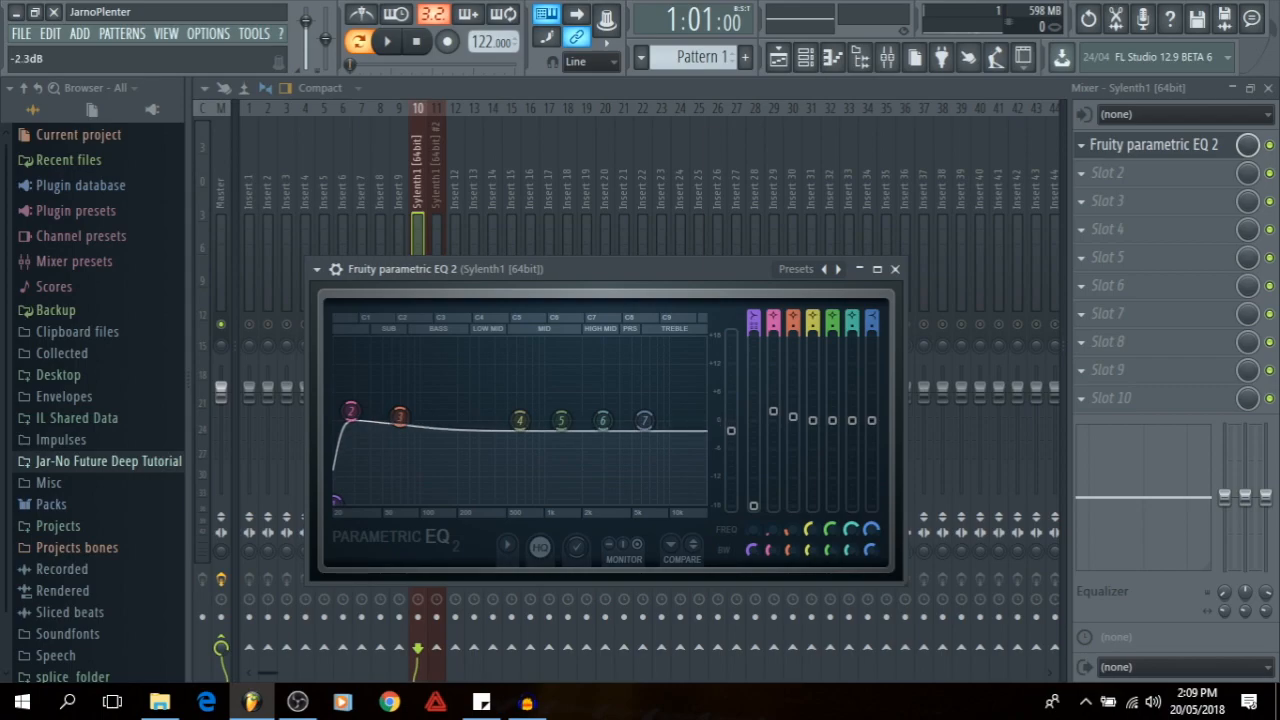
- Cut the highs by setting EQ band 7 to Steep 8 at full cut near 2 kHz and lowering band 6
{"action": "right_click", "coordinate": [650, 424]}
{"action": "mouse_move", "coordinate": [678, 487]}
{"action": "left_click", "coordinate": [737, 488]}
{"action": "left_click_drag", "start_coordinate": [644, 424], "coordinate": [585, 502]}
{"action": "left_click_drag", "start_coordinate": [603, 423], "coordinate": [604, 457]}
- Play back the equalized bass layer and close the EQ window
{"action": "key", "text": "space"}
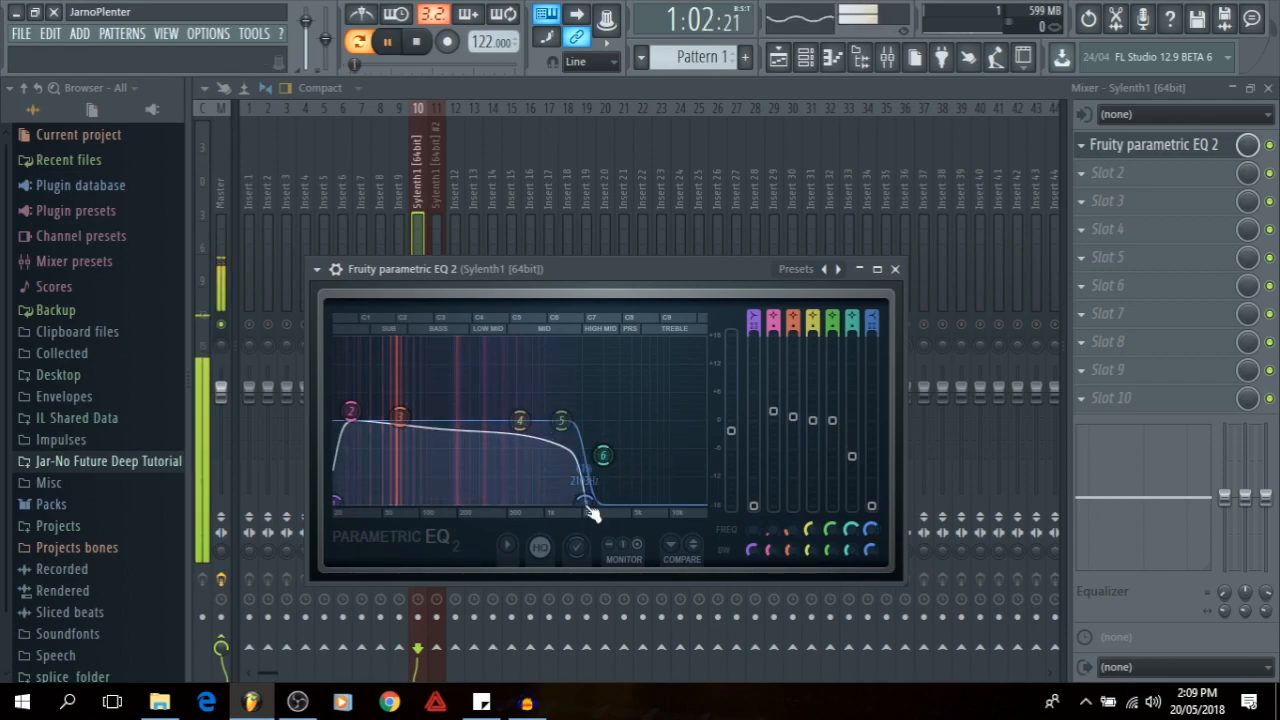
{"action": "key", "text": "space"}
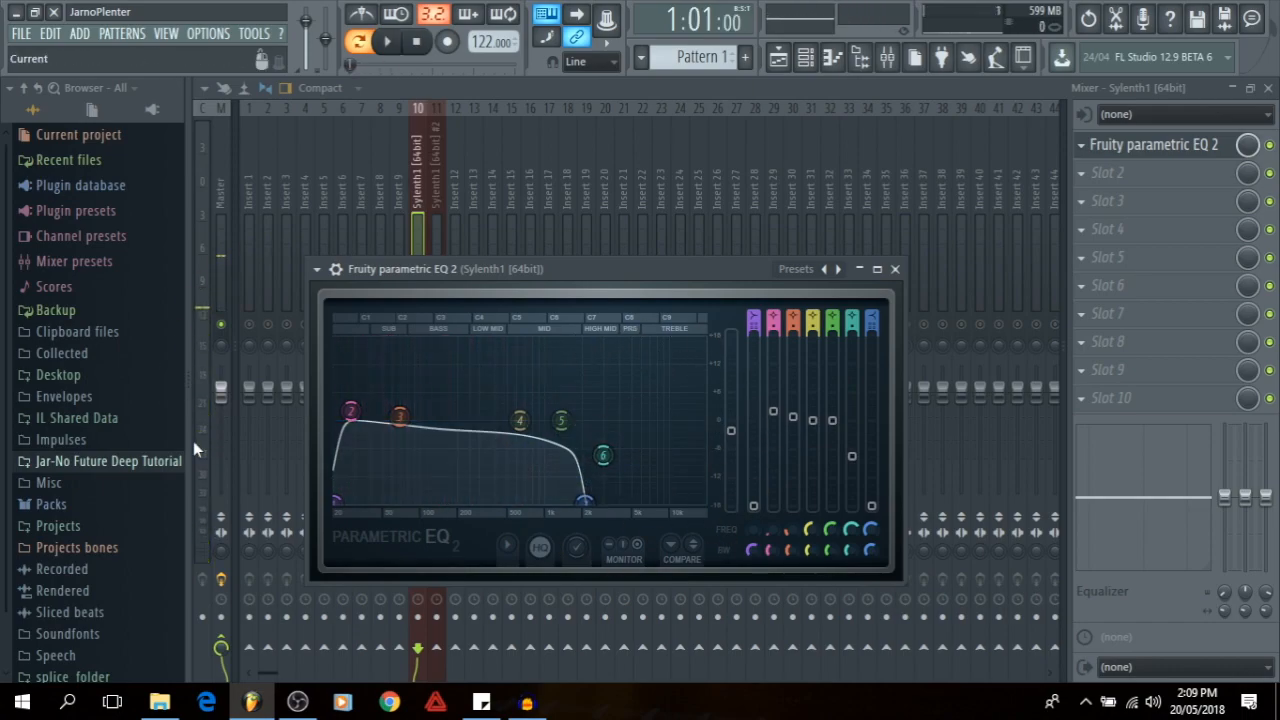
{"action": "left_click", "coordinate": [895, 270]}
- Add a Fruity Limiter to the second effect slot of Insert 10 and lower its ceiling while the bassline plays
{"action": "left_click", "coordinate": [1083, 174]}
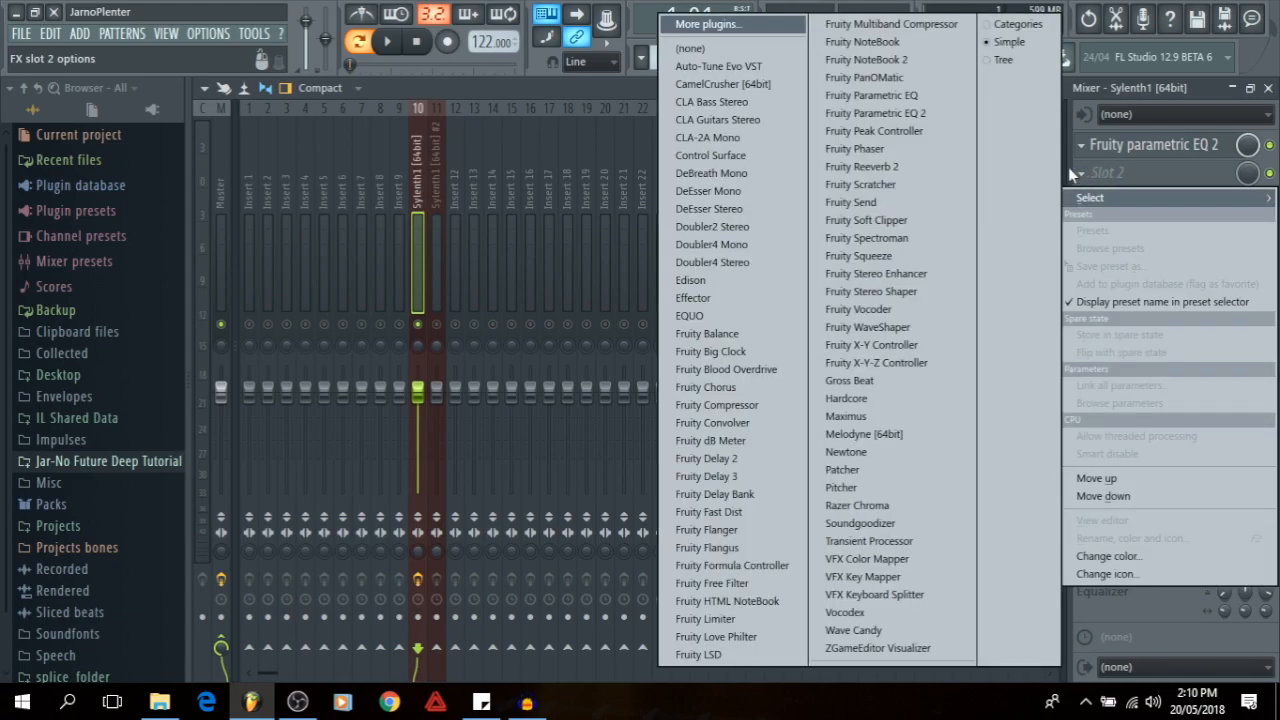
{"action": "left_click", "coordinate": [752, 619]}
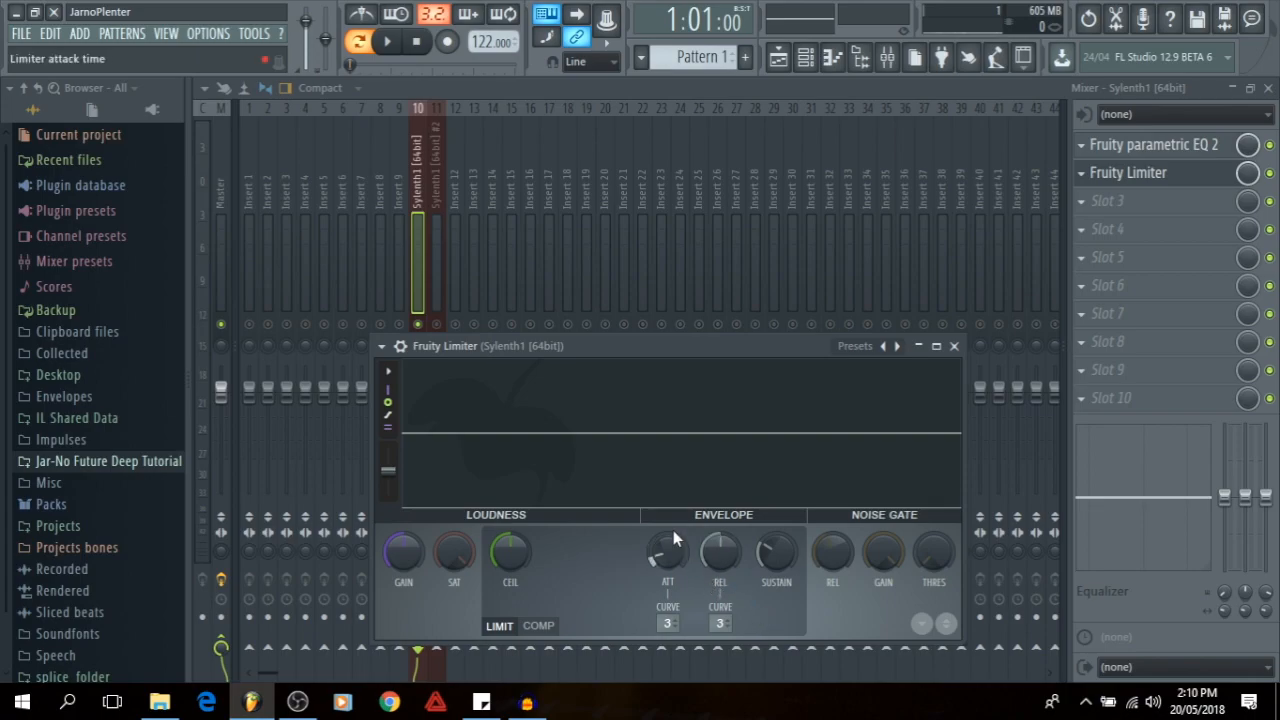
{"action": "key", "text": "space"}
{"action": "left_click_drag", "start_coordinate": [515, 545], "coordinate": [515, 598]}
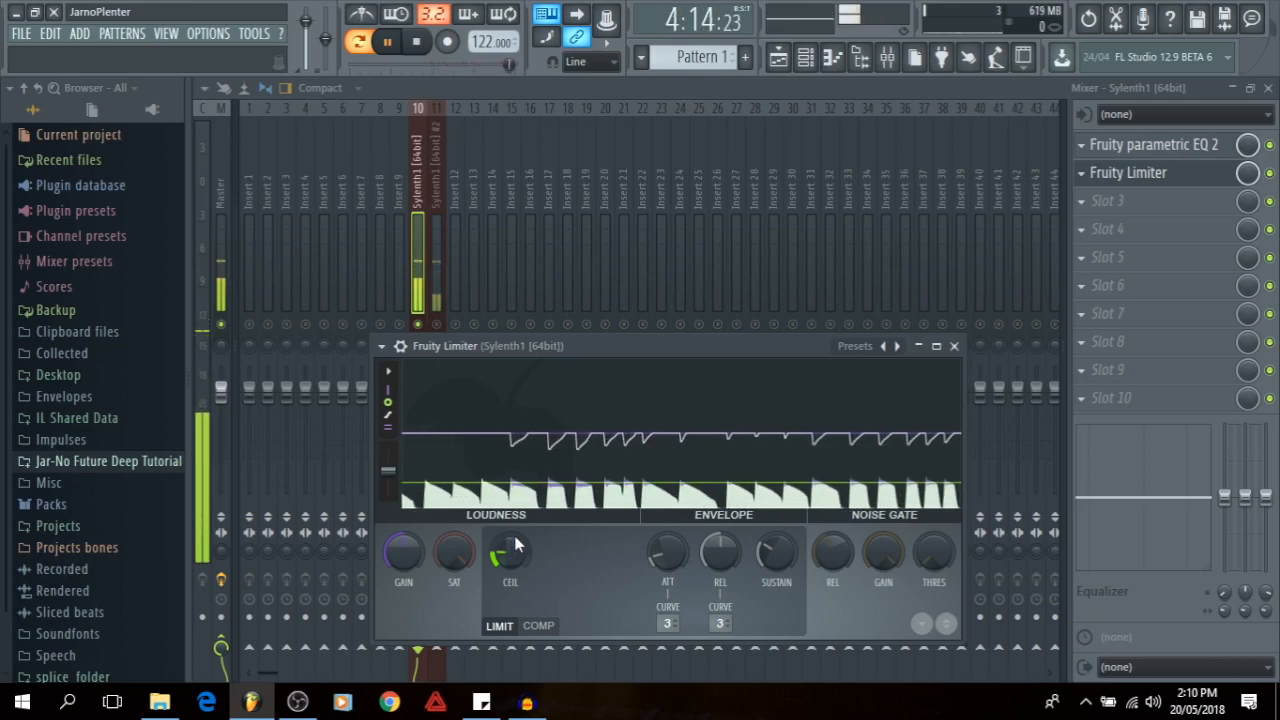
- Pause the limiter's display to examine the peaks above the ceiling, replay the bassline, and close the limiter
{"action": "left_click", "coordinate": [711, 434]}
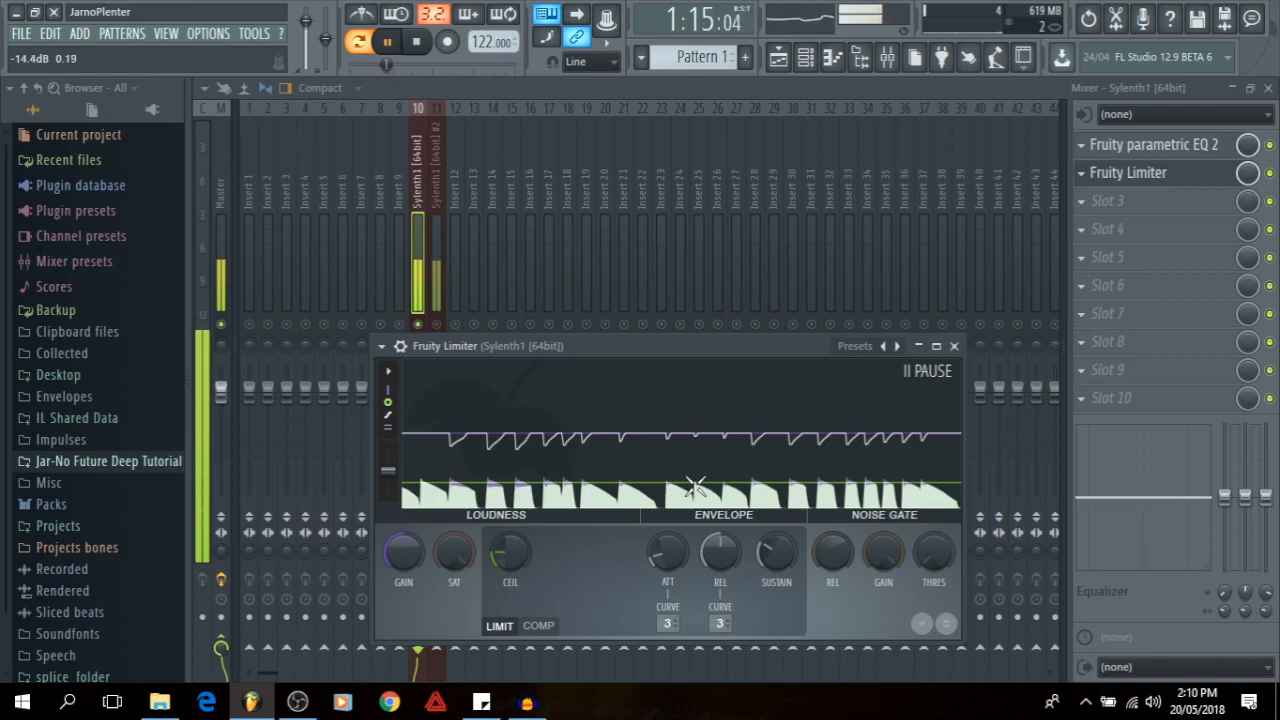
{"action": "key", "text": "space"}
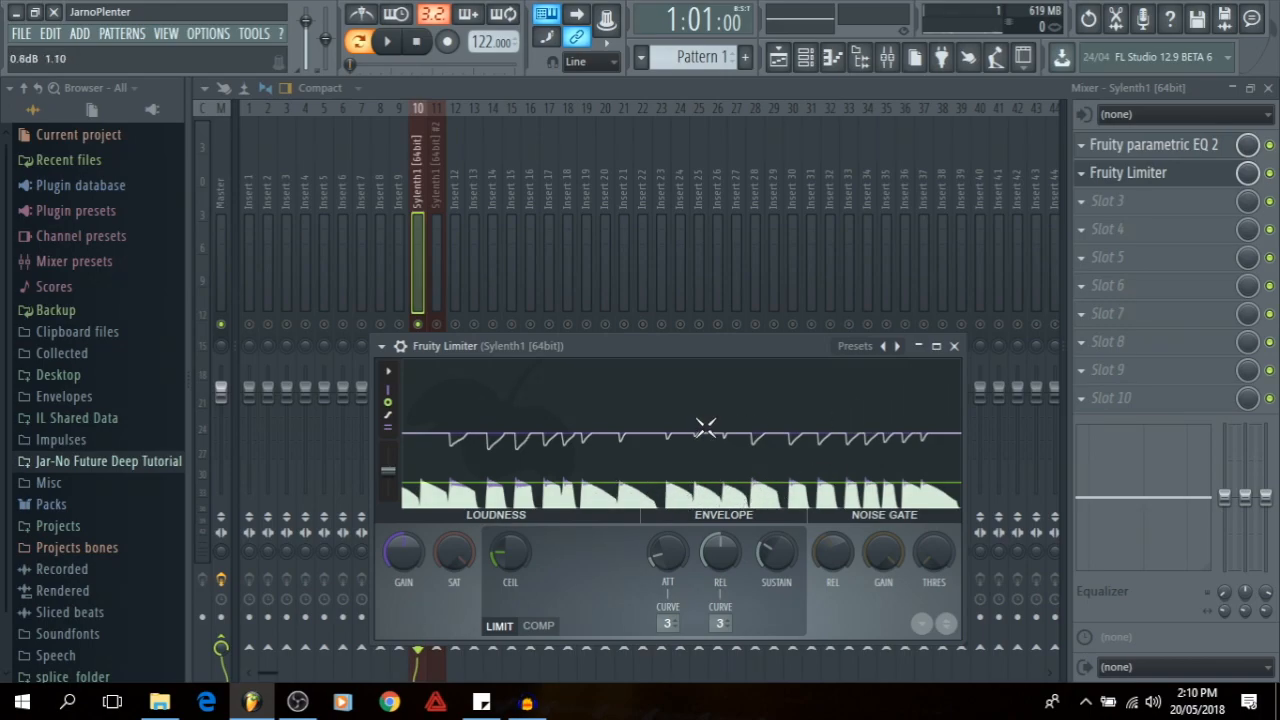
{"action": "key", "text": "space"}
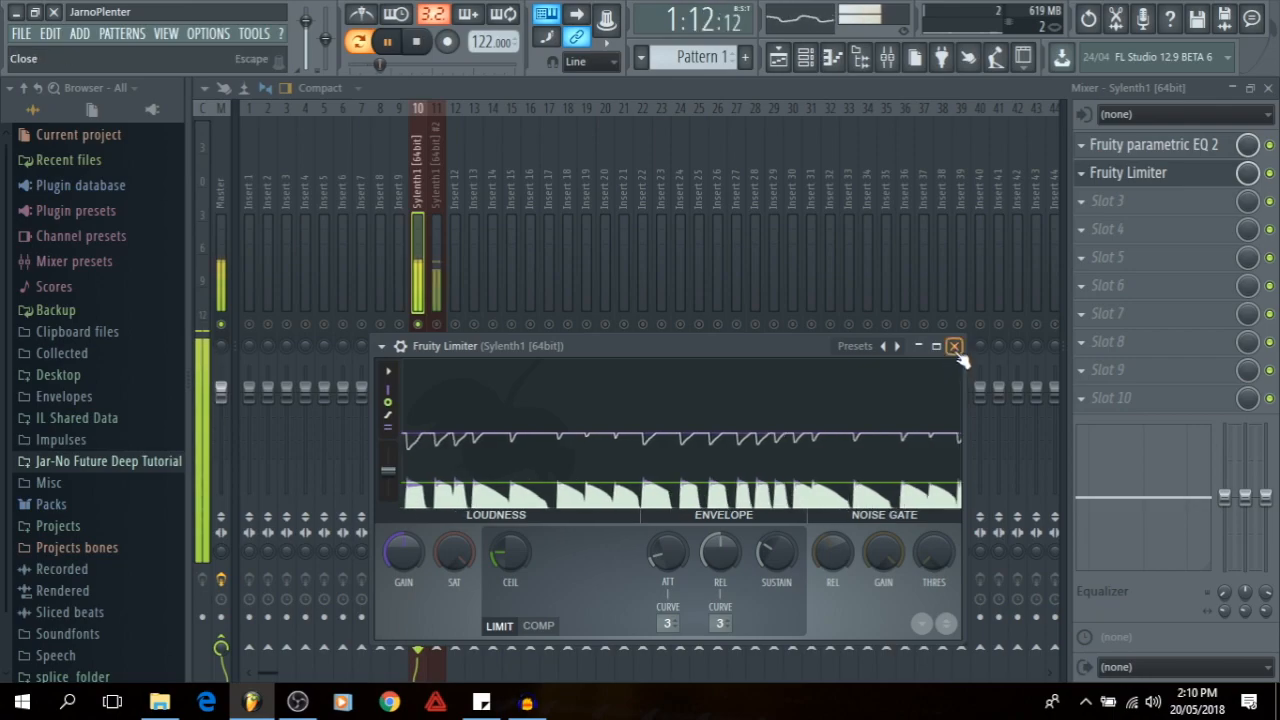
{"action": "left_click", "coordinate": [955, 347]}
{"action": "key", "text": "space"}
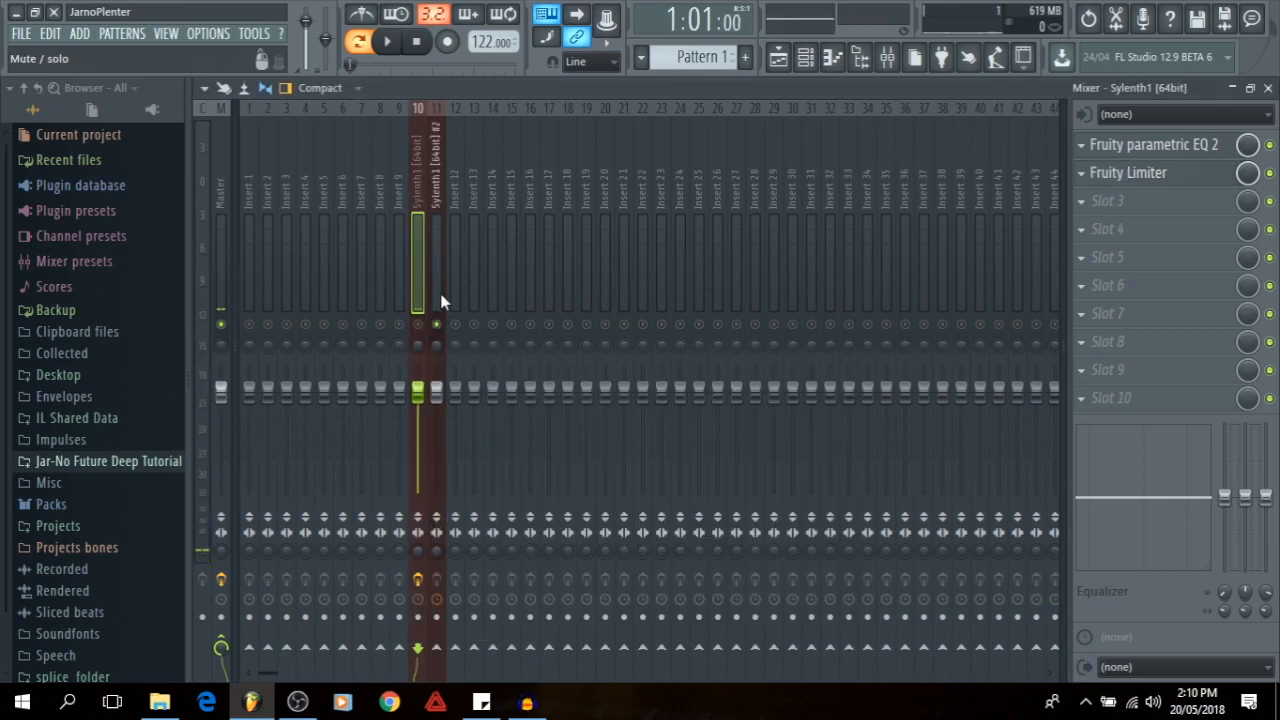
- Listen to the second bass layer alone on mixer Insert 11 and lower its fader substantially
{"action": "left_click", "coordinate": [434, 259]}
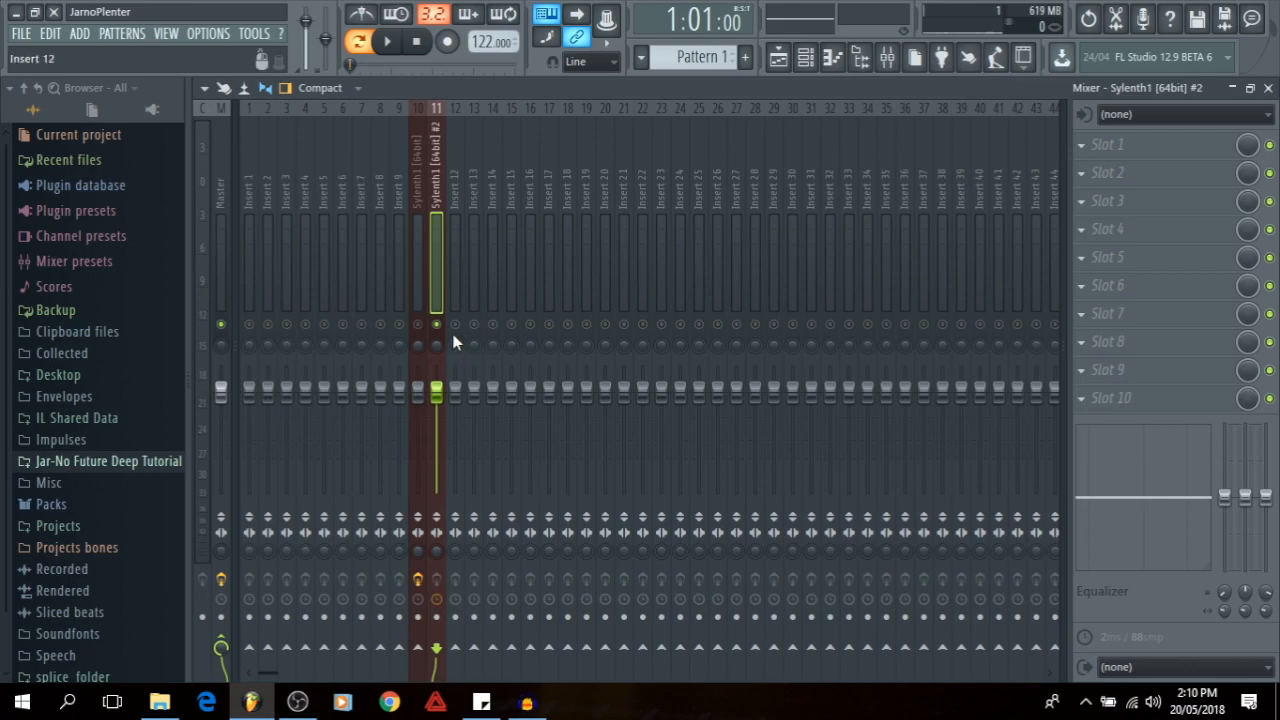
{"action": "key", "text": "space"}
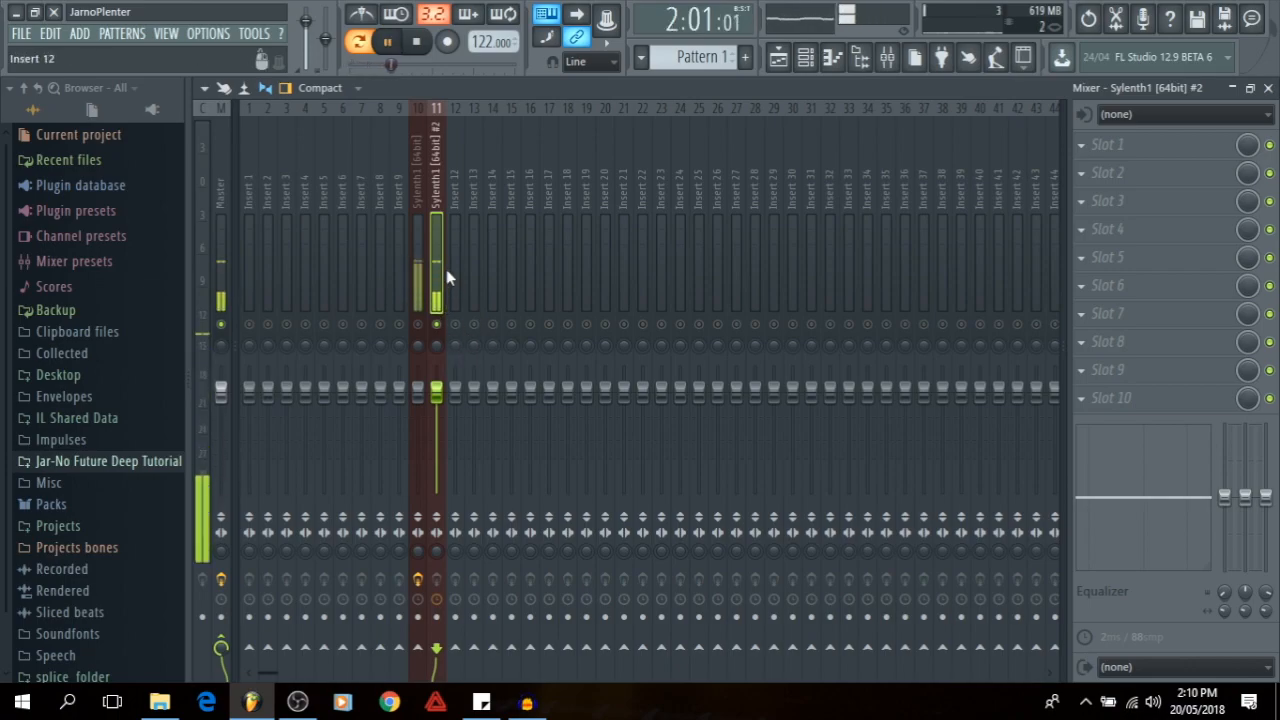
{"action": "key", "text": "space"}
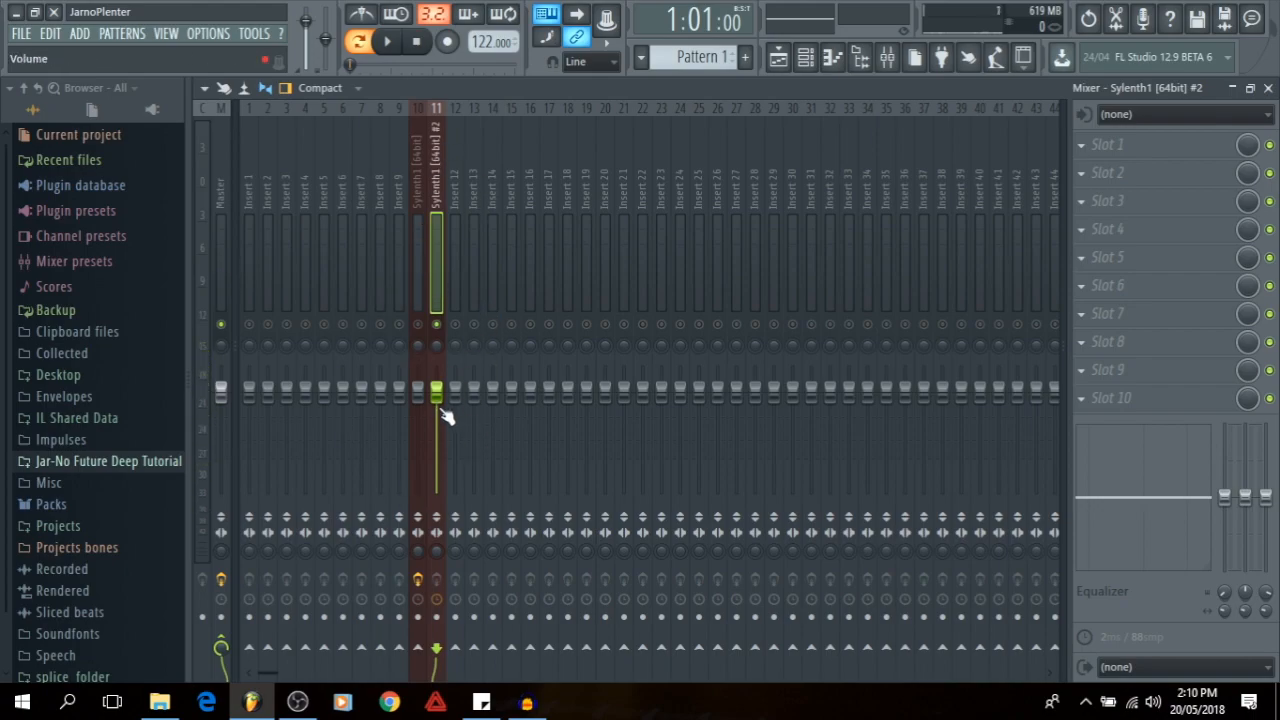
{"action": "left_click_drag", "start_coordinate": [441, 399], "coordinate": [441, 412]}
- Add Fruity Fast Dist to the first effect slot of Insert 11 and move its window to the middle of the mixer
{"action": "left_click", "coordinate": [1087, 150]}
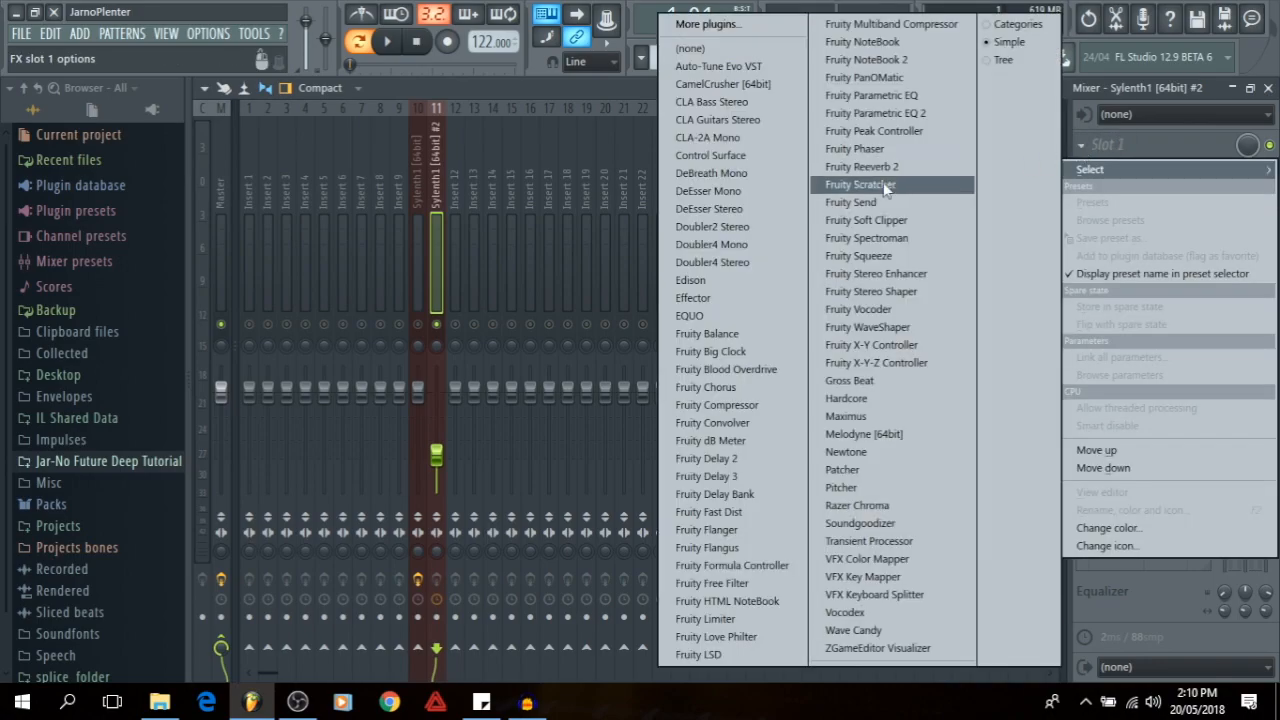
{"action": "left_click", "coordinate": [742, 511]}
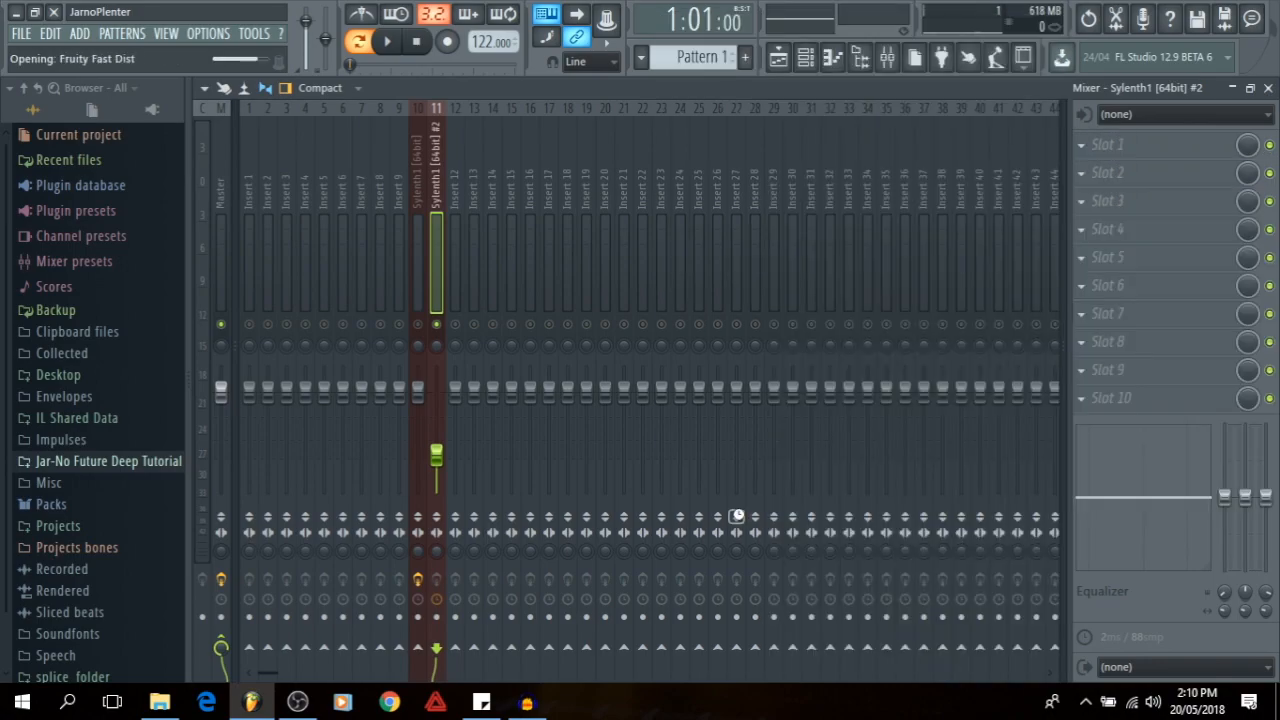
{"action": "left_click_drag", "start_coordinate": [358, 180], "coordinate": [660, 178]}
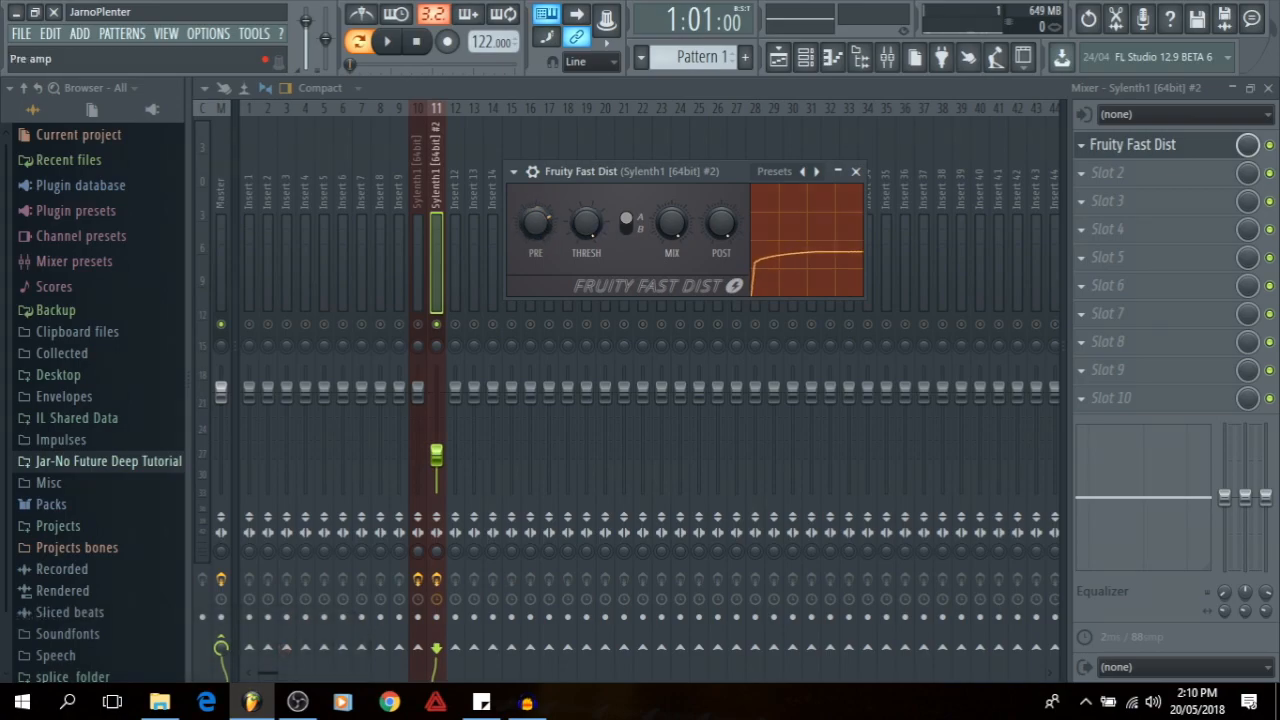
- Play the second bass layer, close Fruity Fast Dist, and raise the Insert 11 fader moderately
{"action": "key", "text": "space"}
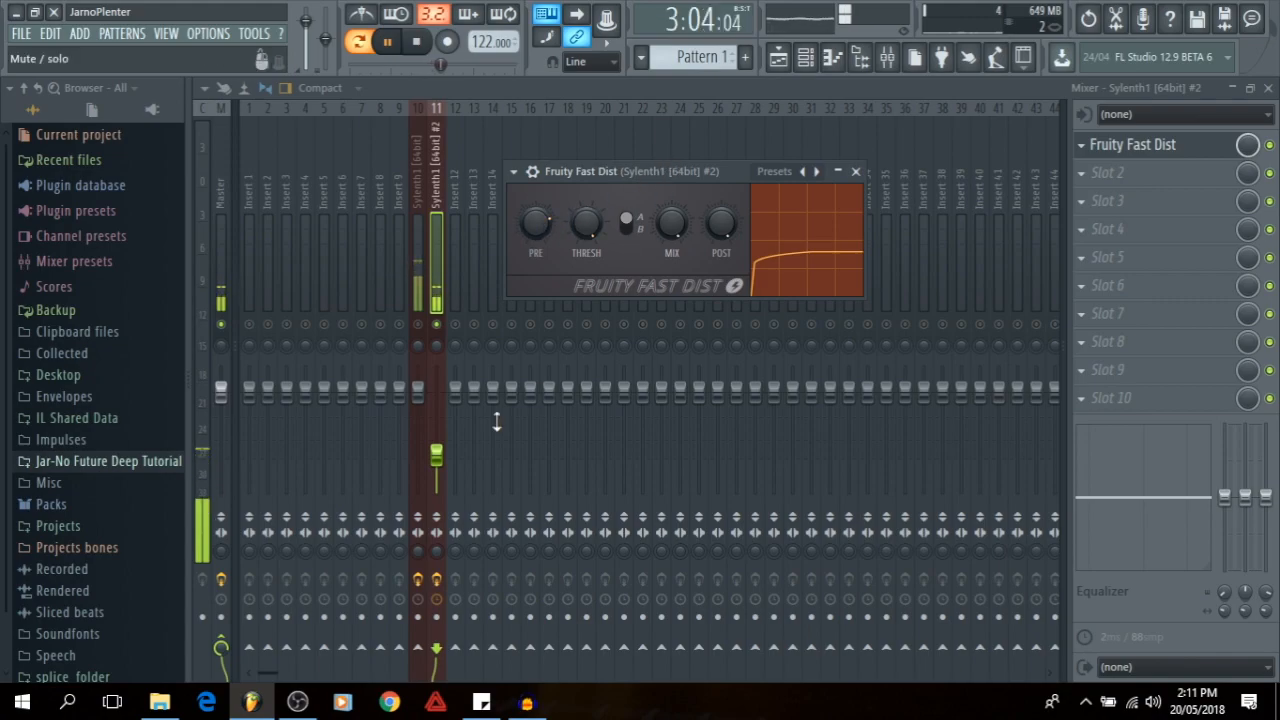
{"action": "left_click", "coordinate": [856, 172]}
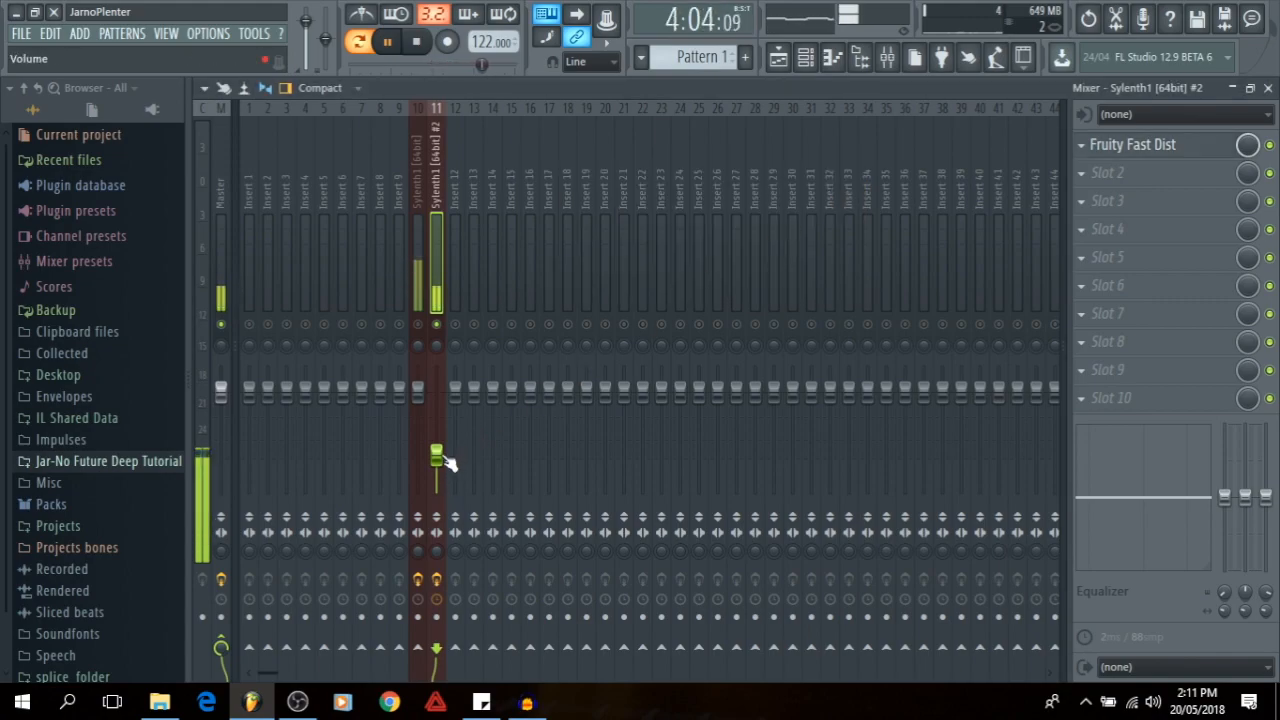
{"action": "left_click_drag", "start_coordinate": [436, 453], "coordinate": [436, 429]}
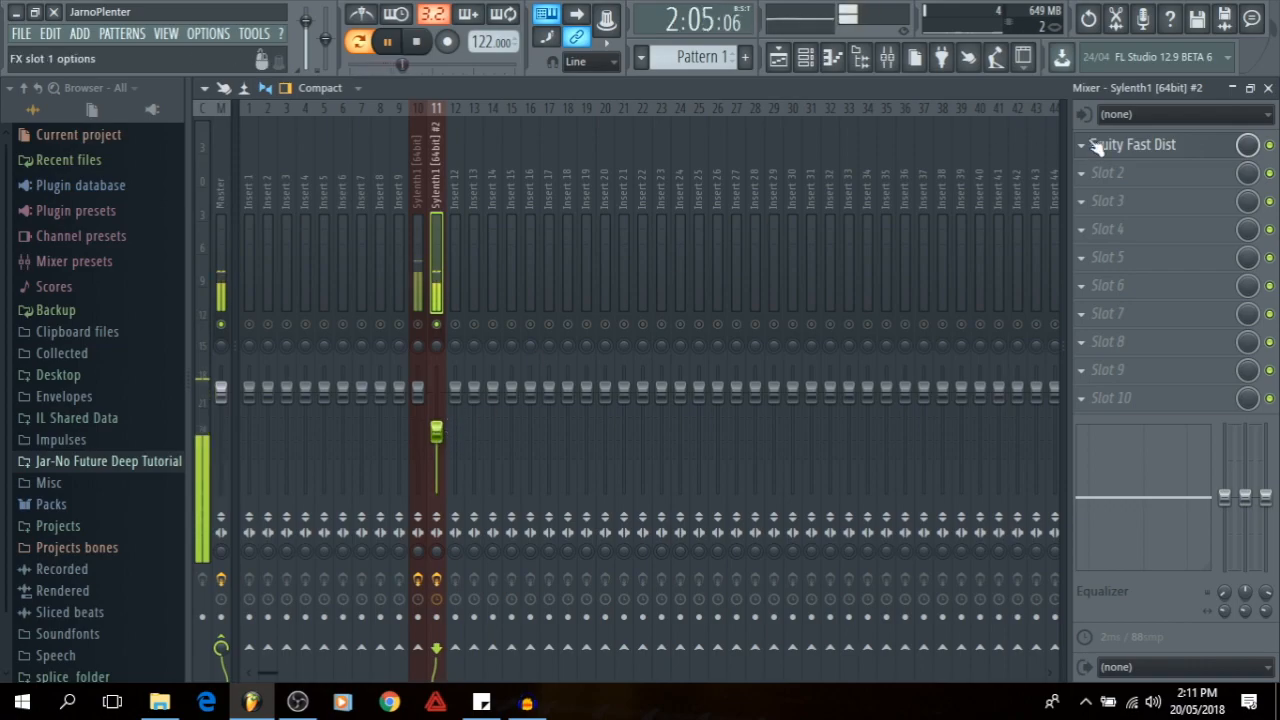
- Compare the playing bass with Fruity Fast Dist bypassed and enabled, and stop playback
{"action": "left_click", "coordinate": [1269, 146]}
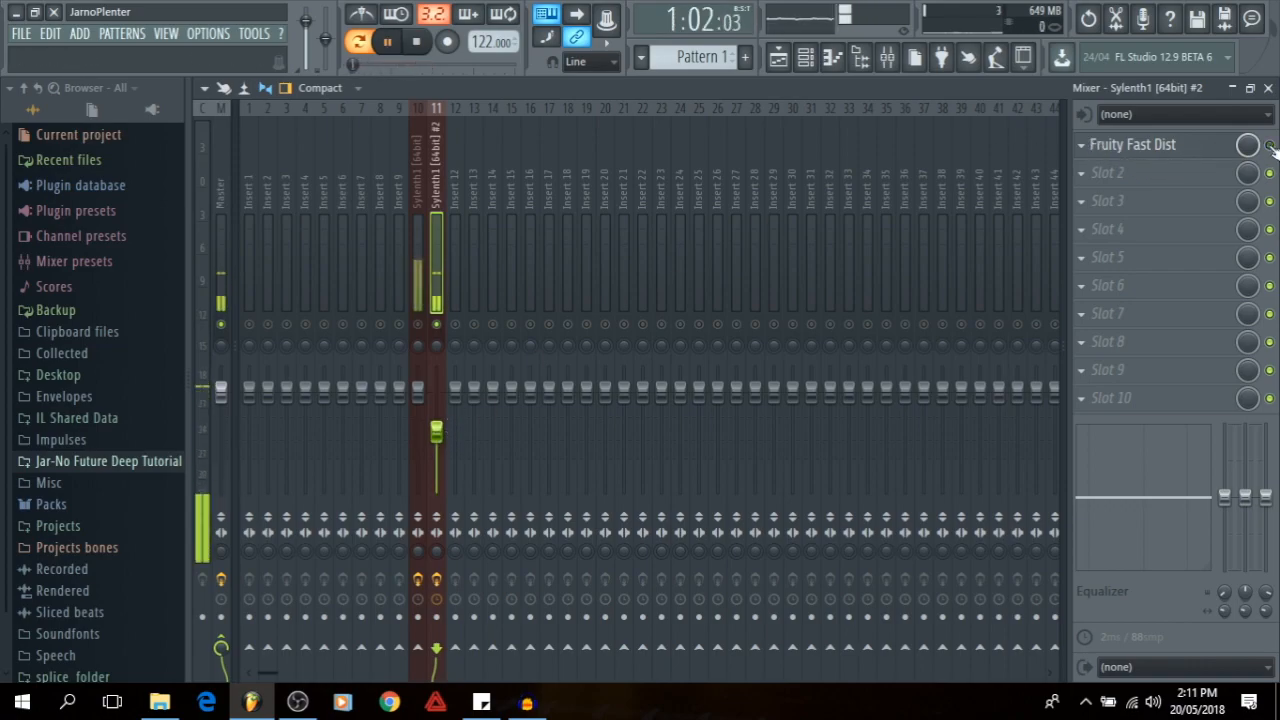
{"action": "left_click", "coordinate": [1269, 146]}
{"action": "key", "text": "space"}
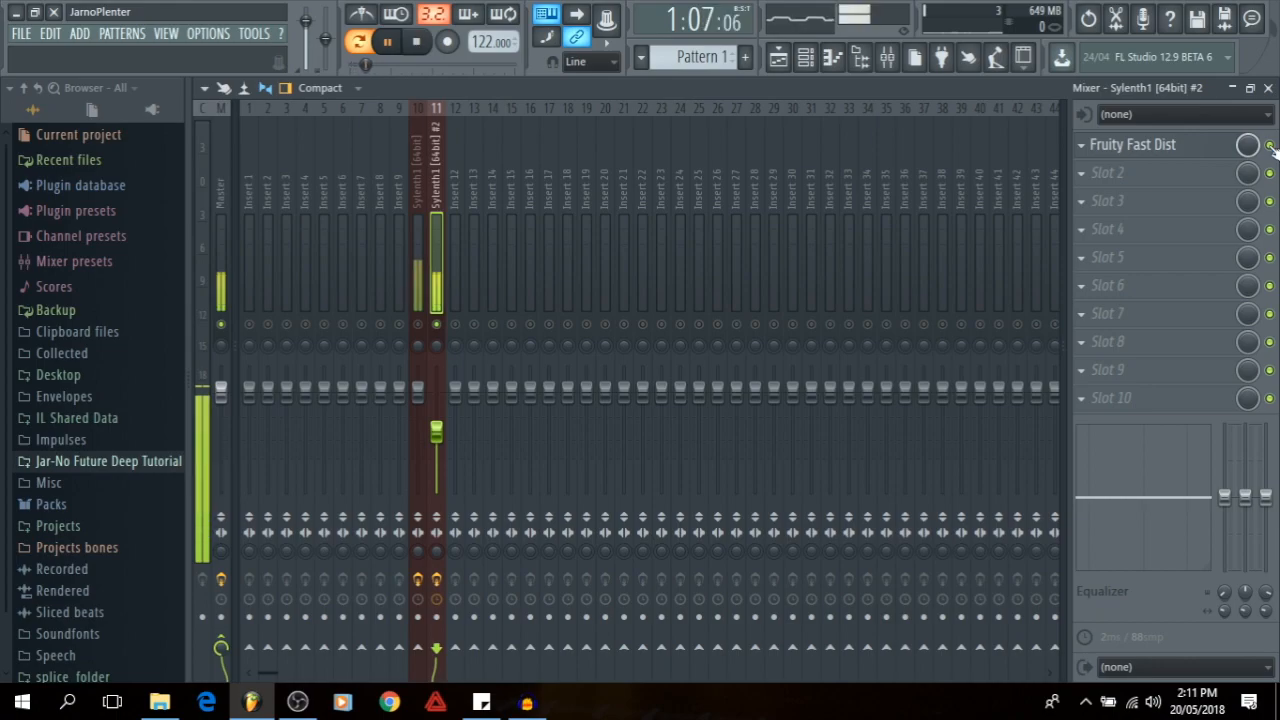
- Add Fruity Parametric EQ 2 to the second effect slot of Insert 11 and set band 1's order to Steep 8
{"action": "left_click", "coordinate": [1083, 177]}
{"action": "left_click", "coordinate": [955, 114]}
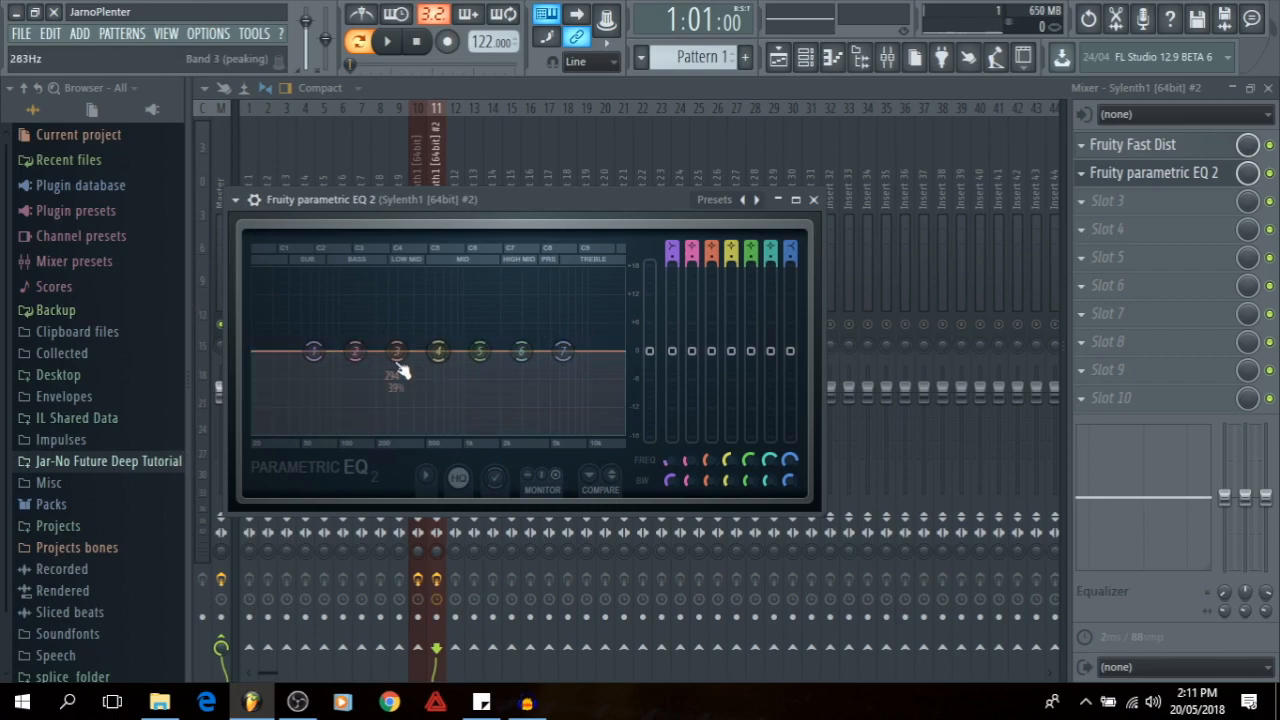
{"action": "right_click", "coordinate": [311, 355]}
{"action": "mouse_move", "coordinate": [345, 419]}
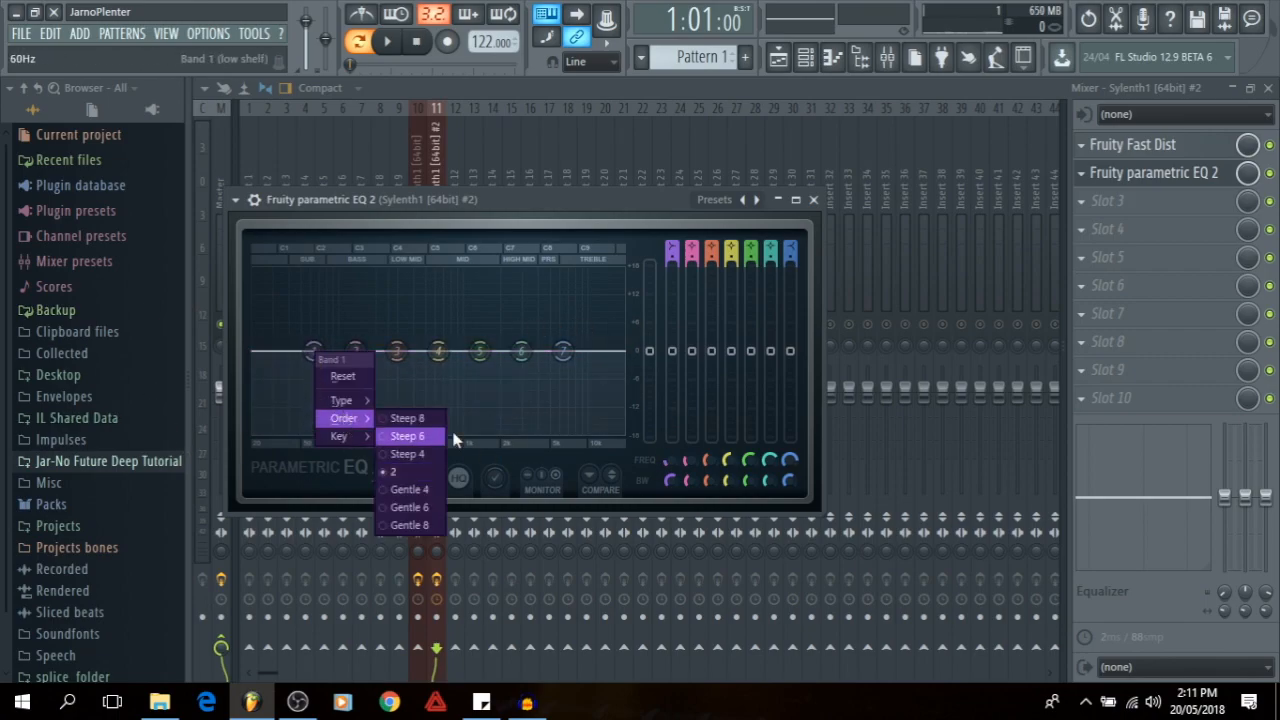
{"action": "left_click", "coordinate": [430, 420]}
- Try to cut the low end with band 1's steep low shelf, moving bands 1 and 2 while the bass plays
{"action": "left_click_drag", "start_coordinate": [315, 360], "coordinate": [328, 438]}
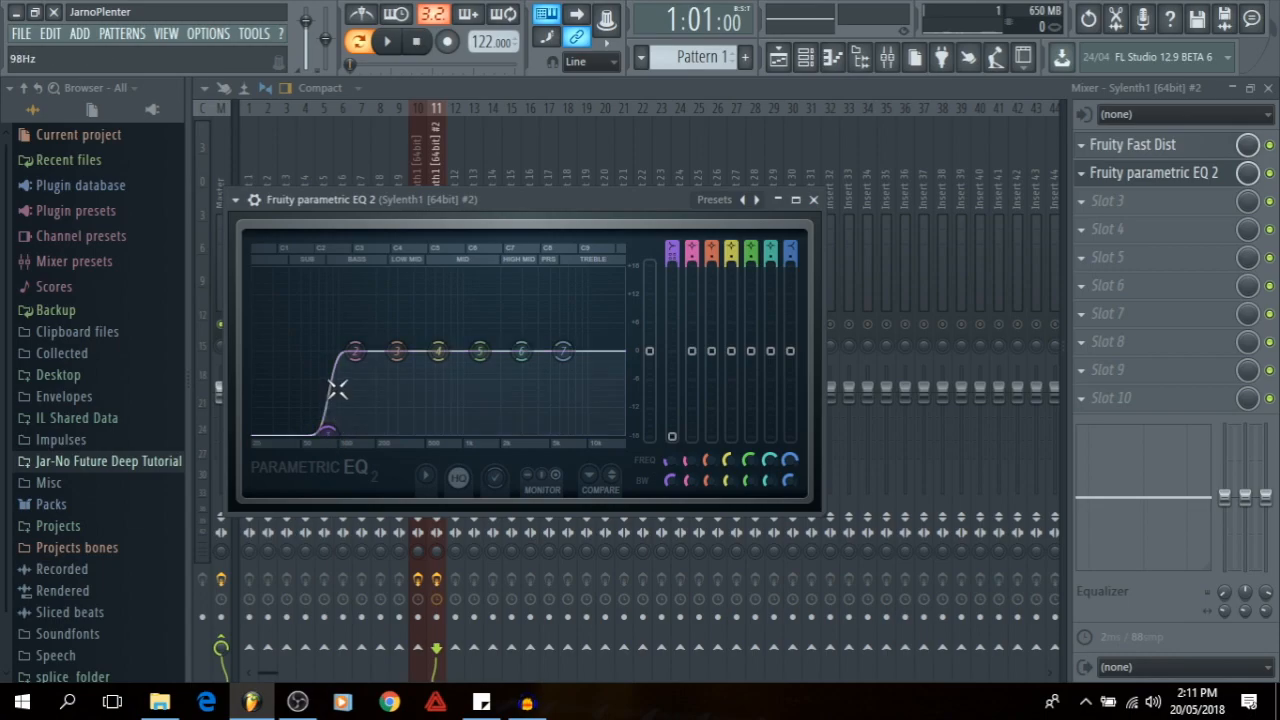
{"action": "key", "text": "space"}
{"action": "left_click_drag", "start_coordinate": [355, 352], "coordinate": [299, 392]}
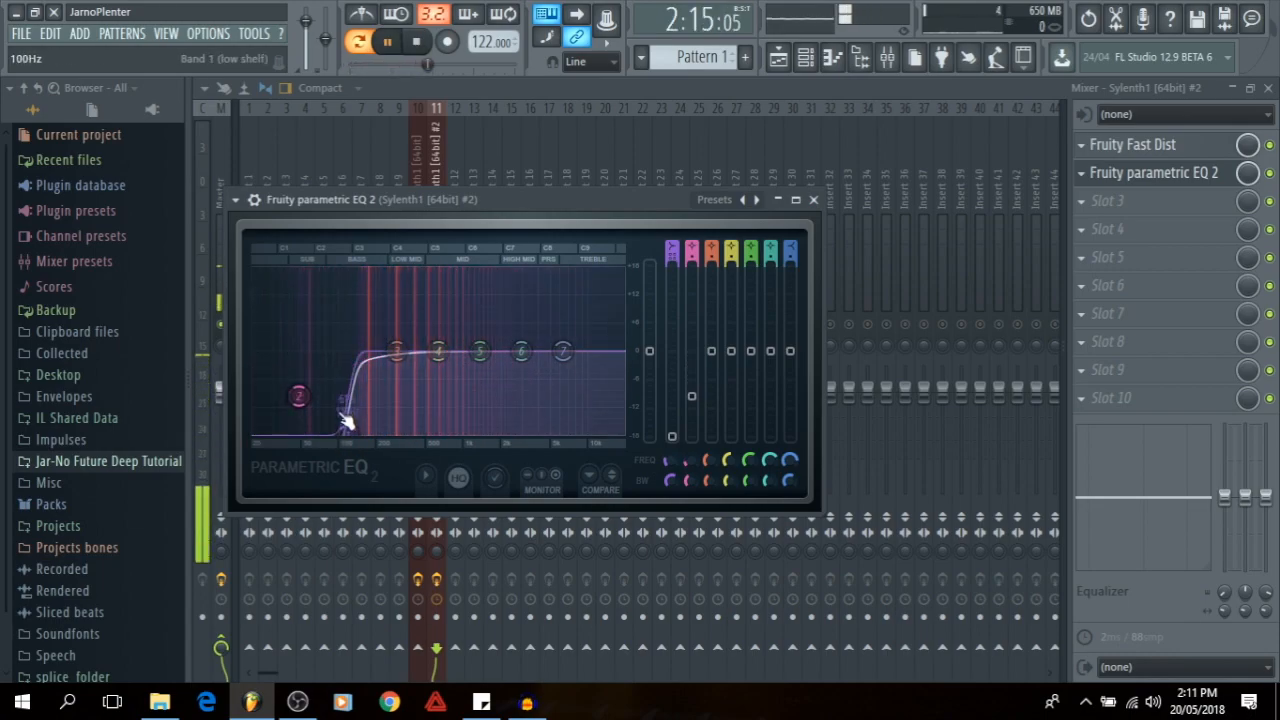
{"action": "right_click", "coordinate": [311, 394]}
{"action": "left_click", "coordinate": [328, 421]}
{"action": "left_click_drag", "start_coordinate": [330, 436], "coordinate": [288, 376]}
{"action": "key", "text": "space"}
- Change EQ band 1 to a high pass and raise its cutoff to about 83 Hz, playing the bass to check
{"action": "right_click", "coordinate": [291, 435]}
{"action": "right_click", "coordinate": [289, 376]}
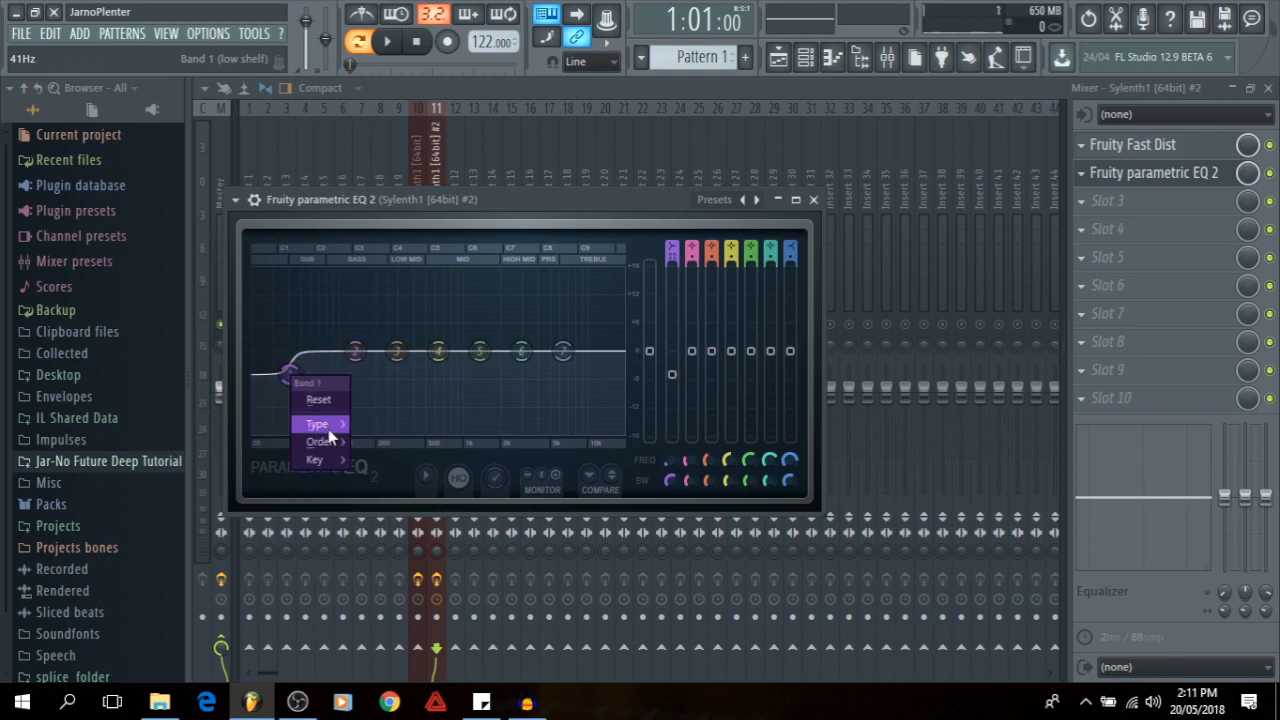
{"action": "mouse_move", "coordinate": [331, 431]}
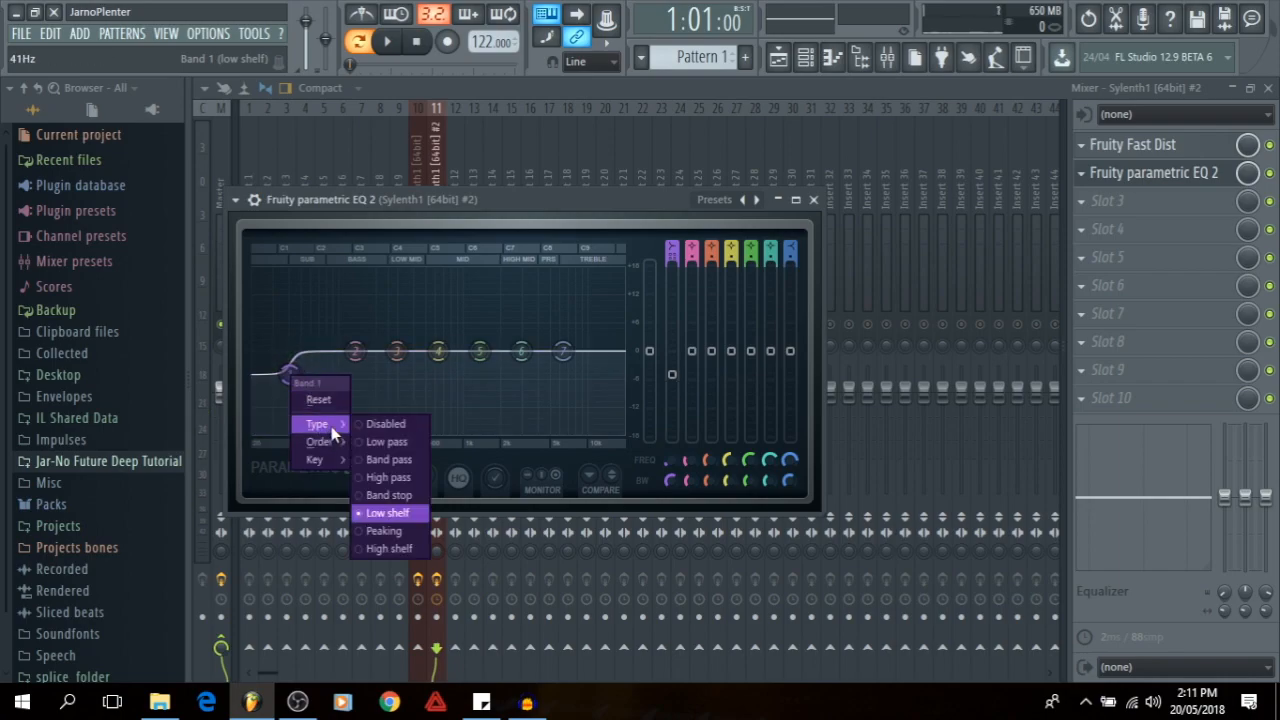
{"action": "left_click", "coordinate": [394, 478]}
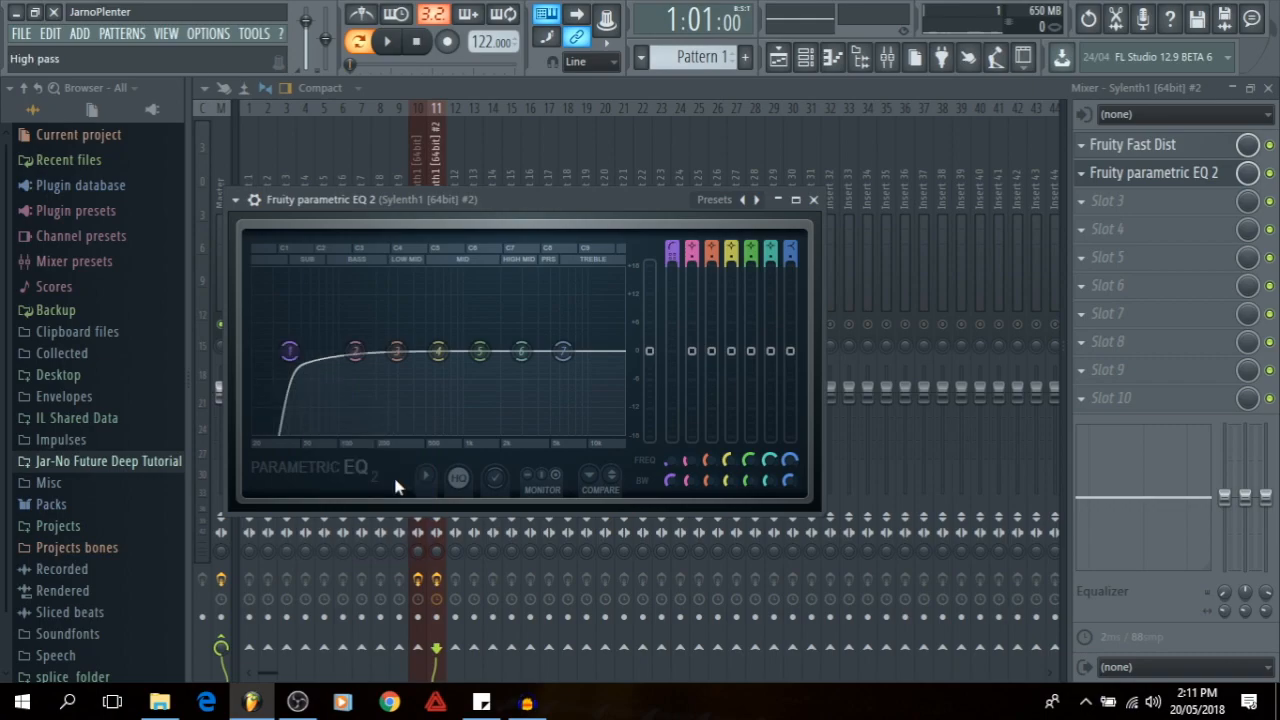
{"action": "left_click_drag", "start_coordinate": [289, 350], "coordinate": [331, 350]}
{"action": "key", "text": "space"}
- Pull EQ band 2 aside below band 1, raise the high-pass cutoff further, and replay the bass
{"action": "right_click", "coordinate": [331, 350]}
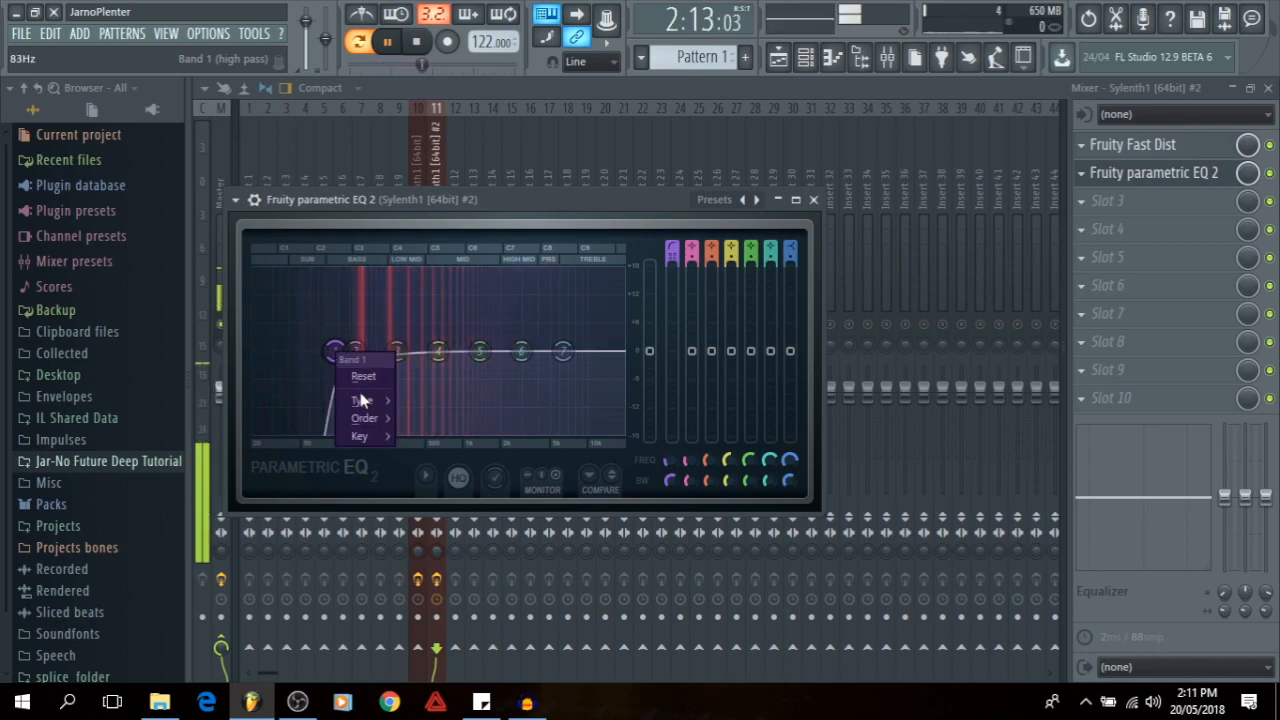
{"action": "mouse_move", "coordinate": [368, 400]}
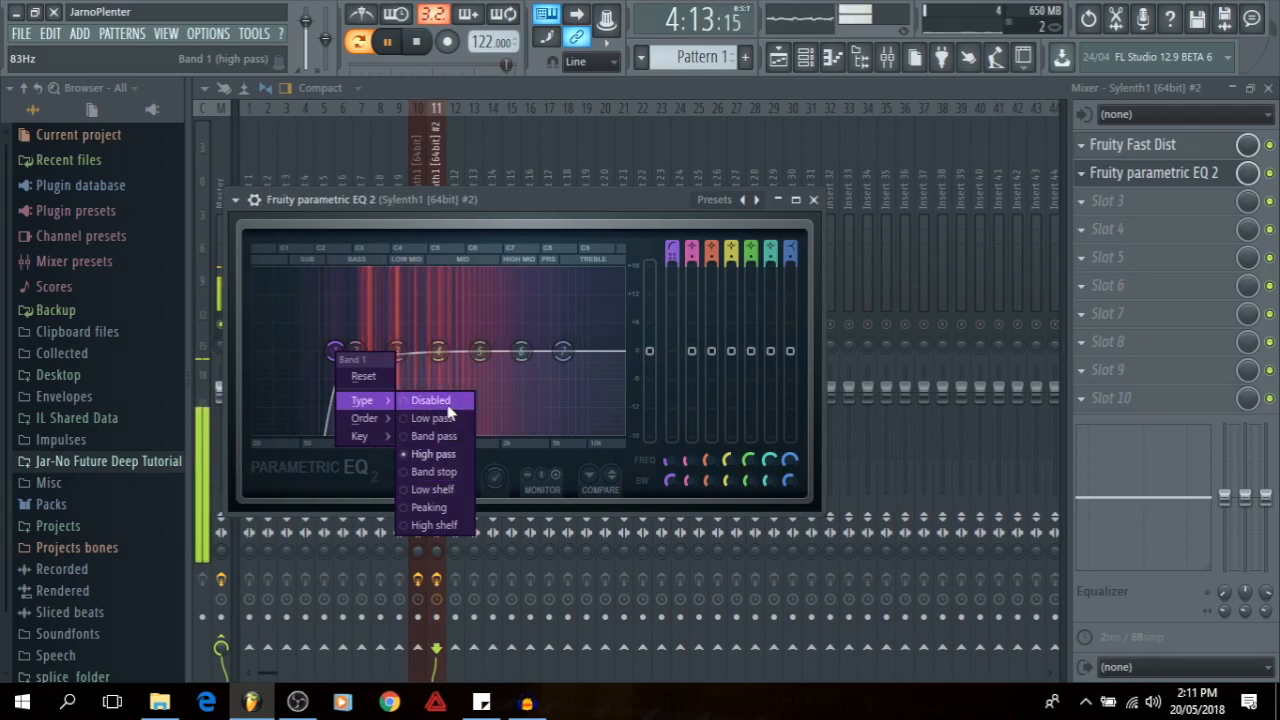
{"action": "left_click", "coordinate": [433, 193]}
{"action": "key", "text": "space"}
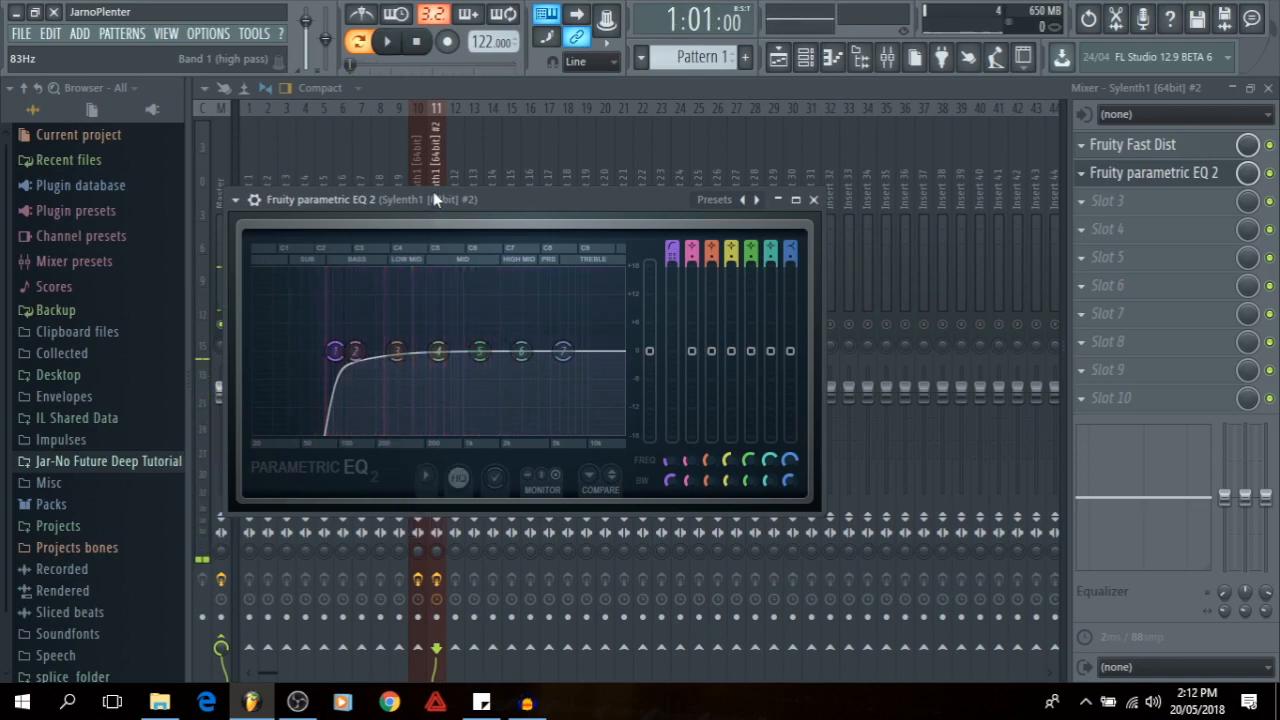
{"action": "left_click_drag", "start_coordinate": [334, 350], "coordinate": [300, 392]}
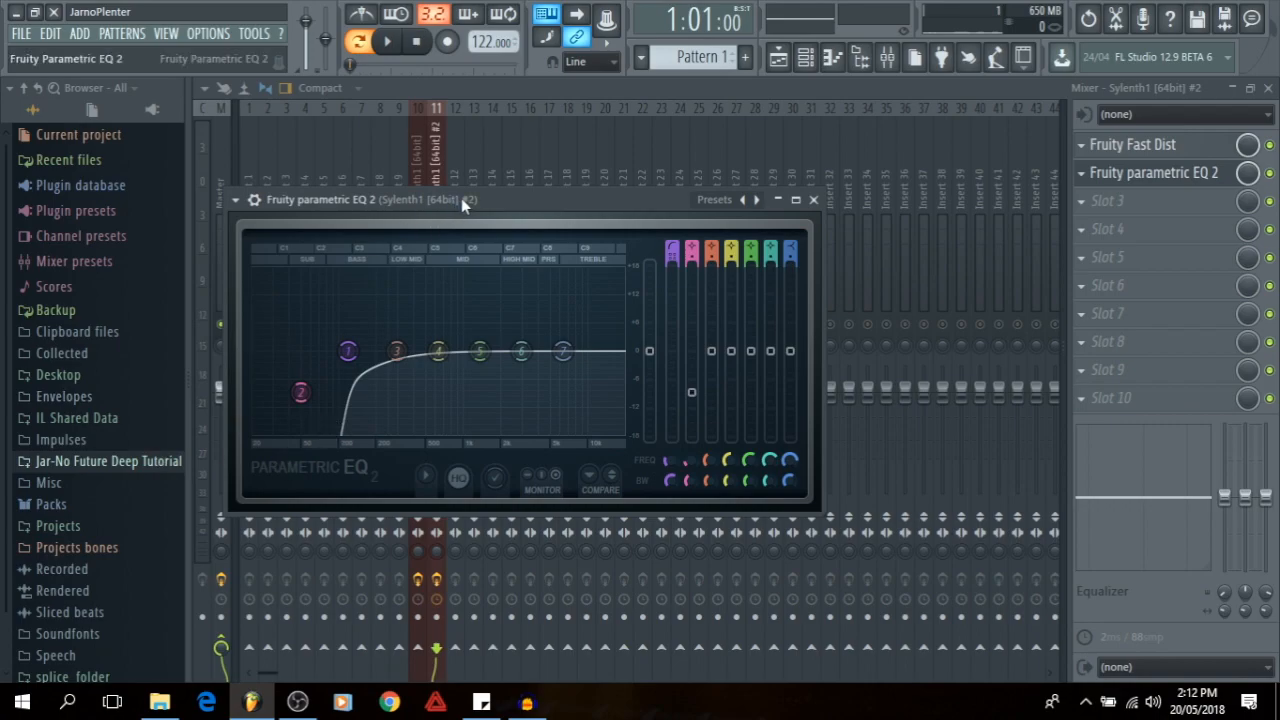
{"action": "key", "text": "space"}
{"action": "key", "text": "space"}
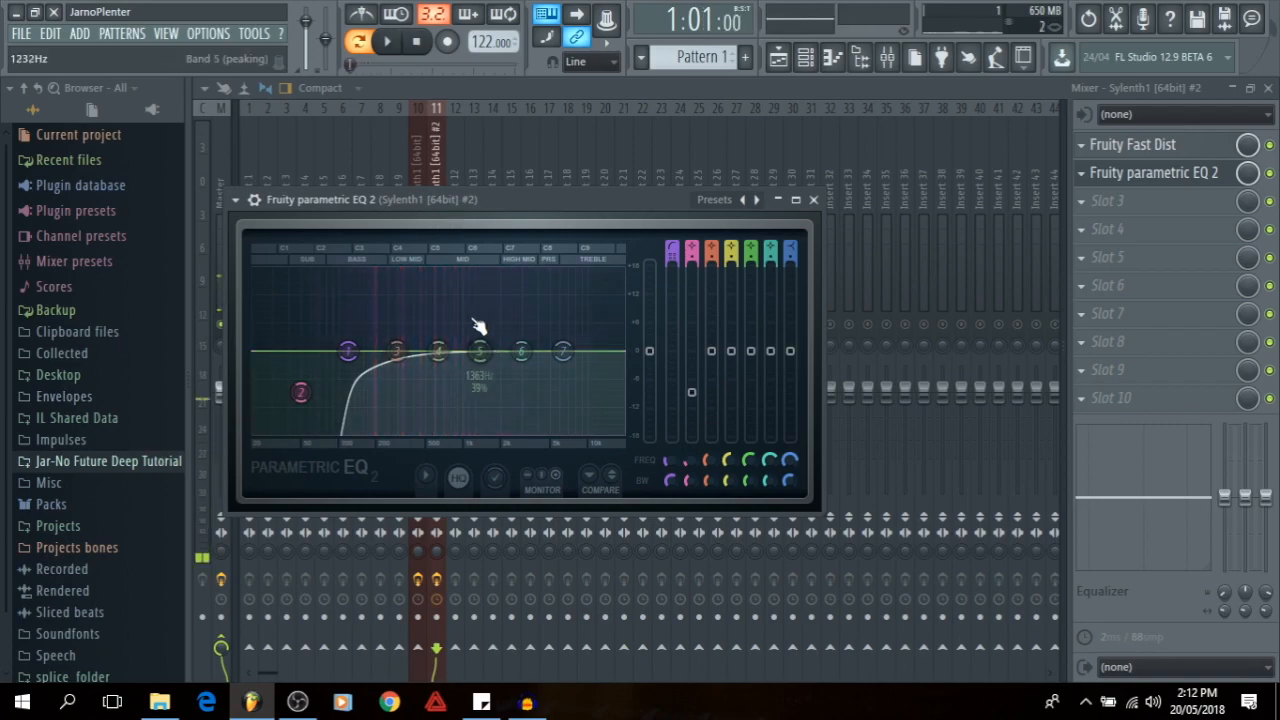
- Set EQ band 7 to a Steep 8 low pass at about 12 kHz
{"action": "right_click", "coordinate": [564, 356]}
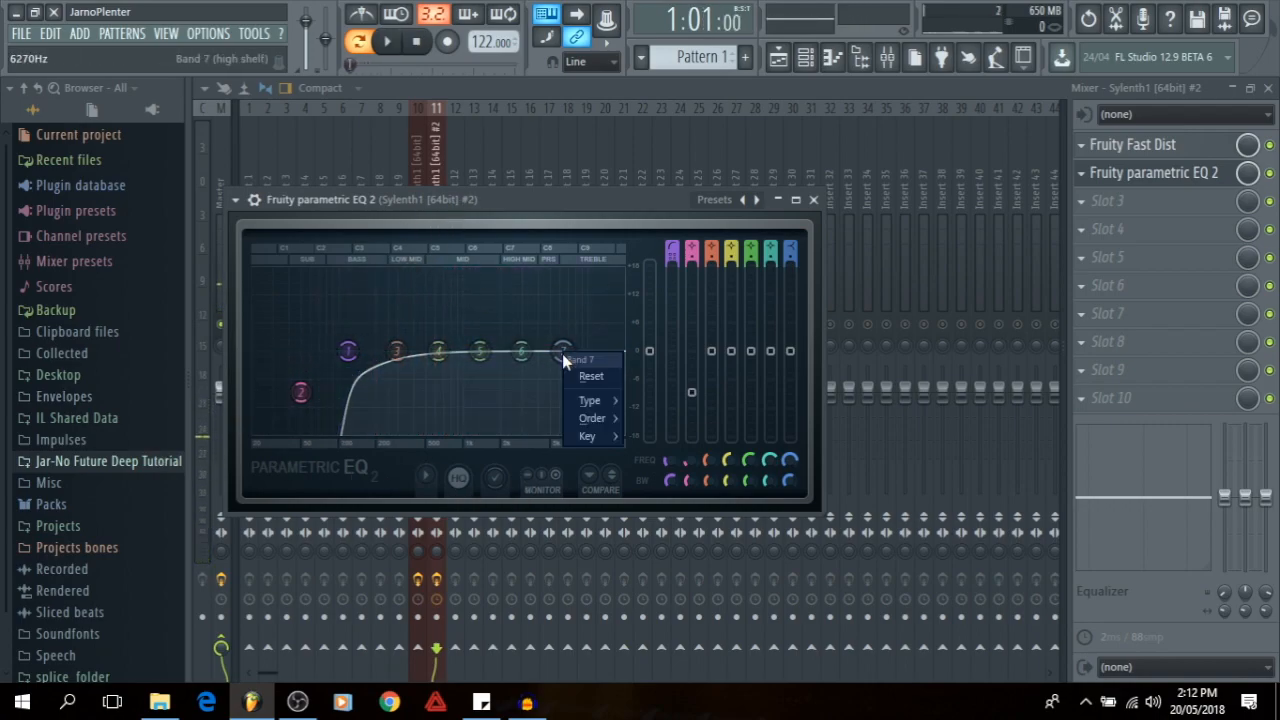
{"action": "mouse_move", "coordinate": [586, 420]}
{"action": "left_click", "coordinate": [648, 418]}
{"action": "left_click_drag", "start_coordinate": [563, 352], "coordinate": [605, 443]}
{"action": "right_click", "coordinate": [603, 441]}
{"action": "mouse_move", "coordinate": [649, 486]}
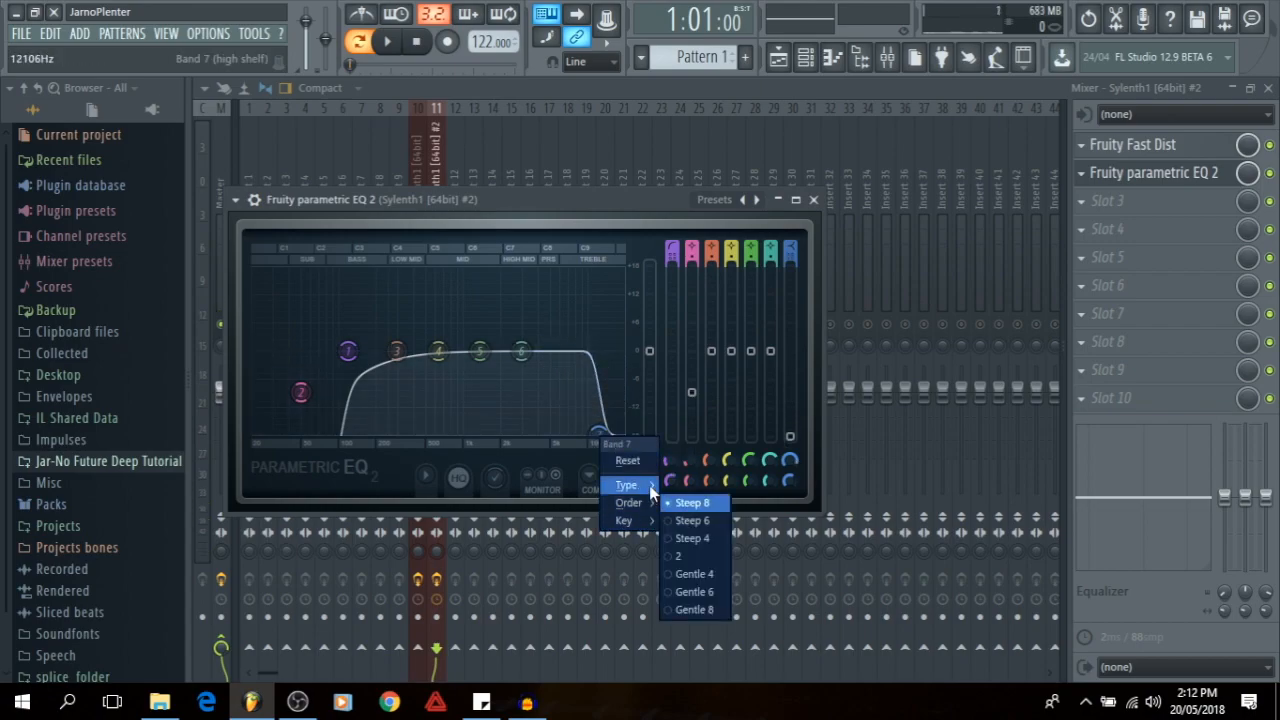
{"action": "left_click", "coordinate": [695, 502]}
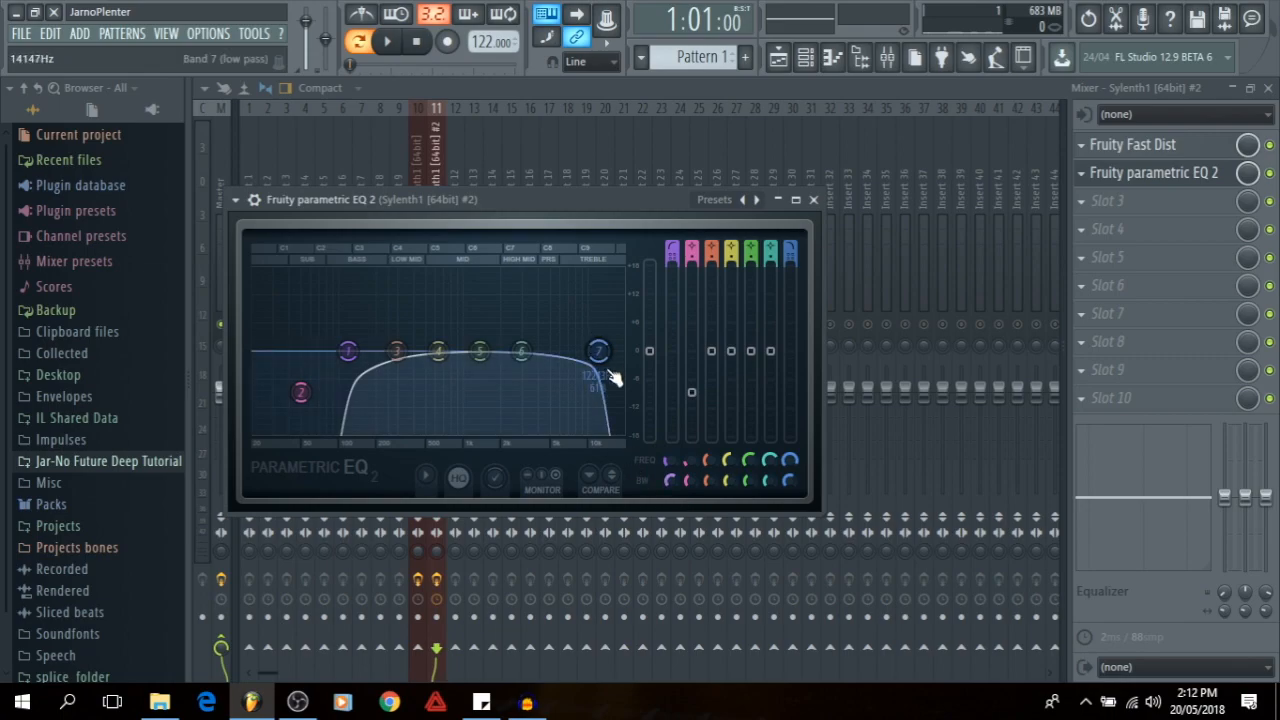
- Lower band 7's low-pass cutoff to about 6400 Hz, listen to the bass, and close the EQ
{"action": "left_click_drag", "start_coordinate": [595, 350], "coordinate": [563, 350]}
{"action": "key", "text": "space"}
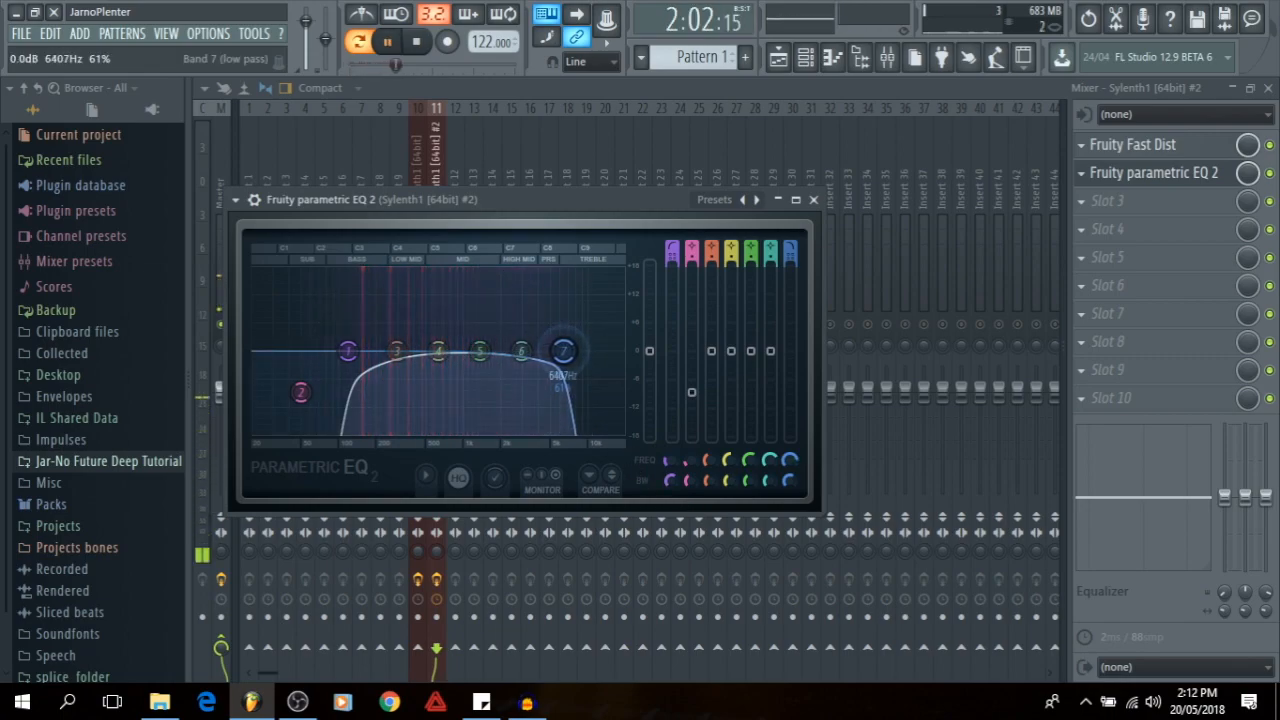
{"action": "key", "text": "space"}
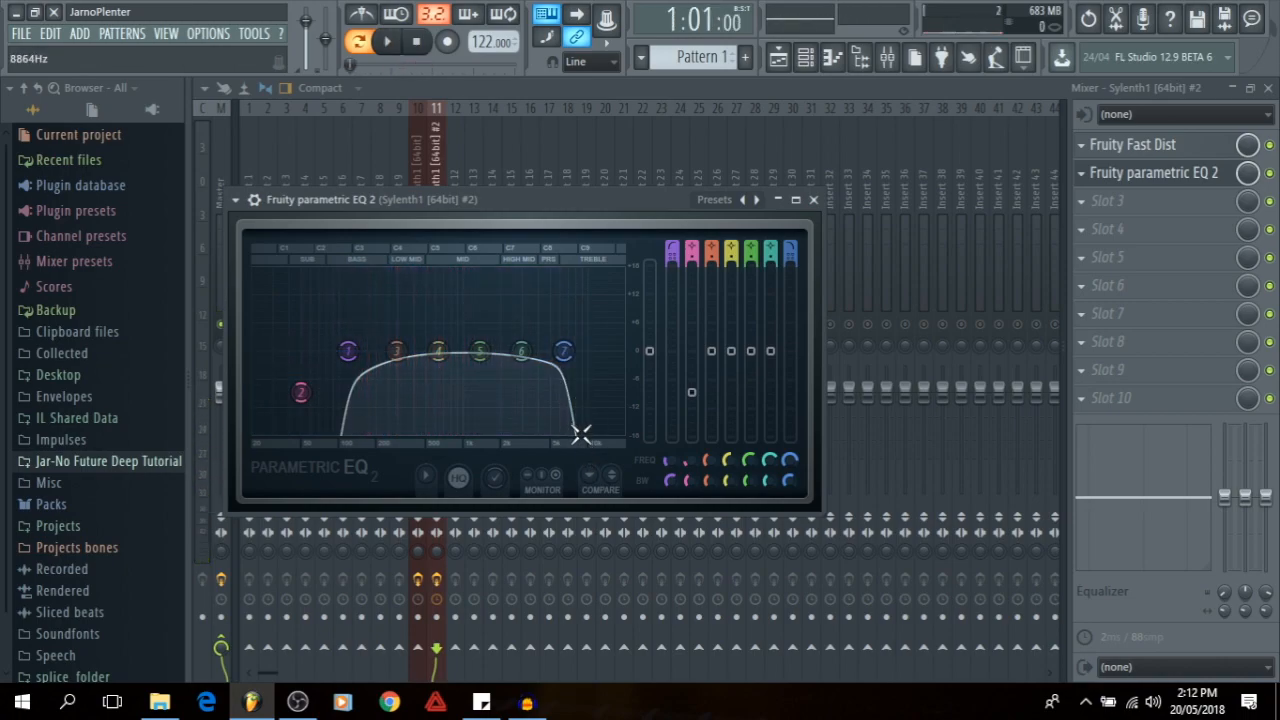
{"action": "left_click_drag", "start_coordinate": [565, 360], "coordinate": [562, 358]}
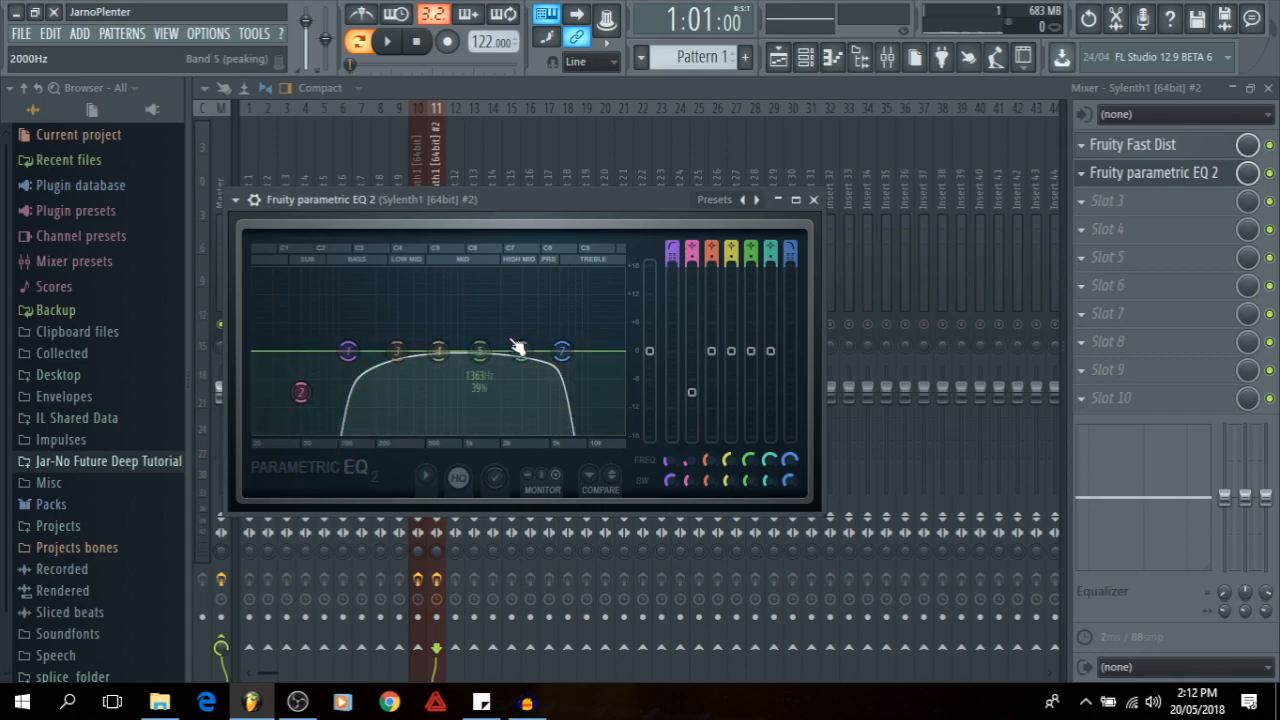
{"action": "left_click", "coordinate": [815, 200]}
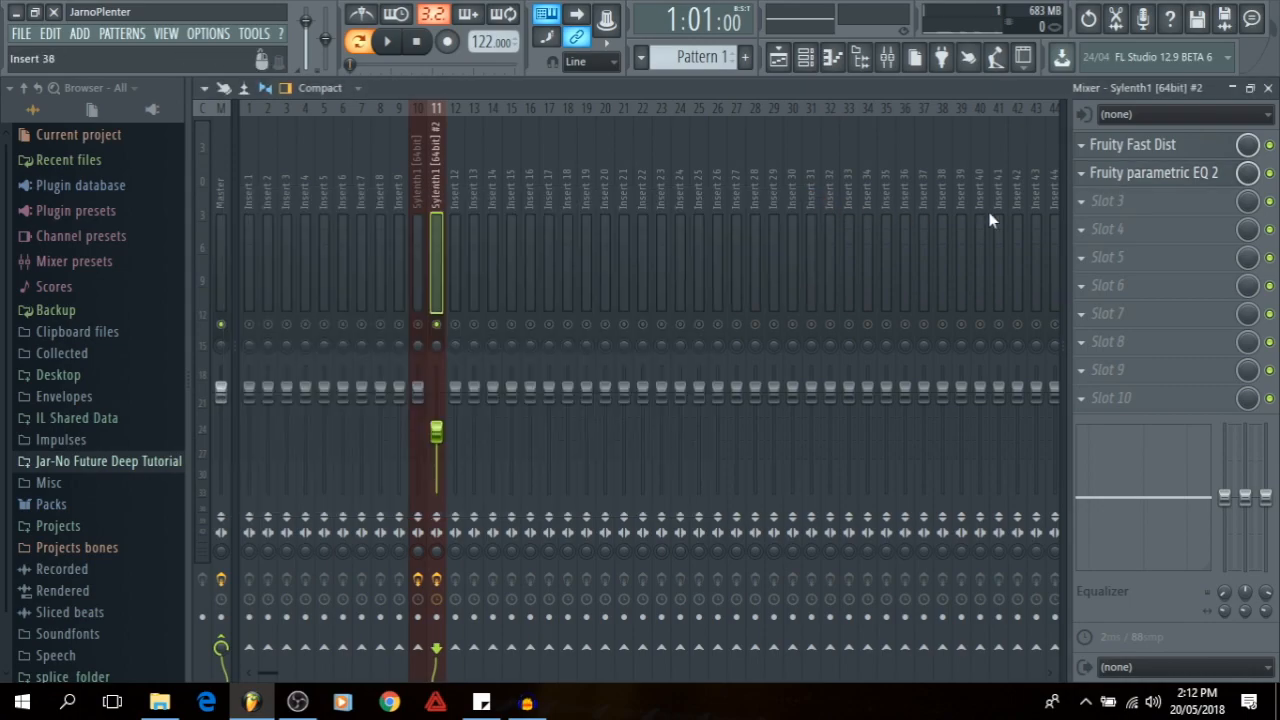
- Add Fruity Reeverb 2 to Insert 11 and place it in the fourth effect slot
{"action": "left_click", "coordinate": [1100, 205]}
{"action": "left_click", "coordinate": [910, 170]}
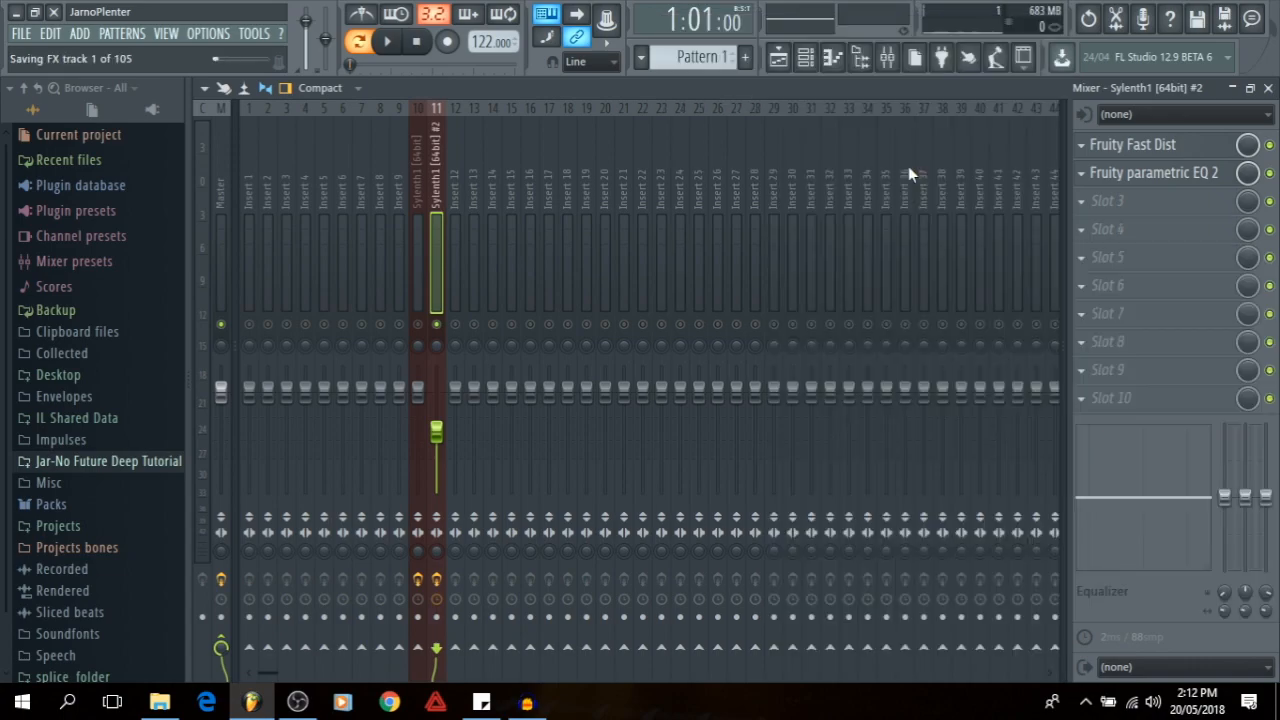
{"action": "left_click_drag", "start_coordinate": [1146, 214], "coordinate": [1130, 234]}
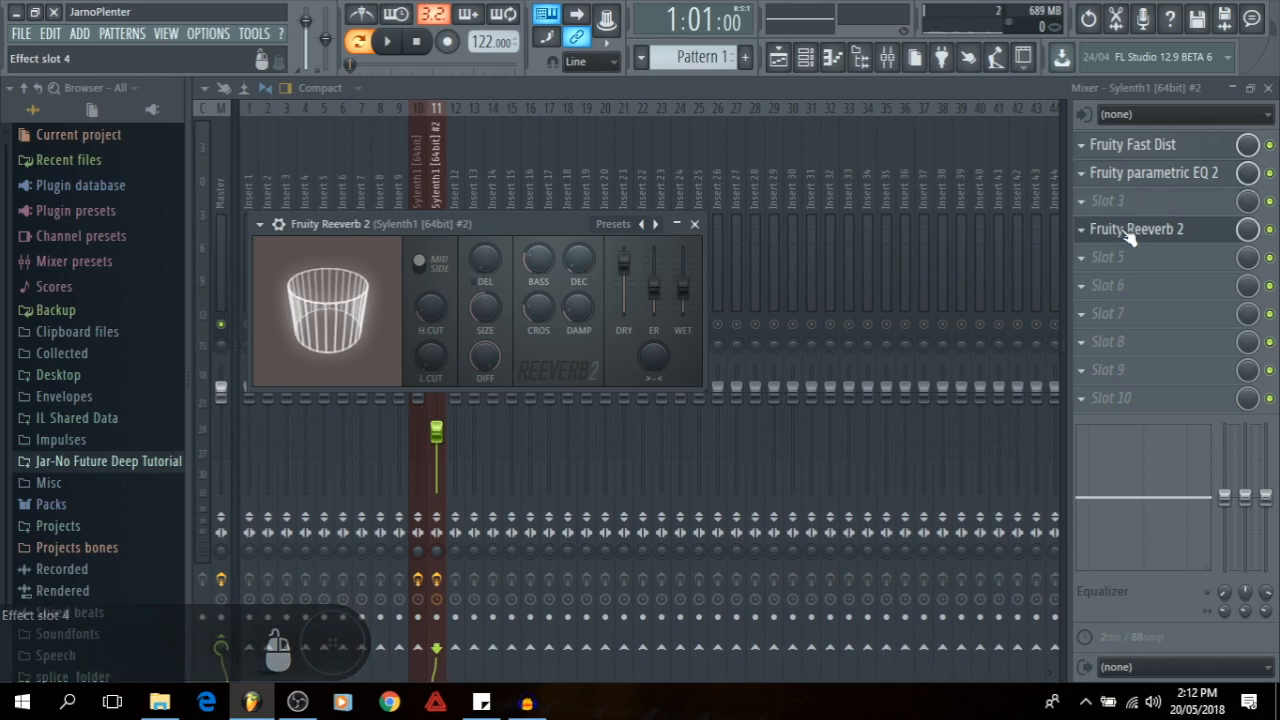
- Add Fruity Stereo Shaper to the third effect slot of Insert 11 and bypass Fruity Reeverb 2
{"action": "left_click", "coordinate": [1083, 203]}
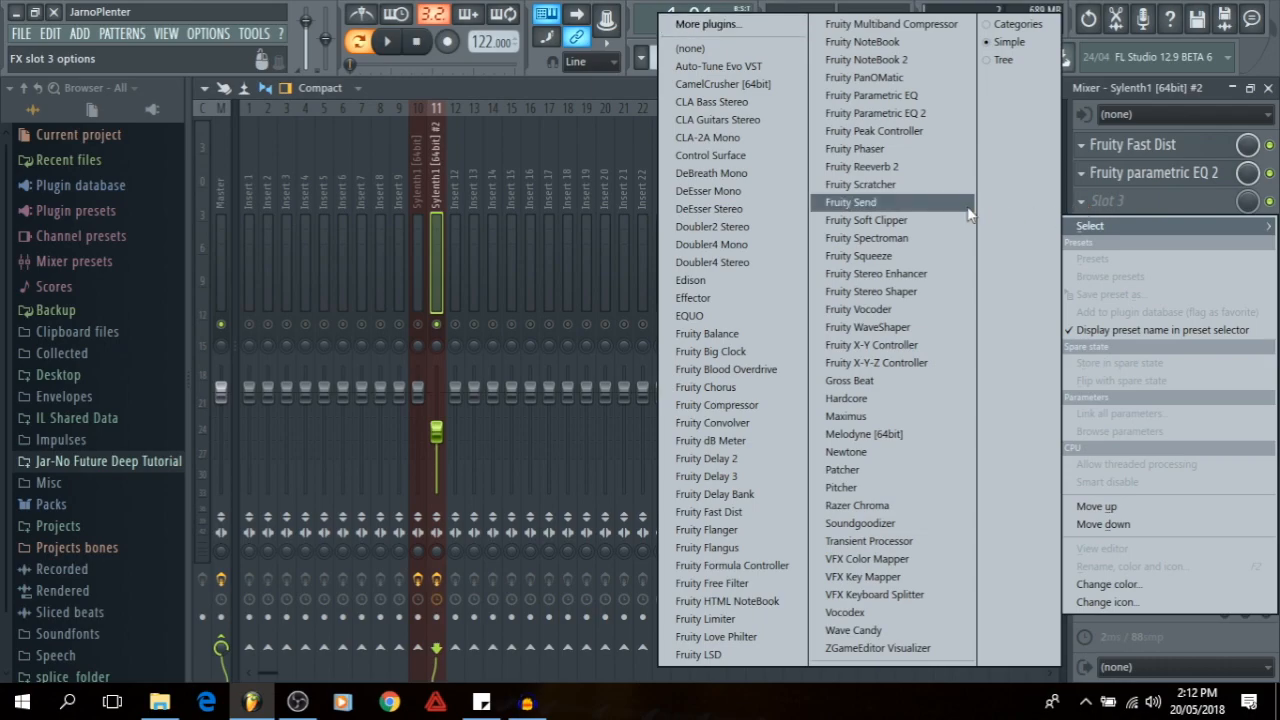
{"action": "left_click", "coordinate": [883, 291]}
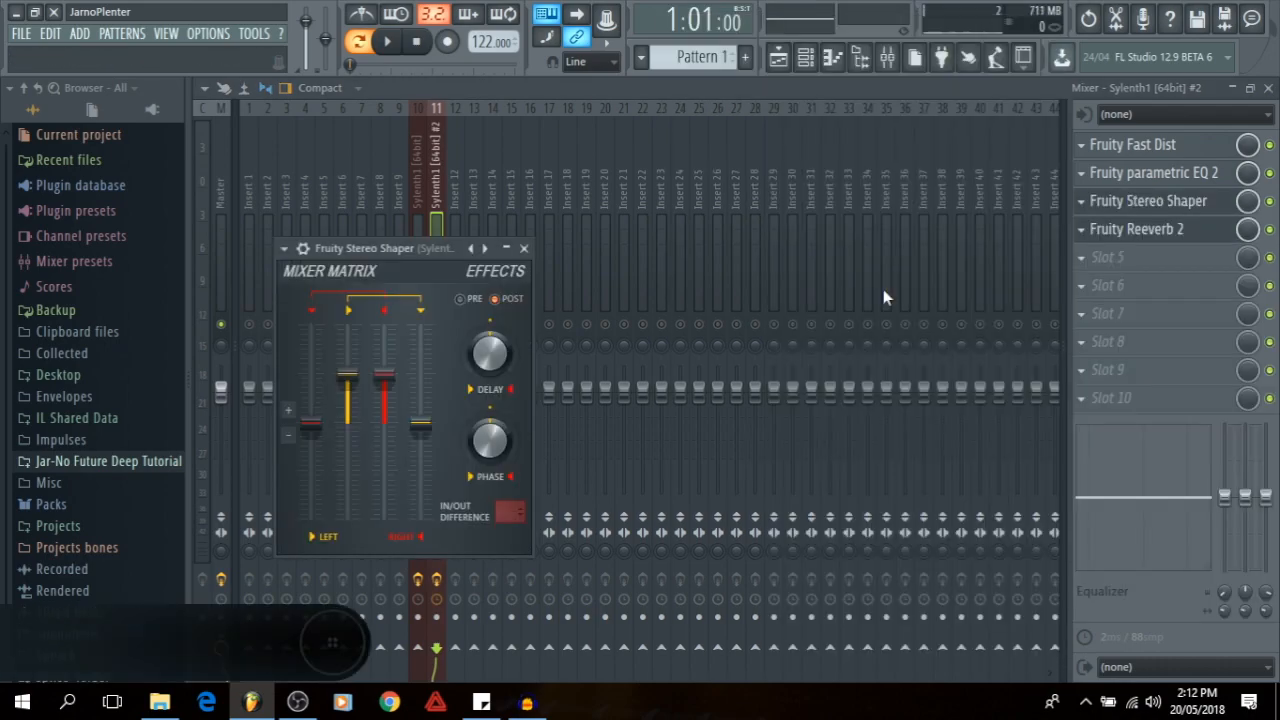
{"action": "left_click", "coordinate": [1270, 229]}
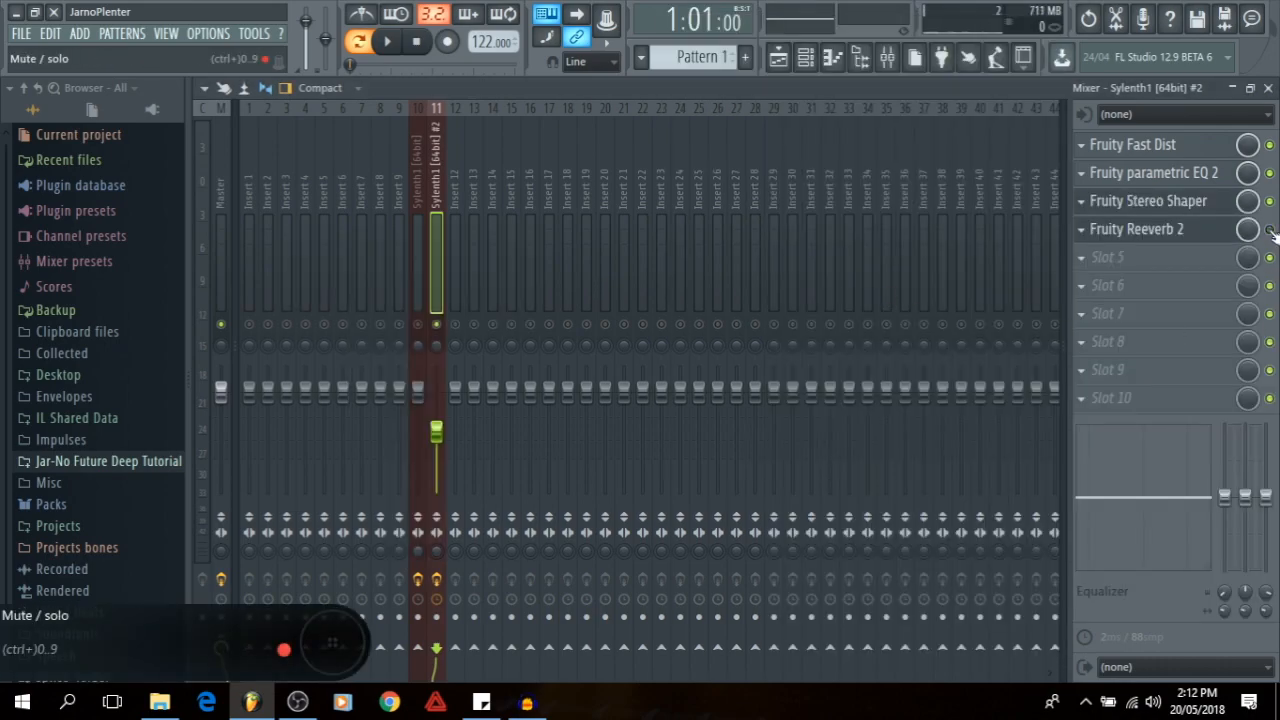
- Load the Stereoize 2 preset in Fruity Stereo Shaper and keep only its window open over the mixer
{"action": "left_click_drag", "start_coordinate": [424, 248], "coordinate": [623, 150]}
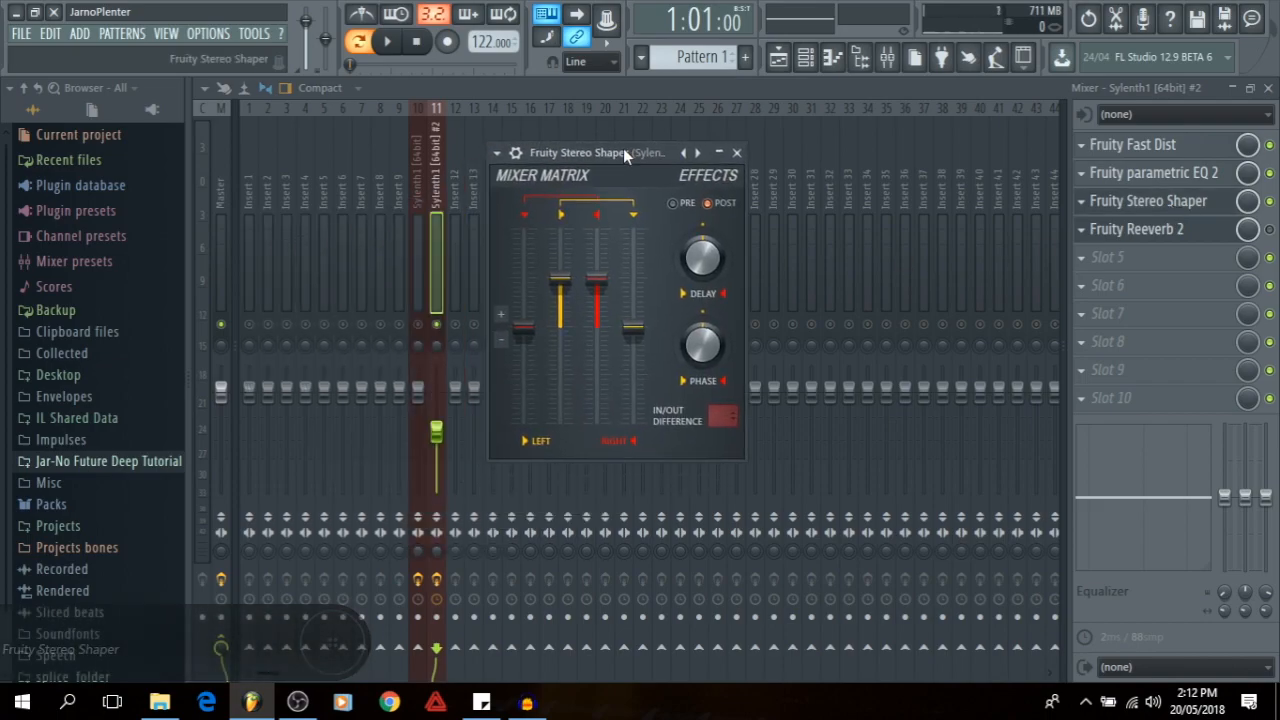
{"action": "left_click", "coordinate": [495, 153]}
{"action": "mouse_move", "coordinate": [561, 210]}
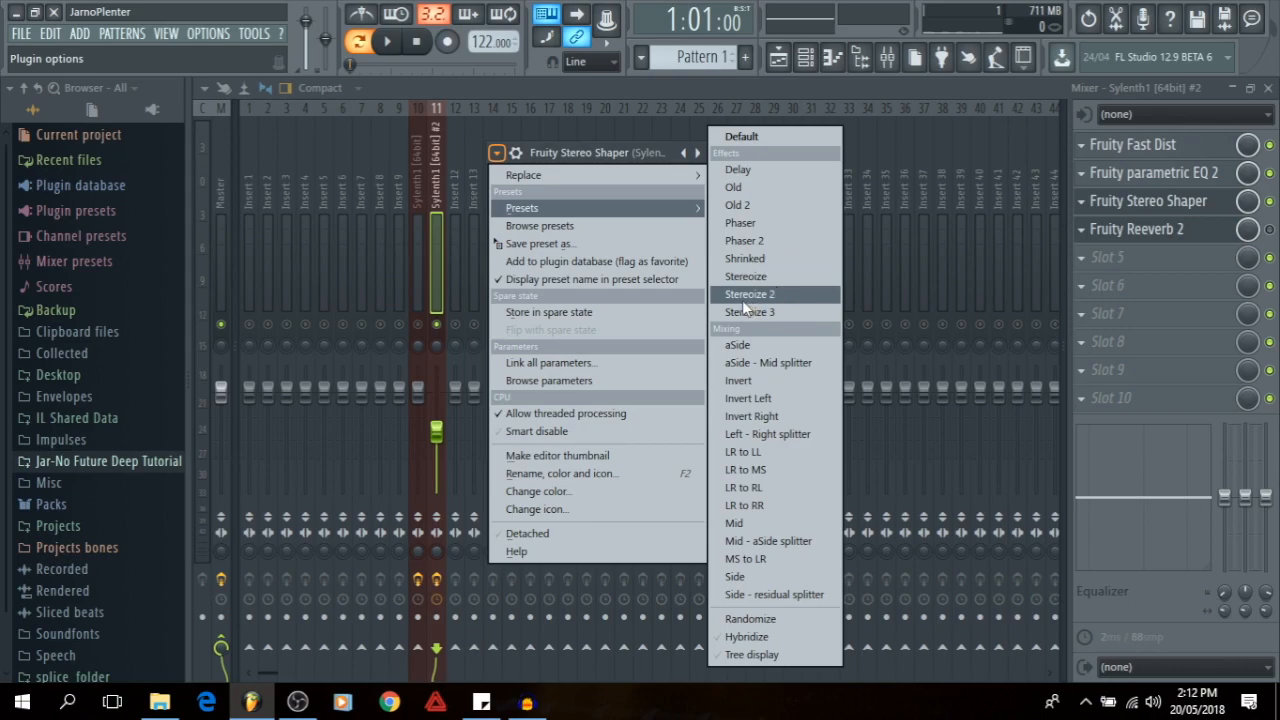
{"action": "left_click", "coordinate": [745, 300]}
{"action": "left_click", "coordinate": [496, 153]}
{"action": "mouse_move", "coordinate": [537, 208]}
{"action": "left_click", "coordinate": [761, 293]}
{"action": "left_click", "coordinate": [457, 229]}
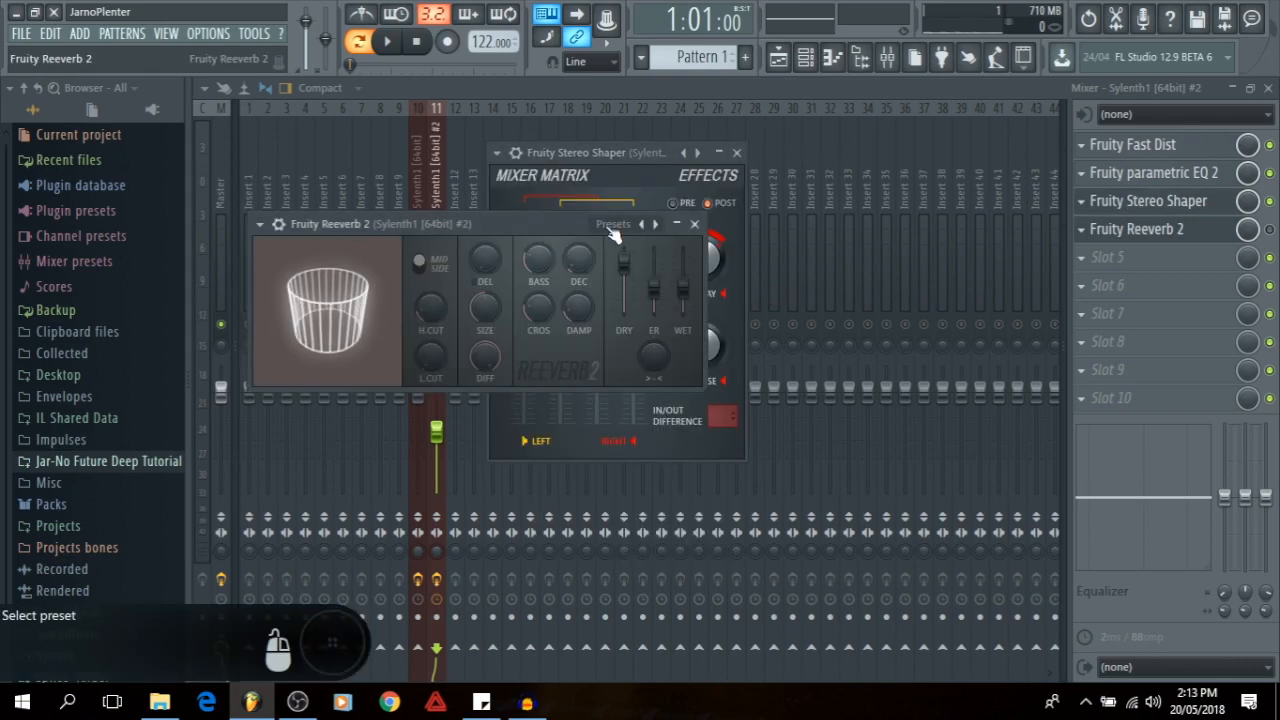
{"action": "left_click", "coordinate": [694, 224]}
{"action": "left_click_drag", "start_coordinate": [622, 151], "coordinate": [642, 140]}
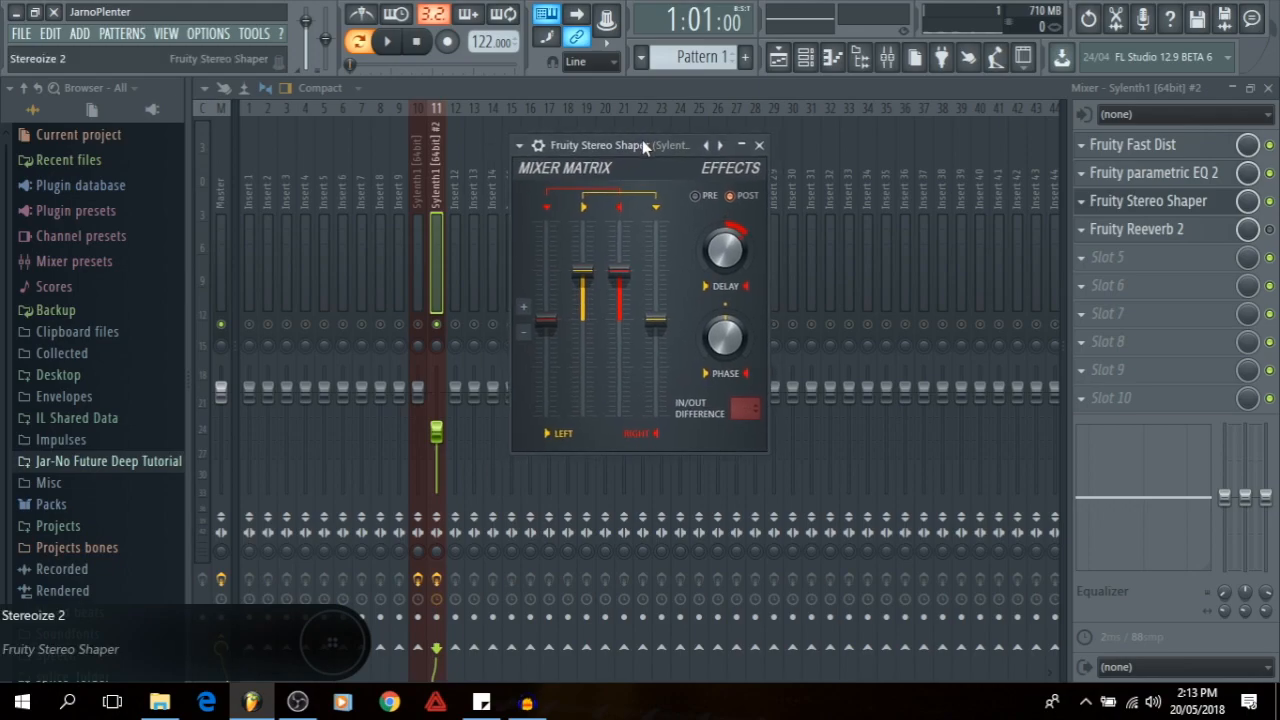
- Play the bass with Fruity Stereo Shaper bypassed and again with it enabled to compare the stereo width
{"action": "left_click", "coordinate": [1271, 203]}
{"action": "key", "text": "space"}
{"action": "key", "text": "space"}
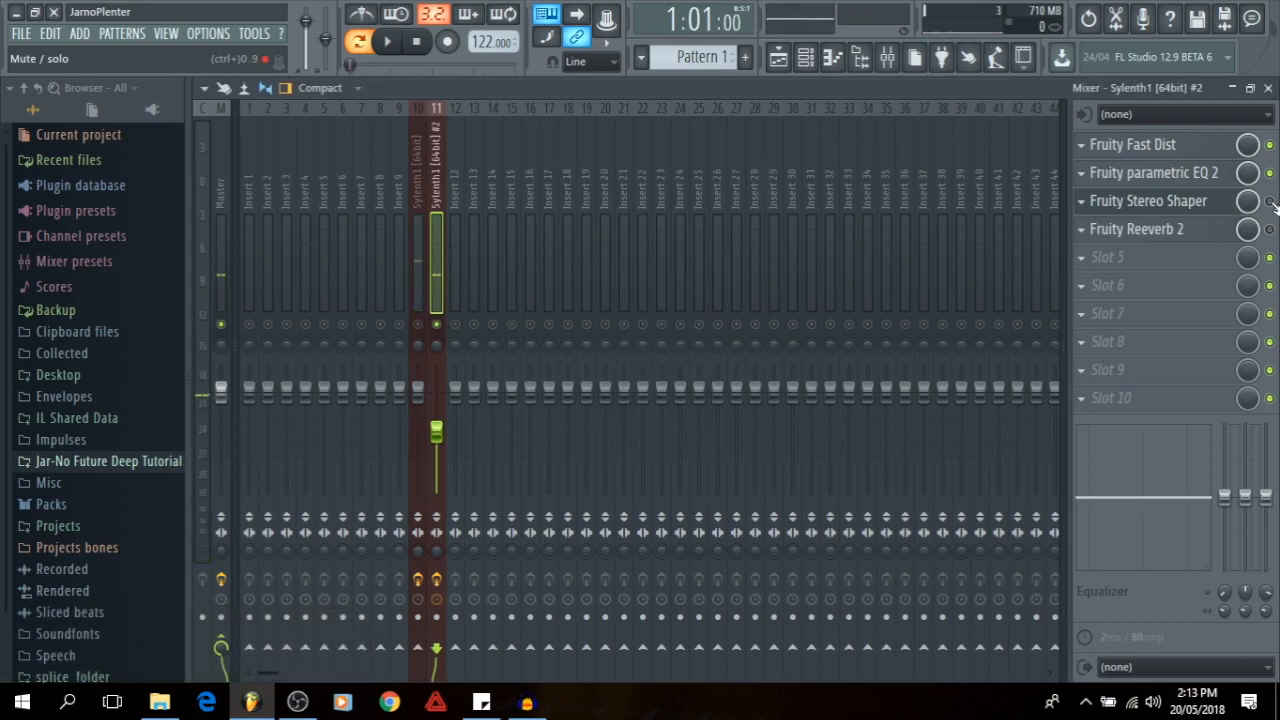
{"action": "key", "text": "space"}
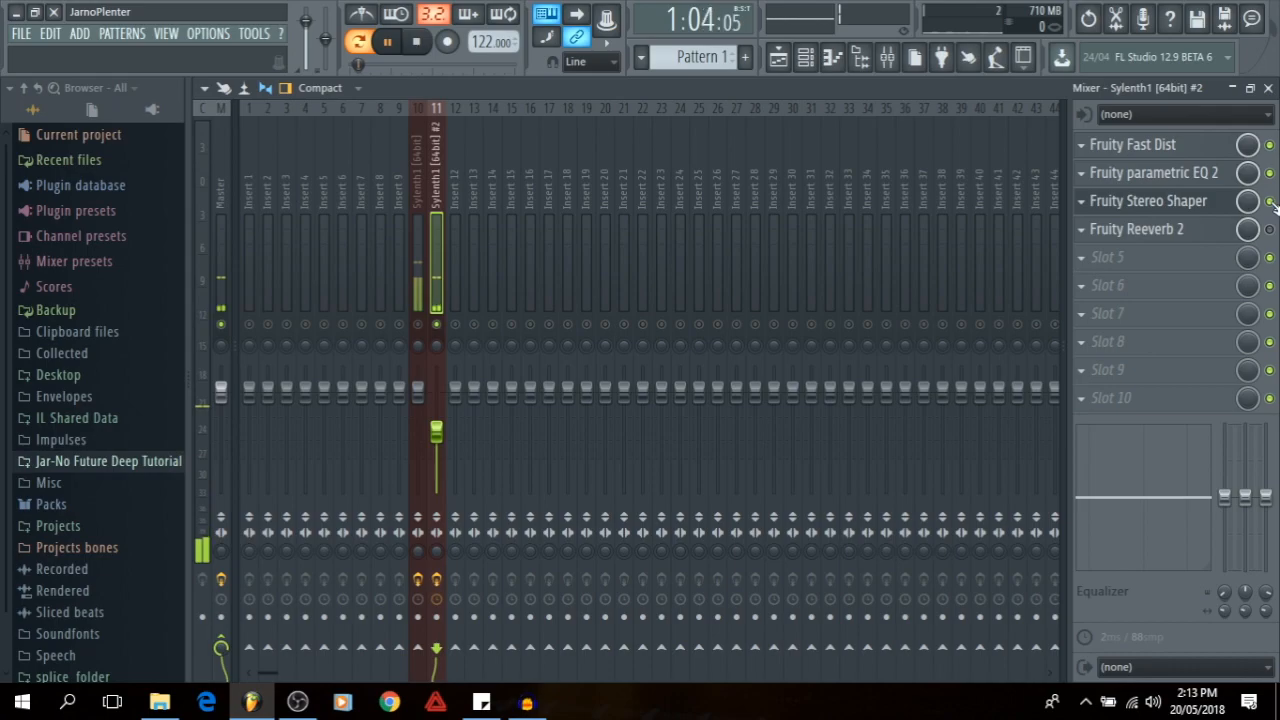
- Stop playback and look over the Fruity Stereo Shaper settings on Insert 11 once more, closing its window when done
{"action": "key", "text": "space"}
{"action": "left_click", "coordinate": [1170, 202]}
{"action": "left_click_drag", "start_coordinate": [615, 148], "coordinate": [615, 140]}
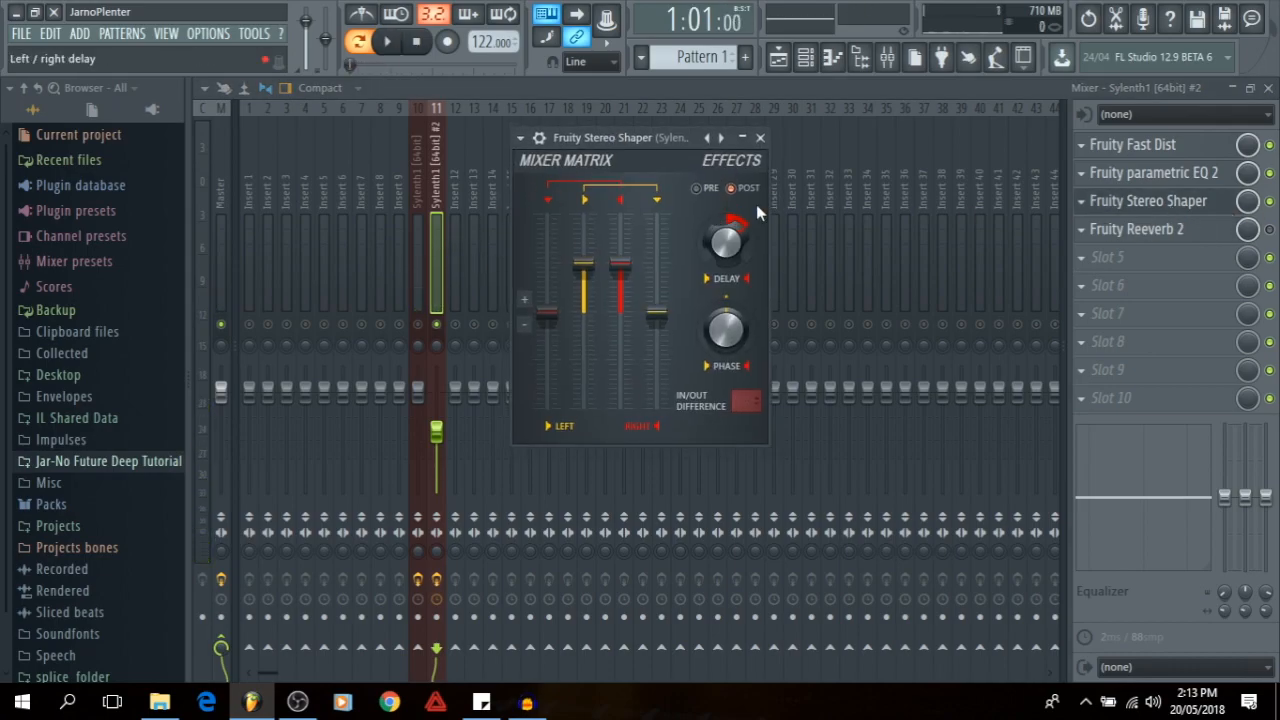
{"action": "left_click", "coordinate": [761, 138]}
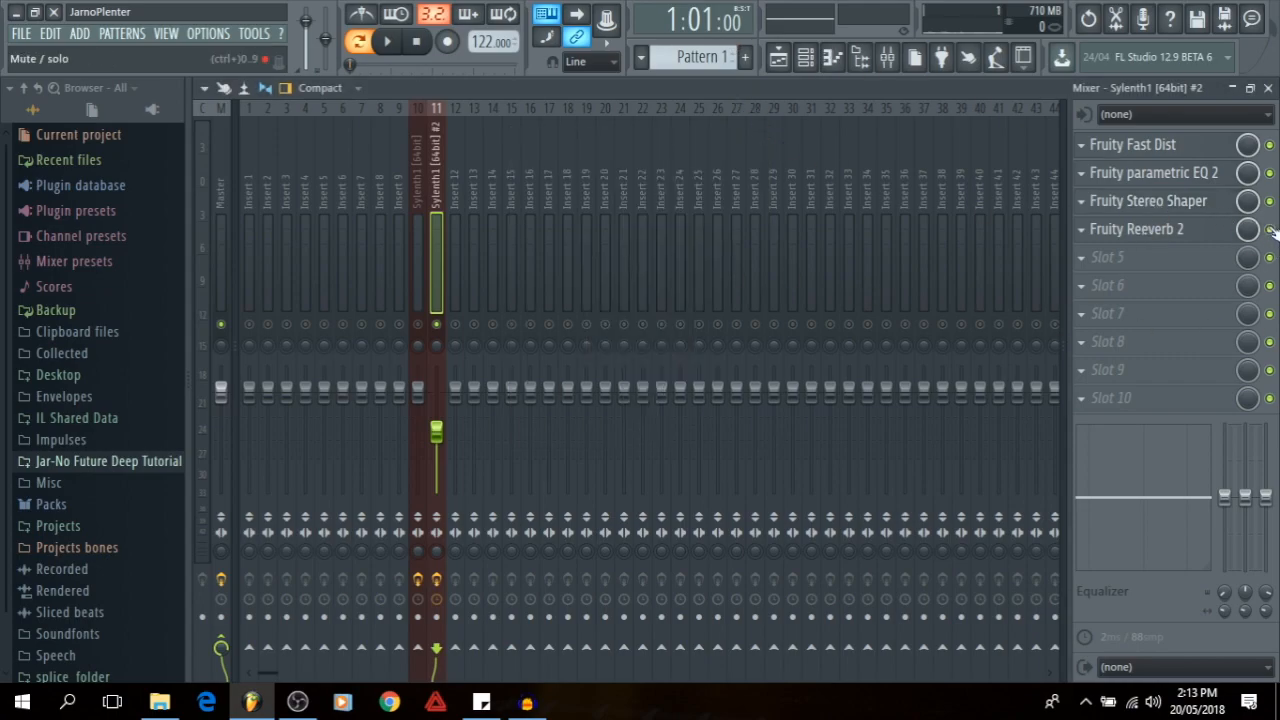
- Open Fruity Reeverb 2 on Insert 11 with the effect enabled and place its window over the upper mixer area
{"action": "left_click", "coordinate": [1210, 231]}
{"action": "left_click_drag", "start_coordinate": [483, 220], "coordinate": [671, 249]}
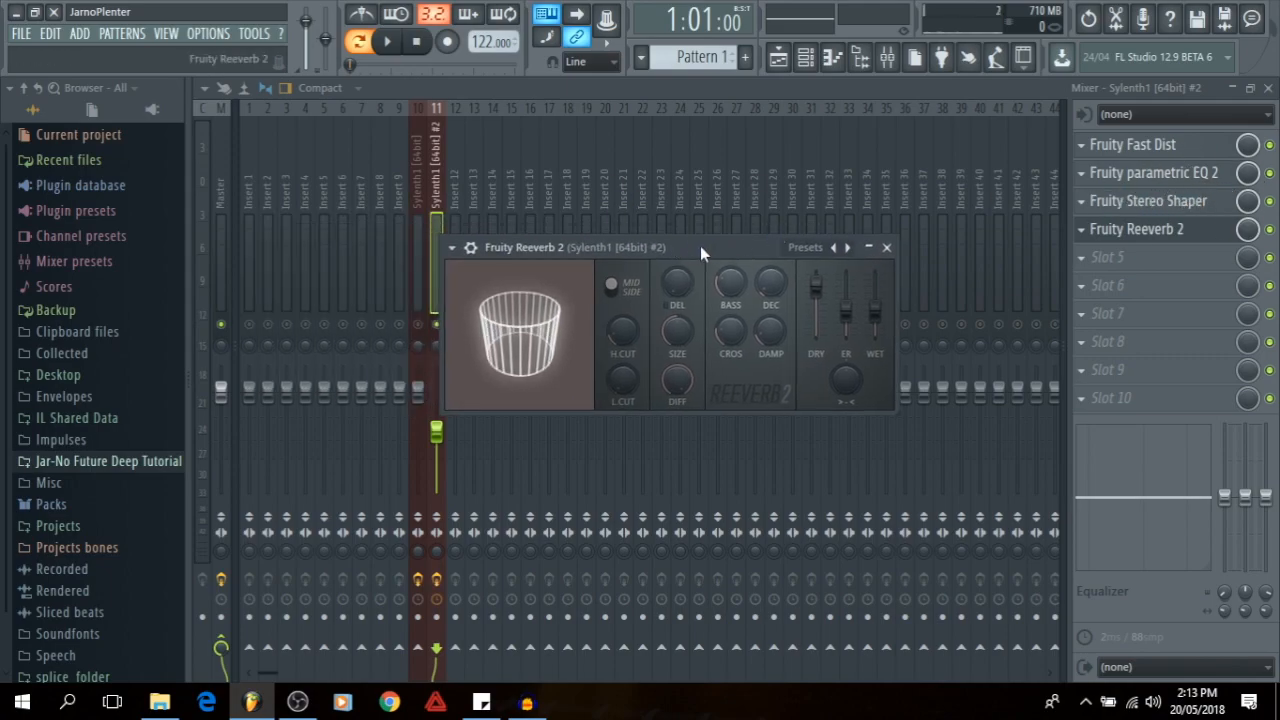
{"action": "left_click_drag", "start_coordinate": [700, 246], "coordinate": [739, 181]}
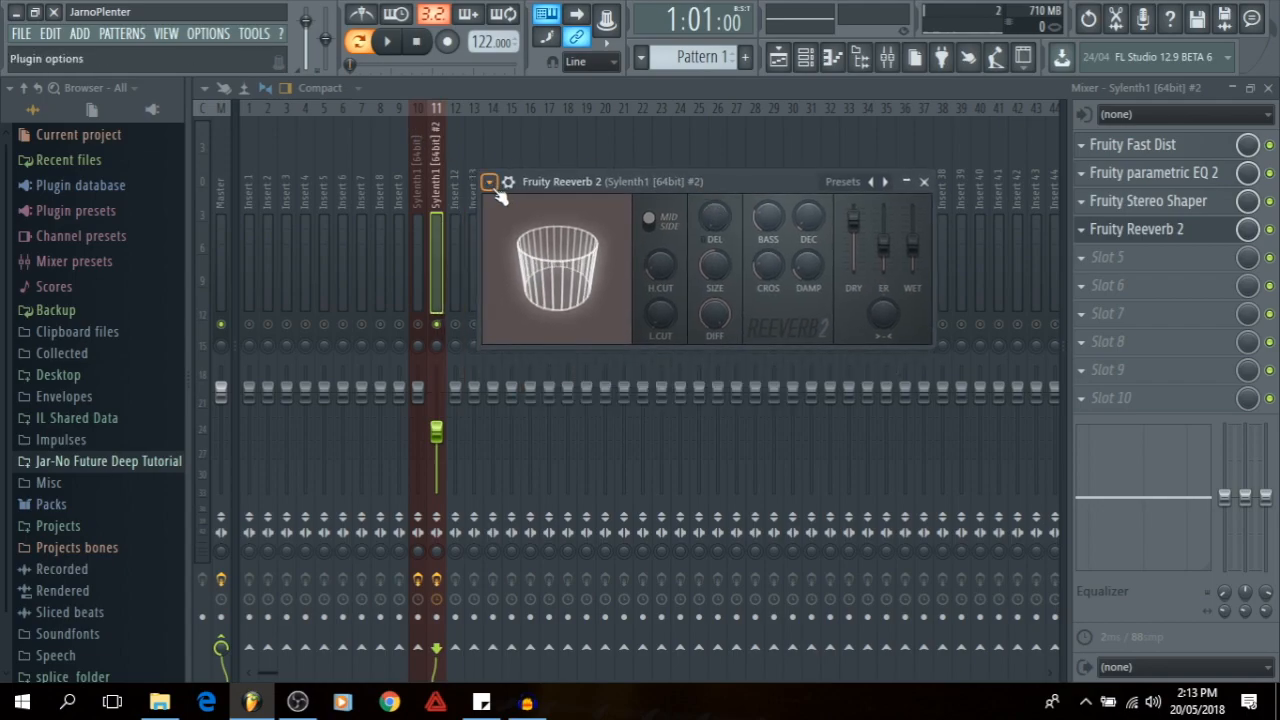
{"action": "mouse_move", "coordinate": [663, 182]}
{"action": "left_mouse_down"}
{"action": "mouse_move", "coordinate": [648, 130]}
{"action": "mouse_move", "coordinate": [661, 174]}
{"action": "left_mouse_up"}
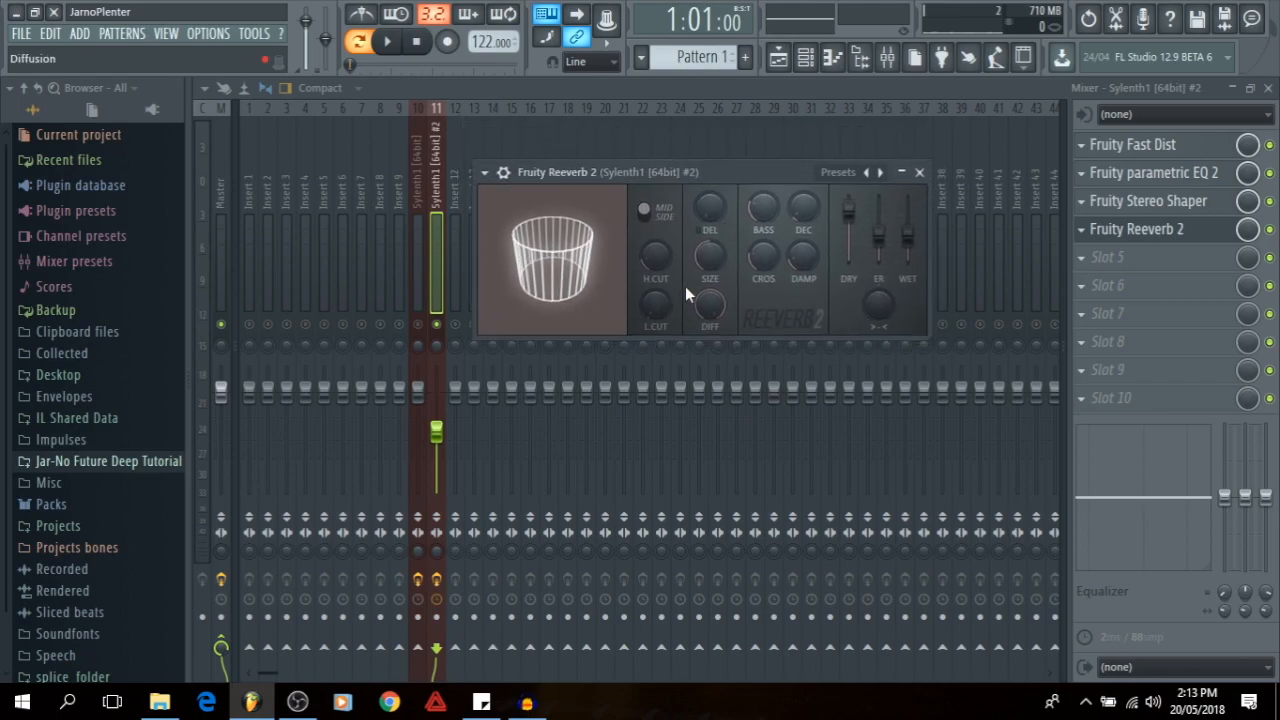
- Adjust the high cut, damping, low cut and bass controls of Fruity Reeverb 2 and lower its wet level
{"action": "left_click_drag", "start_coordinate": [655, 256], "coordinate": [655, 225]}
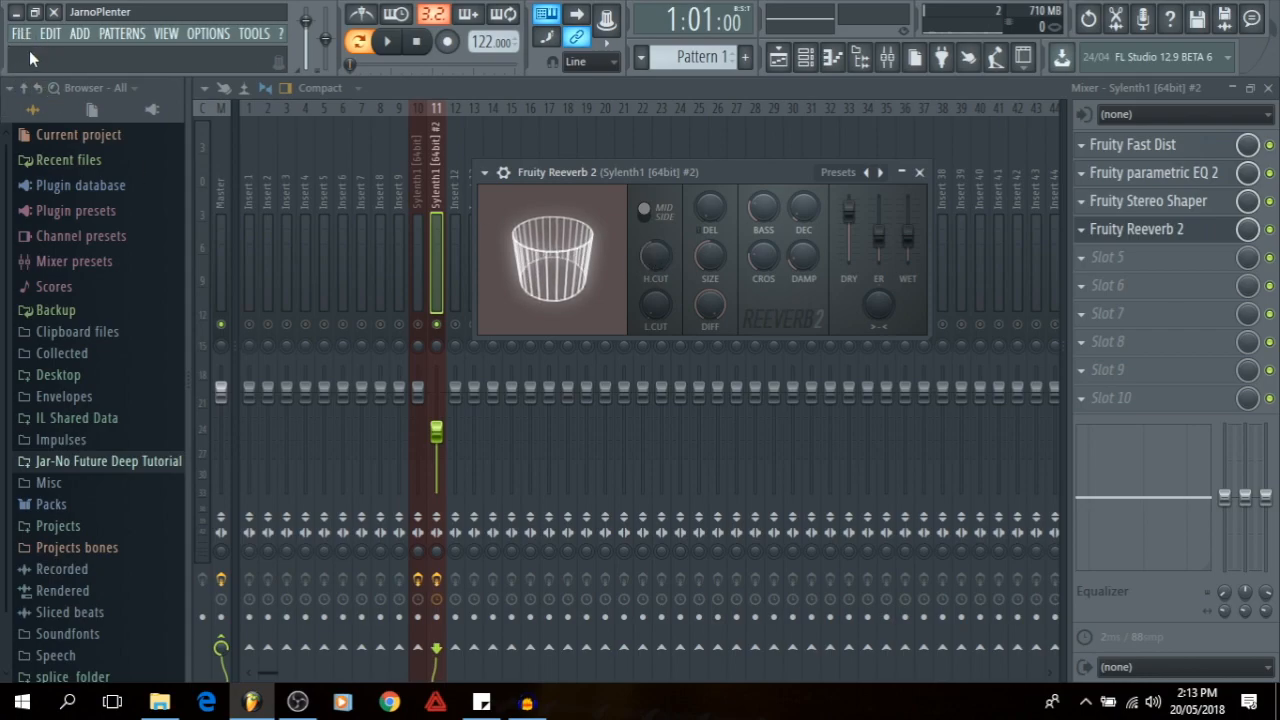
{"action": "left_click_drag", "start_coordinate": [804, 263], "coordinate": [804, 235]}
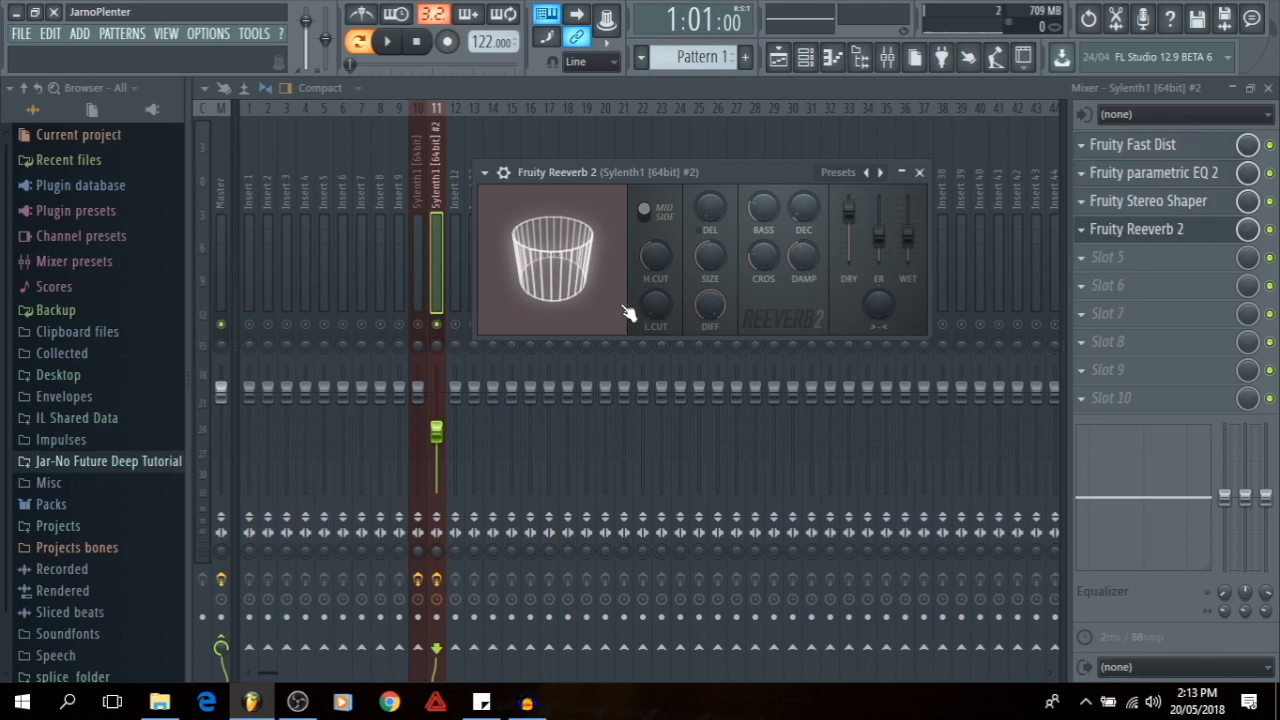
{"action": "mouse_move", "coordinate": [655, 305]}
{"action": "left_mouse_down"}
{"action": "mouse_move", "coordinate": [655, 325]}
{"action": "mouse_move", "coordinate": [655, 302]}
{"action": "left_mouse_up"}
{"action": "left_click_drag", "start_coordinate": [805, 208], "coordinate": [762, 217]}
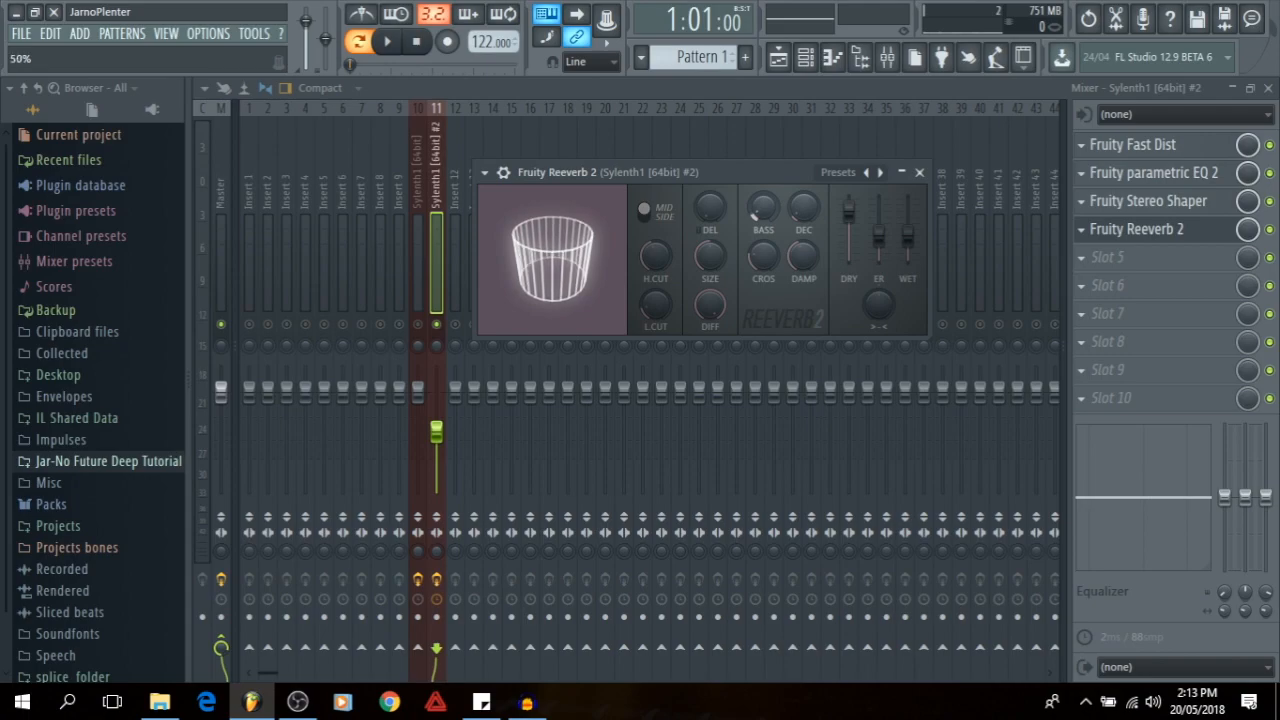
{"action": "left_click_drag", "start_coordinate": [908, 236], "coordinate": [910, 255]}
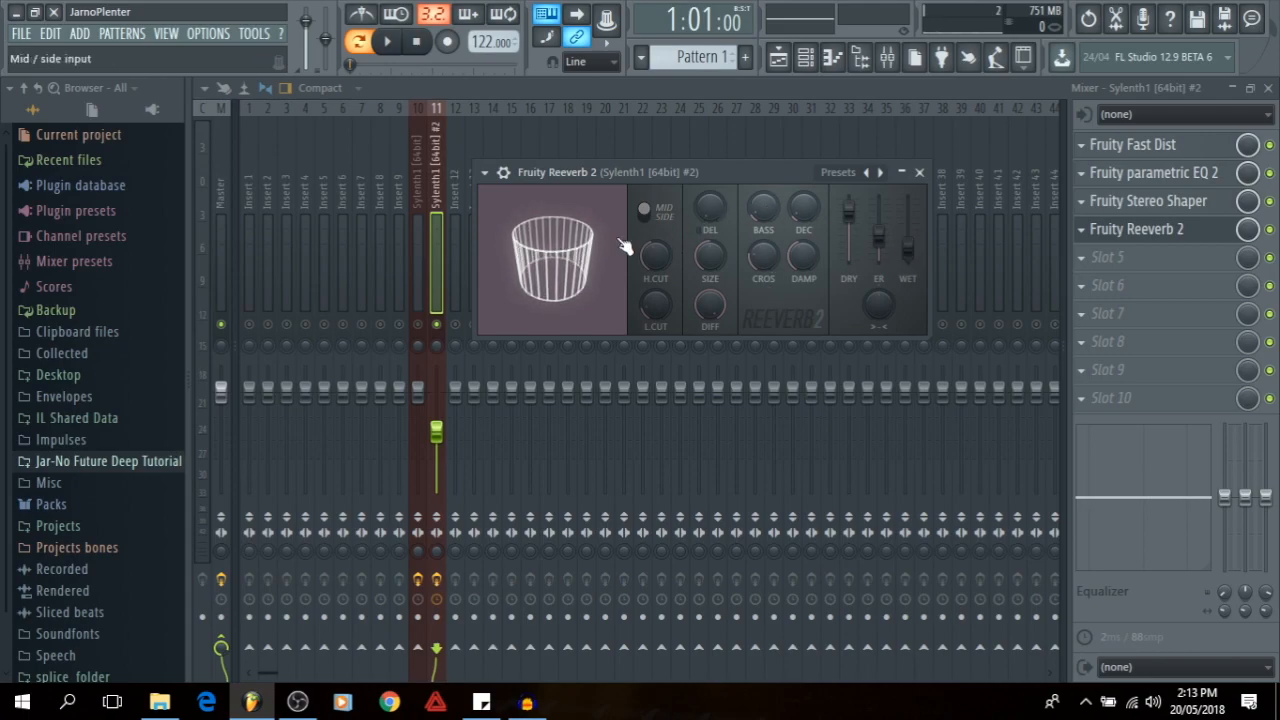
- Play the bass while fine-tuning Fruity Reeverb 2, raising the wet level slightly and adjusting the low cut and predelay
{"action": "key", "text": "space"}
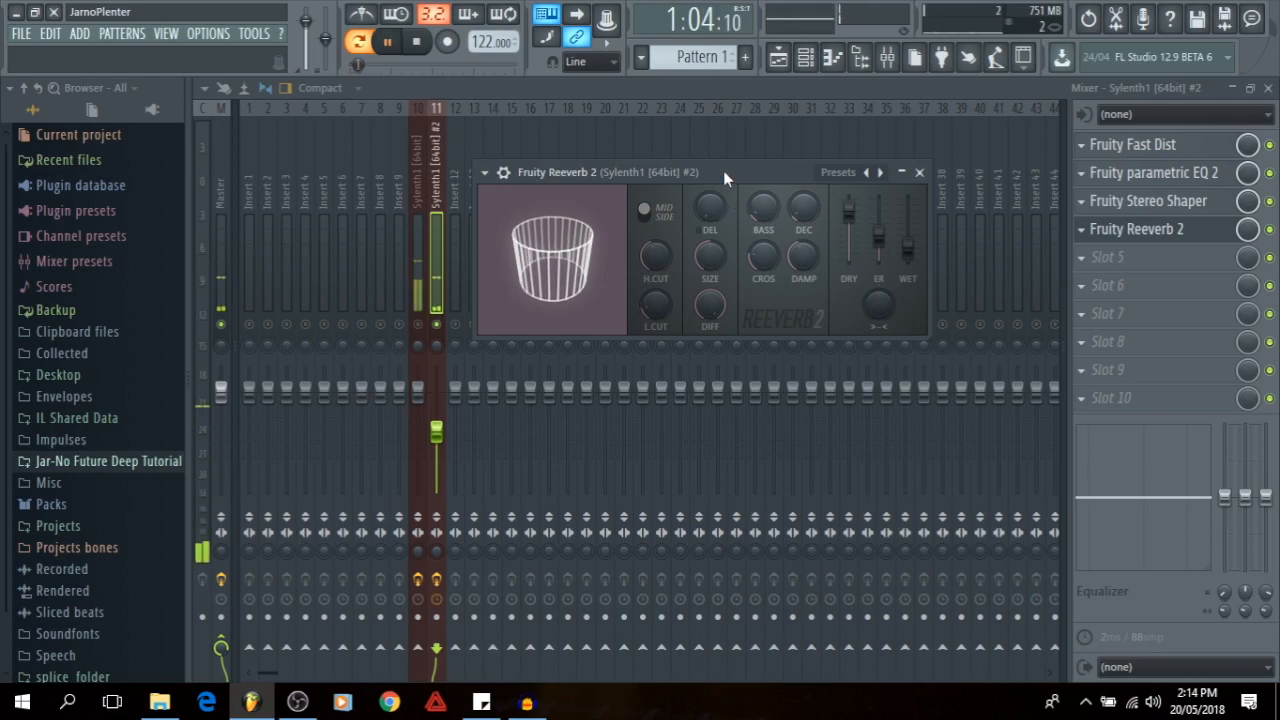
{"action": "left_click_drag", "start_coordinate": [908, 252], "coordinate": [908, 243]}
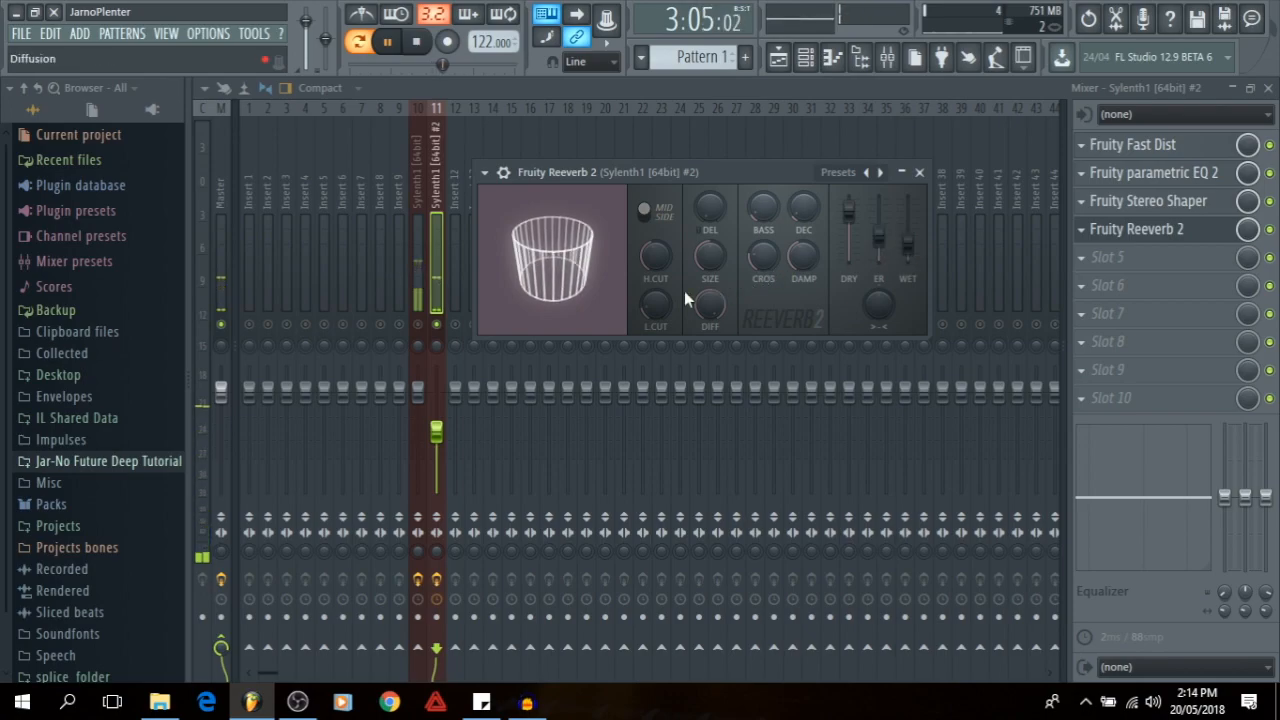
{"action": "left_click_drag", "start_coordinate": [654, 304], "coordinate": [652, 304]}
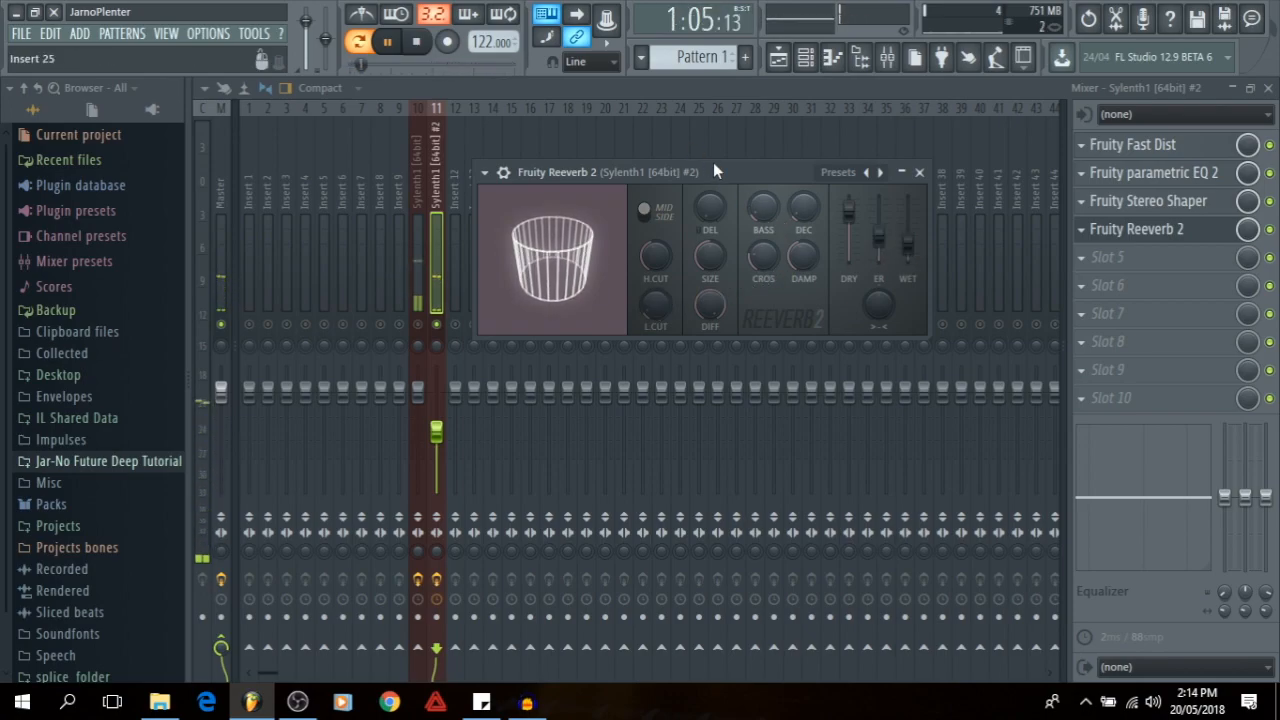
{"action": "key", "text": "space"}
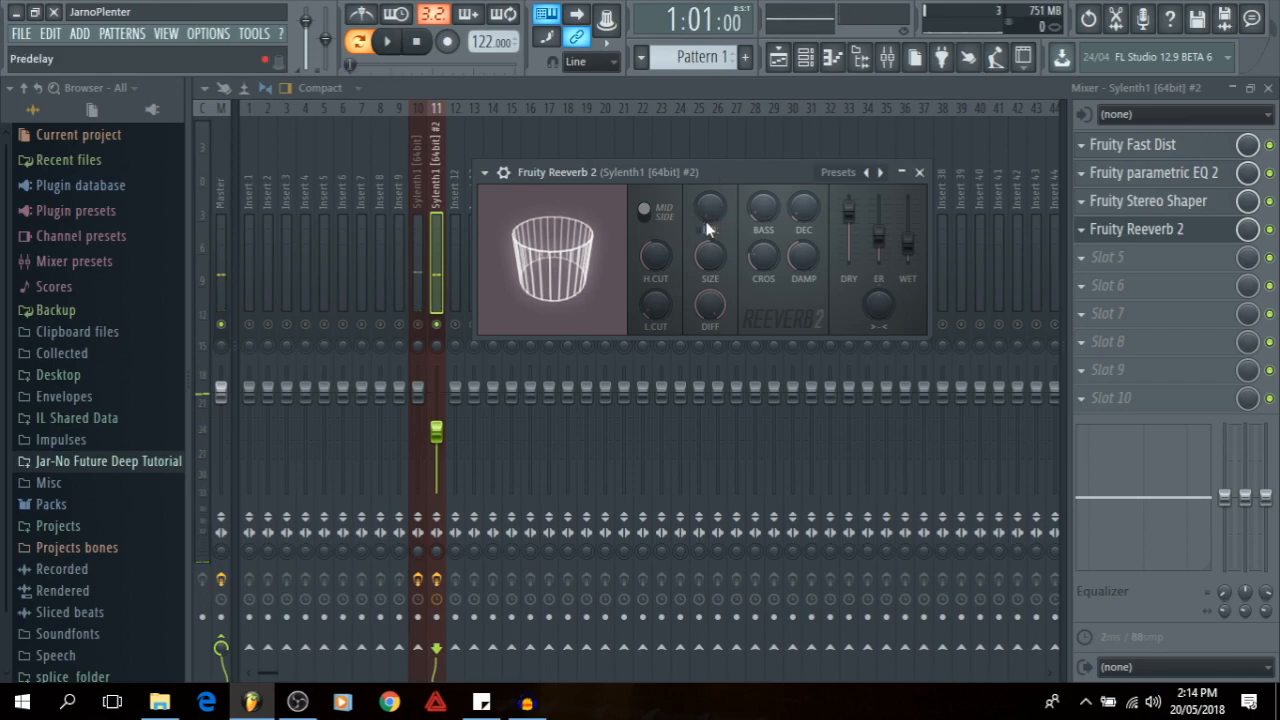
{"action": "left_click_drag", "start_coordinate": [705, 208], "coordinate": [702, 205]}
{"action": "key", "text": "space"}
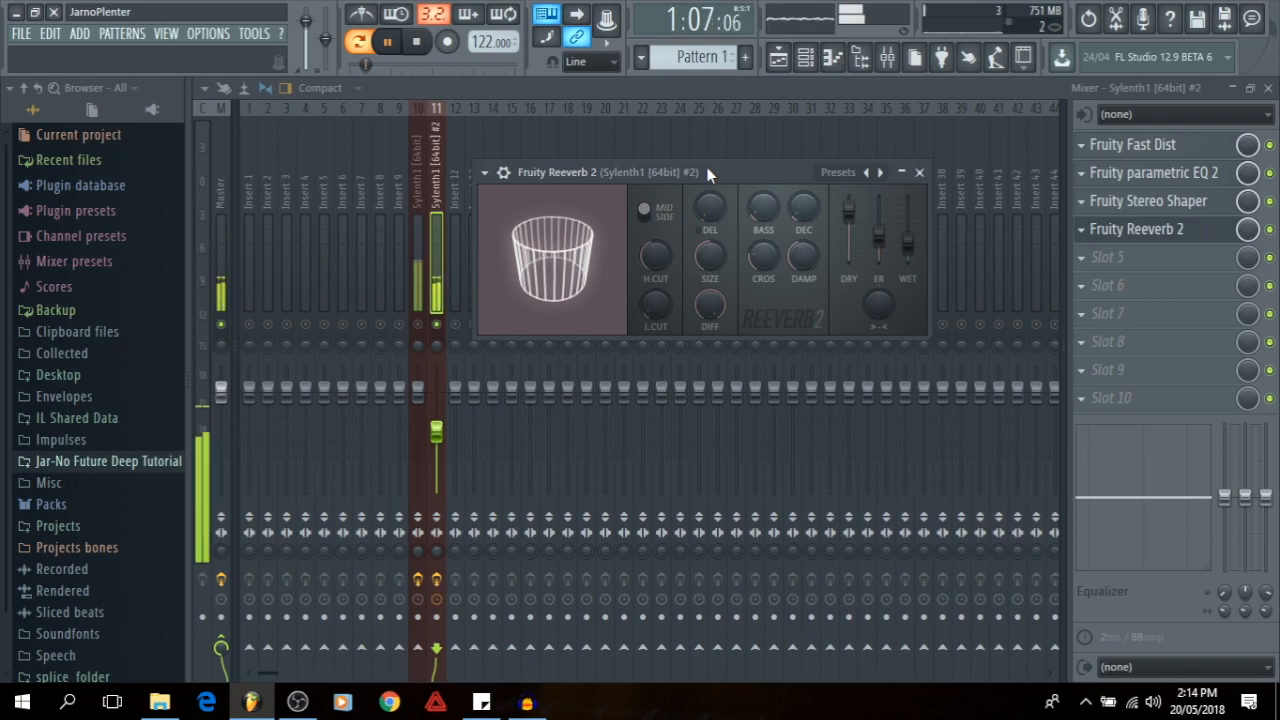
- Close the reverb, unmute Insert 10 and raise Insert 11's volume slightly to balance the two basses
{"action": "left_click", "coordinate": [919, 172]}
{"action": "left_click", "coordinate": [418, 325]}
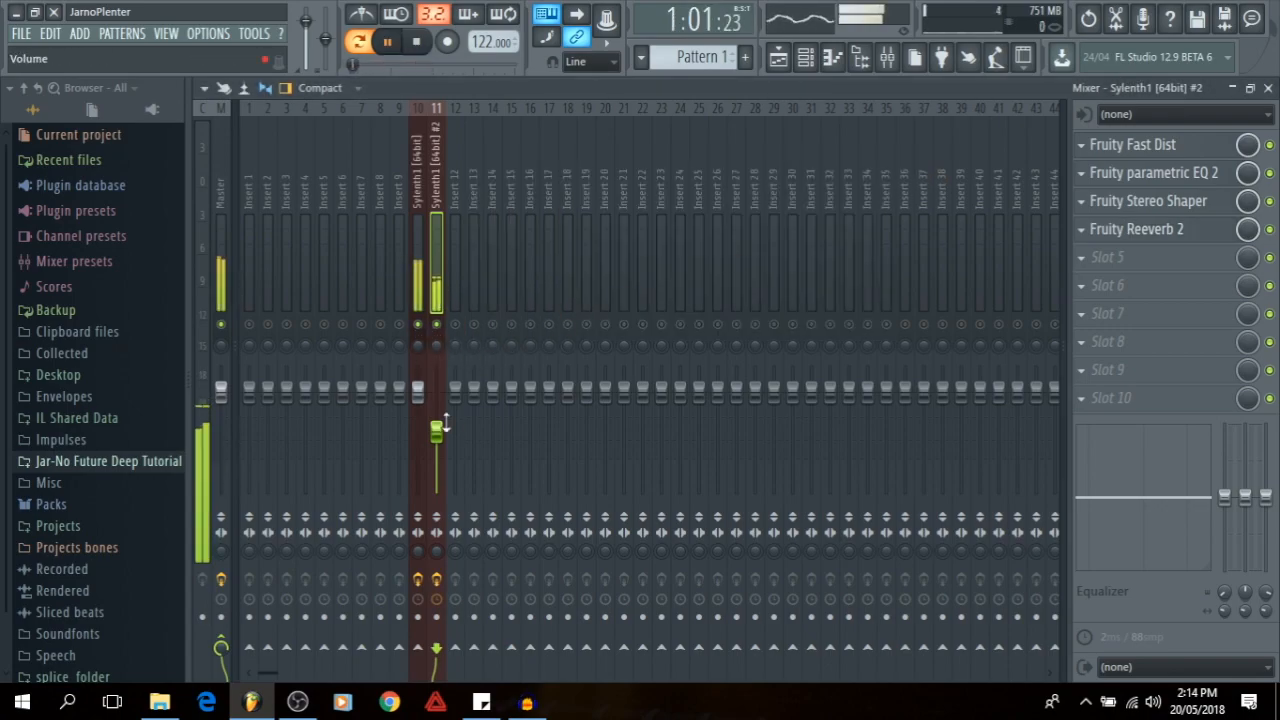
{"action": "left_click_drag", "start_coordinate": [437, 432], "coordinate": [437, 420]}
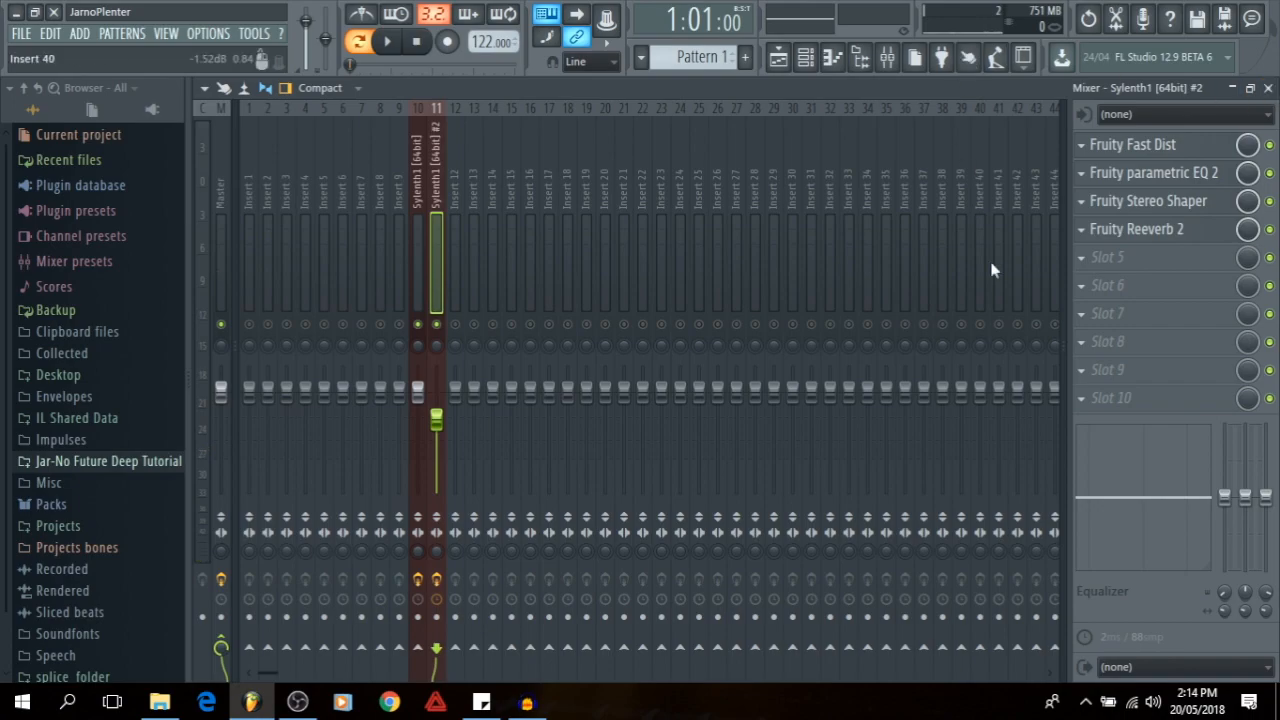
- Add Fruity Limiter to the fifth effect slot of Insert 11 and lower its ceiling to about -11.7 dB during playback
{"action": "left_click", "coordinate": [1086, 261]}
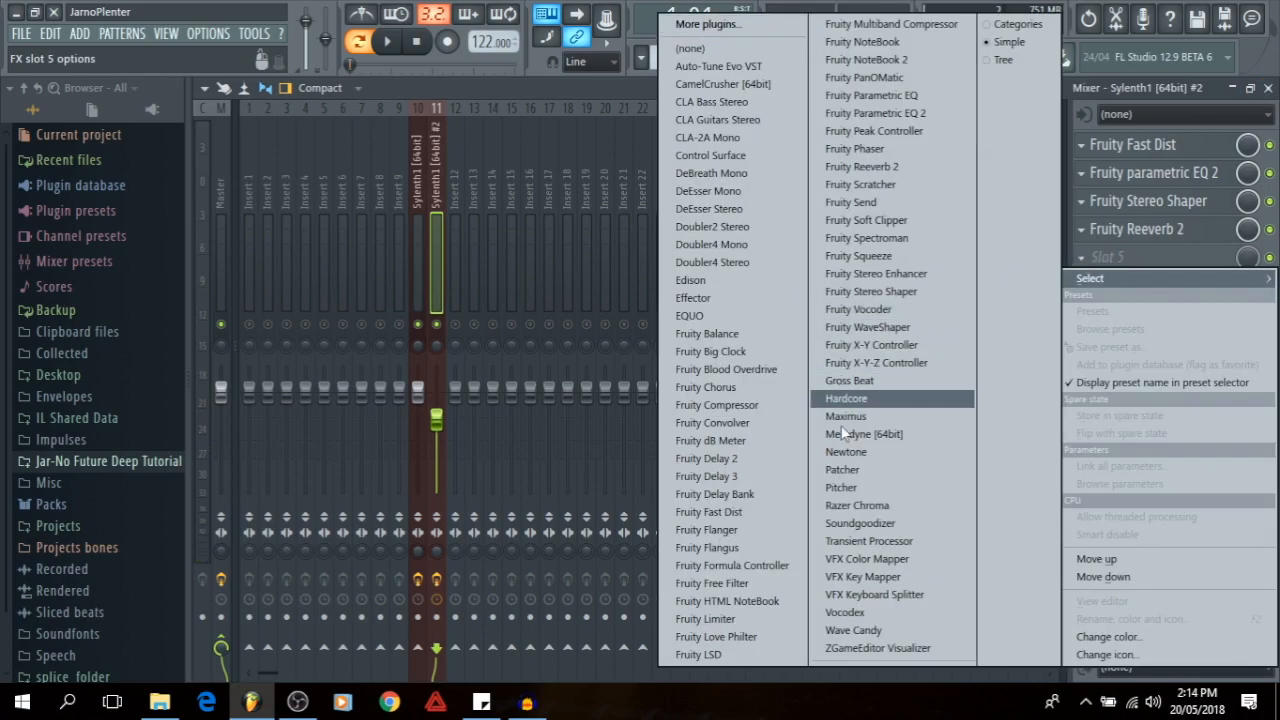
{"action": "left_click", "coordinate": [705, 619]}
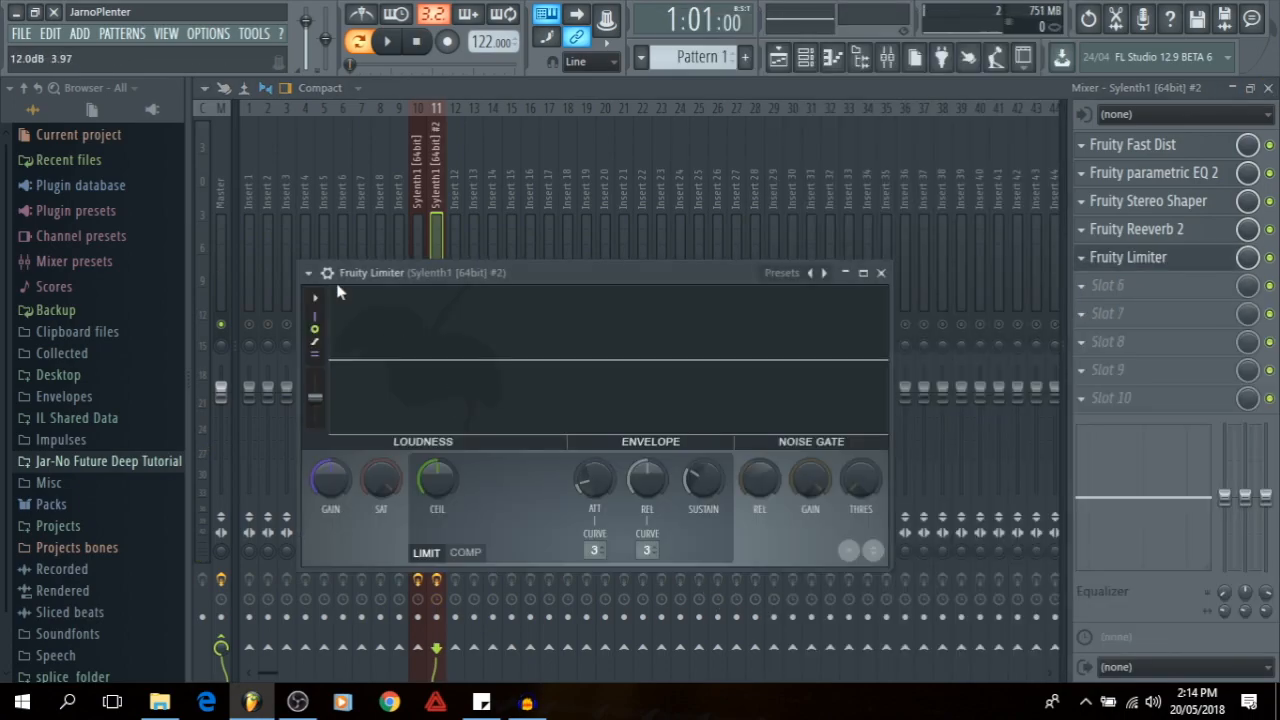
{"action": "key", "text": "space"}
{"action": "left_click_drag", "start_coordinate": [436, 480], "coordinate": [436, 534]}
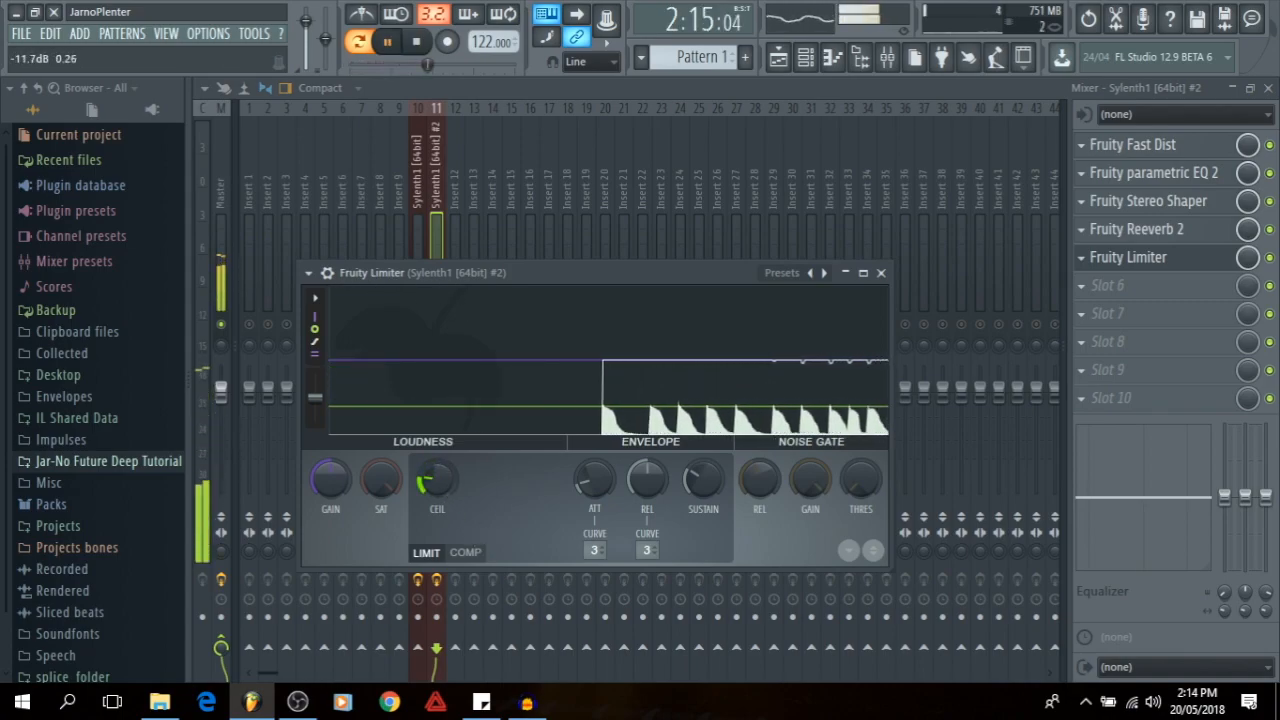
{"action": "left_click", "coordinate": [880, 272]}
- Raise Insert 11's volume a little more while both basses play
{"action": "left_click_drag", "start_coordinate": [425, 420], "coordinate": [437, 416]}
{"action": "right_click", "coordinate": [418, 396]}
{"action": "left_click", "coordinate": [436, 405]}
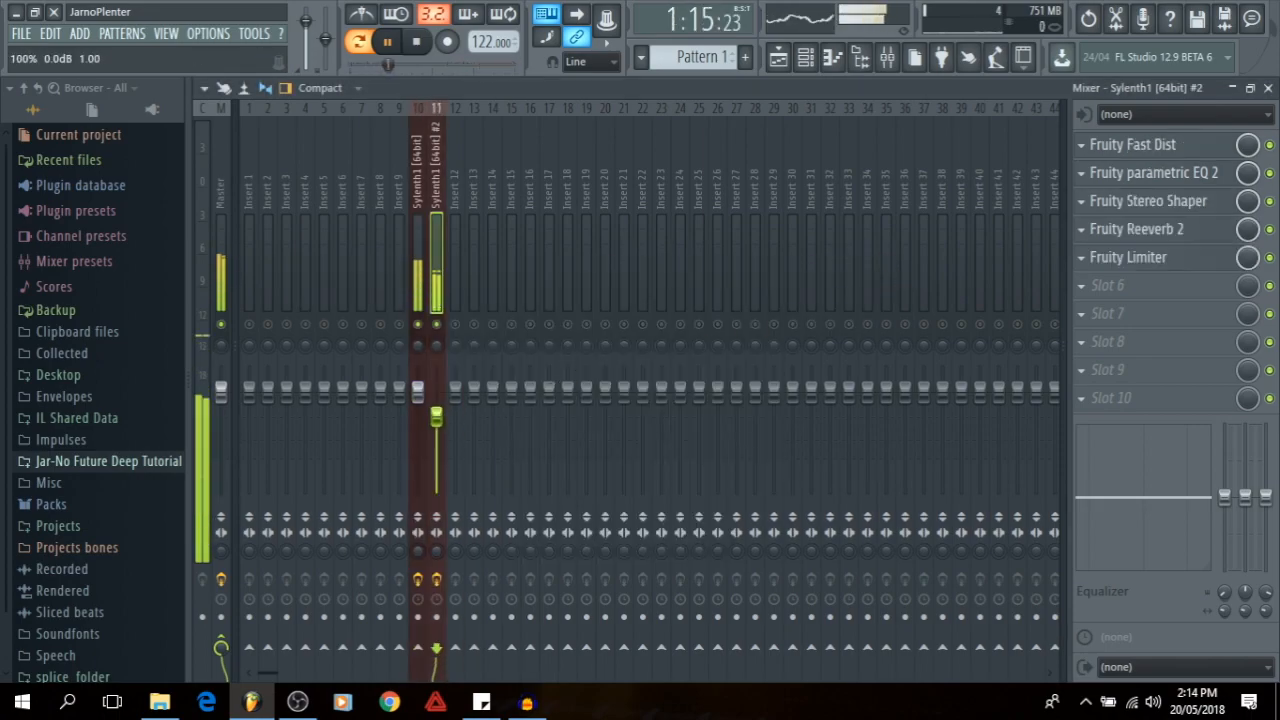
- Select Insert 10, replay both basses and lower its volume to 94% (-1.4 dB)
{"action": "left_click", "coordinate": [418, 283]}
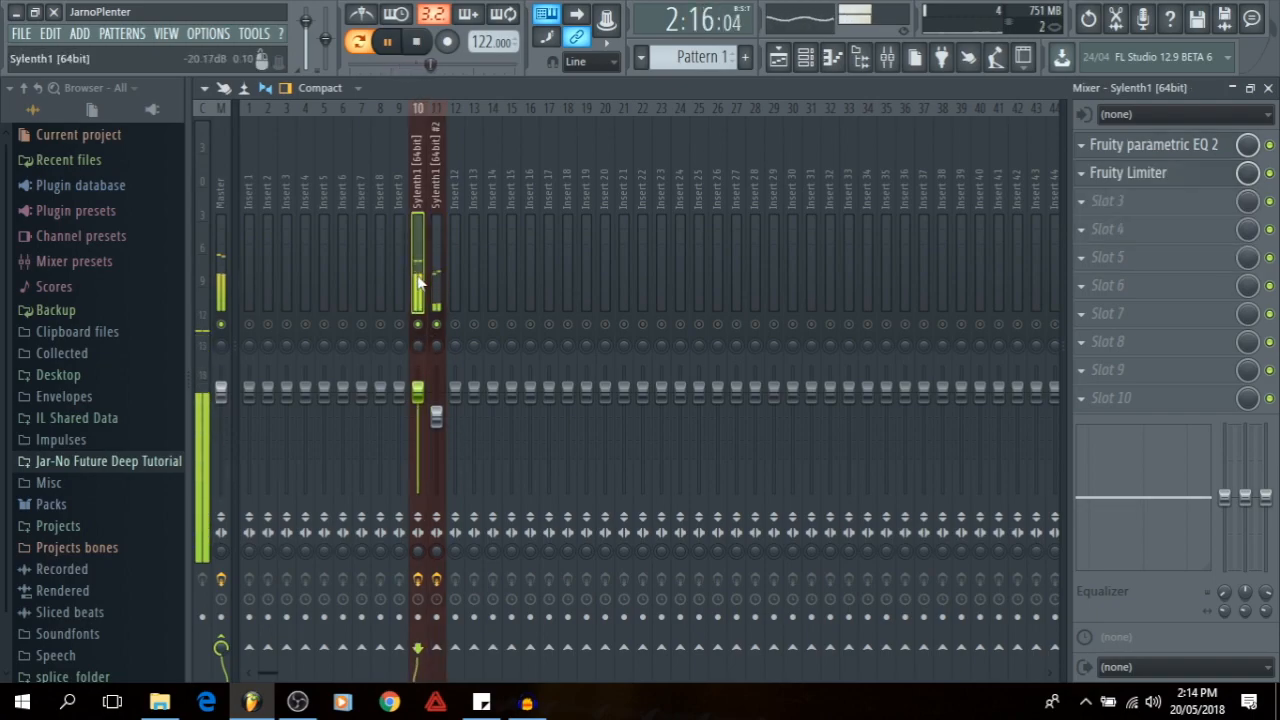
{"action": "key", "text": "space"}
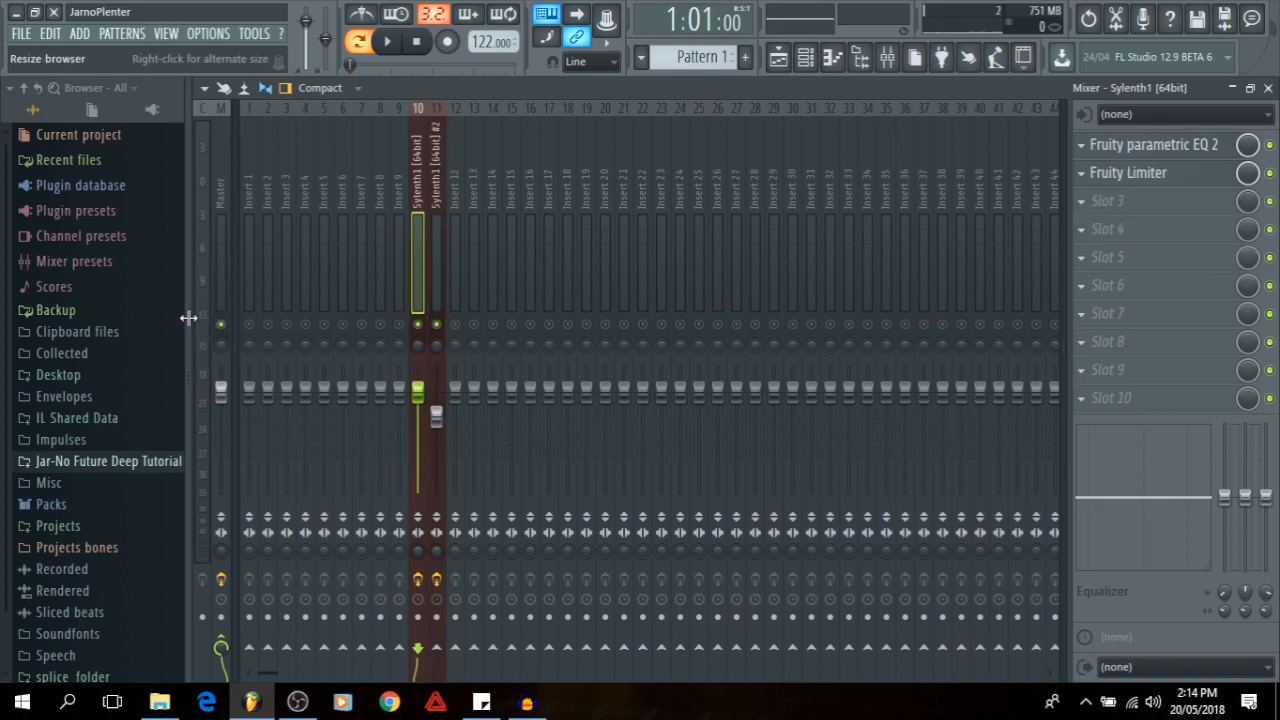
{"action": "key", "text": "space"}
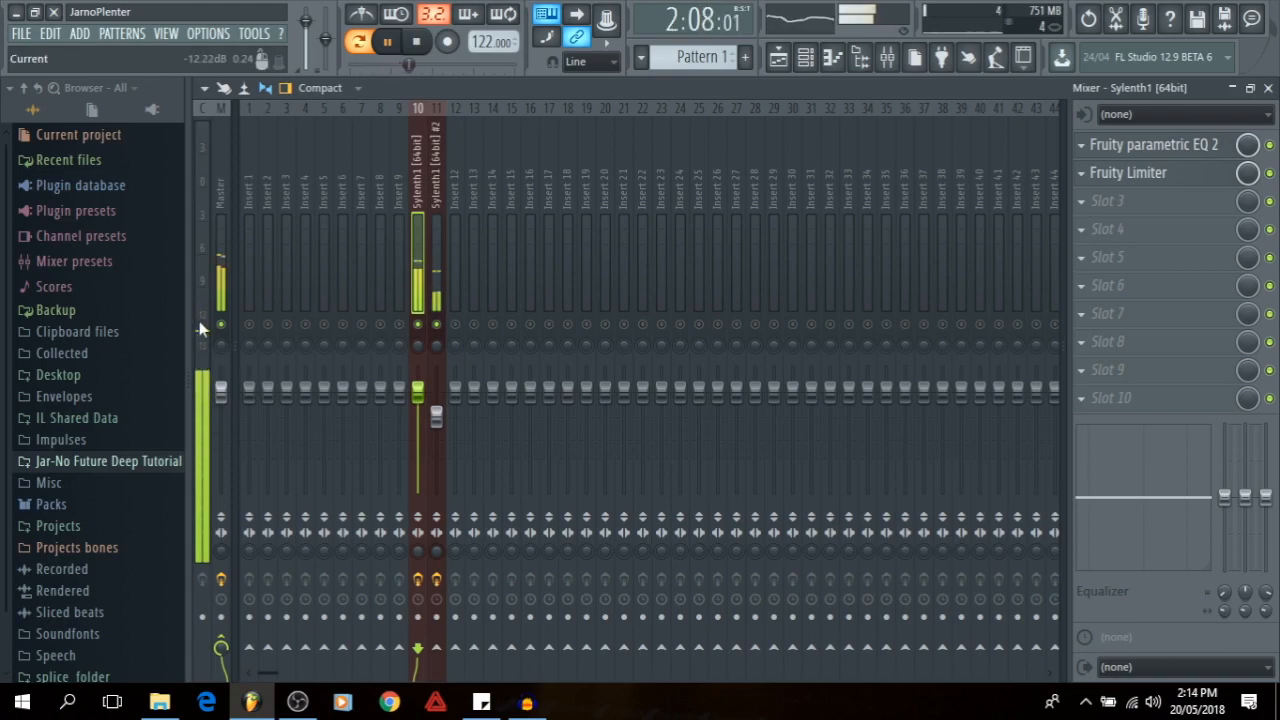
{"action": "left_click_drag", "start_coordinate": [431, 376], "coordinate": [431, 385]}
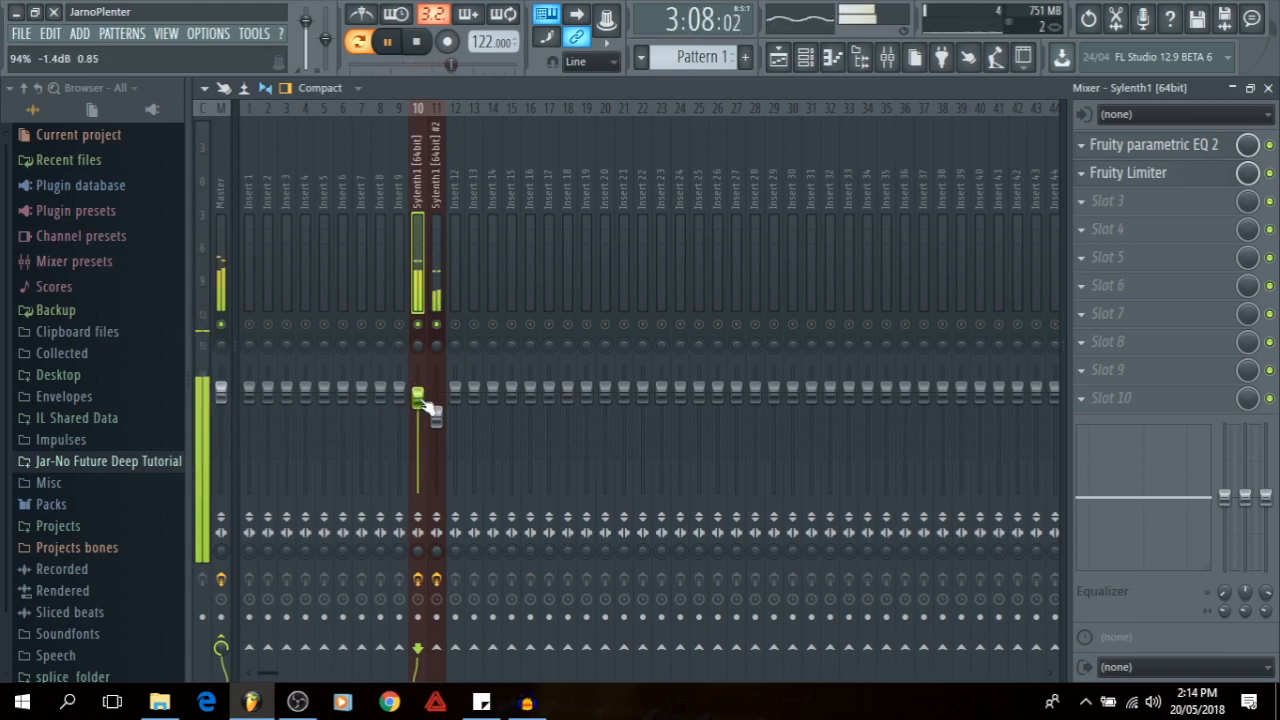
{"action": "key", "text": "space"}
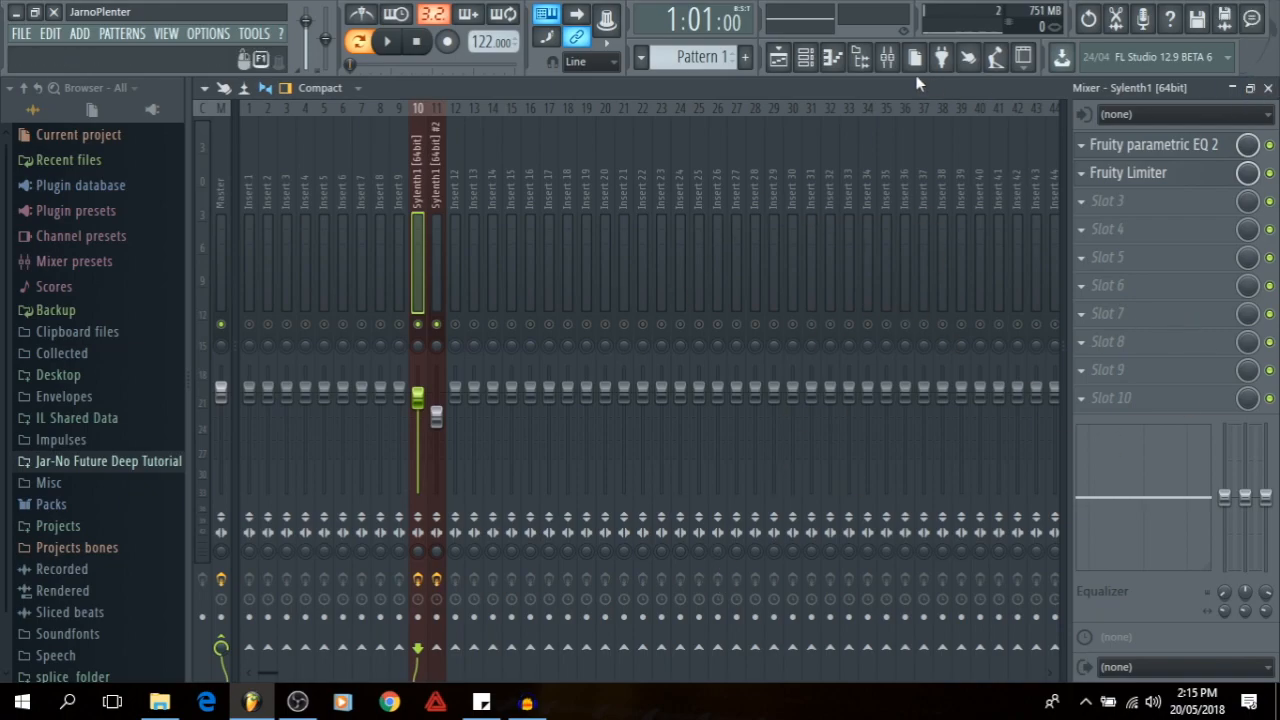
- Close the mixer, insert a third Sylenth1 [64bit] channel and move it below the second one in the channel rack
{"action": "left_click", "coordinate": [1267, 88]}
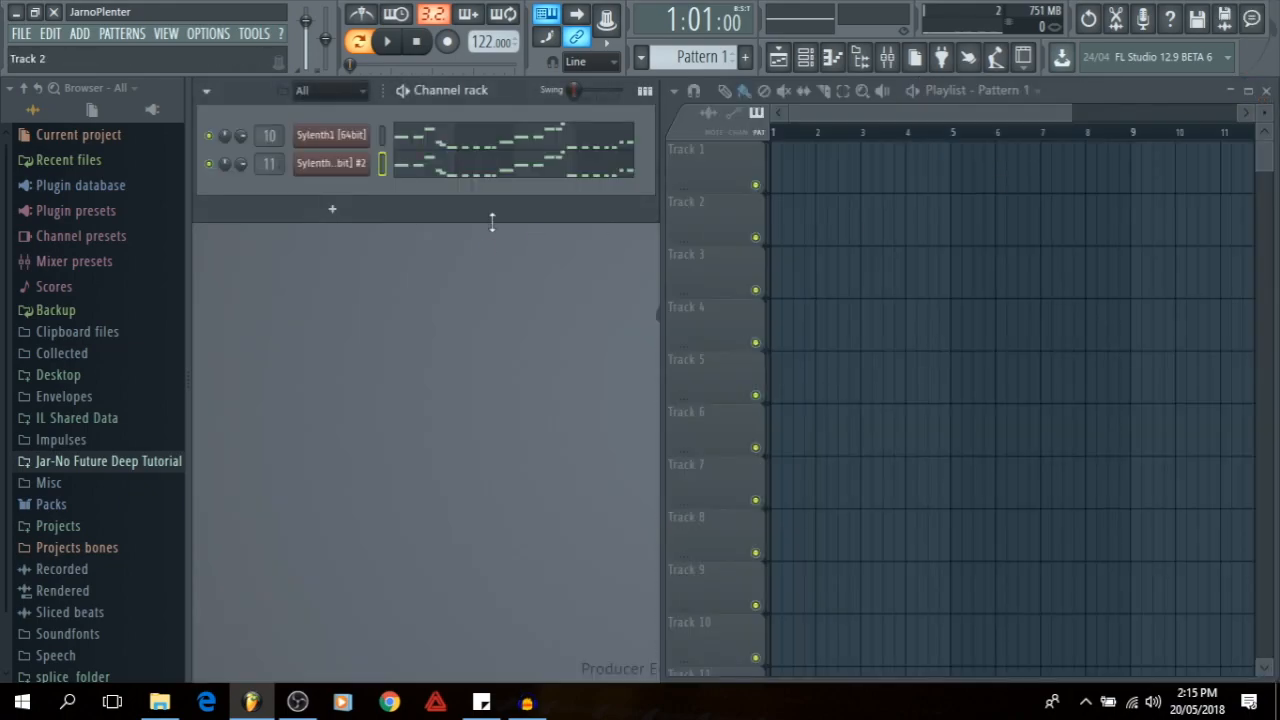
{"action": "right_click", "coordinate": [339, 176]}
{"action": "mouse_move", "coordinate": [400, 272]}
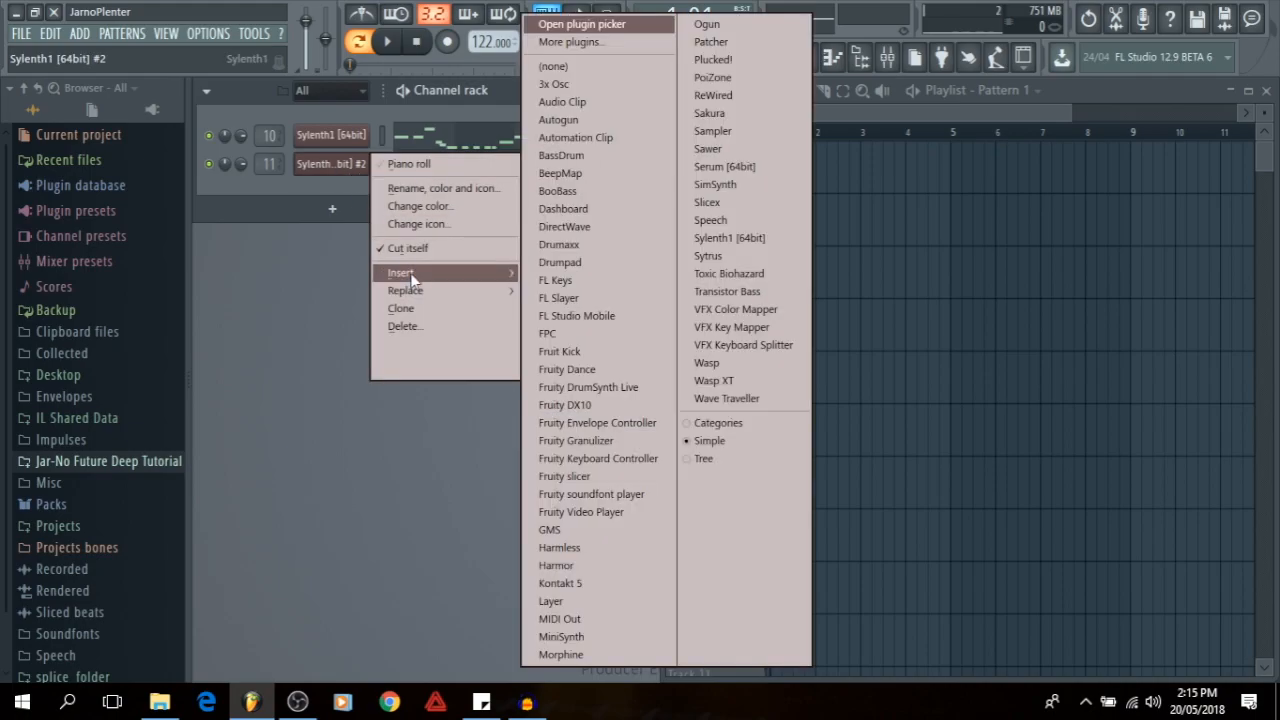
{"action": "left_click", "coordinate": [742, 240]}
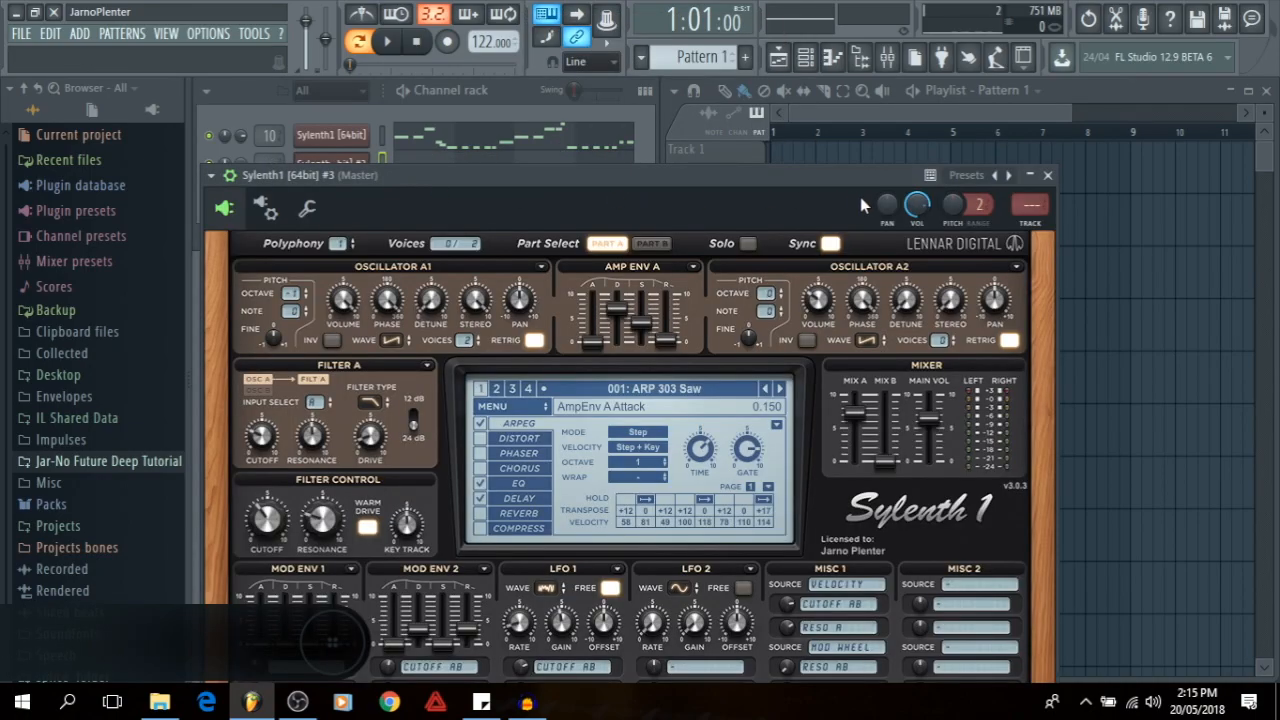
{"action": "left_click", "coordinate": [1047, 175]}
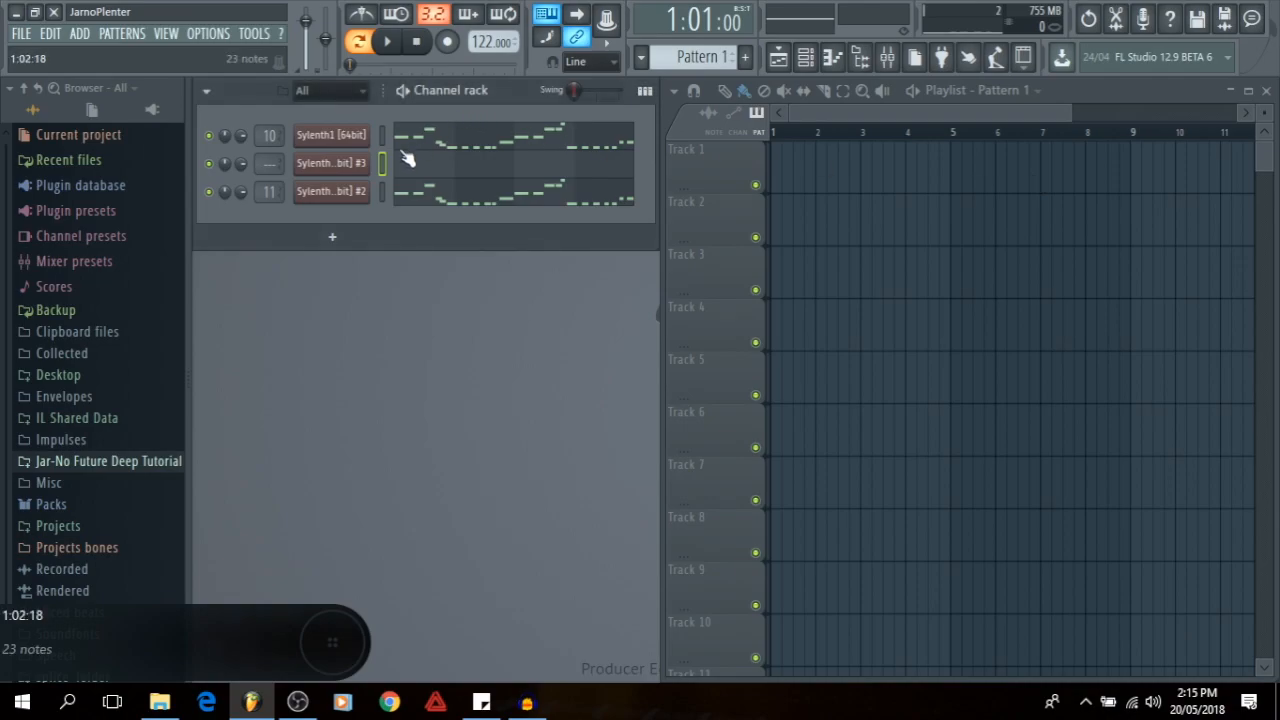
{"action": "key", "text": "alt+Down"}
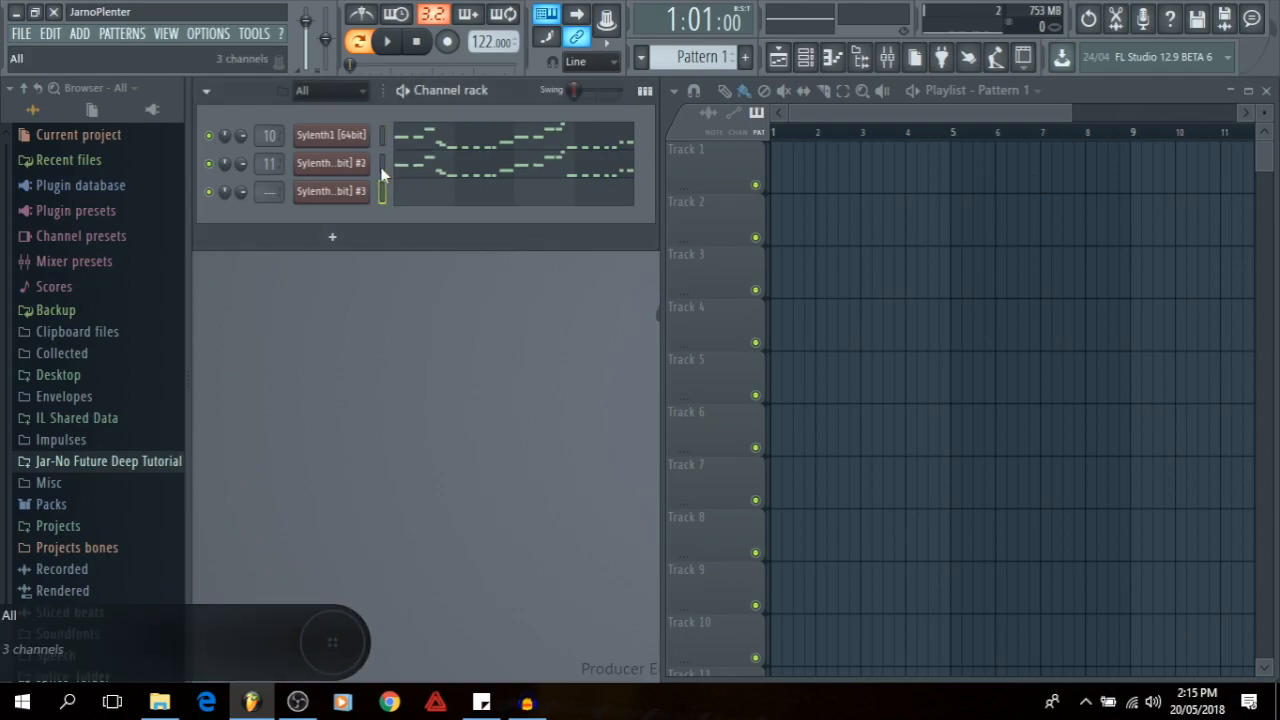
- Open the third Sylenth1 and load the preset file LEAD 1 - Jar-No.fxp into it
{"action": "left_click", "coordinate": [331, 190]}
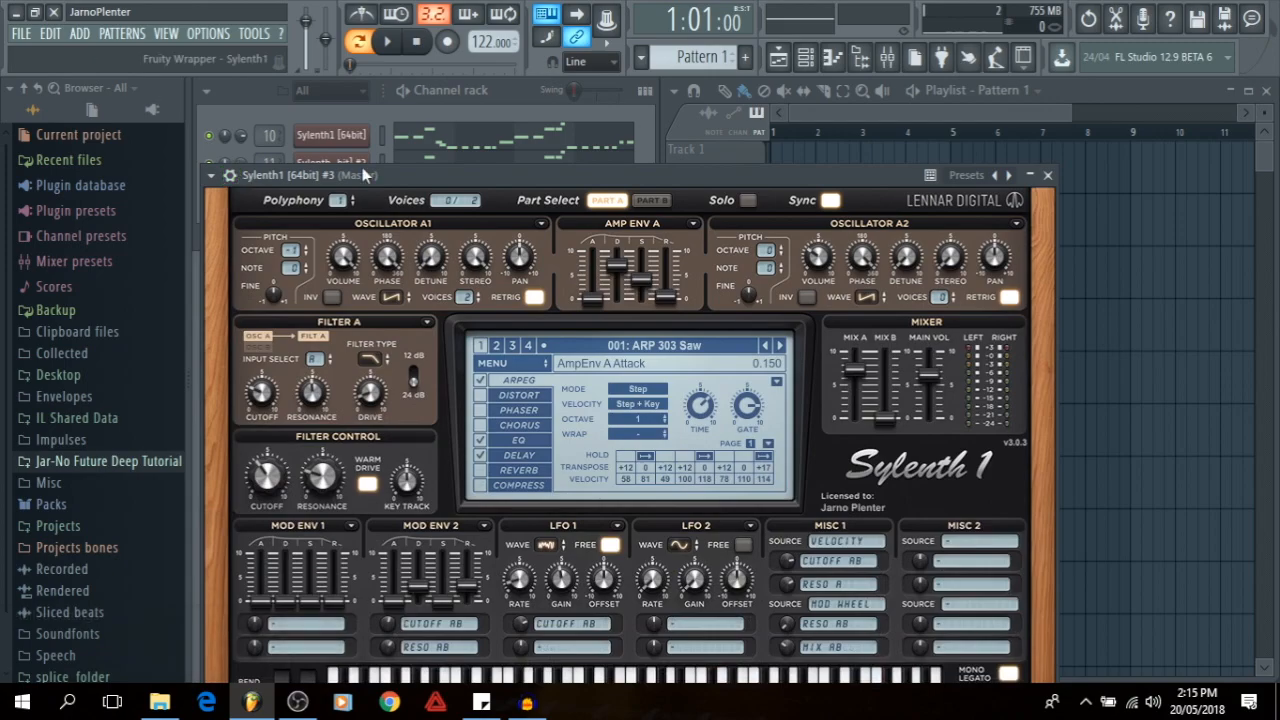
{"action": "left_click_drag", "start_coordinate": [362, 170], "coordinate": [370, 93]}
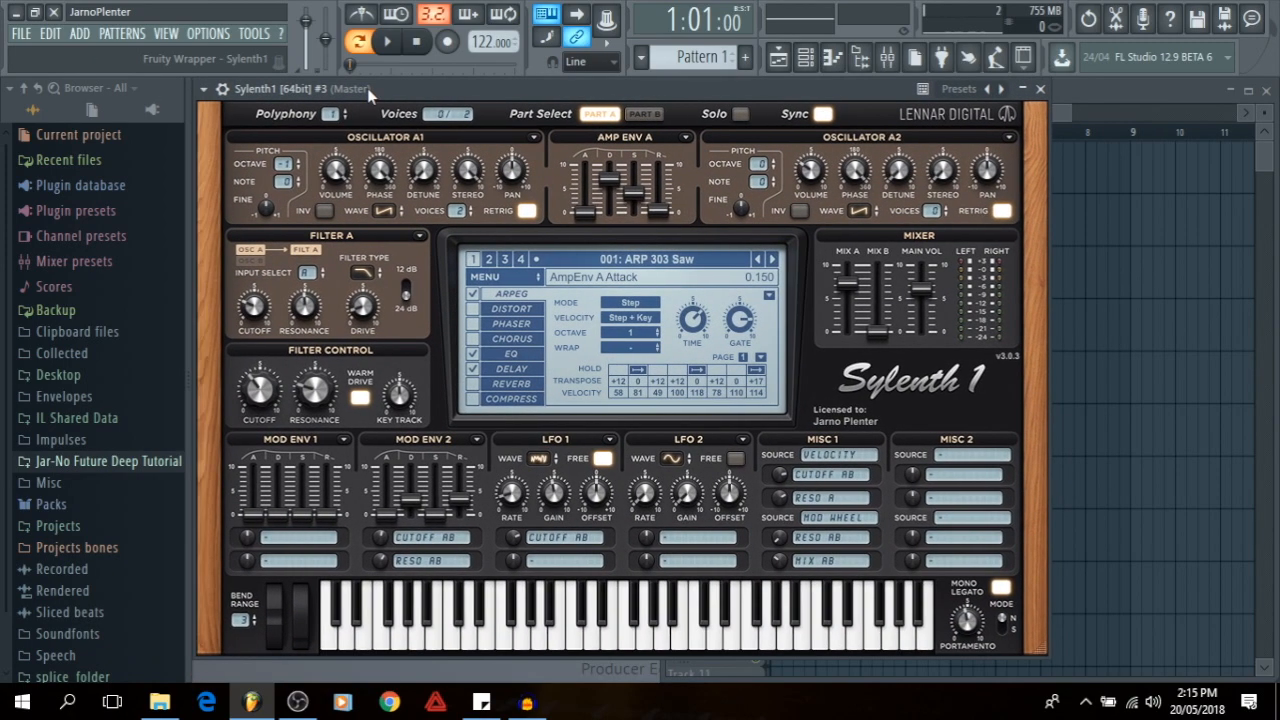
{"action": "left_click", "coordinate": [484, 276]}
{"action": "mouse_move", "coordinate": [506, 294]}
{"action": "left_click", "coordinate": [680, 295]}
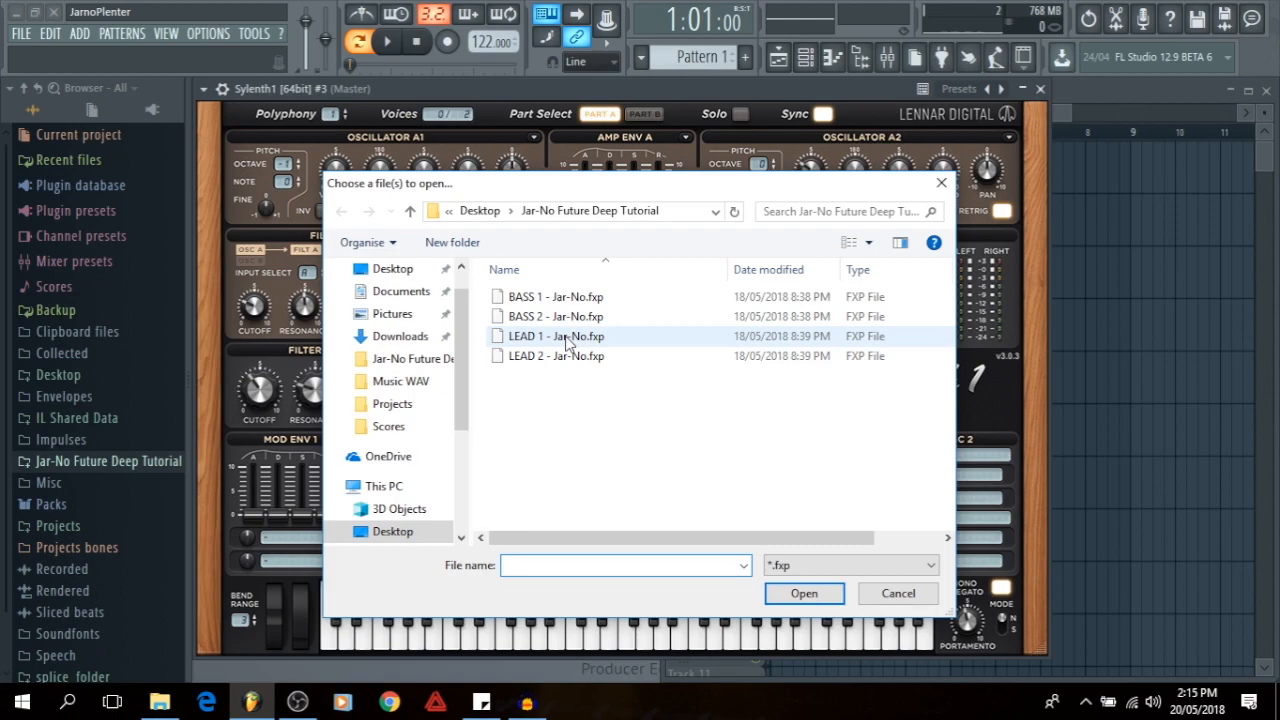
{"action": "double_click", "coordinate": [520, 340]}
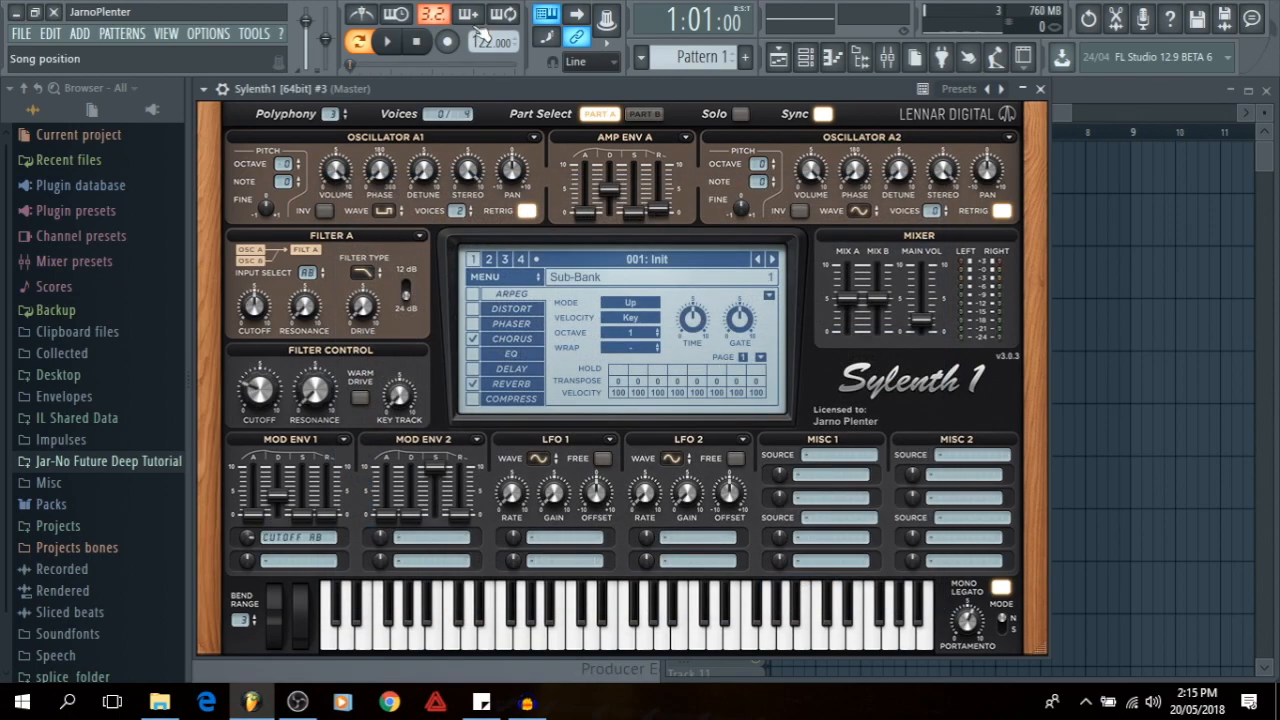
- Play a few test notes on the third Sylenth1 to audition the lead sound
{"action": "key", "text": "z"}
{"action": "key", "text": "z"}
{"action": "key", "text": "b"}
{"action": "key", "text": "v"}
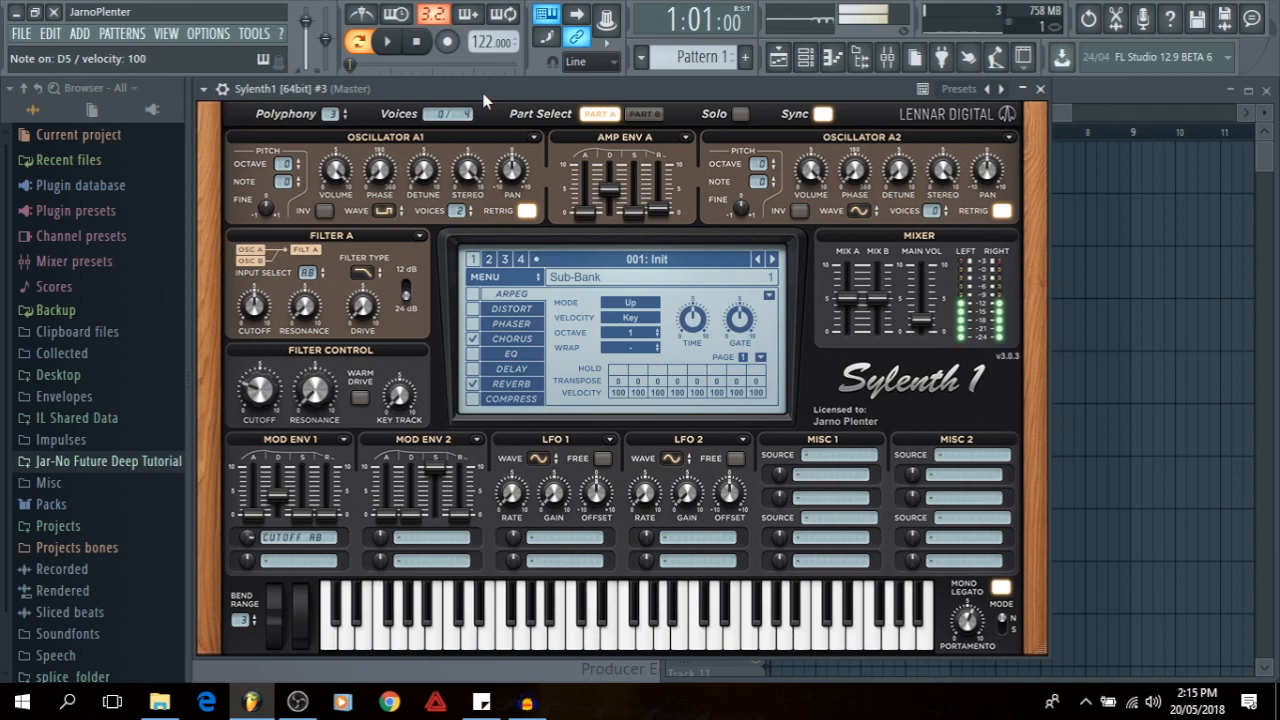
- Write a four-bar lead melody for the third Sylenth1, starting on G5, ranging from D#5 to D6 and following the bass rhythm
{"action": "left_click", "coordinate": [1040, 91]}
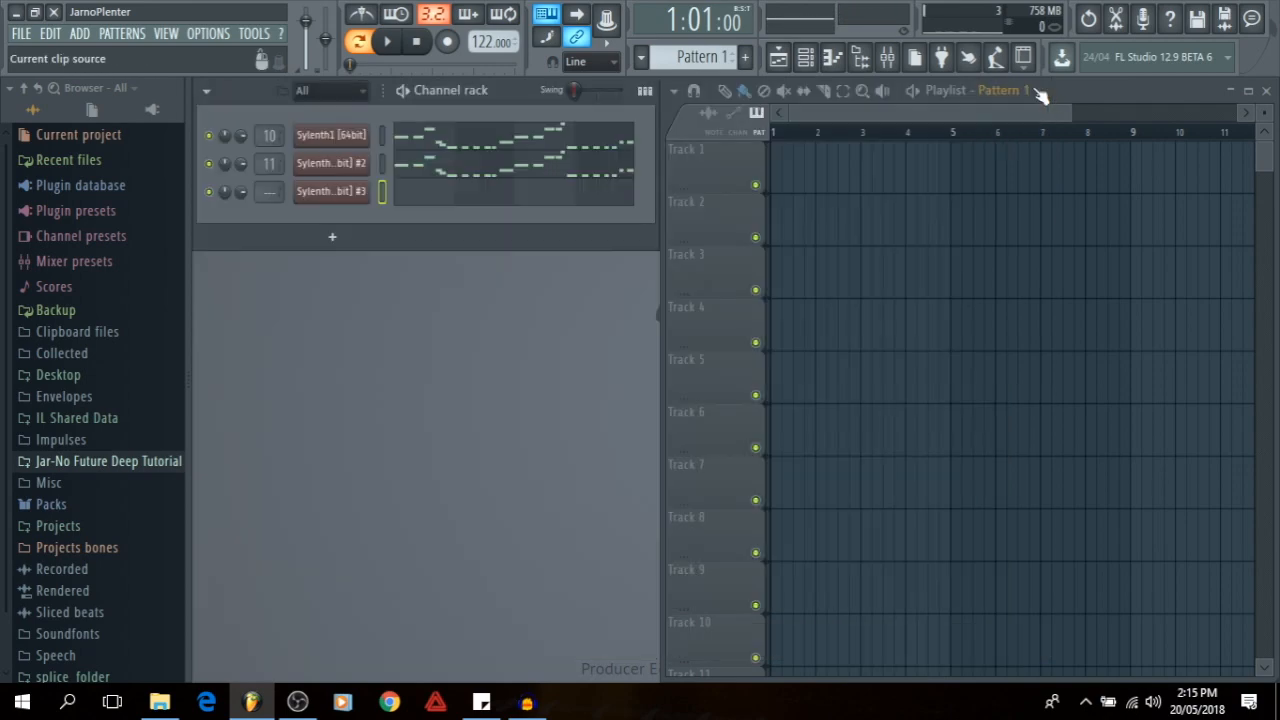
{"action": "left_click", "coordinate": [418, 200]}
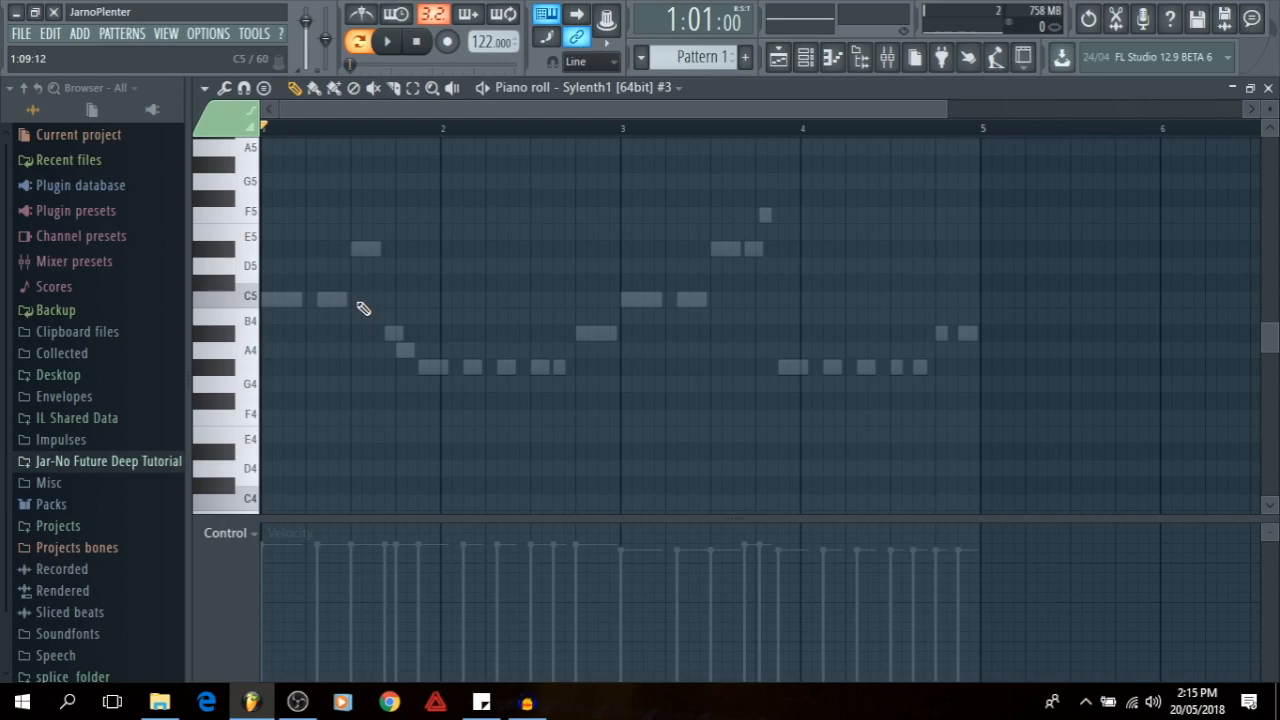
{"action": "scroll", "coordinate": [264, 266], "scroll_direction": "up", "scroll_amount": 2}
{"action": "left_click", "coordinate": [284, 268]}
{"action": "left_click", "coordinate": [277, 233]}
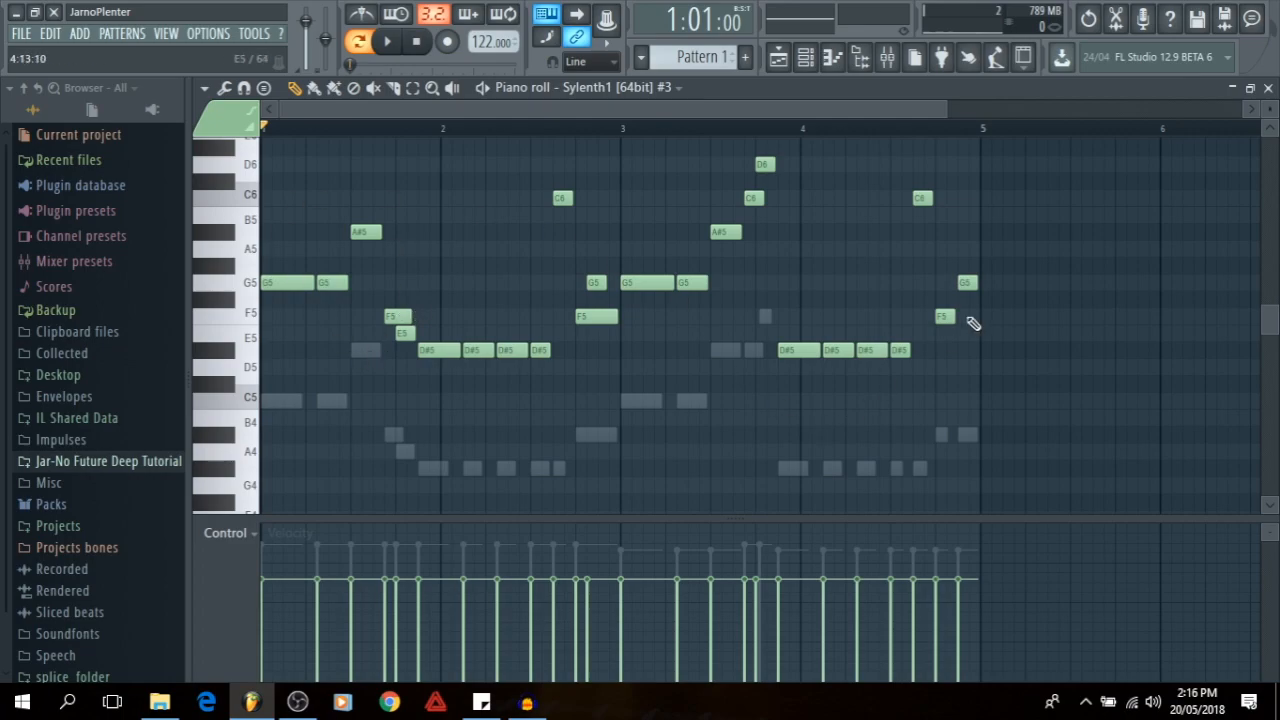
{"action": "key", "text": "F7"}
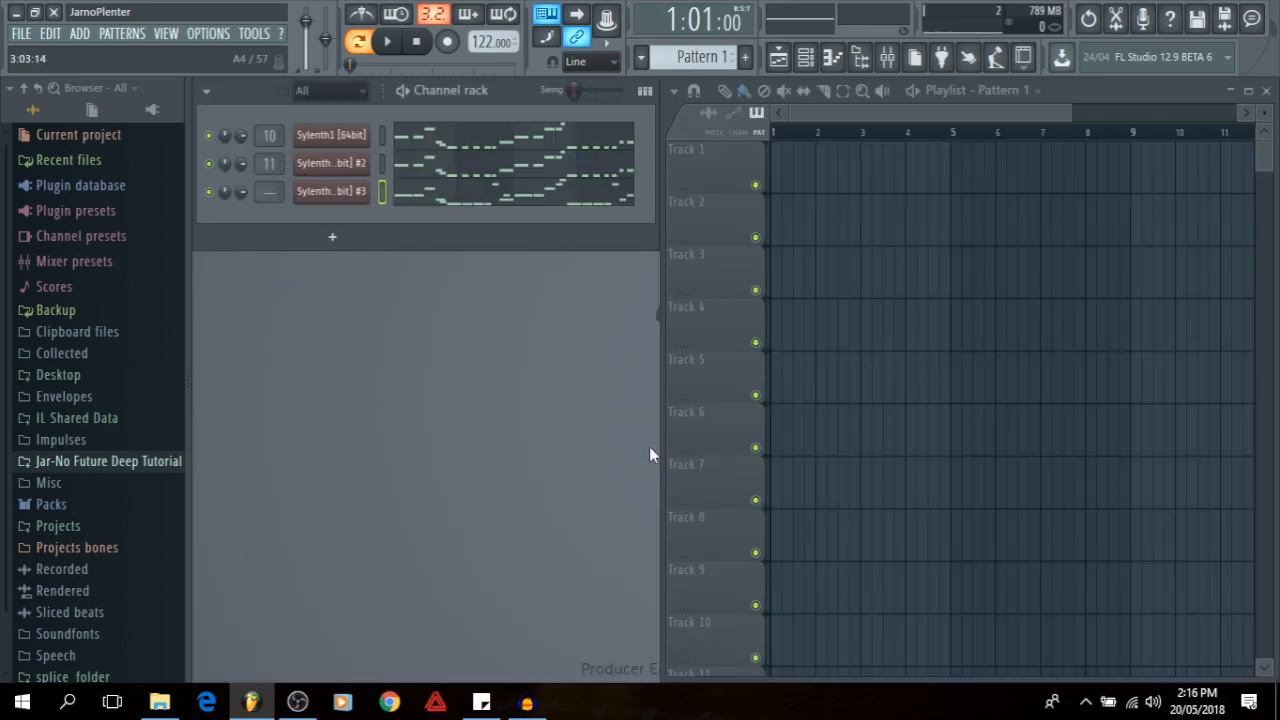
- Play the pattern to check the third Sylenth1's lead melody together with both basses
{"action": "left_click", "coordinate": [422, 203]}
{"action": "key", "text": "space"}
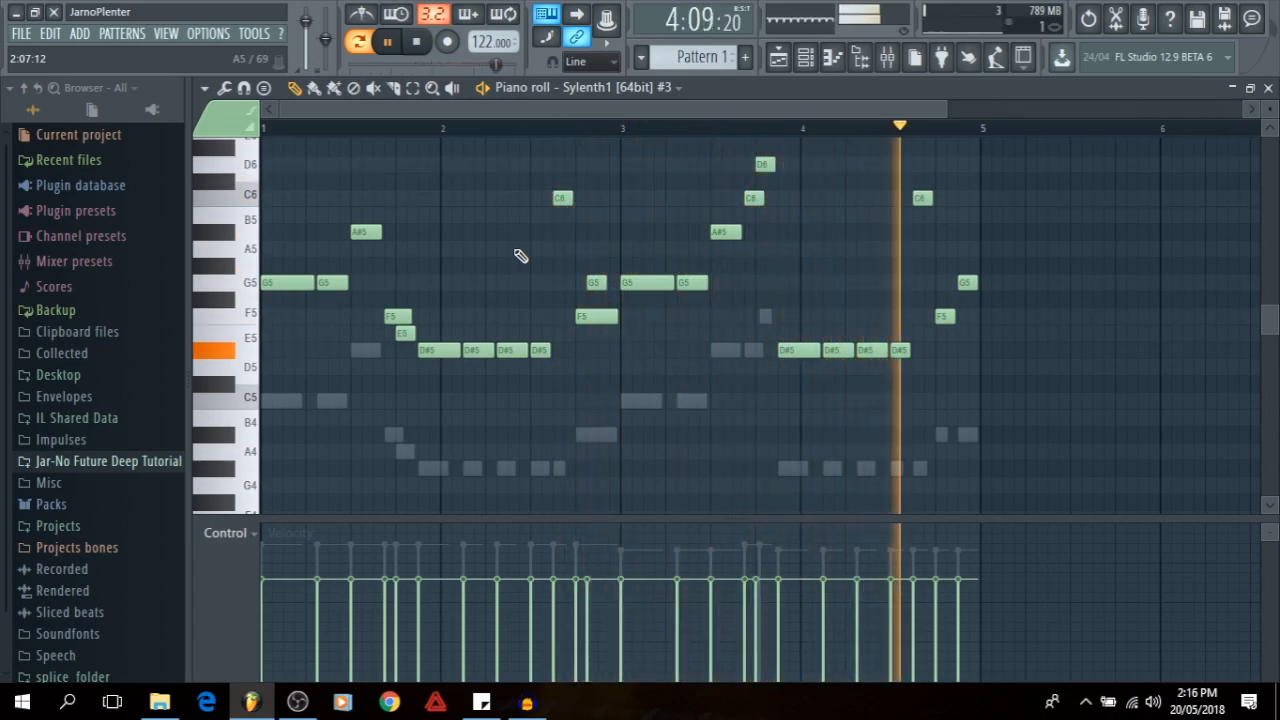
{"action": "key", "text": "space"}
{"action": "key", "text": "Escape"}
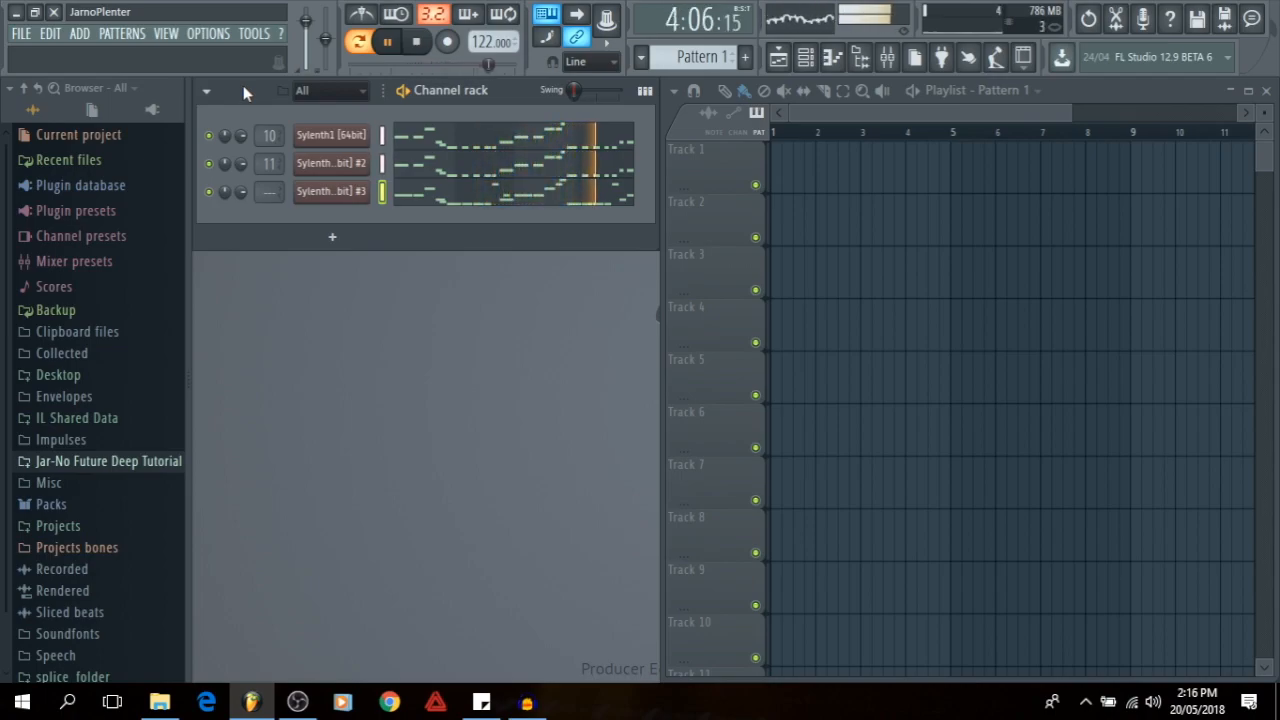
{"action": "key", "text": "space"}
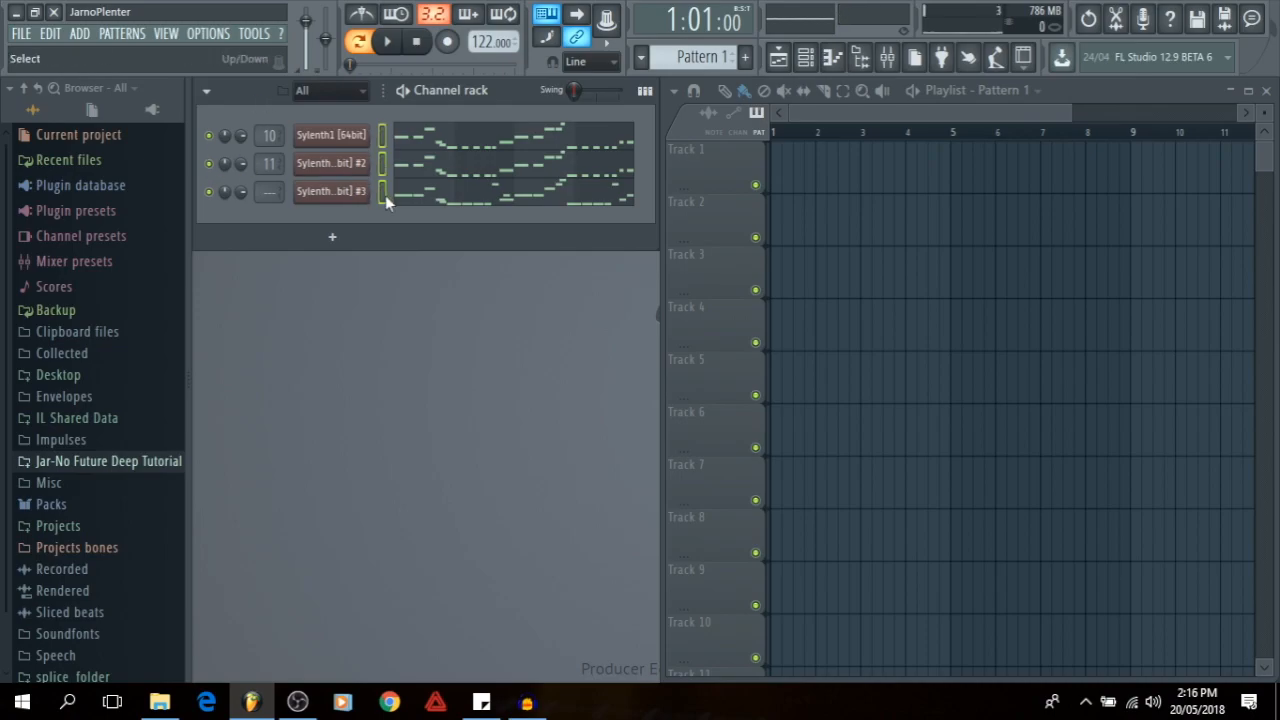
- Route the third Sylenth1 to mixer Insert 13 and solo that track
{"action": "left_click", "coordinate": [887, 57]}
{"action": "left_click", "coordinate": [477, 237]}
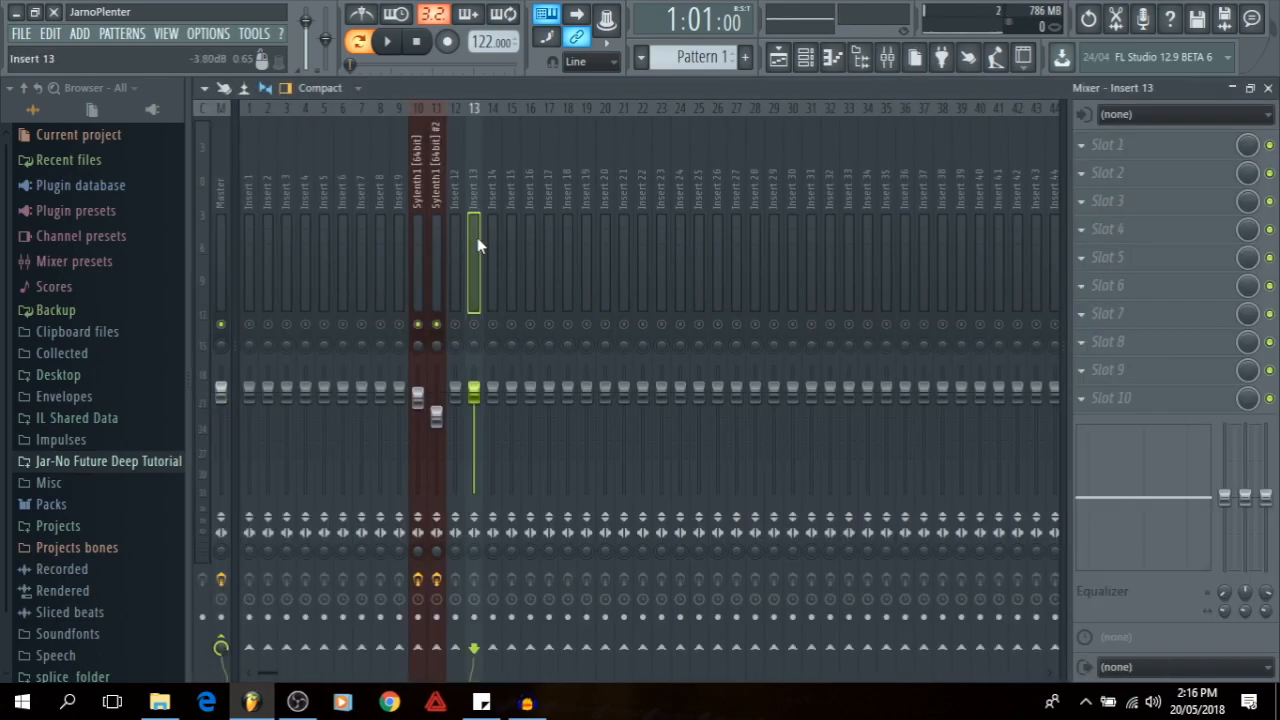
{"action": "key", "text": "ctrl+l"}
{"action": "right_click", "coordinate": [474, 328]}
{"action": "key", "text": "F9"}
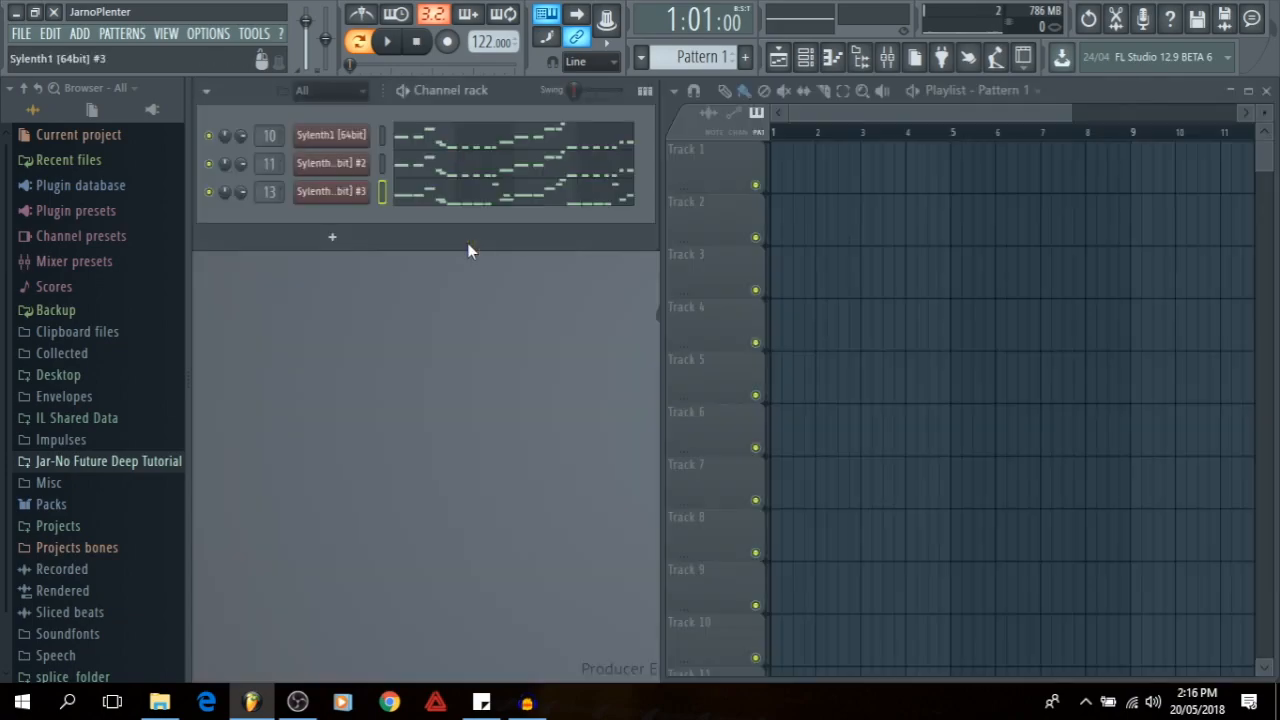
- Insert a fourth Sylenth1 [64bit] channel and move it below the third one in the channel rack
{"action": "right_click", "coordinate": [360, 192]}
{"action": "mouse_move", "coordinate": [400, 300]}
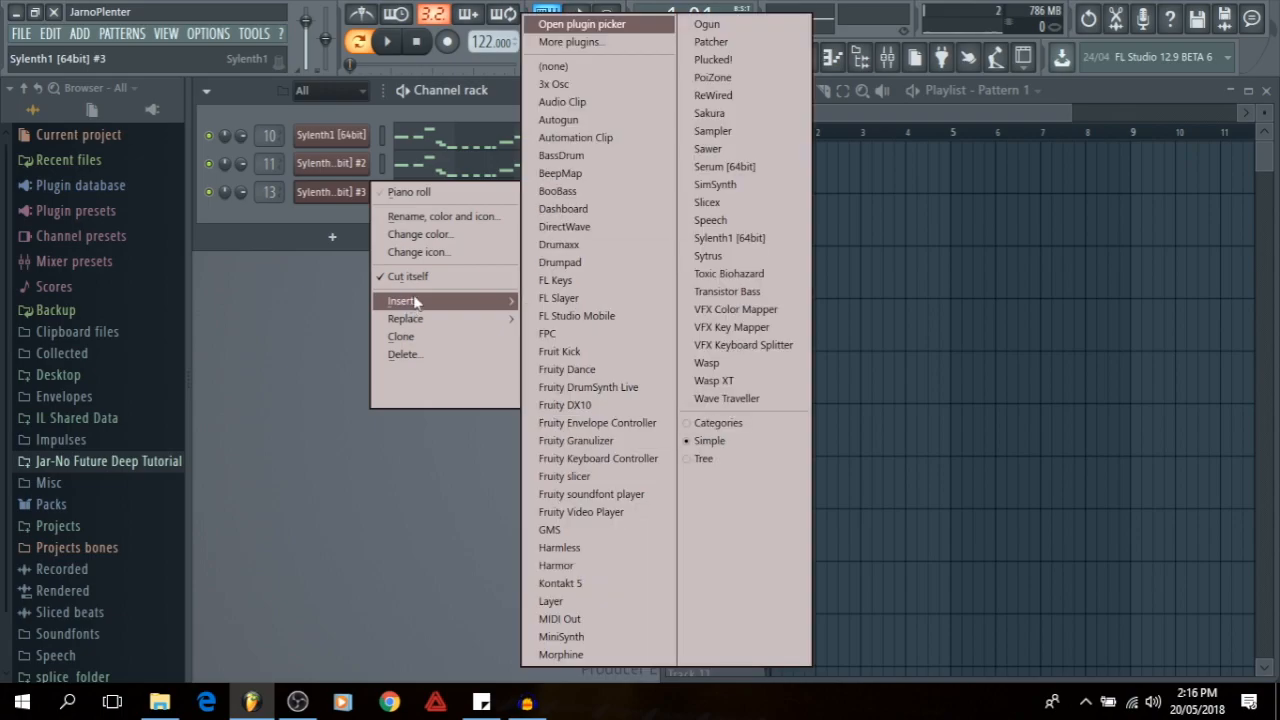
{"action": "left_click", "coordinate": [750, 242]}
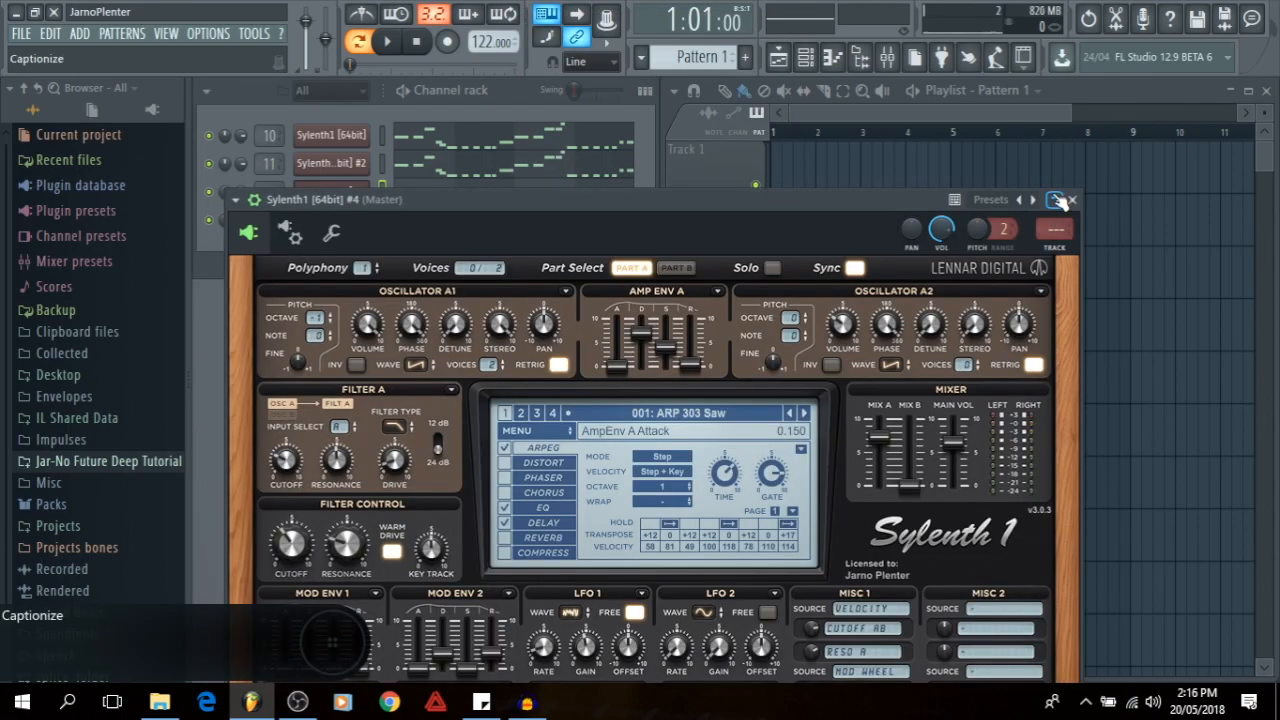
{"action": "left_click", "coordinate": [1065, 204]}
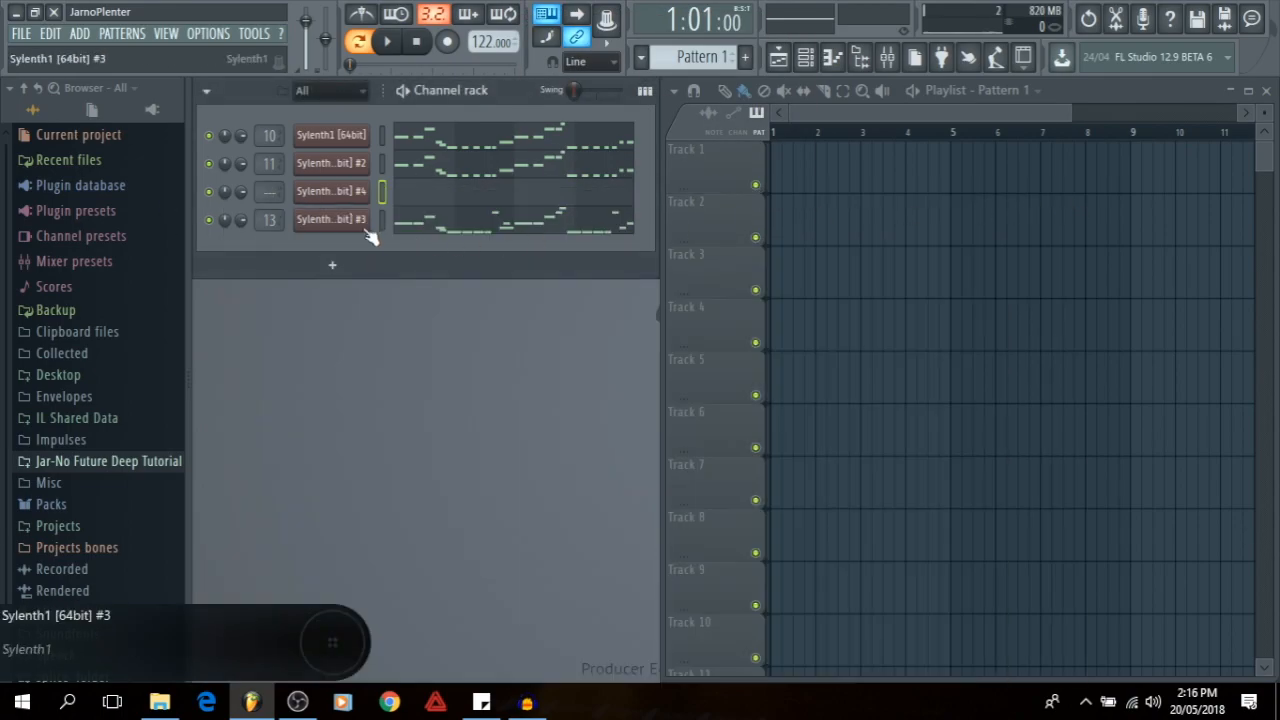
{"action": "key", "text": "alt+Down"}
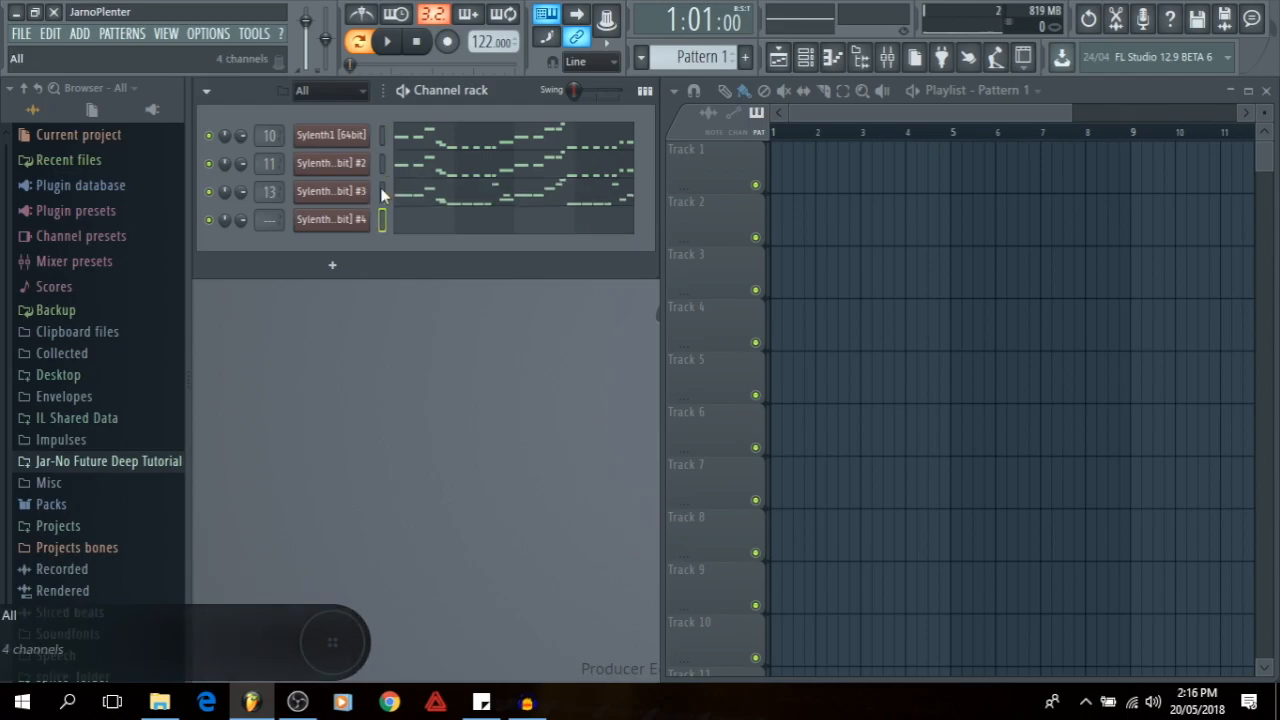
- Open the fourth Sylenth1 and load the preset file LEAD 2 - Jar-No.fxp into it
{"action": "right_click", "coordinate": [328, 222]}
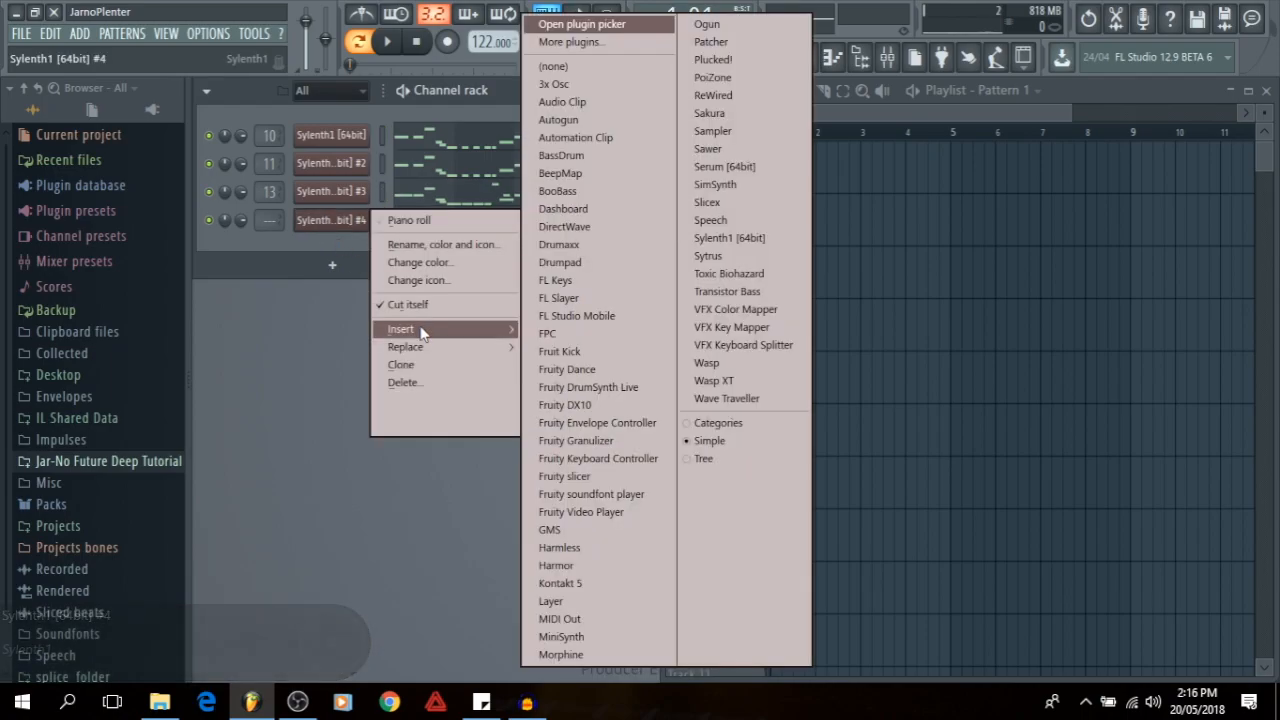
{"action": "left_click", "coordinate": [317, 225]}
{"action": "left_click", "coordinate": [327, 221]}
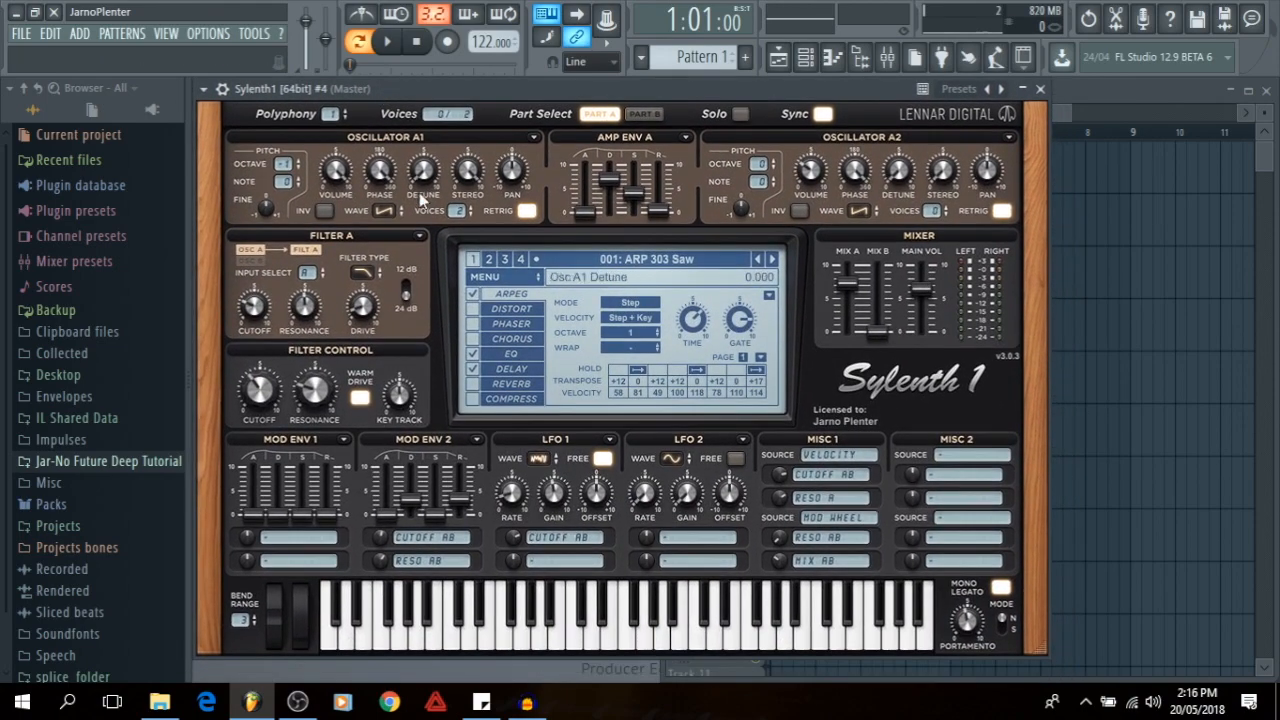
{"action": "left_click", "coordinate": [492, 277]}
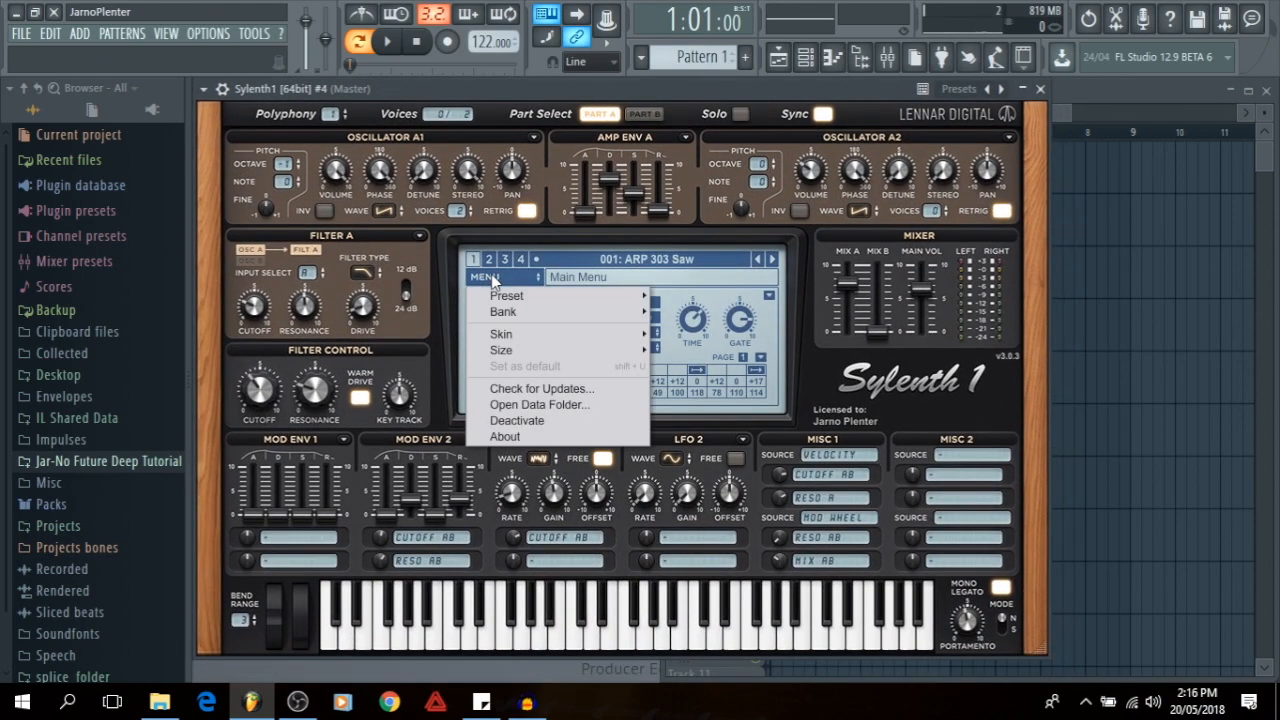
{"action": "mouse_move", "coordinate": [500, 293]}
{"action": "left_click", "coordinate": [722, 292]}
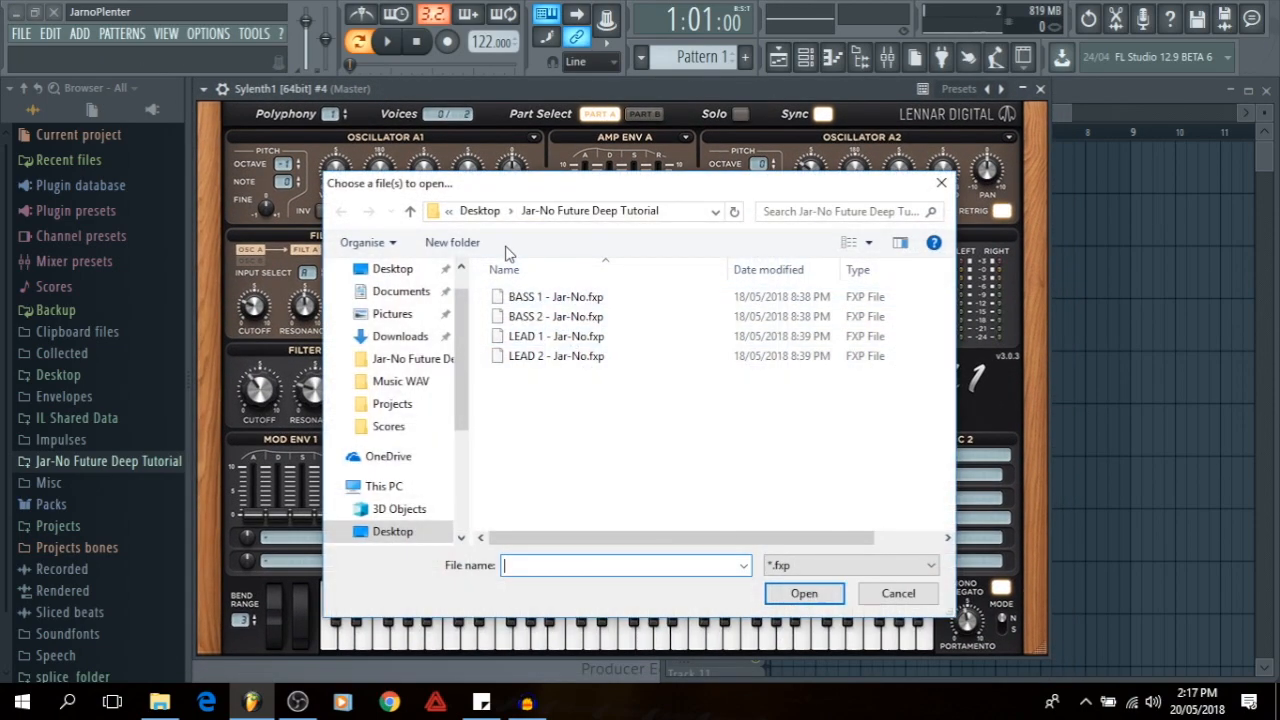
{"action": "double_click", "coordinate": [540, 360]}
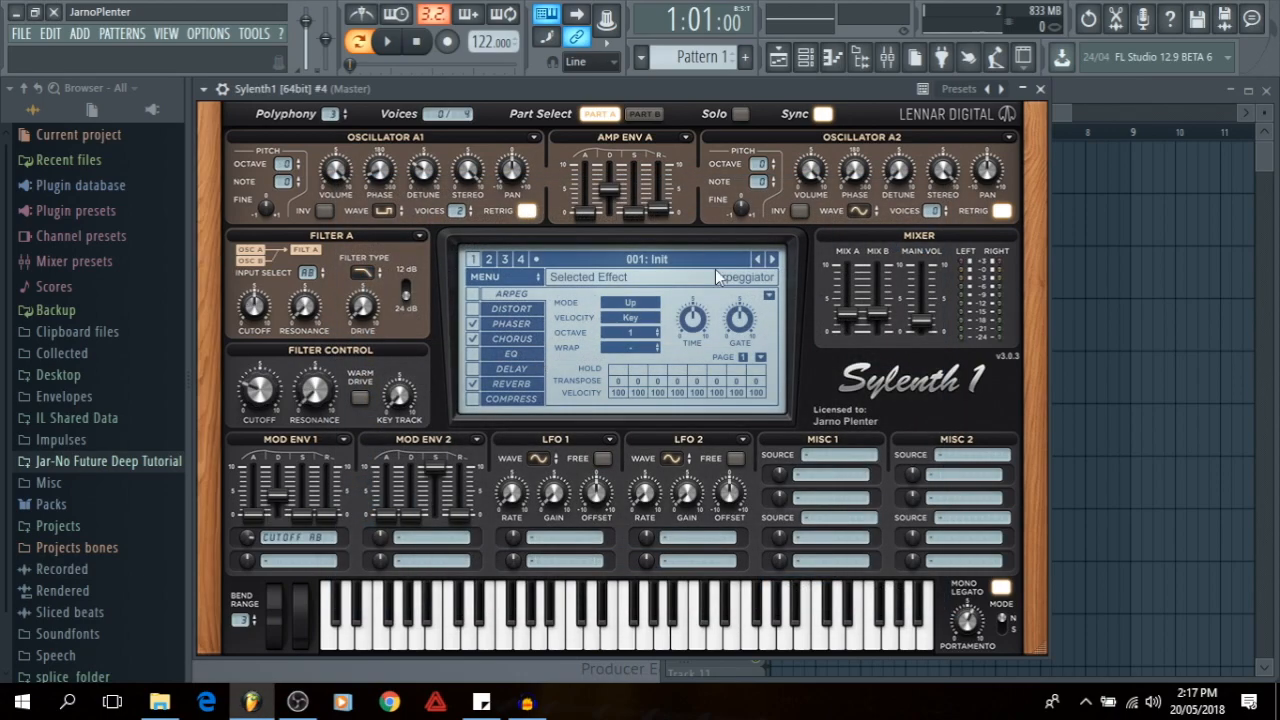
- Close the fourth Sylenth1 and paste the third Sylenth1's melody into its channel
{"action": "left_click", "coordinate": [1040, 89]}
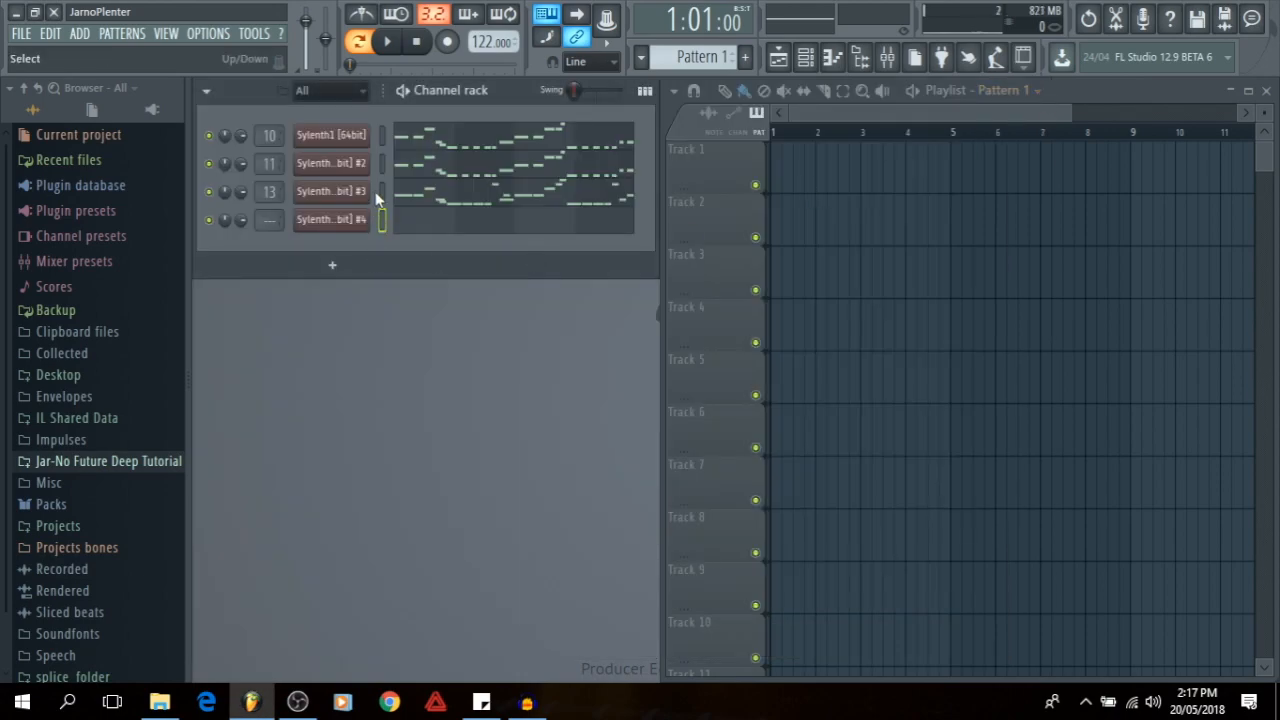
{"action": "key", "text": "Down"}
{"action": "key", "text": "ctrl+v"}
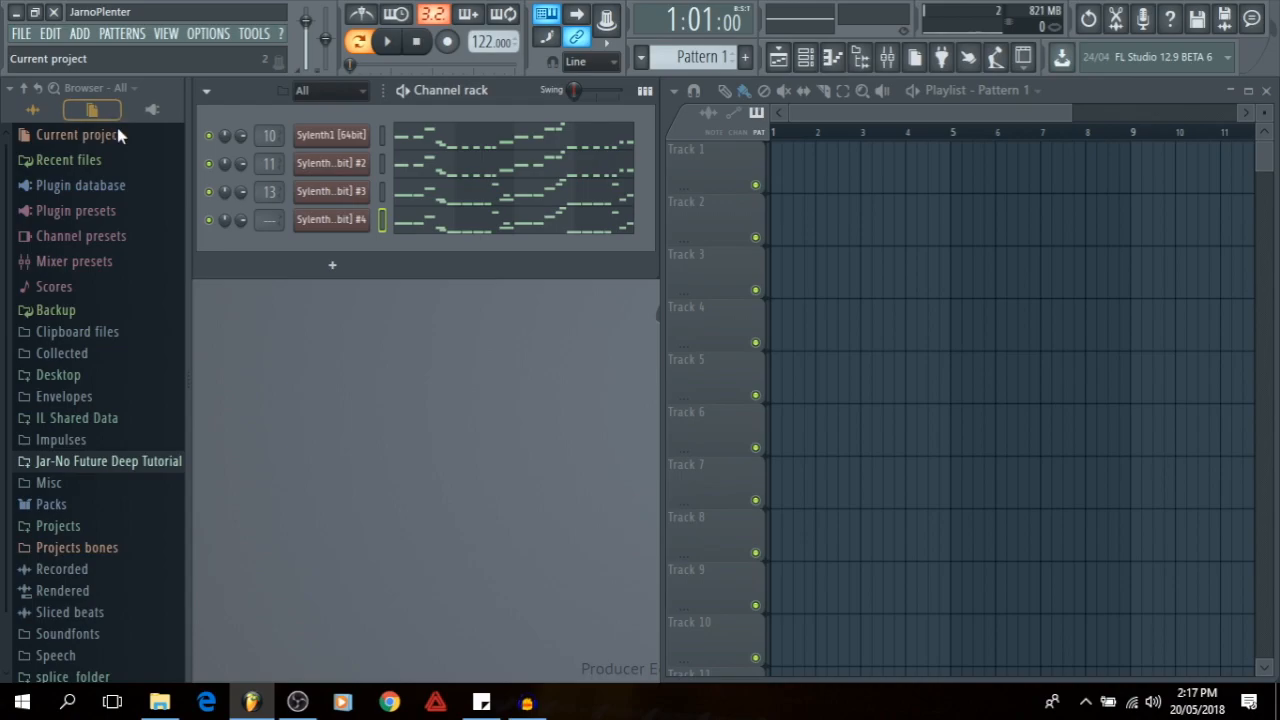
- Route the fourth Sylenth1 to mixer Insert 14 and solo that track
{"action": "left_click", "coordinate": [887, 60]}
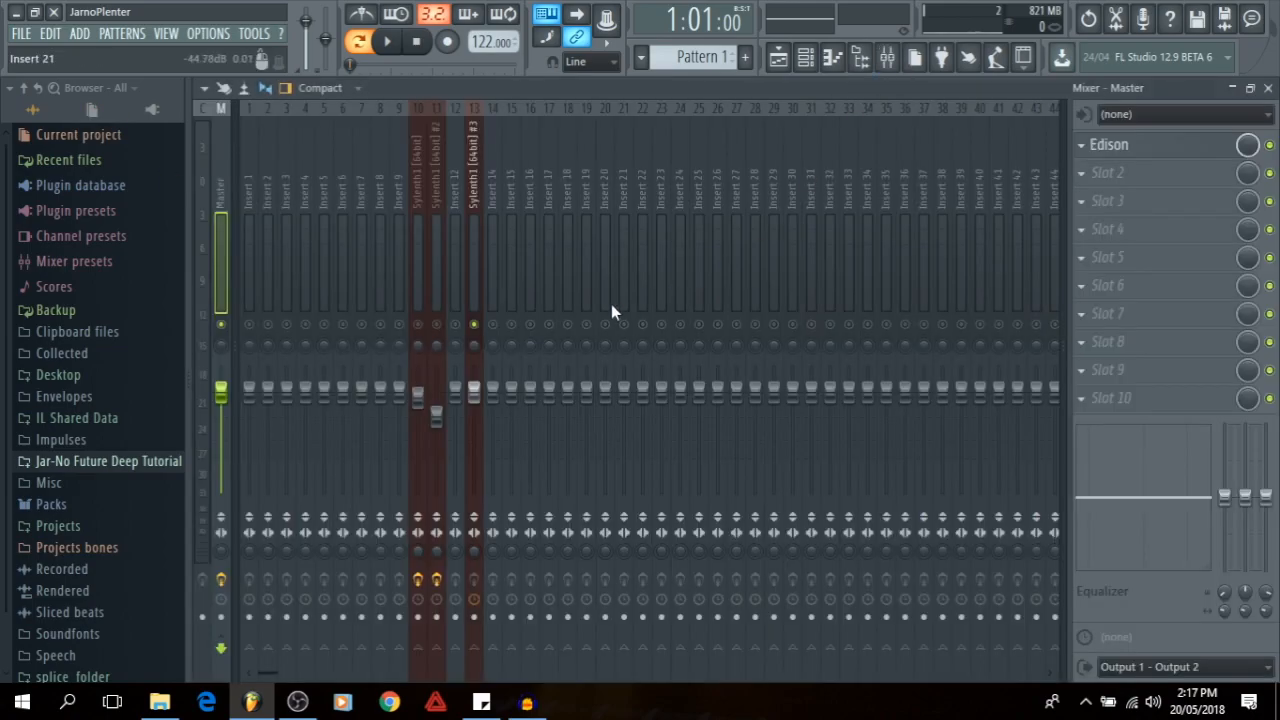
{"action": "left_click", "coordinate": [489, 256]}
{"action": "key", "text": "ctrl+l"}
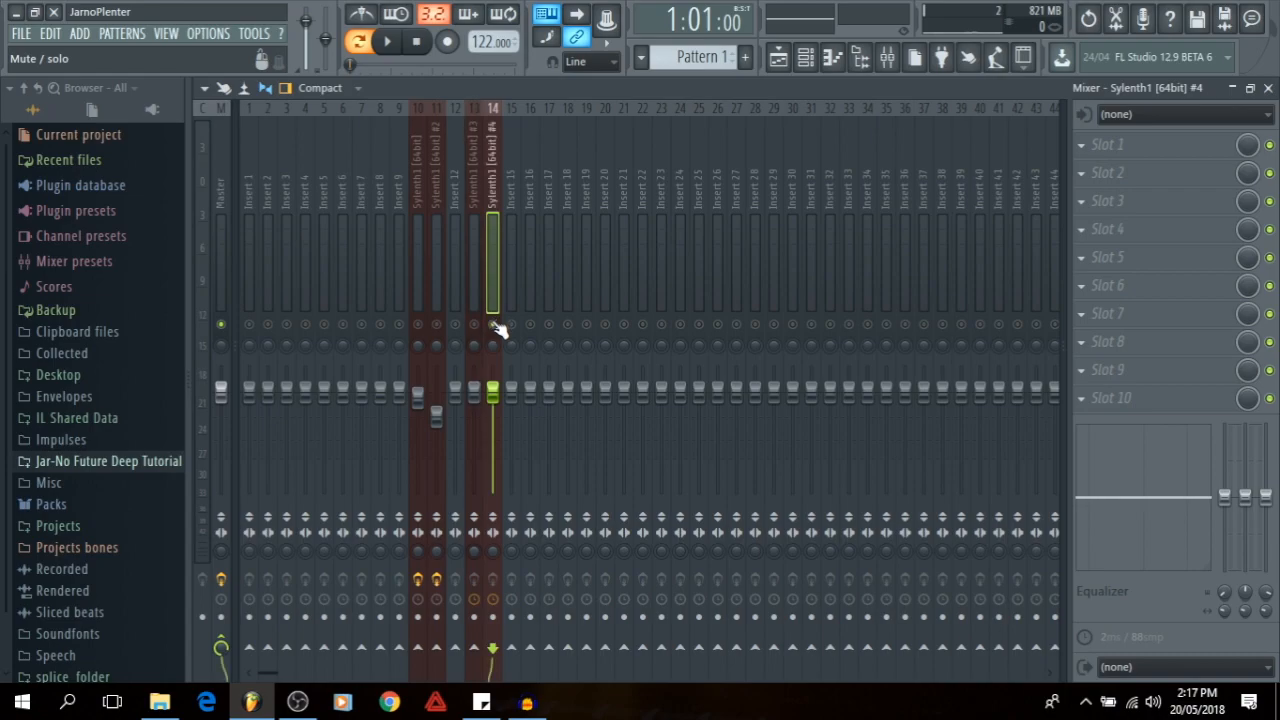
- Play a few test notes on the fourth Sylenth1 to audition the second lead sound
{"action": "key", "text": "z"}
{"action": "key", "text": "c"}
{"action": "key", "text": "v"}
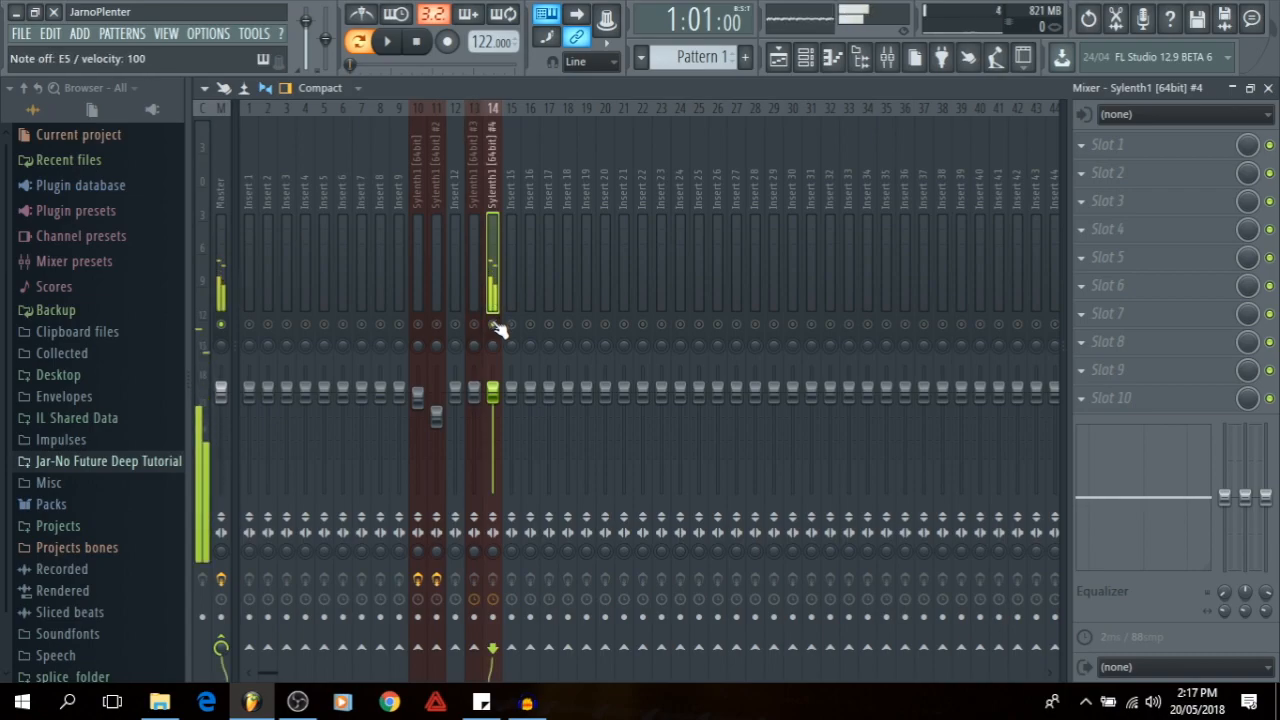
{"action": "key", "text": "z"}
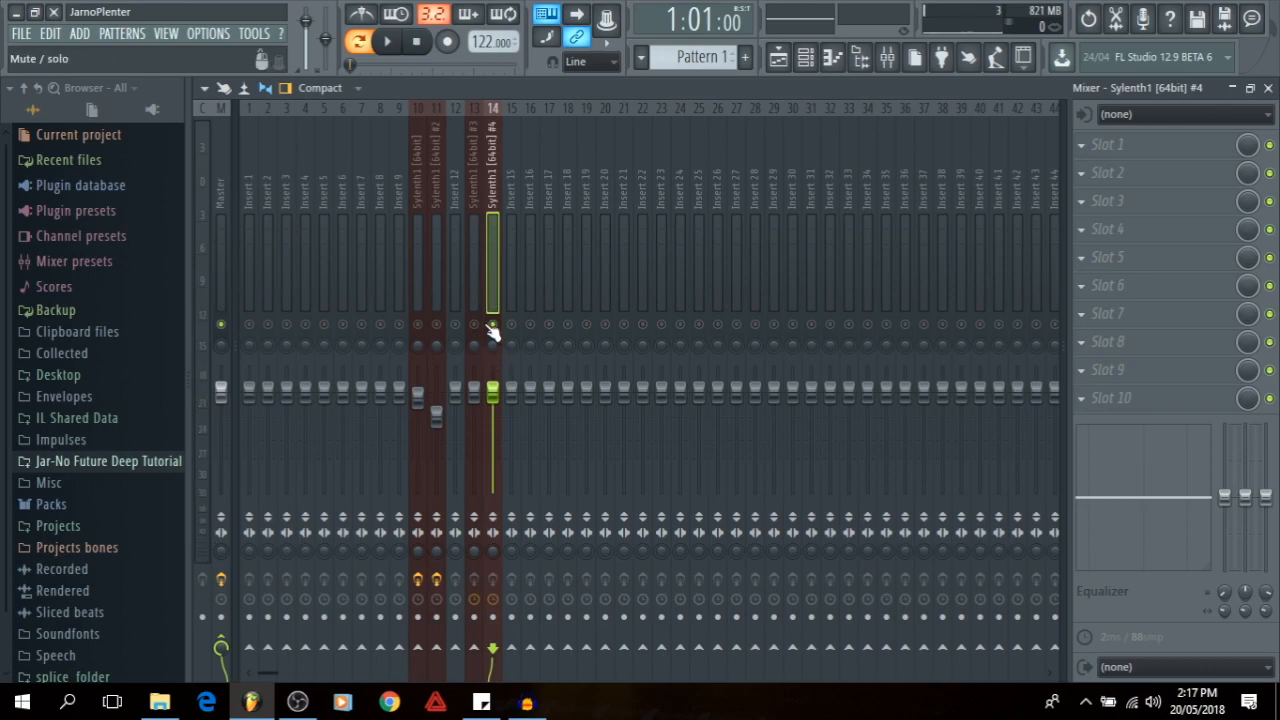
- Select and solo Insert 13 in the mixer, and play the first lead on its own
{"action": "left_click", "coordinate": [472, 275]}
{"action": "key", "text": "space"}
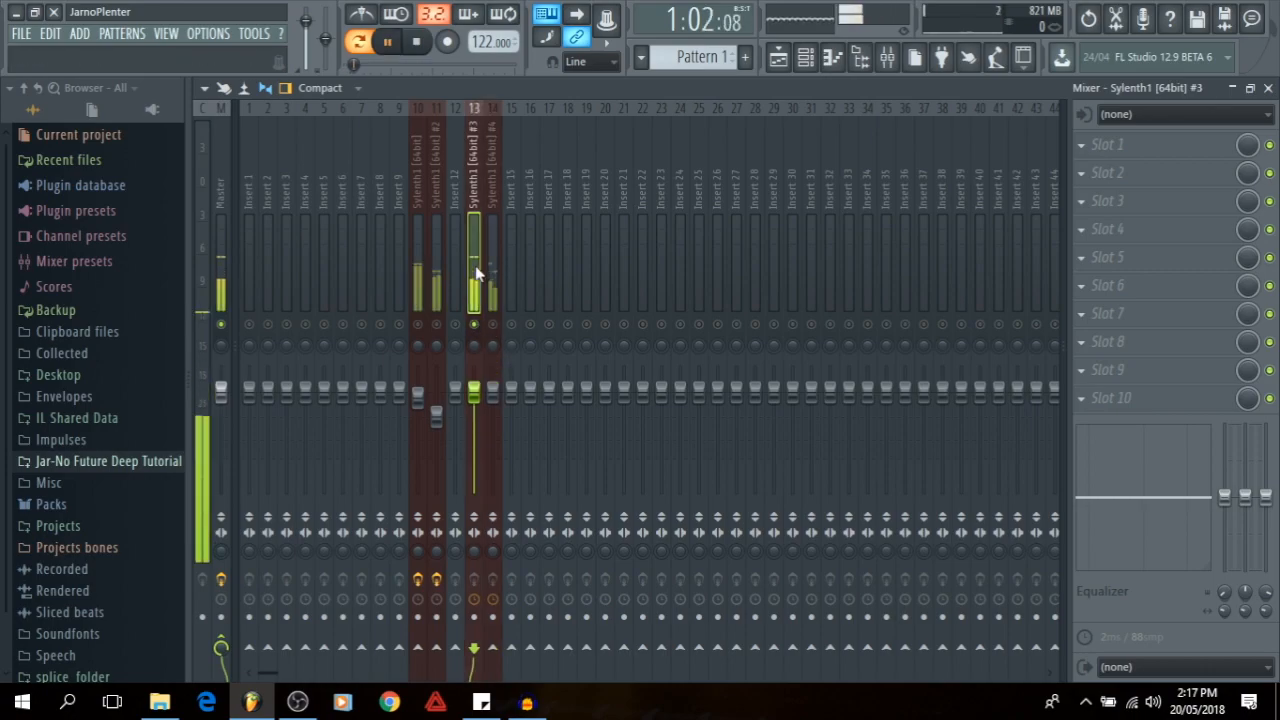
{"action": "key", "text": "space"}
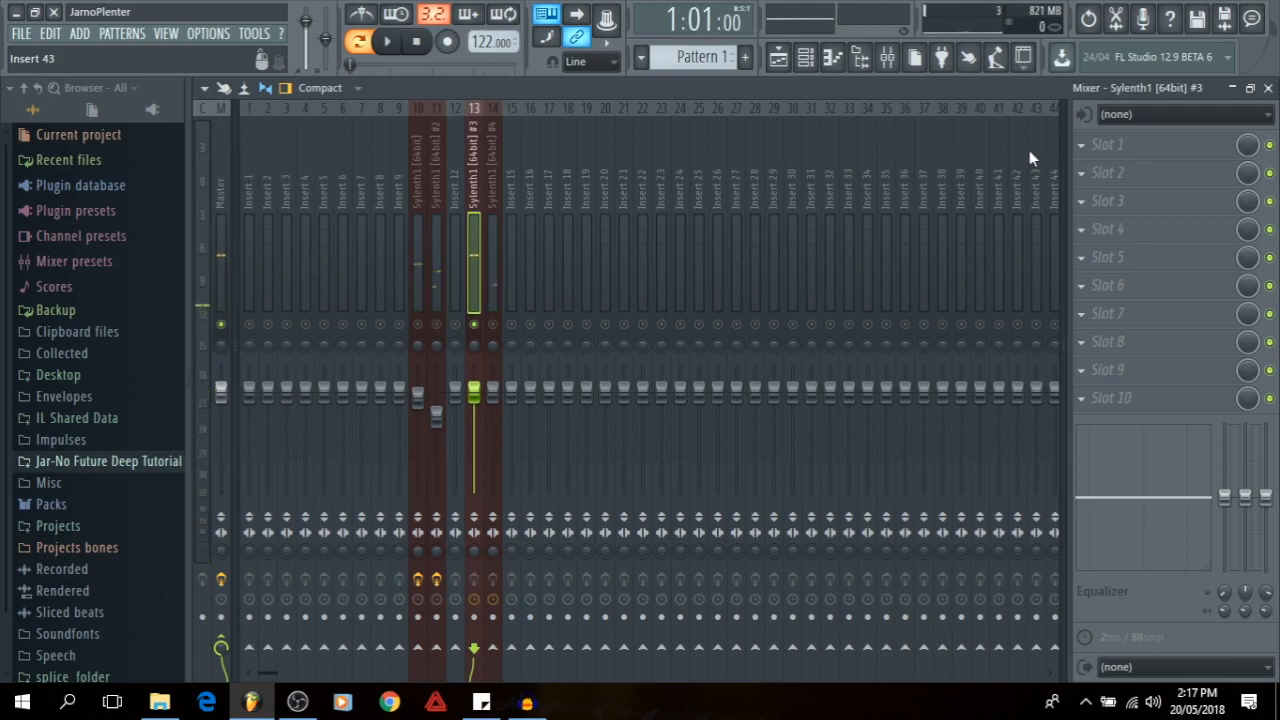
- Load Fruity Parametric EQ 2 in Insert 13's first effect slot and set band 1 to high pass
{"action": "left_click", "coordinate": [1089, 148]}
{"action": "left_click", "coordinate": [886, 110]}
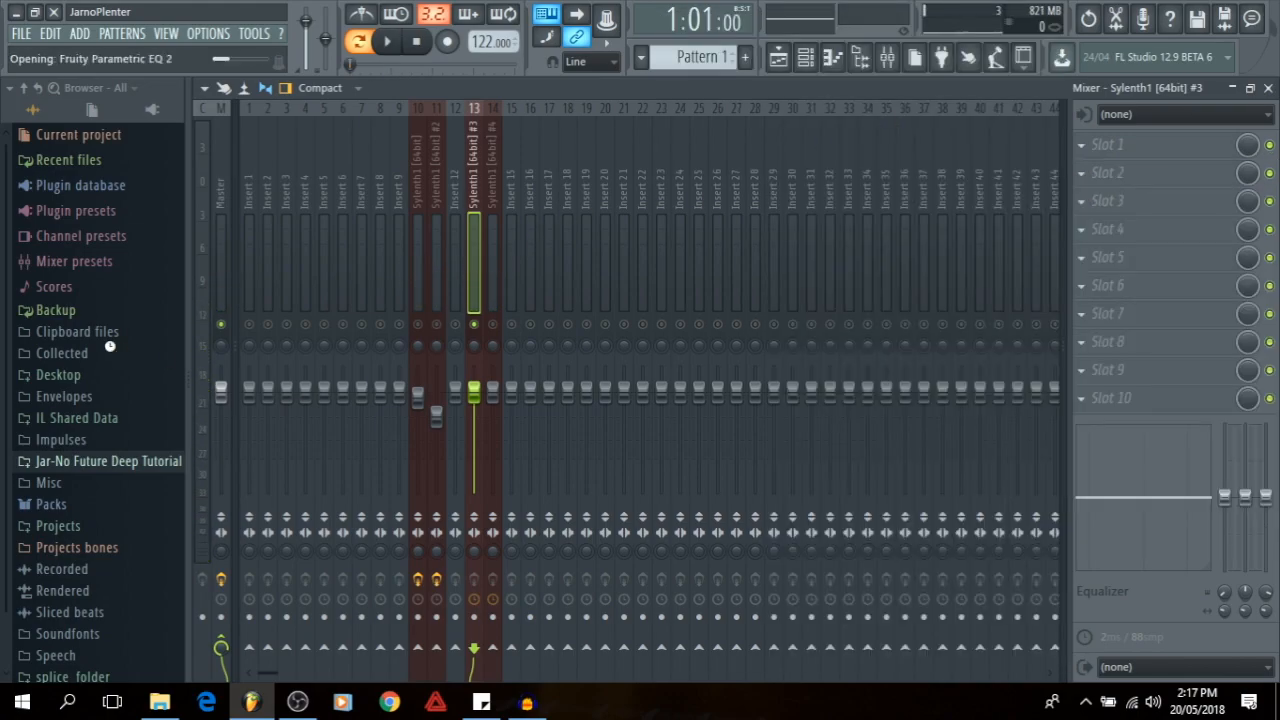
{"action": "right_click", "coordinate": [388, 427]}
{"action": "mouse_move", "coordinate": [423, 491]}
{"action": "left_click", "coordinate": [470, 490]}
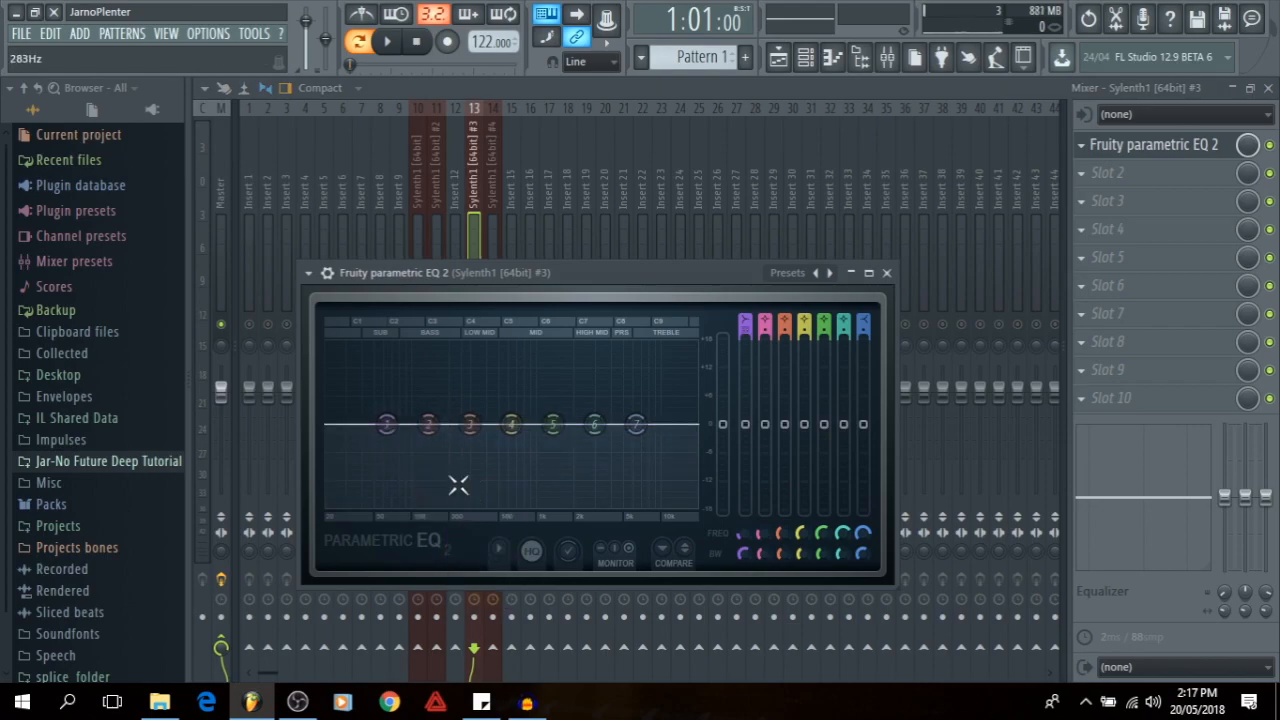
- Move the EQ's high-pass band 1 to just under 200 Hz and give it a steeper slope
{"action": "left_click_drag", "start_coordinate": [388, 427], "coordinate": [446, 506]}
{"action": "right_click", "coordinate": [447, 508]}
{"action": "mouse_move", "coordinate": [478, 558]}
{"action": "left_click", "coordinate": [545, 580]}
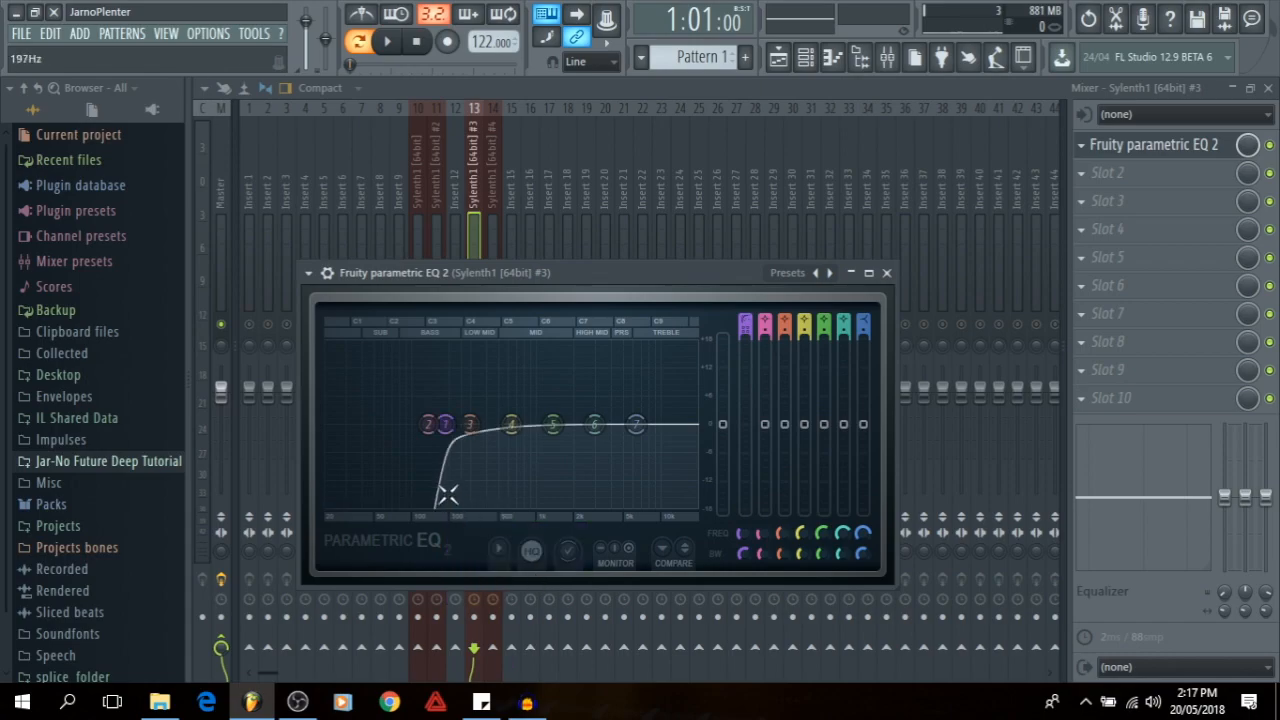
- Lower EQ band 2 slightly and play the first lead to check its frequency spectrum
{"action": "mouse_move", "coordinate": [443, 426]}
{"action": "left_mouse_down"}
{"action": "mouse_move", "coordinate": [420, 423]}
{"action": "mouse_move", "coordinate": [442, 424]}
{"action": "mouse_move", "coordinate": [422, 437]}
{"action": "left_mouse_up"}
{"action": "key", "text": "space"}
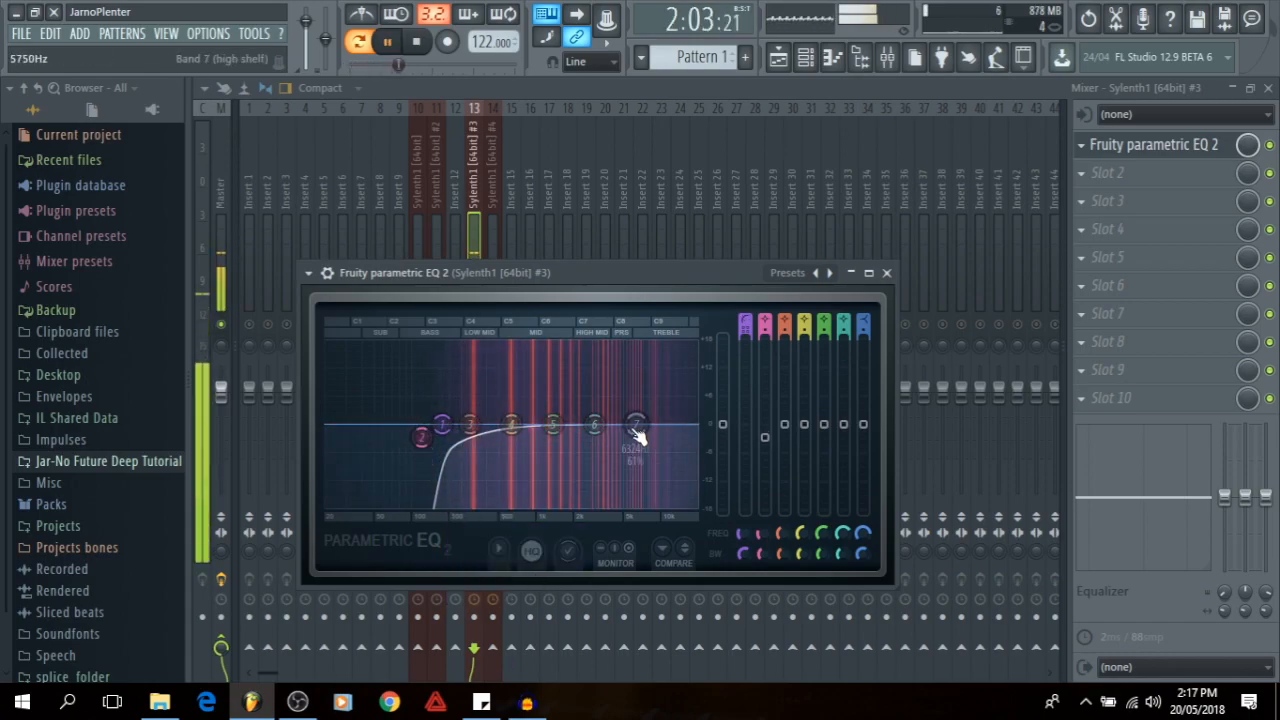
{"action": "key", "text": "space"}
- Set EQ band 7 to a steep low pass just above 10 kHz and boost bands 5 and 6 slightly
{"action": "right_click", "coordinate": [633, 431]}
{"action": "mouse_move", "coordinate": [675, 492]}
{"action": "left_click", "coordinate": [724, 492]}
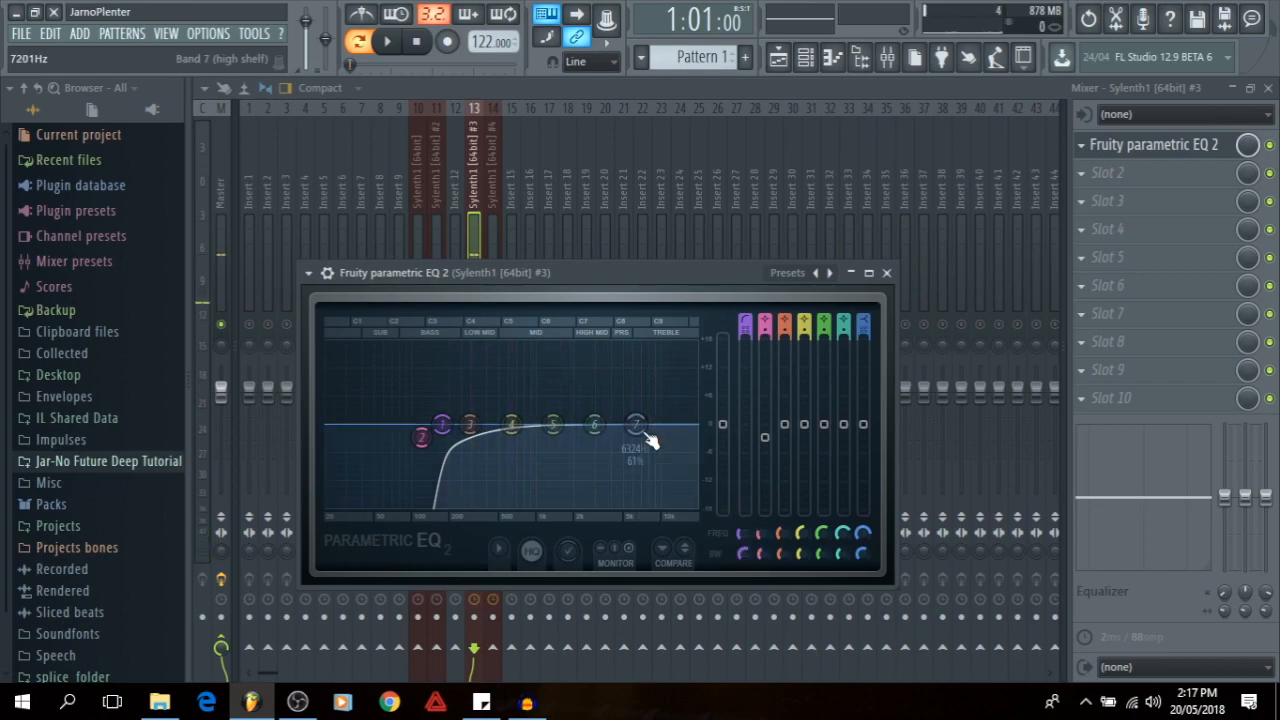
{"action": "left_click_drag", "start_coordinate": [636, 424], "coordinate": [695, 505]}
{"action": "left_click_drag", "start_coordinate": [594, 424], "coordinate": [643, 415]}
{"action": "left_click_drag", "start_coordinate": [688, 501], "coordinate": [657, 443]}
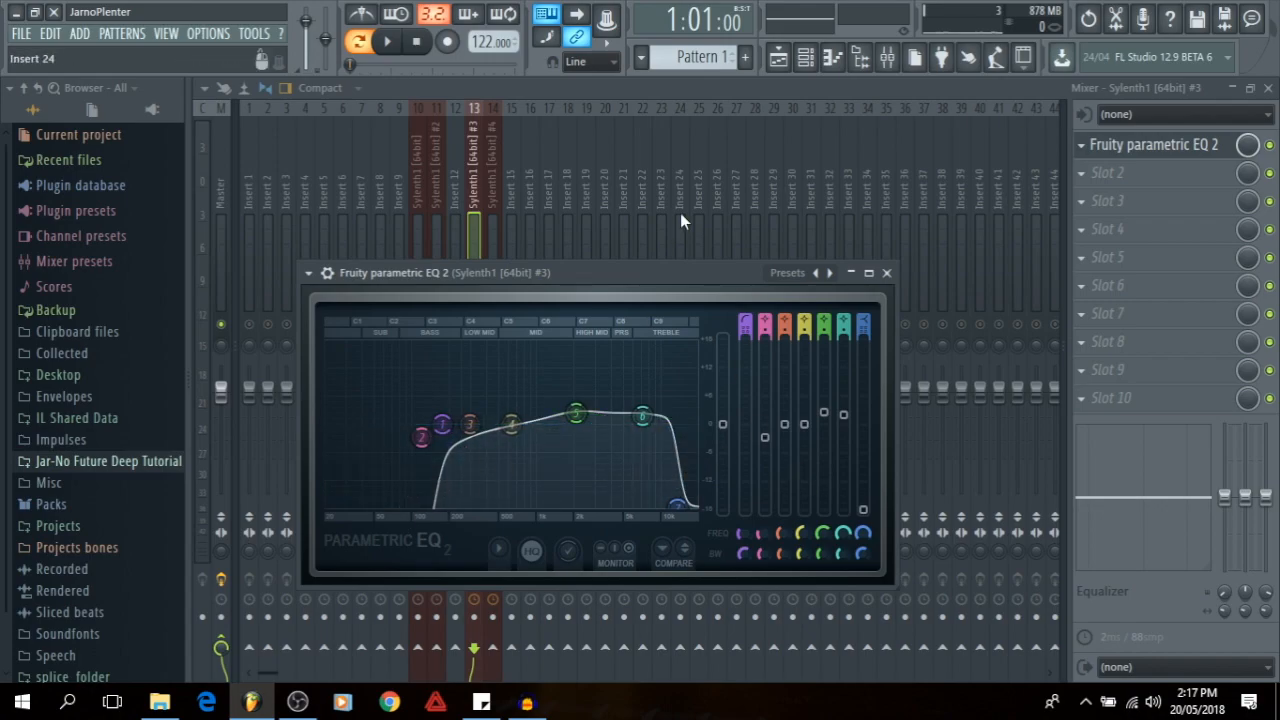
- Listen to the equalized first lead and lower the EQ's main level slightly
{"action": "key", "text": "space"}
{"action": "key", "text": "space"}
{"action": "left_click_drag", "start_coordinate": [722, 428], "coordinate": [722, 436]}
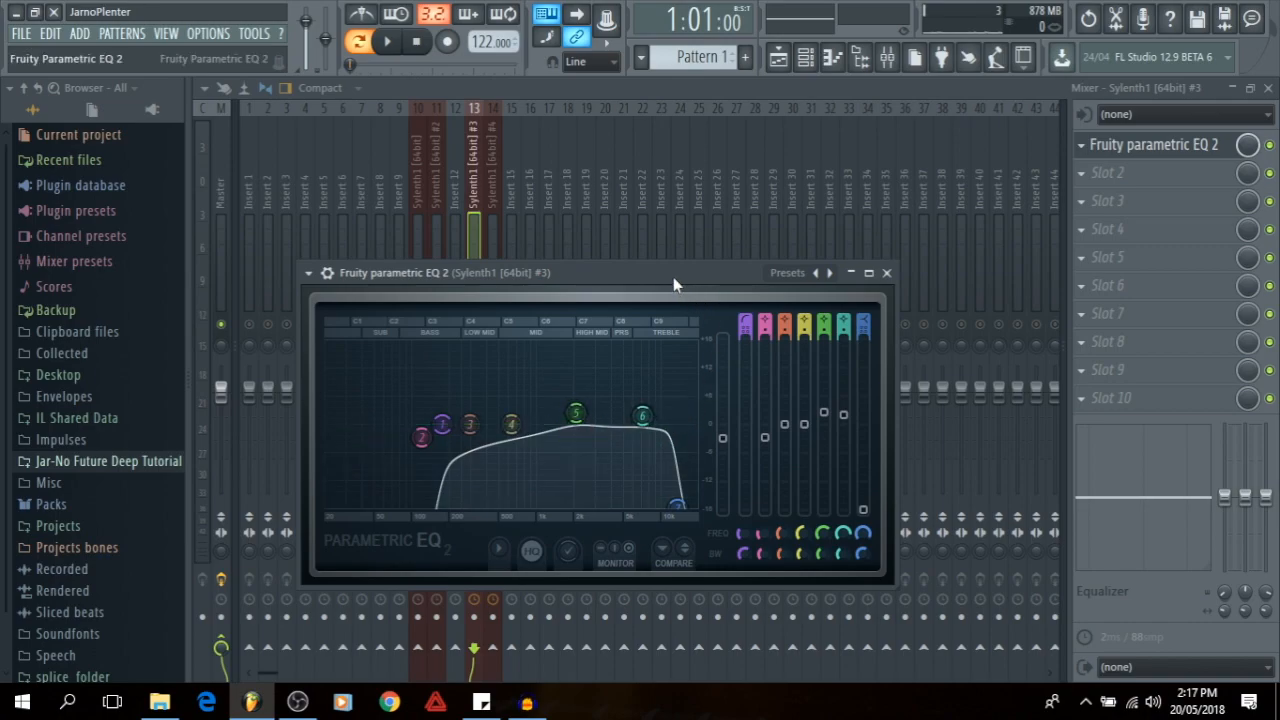
- Raise the high-pass band's frequency slightly while the first lead plays, and close the EQ
{"action": "key", "text": "space"}
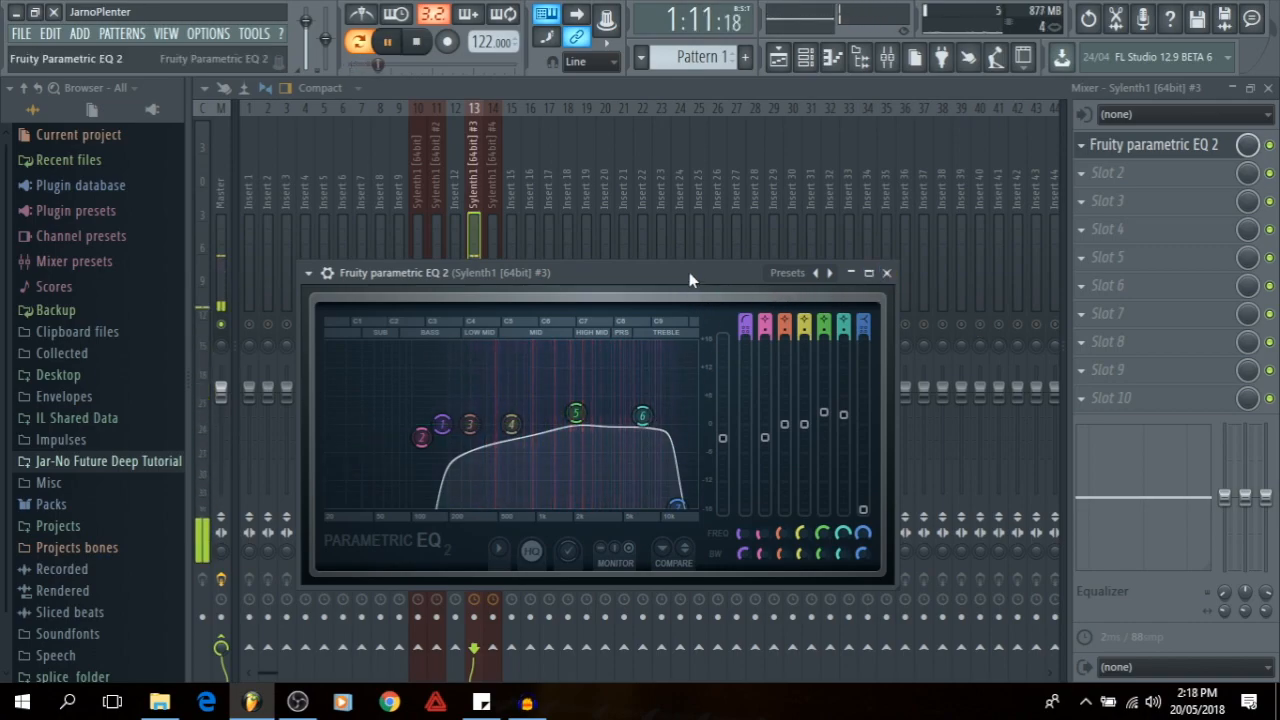
{"action": "mouse_move", "coordinate": [441, 423]}
{"action": "left_mouse_down"}
{"action": "mouse_move", "coordinate": [403, 424]}
{"action": "mouse_move", "coordinate": [423, 424]}
{"action": "mouse_move", "coordinate": [420, 437]}
{"action": "mouse_move", "coordinate": [460, 427]}
{"action": "left_mouse_up"}
{"action": "key", "text": "space"}
{"action": "left_click", "coordinate": [886, 272]}
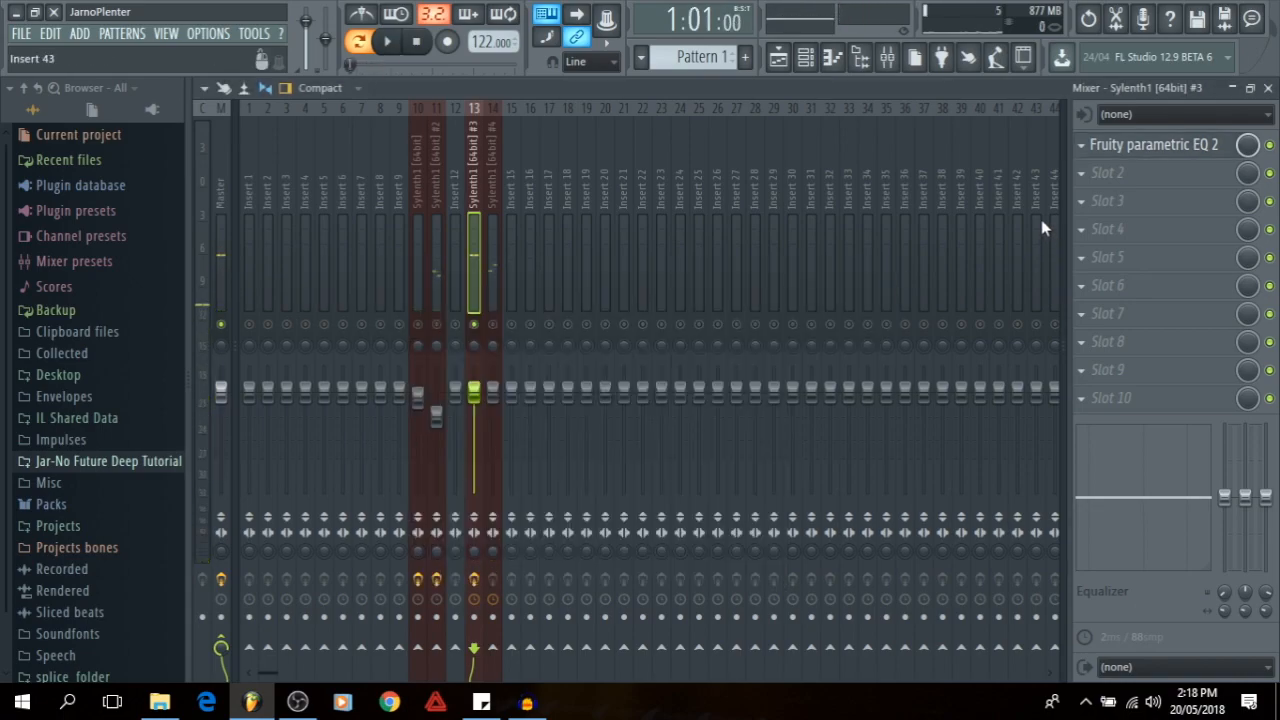
- Insert Fruity Delay 3 on the first lead, choose the ping pong model, raise the pan, and reduce the input wet and feedback levels
{"action": "left_click", "coordinate": [1096, 181]}
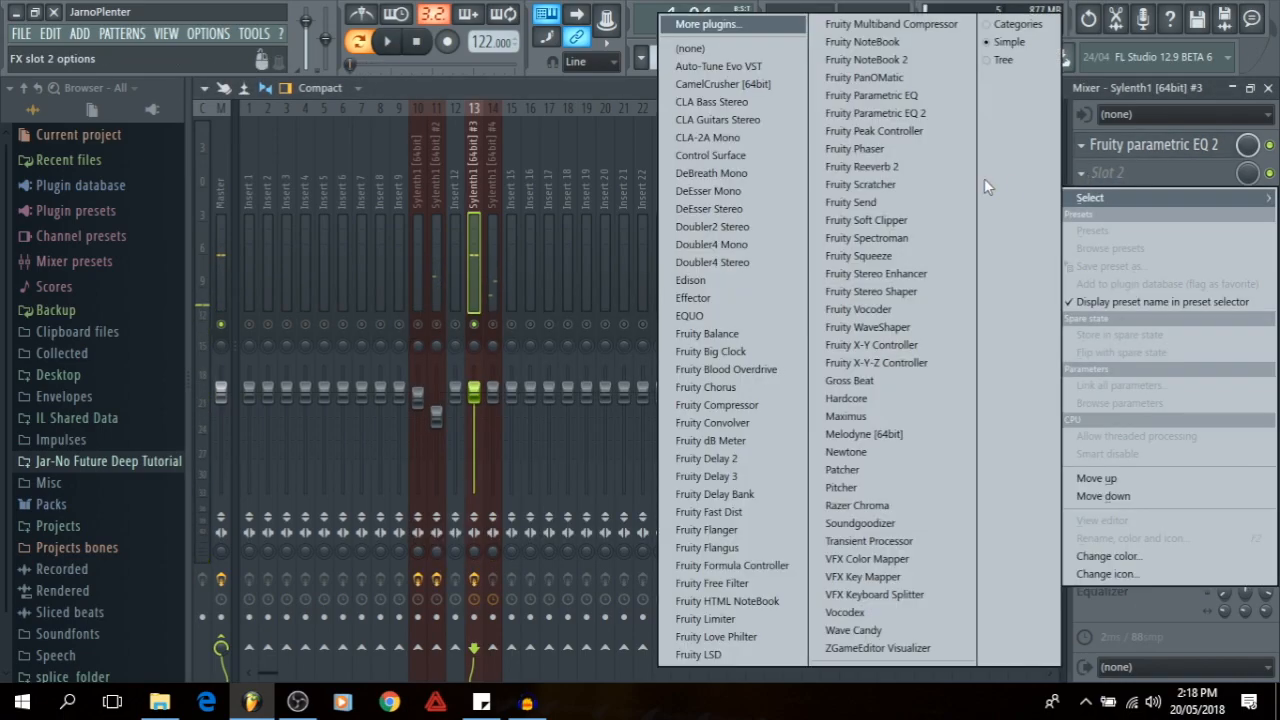
{"action": "left_click", "coordinate": [710, 477]}
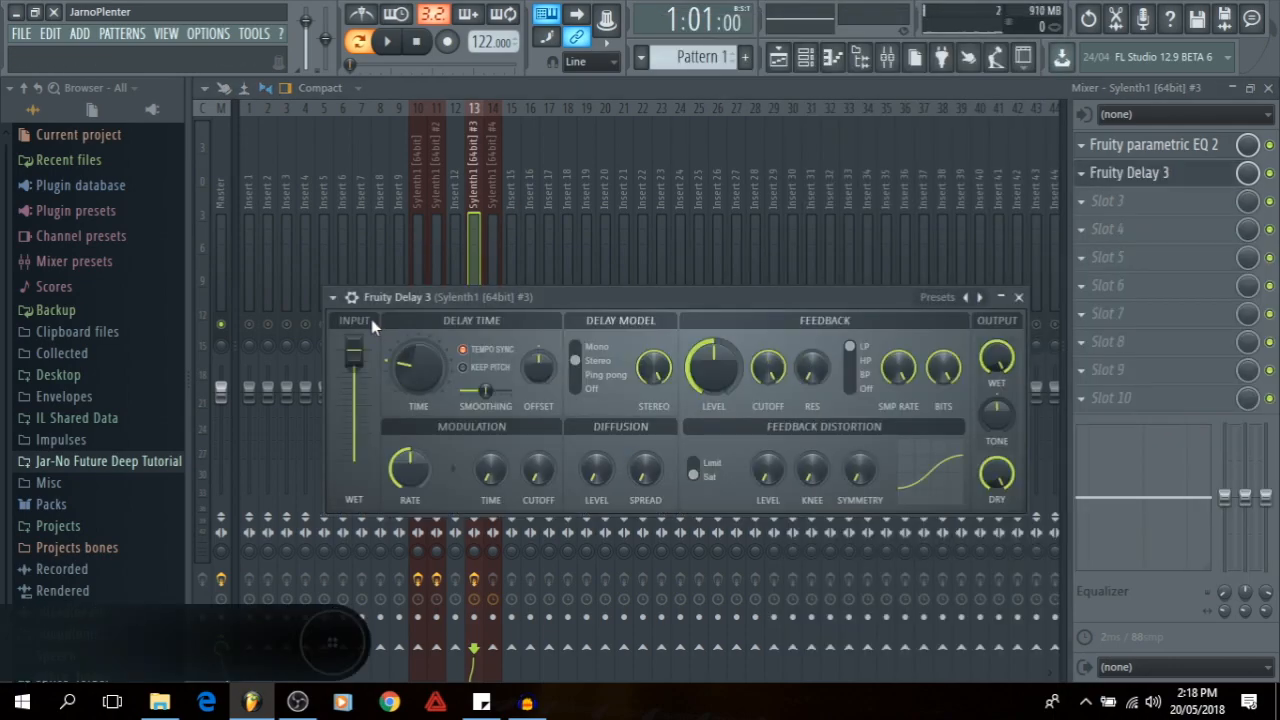
{"action": "left_click_drag", "start_coordinate": [591, 301], "coordinate": [553, 200]}
{"action": "left_click_drag", "start_coordinate": [300, 248], "coordinate": [300, 308]}
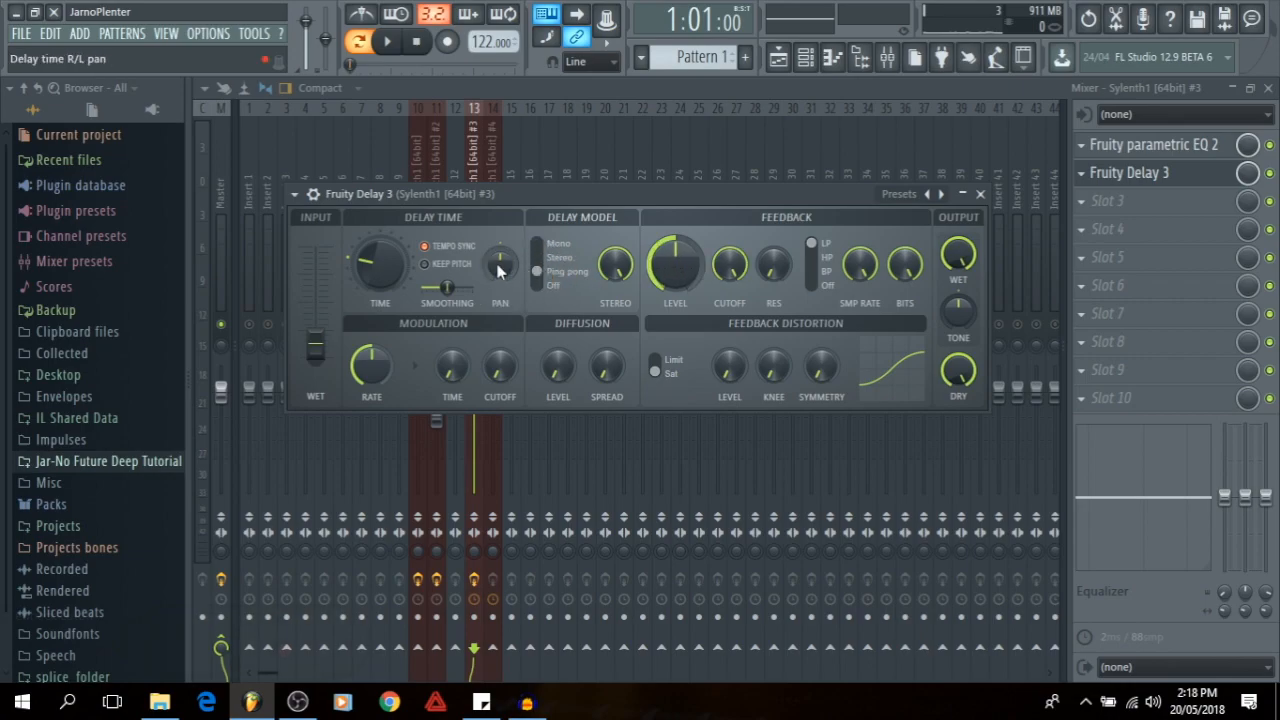
{"action": "left_click_drag", "start_coordinate": [500, 263], "coordinate": [500, 220]}
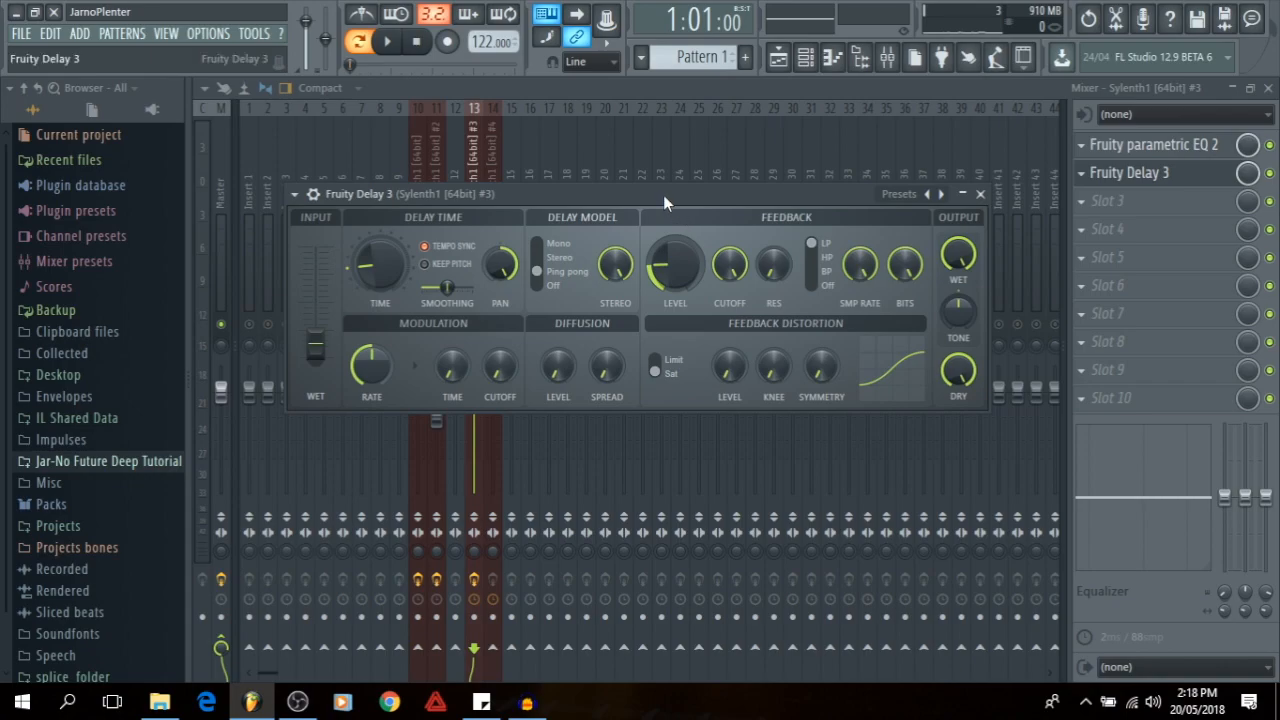
- Audition the delay, set its feedback filter to LP with a cutoff of about 1.4 kHz, and close it
{"action": "key", "text": "space"}
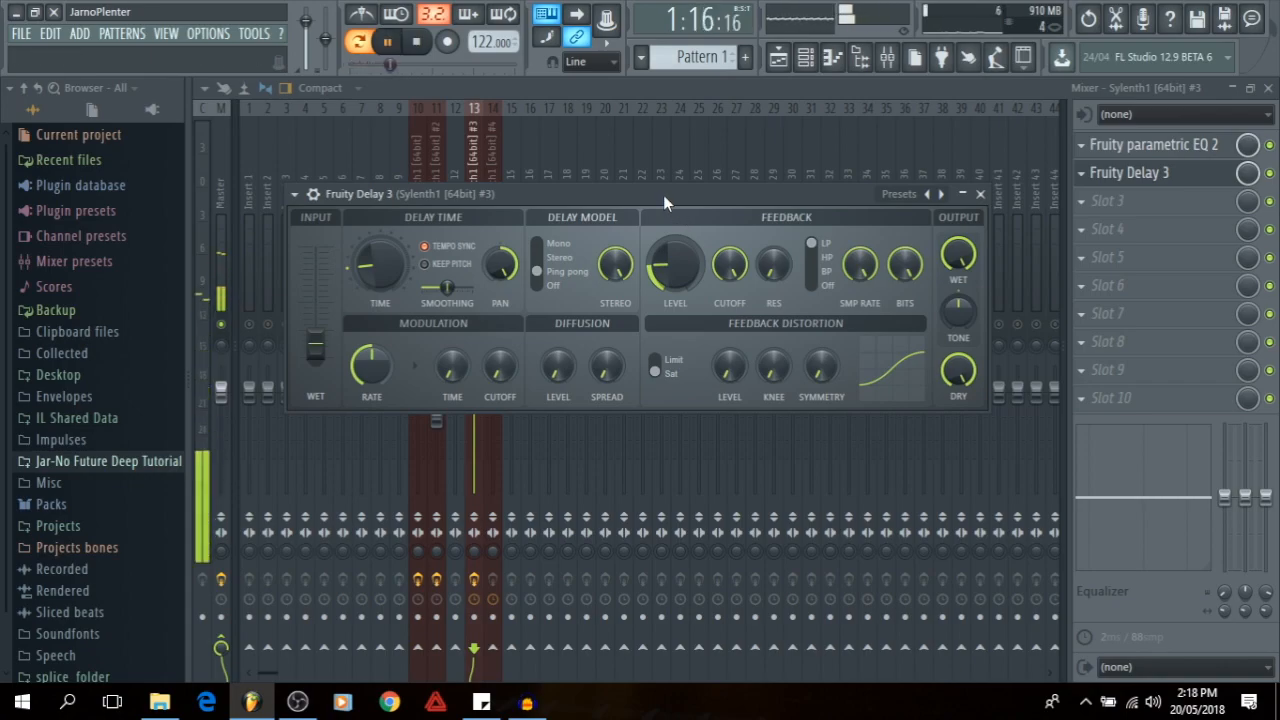
{"action": "key", "text": "space"}
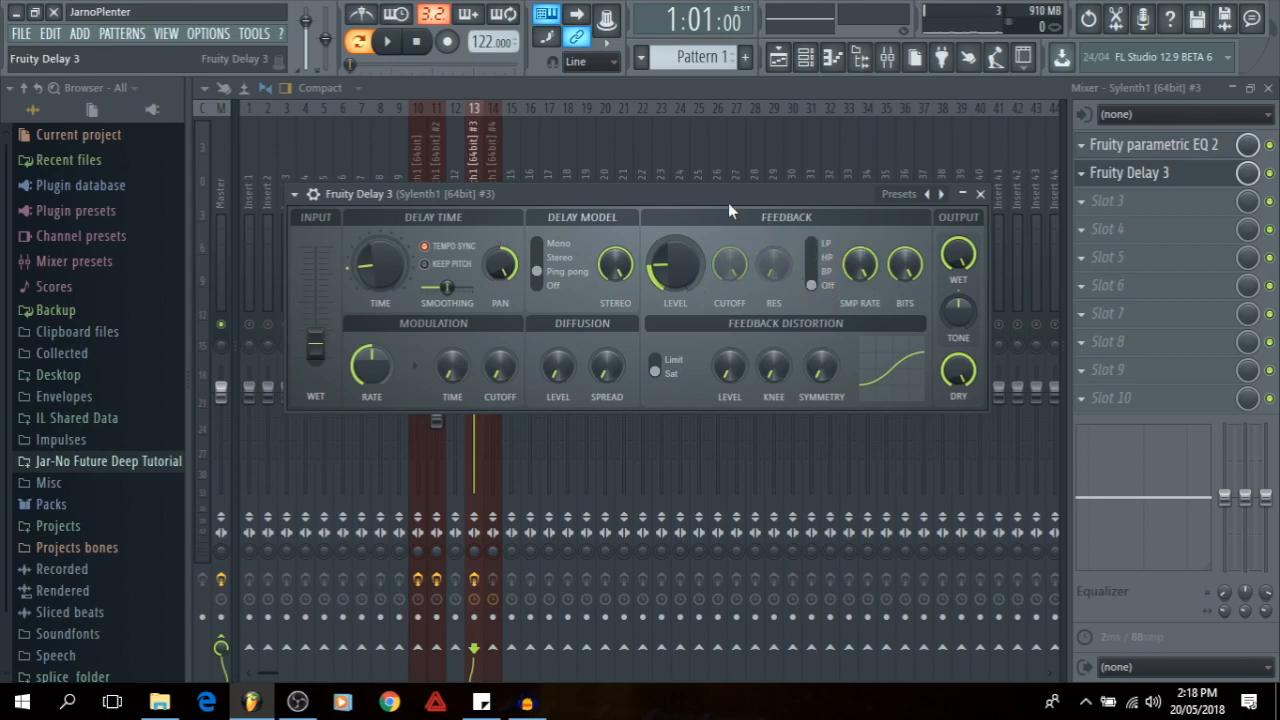
{"action": "left_click", "coordinate": [825, 245]}
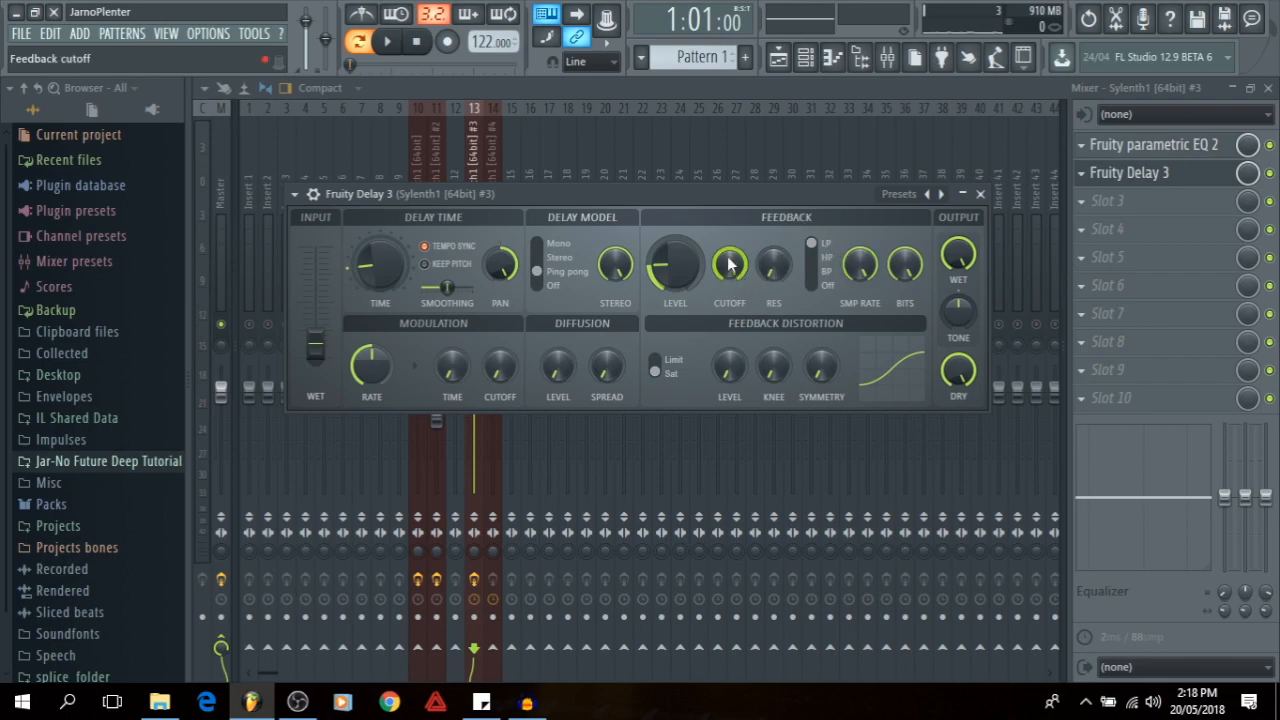
{"action": "left_click_drag", "start_coordinate": [730, 265], "coordinate": [730, 272]}
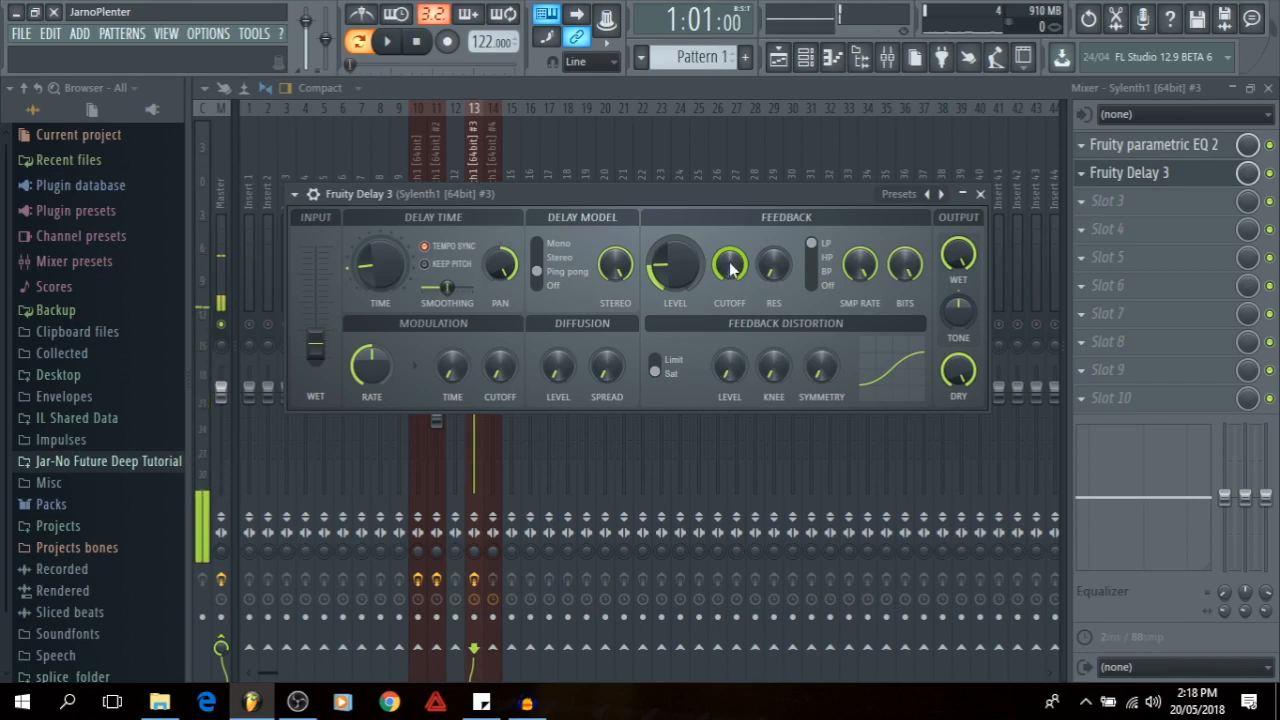
{"action": "left_click_drag", "start_coordinate": [730, 265], "coordinate": [731, 268]}
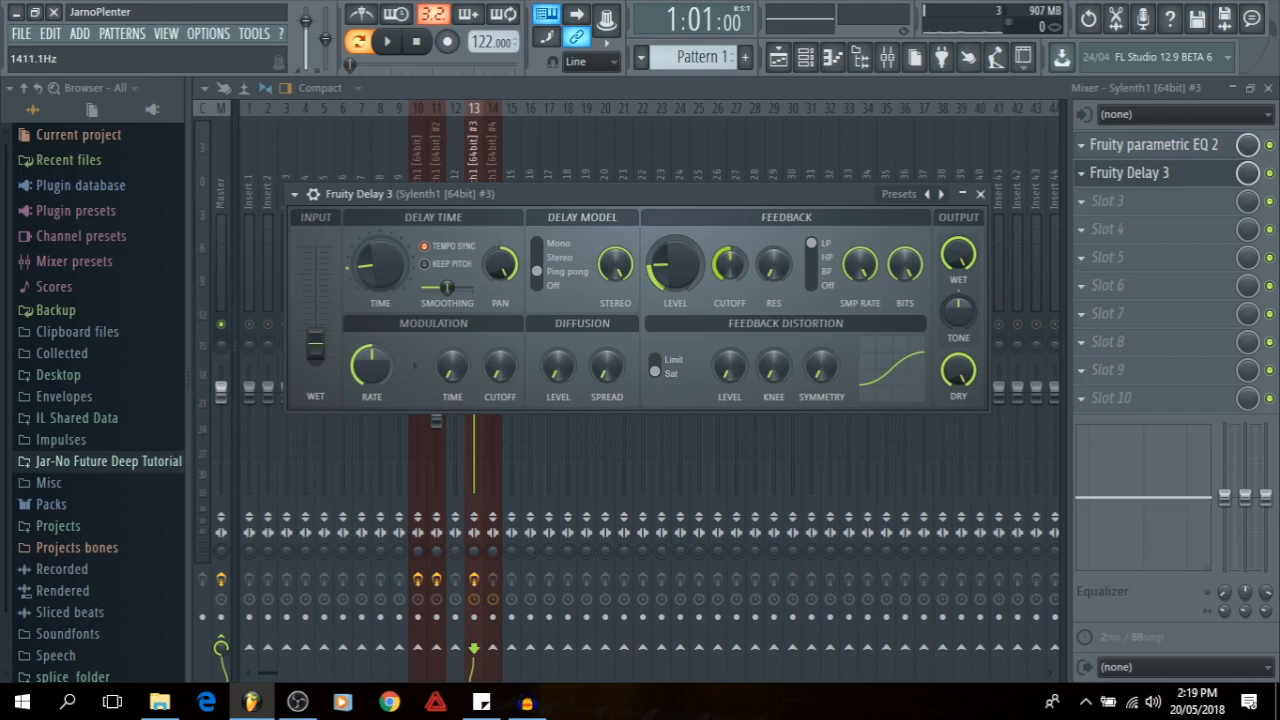
{"action": "key", "text": "space"}
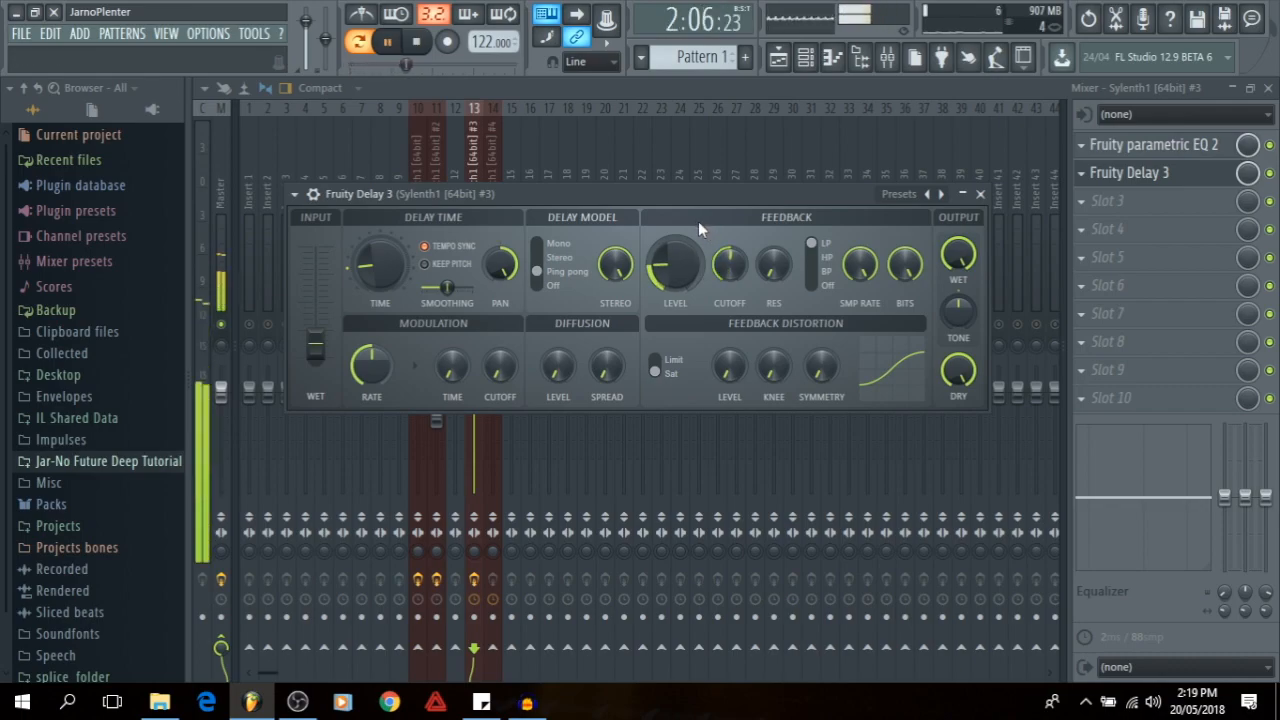
{"action": "left_click", "coordinate": [980, 194]}
{"action": "key", "text": "space"}
- Insert Fruity Reeverb 2 on the first lead, raise the damping and lower the wet level to 16%
{"action": "left_click", "coordinate": [1081, 204]}
{"action": "left_click", "coordinate": [916, 167]}
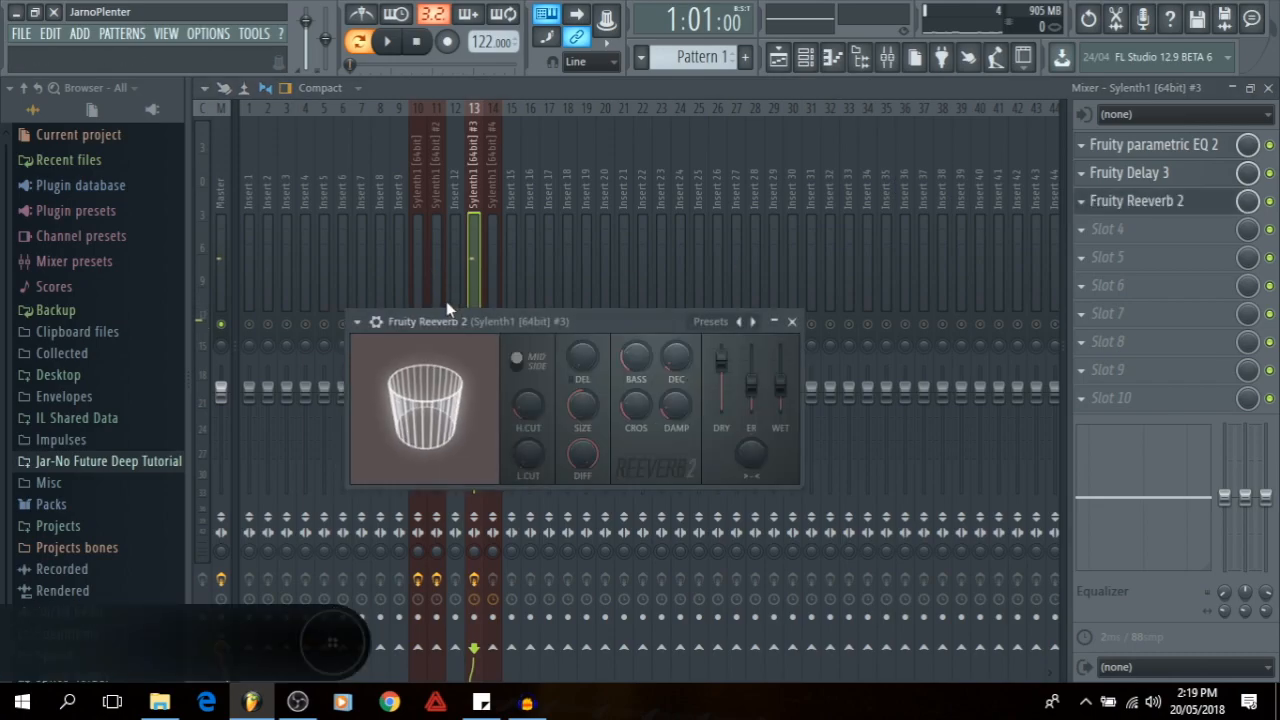
{"action": "left_click_drag", "start_coordinate": [516, 370], "coordinate": [507, 284]}
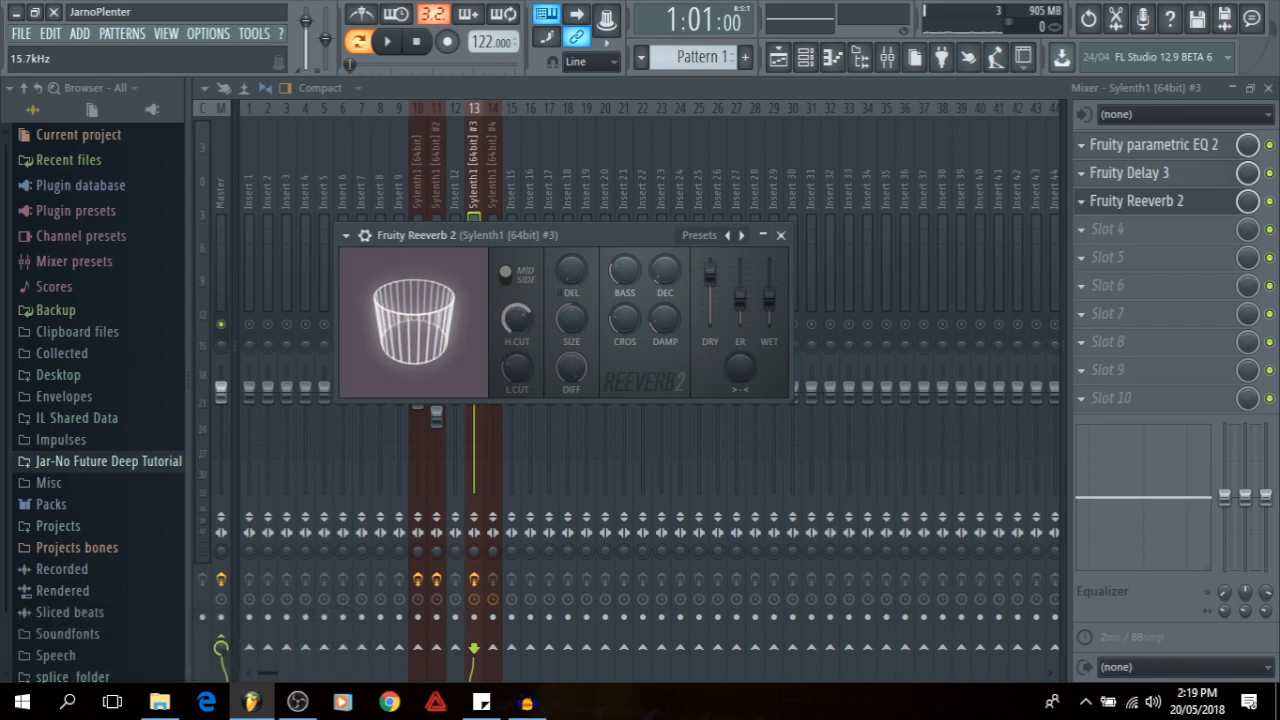
{"action": "left_click_drag", "start_coordinate": [669, 321], "coordinate": [665, 261]}
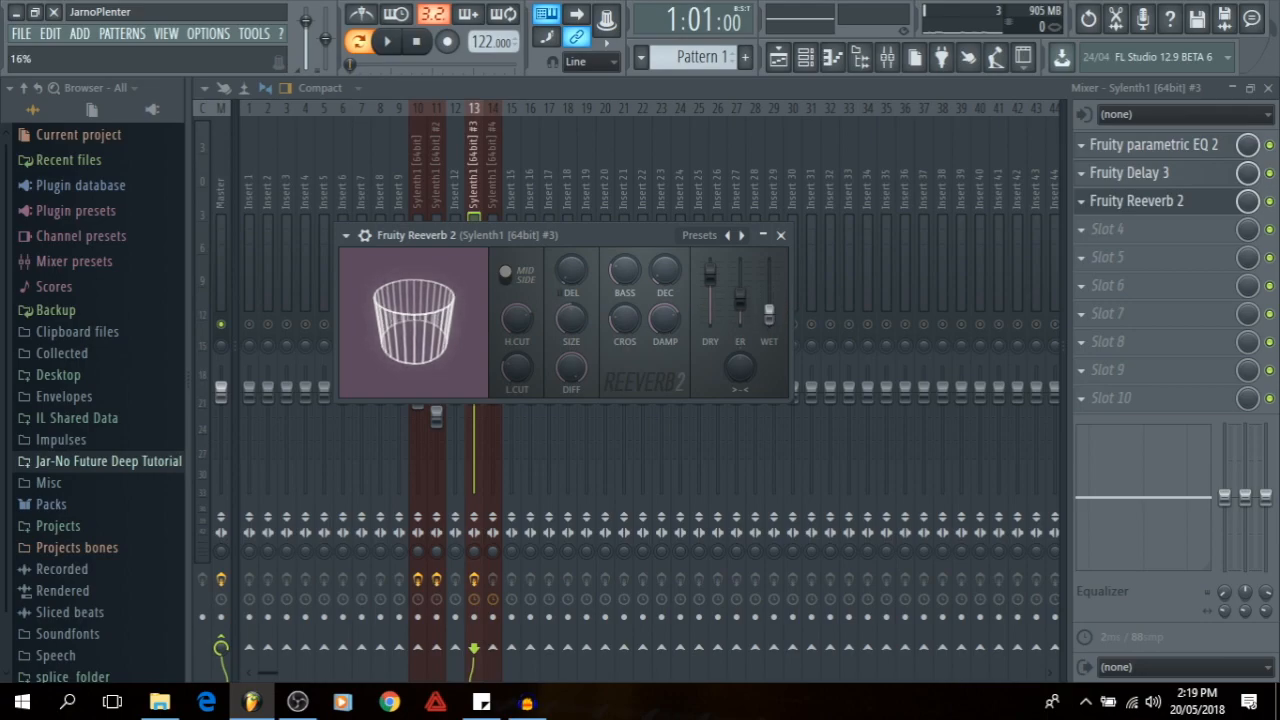
{"action": "left_click_drag", "start_coordinate": [740, 300], "coordinate": [740, 296]}
- Listen to the reverb, set its high cut to about 11.6 kHz, and close it
{"action": "key", "text": "space"}
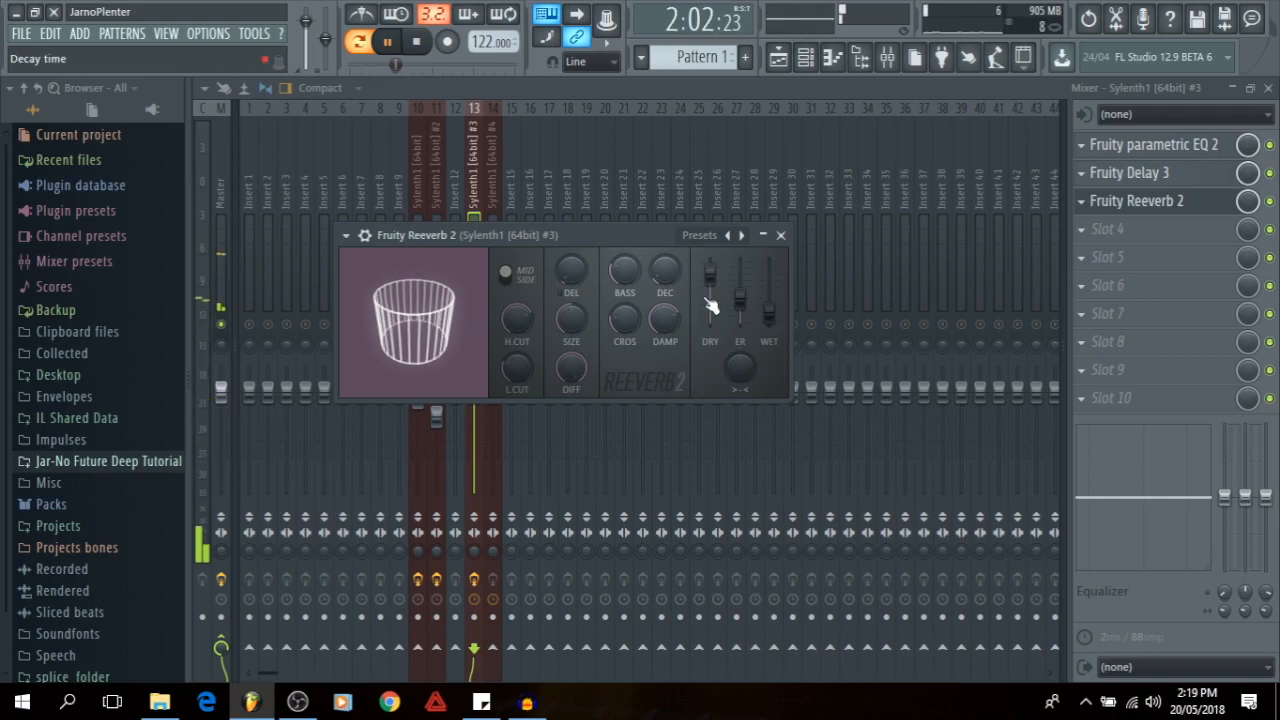
{"action": "key", "text": "space"}
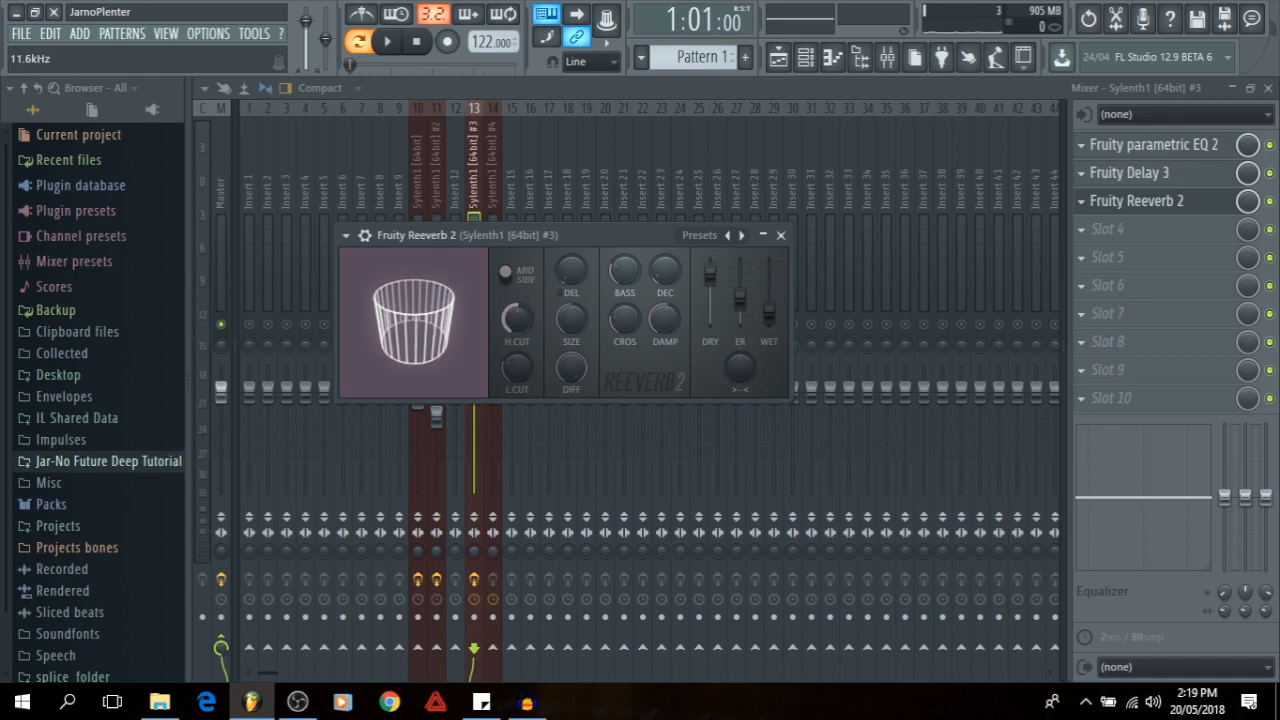
{"action": "key", "text": "space"}
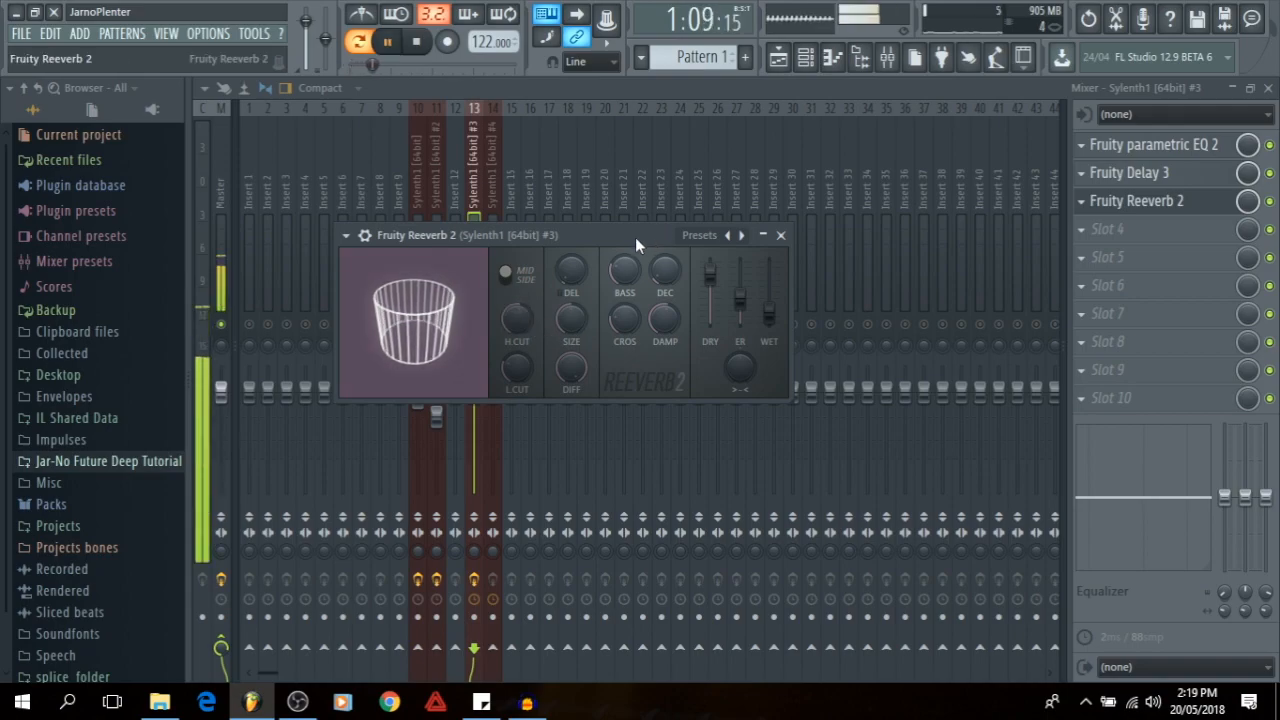
{"action": "key", "text": "space"}
{"action": "left_click", "coordinate": [781, 236]}
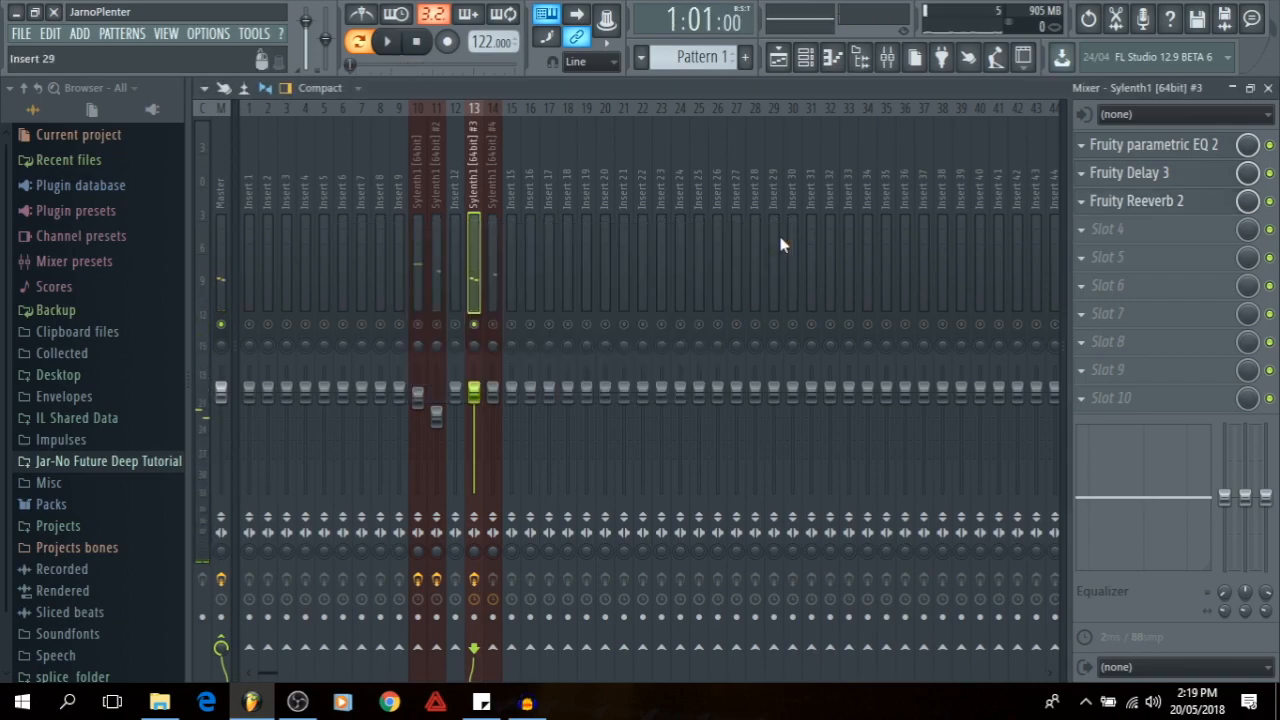
- Insert Fruity Stereo Shaper on the first lead and move it directly after the EQ, ahead of the delay
{"action": "left_click", "coordinate": [1088, 232]}
{"action": "left_click", "coordinate": [886, 302]}
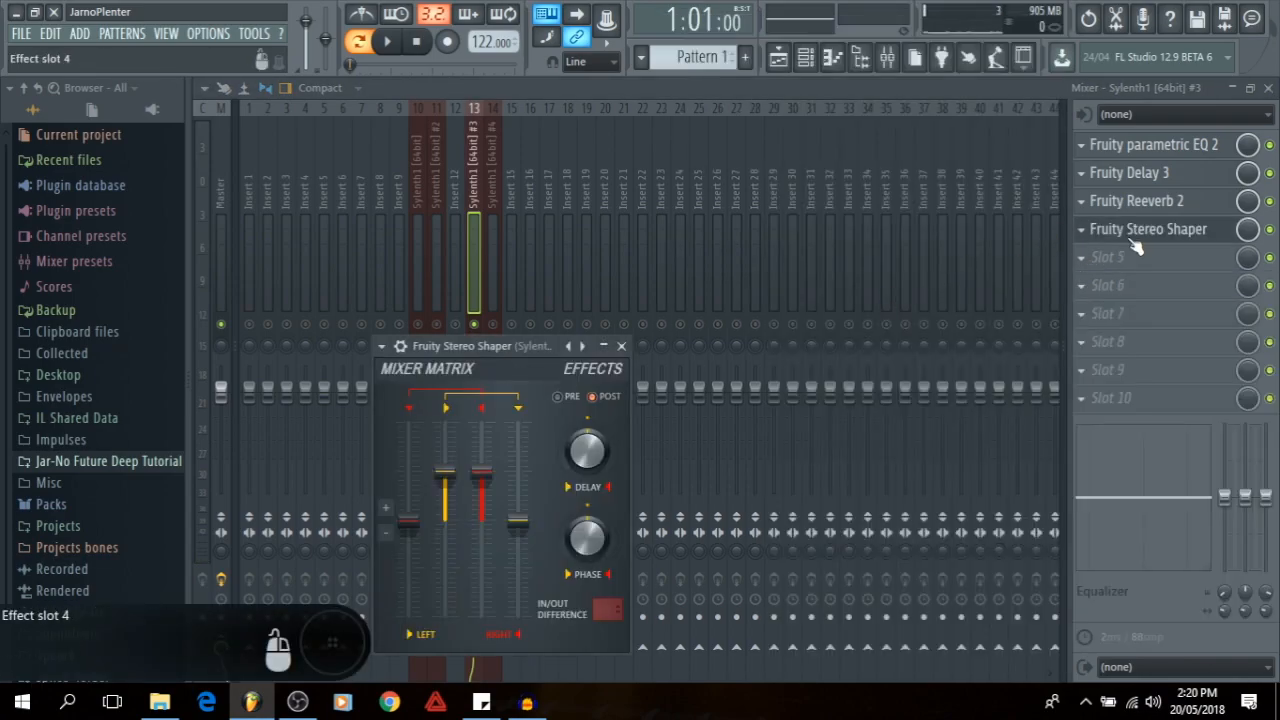
{"action": "left_click_drag", "start_coordinate": [1130, 240], "coordinate": [1131, 176]}
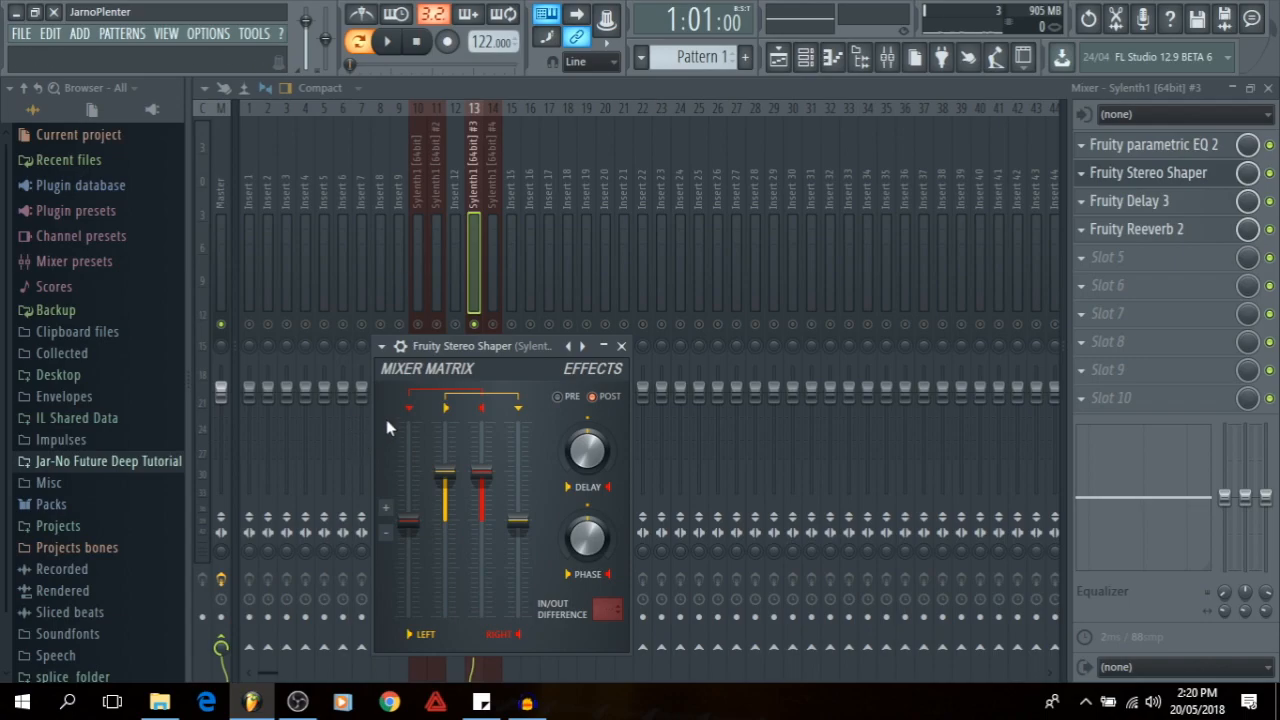
- Load the Stereoize 3 preset in the Stereo Shaper, audition the widened lead, and close the plugin
{"action": "left_click", "coordinate": [383, 347]}
{"action": "mouse_move", "coordinate": [420, 311]}
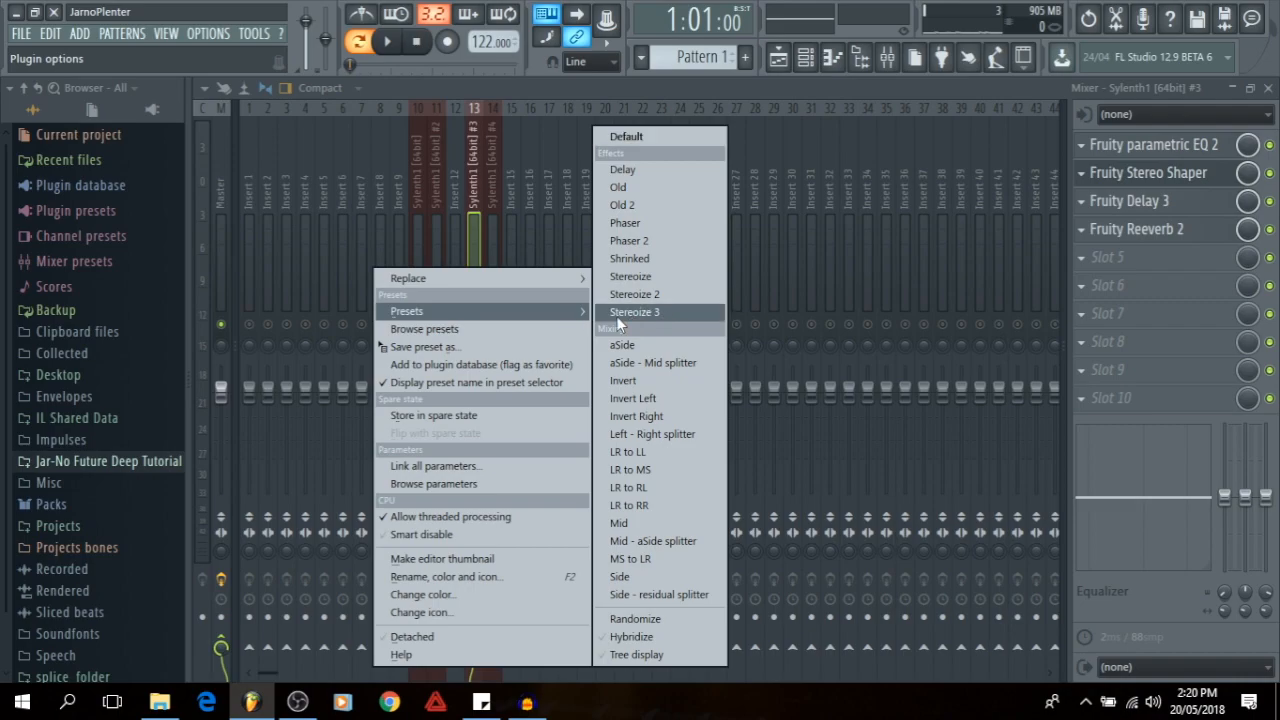
{"action": "left_click", "coordinate": [638, 312]}
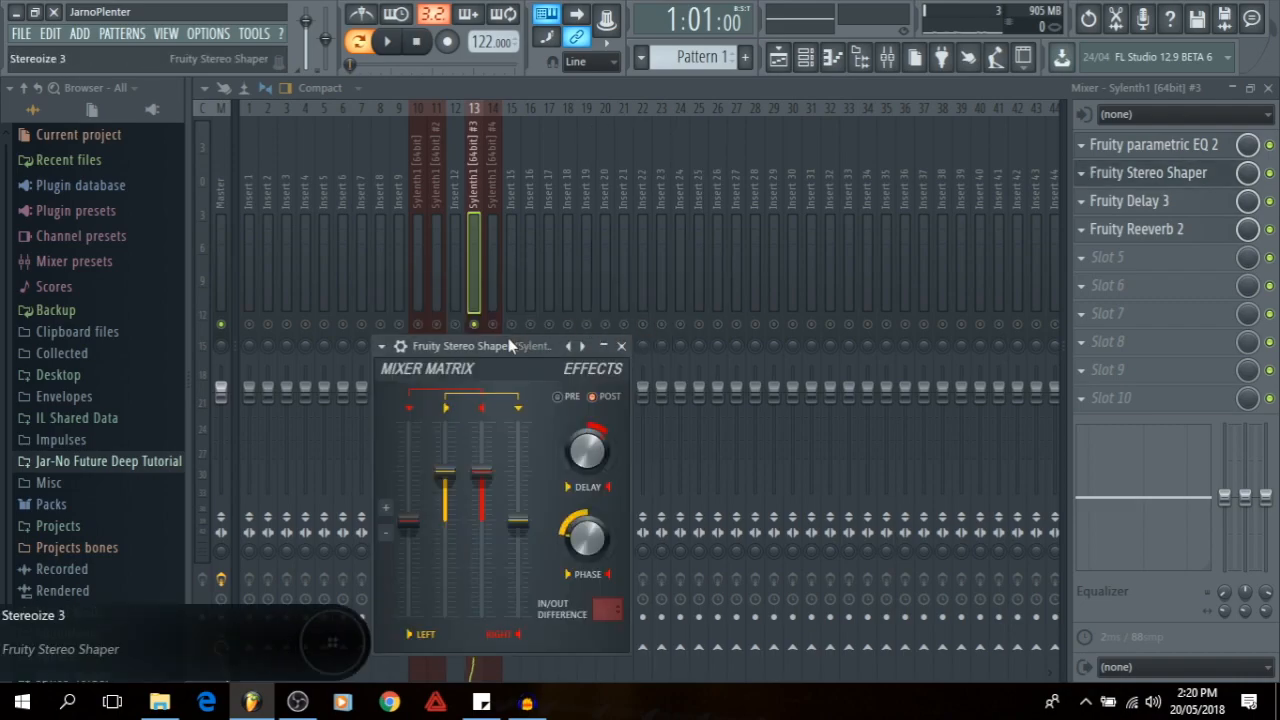
{"action": "key", "text": "space"}
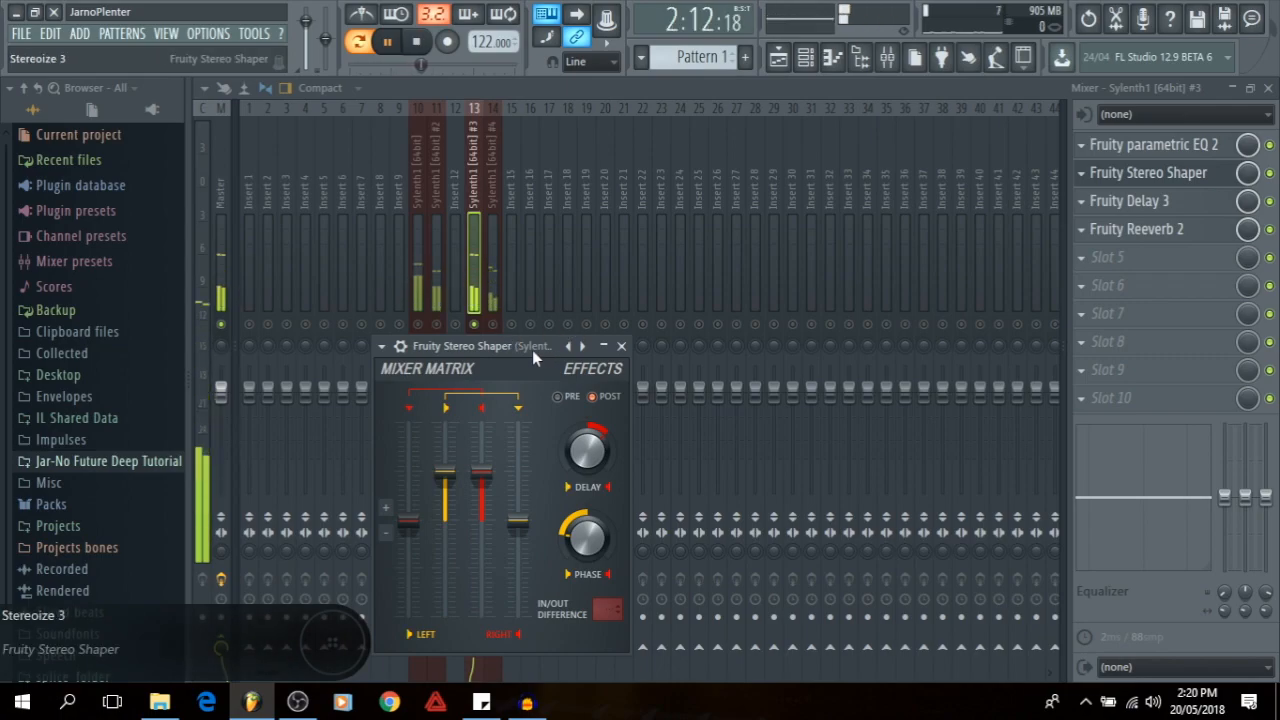
{"action": "key", "text": "space"}
{"action": "left_click", "coordinate": [621, 347]}
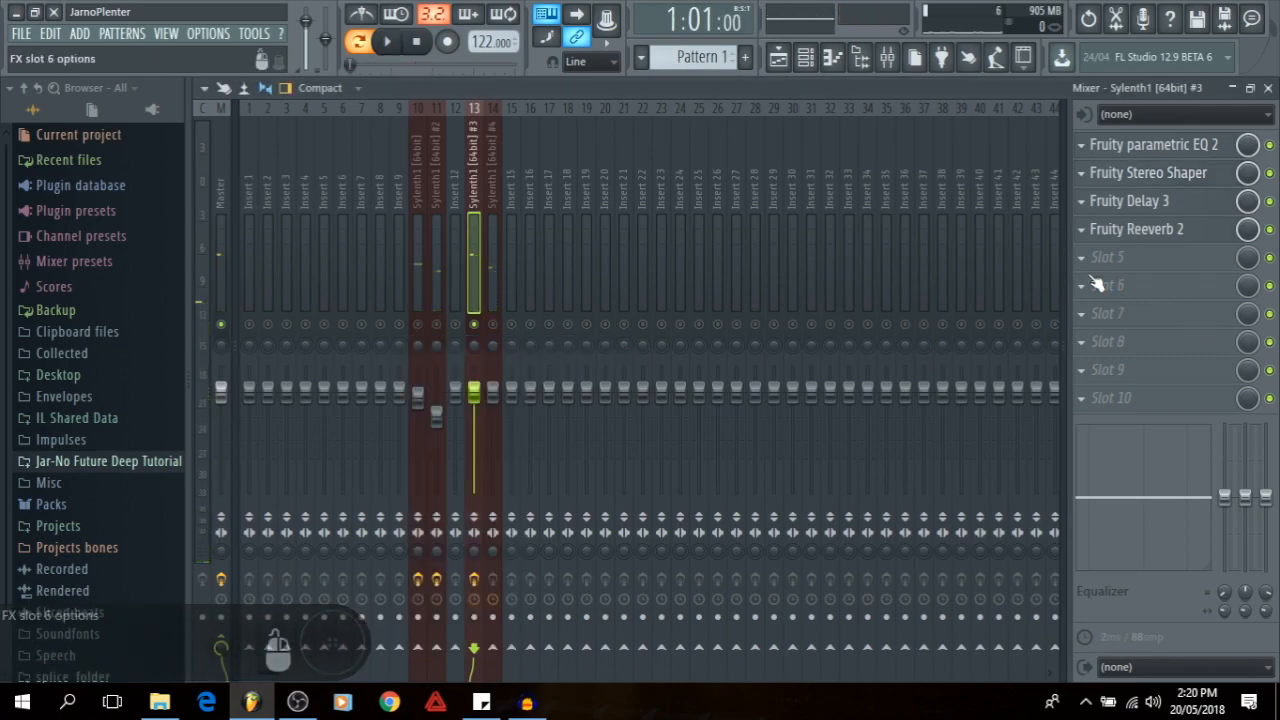
- Insert Fruity Limiter on the first lead, lower its ceiling during playback, and reduce the track's mixer volume slightly
{"action": "left_click", "coordinate": [1084, 259]}
{"action": "mouse_move", "coordinate": [1092, 279]}
{"action": "left_click", "coordinate": [737, 619]}
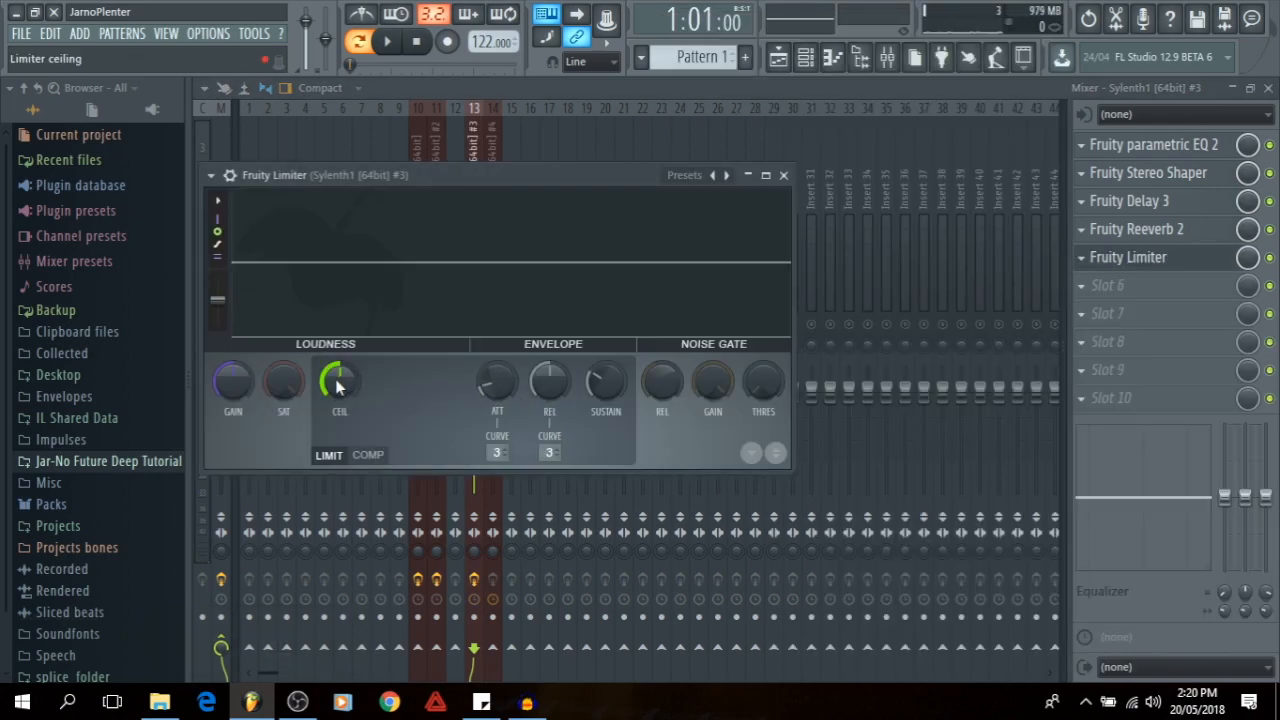
{"action": "key", "text": "space"}
{"action": "left_click_drag", "start_coordinate": [337, 387], "coordinate": [337, 431]}
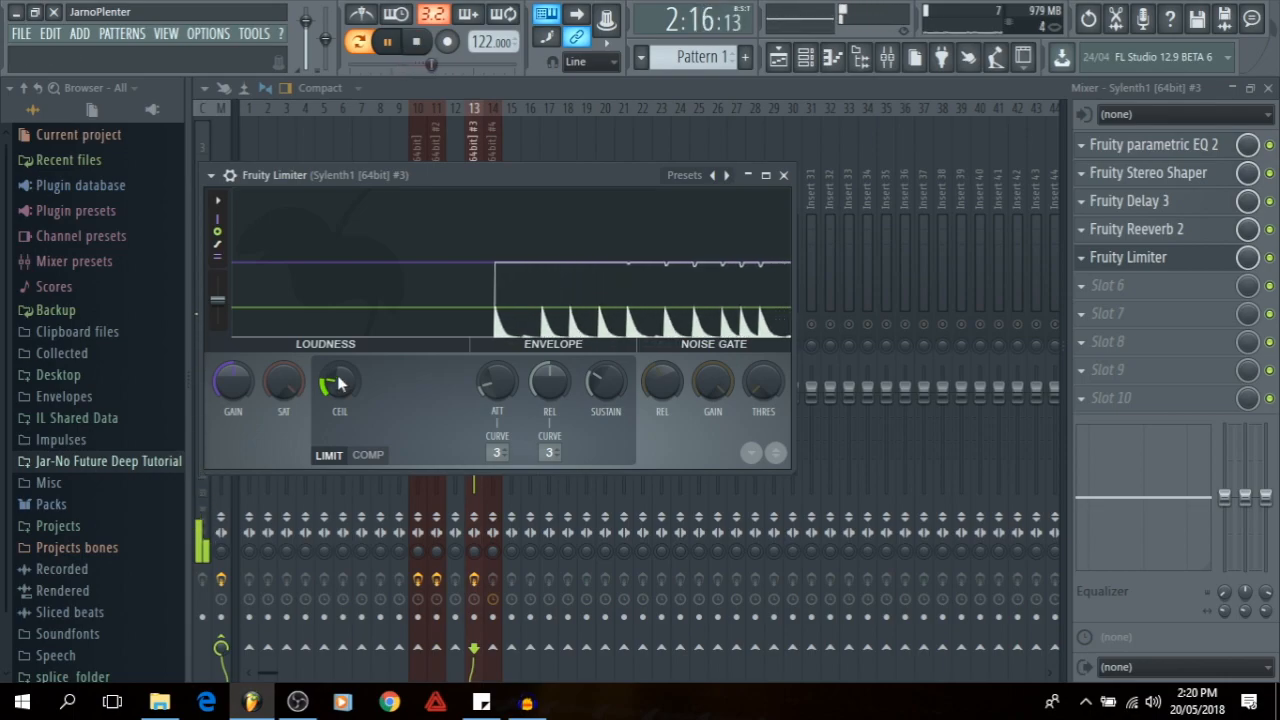
{"action": "left_click", "coordinate": [783, 175]}
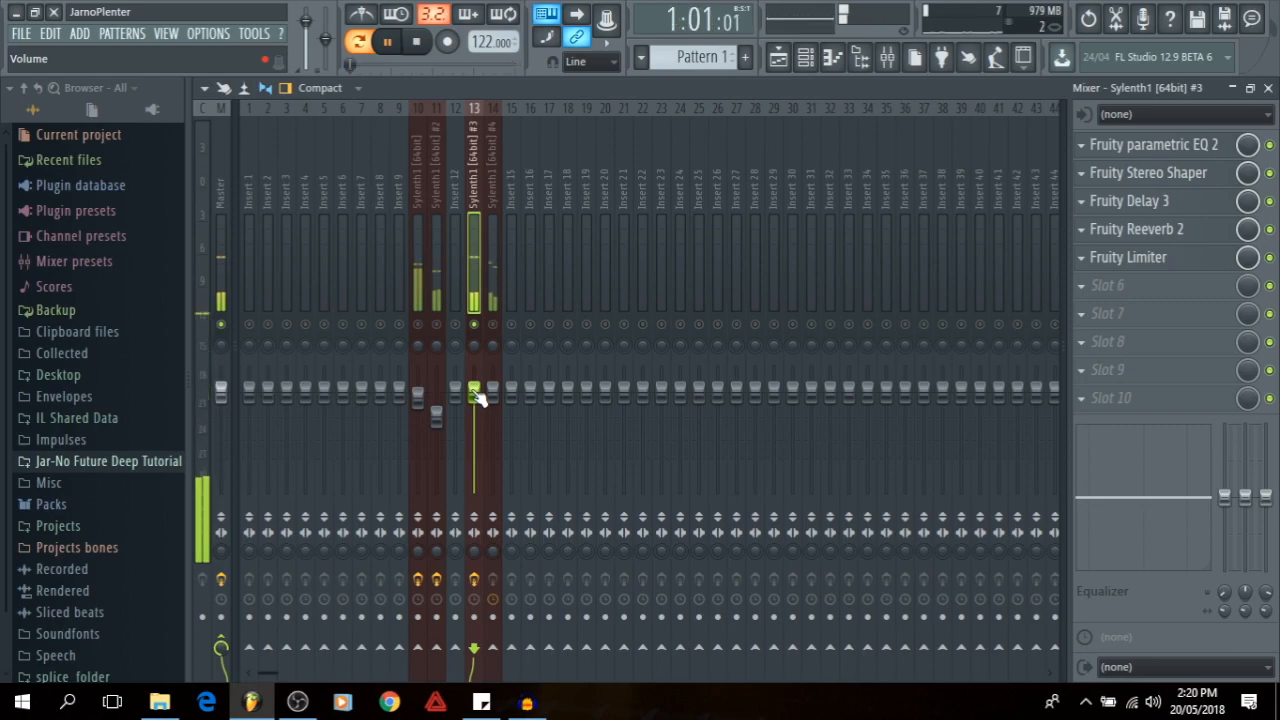
{"action": "left_click_drag", "start_coordinate": [478, 397], "coordinate": [478, 406]}
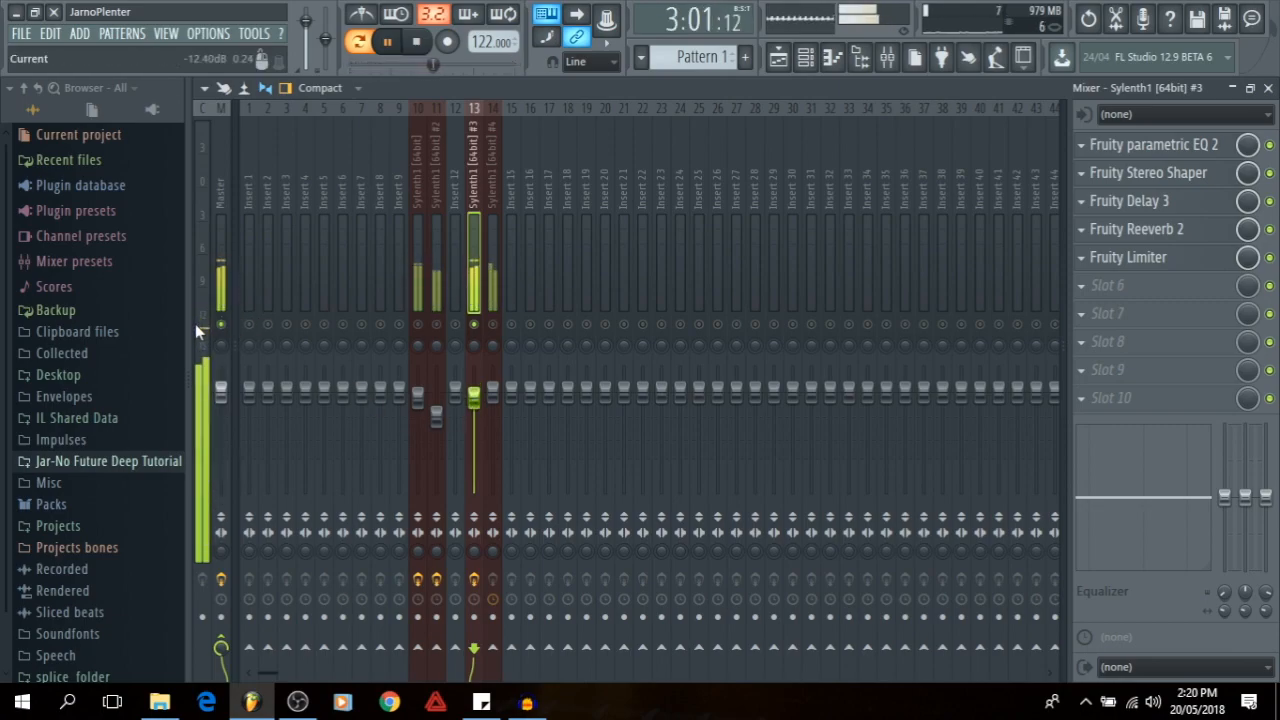
{"action": "key", "text": "space"}
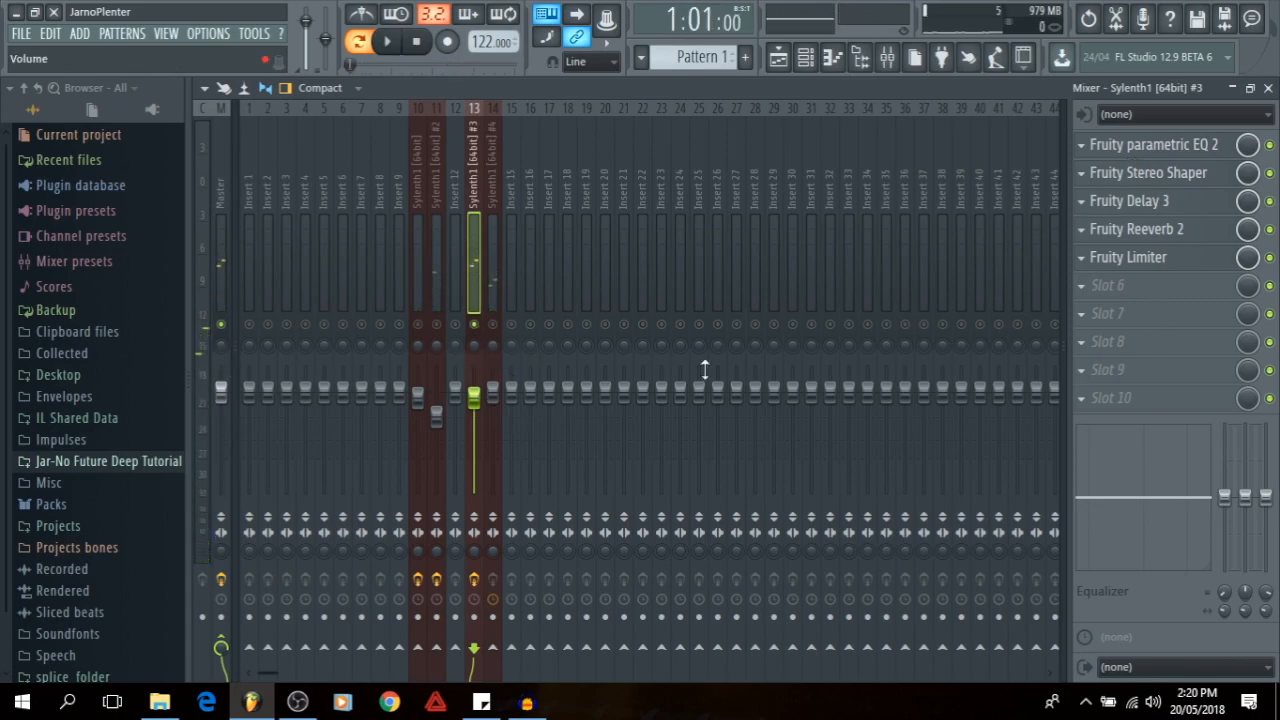
- Insert Fruity parametric EQ 2 on the second lead, make band 1 a steep high pass and lower band 2 slightly
{"action": "left_click", "coordinate": [493, 270]}
{"action": "left_click", "coordinate": [1110, 148]}
{"action": "left_click", "coordinate": [878, 113]}
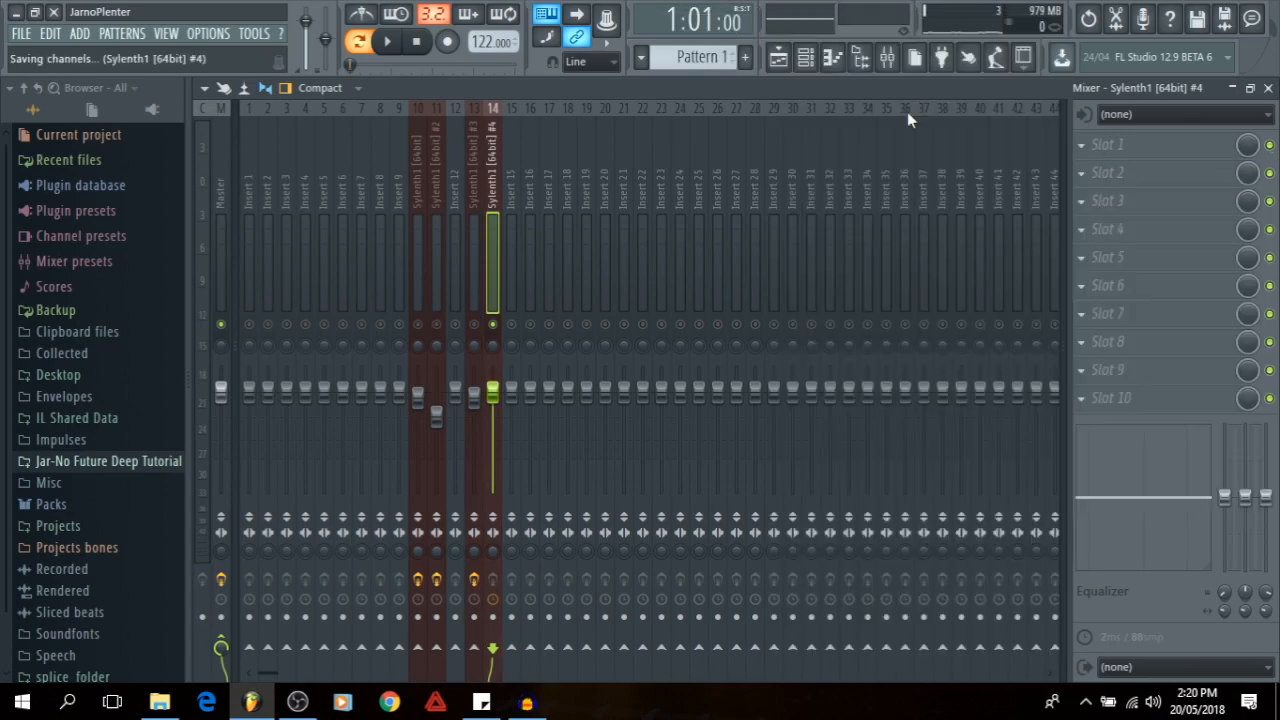
{"action": "right_click", "coordinate": [437, 480]}
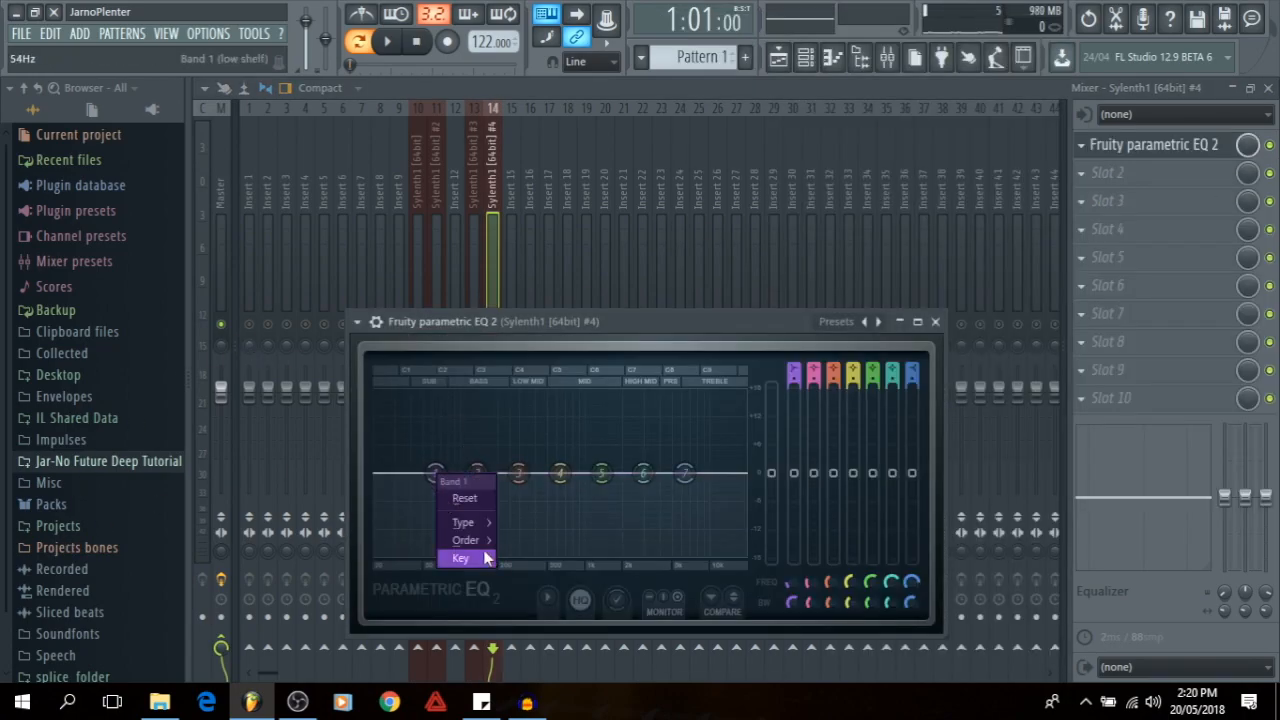
{"action": "mouse_move", "coordinate": [480, 540]}
{"action": "left_click", "coordinate": [535, 576]}
{"action": "left_click_drag", "start_coordinate": [437, 472], "coordinate": [494, 473]}
{"action": "key", "text": "space"}
{"action": "left_click_drag", "start_coordinate": [477, 474], "coordinate": [472, 480]}
{"action": "key", "text": "space"}
- Set EQ band 7 on the second lead to a Steep 8 low pass just above 10 kHz
{"action": "right_click", "coordinate": [687, 474]}
{"action": "mouse_move", "coordinate": [732, 539]}
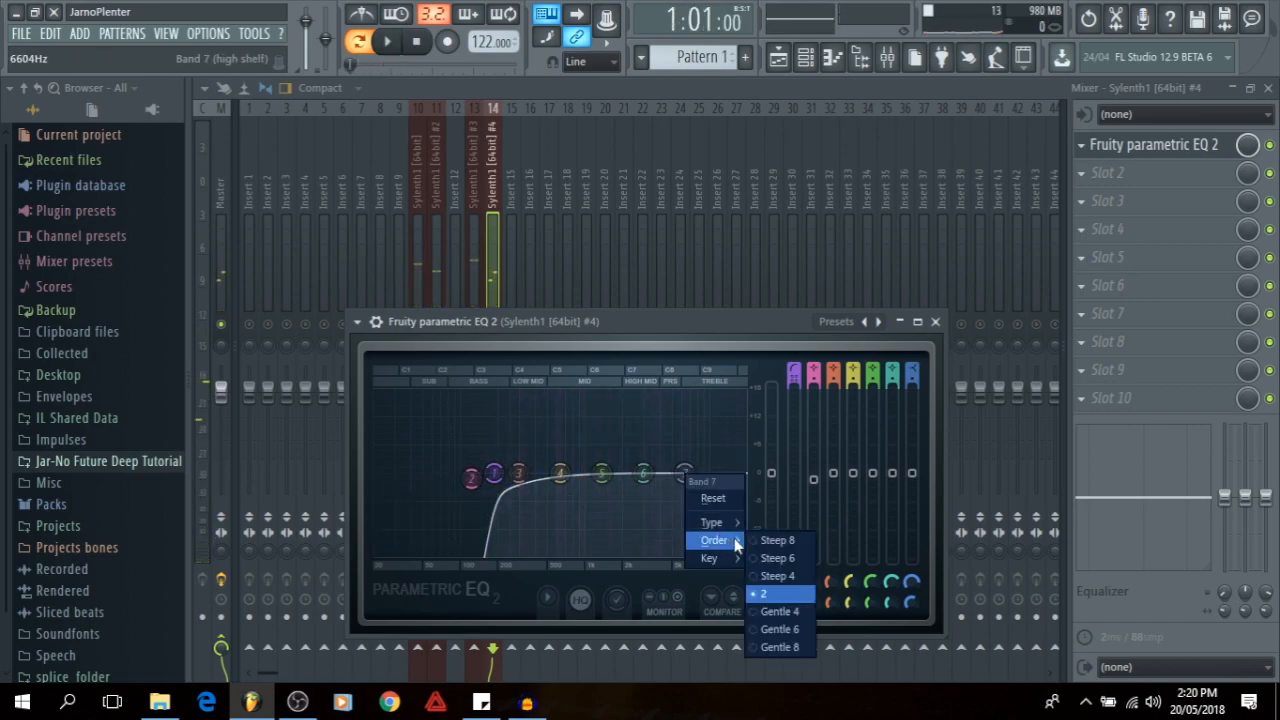
{"action": "left_click", "coordinate": [785, 541]}
{"action": "left_click_drag", "start_coordinate": [687, 474], "coordinate": [728, 553]}
- Boost EQ bands 5 and 6 slightly, lower the main level, return band 2 to flat, and close the EQ
{"action": "left_click_drag", "start_coordinate": [643, 474], "coordinate": [601, 459]}
{"action": "left_click_drag", "start_coordinate": [759, 476], "coordinate": [759, 490]}
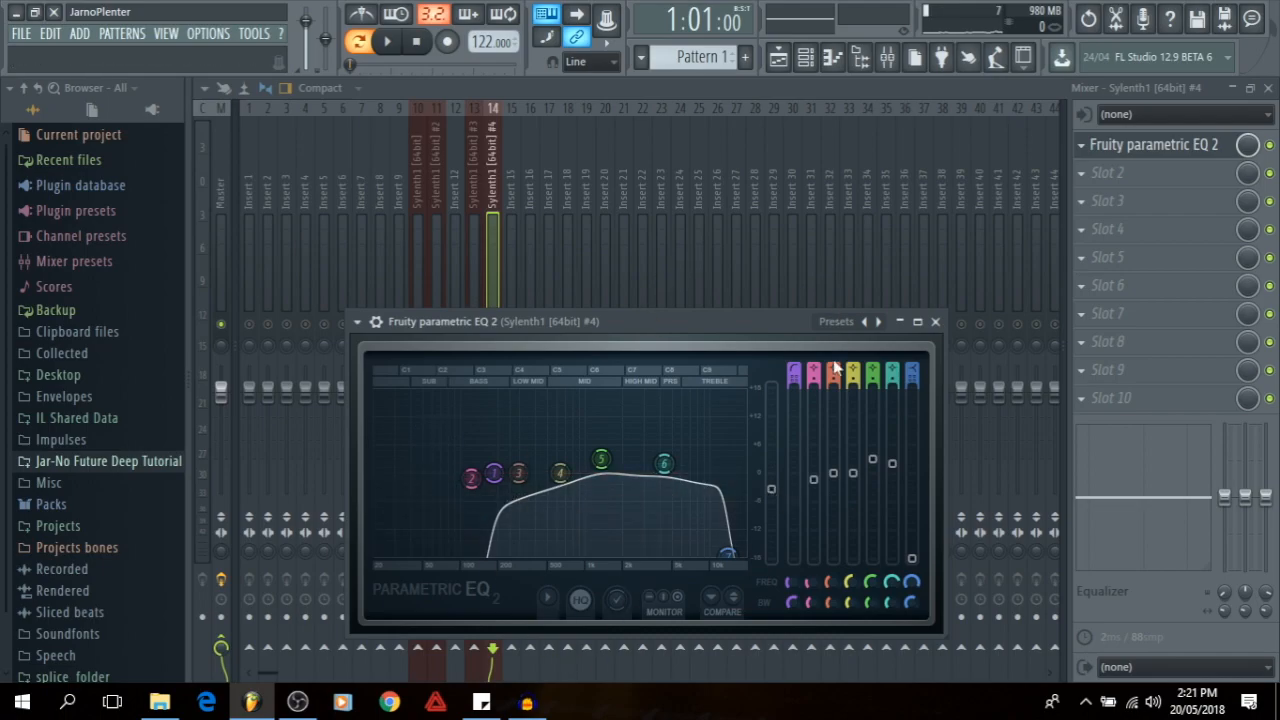
{"action": "left_click_drag", "start_coordinate": [471, 478], "coordinate": [463, 472]}
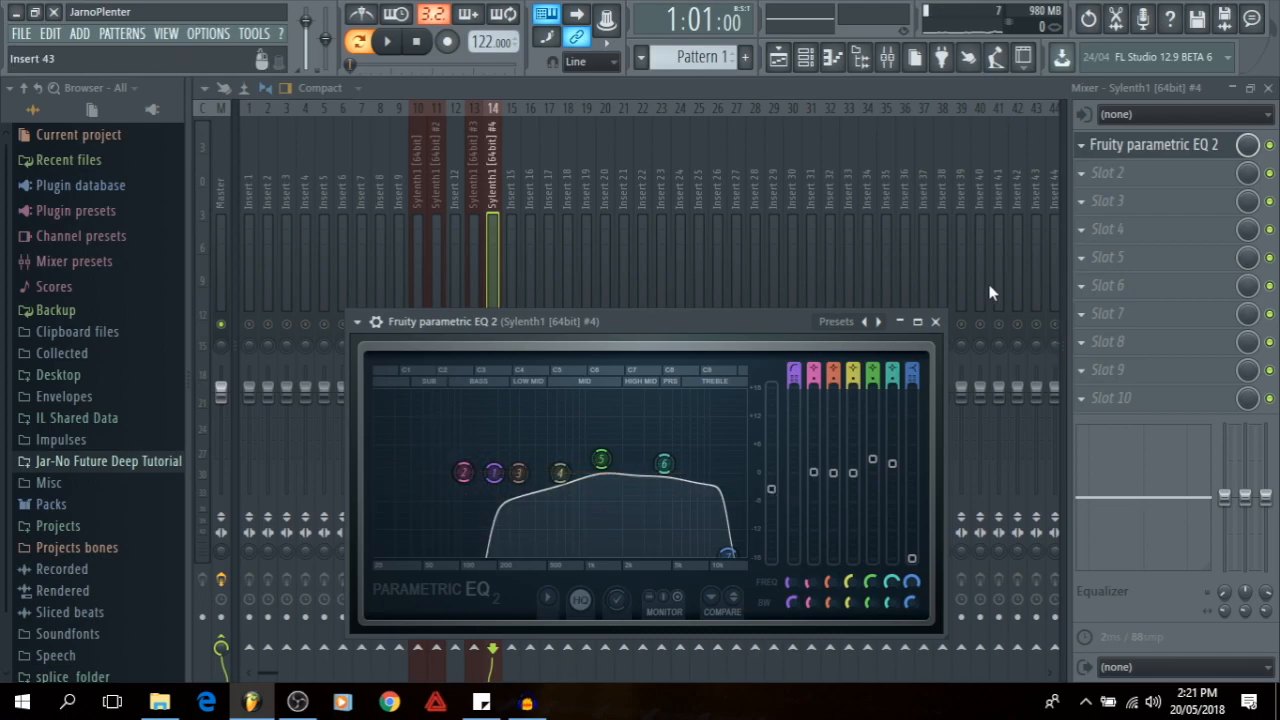
{"action": "left_click", "coordinate": [935, 322]}
- Insert Fruity Delay 3 on the second lead, set it to Ping pong with lower feedback, audition it, and close the delay
{"action": "left_click", "coordinate": [1091, 178]}
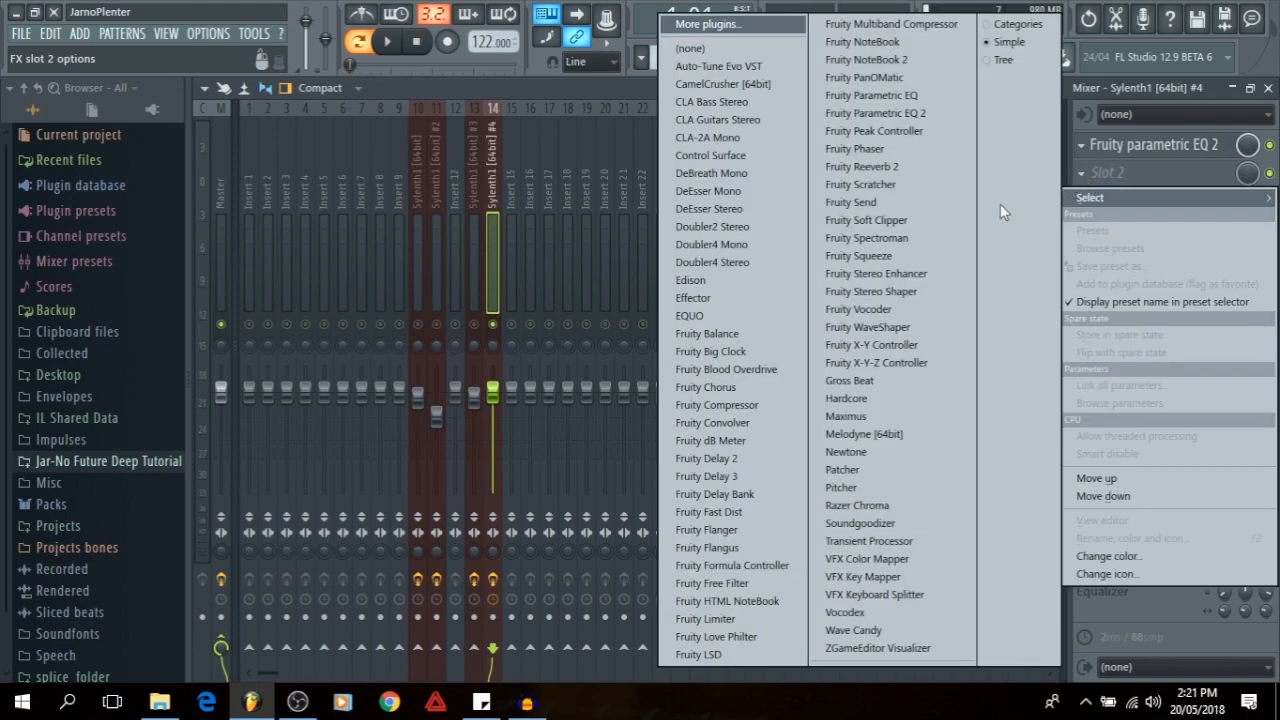
{"action": "left_click", "coordinate": [744, 477]}
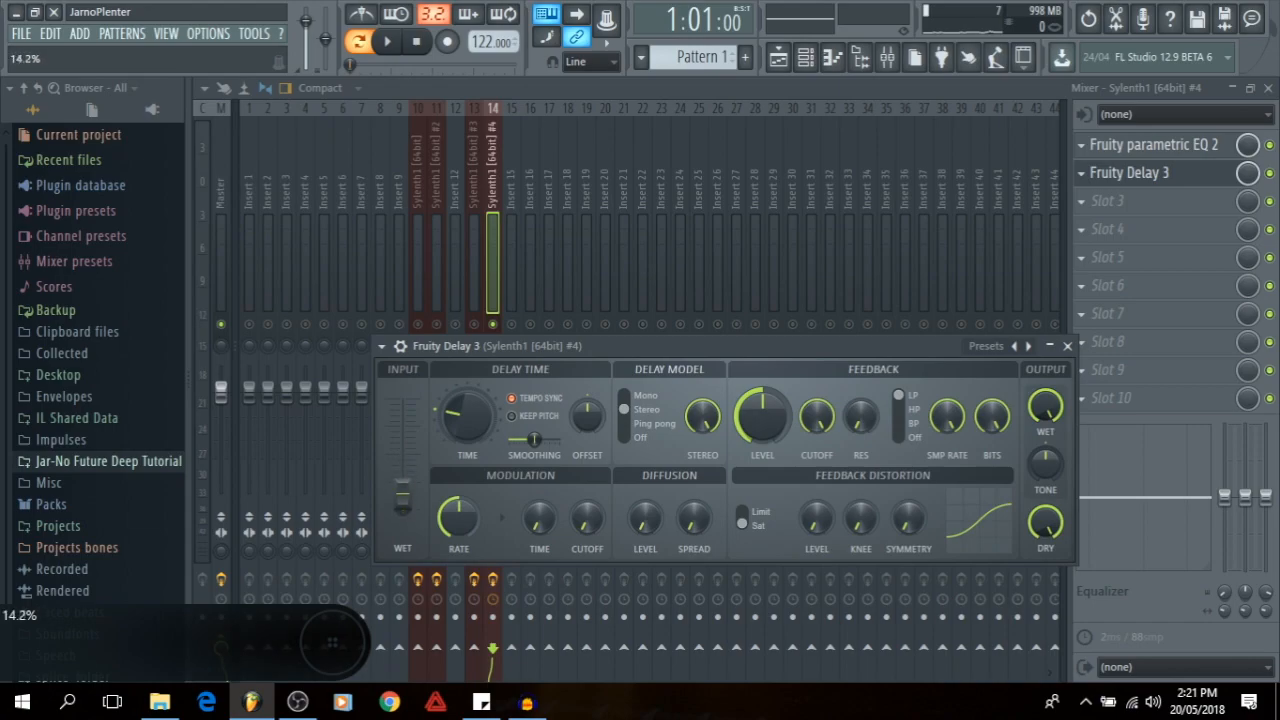
{"action": "left_click_drag", "start_coordinate": [762, 415], "coordinate": [762, 460]}
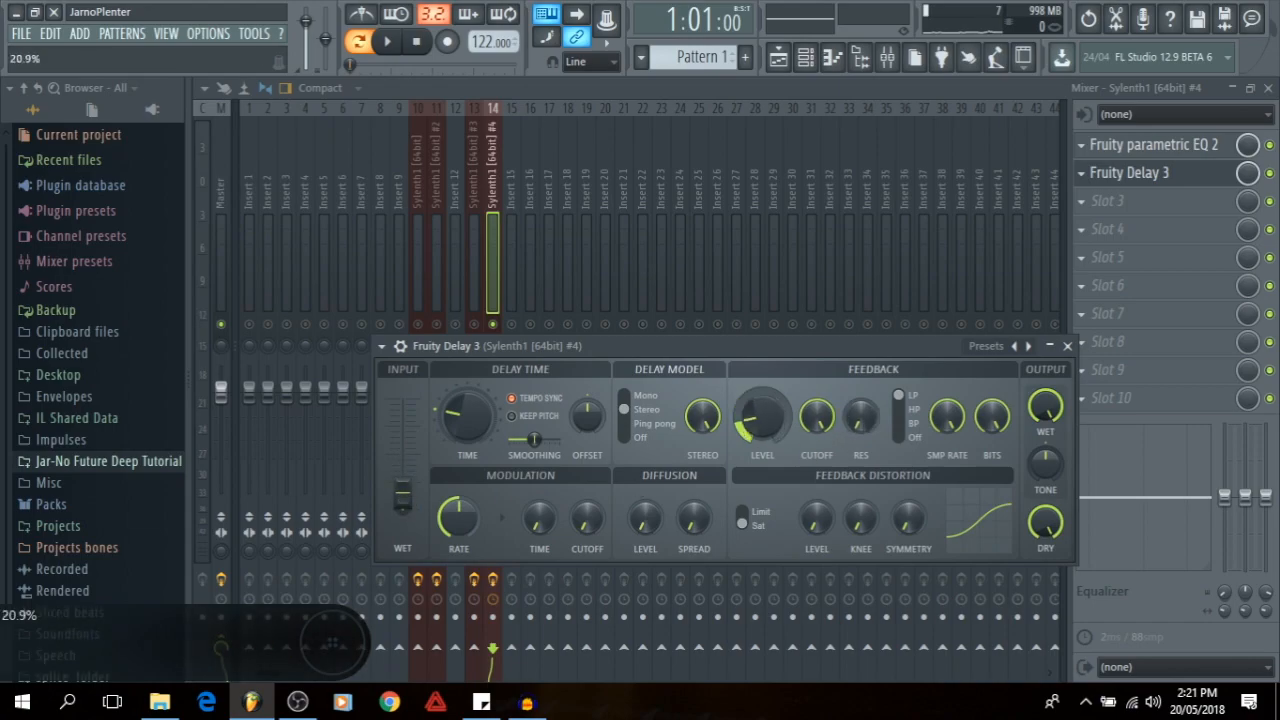
{"action": "left_click_drag", "start_coordinate": [597, 420], "coordinate": [667, 303]}
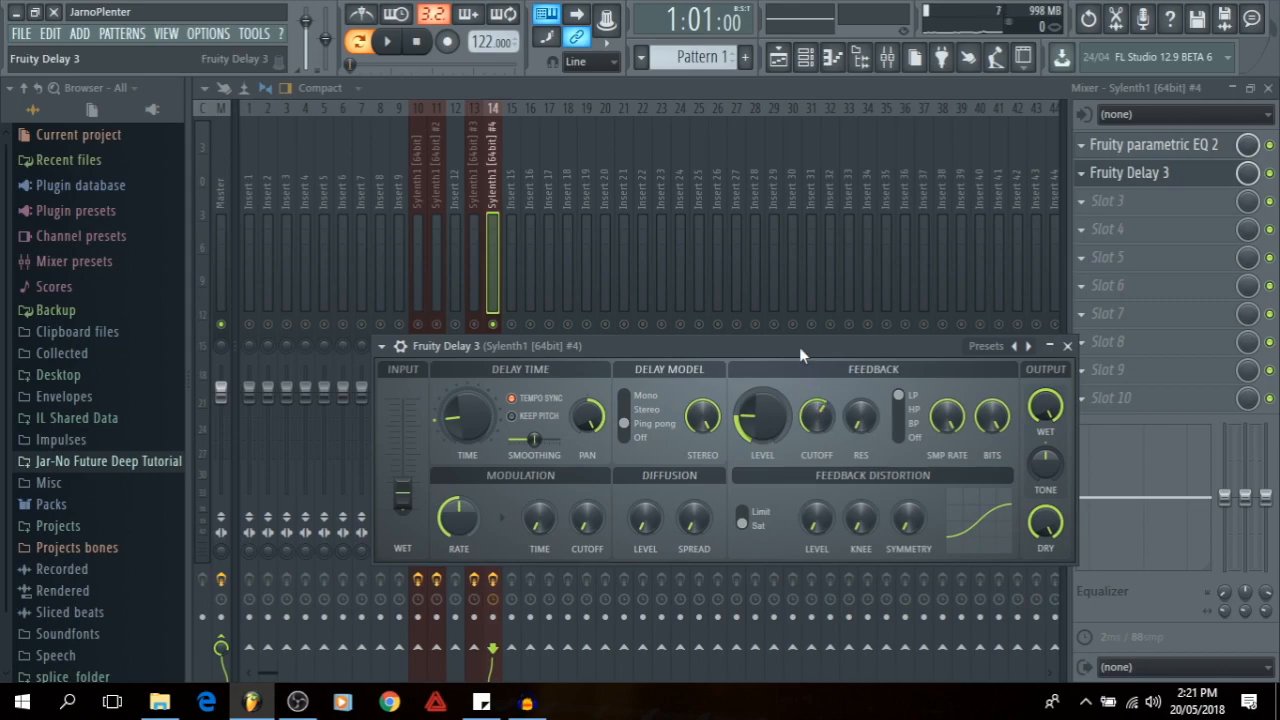
{"action": "key", "text": "space"}
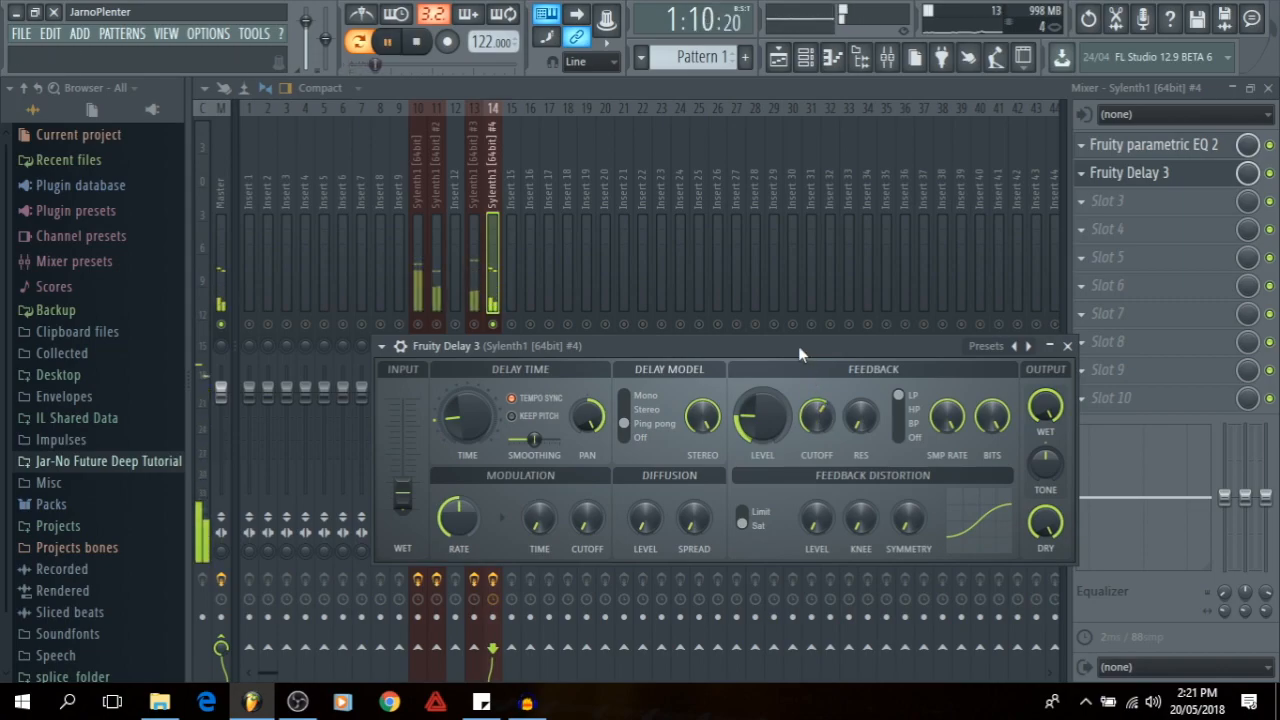
{"action": "left_click", "coordinate": [1067, 346]}
{"action": "key", "text": "space"}
- Insert Fruity Reeverb 2 after the delay on the second lead and adjust its cut filters, damping, decay and predelay
{"action": "left_click", "coordinate": [1084, 203]}
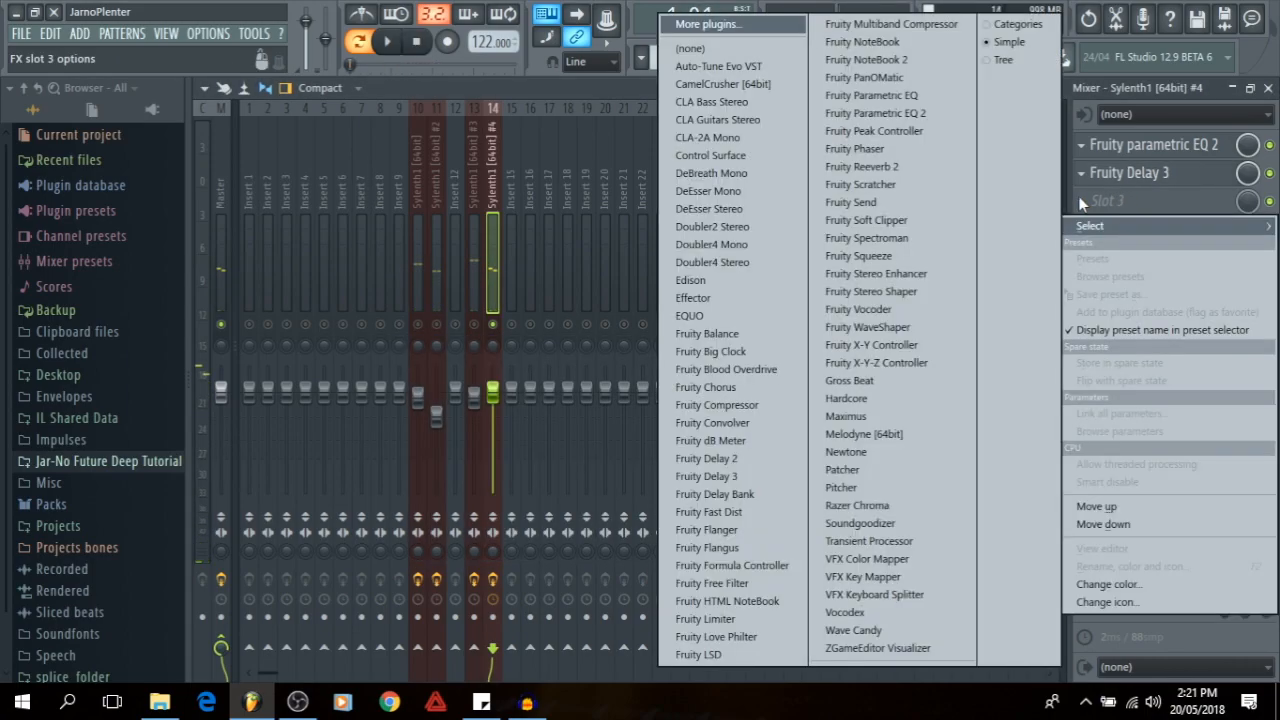
{"action": "left_click", "coordinate": [341, 347]}
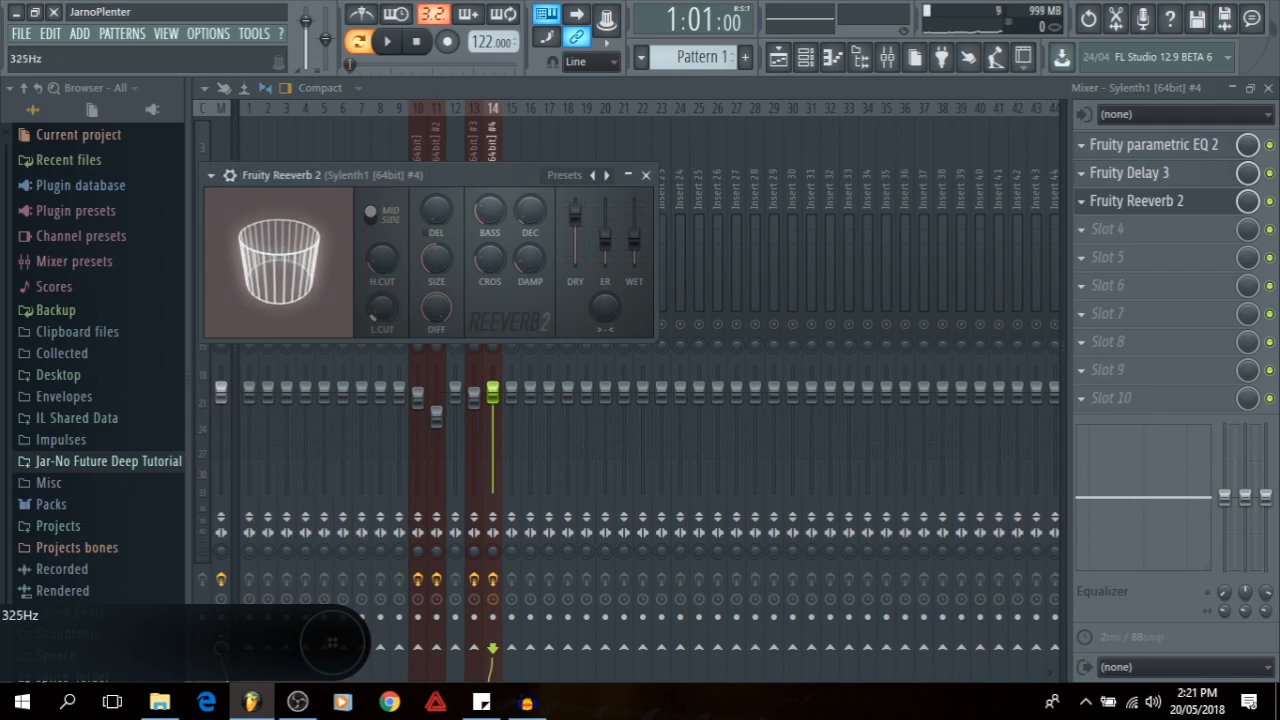
{"action": "left_click_drag", "start_coordinate": [381, 259], "coordinate": [381, 271]}
{"action": "left_click_drag", "start_coordinate": [521, 263], "coordinate": [536, 211]}
{"action": "left_click_drag", "start_coordinate": [437, 214], "coordinate": [438, 220]}
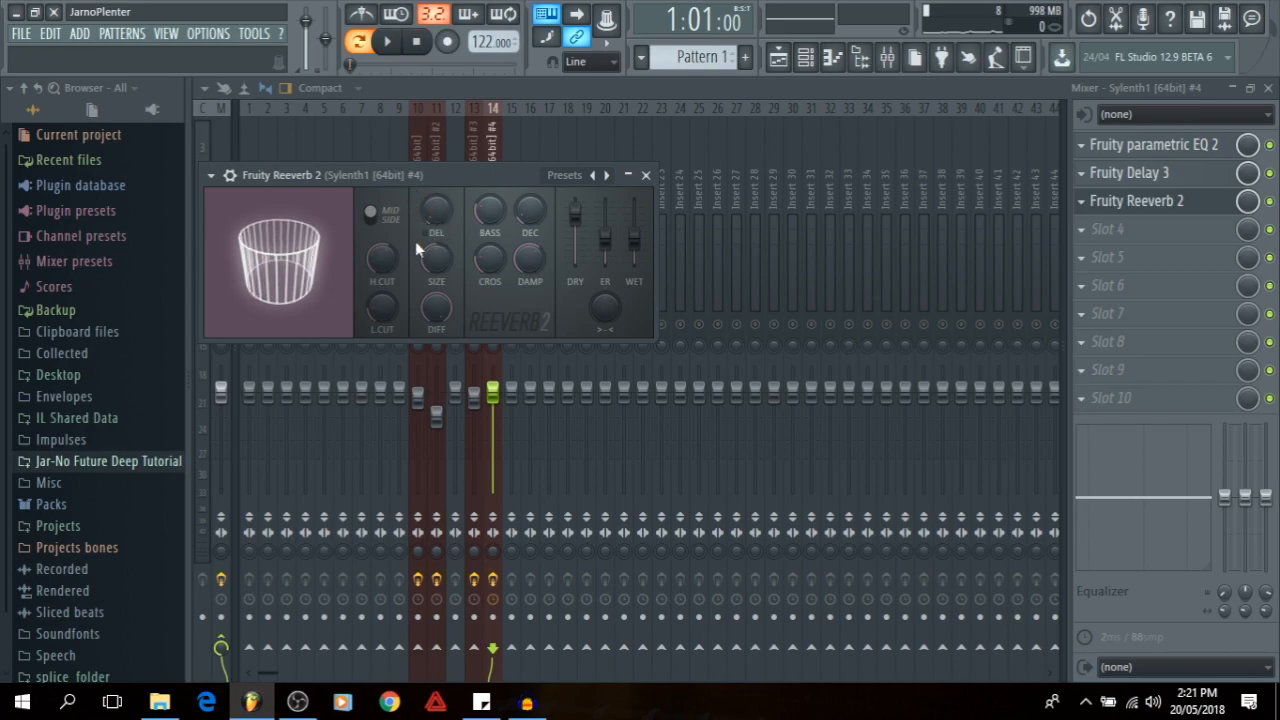
- Lower the reverb's wet level to 27%, audition the second lead, and close the reverb
{"action": "left_click_drag", "start_coordinate": [634, 243], "coordinate": [634, 247]}
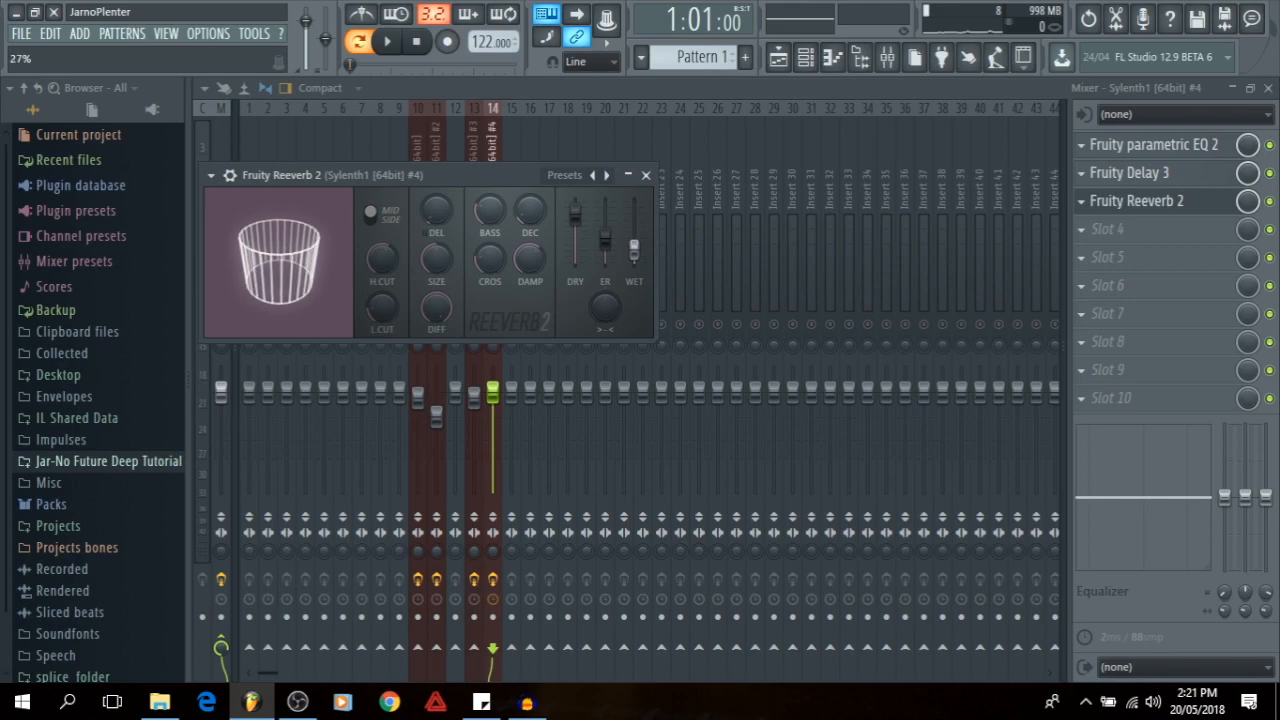
{"action": "key", "text": "space"}
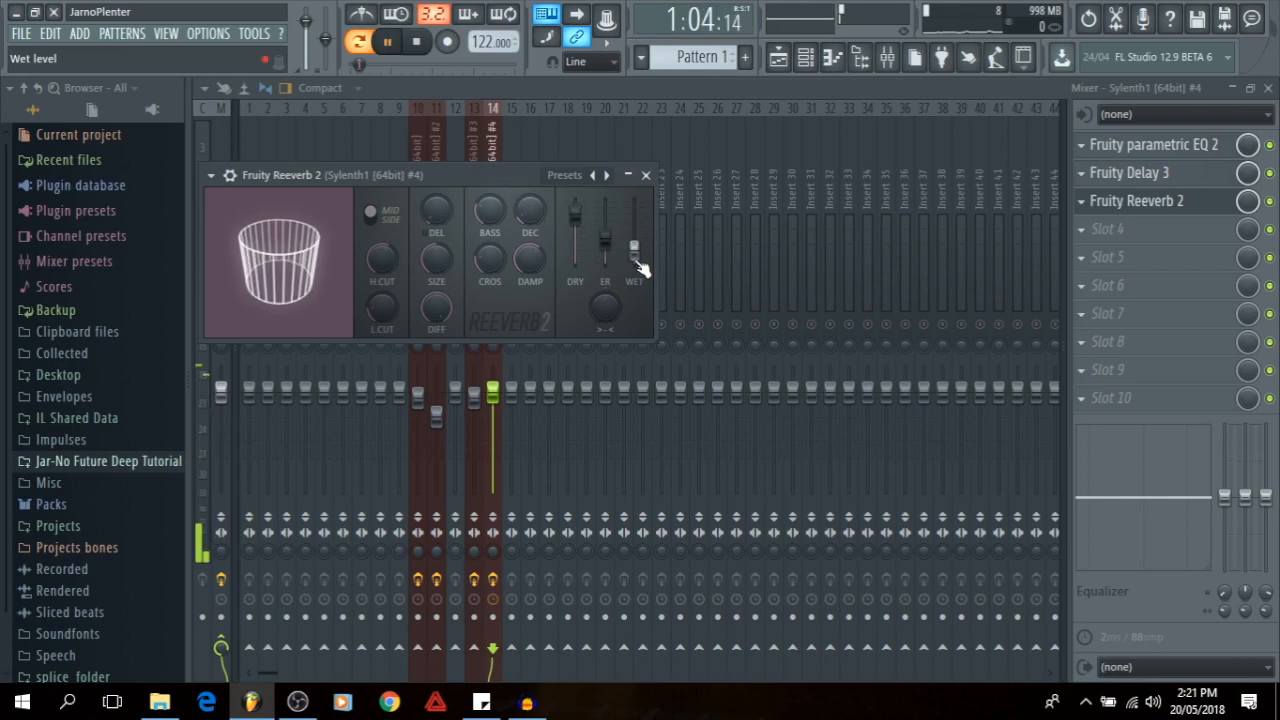
{"action": "left_click", "coordinate": [645, 176]}
{"action": "key", "text": "space"}
- Add Fruity Stereo Shaper to the second lead, move it directly below the EQ, and load its Stereoize 2 preset
{"action": "left_click", "coordinate": [1083, 233]}
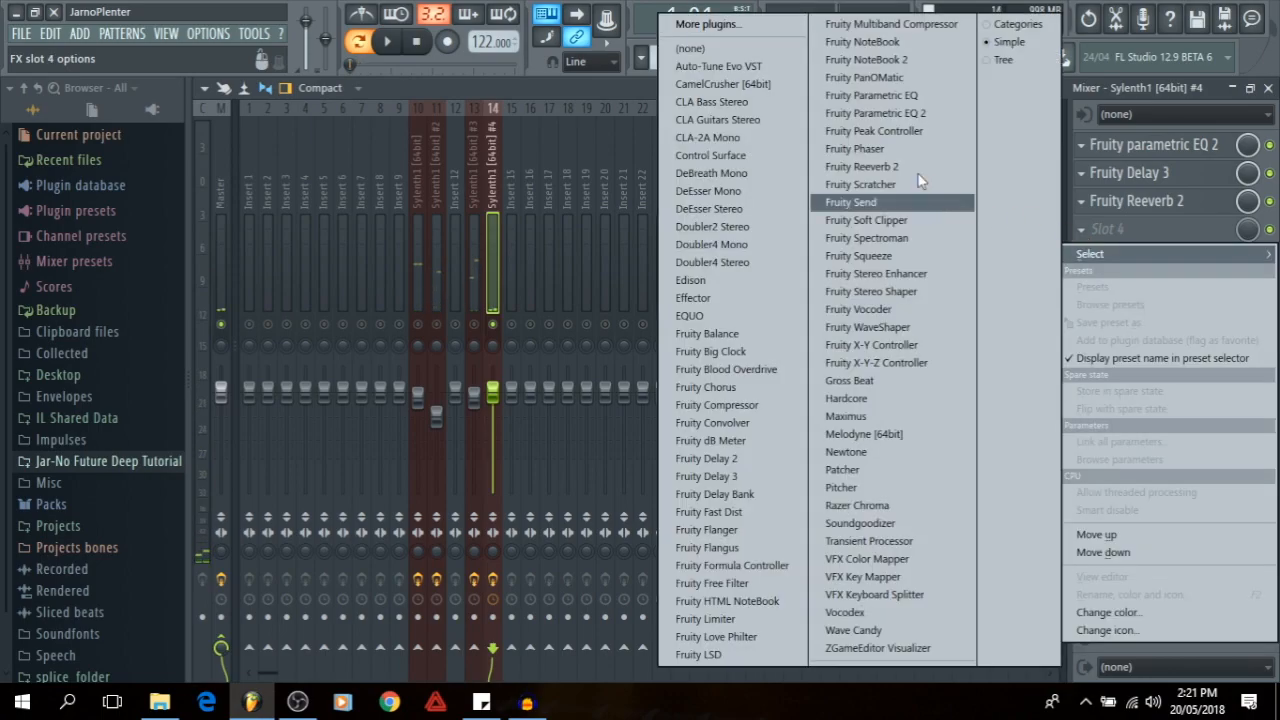
{"action": "left_click", "coordinate": [906, 291]}
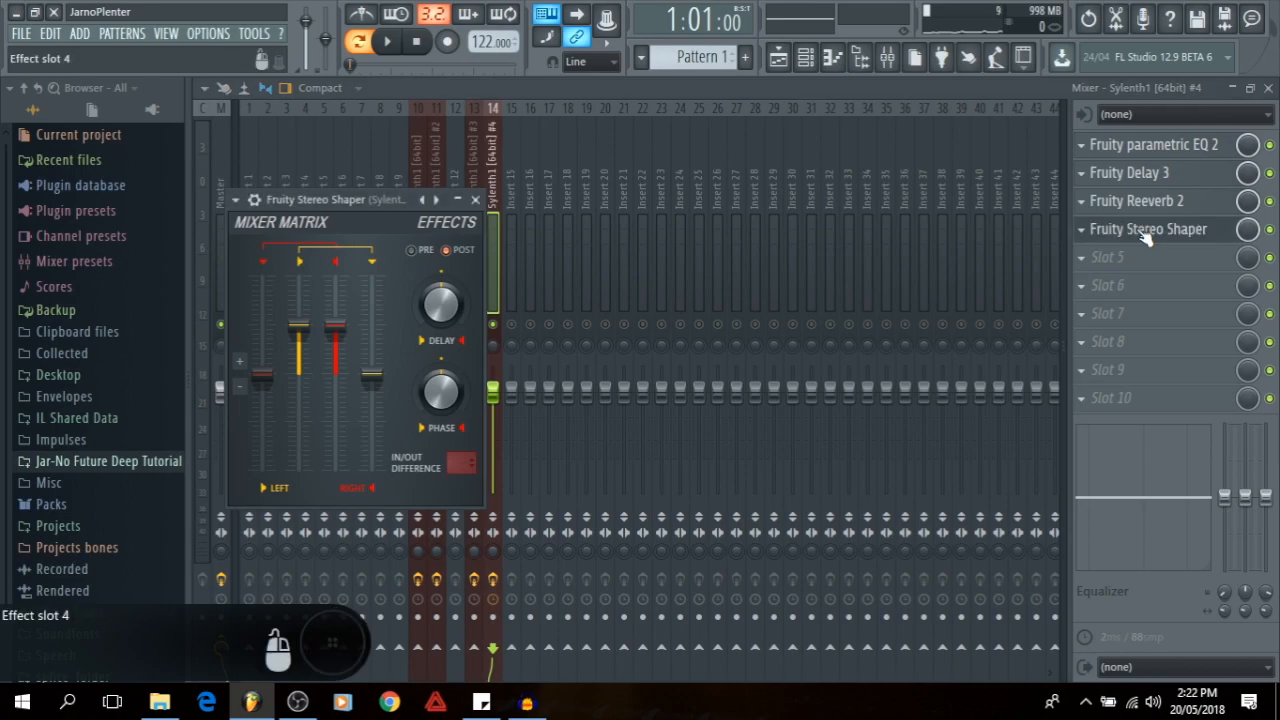
{"action": "scroll", "coordinate": [1146, 209], "scroll_direction": "up", "scroll_amount": 2}
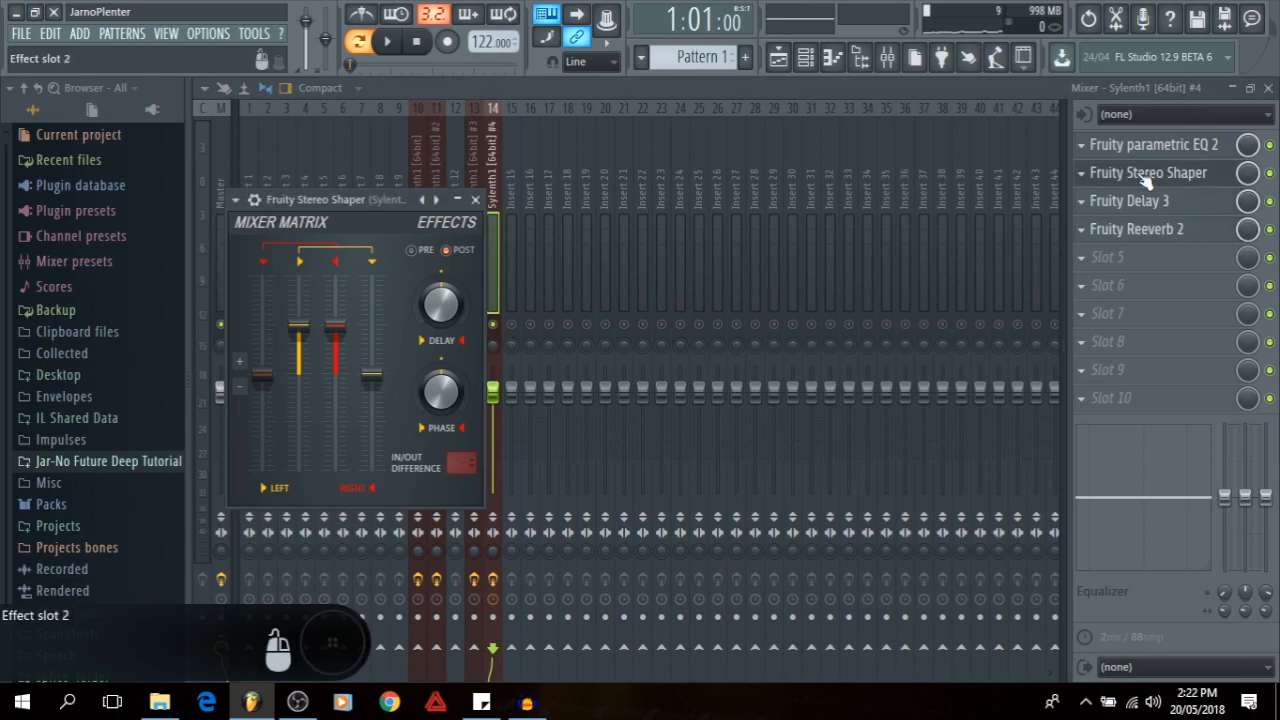
{"action": "left_click", "coordinate": [236, 200]}
{"action": "mouse_move", "coordinate": [290, 255]}
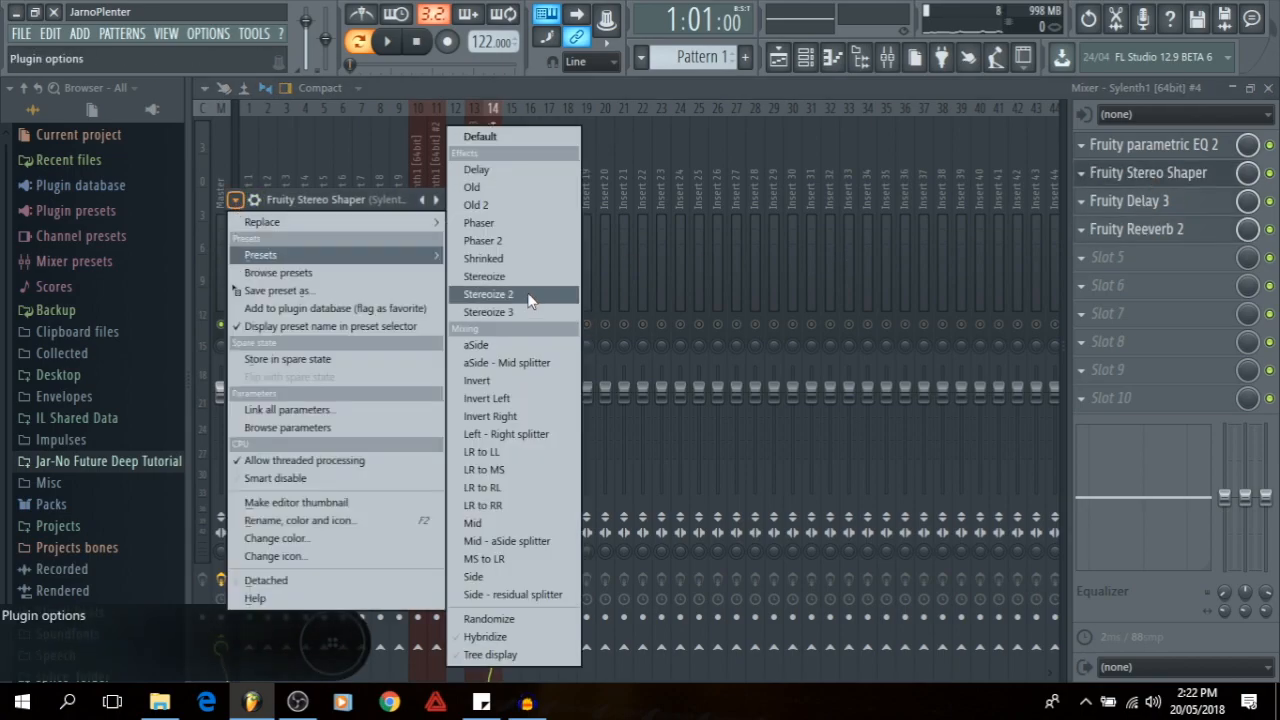
{"action": "left_click", "coordinate": [530, 300]}
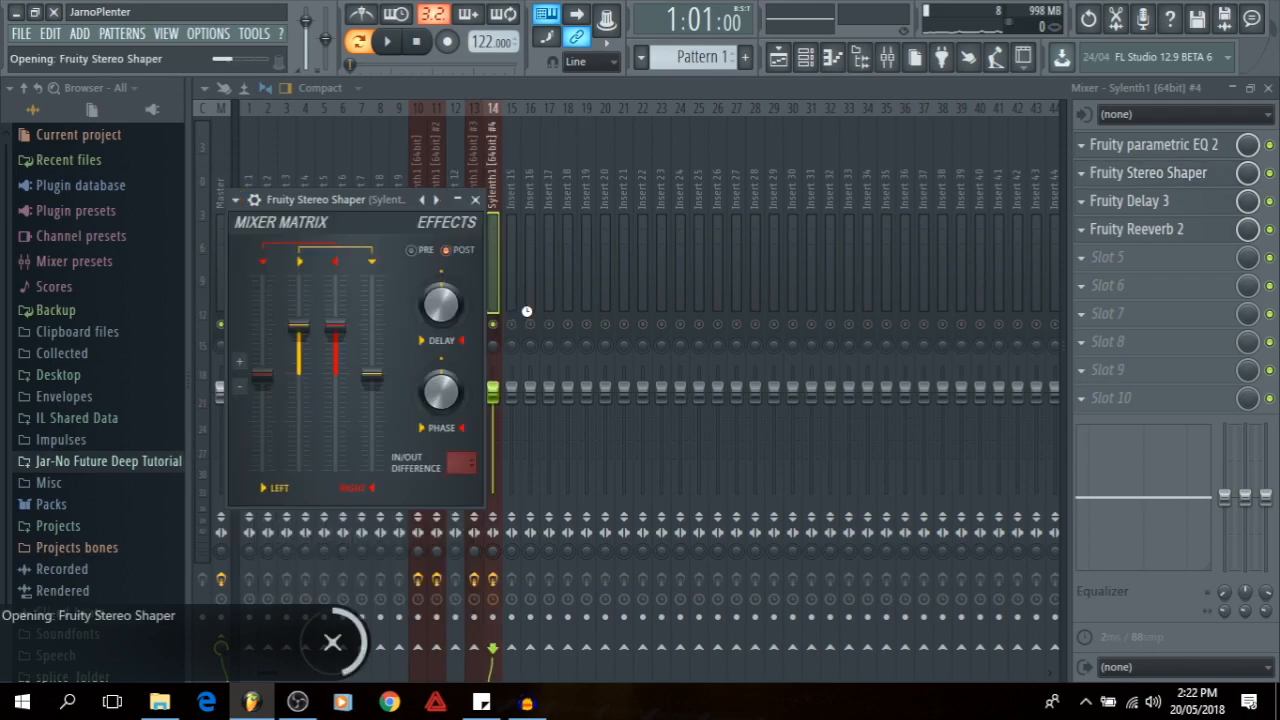
{"action": "left_click", "coordinate": [477, 196]}
- Unmute the first lead, fine-tune its volume during playback, re-enable all mixer tracks to audition everything, and close the mixer
{"action": "key", "text": "space"}
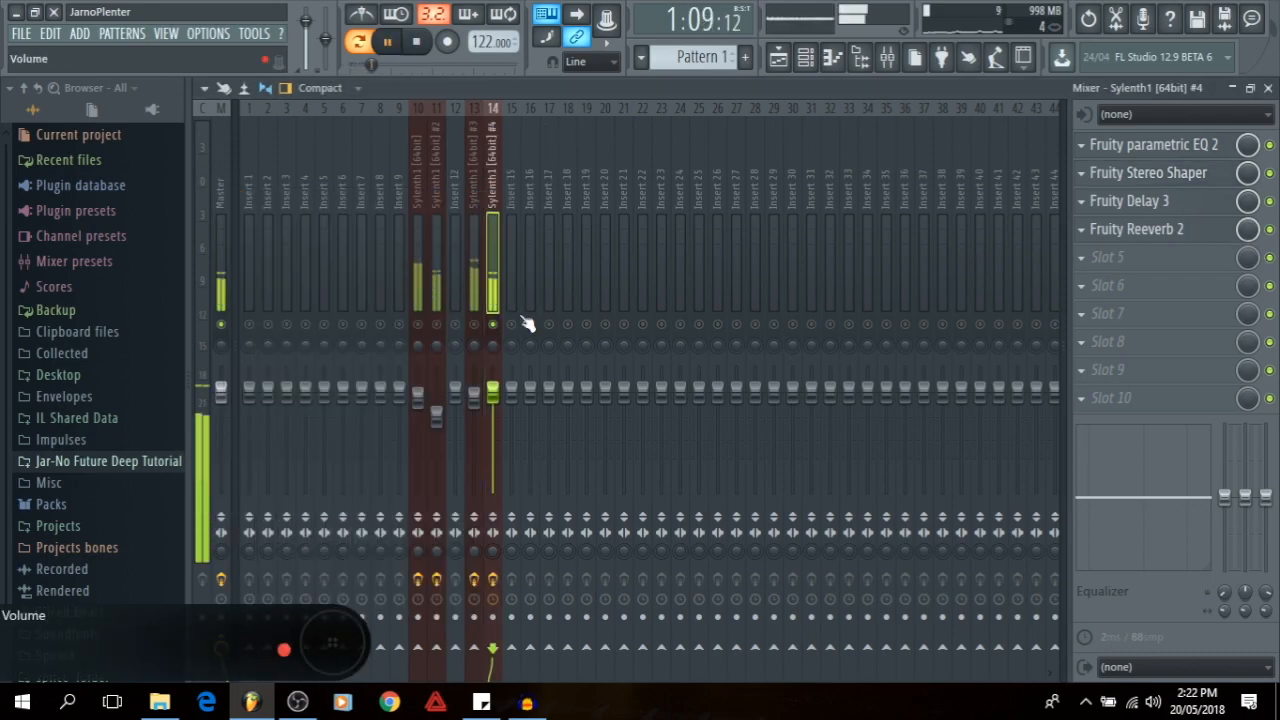
{"action": "left_click", "coordinate": [475, 325]}
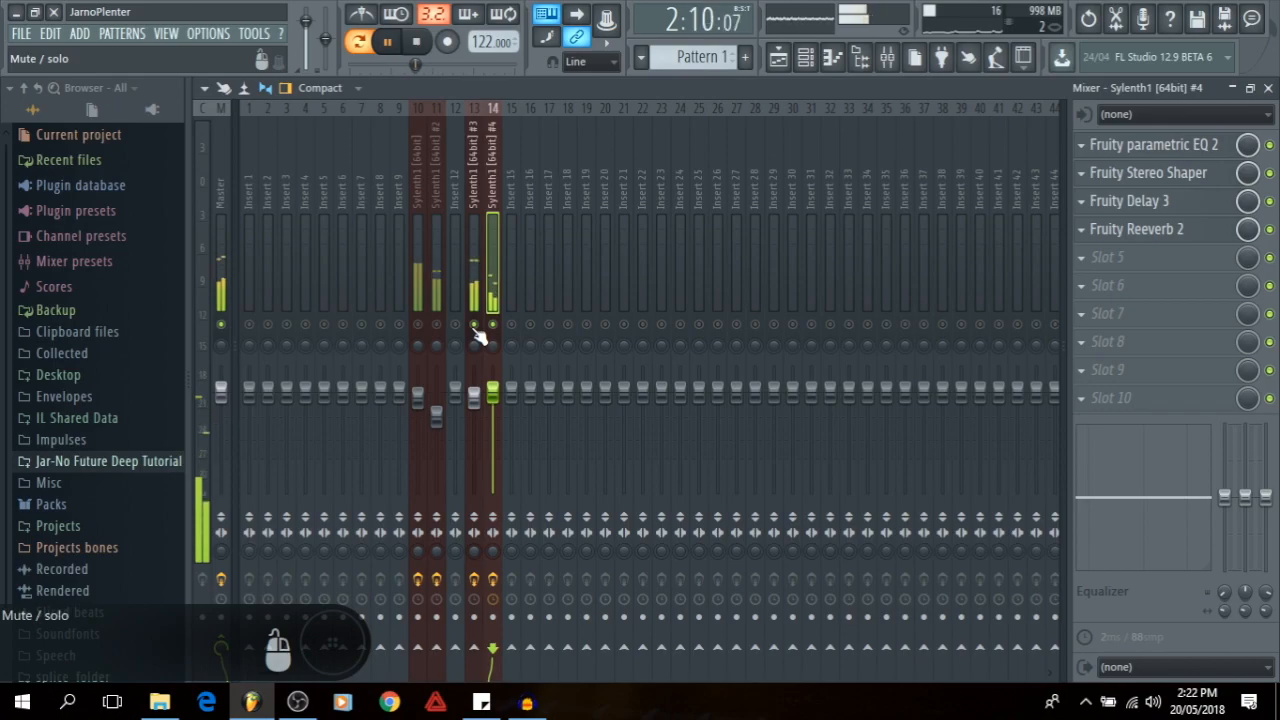
{"action": "left_click", "coordinate": [474, 396]}
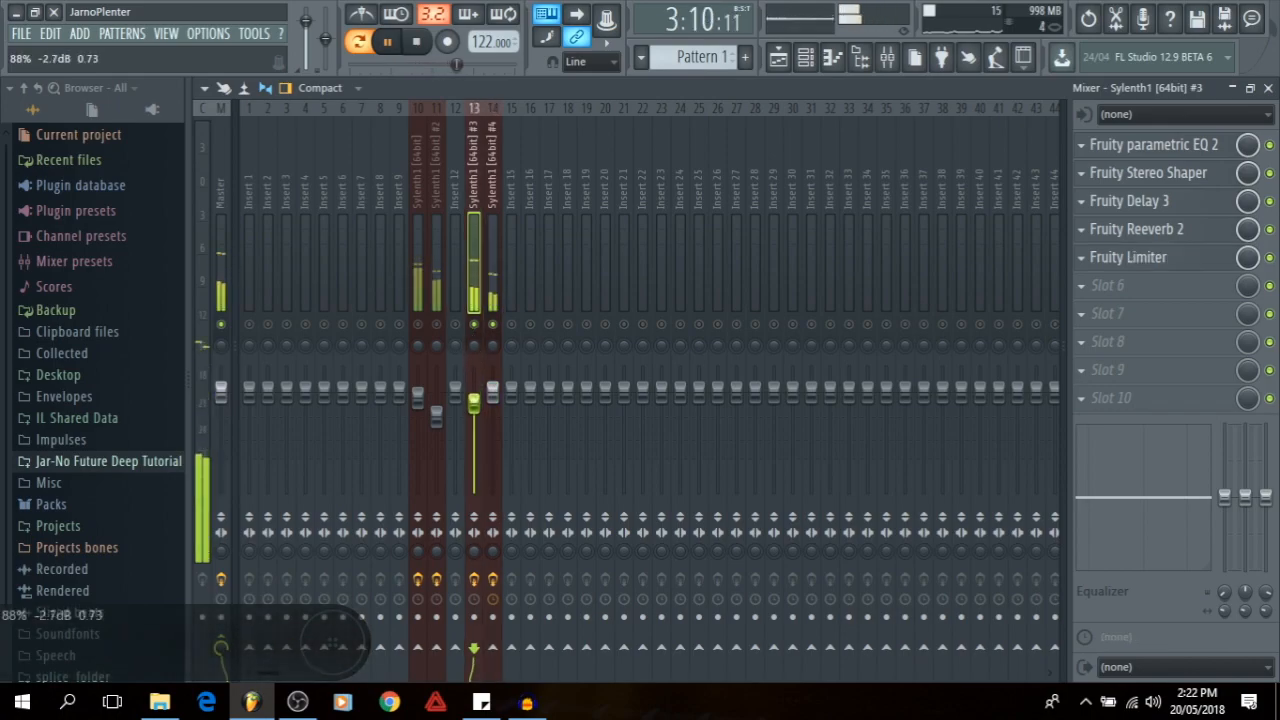
{"action": "key", "text": "space"}
{"action": "right_click", "coordinate": [476, 325]}
{"action": "key", "text": "space"}
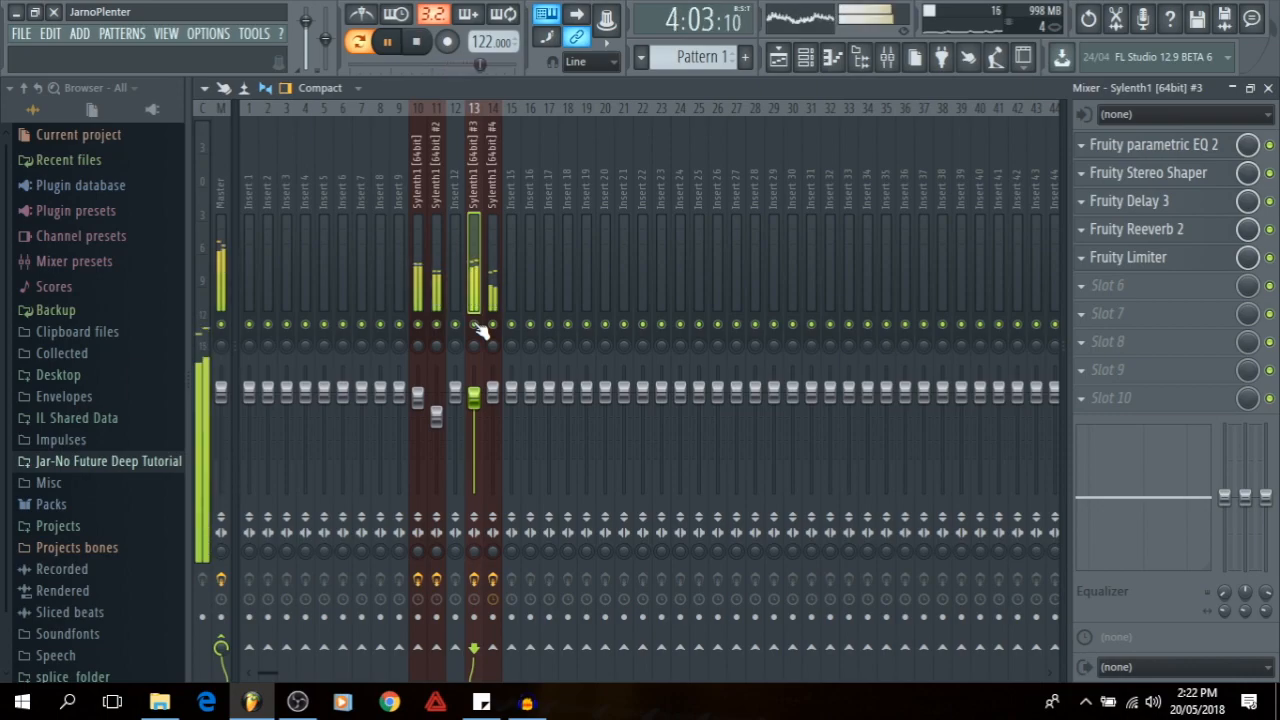
{"action": "key", "text": "space"}
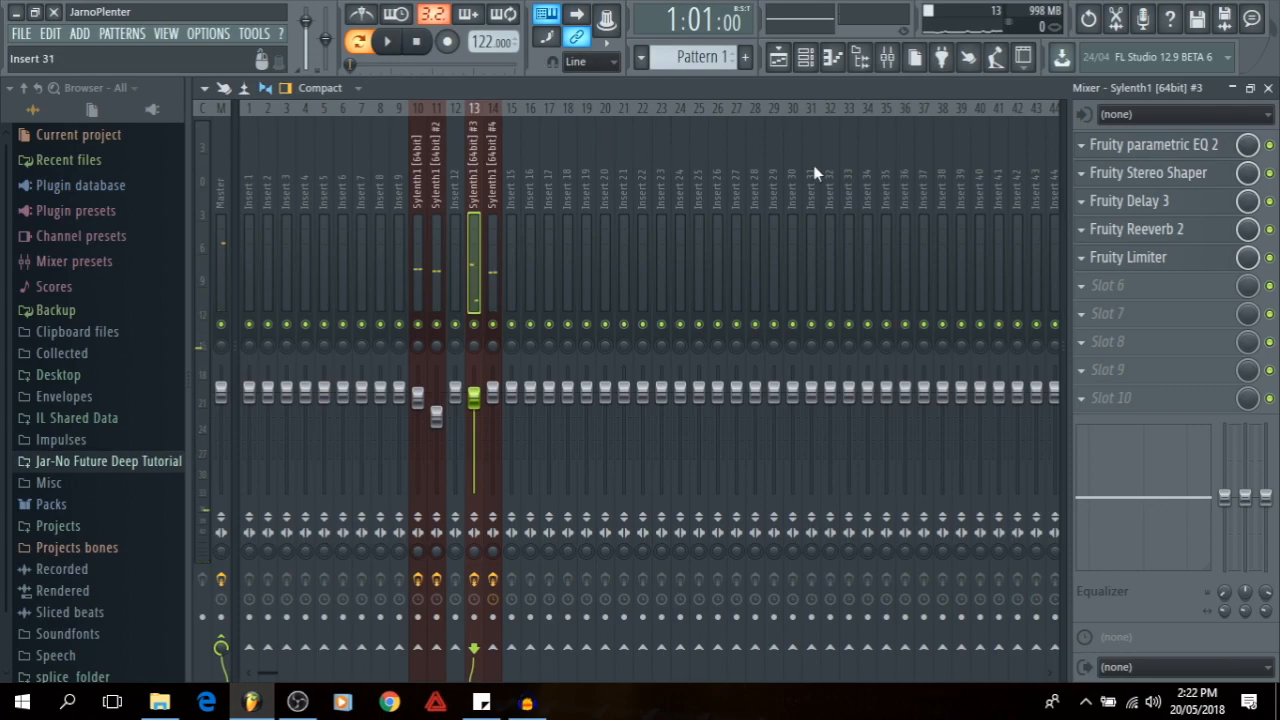
{"action": "left_click", "coordinate": [1267, 89]}
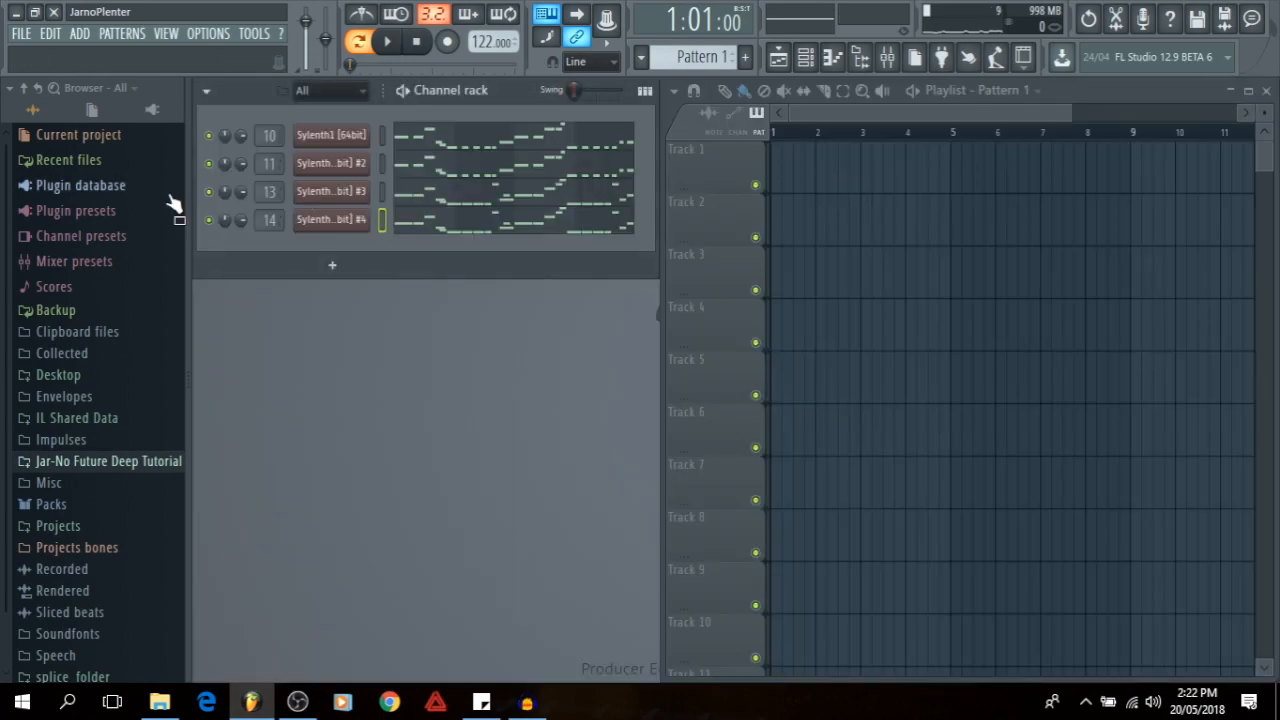
{"action": "right_click", "coordinate": [331, 219]}
{"action": "mouse_move", "coordinate": [402, 330]}
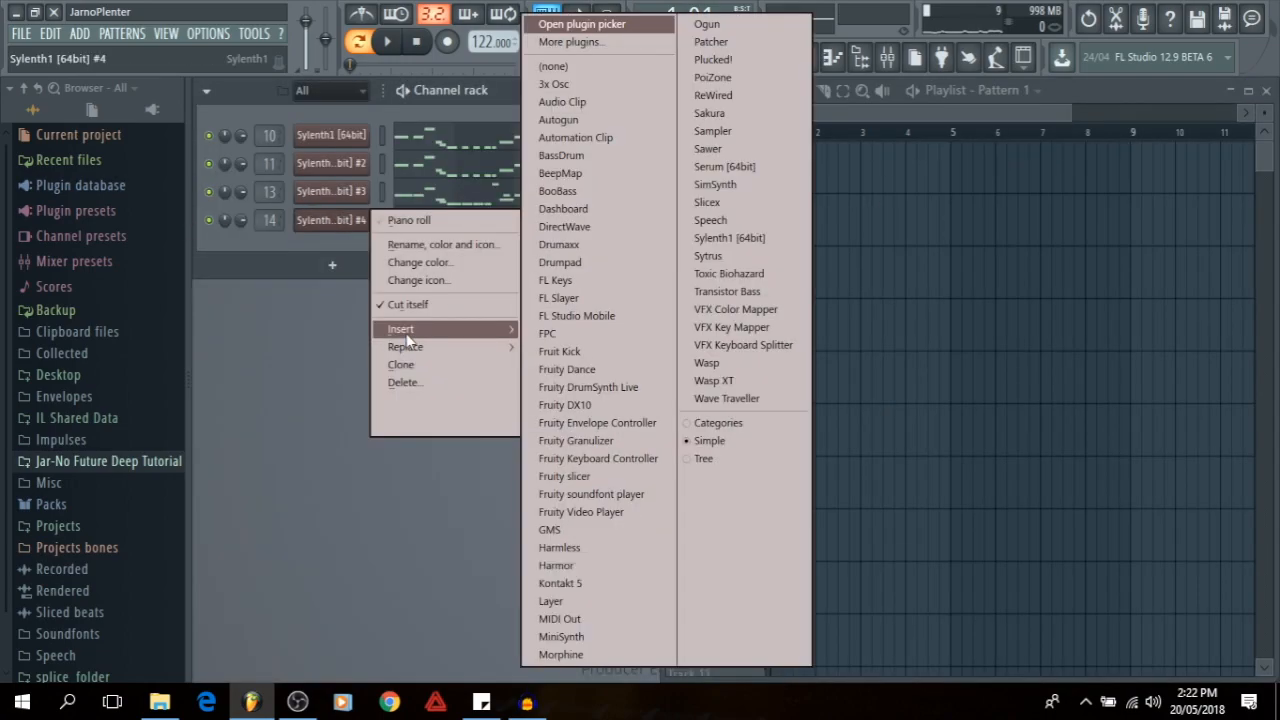
{"action": "left_click", "coordinate": [288, 243]}
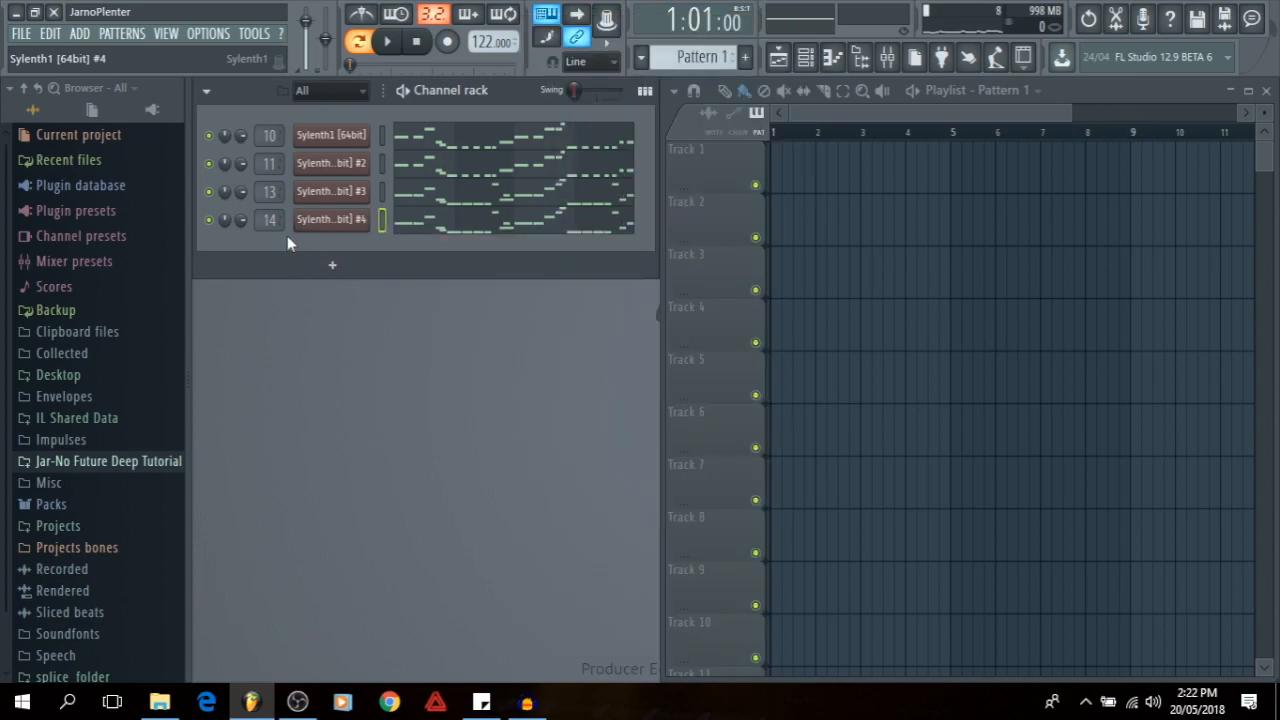
{"action": "left_click", "coordinate": [65, 463]}
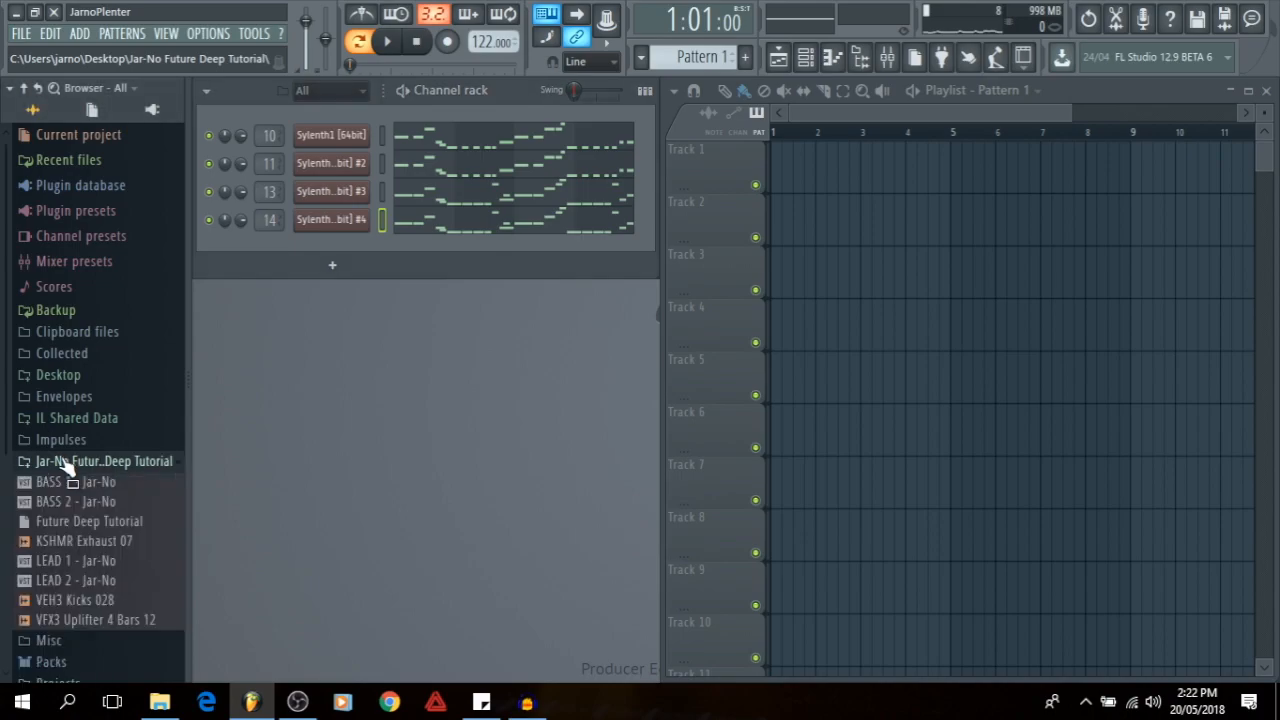
{"action": "left_click", "coordinate": [65, 463]}
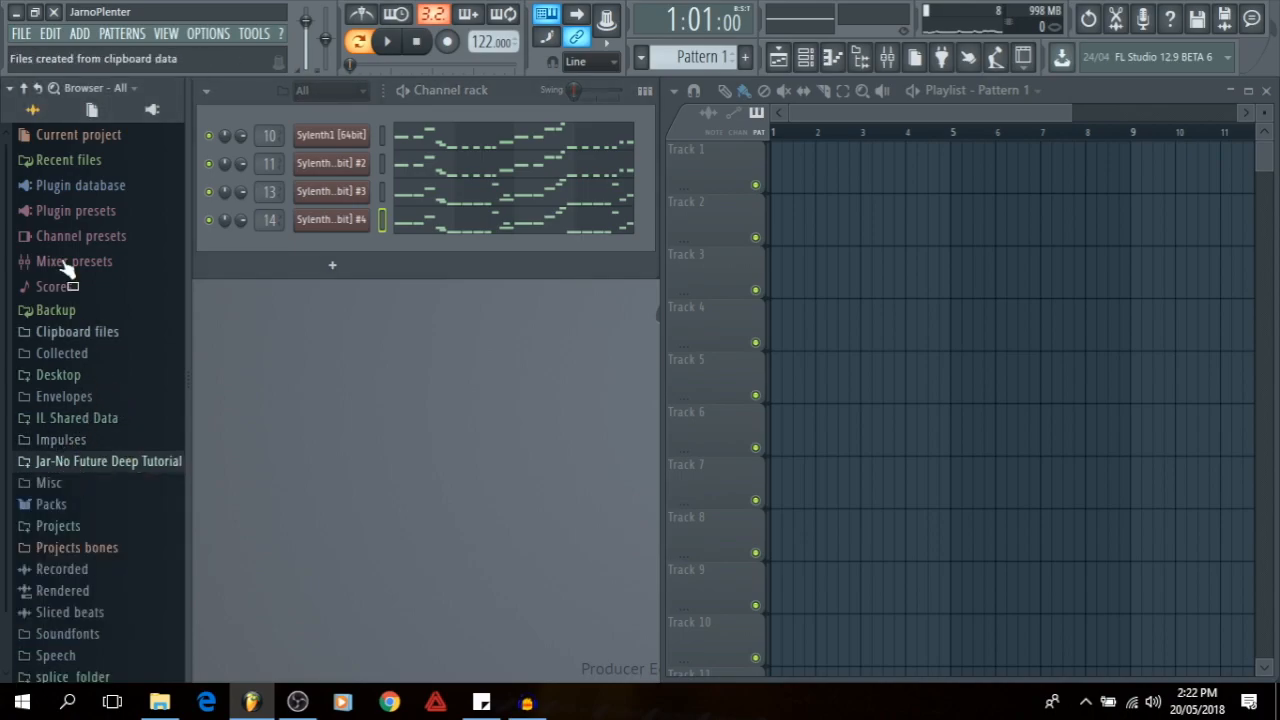
- Try to add the Jar-No Future Deep Tutorial folder as a browser extra search folder in the file settings
{"action": "left_click", "coordinate": [208, 33]}
{"action": "left_click", "coordinate": [240, 118]}
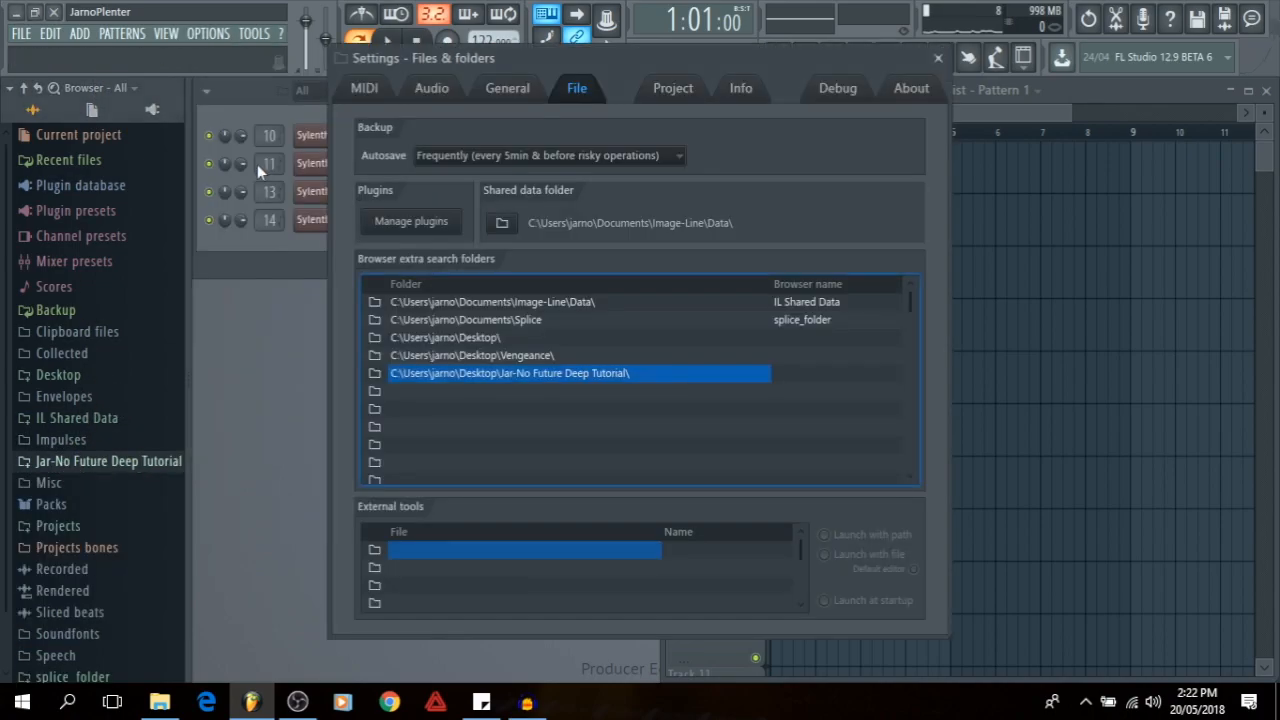
{"action": "left_click", "coordinate": [375, 393]}
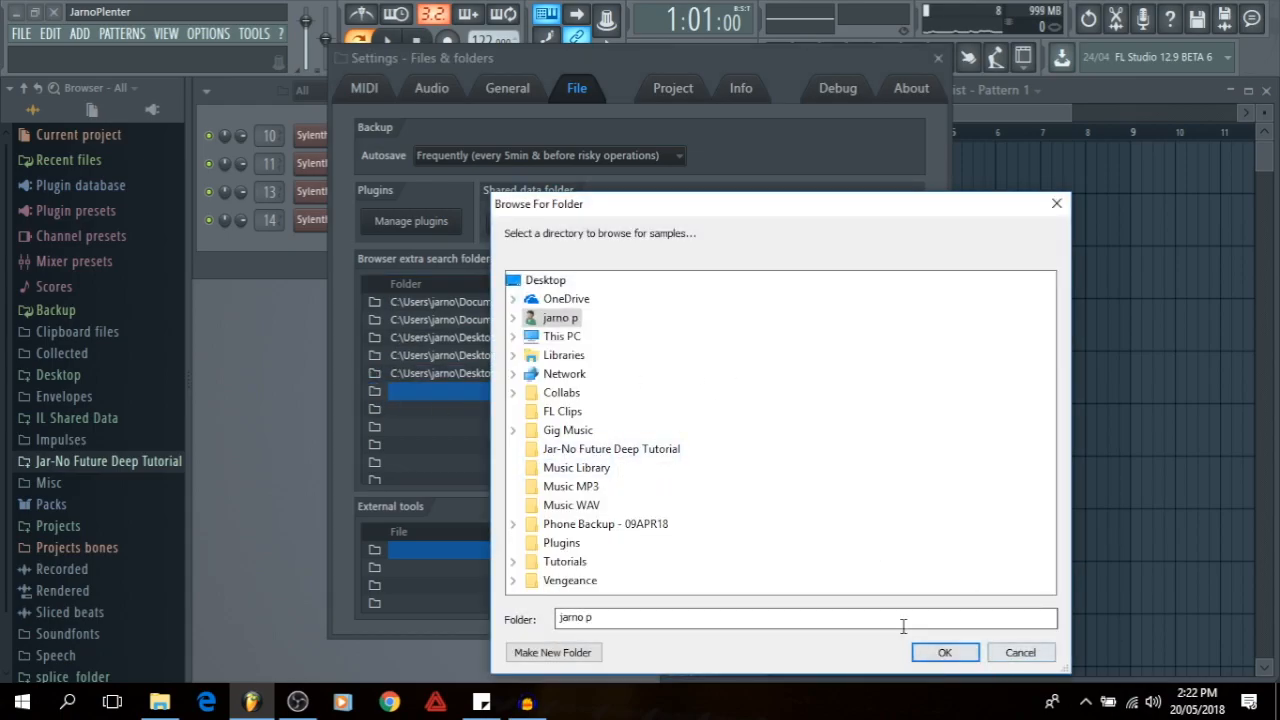
{"action": "left_click", "coordinate": [641, 452]}
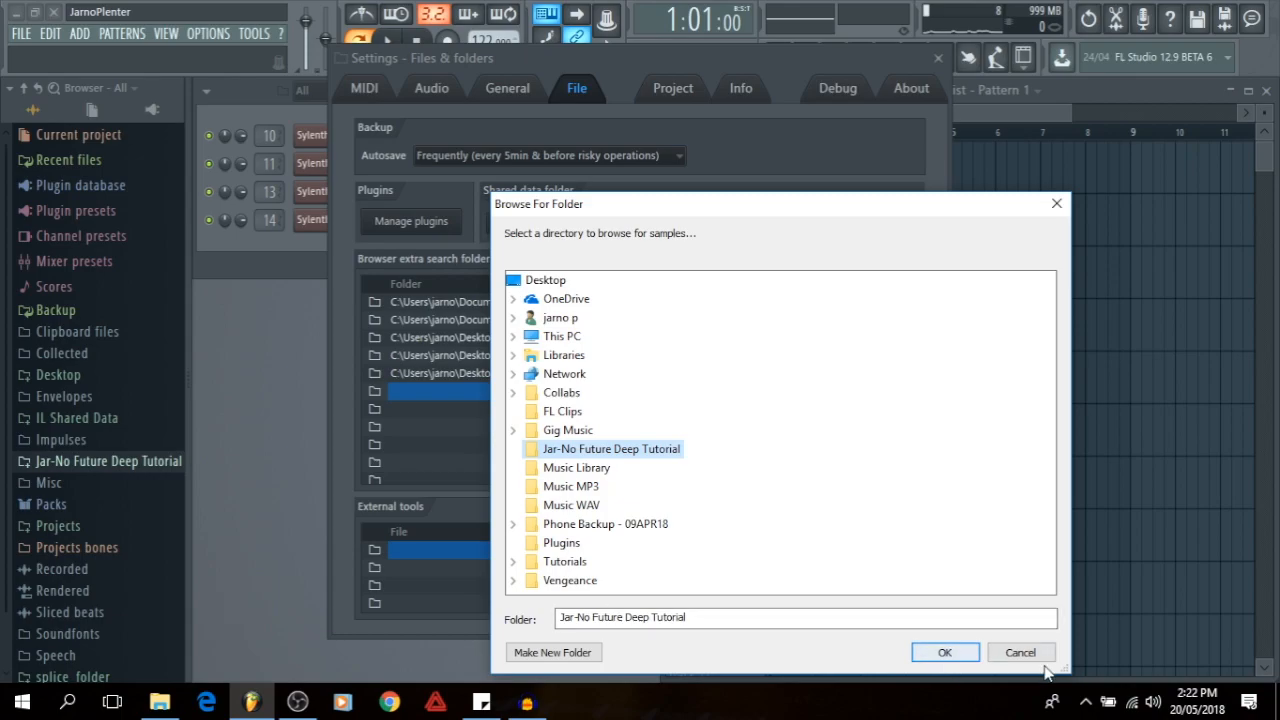
{"action": "left_click", "coordinate": [944, 652]}
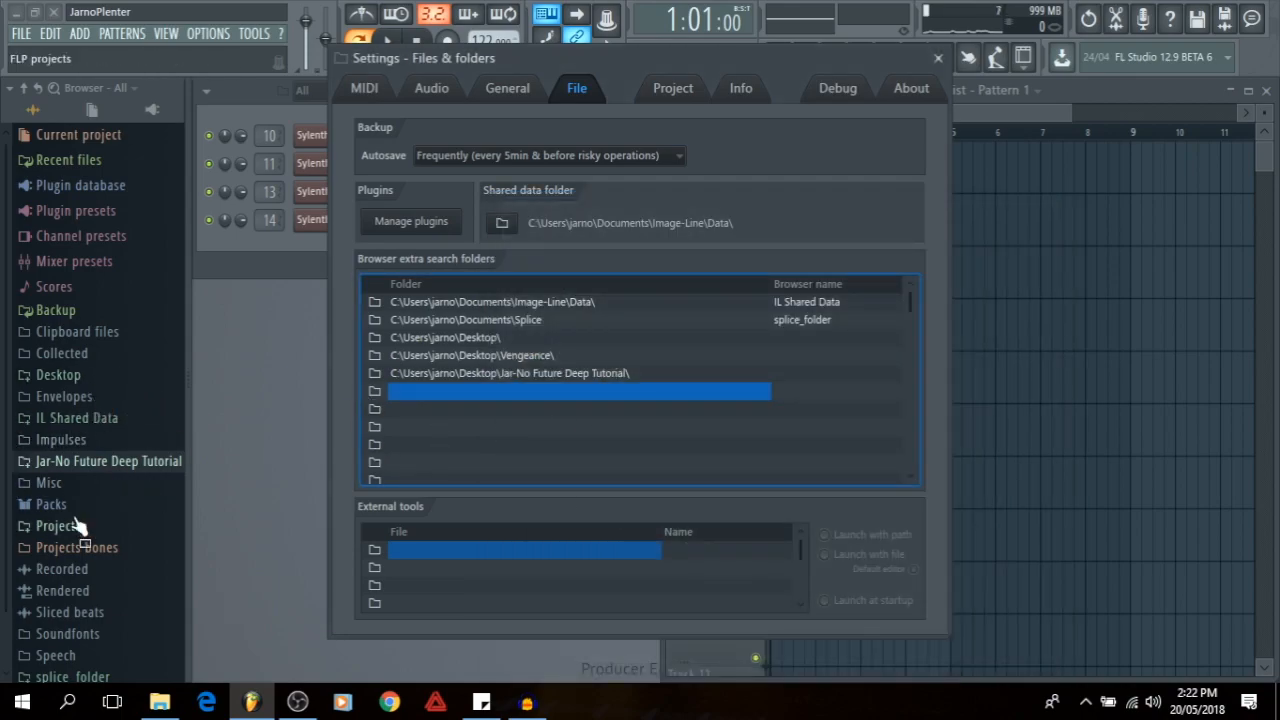
{"action": "left_click", "coordinate": [940, 58]}
- Add the VEH3 Kicks 028 sample from the tutorial folder as a new channel and link it to mixer track 1
{"action": "left_click", "coordinate": [118, 464]}
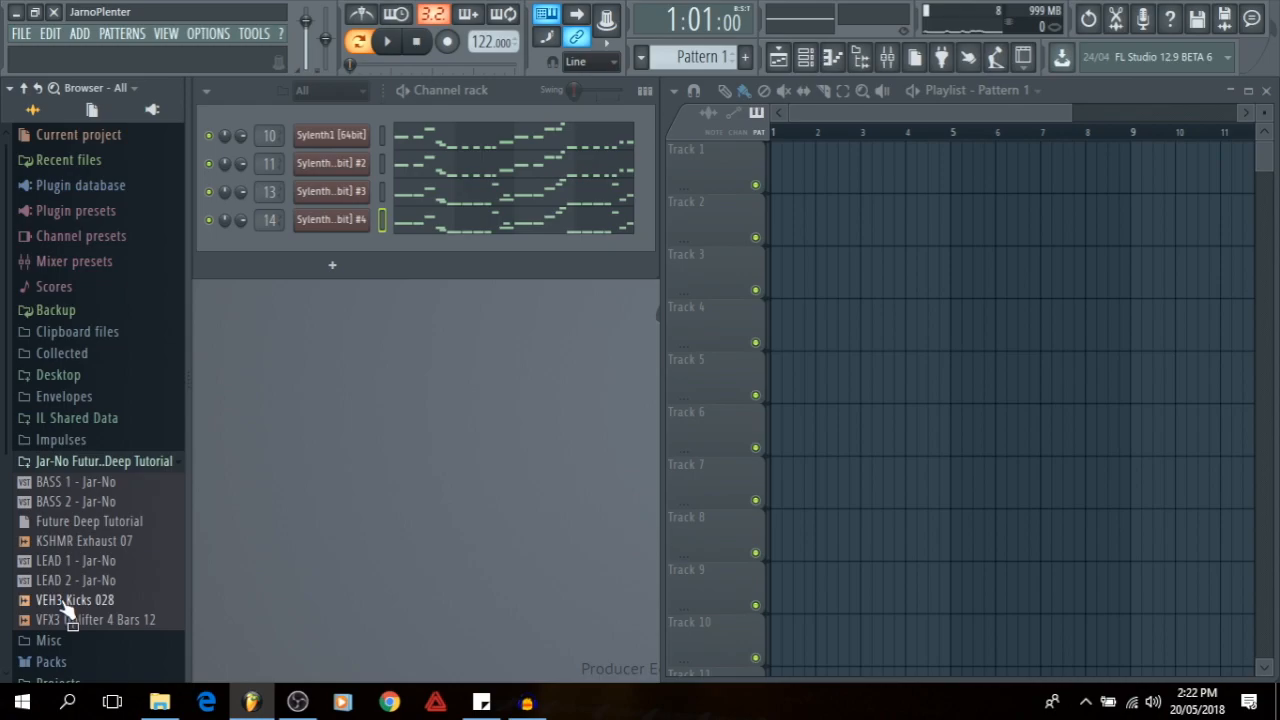
{"action": "left_click_drag", "start_coordinate": [63, 602], "coordinate": [229, 372]}
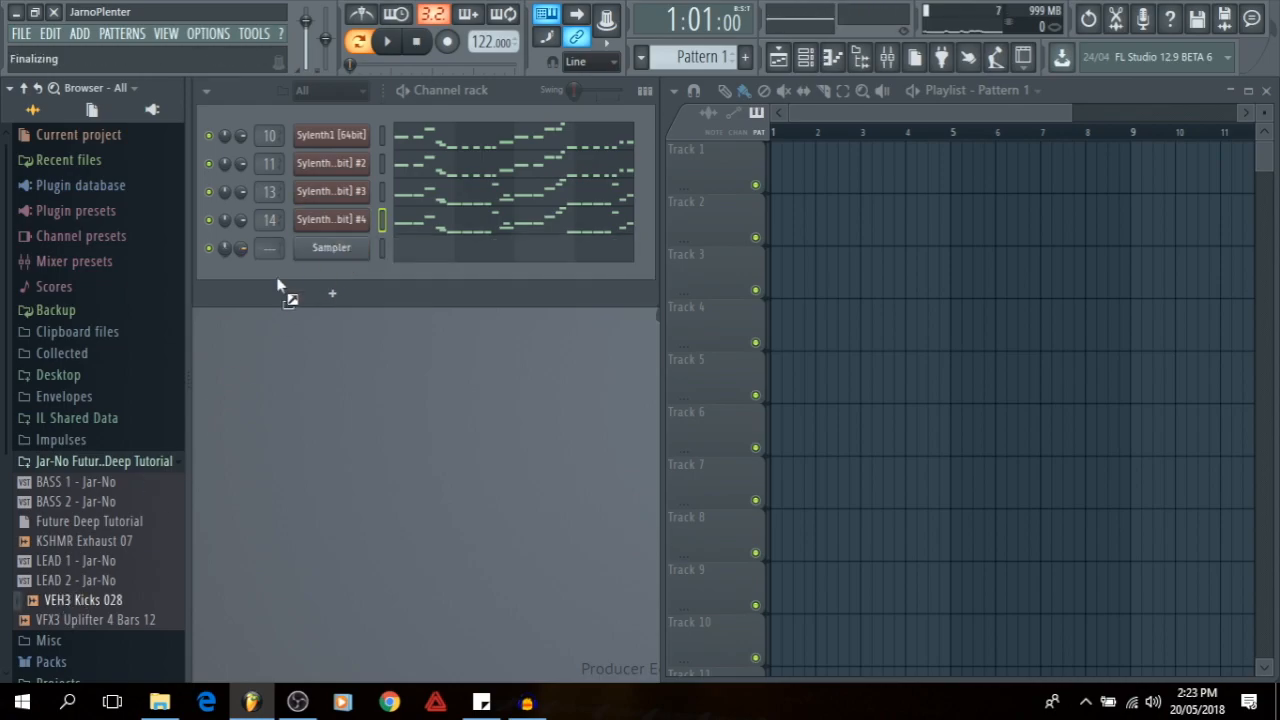
{"action": "left_click", "coordinate": [24, 88]}
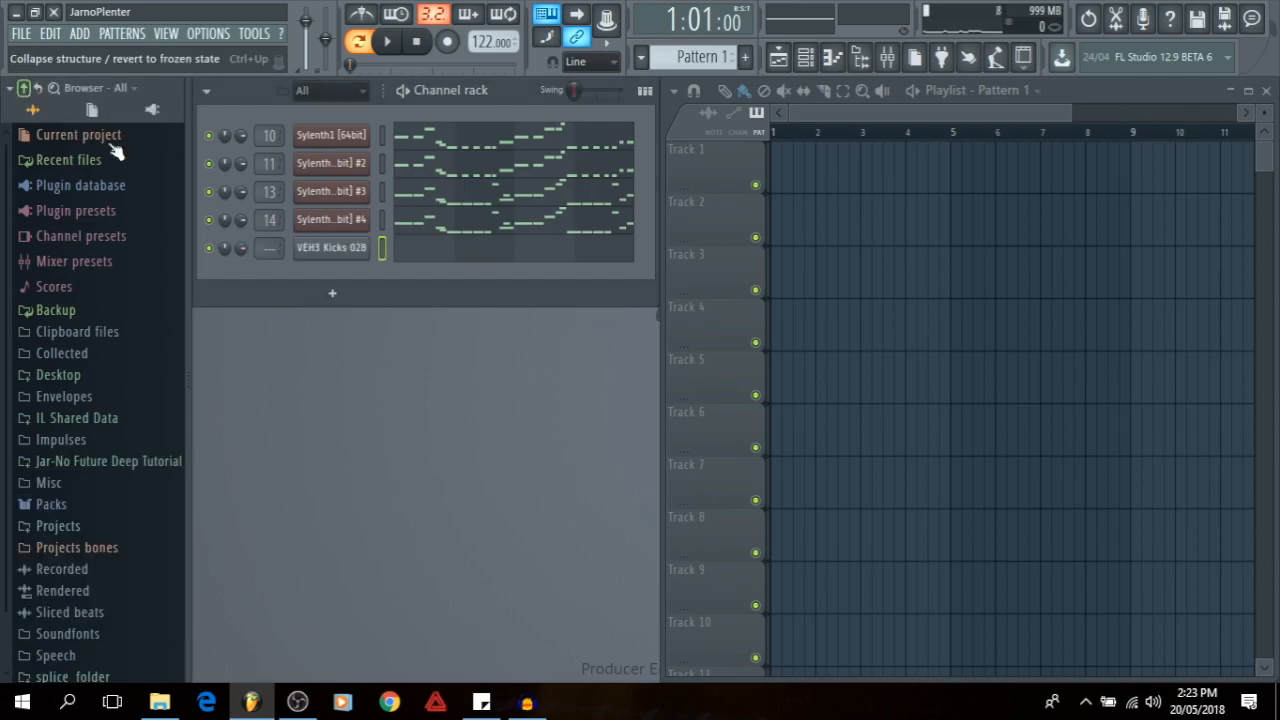
{"action": "left_click", "coordinate": [888, 58]}
{"action": "left_click", "coordinate": [251, 258]}
{"action": "key", "text": "ctrl+l"}
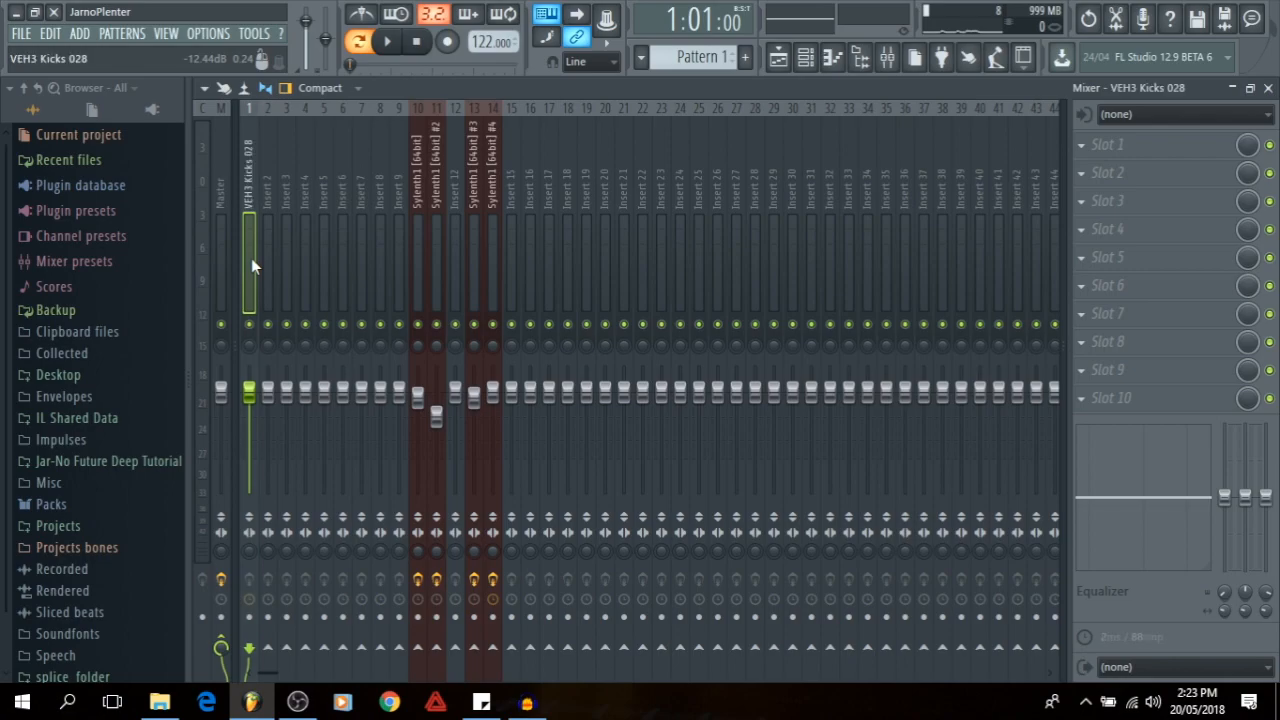
{"action": "key", "text": "F9"}
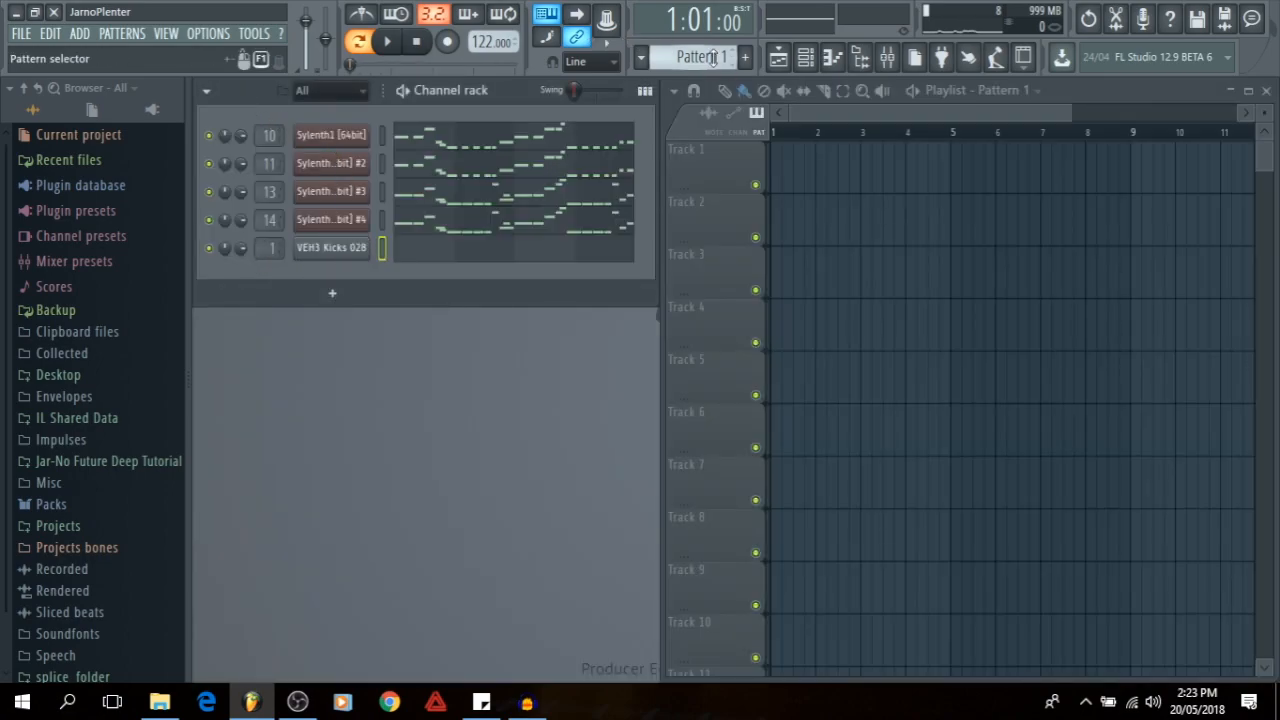
- Create a new empty pattern after Pattern 1
{"action": "left_click", "coordinate": [744, 57]}
{"action": "key", "text": "Return"}
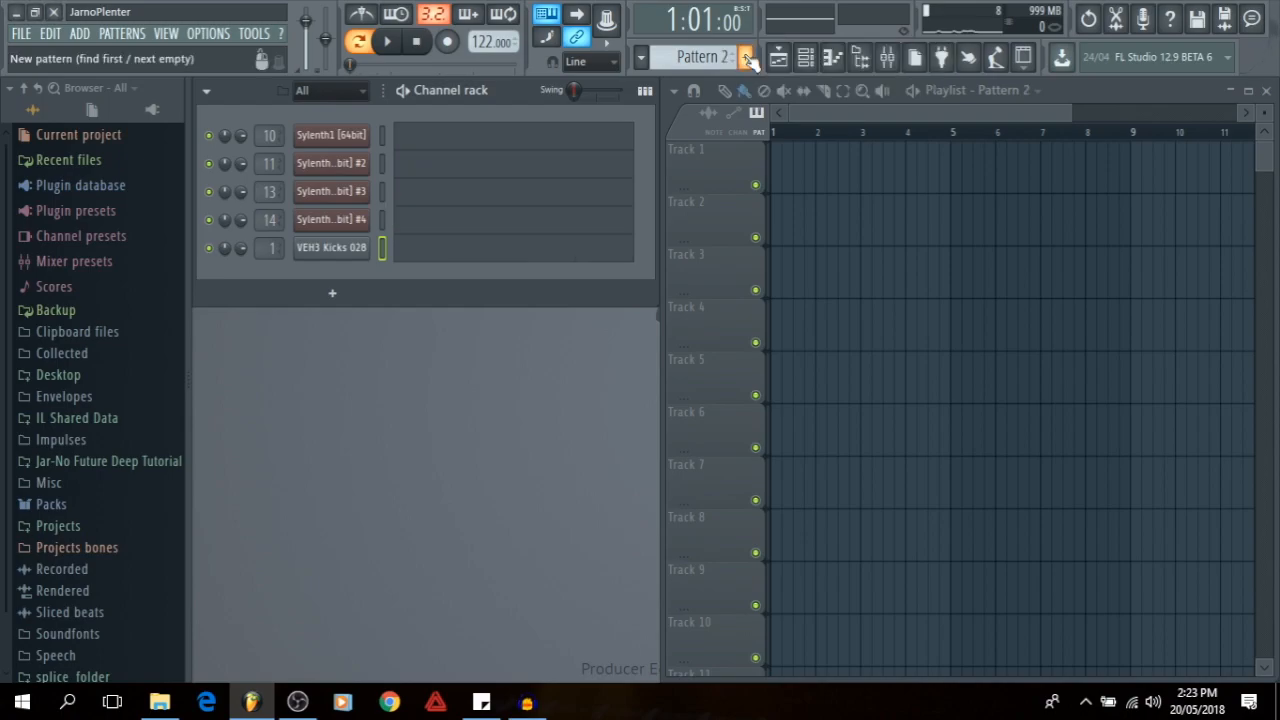
- Fill every fourth step of the VEH3 Kicks 028 channel in Pattern 2
{"action": "right_click", "coordinate": [352, 249]}
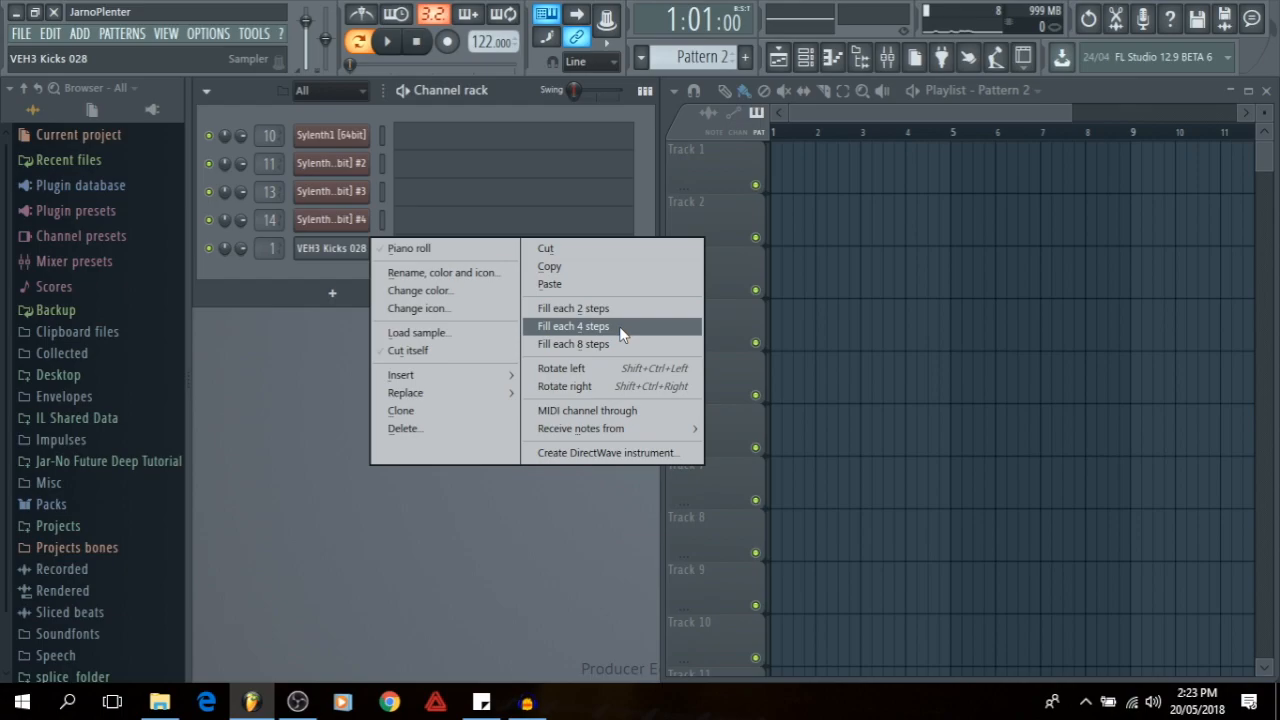
{"action": "left_click", "coordinate": [619, 326]}
{"action": "right_click", "coordinate": [337, 254]}
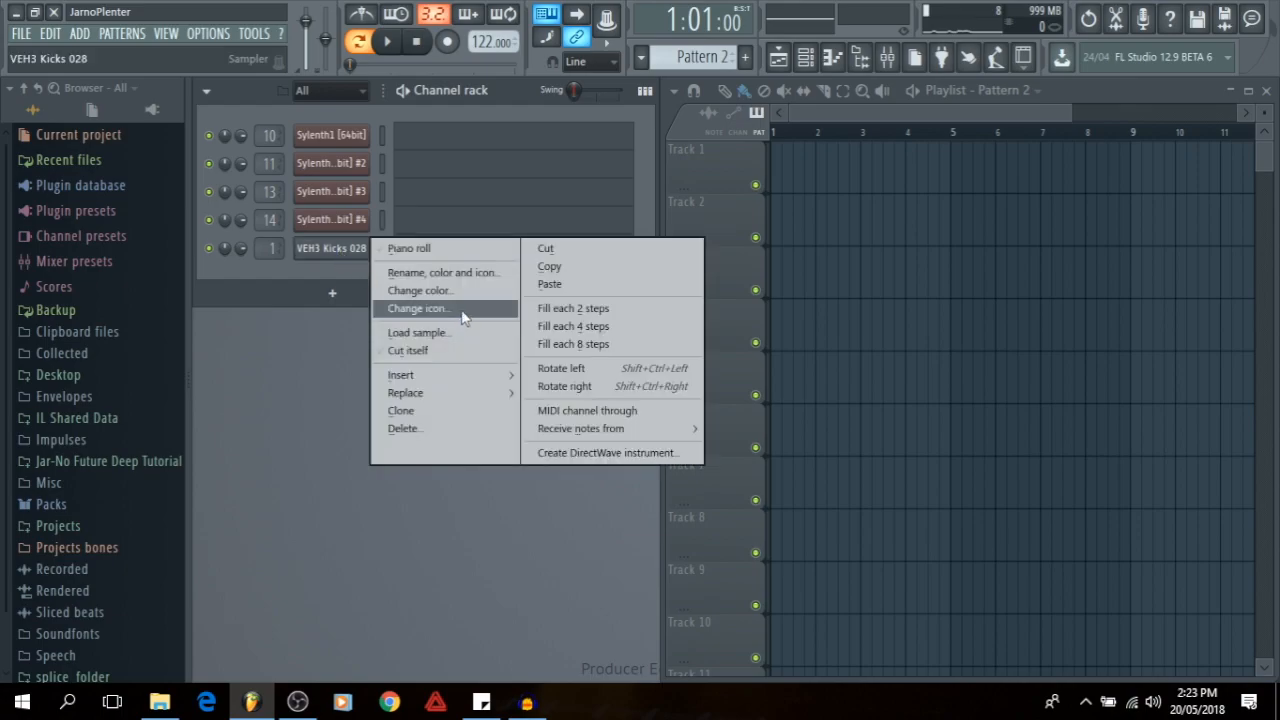
{"action": "left_click", "coordinate": [594, 330]}
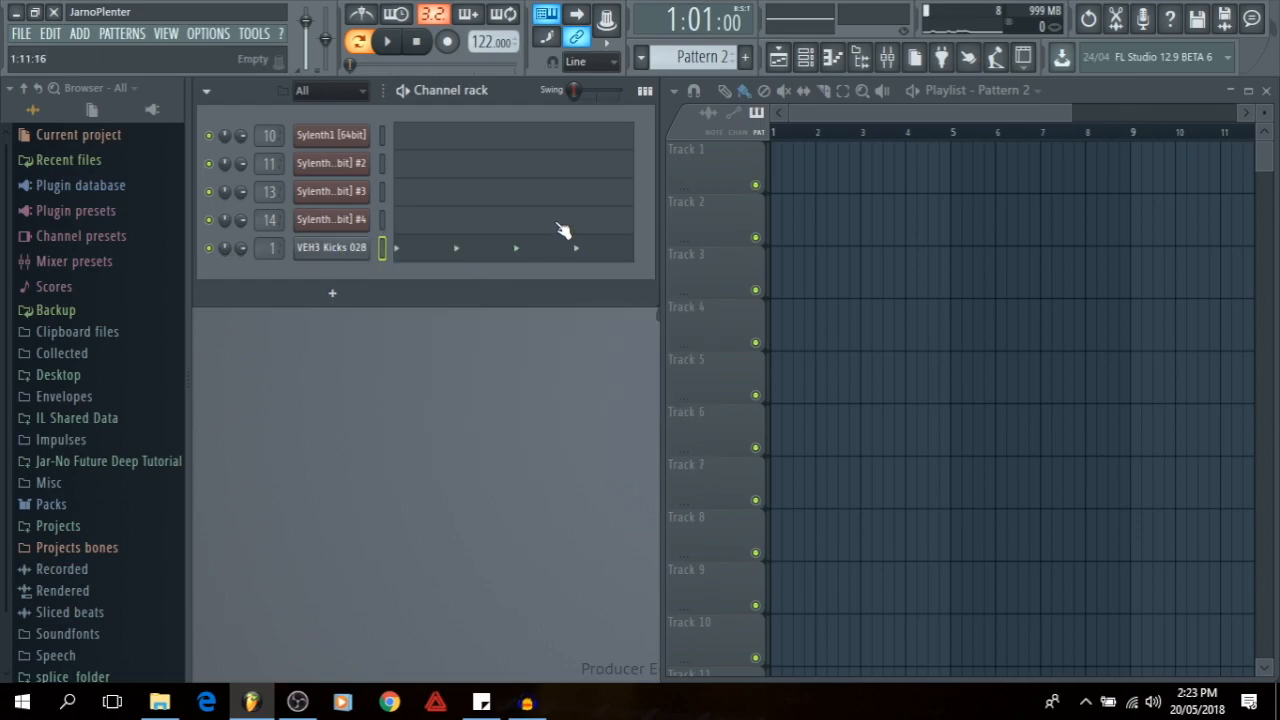
- Raise the kick sample's quick fade out to about halfway to shorten its tail, auditioning it, and close the sampler settings
{"action": "left_click", "coordinate": [352, 258]}
{"action": "left_click_drag", "start_coordinate": [448, 226], "coordinate": [654, 148]}
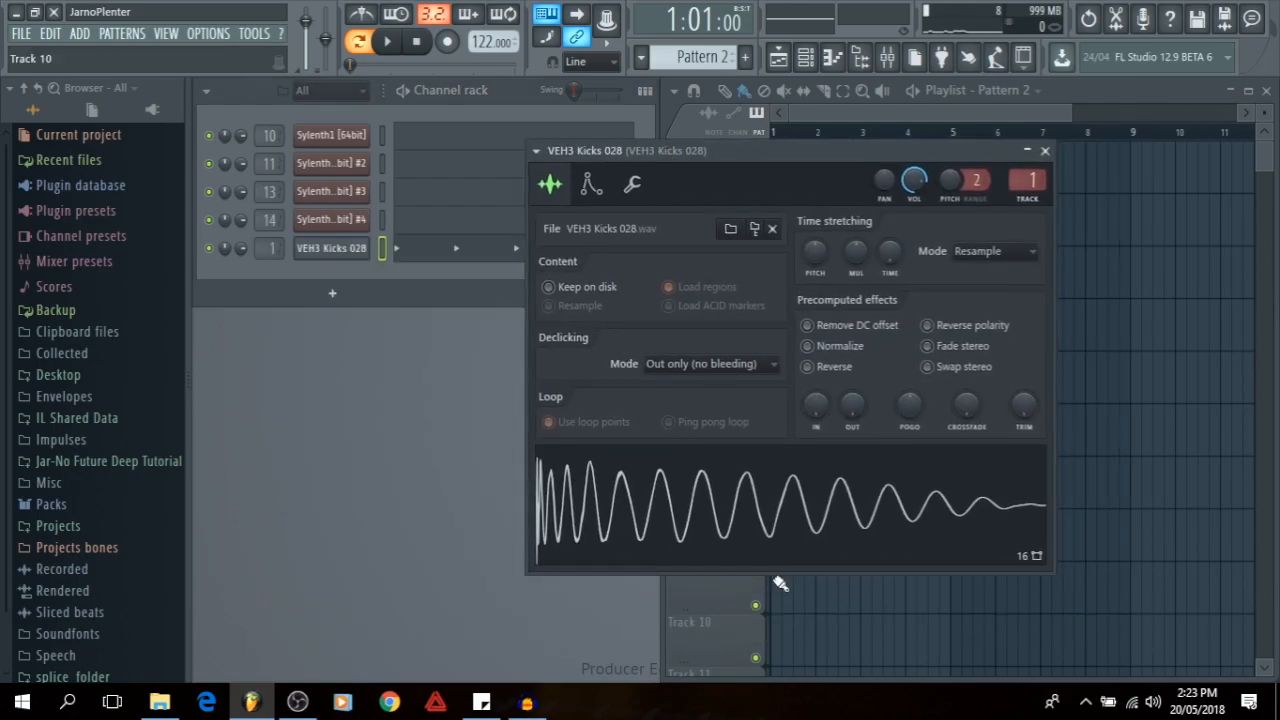
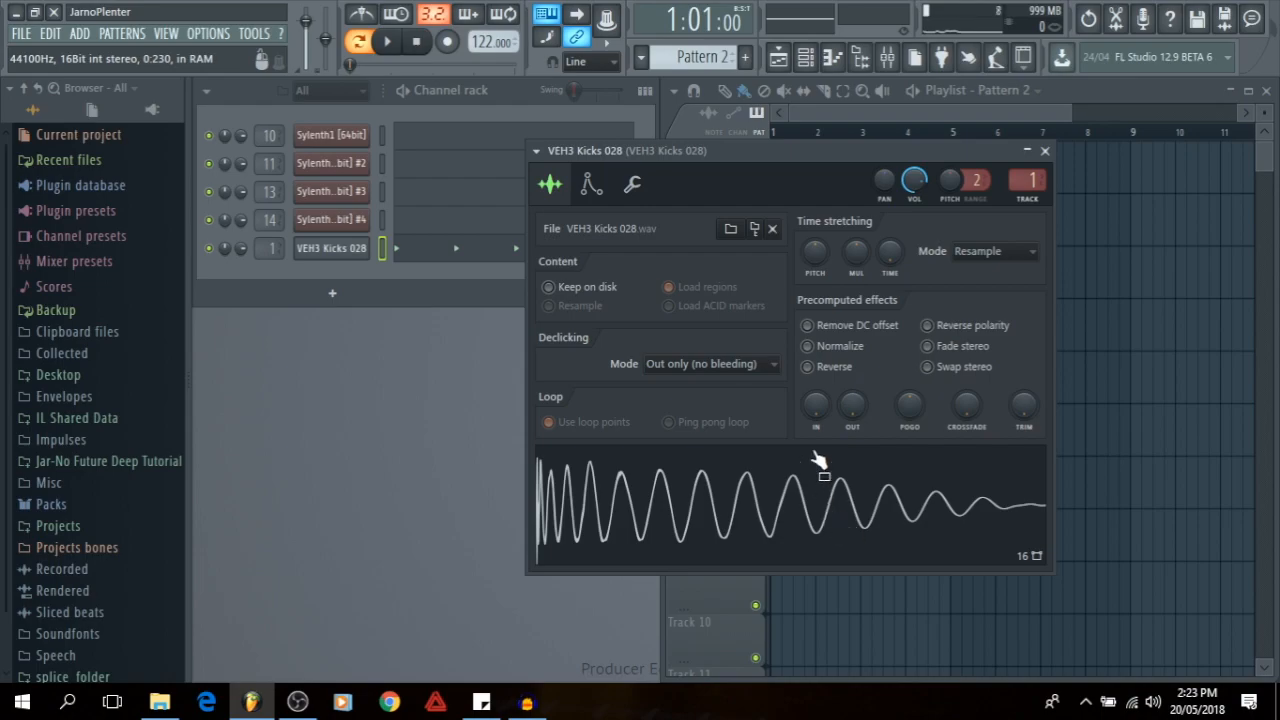
{"action": "mouse_move", "coordinate": [852, 404]}
{"action": "left_mouse_down"}
{"action": "mouse_move", "coordinate": [852, 378]}
{"action": "mouse_move", "coordinate": [853, 411]}
{"action": "left_mouse_up"}
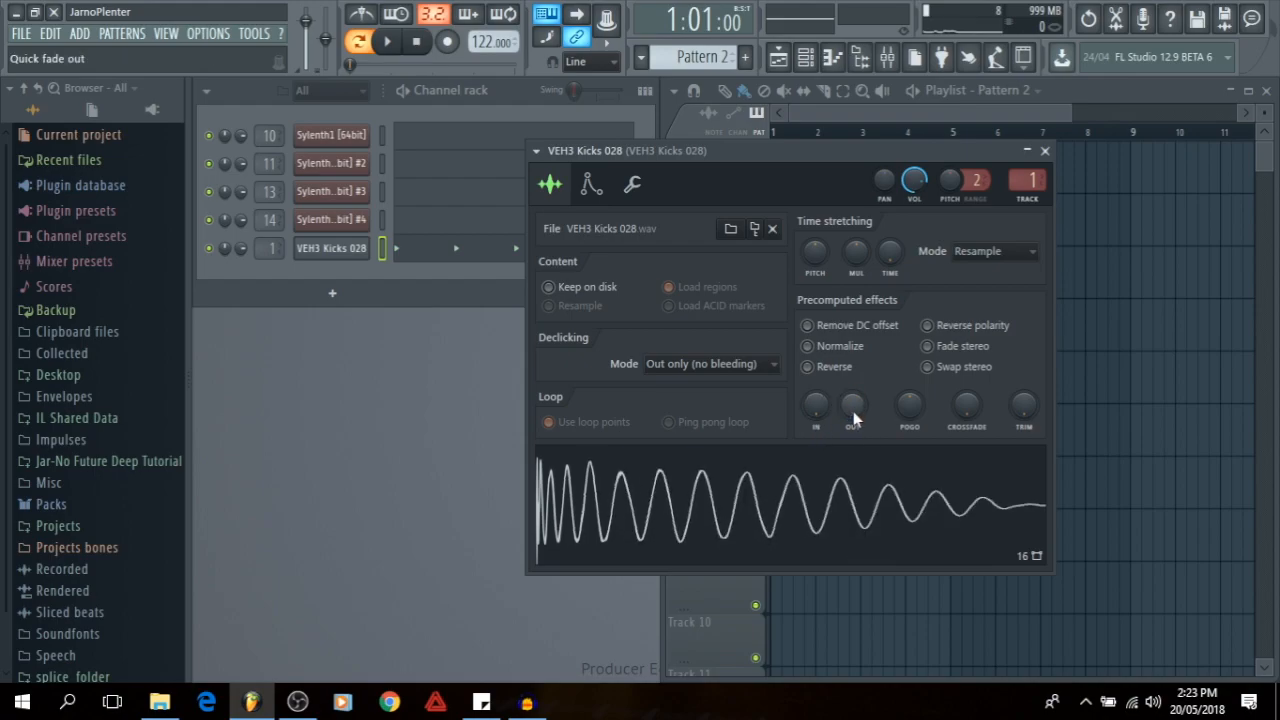
{"action": "left_click", "coordinate": [779, 501]}
{"action": "left_click", "coordinate": [780, 502]}
{"action": "left_click", "coordinate": [781, 503]}
{"action": "left_click_drag", "start_coordinate": [852, 404], "coordinate": [852, 378]}
{"action": "left_click", "coordinate": [800, 514]}
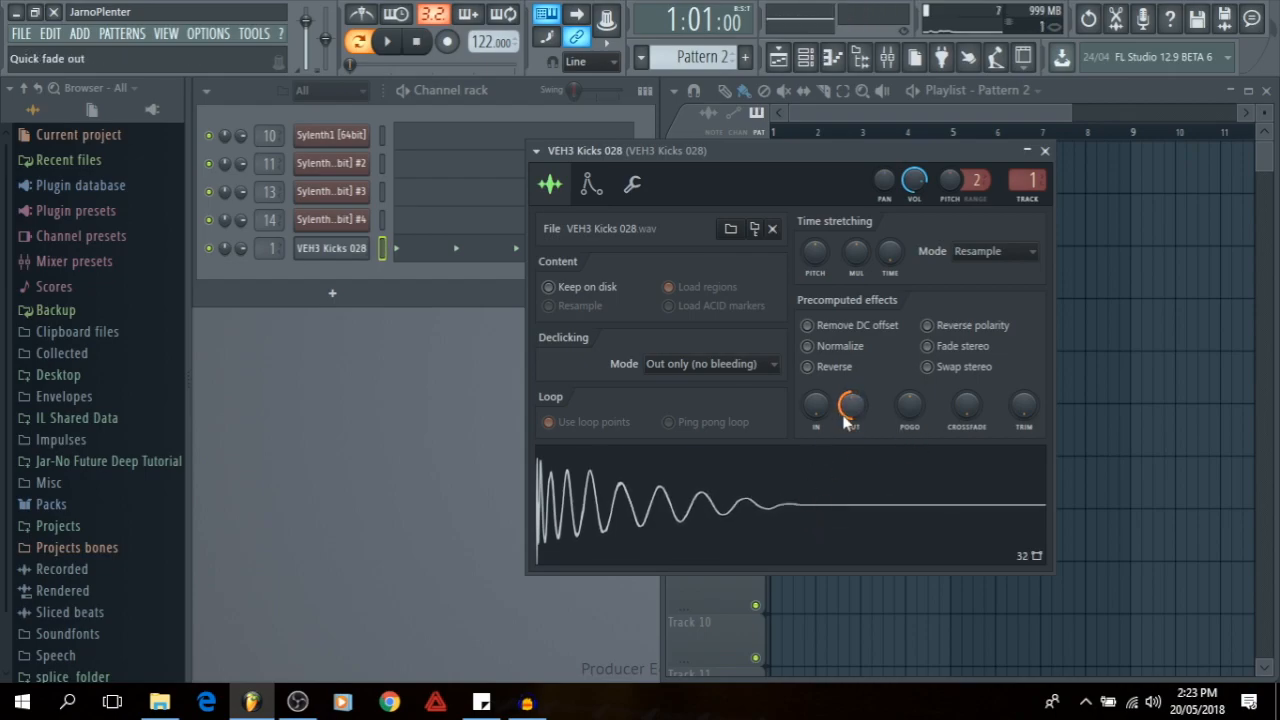
{"action": "left_click", "coordinate": [800, 514]}
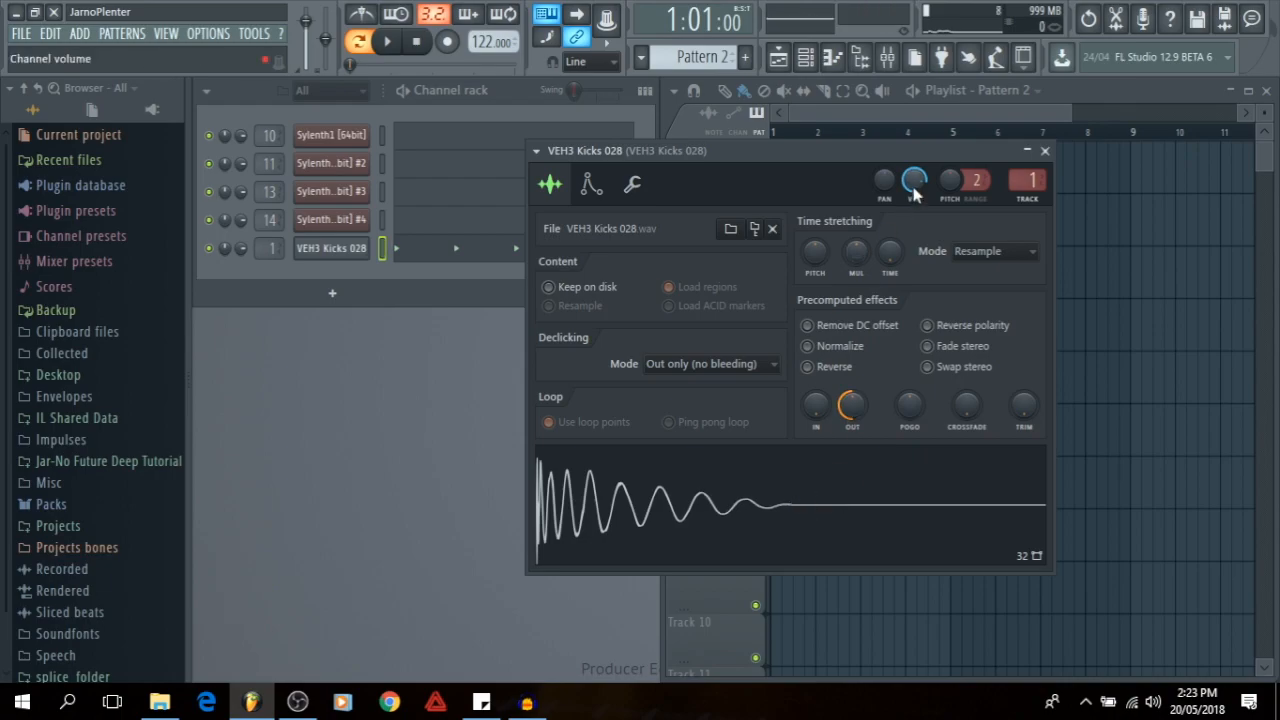
{"action": "left_click", "coordinate": [1046, 152]}
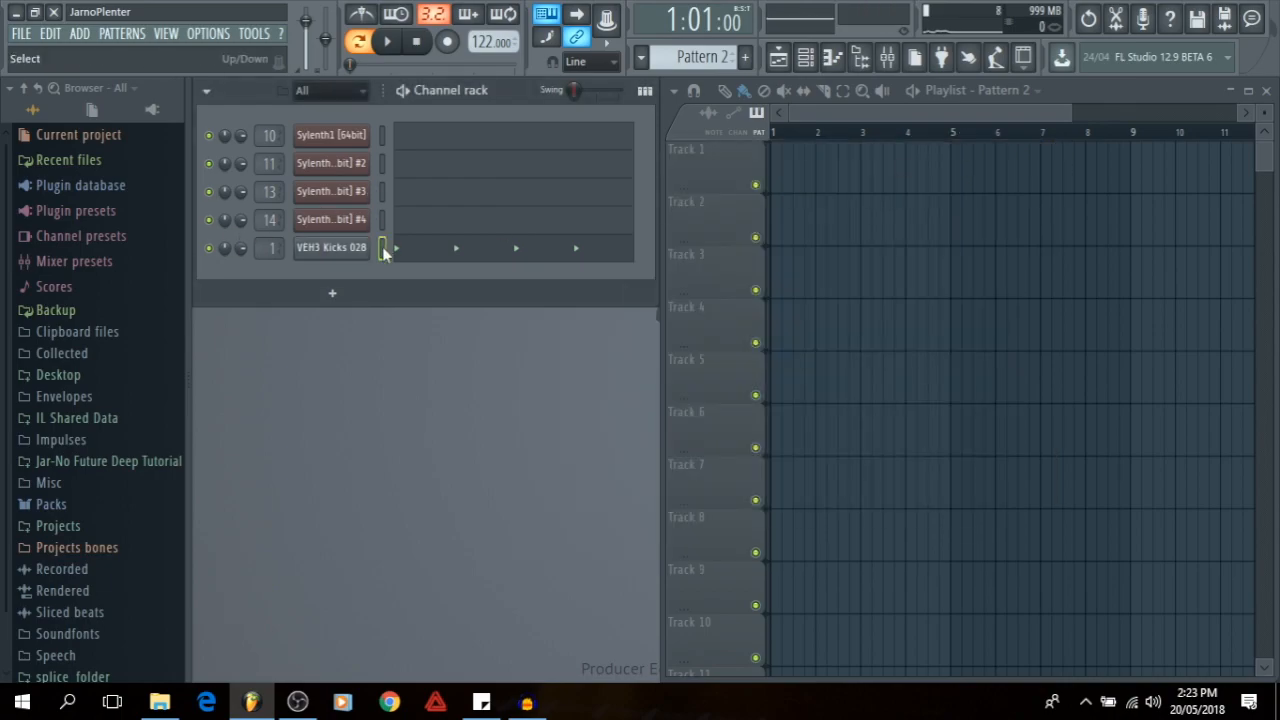
- Lower the kick's volume on mixer track 1 and load Fruity Parametric EQ 2 into its first effect slot
{"action": "left_click", "coordinate": [860, 57]}
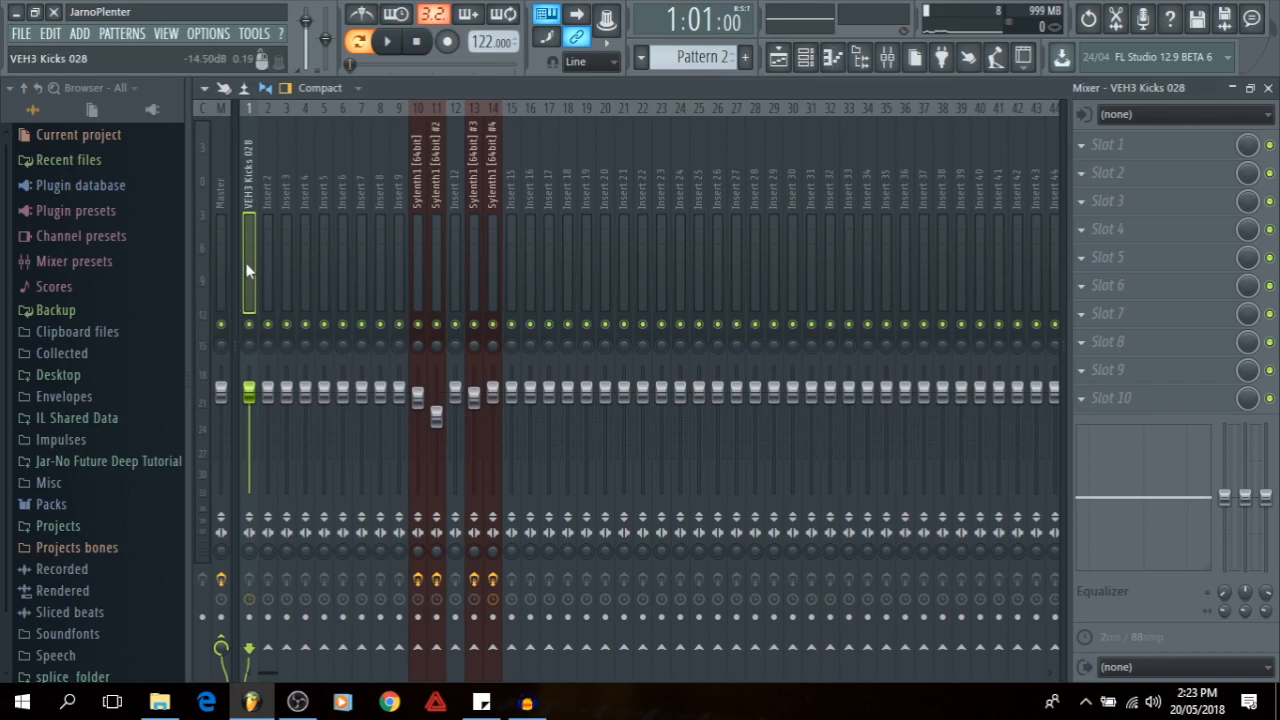
{"action": "left_click_drag", "start_coordinate": [252, 400], "coordinate": [252, 415]}
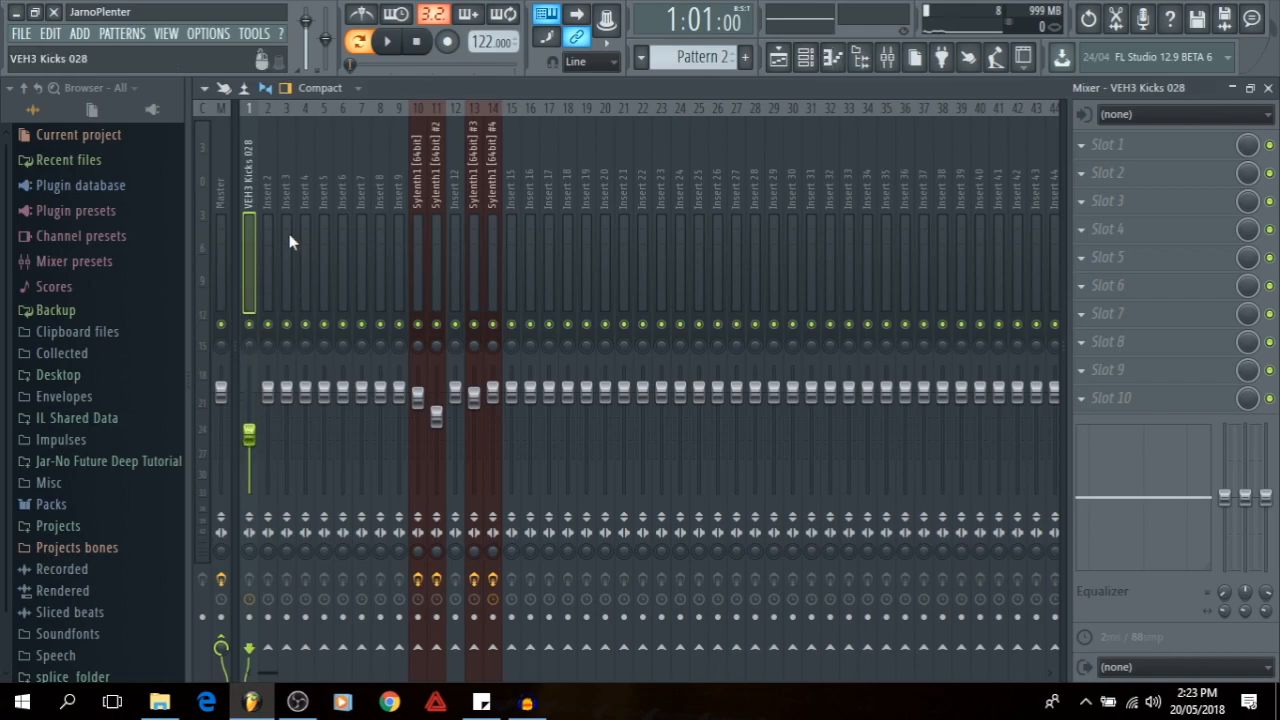
{"action": "left_click", "coordinate": [1120, 148]}
{"action": "left_click", "coordinate": [924, 116]}
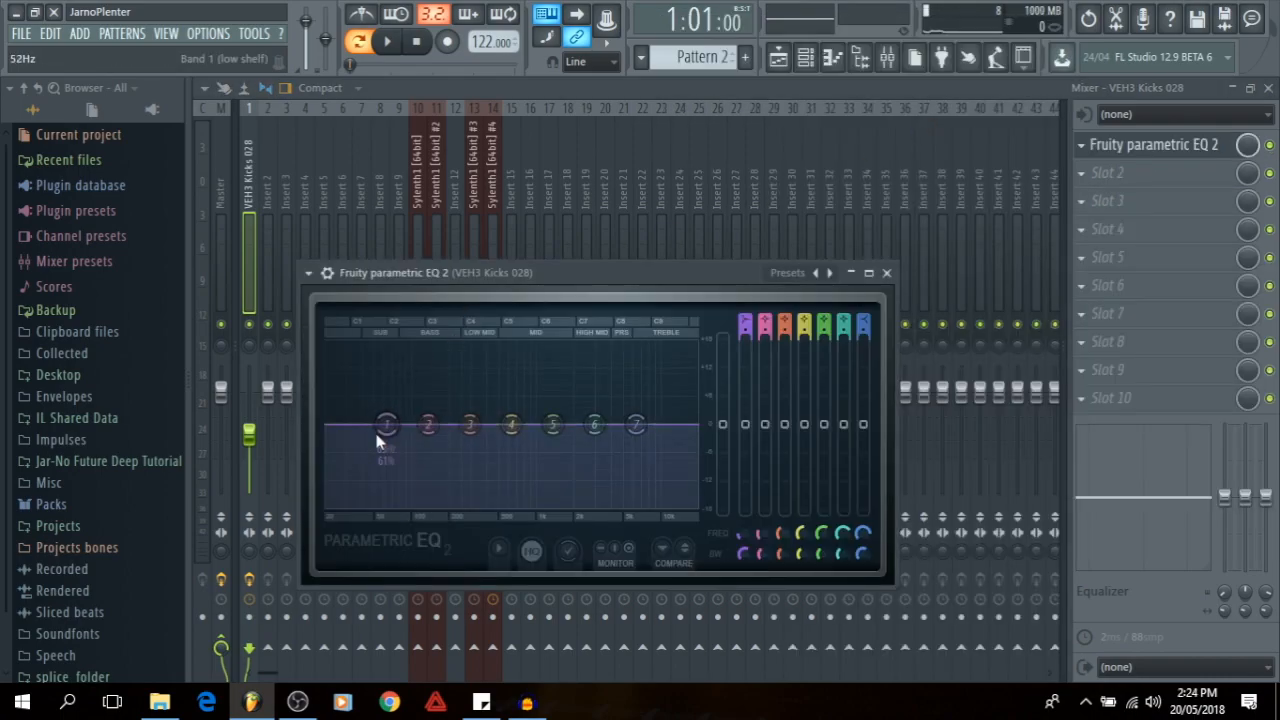
- Turn EQ band 1 into a low cut at the lowest frequencies and boost bands 2, 3 and 4 across the sub and bass
{"action": "right_click", "coordinate": [386, 425]}
{"action": "mouse_move", "coordinate": [416, 491]}
{"action": "left_click", "coordinate": [478, 498]}
{"action": "left_click_drag", "start_coordinate": [386, 425], "coordinate": [327, 505]}
{"action": "left_click_drag", "start_coordinate": [441, 424], "coordinate": [358, 410]}
{"action": "left_click_drag", "start_coordinate": [469, 426], "coordinate": [403, 413]}
{"action": "left_click_drag", "start_coordinate": [500, 434], "coordinate": [393, 407]}
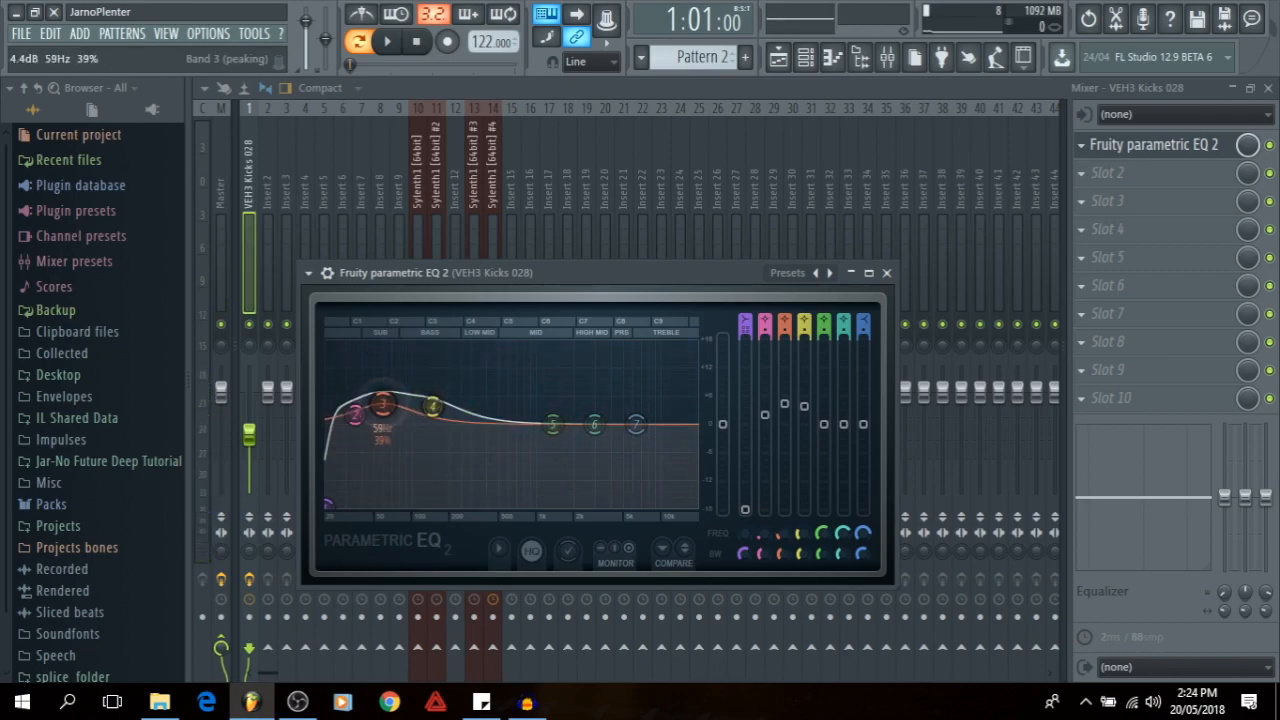
- Turn EQ band 7 into a steep high-frequency cut at about 8.3 kHz
{"action": "right_click", "coordinate": [636, 426]}
{"action": "mouse_move", "coordinate": [665, 493]}
{"action": "left_click", "coordinate": [728, 509]}
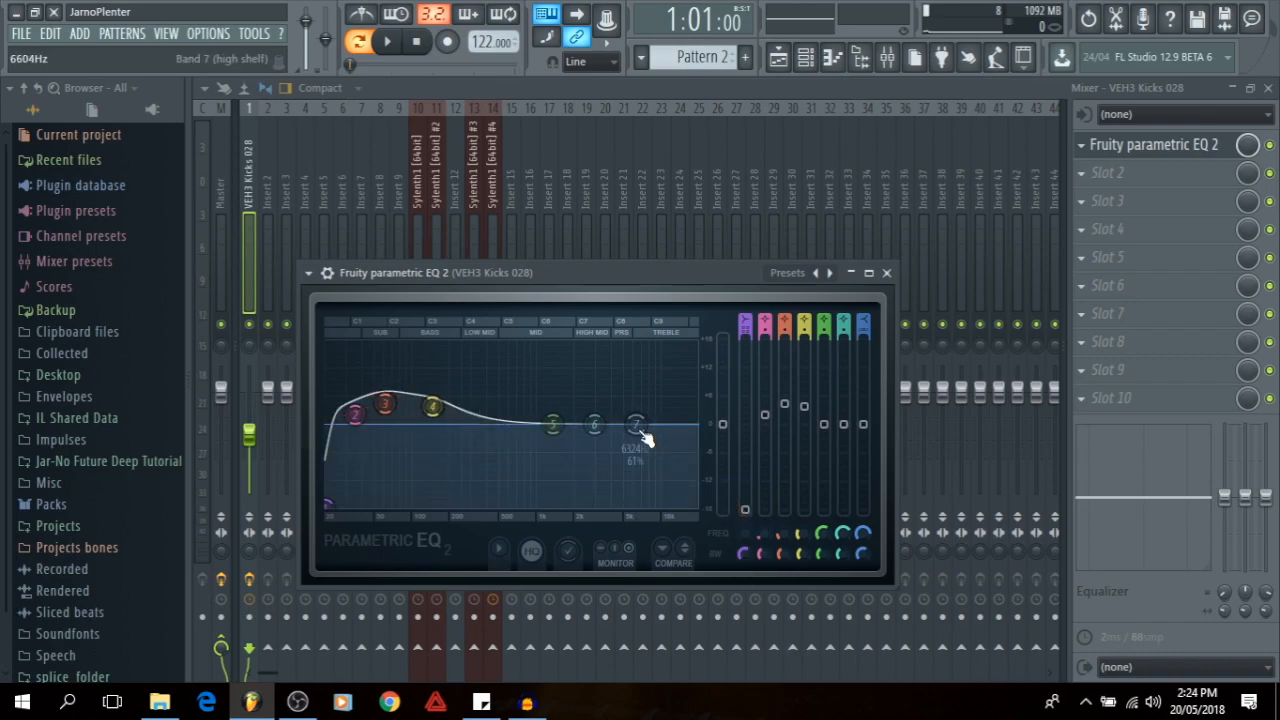
{"action": "right_click", "coordinate": [637, 427]}
{"action": "left_click", "coordinate": [716, 493]}
{"action": "left_click_drag", "start_coordinate": [638, 427], "coordinate": [650, 505]}
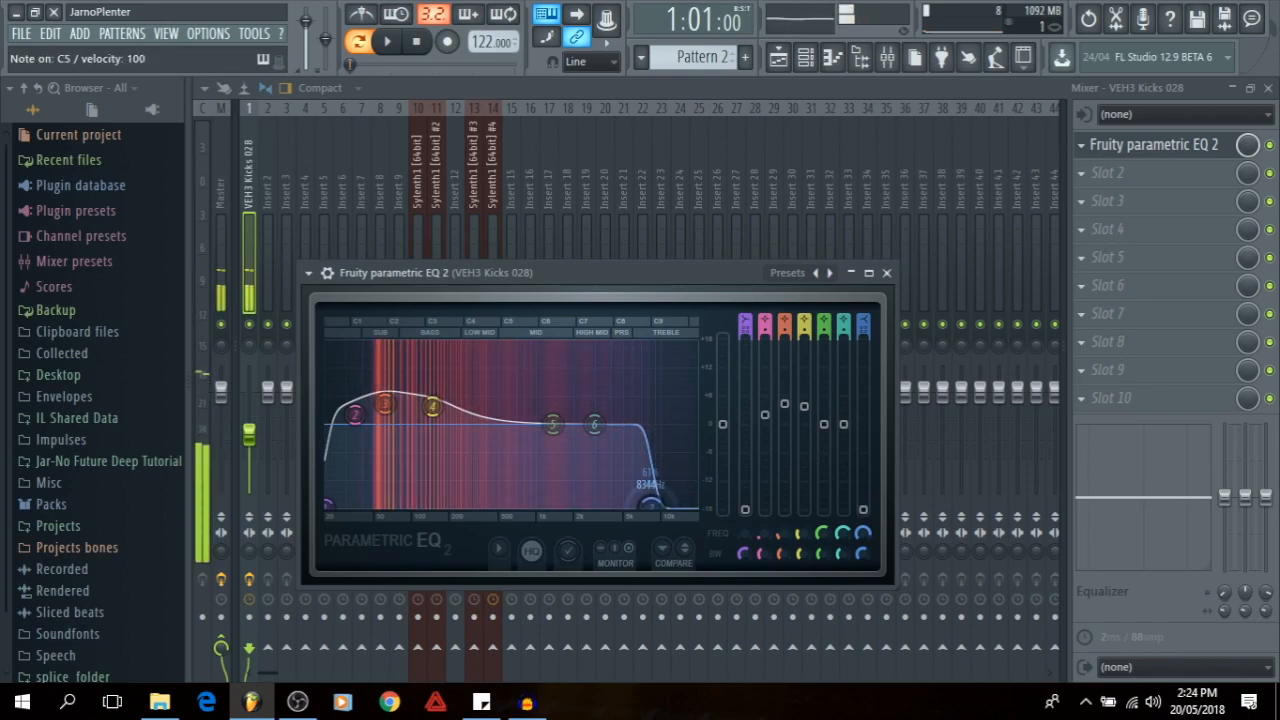
- Dip EQ band 6 at about 8.2 kHz, move the band 7 cutoff slightly higher, lower the EQ's main level, and close the EQ
{"action": "left_click_drag", "start_coordinate": [593, 427], "coordinate": [645, 443]}
{"action": "left_click_drag", "start_coordinate": [652, 504], "coordinate": [658, 504]}
{"action": "left_click_drag", "start_coordinate": [645, 443], "coordinate": [650, 447]}
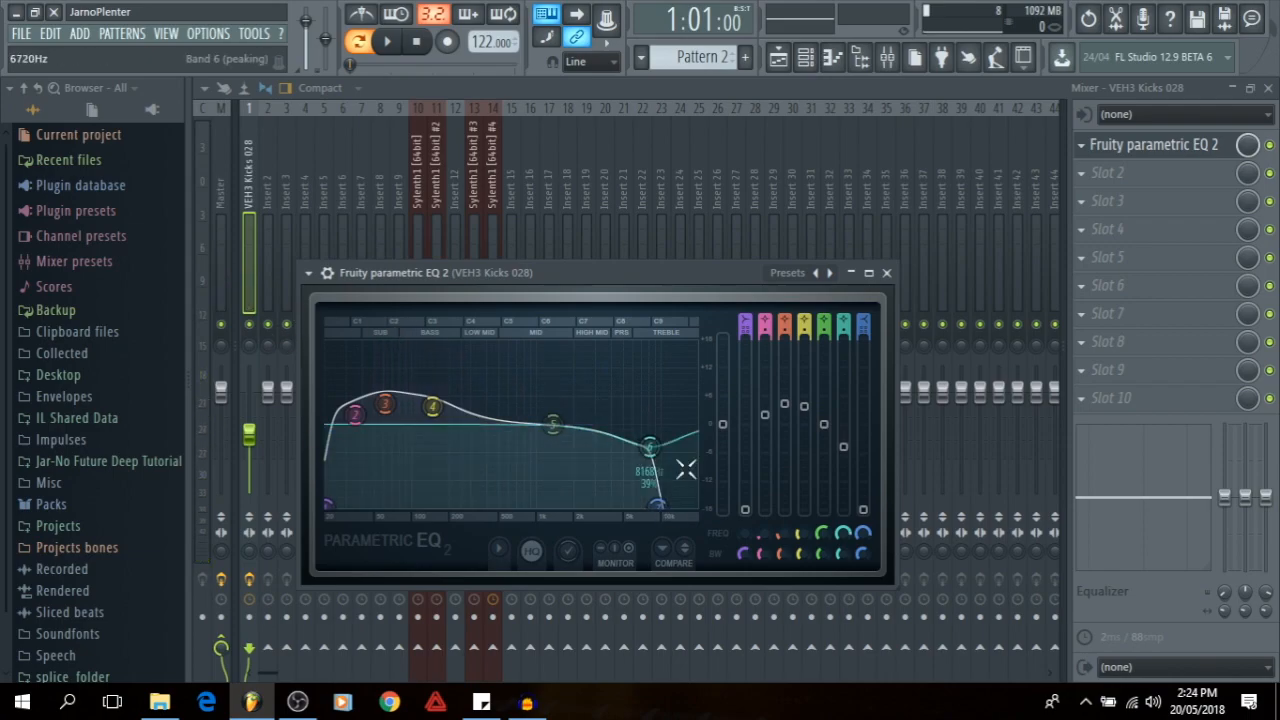
{"action": "left_click_drag", "start_coordinate": [724, 426], "coordinate": [660, 448]}
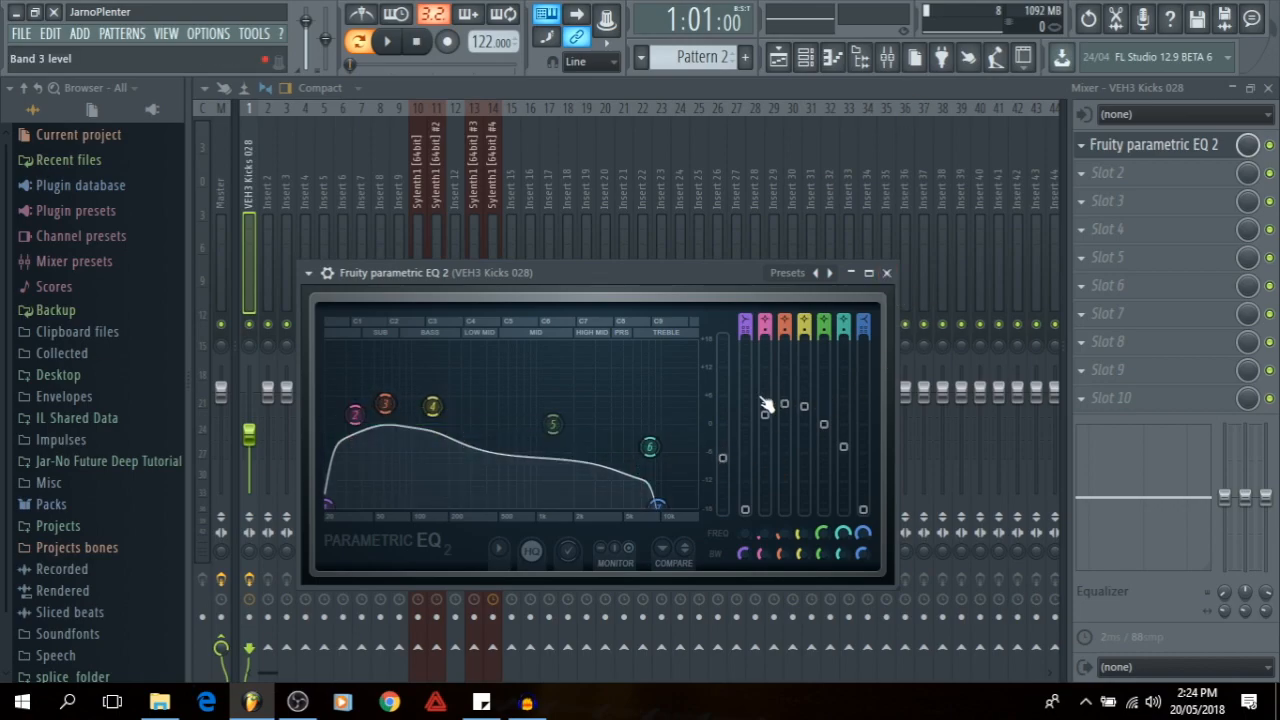
{"action": "left_click", "coordinate": [885, 272]}
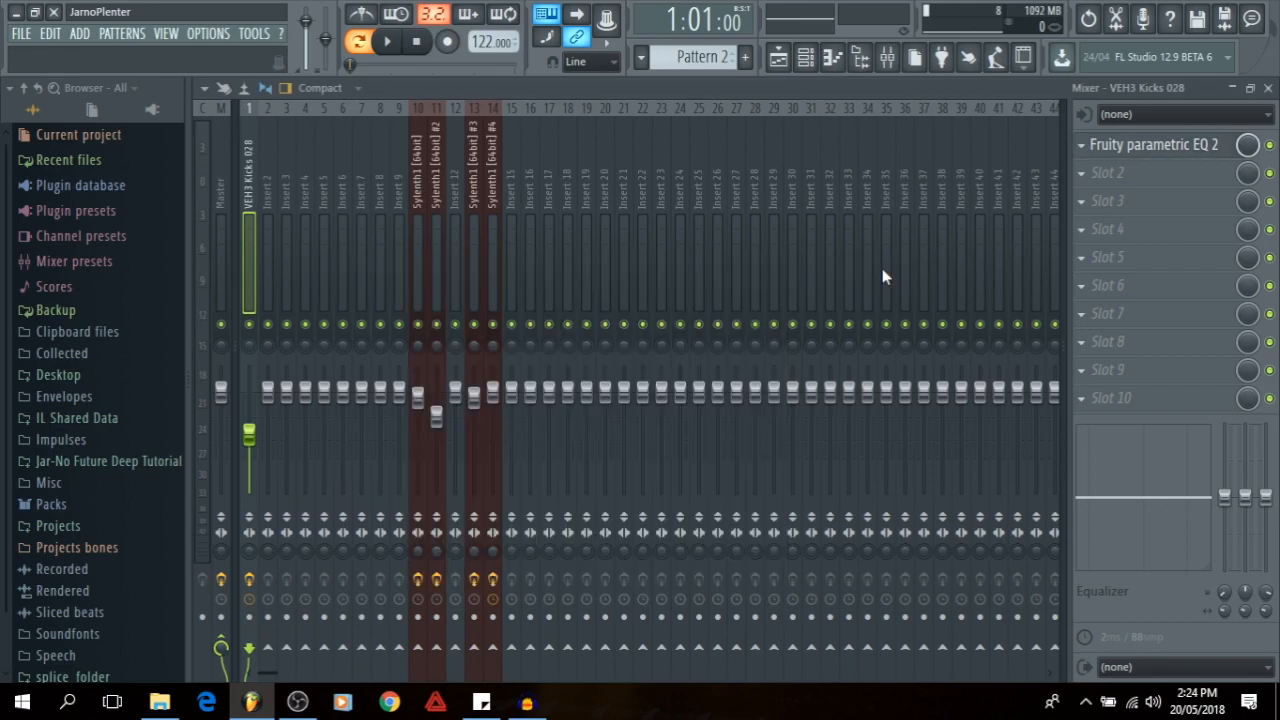
- Load Fruity Compressor into the kick's second effect slot, apply its Drums preset, and close it
{"action": "left_click", "coordinate": [1095, 174]}
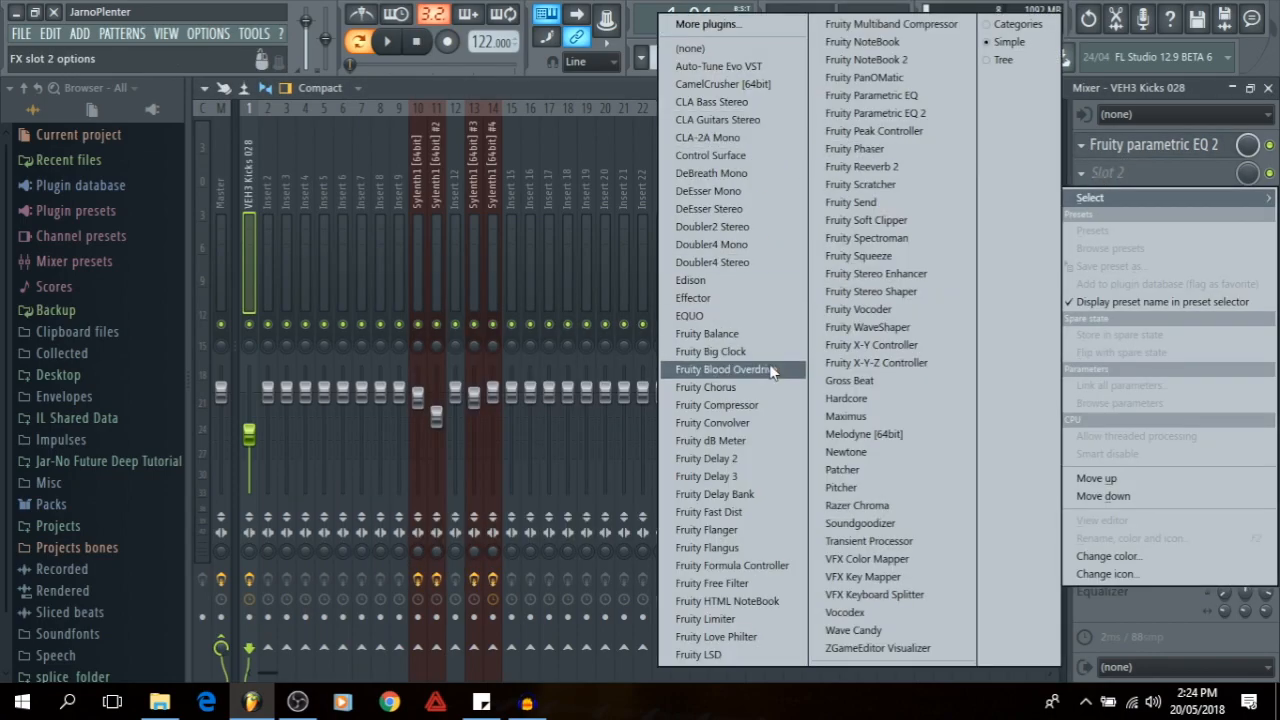
{"action": "left_click", "coordinate": [742, 406]}
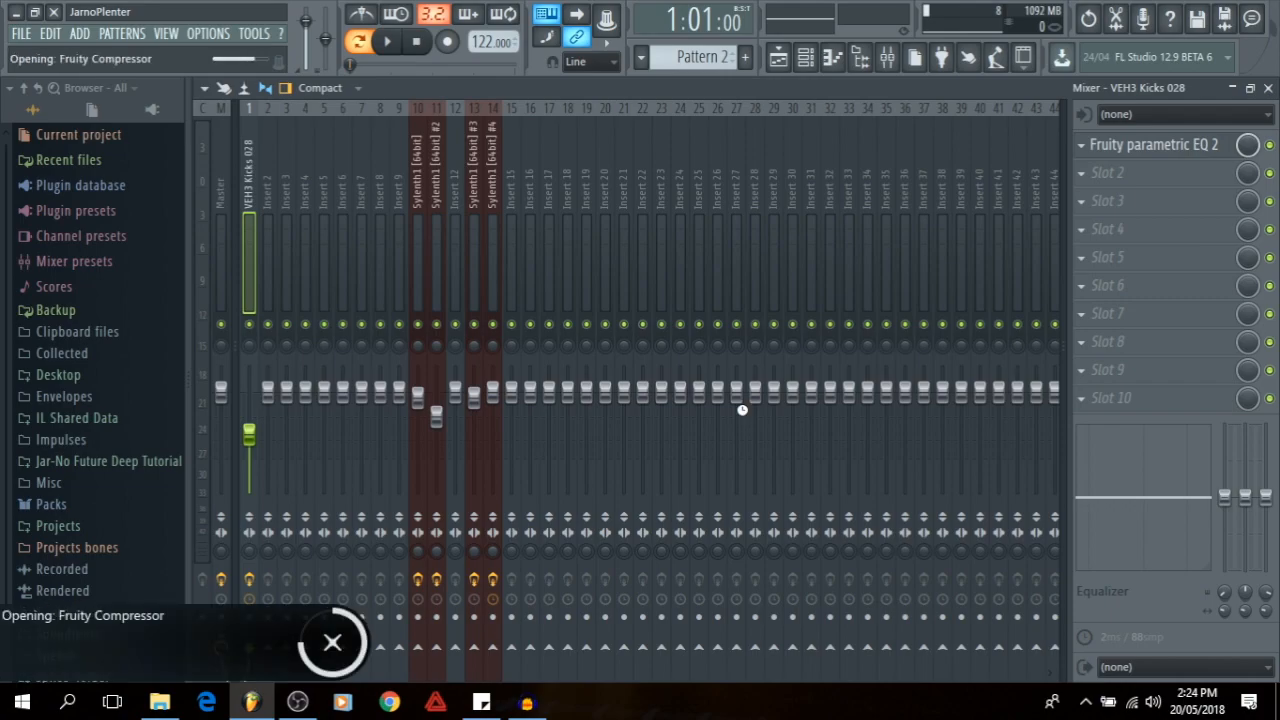
{"action": "left_click_drag", "start_coordinate": [577, 300], "coordinate": [686, 228]}
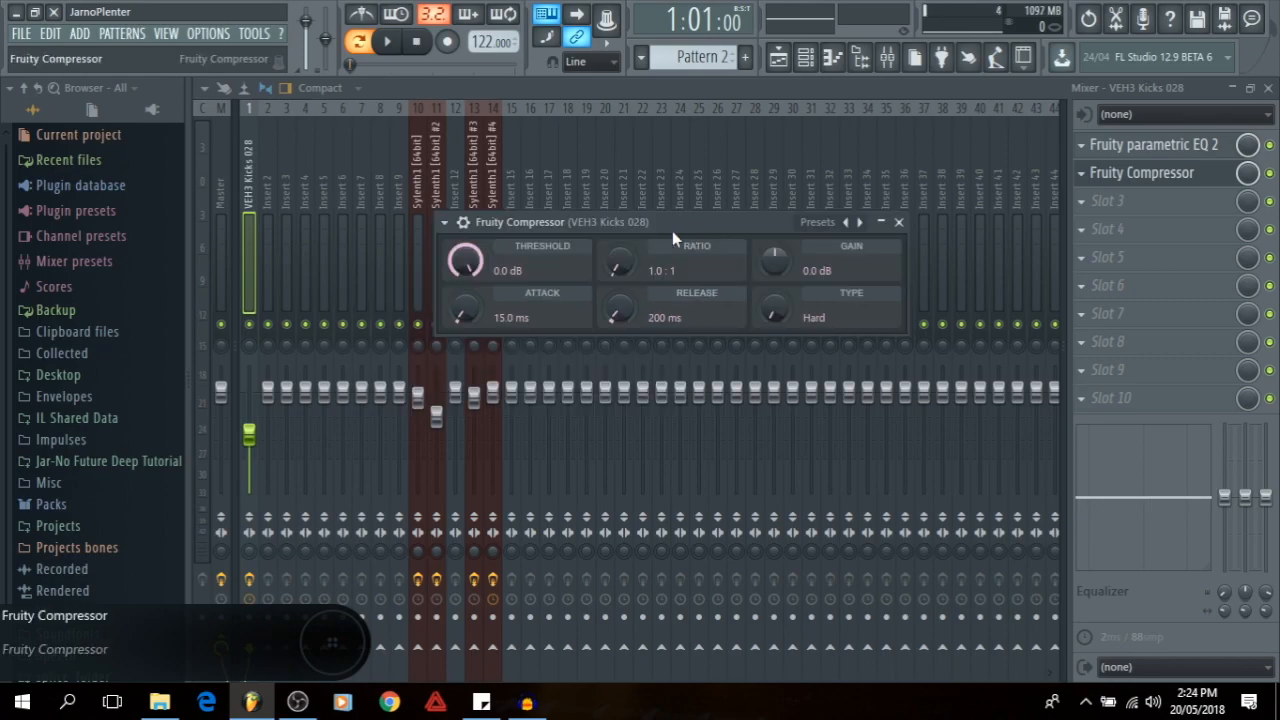
{"action": "left_click", "coordinate": [445, 223]}
{"action": "mouse_move", "coordinate": [481, 277]}
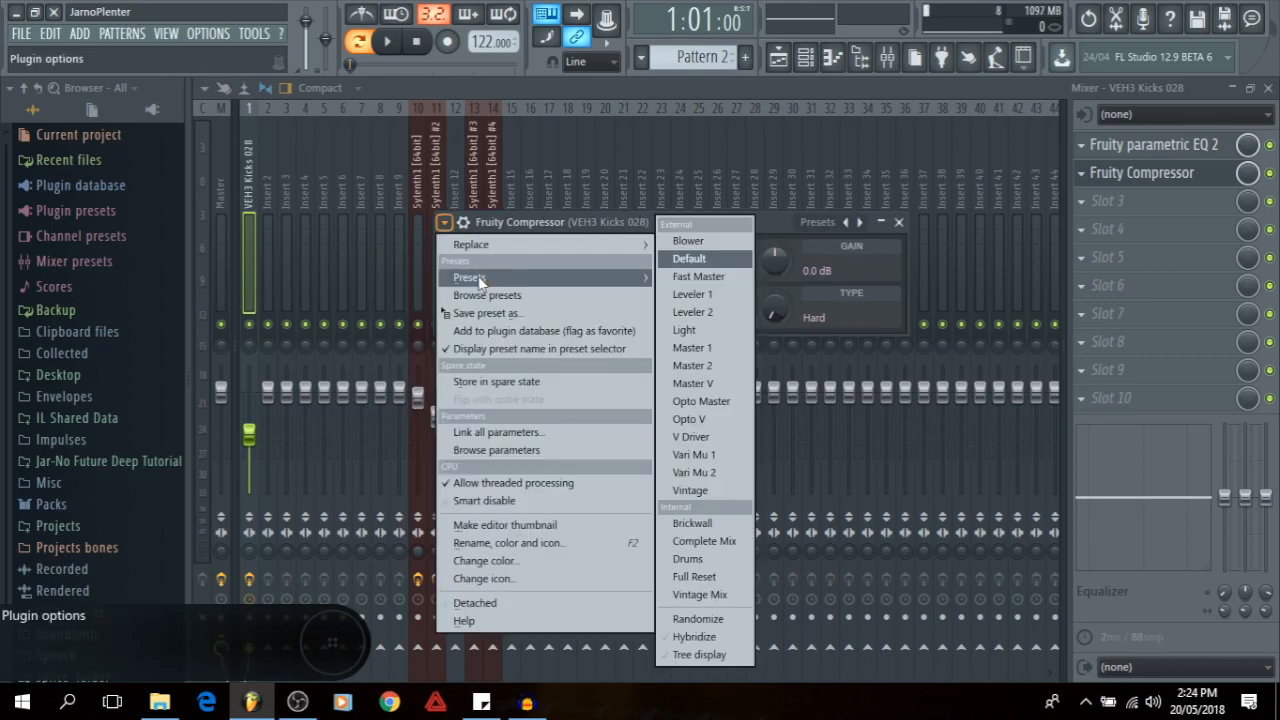
{"action": "left_click", "coordinate": [702, 566]}
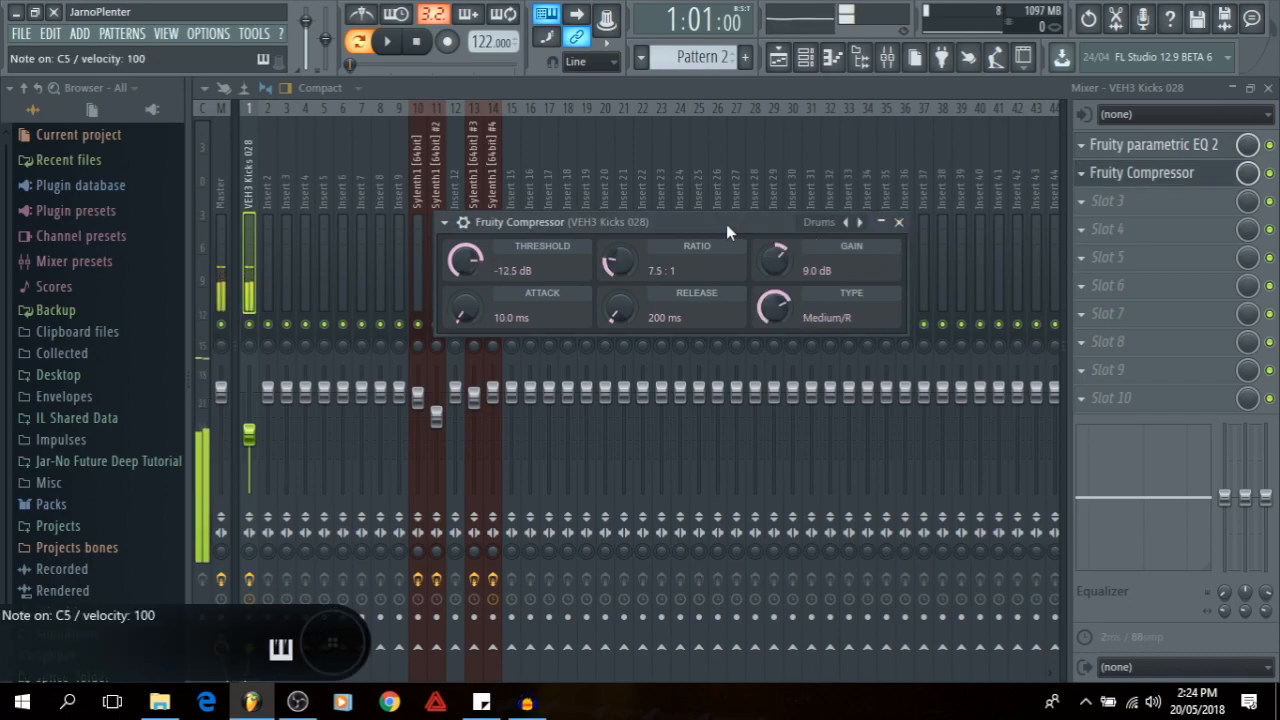
{"action": "left_click", "coordinate": [898, 223]}
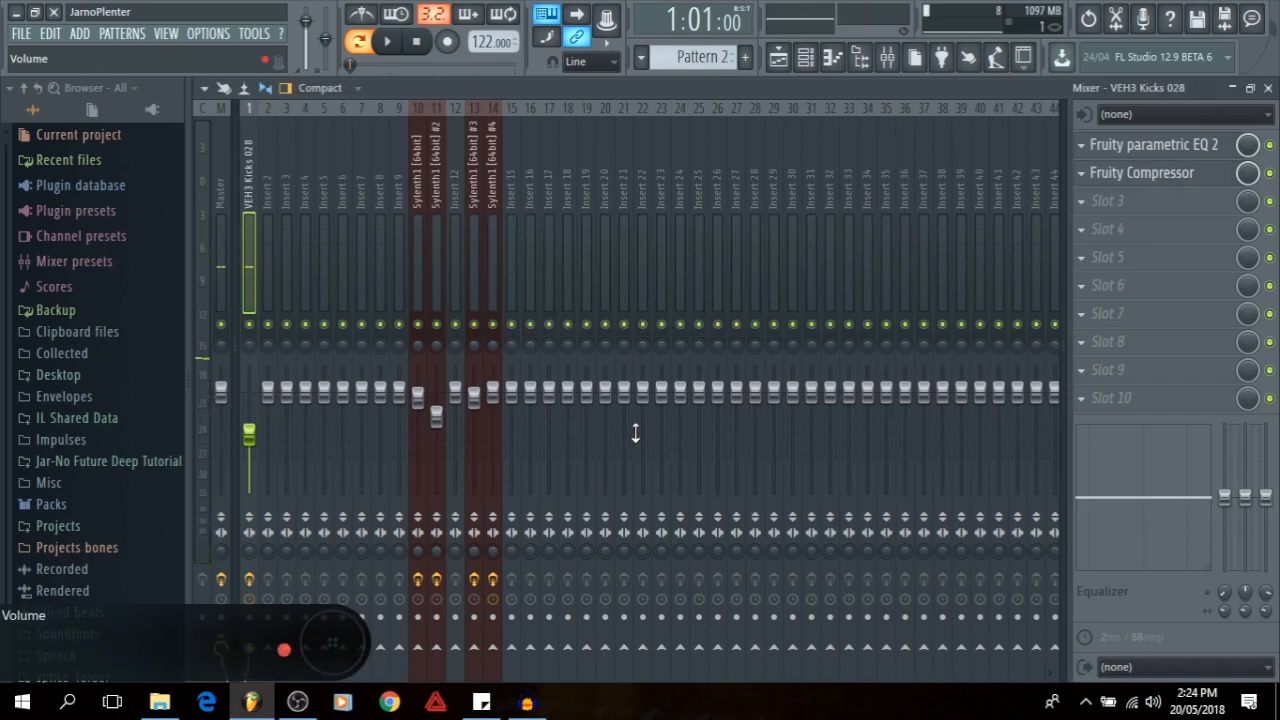
- Raise the kick's mixer volume slightly and audition the kick with its effects enabled and bypassed
{"action": "left_click_drag", "start_coordinate": [249, 434], "coordinate": [249, 409]}
{"action": "key", "text": "q"}
{"action": "key", "text": "q"}
{"action": "key", "text": "q"}
{"action": "key", "text": "q"}
{"action": "key", "text": "q"}
{"action": "key", "text": "q"}
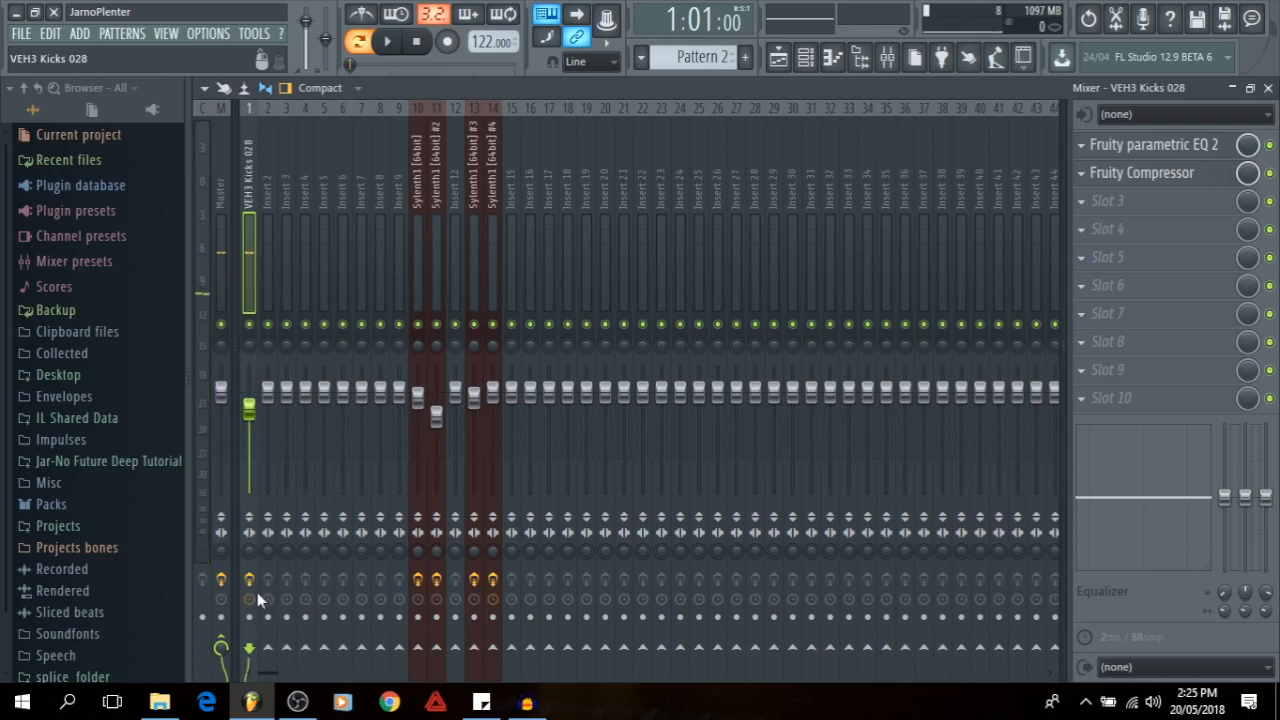
{"action": "key", "text": "q"}
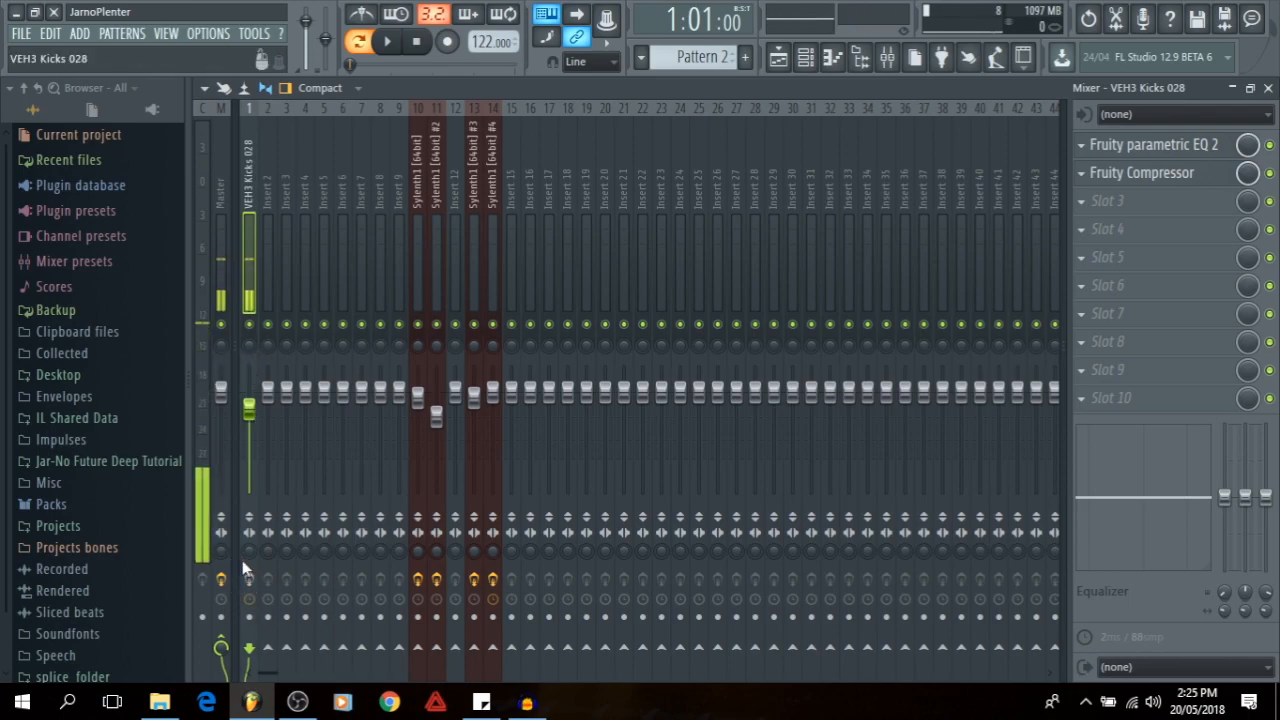
{"action": "left_click", "coordinate": [256, 592]}
{"action": "key", "text": "q"}
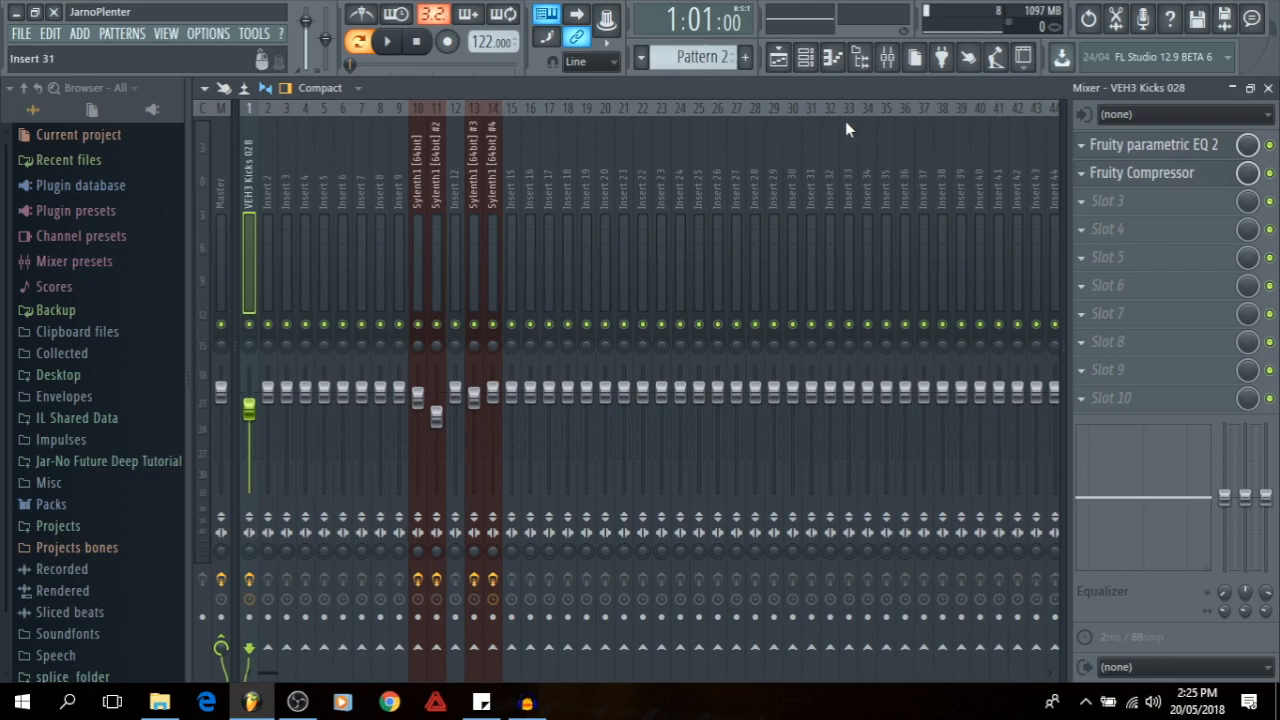
- Refine the kick's EQ by moving the band 7 cutoff slightly lower and reducing the band 6 dip
{"action": "left_click", "coordinate": [1180, 147]}
{"action": "mouse_move", "coordinate": [687, 502]}
{"action": "left_mouse_down"}
{"action": "mouse_move", "coordinate": [651, 508]}
{"action": "mouse_move", "coordinate": [663, 490]}
{"action": "mouse_move", "coordinate": [676, 503]}
{"action": "left_mouse_up"}
{"action": "left_click_drag", "start_coordinate": [649, 447], "coordinate": [654, 432]}
{"action": "left_click", "coordinate": [886, 272]}
- Load Fruity Limiter into the kick's third effect slot, lower its ceiling while auditioning the kick, and close the limiter and mixer
{"action": "left_click", "coordinate": [1096, 202]}
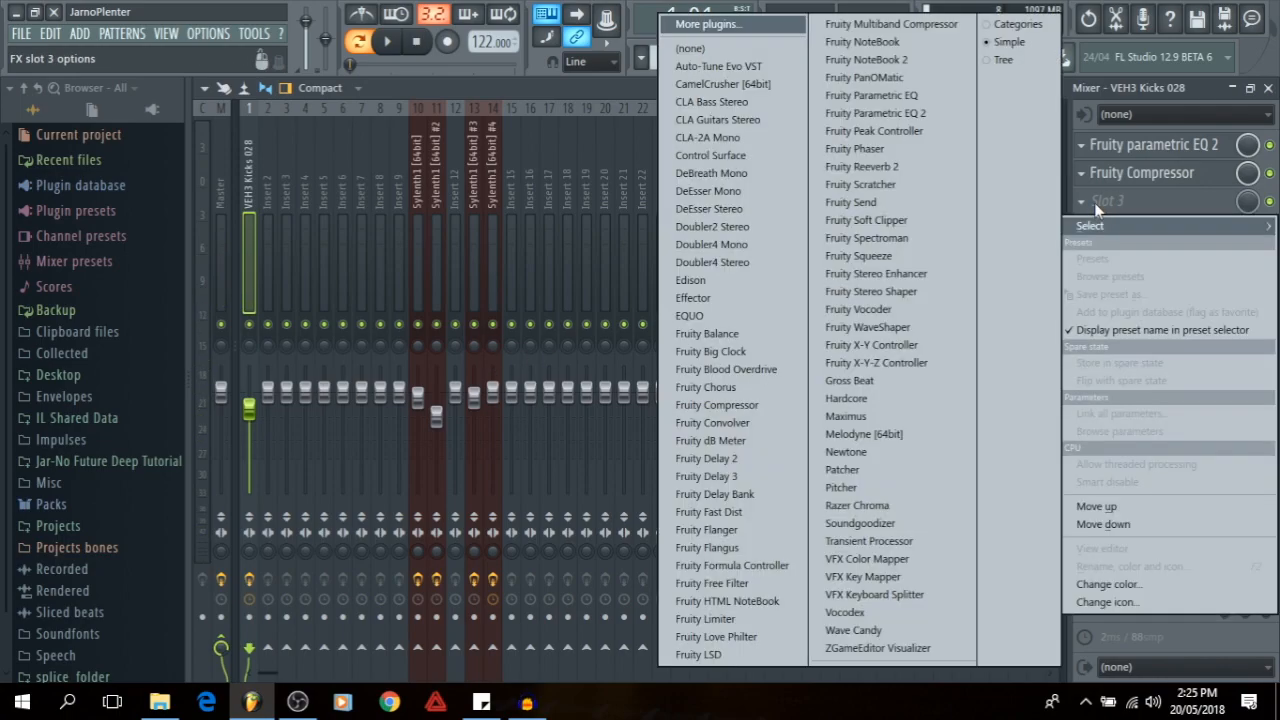
{"action": "left_click", "coordinate": [761, 620]}
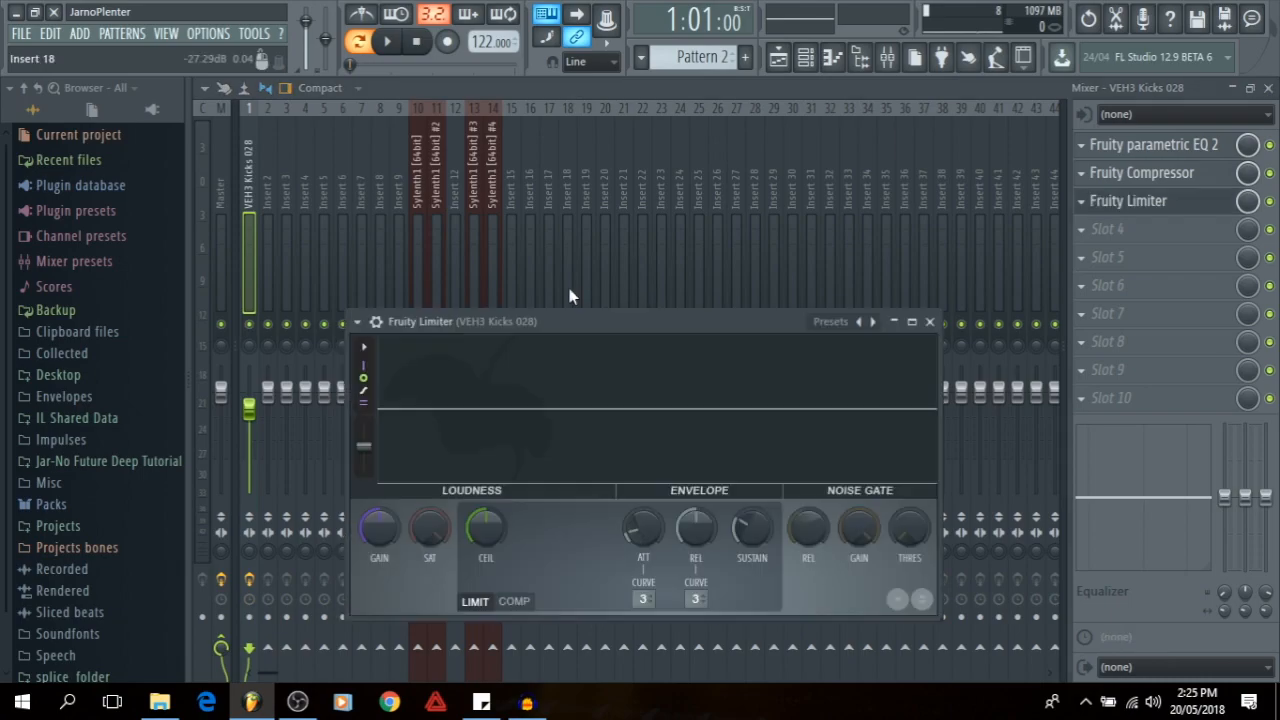
{"action": "left_click_drag", "start_coordinate": [498, 536], "coordinate": [498, 556]}
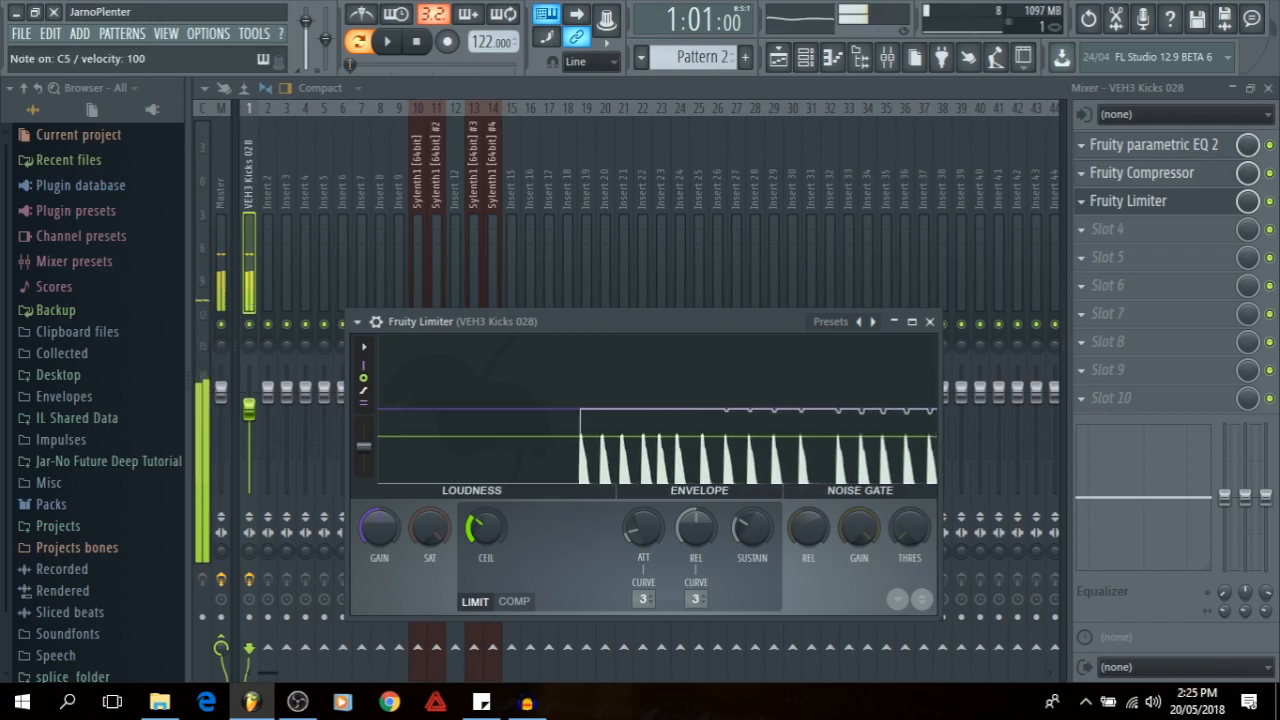
{"action": "left_click", "coordinate": [929, 321]}
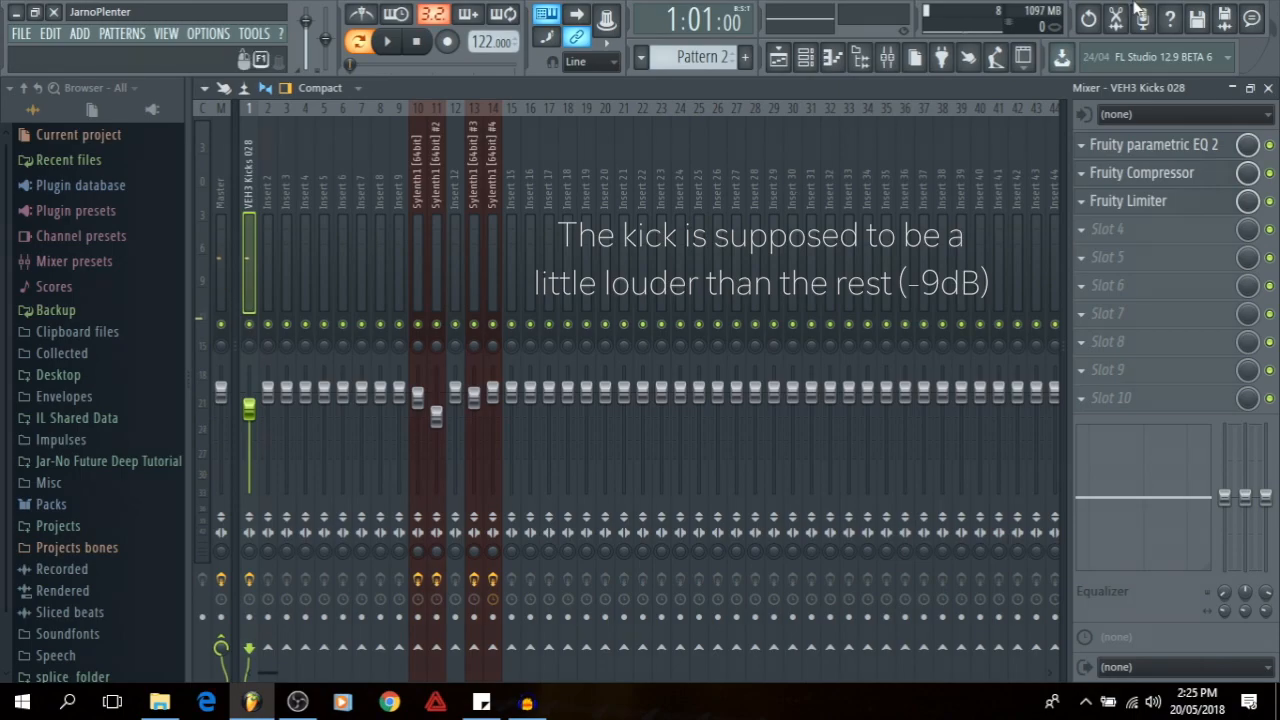
{"action": "left_click", "coordinate": [1267, 88]}
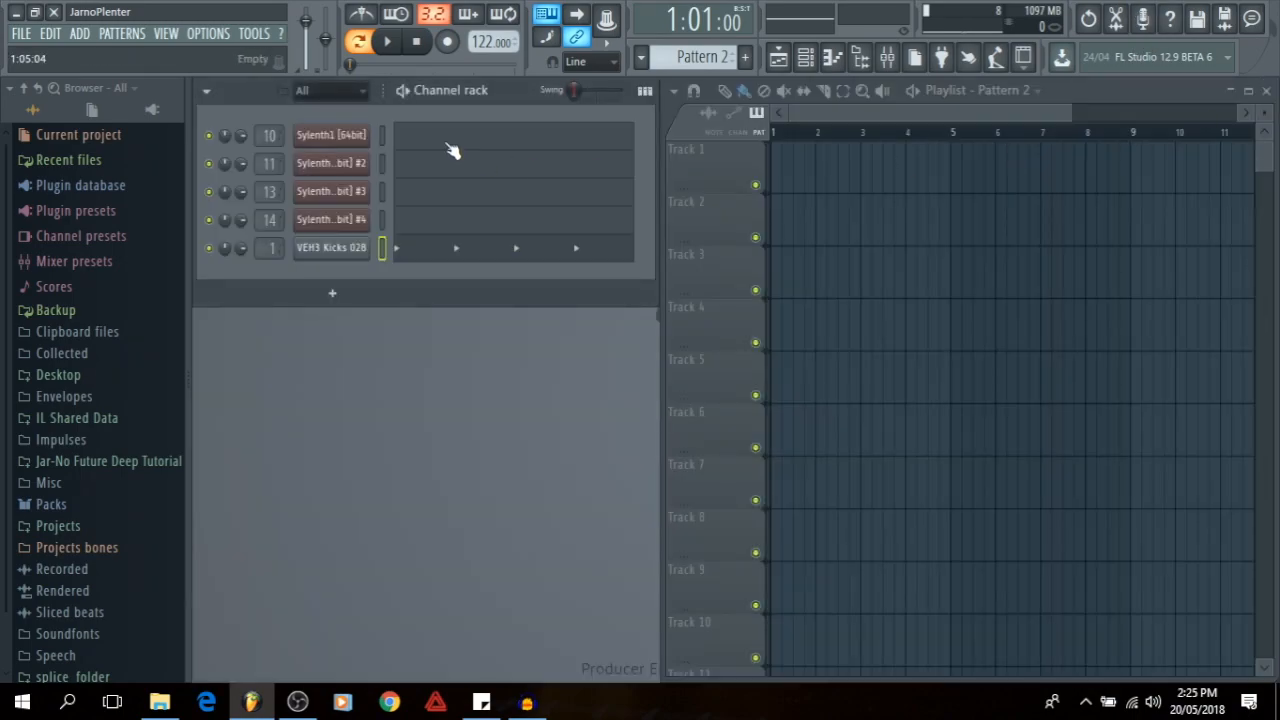
- Switch to Pattern 1, place it twice on playlist Track 1 from bar 1, and duplicate the second clip to bar 9
{"action": "key", "text": "KP_Subtract"}
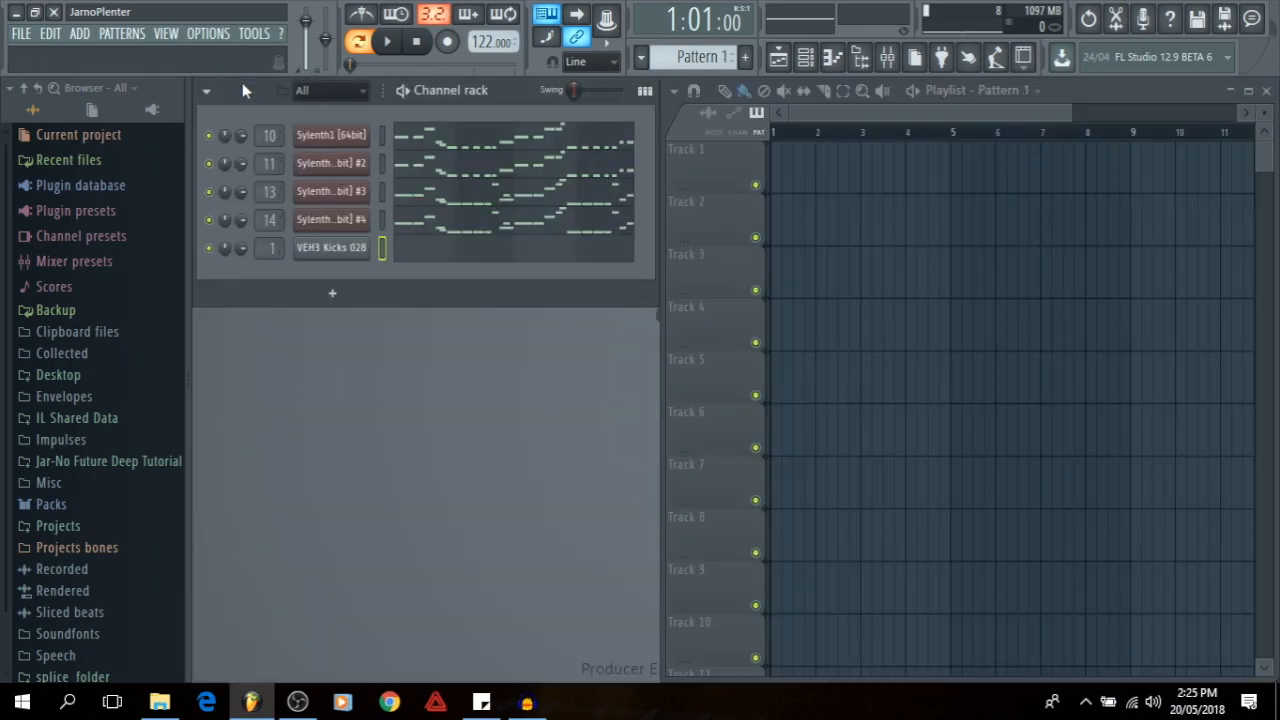
{"action": "left_click_drag", "start_coordinate": [782, 175], "coordinate": [1023, 198]}
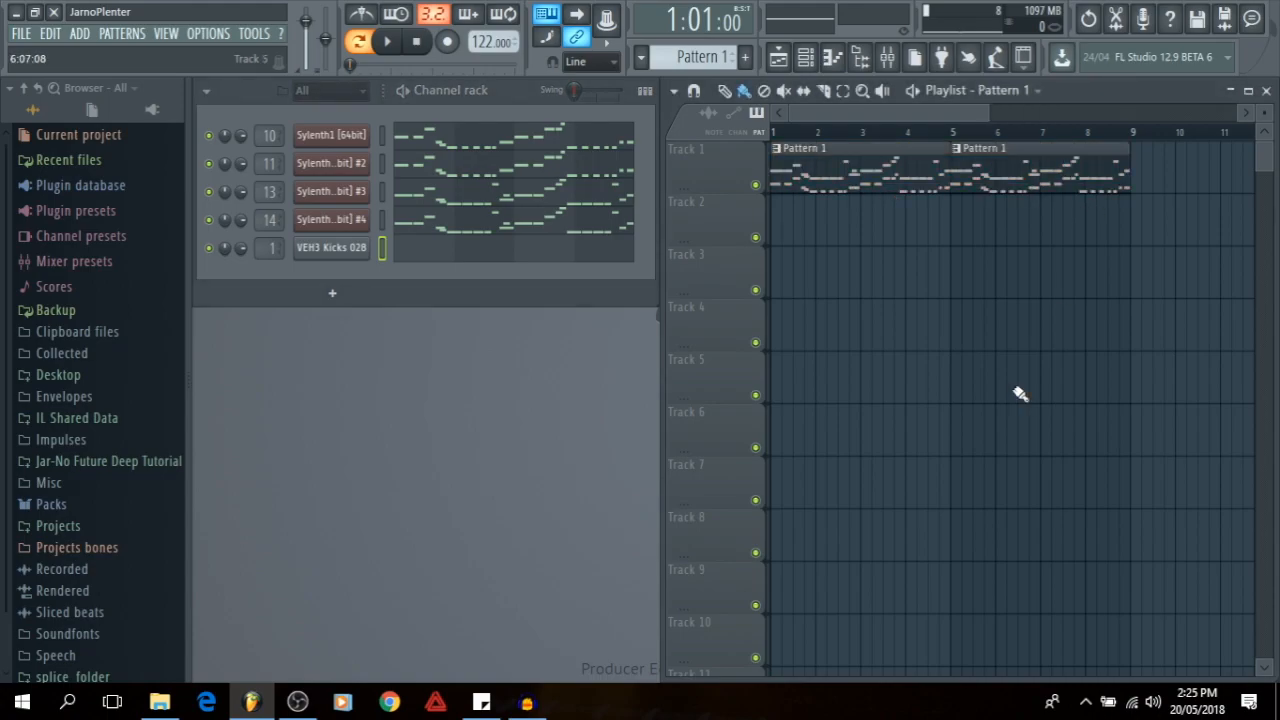
{"action": "left_click_drag", "start_coordinate": [1147, 265], "coordinate": [1034, 172]}
{"action": "key", "text": "ctrl+d"}
{"action": "scroll", "coordinate": [960, 292], "scroll_direction": "right", "scroll_amount": 3}
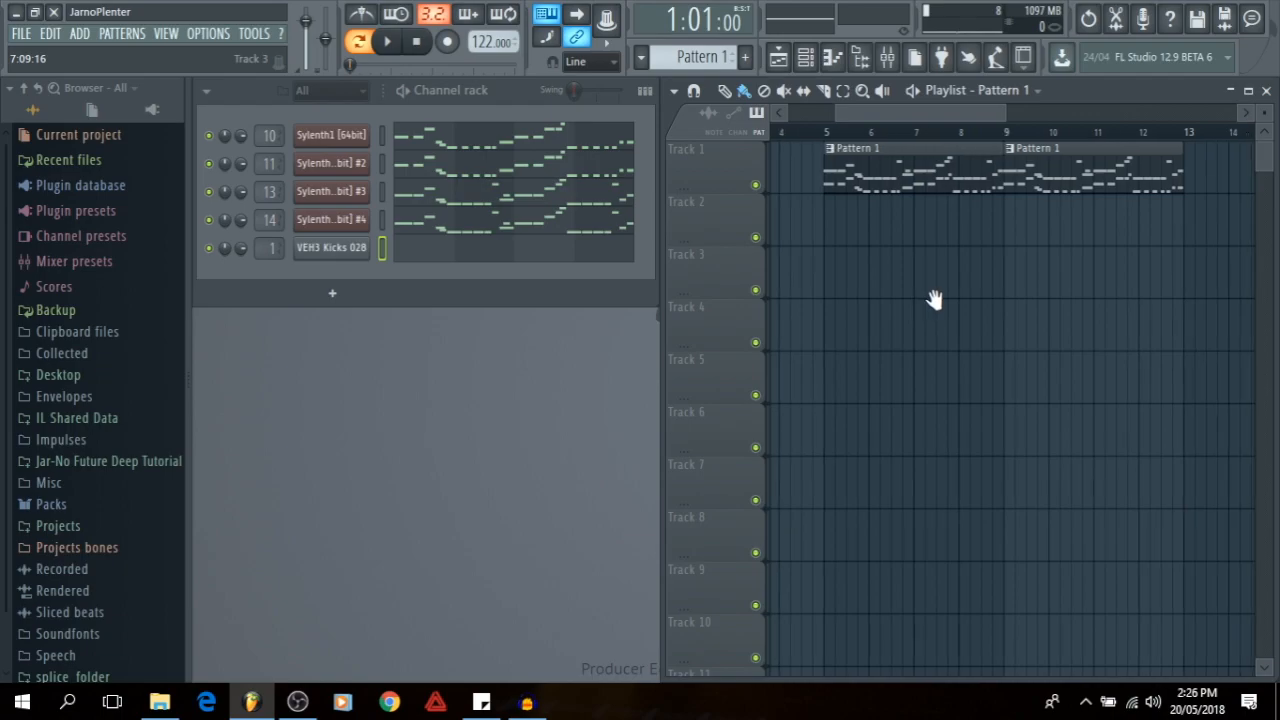
- Switch to Pattern 2 and paint seven consecutive clips of it on playlist Track 2 from bar 5
{"action": "left_click", "coordinate": [244, 87]}
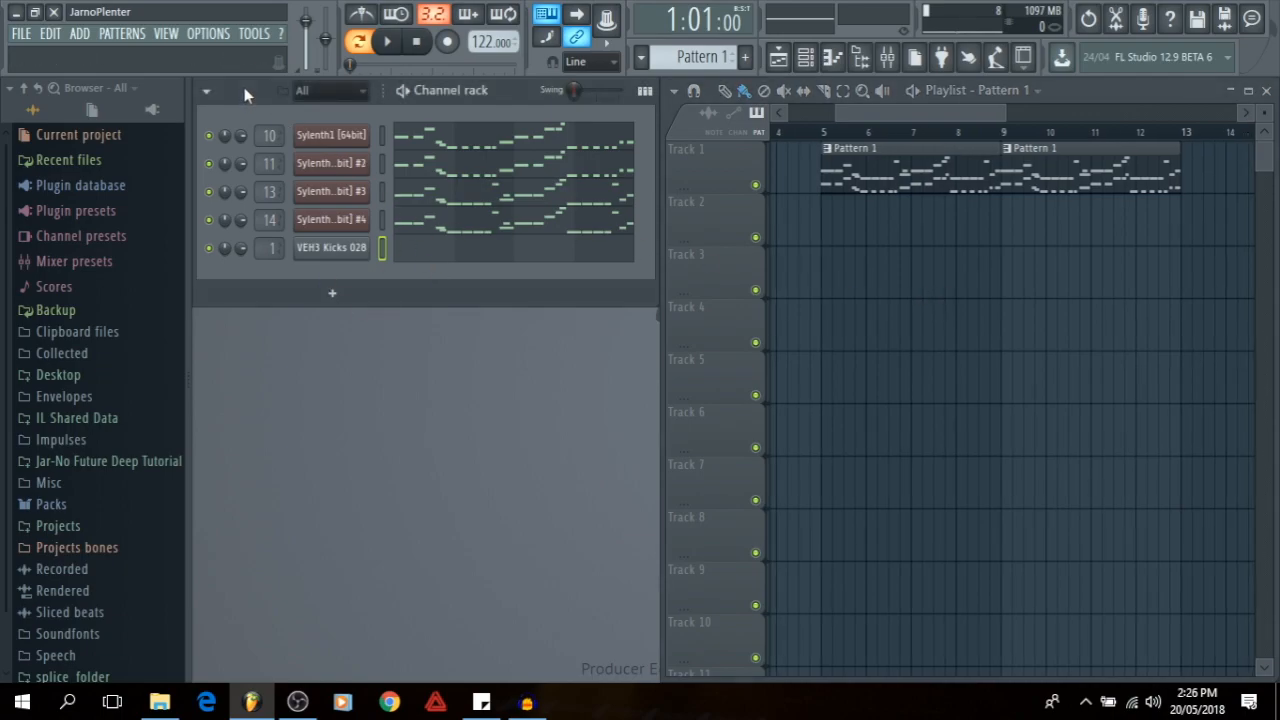
{"action": "key", "text": "F4"}
{"action": "mouse_move", "coordinate": [834, 232]}
{"action": "left_mouse_down"}
{"action": "mouse_move", "coordinate": [1086, 229]}
{"action": "mouse_move", "coordinate": [1110, 292]}
{"action": "left_mouse_up"}
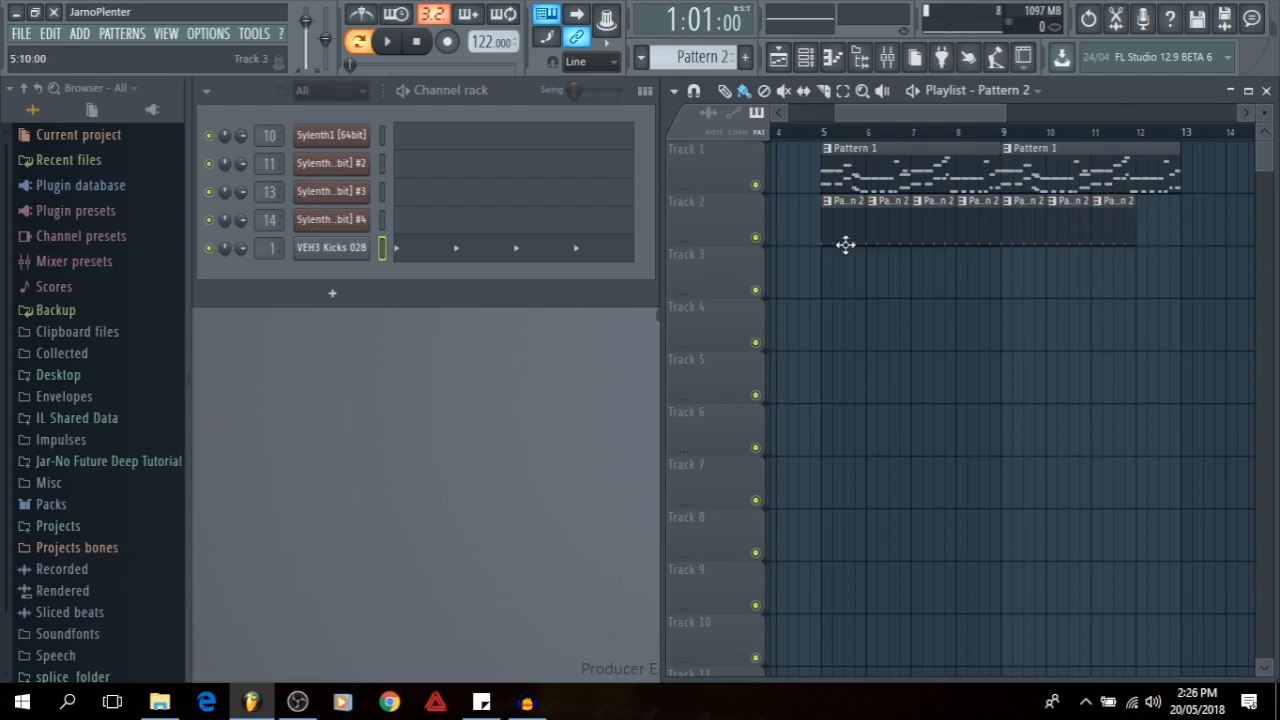
- Select the first beat of bar 5 as the playlist time range
{"action": "scroll", "coordinate": [836, 141], "scroll_direction": "up", "scroll_amount": 3}
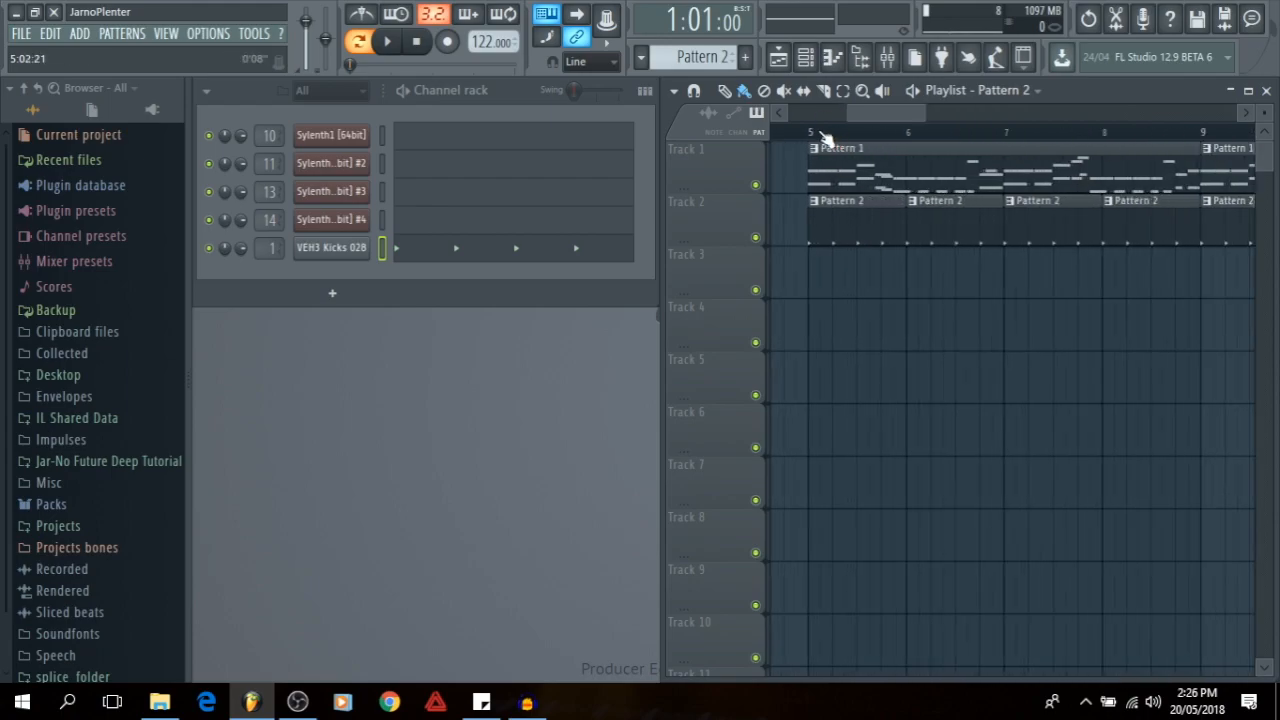
{"action": "left_click_drag", "start_coordinate": [812, 140], "coordinate": [830, 140]}
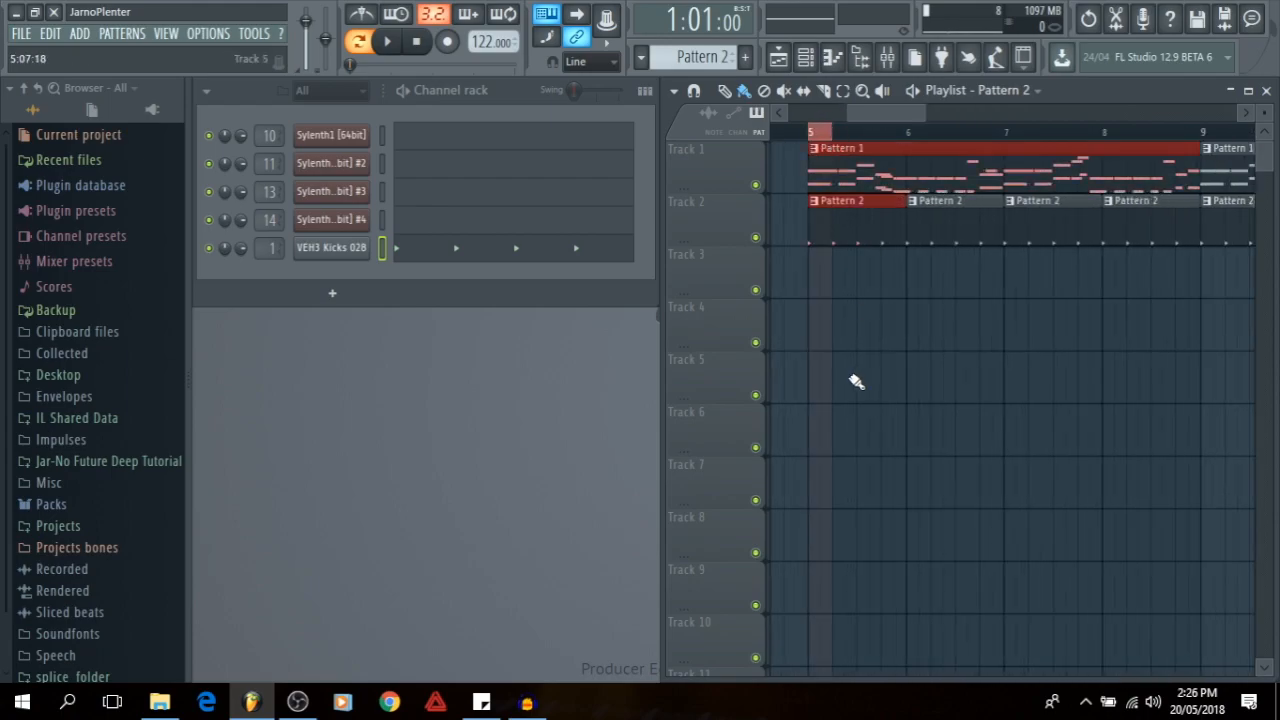
{"action": "left_click", "coordinate": [908, 144], "text": "ctrl"}
{"action": "left_click", "coordinate": [833, 140], "text": "ctrl"}
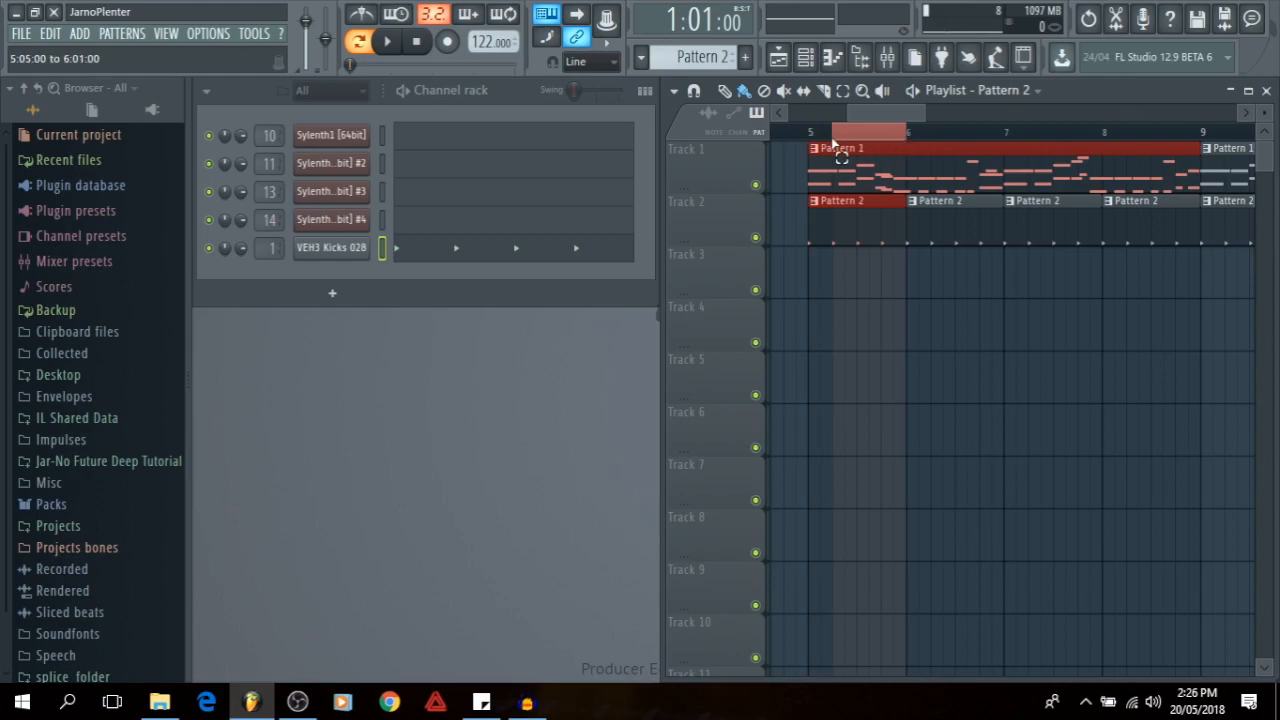
{"action": "left_click_drag", "start_coordinate": [833, 140], "coordinate": [810, 140]}
{"action": "left_click_drag", "start_coordinate": [905, 139], "coordinate": [833, 140]}
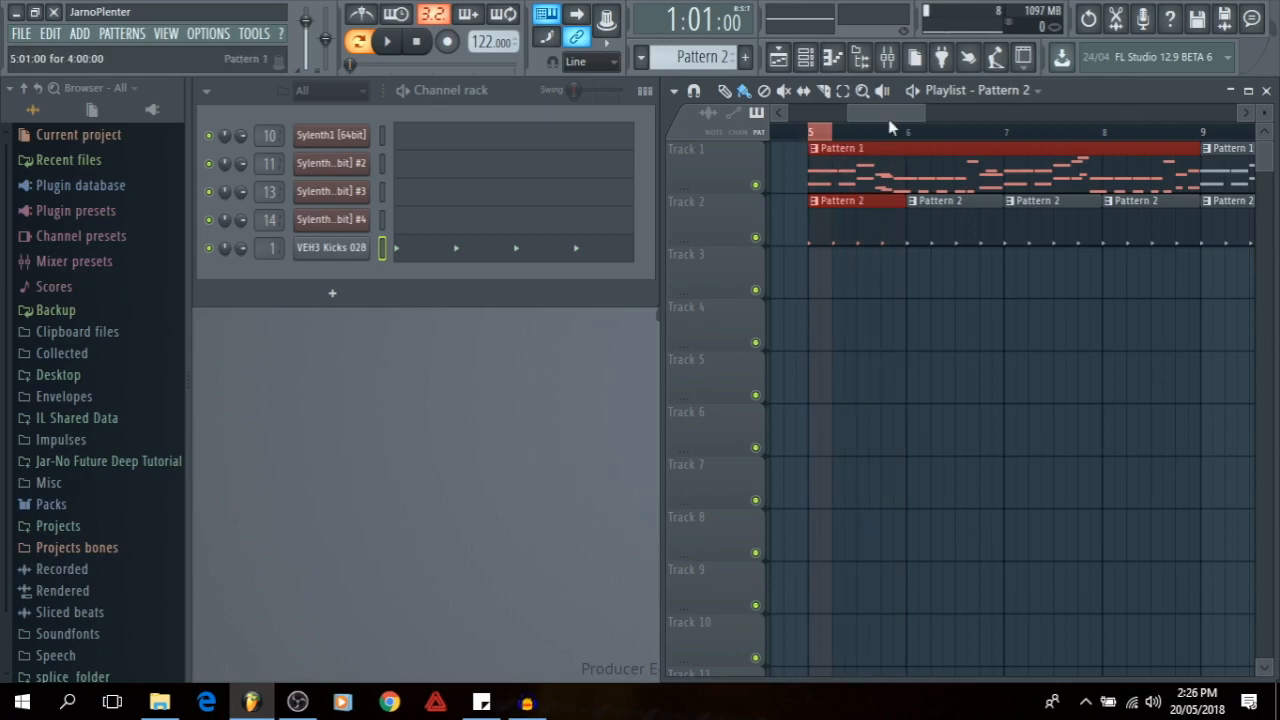
- Solo the first Sylenth1 mixer track, audition the selection in song mode, and close the mixer
{"action": "left_click", "coordinate": [888, 58]}
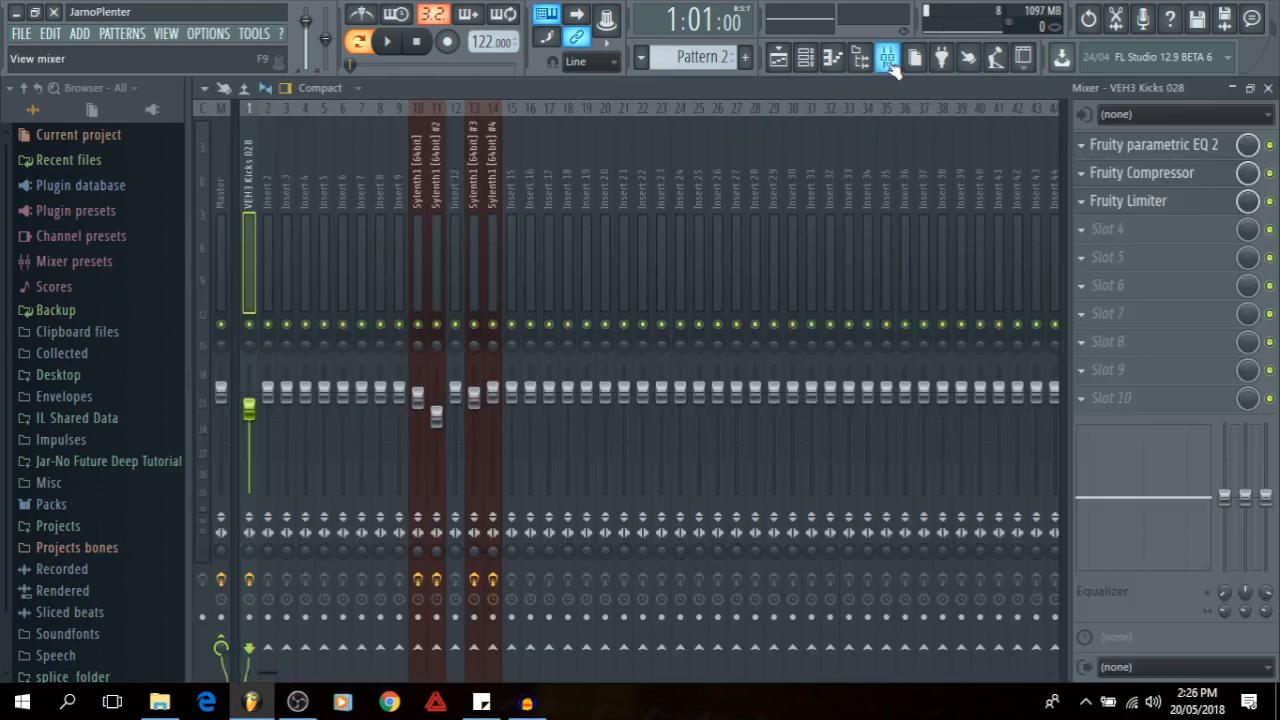
{"action": "left_click", "coordinate": [417, 241]}
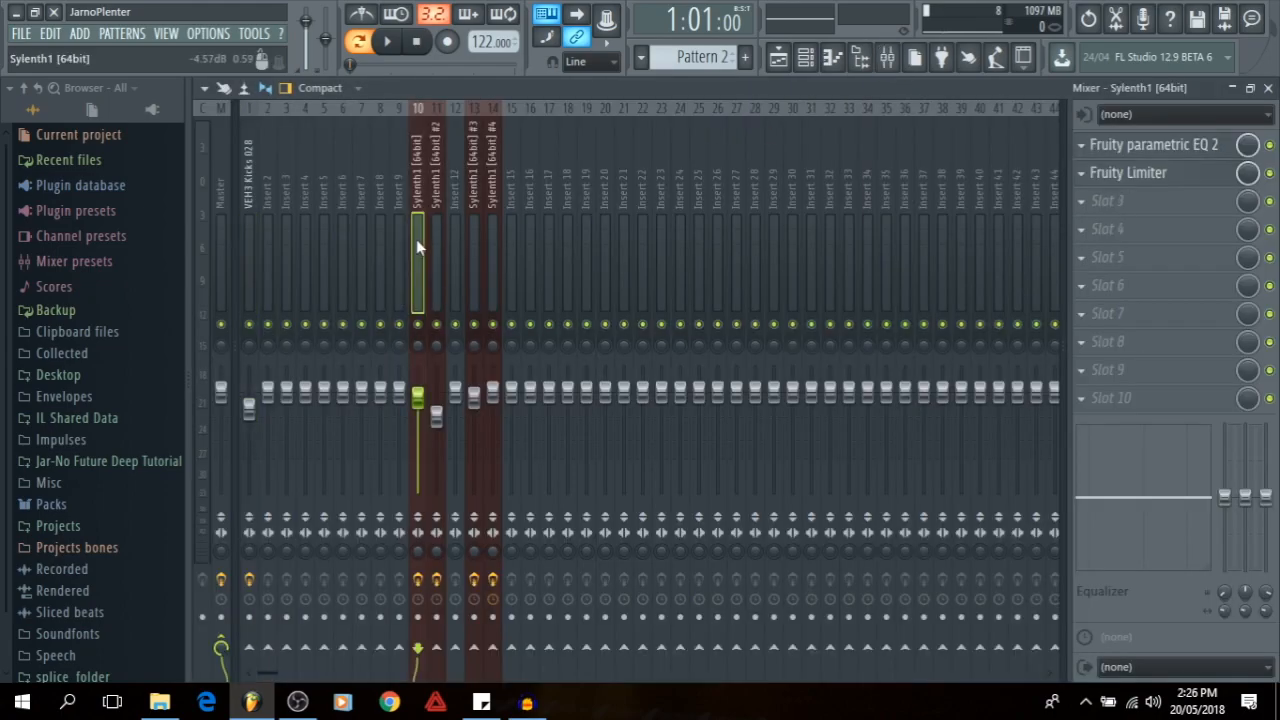
{"action": "right_click", "coordinate": [419, 326]}
{"action": "left_click", "coordinate": [360, 42]}
{"action": "left_click", "coordinate": [387, 41]}
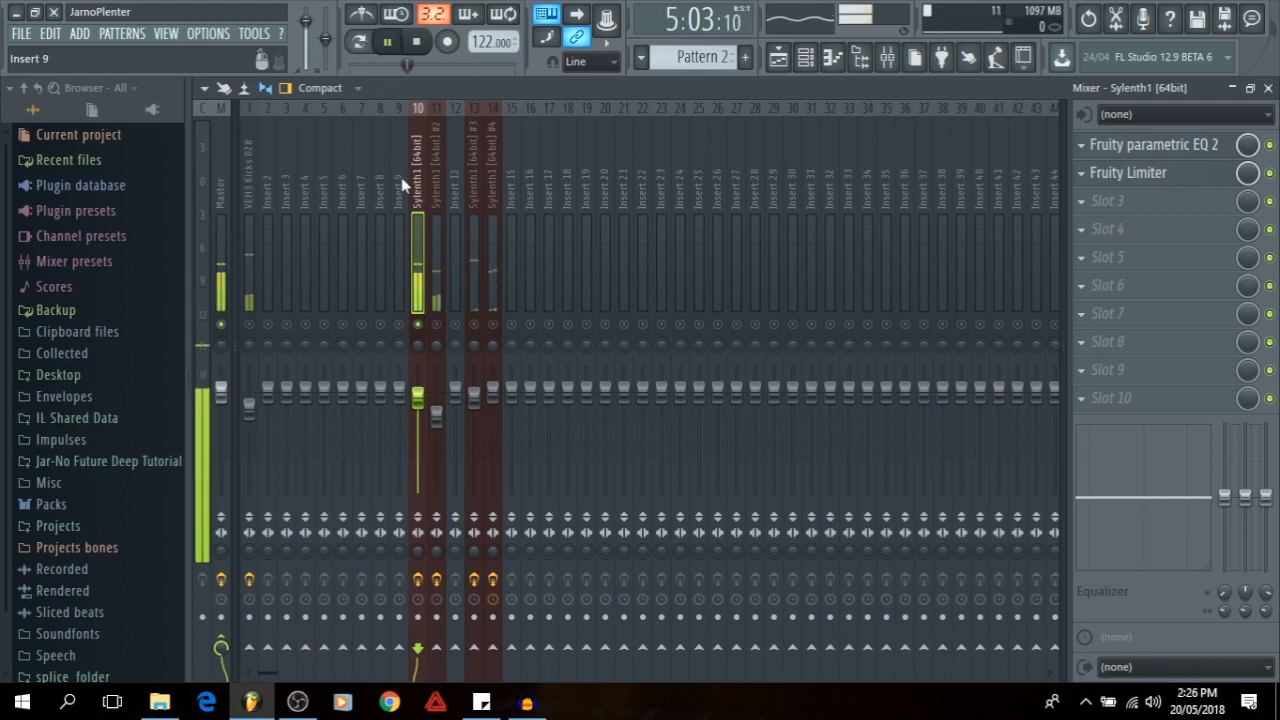
{"action": "key", "text": "space"}
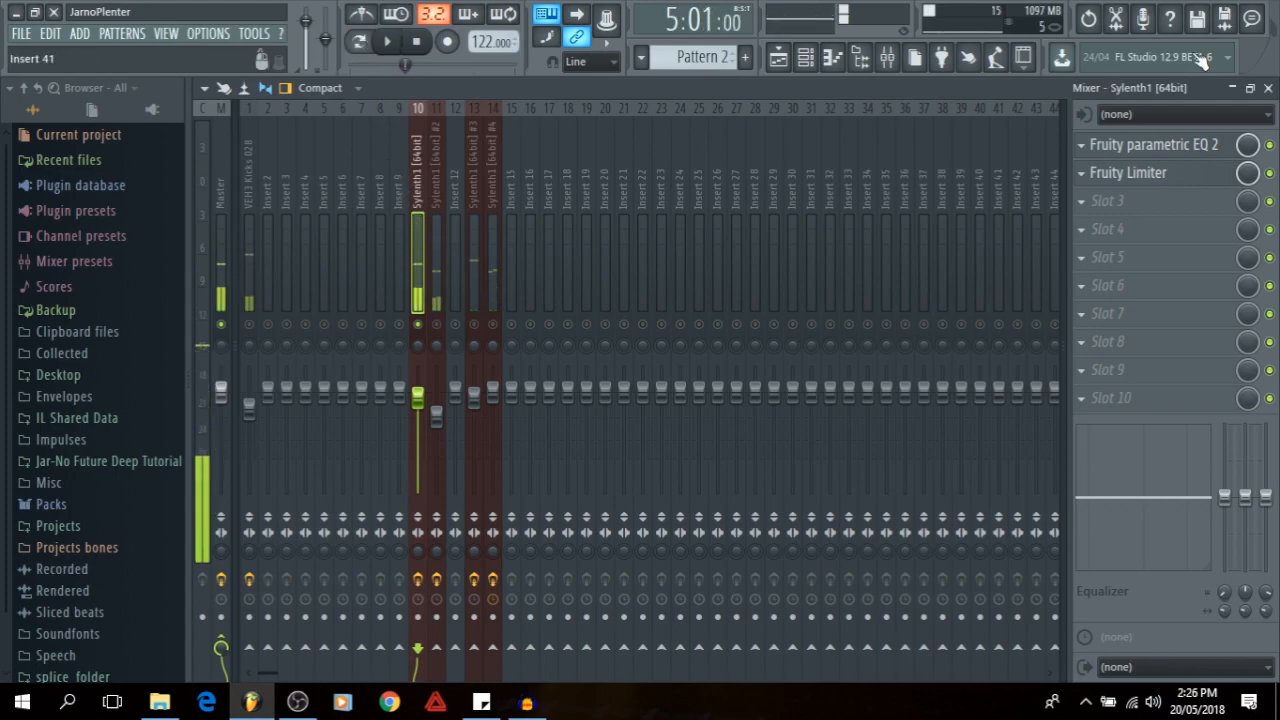
{"action": "left_click", "coordinate": [1268, 88]}
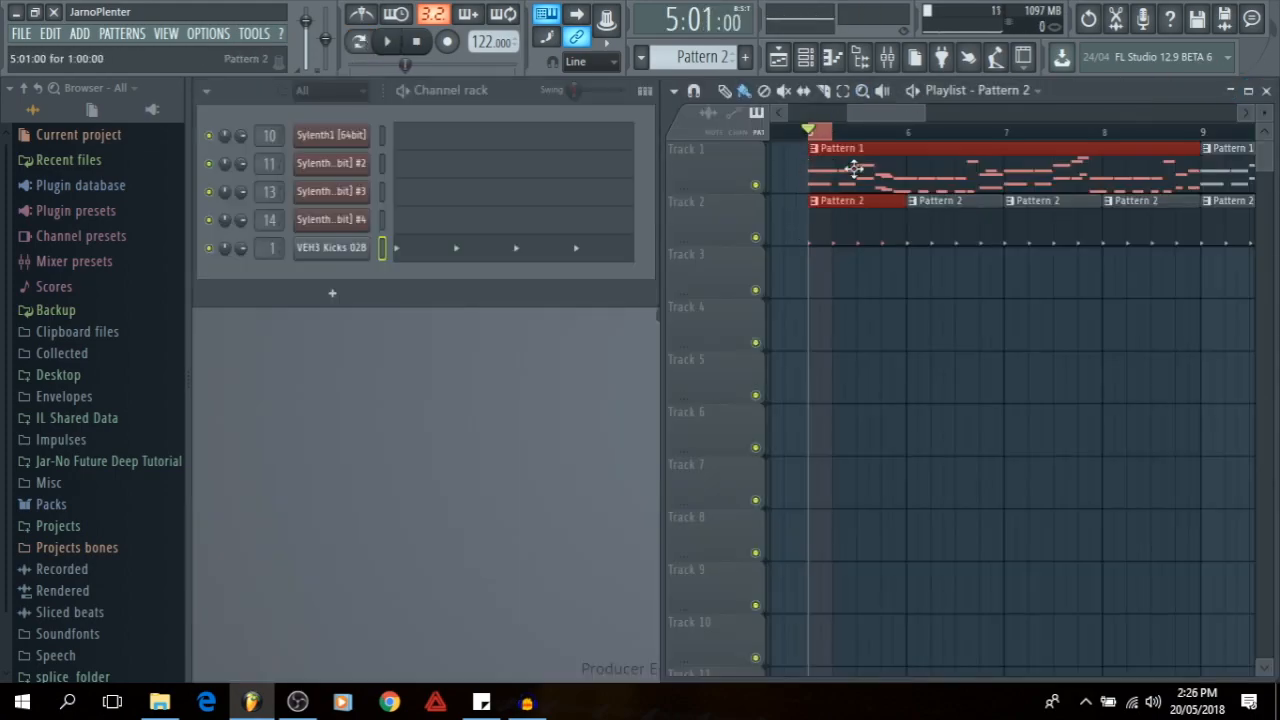
- Load Fruity Balance on the first Sylenth1 mixer track and move it above Fruity Limiter
{"action": "left_click", "coordinate": [888, 57]}
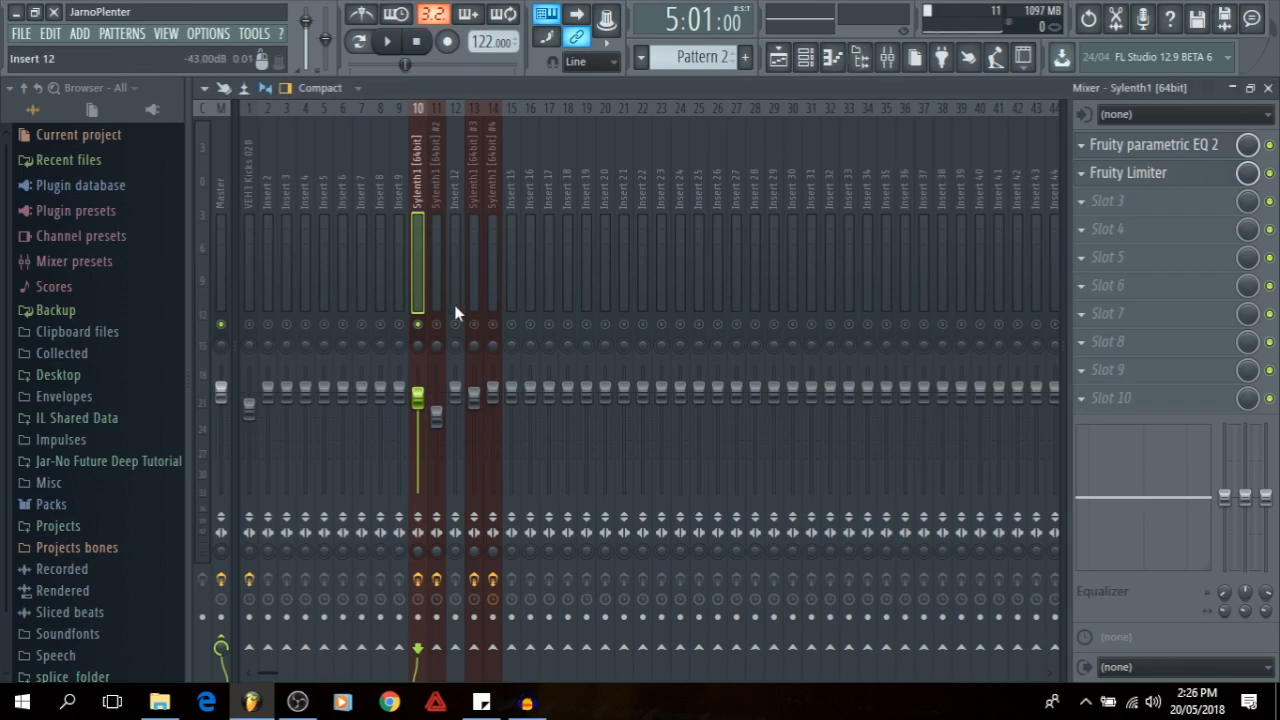
{"action": "left_click", "coordinate": [1083, 205]}
{"action": "left_click", "coordinate": [722, 342]}
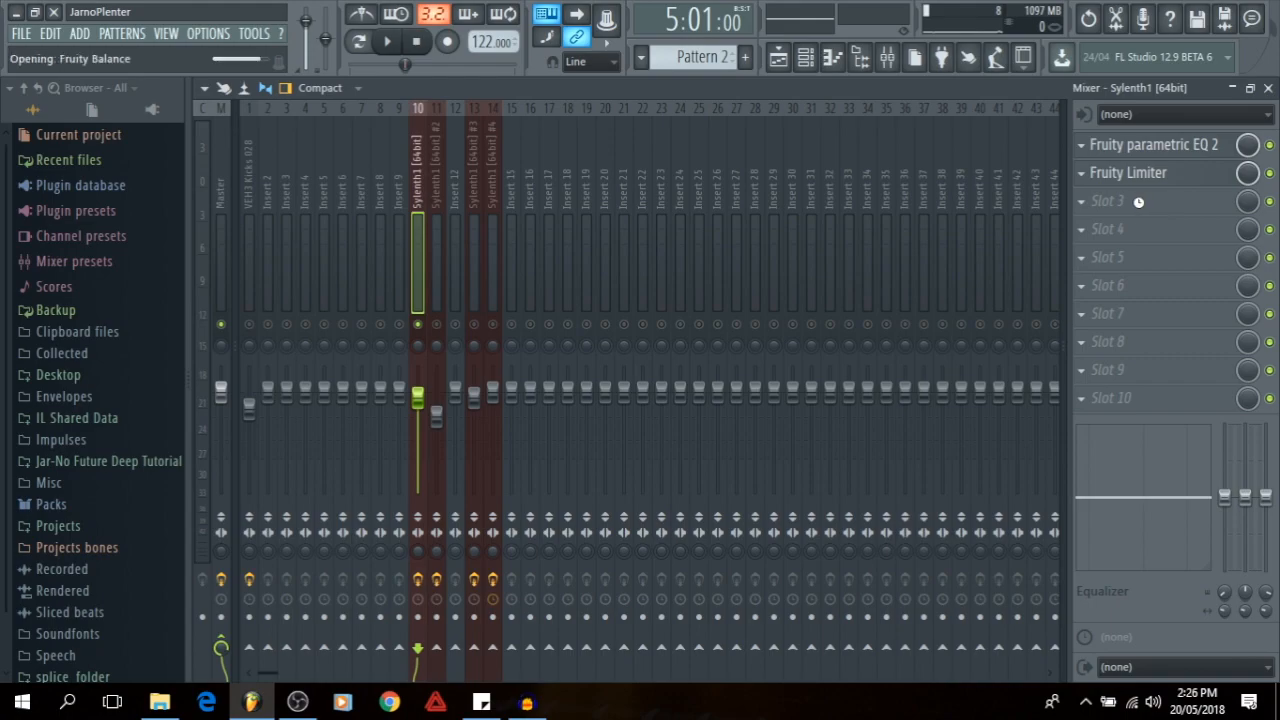
{"action": "left_click_drag", "start_coordinate": [1137, 215], "coordinate": [1105, 178]}
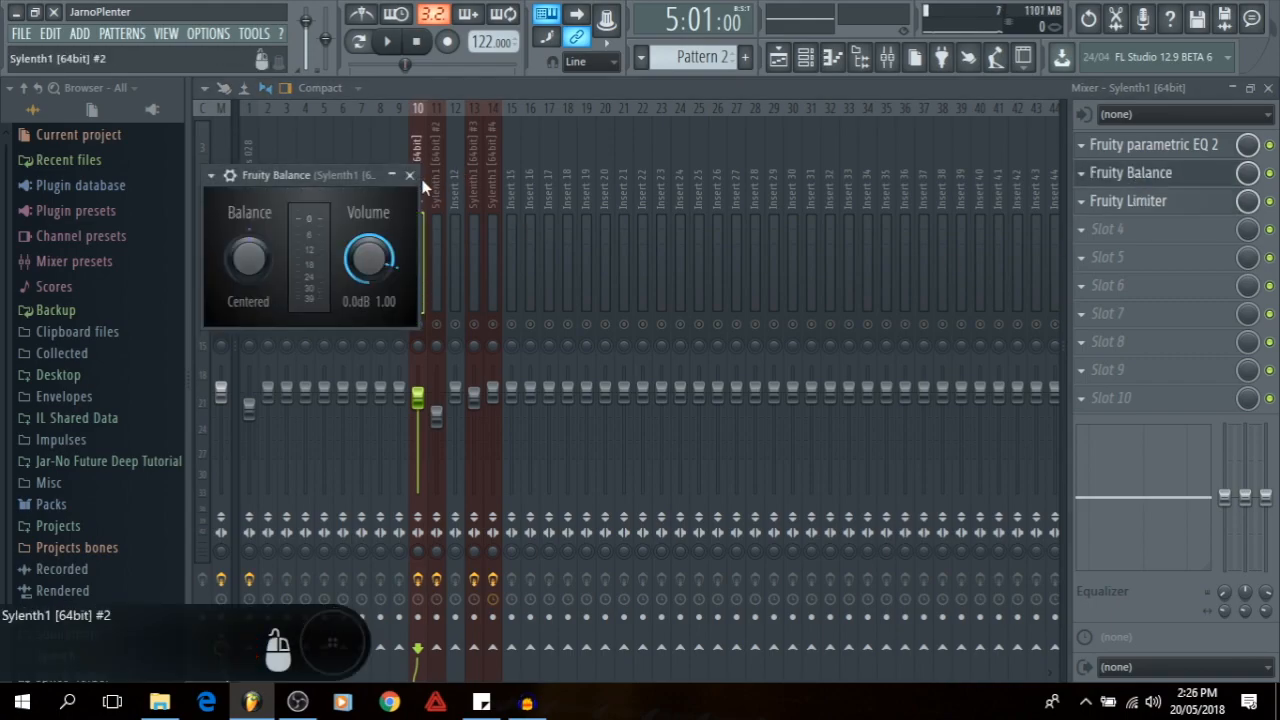
{"action": "right_click", "coordinate": [367, 264]}
{"action": "left_click", "coordinate": [427, 409]}
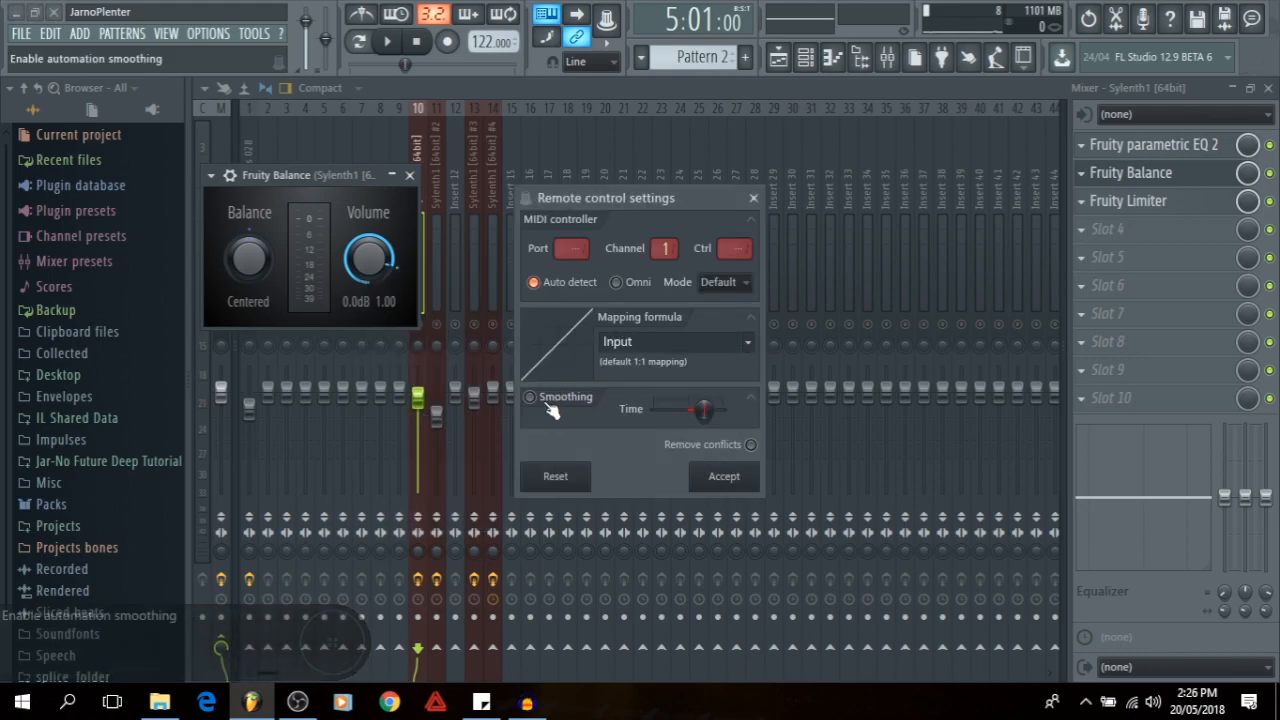
{"action": "left_click", "coordinate": [751, 444]}
{"action": "left_click", "coordinate": [750, 446]}
{"action": "left_click", "coordinate": [755, 197]}
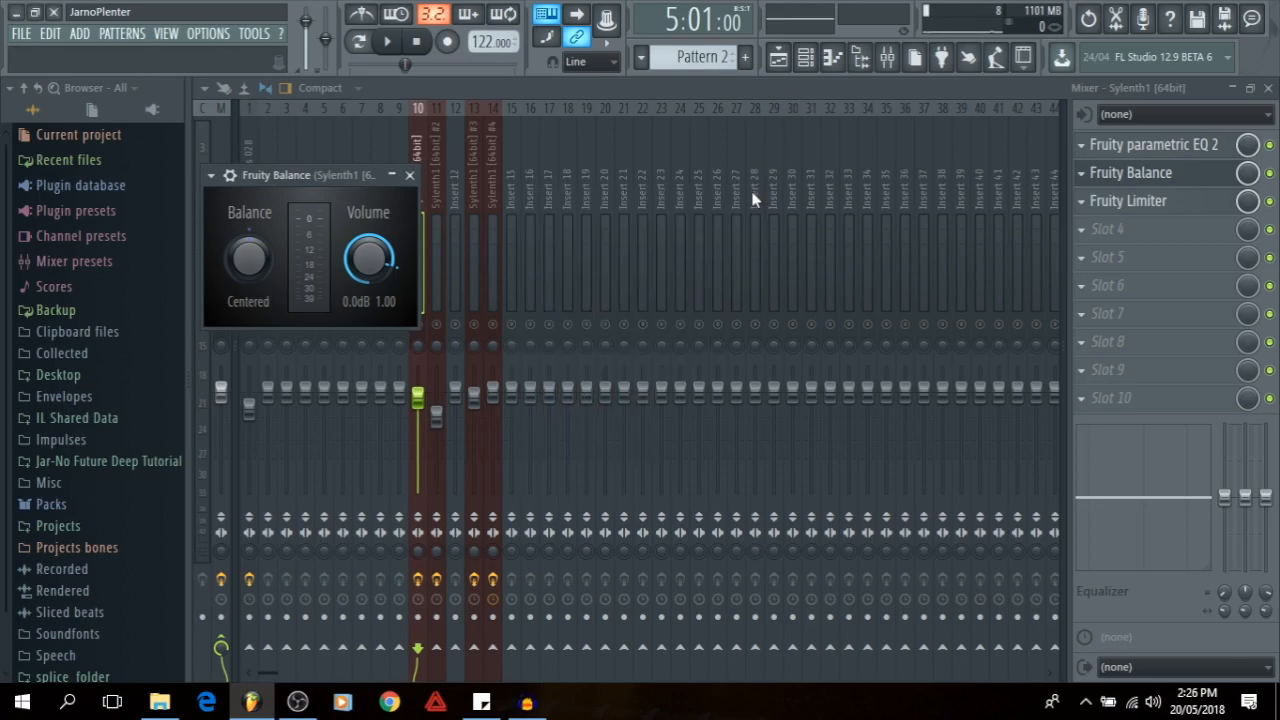
- Create an automation clip for the Fruity Balance volume on the first Sylenth1 track and close the plugin
{"action": "right_click", "coordinate": [372, 256]}
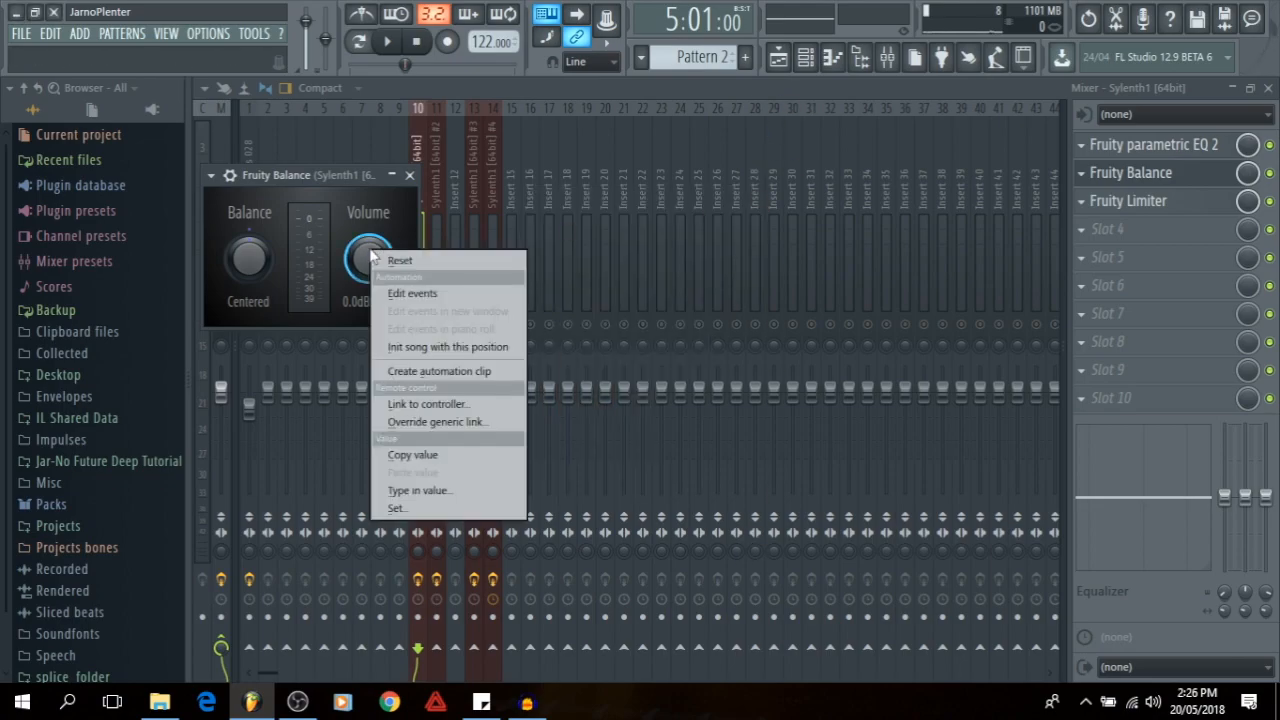
{"action": "left_click", "coordinate": [455, 371]}
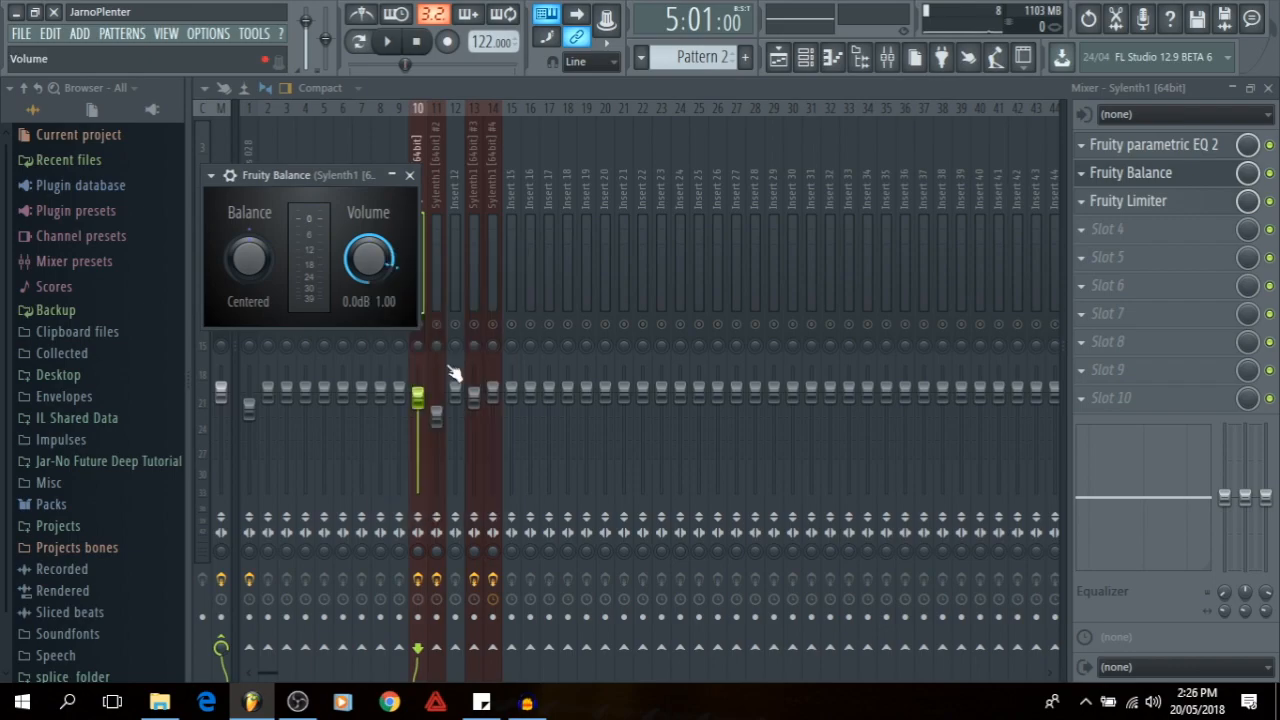
{"action": "left_click", "coordinate": [410, 176]}
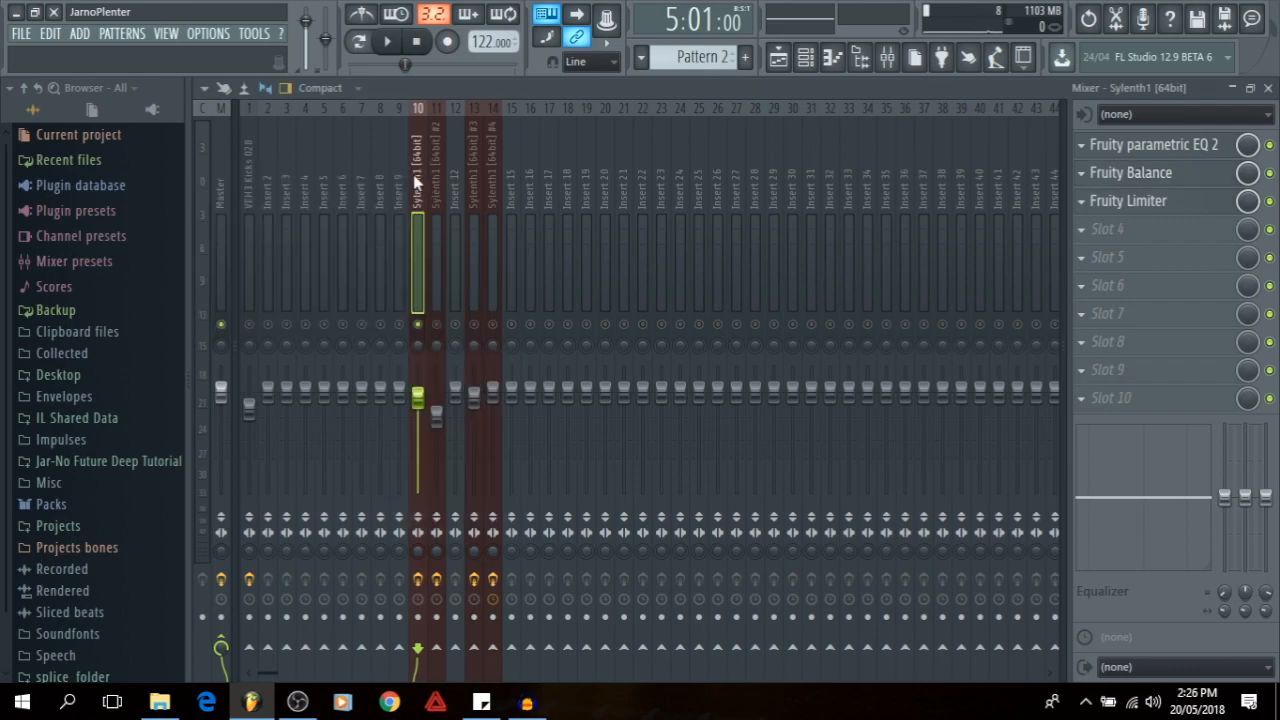
- Load Fruity Balance into slot 6 of the Sylenth1 #2 mixer track and move it above Fruity Limiter
{"action": "left_click", "coordinate": [442, 240]}
{"action": "left_click", "coordinate": [1081, 286]}
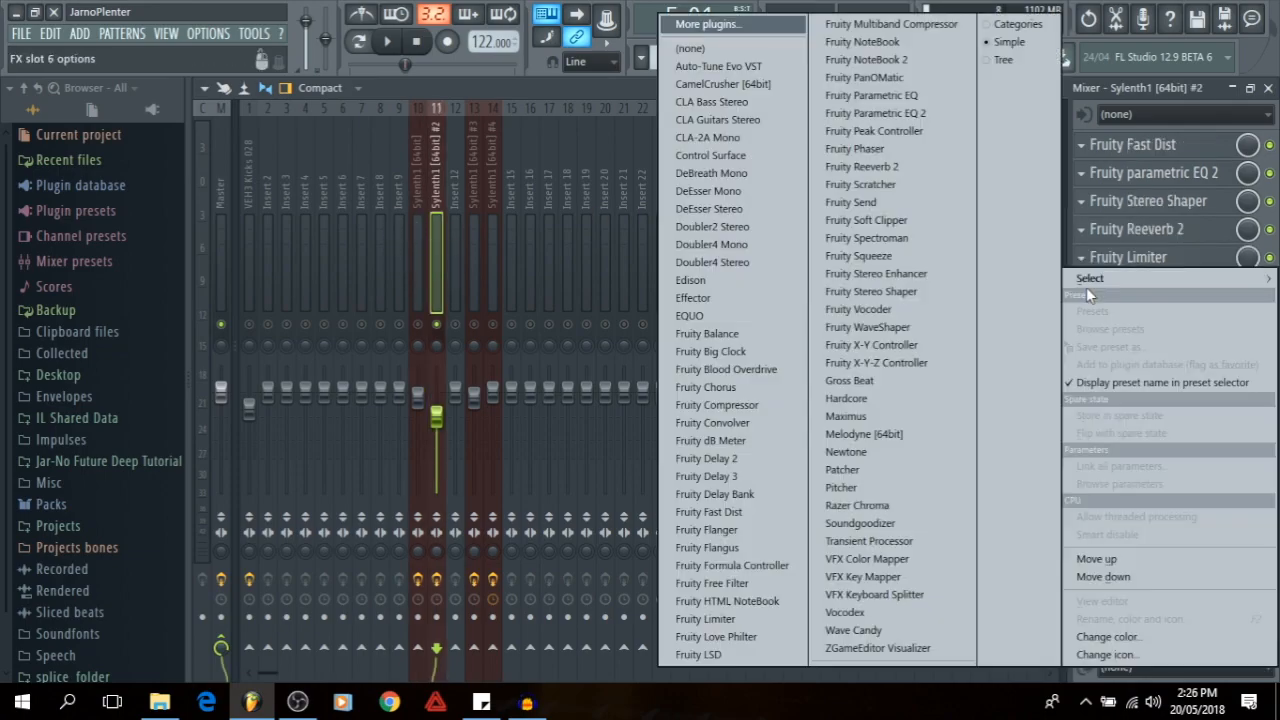
{"action": "left_click", "coordinate": [752, 335]}
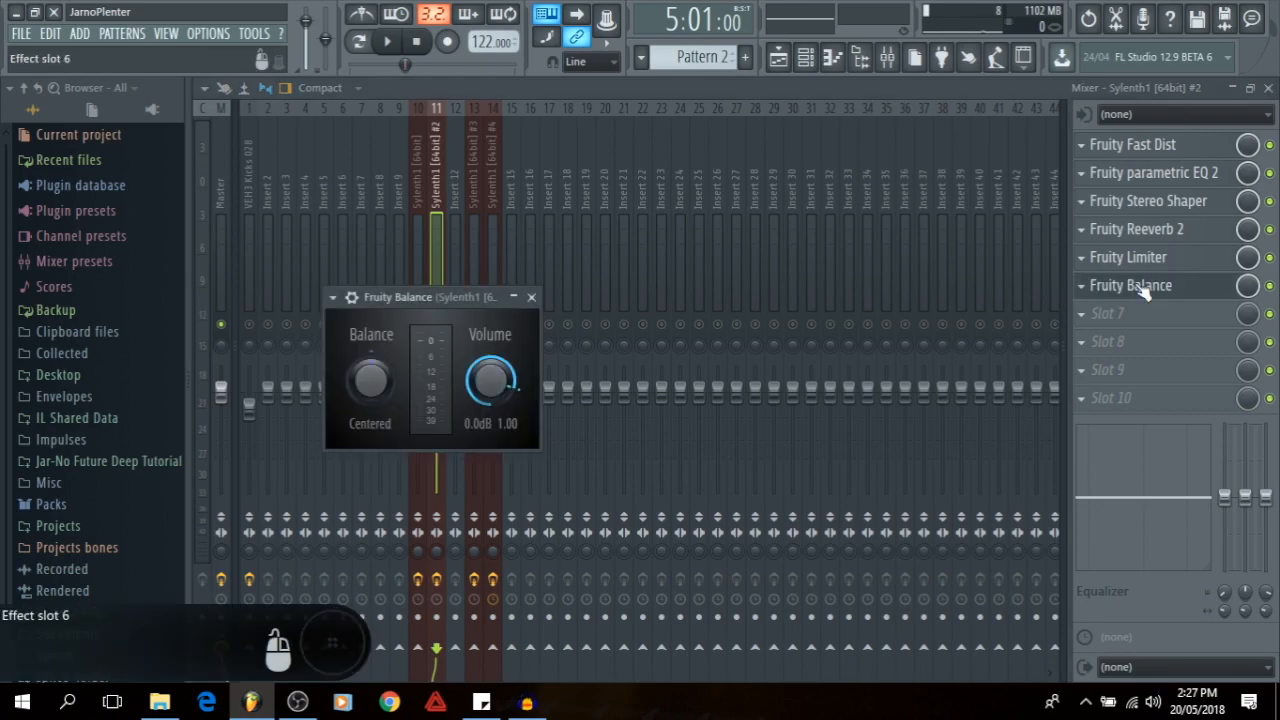
{"action": "left_click_drag", "start_coordinate": [1136, 288], "coordinate": [1137, 260]}
- Link the Sylenth1 #2 Fruity Balance volume to the internal controller "Balance - Sylenth1 [64bit] - Volume" and close the plugin
{"action": "right_click", "coordinate": [491, 380]}
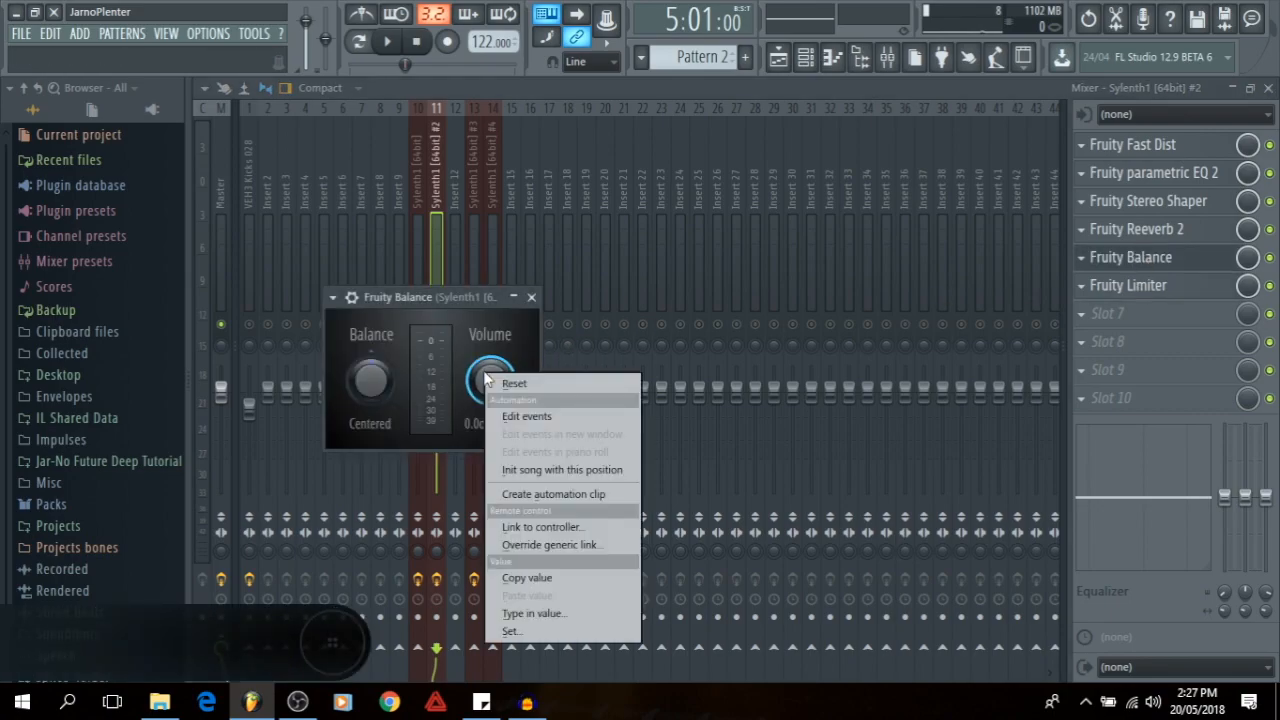
{"action": "left_click", "coordinate": [562, 527]}
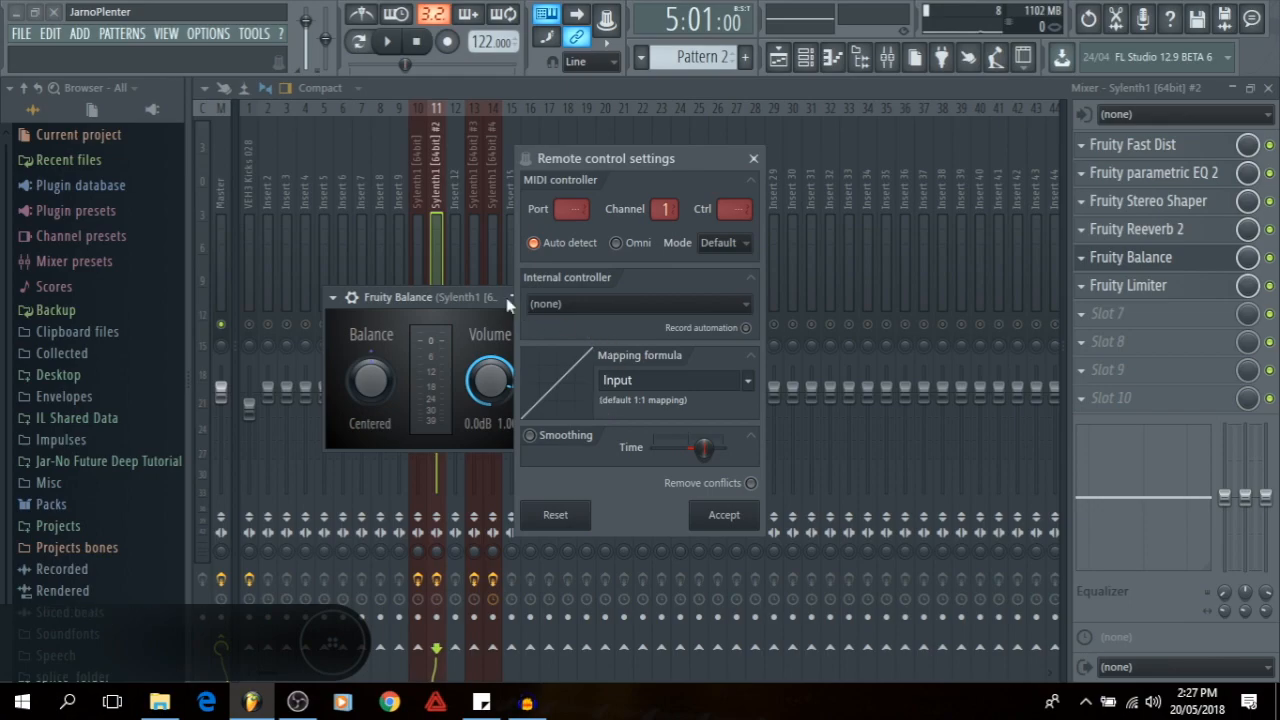
{"action": "left_click", "coordinate": [741, 303]}
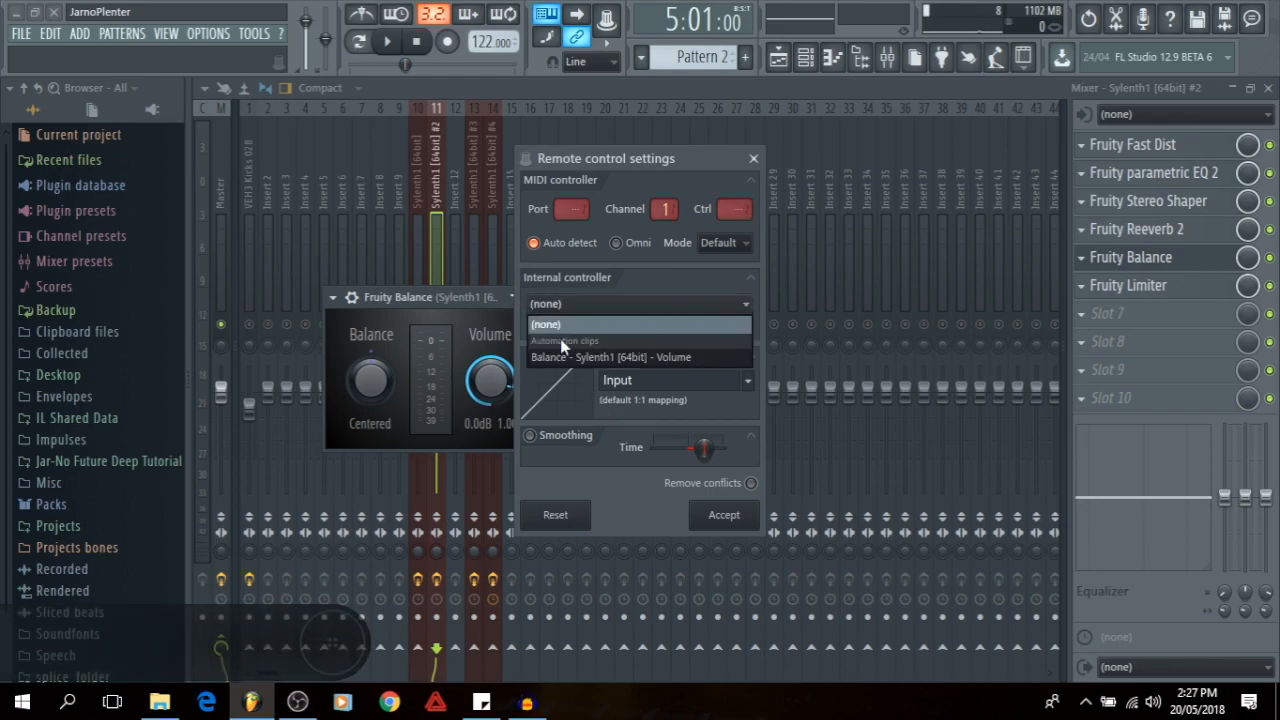
{"action": "left_click", "coordinate": [586, 358]}
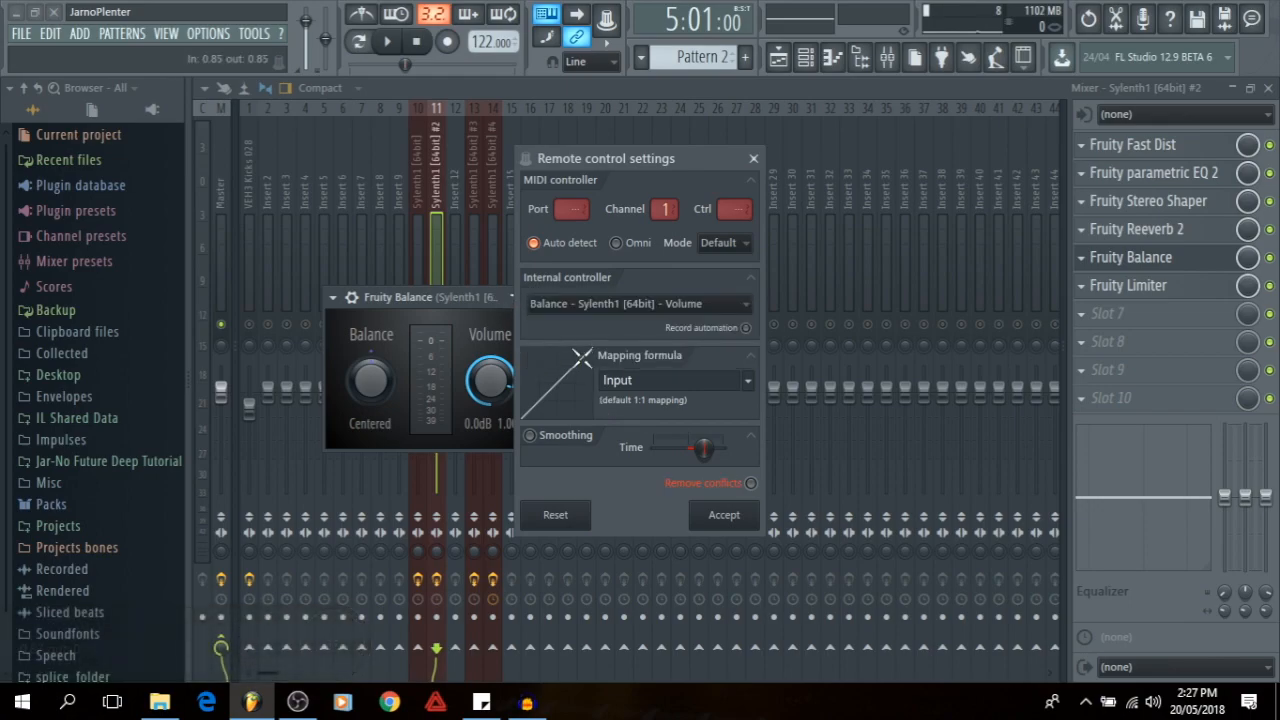
{"action": "left_click", "coordinate": [750, 483]}
{"action": "left_click", "coordinate": [750, 483]}
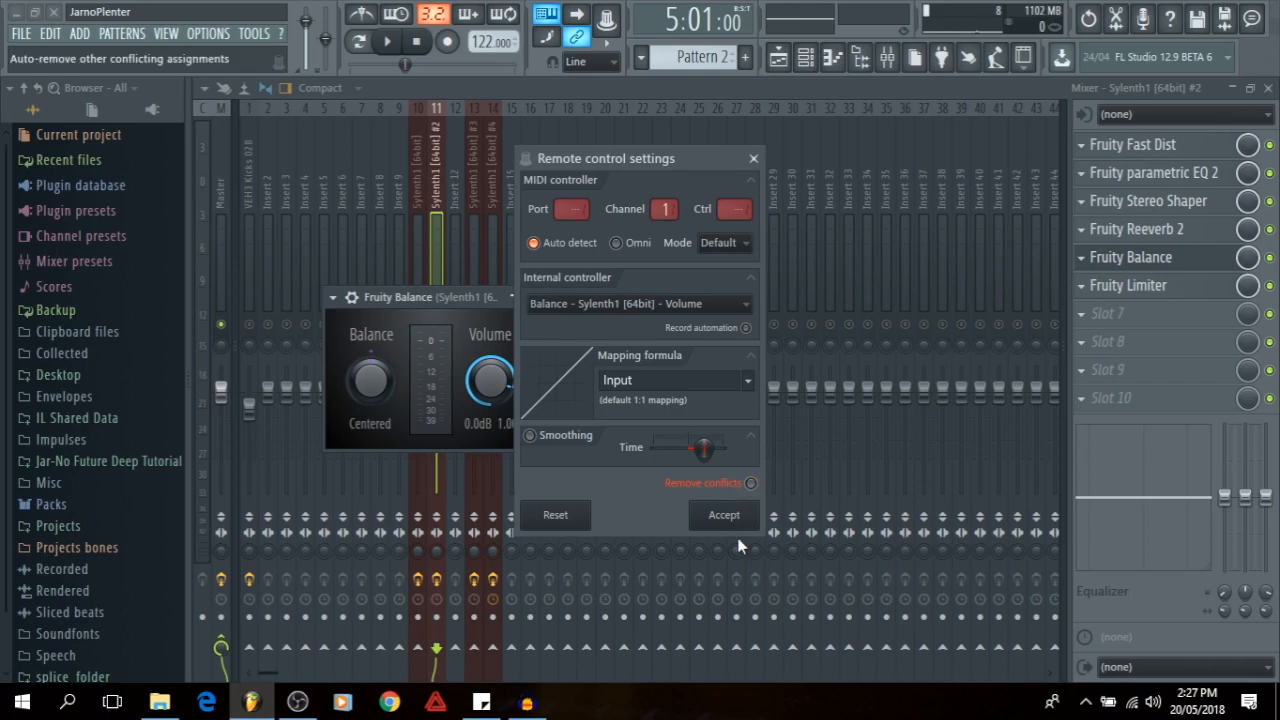
{"action": "left_click", "coordinate": [724, 515]}
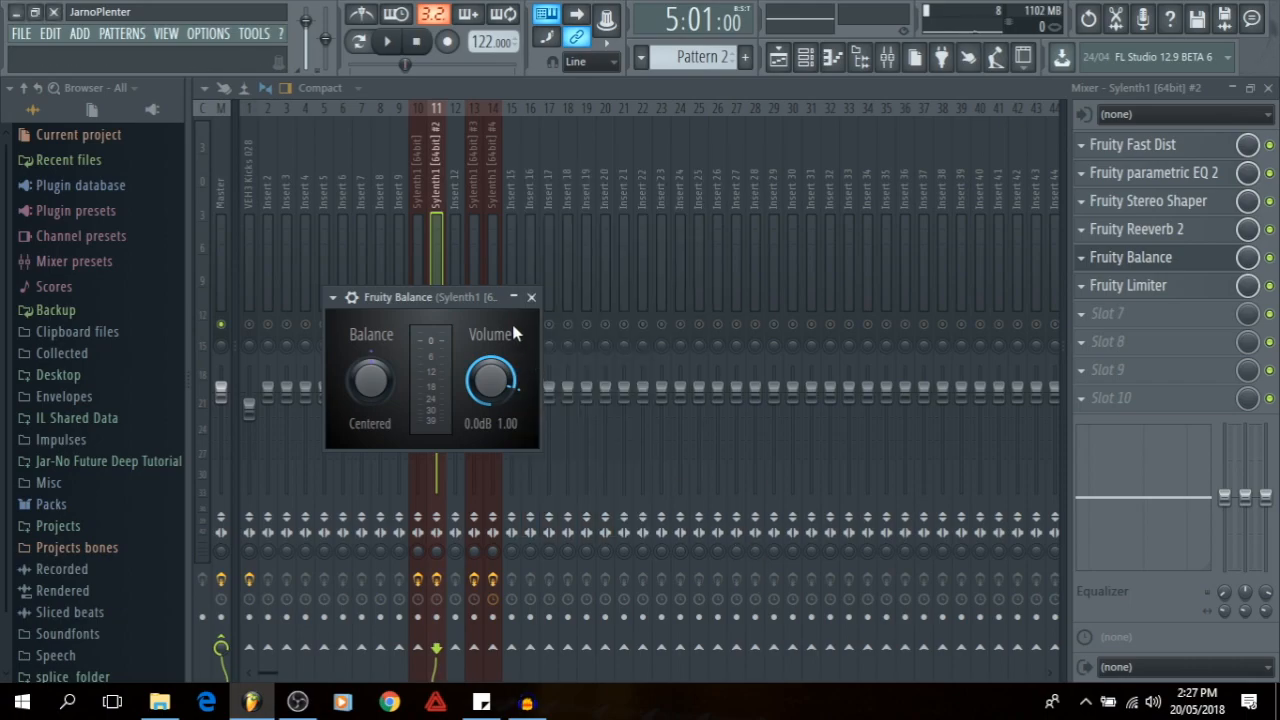
{"action": "left_click", "coordinate": [532, 299]}
- Enable the first Sylenth1 mixer track alongside Sylenth1 #2, audition both briefly, and close the mixer
{"action": "left_click", "coordinate": [418, 324]}
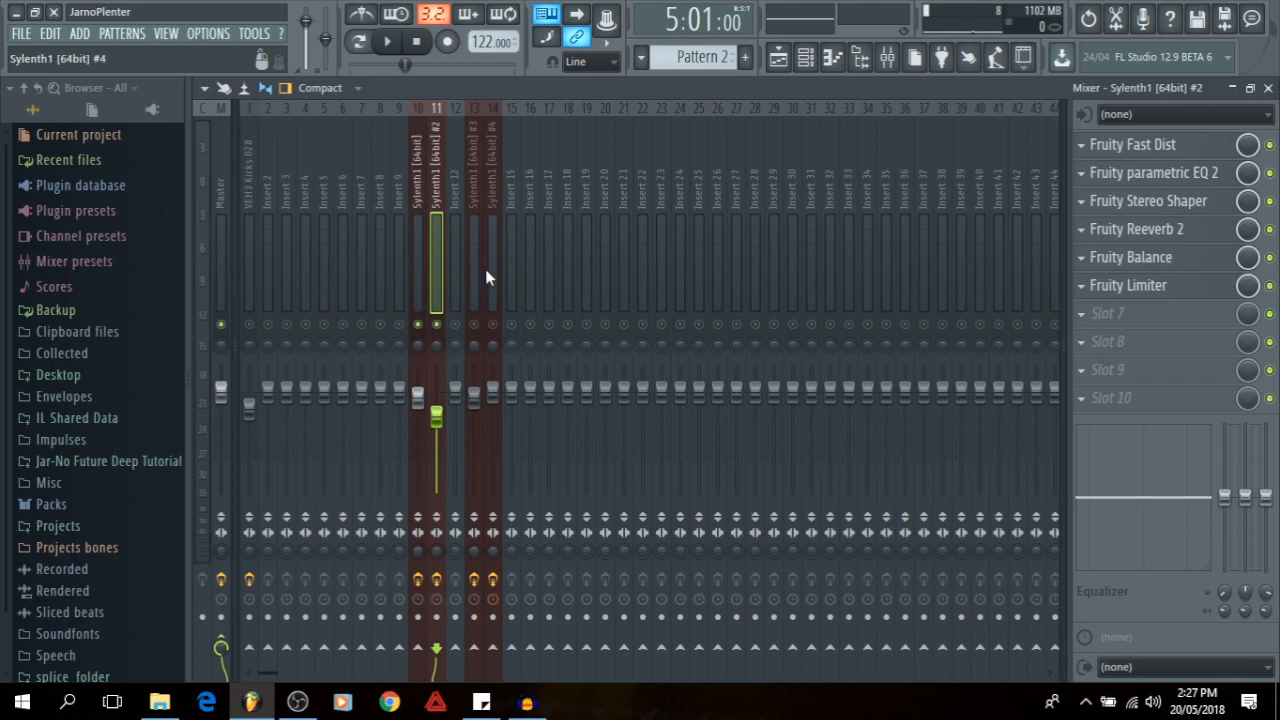
{"action": "key", "text": "space"}
{"action": "key", "text": "space"}
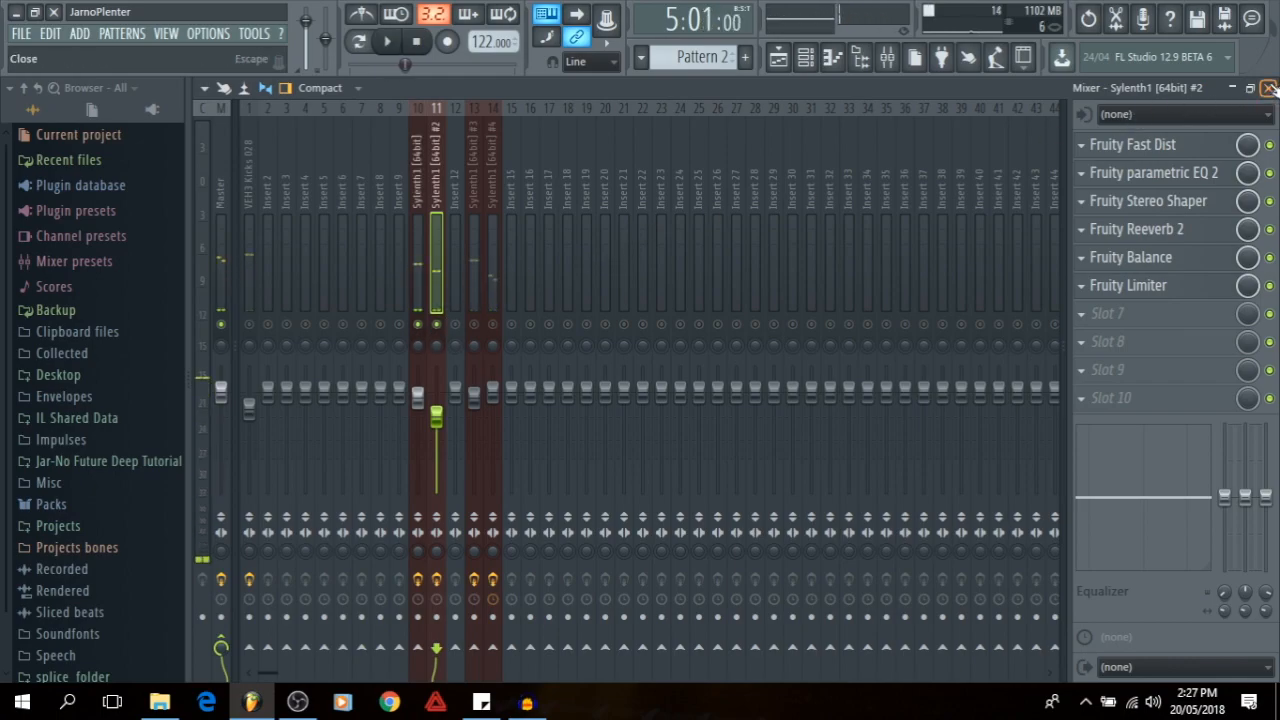
{"action": "left_click", "coordinate": [1268, 89]}
- Shape the volume automation clip on Track 3 into a curved rise from zero at its start to full level at its midpoint
{"action": "scroll", "coordinate": [829, 147], "scroll_direction": "up", "scroll_amount": 4}
{"action": "left_click_drag", "start_coordinate": [905, 360], "coordinate": [1040, 371]}
{"action": "left_click", "coordinate": [921, 270]}
{"action": "left_click_drag", "start_coordinate": [922, 270], "coordinate": [917, 331]}
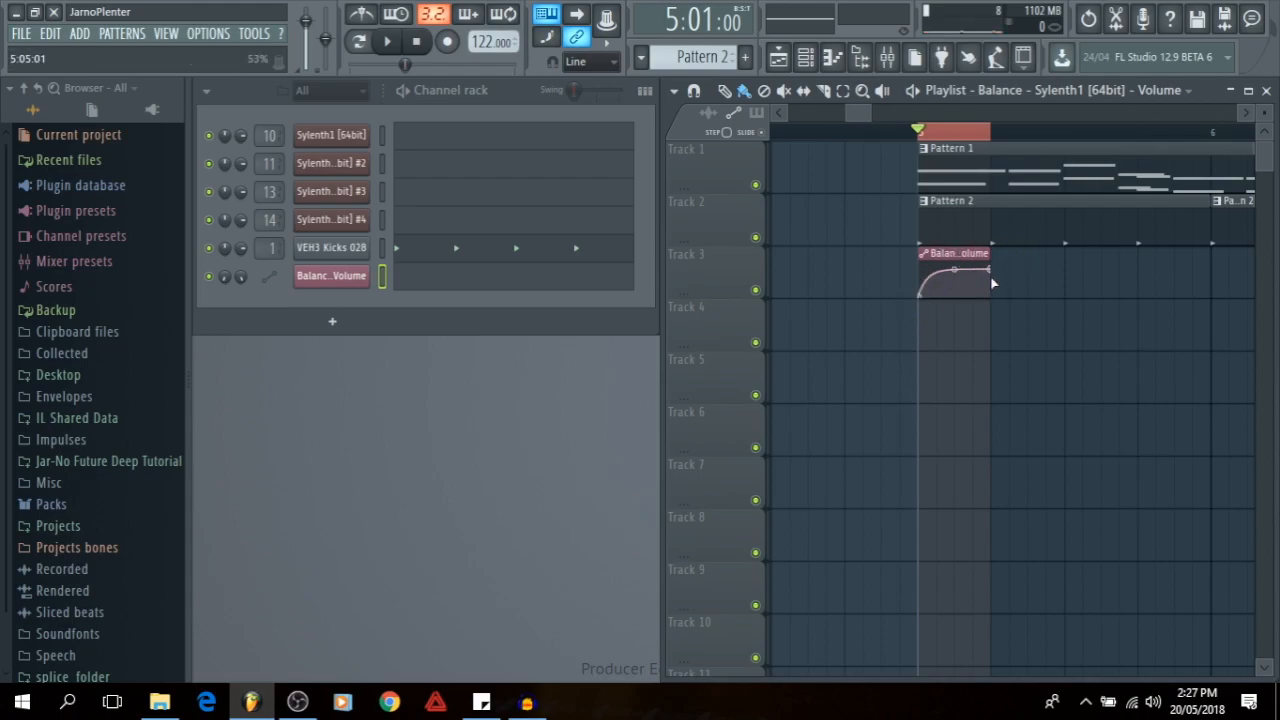
- Repeat the one-beat volume automation clip back to back along Track 3 up to bar 12
{"action": "scroll", "coordinate": [975, 140], "scroll_direction": "down", "scroll_amount": 6}
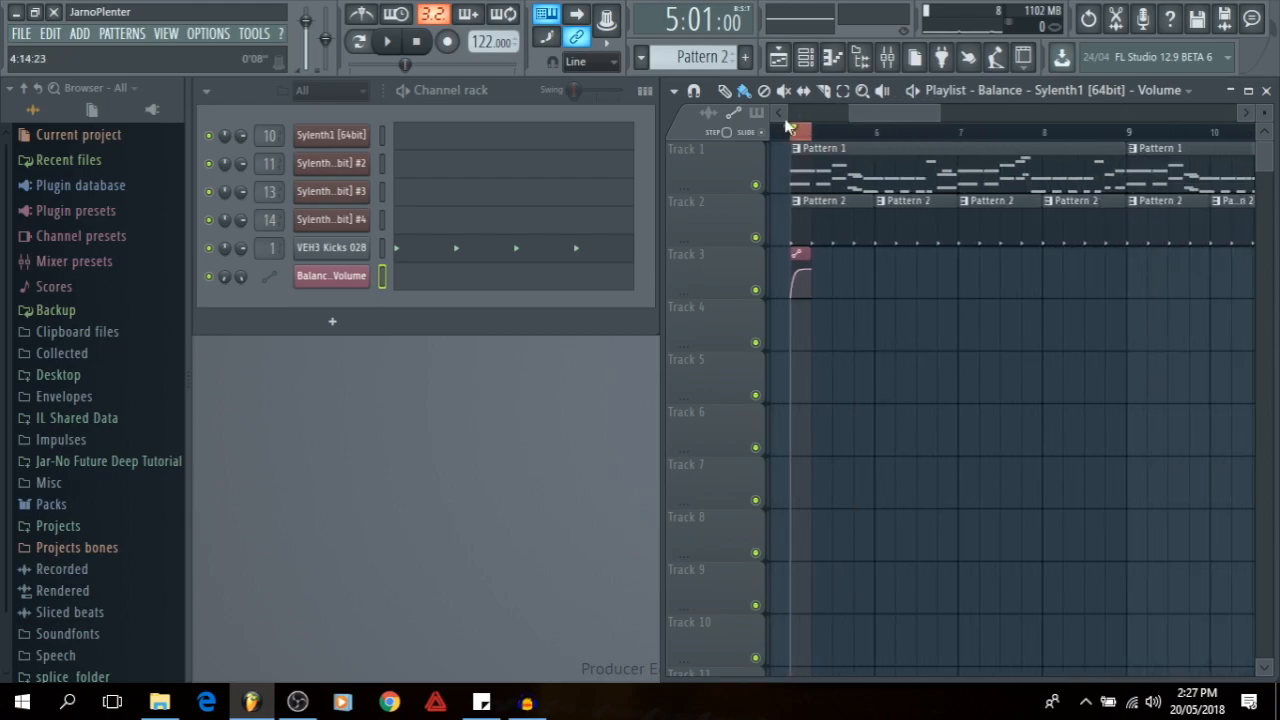
{"action": "scroll", "coordinate": [872, 148], "scroll_direction": "down", "scroll_amount": 2}
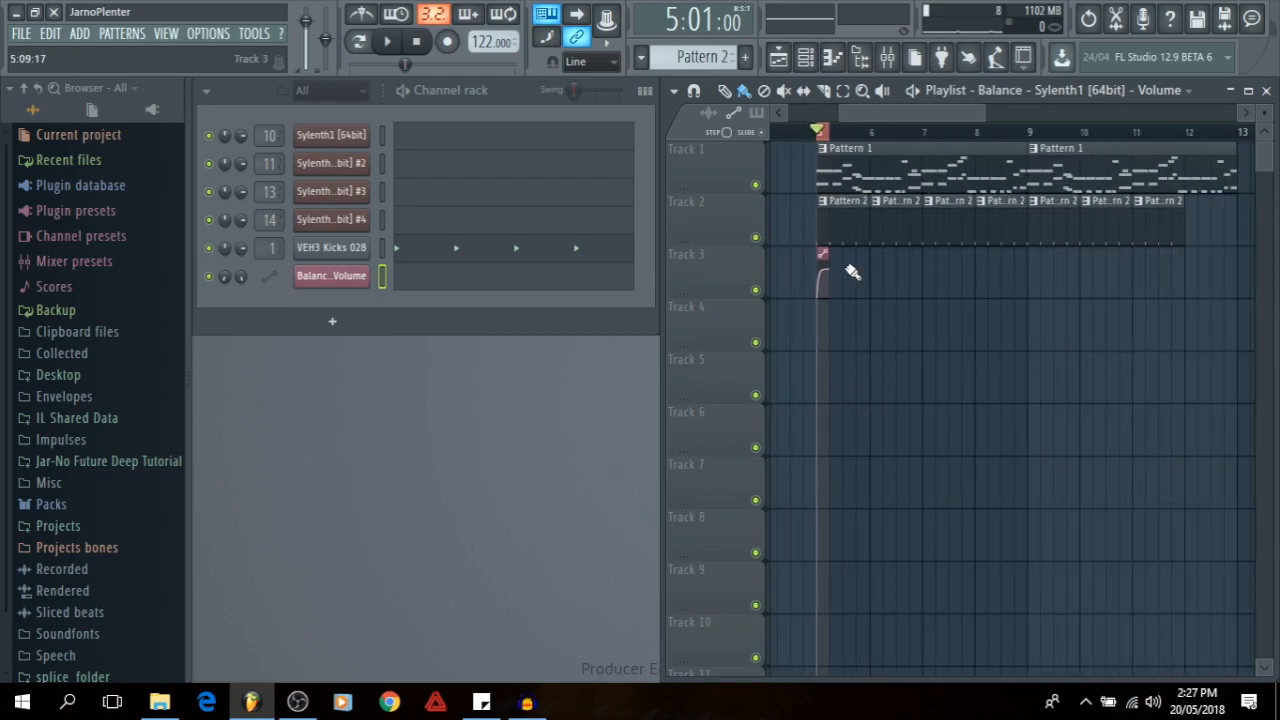
{"action": "left_click_drag", "start_coordinate": [841, 264], "coordinate": [1212, 270]}
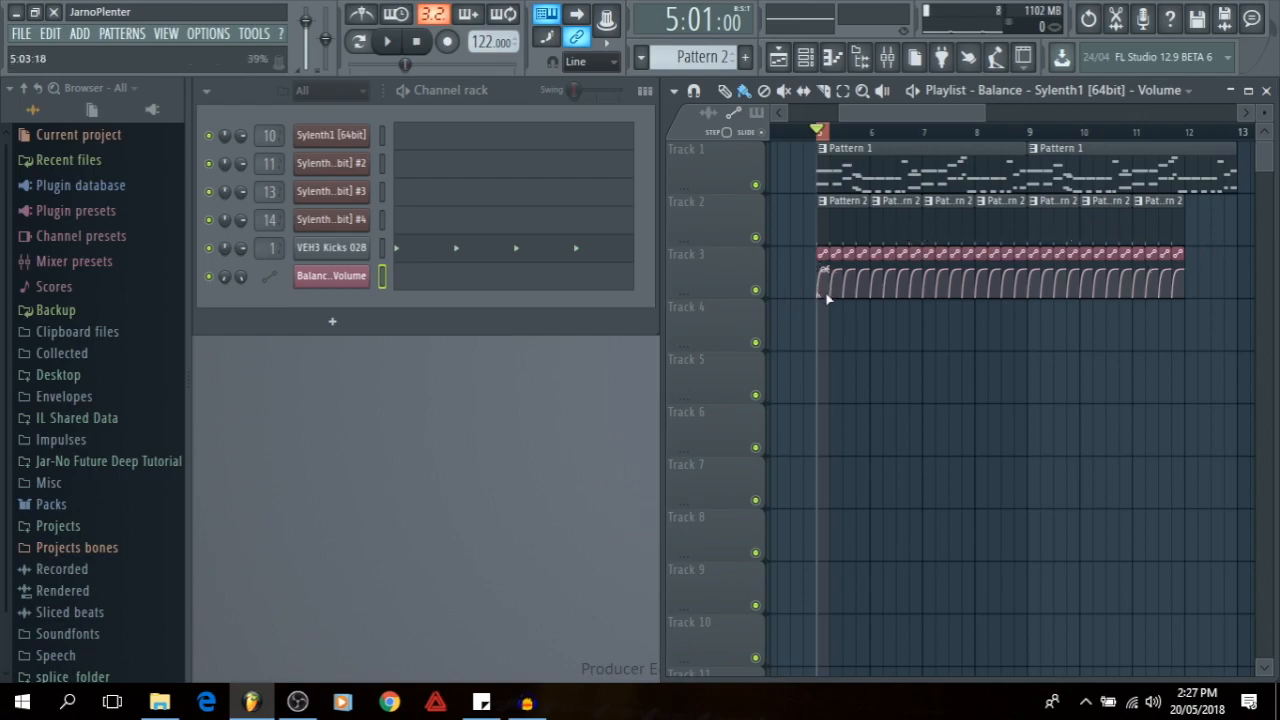
- Mute playlist Track 2, select the range from bar 5 to bar 13, and play the chords with the volume automation
{"action": "left_click", "coordinate": [757, 239]}
{"action": "left_click_drag", "start_coordinate": [1238, 133], "coordinate": [818, 133]}
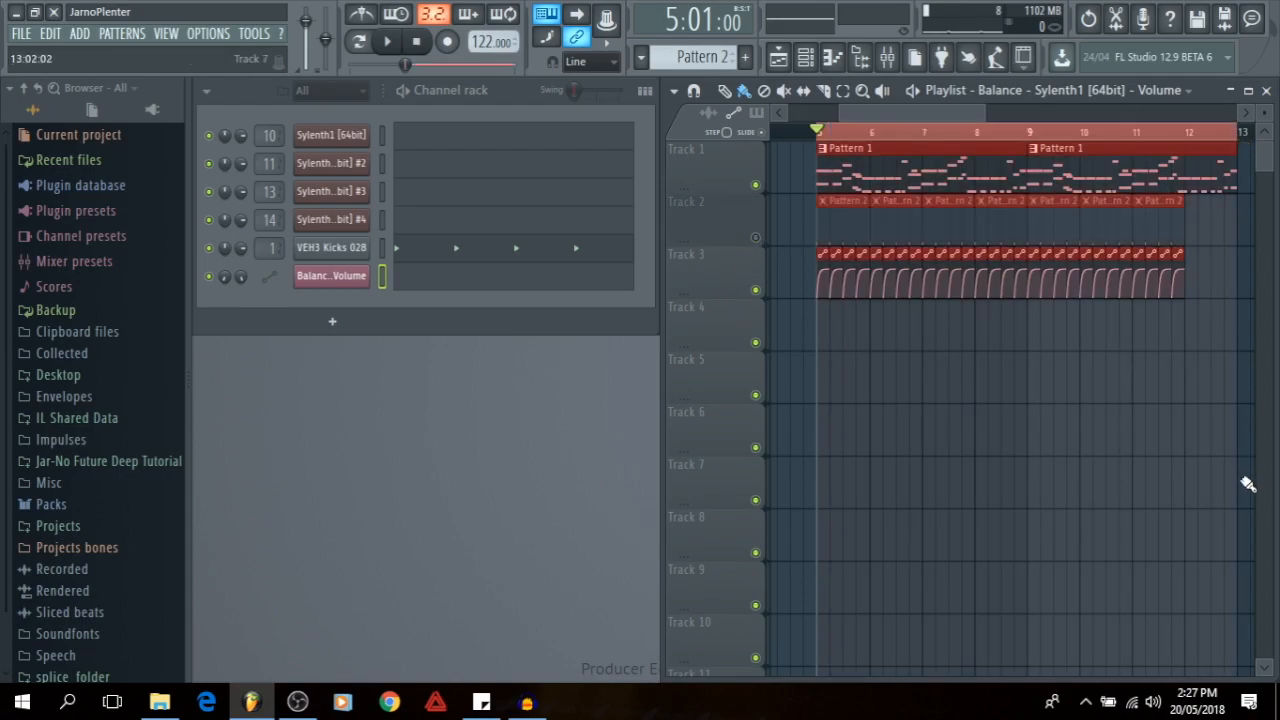
{"action": "key", "text": "space"}
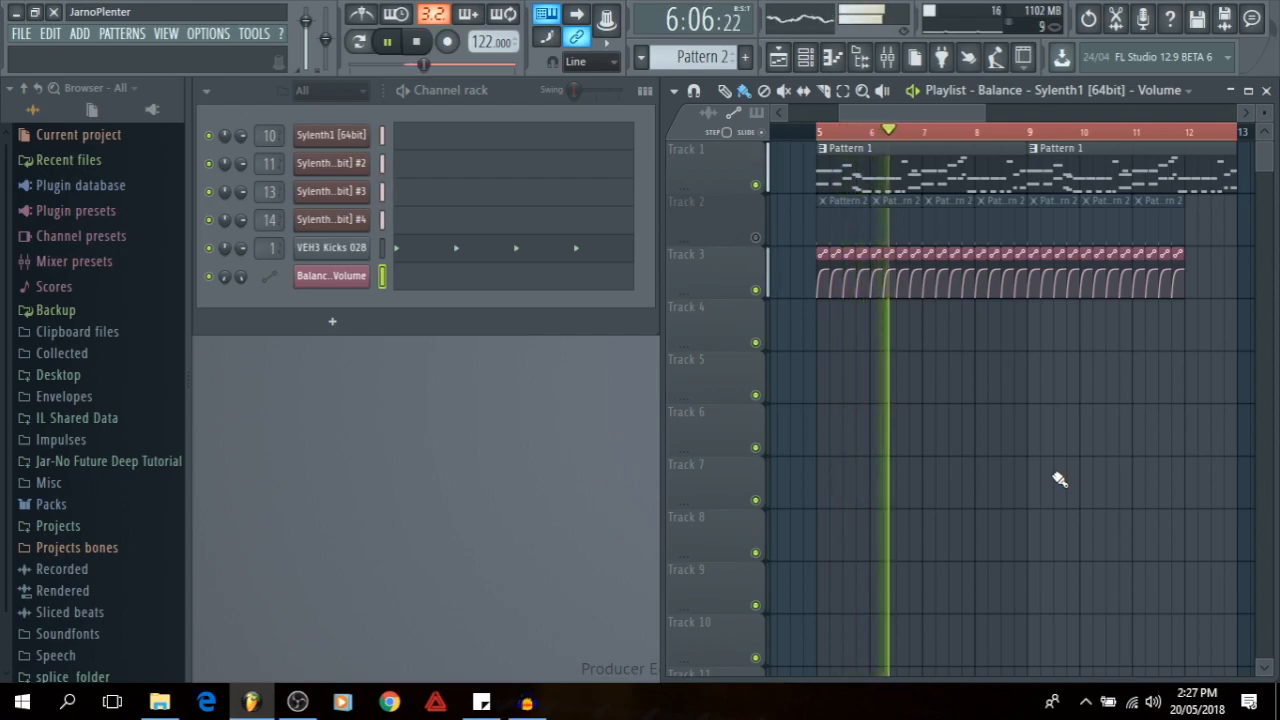
- Audition the chords with the volume automation from bar 11, and unmute playlist Track 2
{"action": "key", "text": "space"}
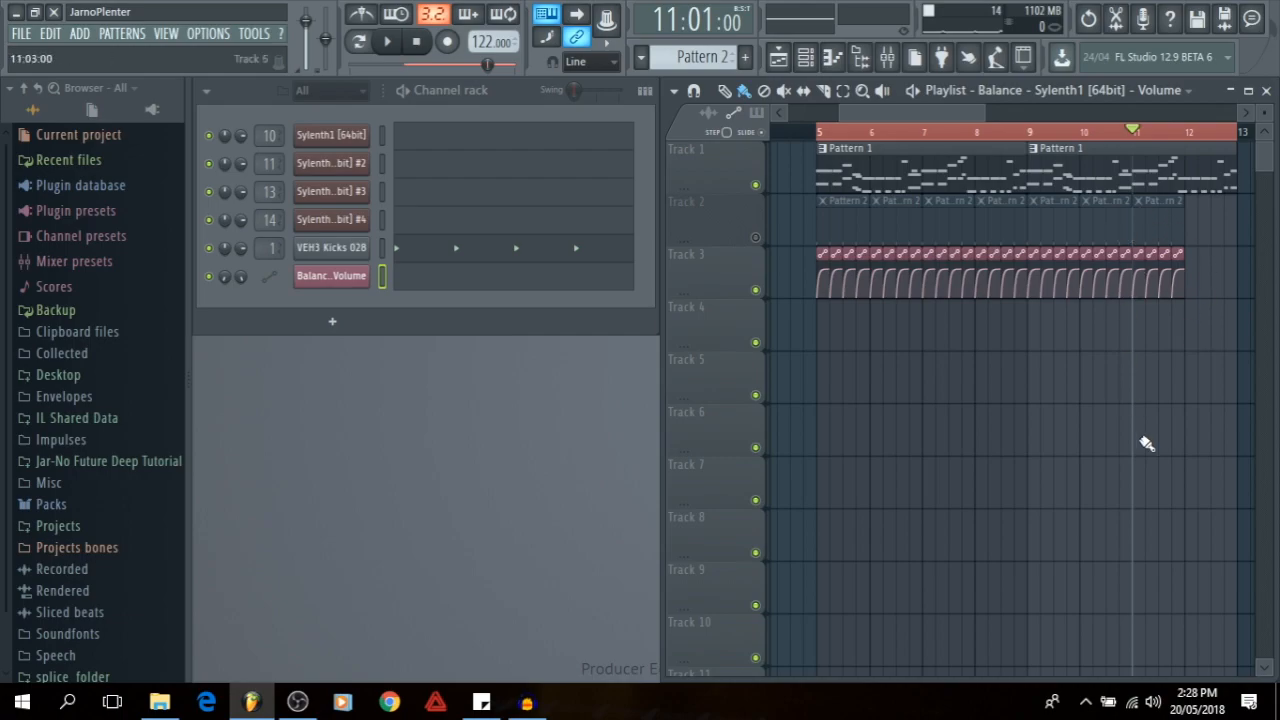
{"action": "key", "text": "space"}
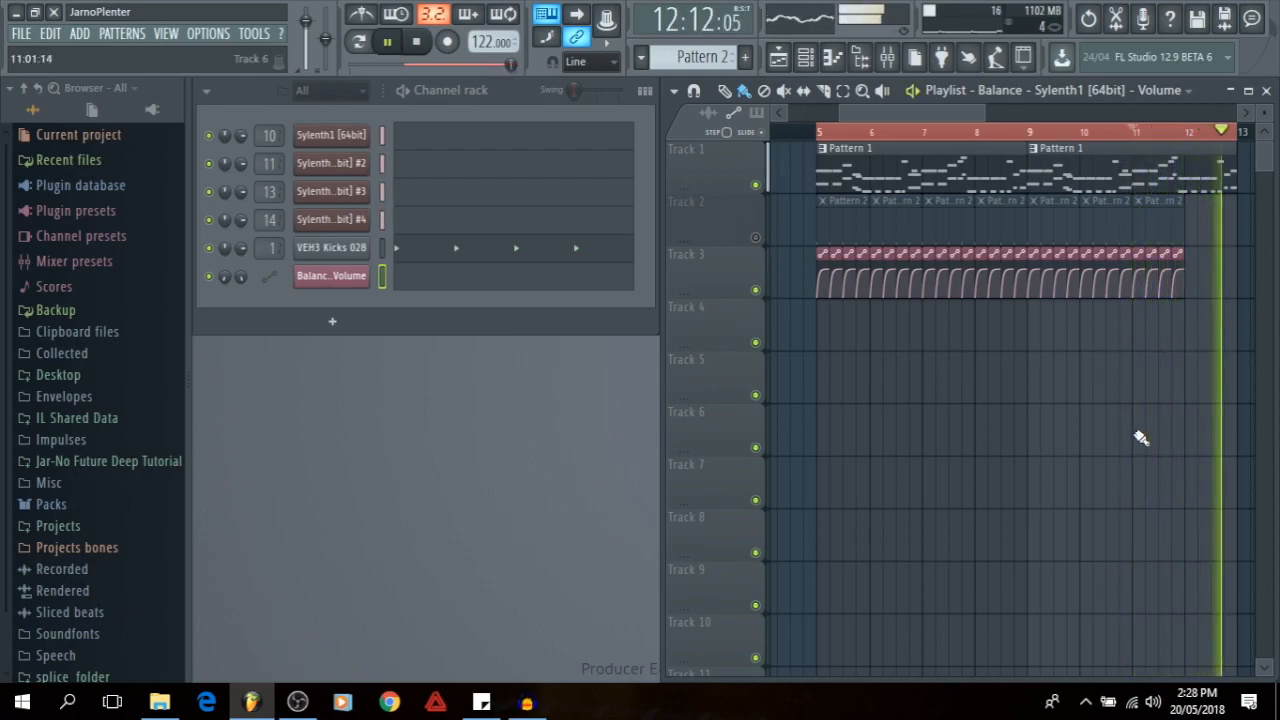
{"action": "key", "text": "space"}
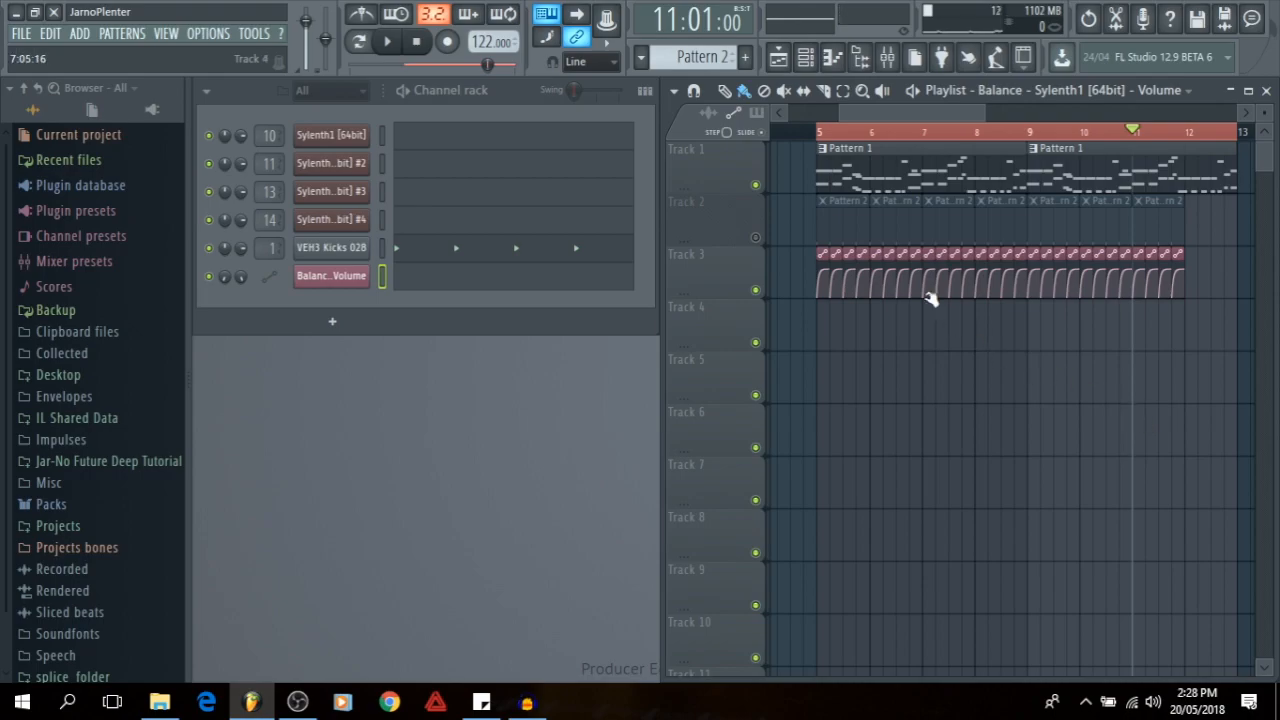
{"action": "key", "text": "space"}
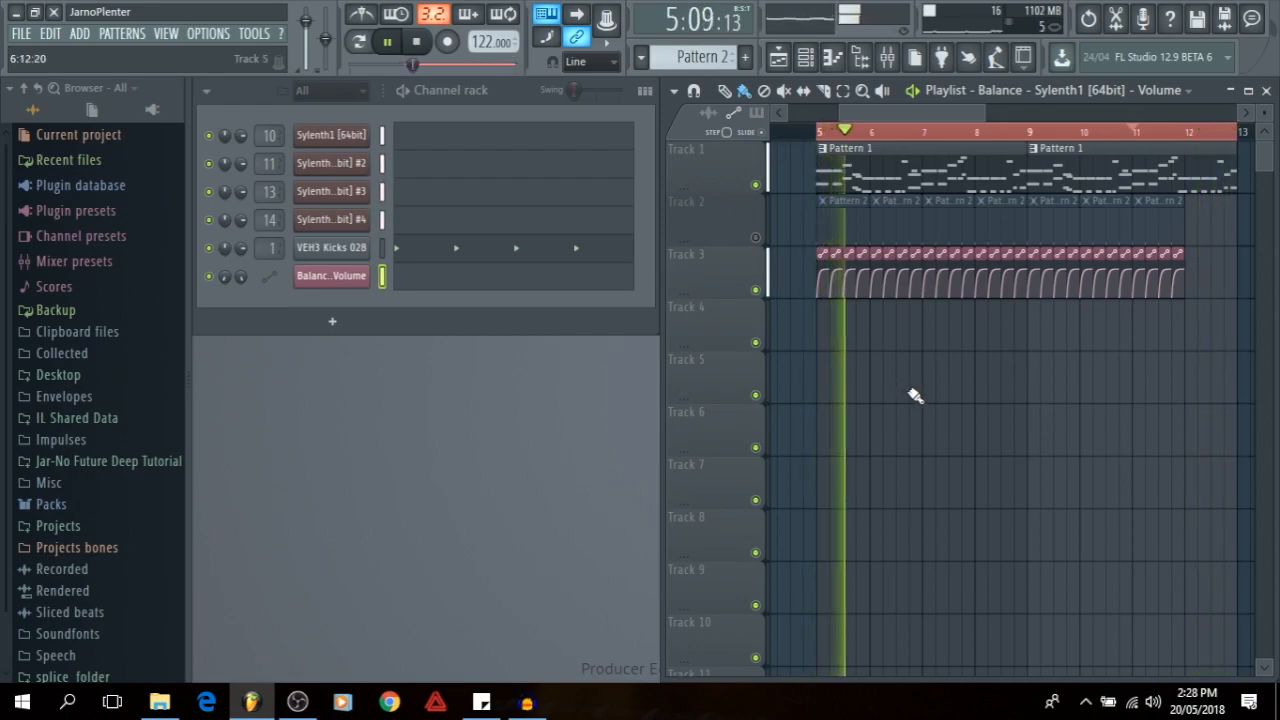
{"action": "key", "text": "space"}
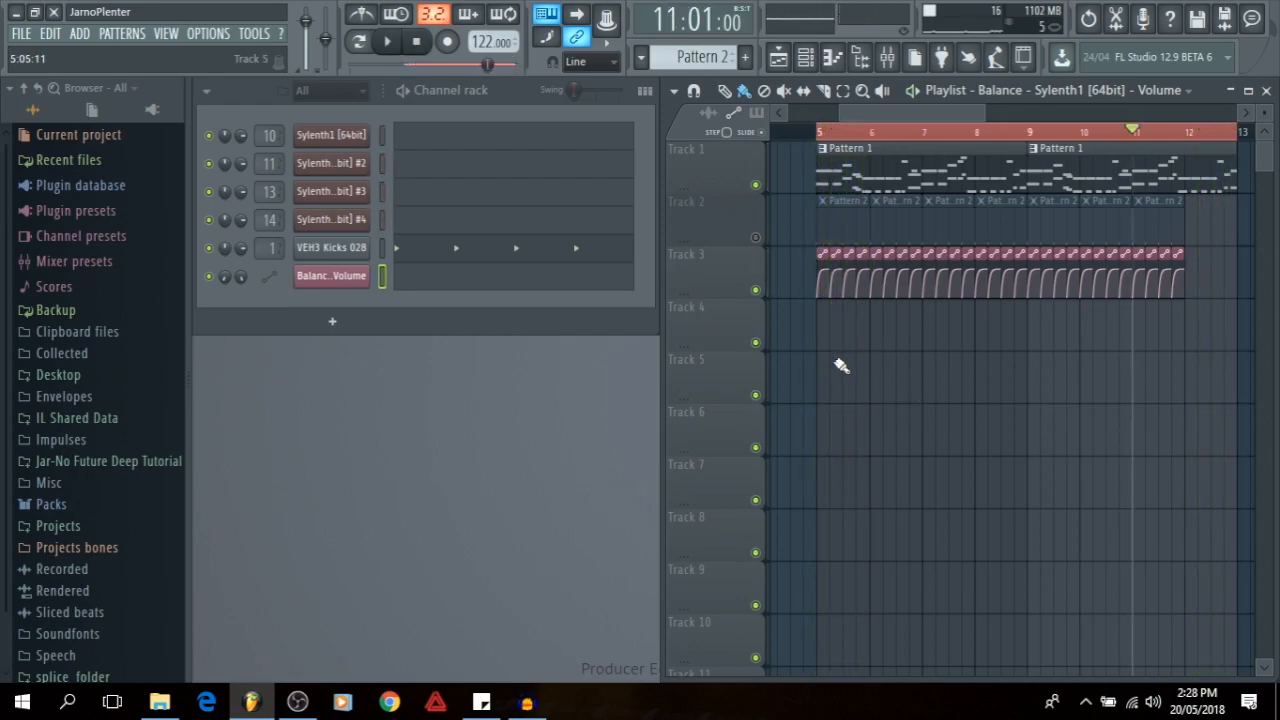
{"action": "left_click", "coordinate": [826, 133]}
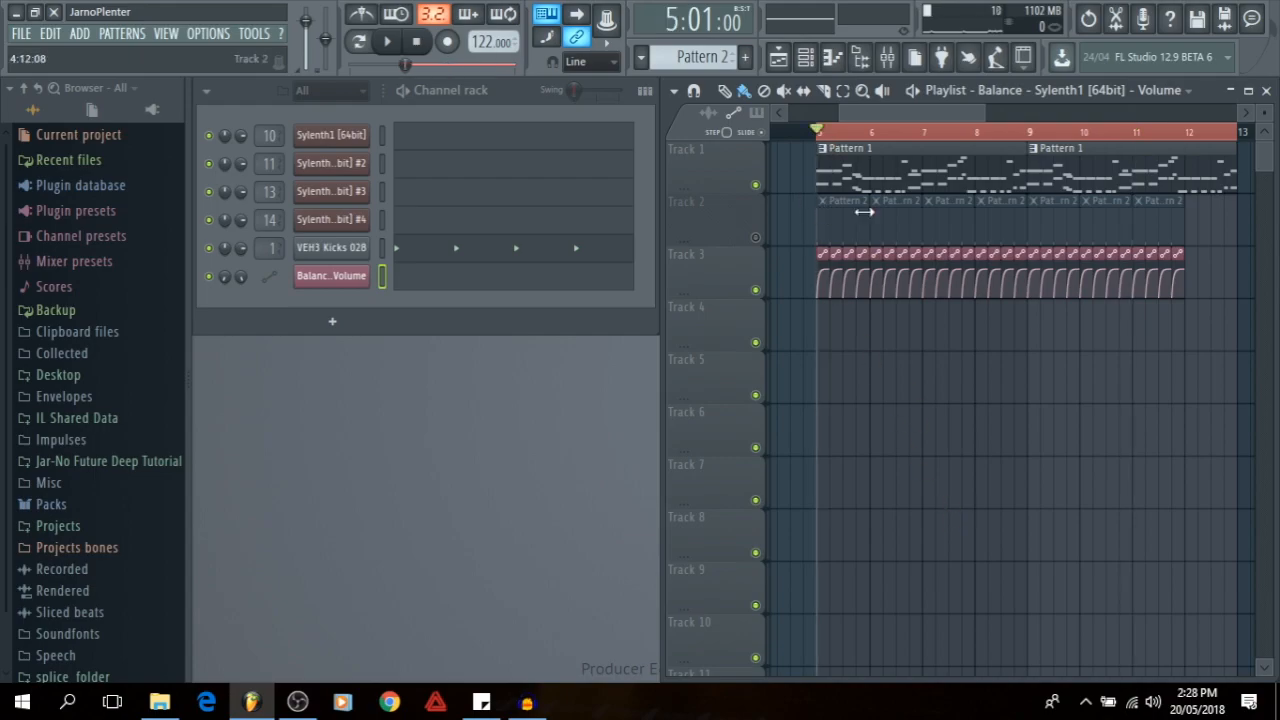
{"action": "left_click", "coordinate": [756, 238]}
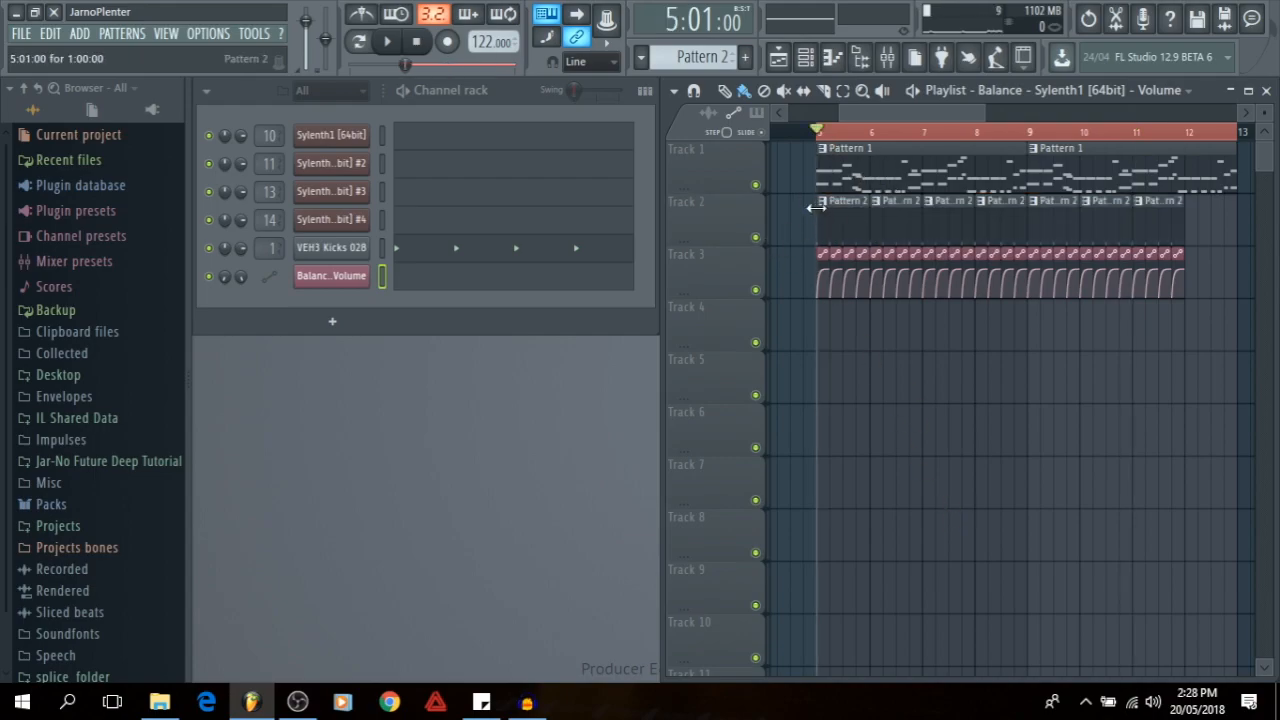
- Add Fruity Balance to the Sylenth1 #3 mixer track and place it above Fruity Limiter in the effects chain
{"action": "left_click", "coordinate": [886, 57]}
{"action": "left_click", "coordinate": [474, 271]}
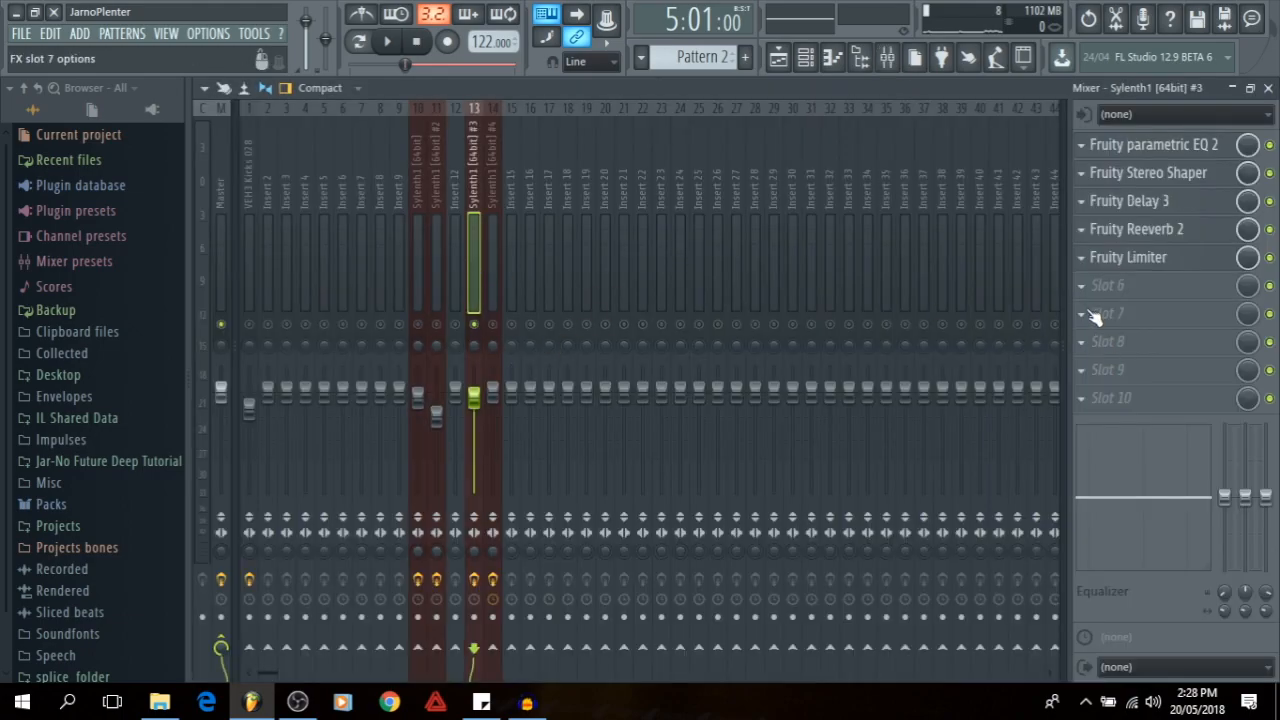
{"action": "left_click", "coordinate": [1120, 284]}
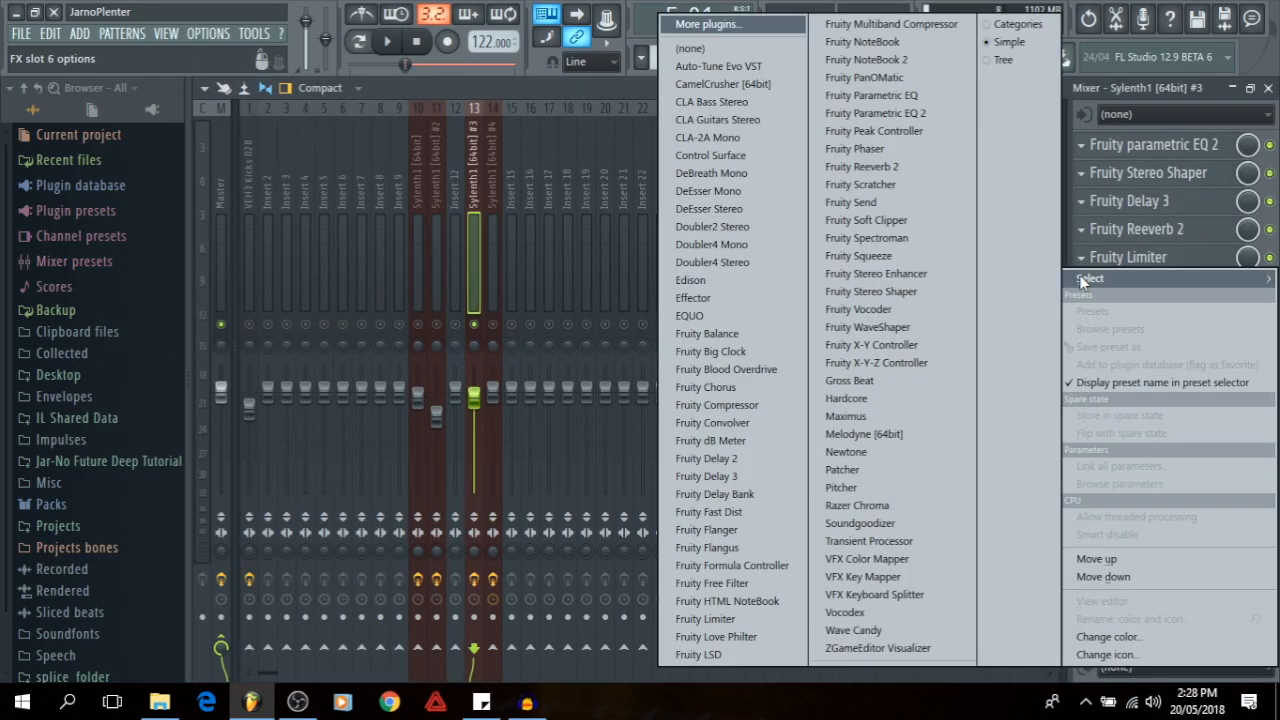
{"action": "left_click", "coordinate": [727, 334]}
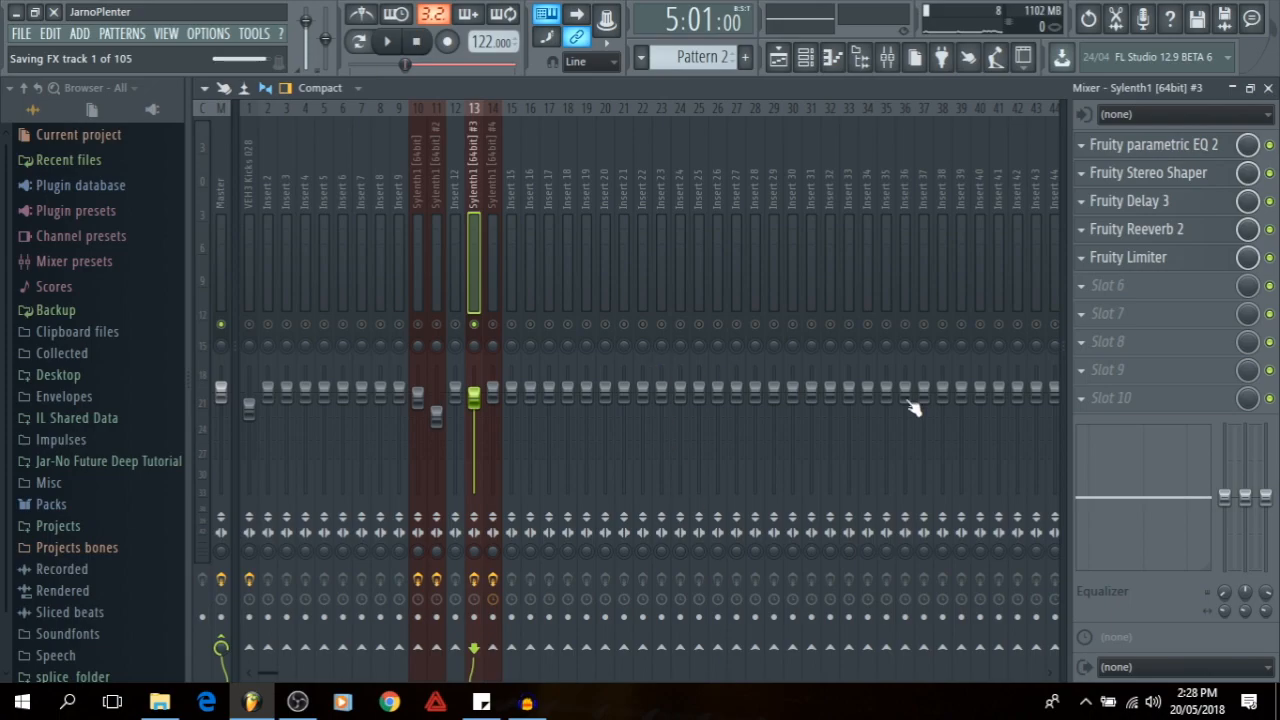
{"action": "left_click_drag", "start_coordinate": [1120, 290], "coordinate": [1120, 258]}
- Link the Fruity Balance volume on Sylenth1 #3 to the existing "Balance - Sylenth1 [64bit] - Volume" automation clip
{"action": "right_click", "coordinate": [405, 280]}
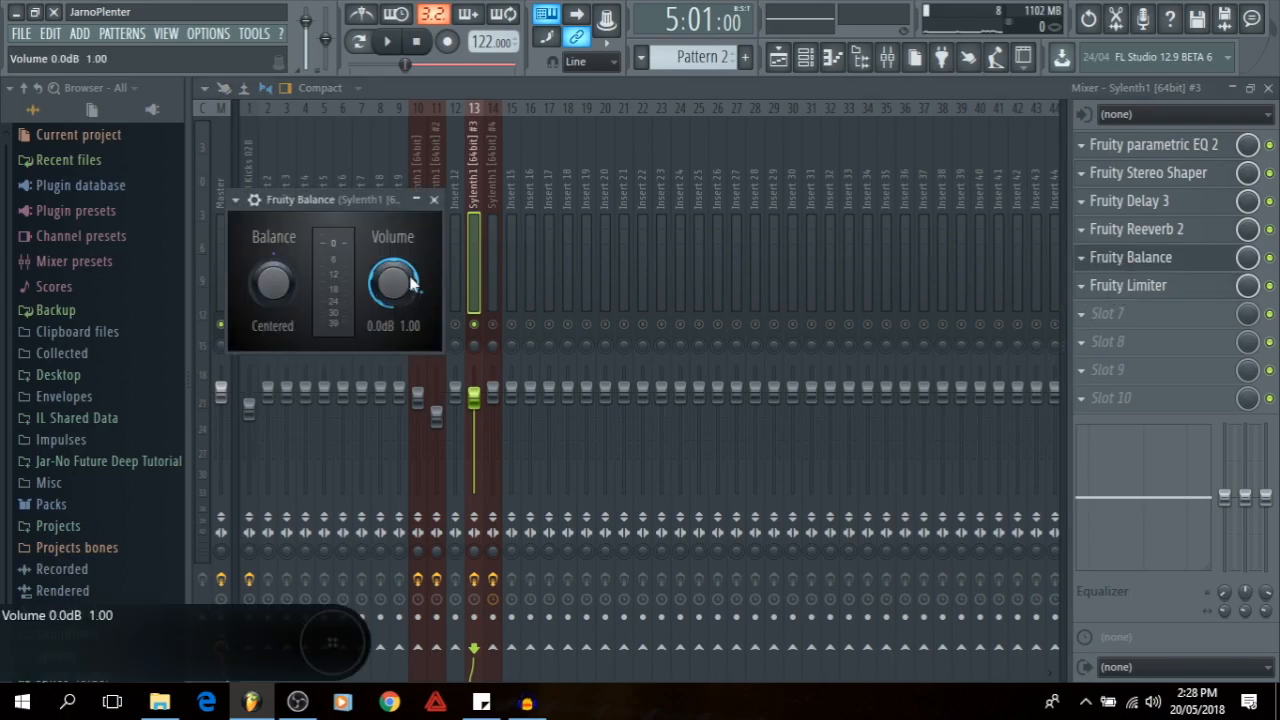
{"action": "left_click", "coordinate": [440, 437]}
{"action": "left_click", "coordinate": [575, 316]}
{"action": "left_click", "coordinate": [600, 359]}
{"action": "left_click", "coordinate": [724, 514]}
{"action": "left_click", "coordinate": [434, 200]}
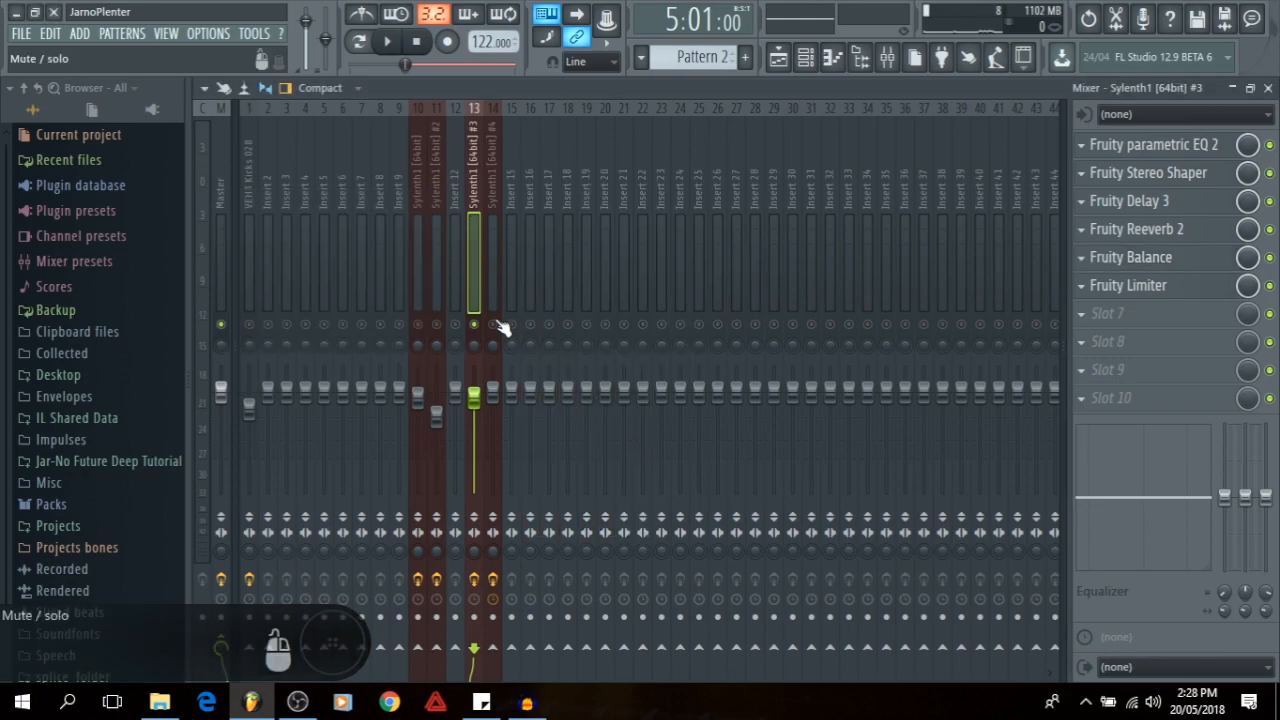
- Add Fruity Balance to the fifth effect slot of the Sylenth1 #4 mixer track
{"action": "left_click", "coordinate": [492, 286]}
{"action": "left_click", "coordinate": [1100, 261]}
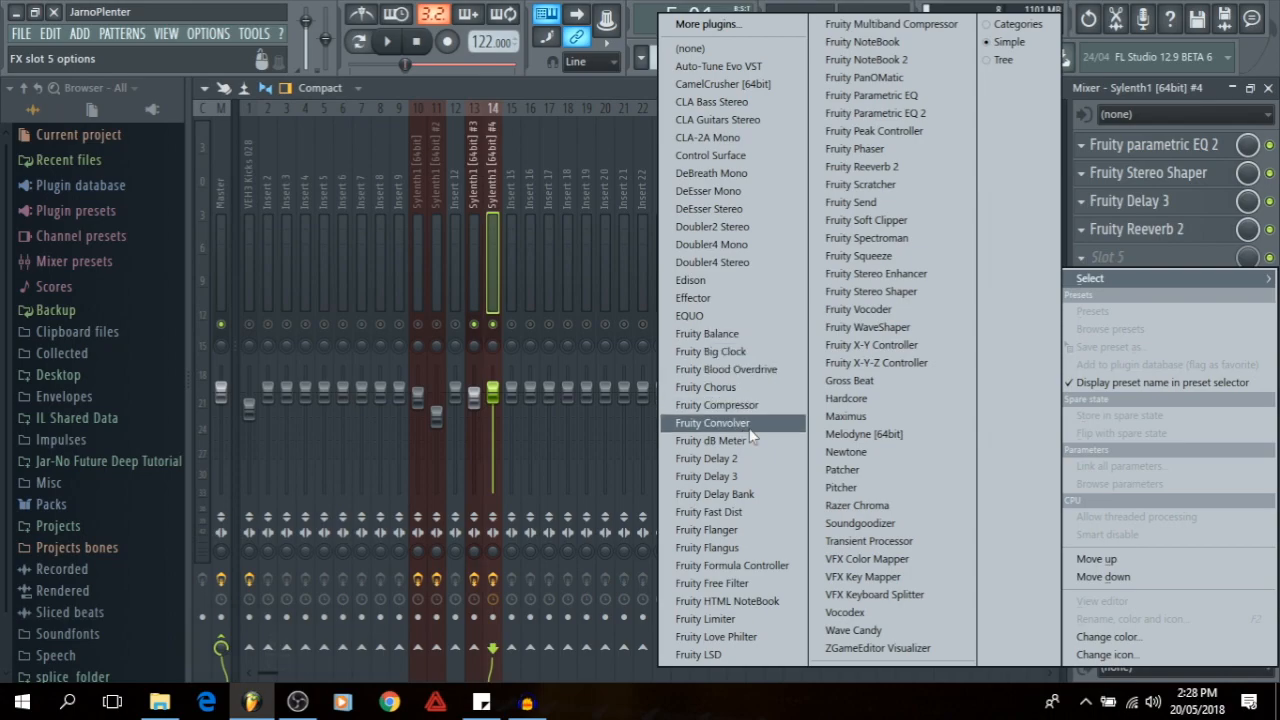
{"action": "left_click", "coordinate": [732, 318]}
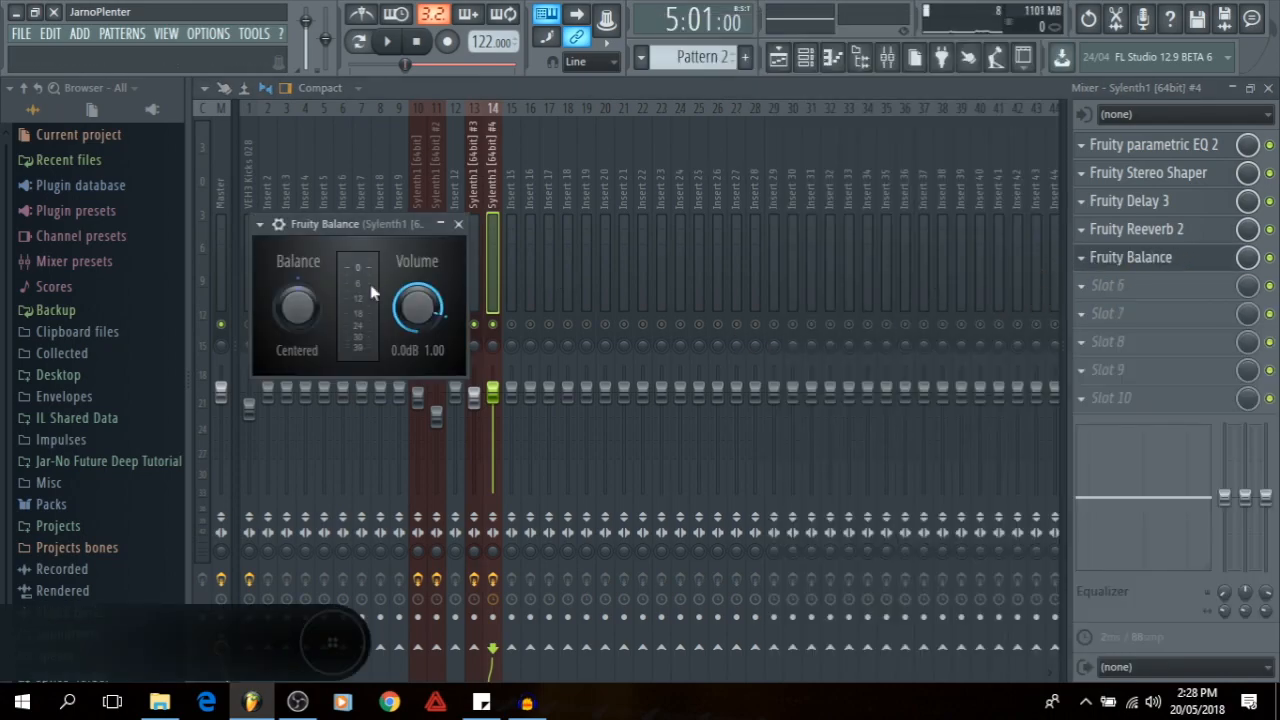
- Link the Fruity Balance volume on Sylenth1 #4 to the "Balance - Sylenth1 [64bit] - Volume" automation clip and close the plugin
{"action": "right_click", "coordinate": [418, 296]}
{"action": "left_click", "coordinate": [473, 465]}
{"action": "left_click", "coordinate": [565, 300]}
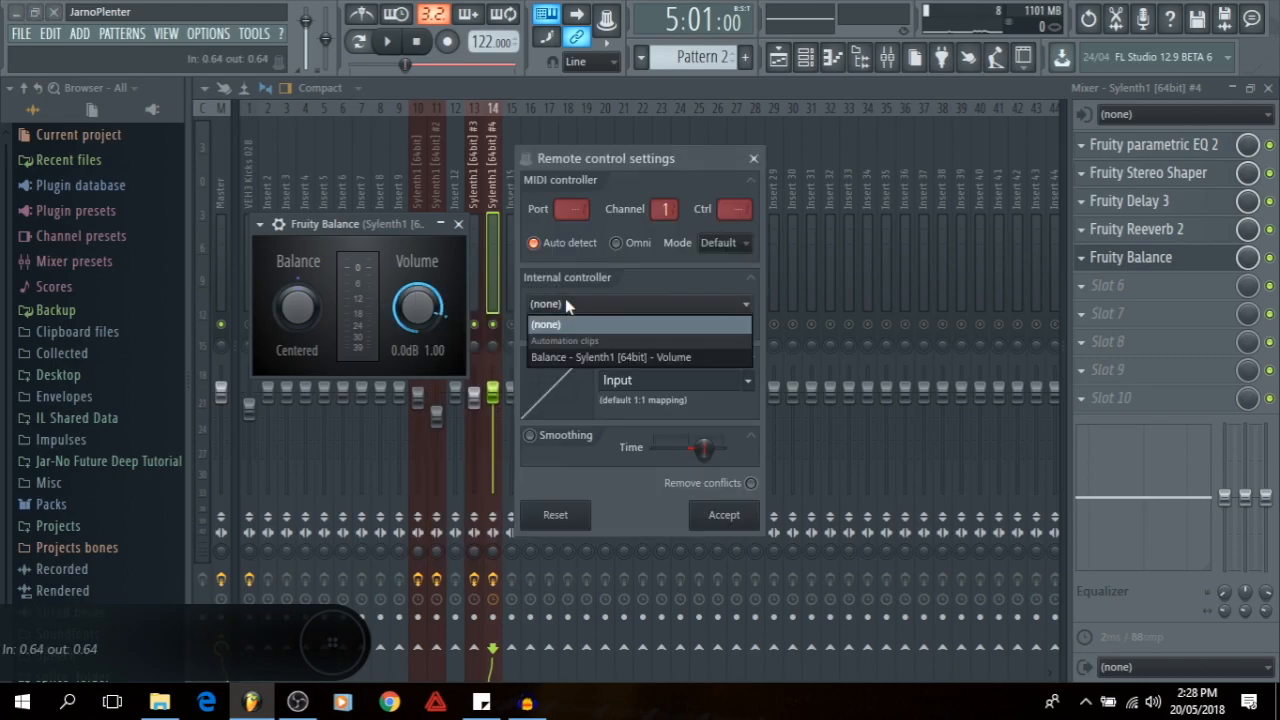
{"action": "left_click", "coordinate": [605, 355]}
{"action": "left_click", "coordinate": [724, 515]}
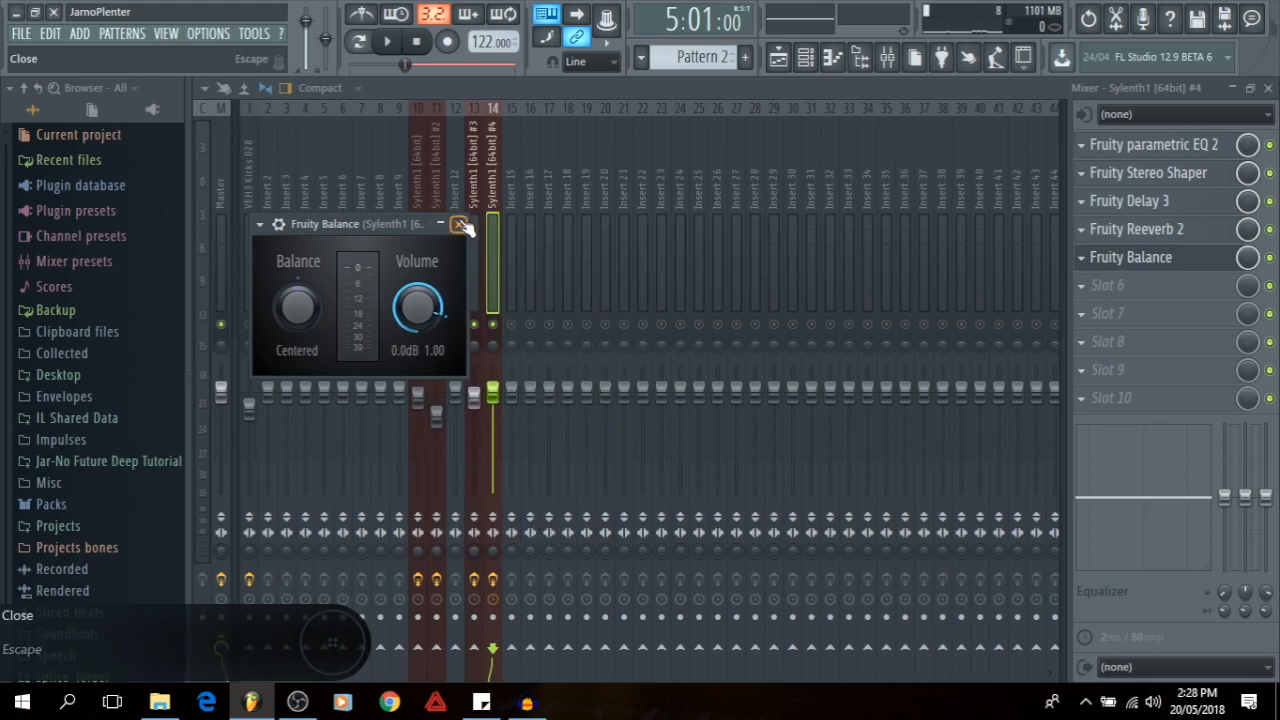
{"action": "left_click", "coordinate": [461, 224]}
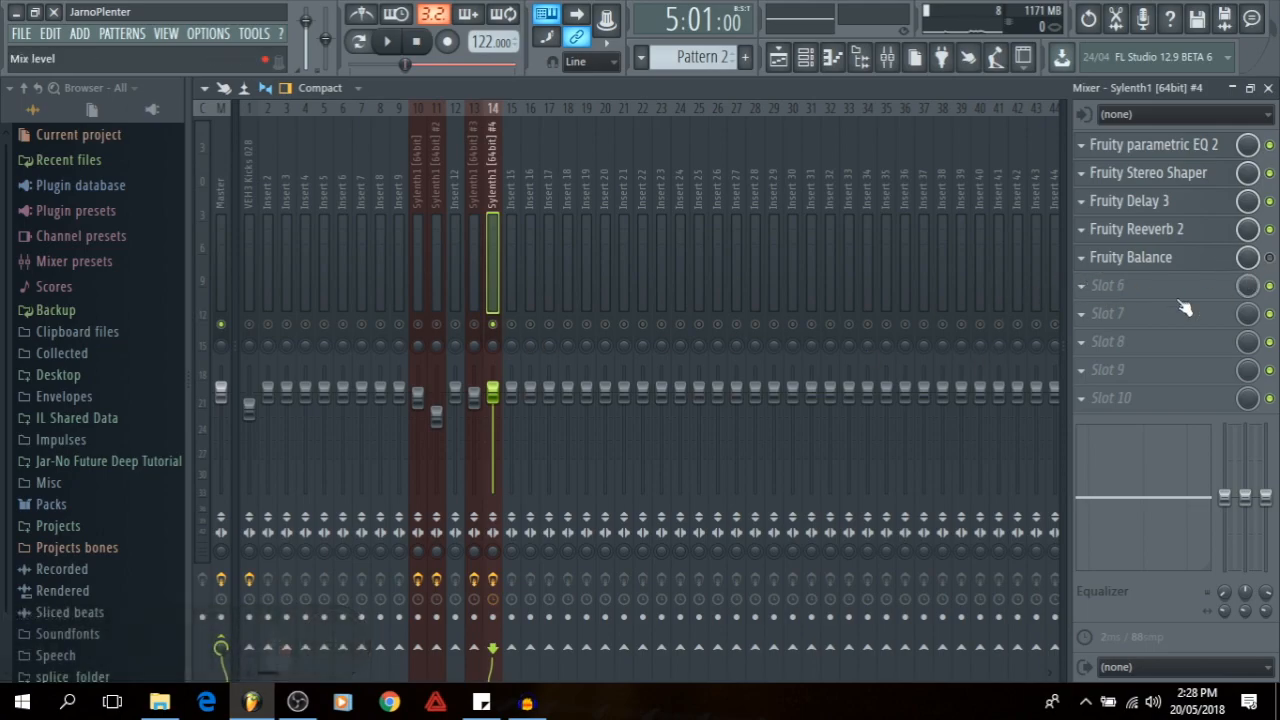
- Add Fruity Limiter after Fruity Balance on Sylenth1 #4 and lower its ceiling to about -20.2 dB during playback
{"action": "key", "text": "space"}
{"action": "left_click", "coordinate": [1087, 287]}
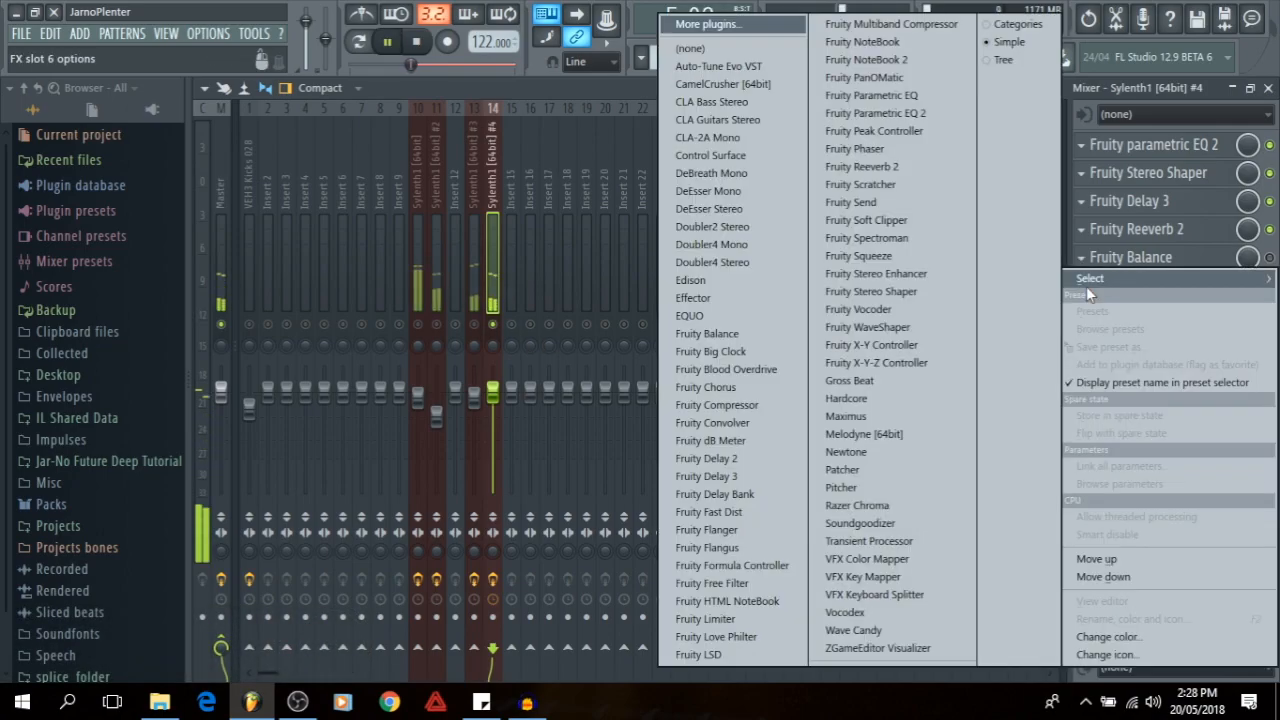
{"action": "left_click", "coordinate": [728, 619]}
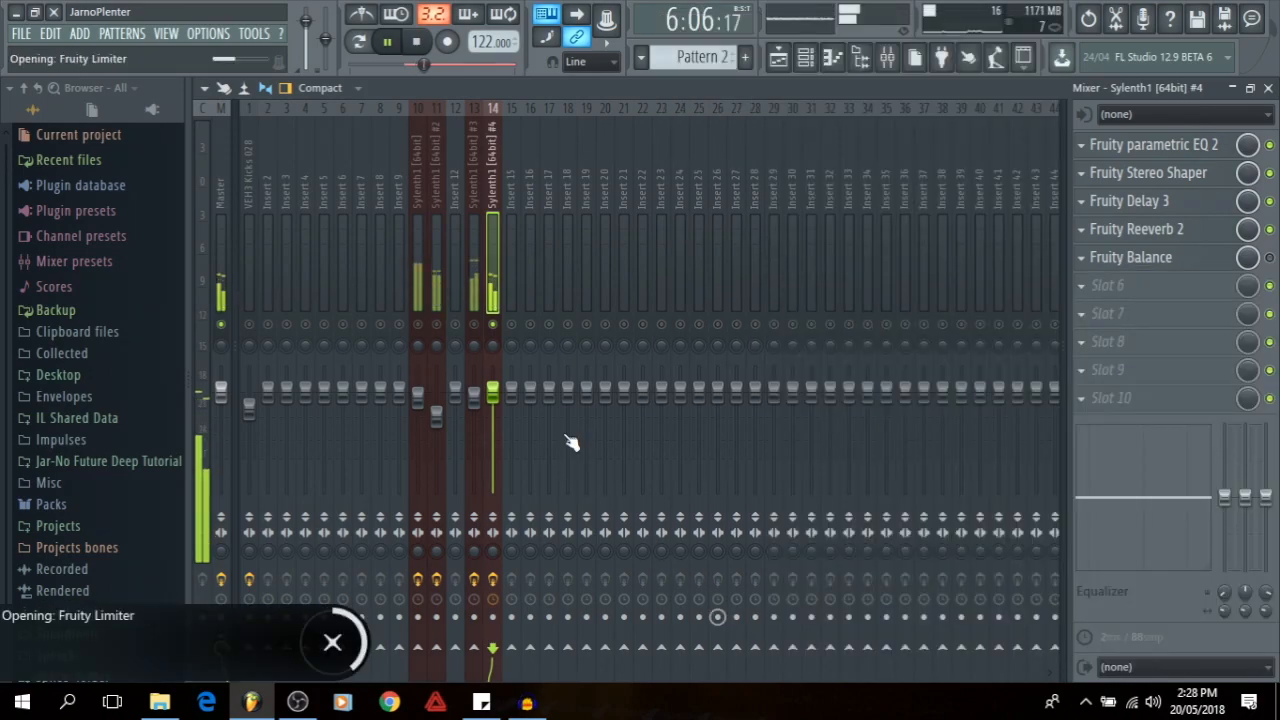
{"action": "left_click_drag", "start_coordinate": [412, 455], "coordinate": [412, 506]}
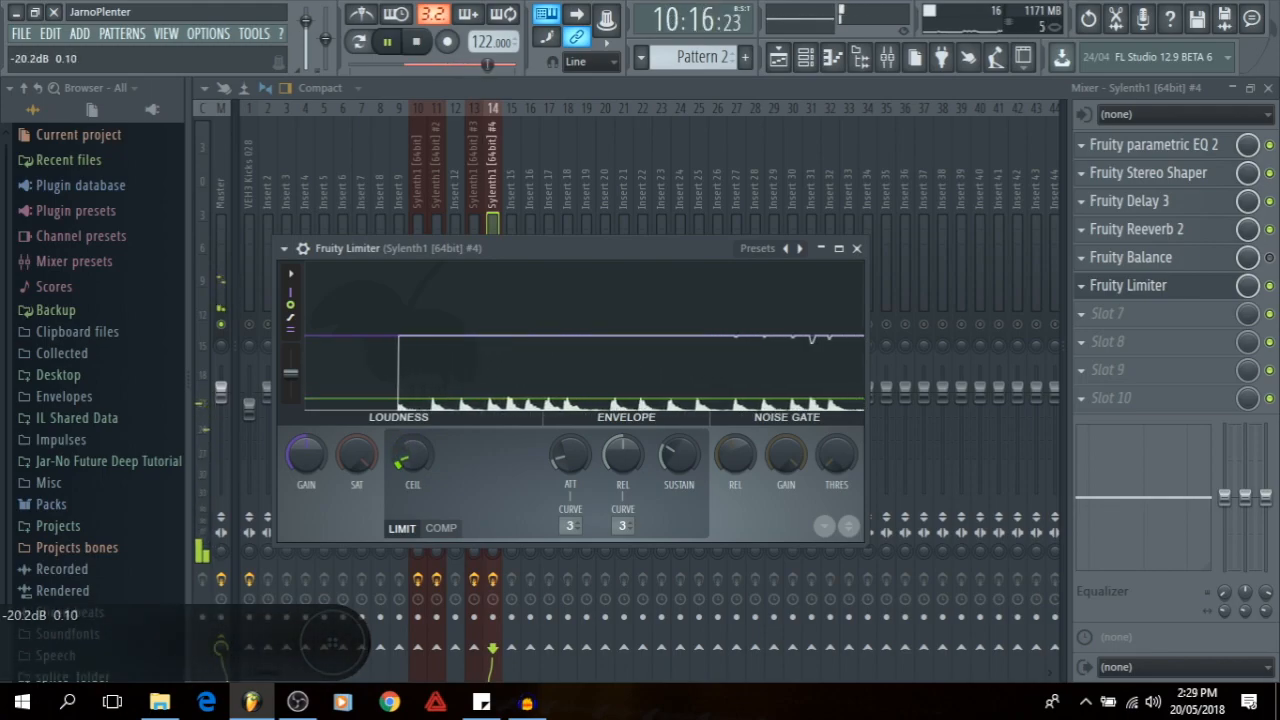
{"action": "left_click", "coordinate": [856, 248]}
{"action": "key", "text": "space"}
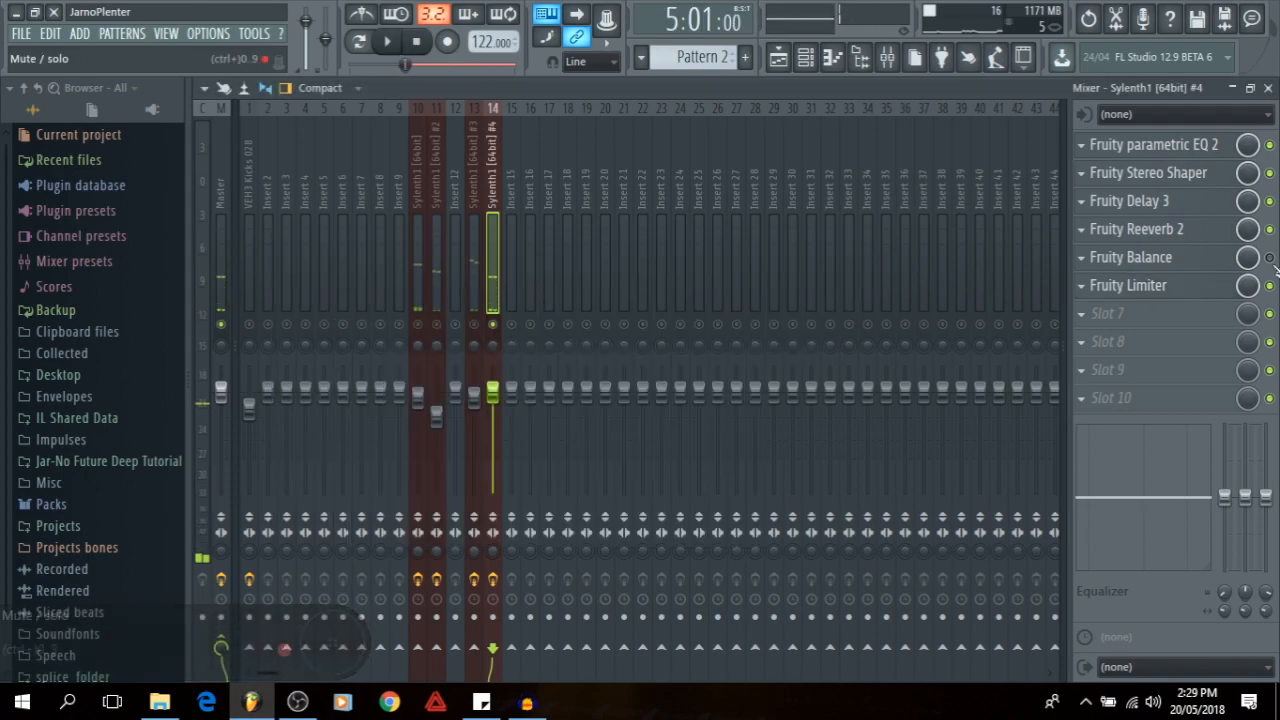
- Audition the Sylenth1 #3 and #4 layers with the volume automation from bar 5 and from bar 11, and recheck the mixer
{"action": "left_click", "coordinate": [476, 278]}
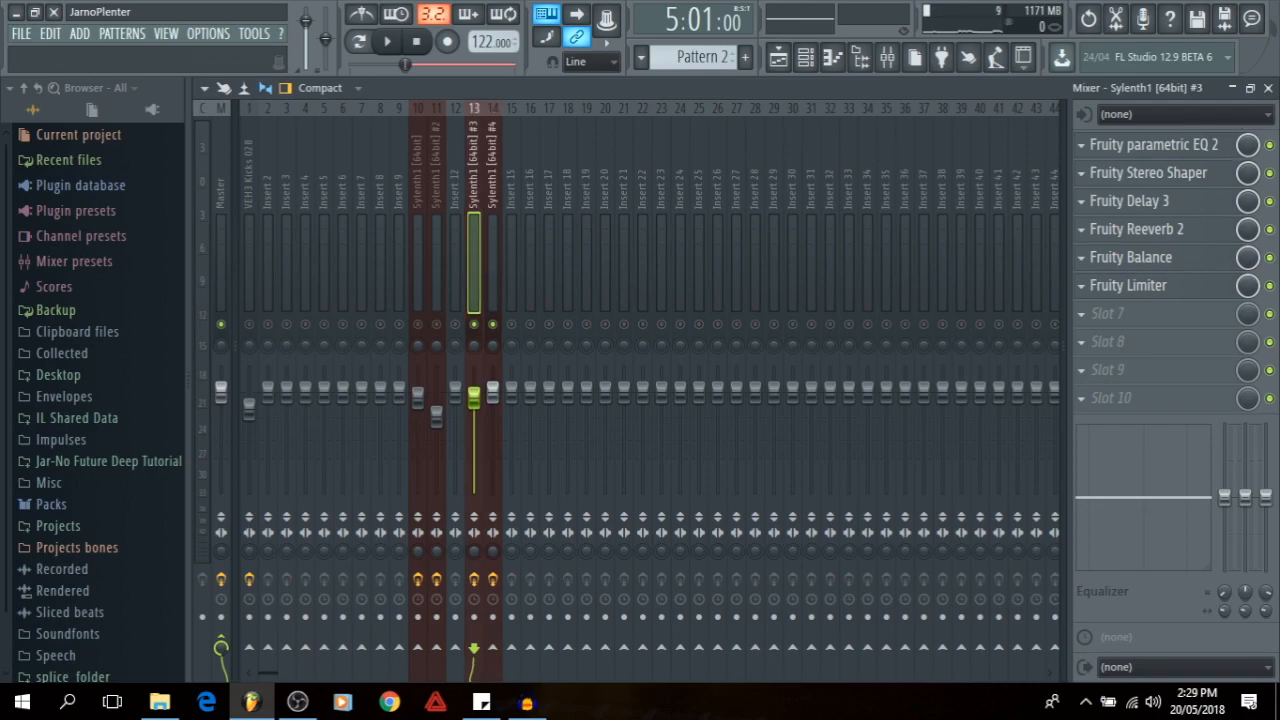
{"action": "left_click", "coordinate": [1268, 88]}
{"action": "key", "text": "space"}
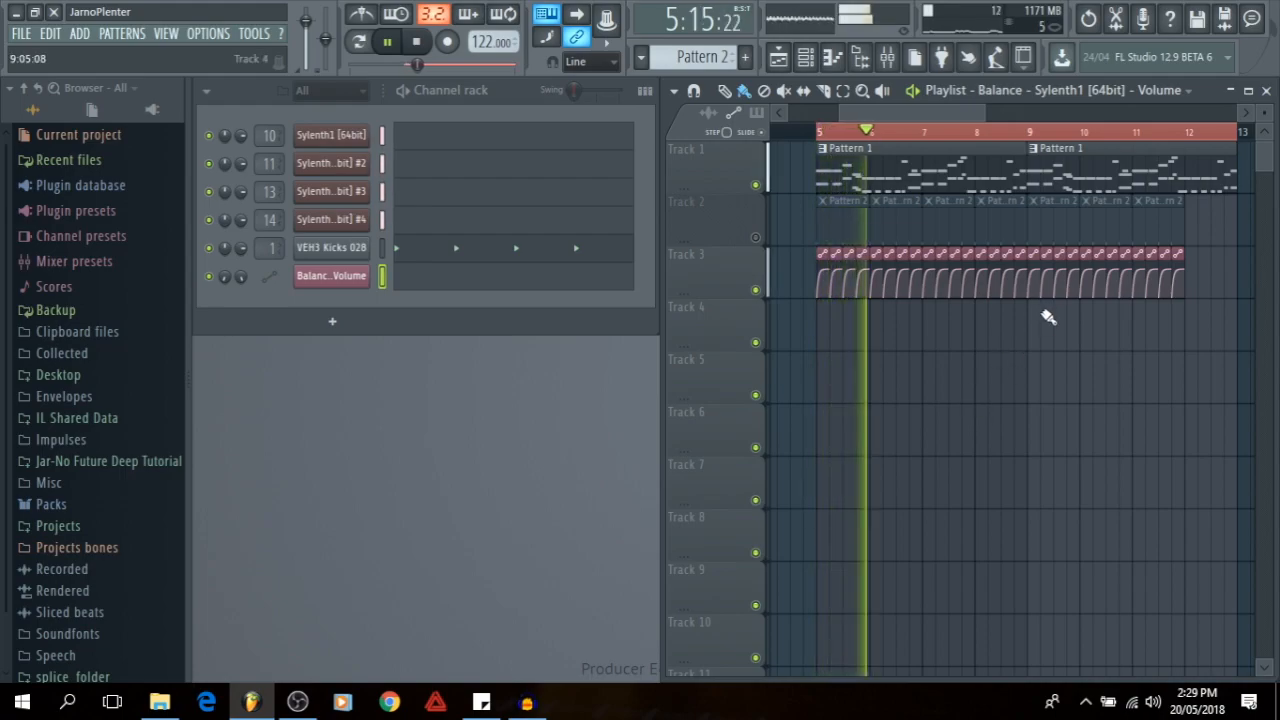
{"action": "left_click", "coordinate": [1137, 133]}
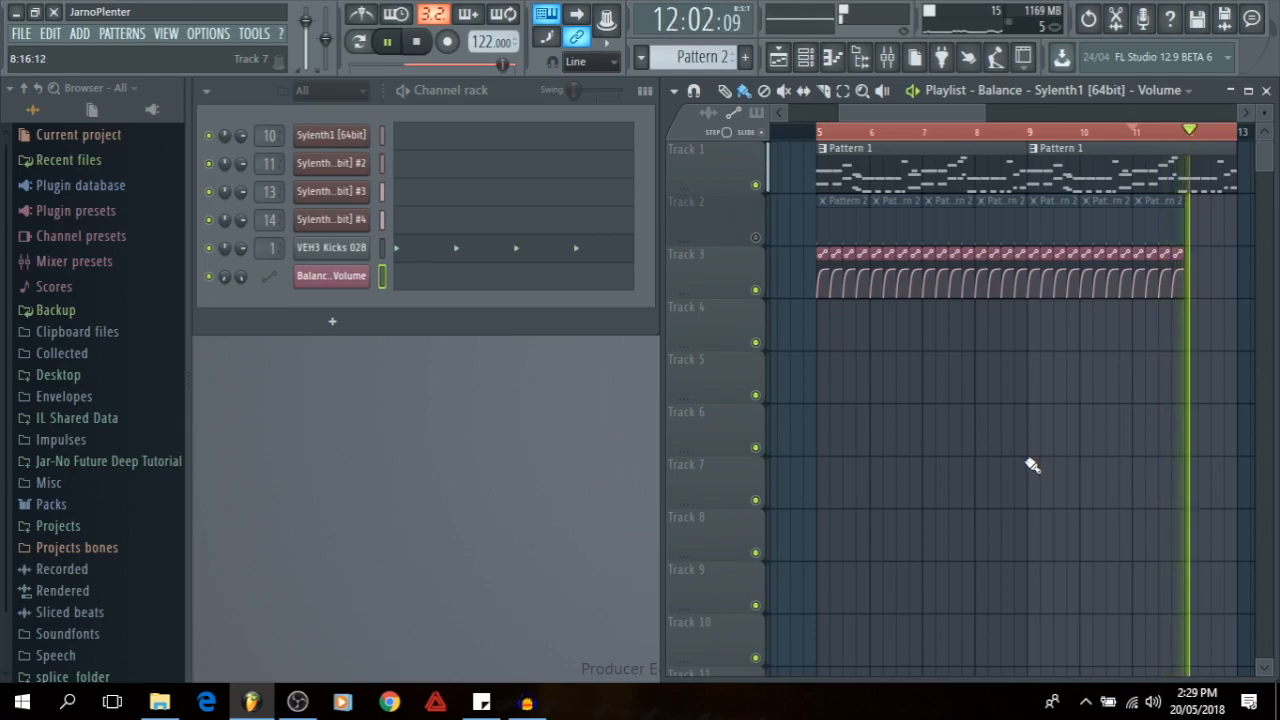
{"action": "key", "text": "space"}
{"action": "left_click", "coordinate": [887, 58]}
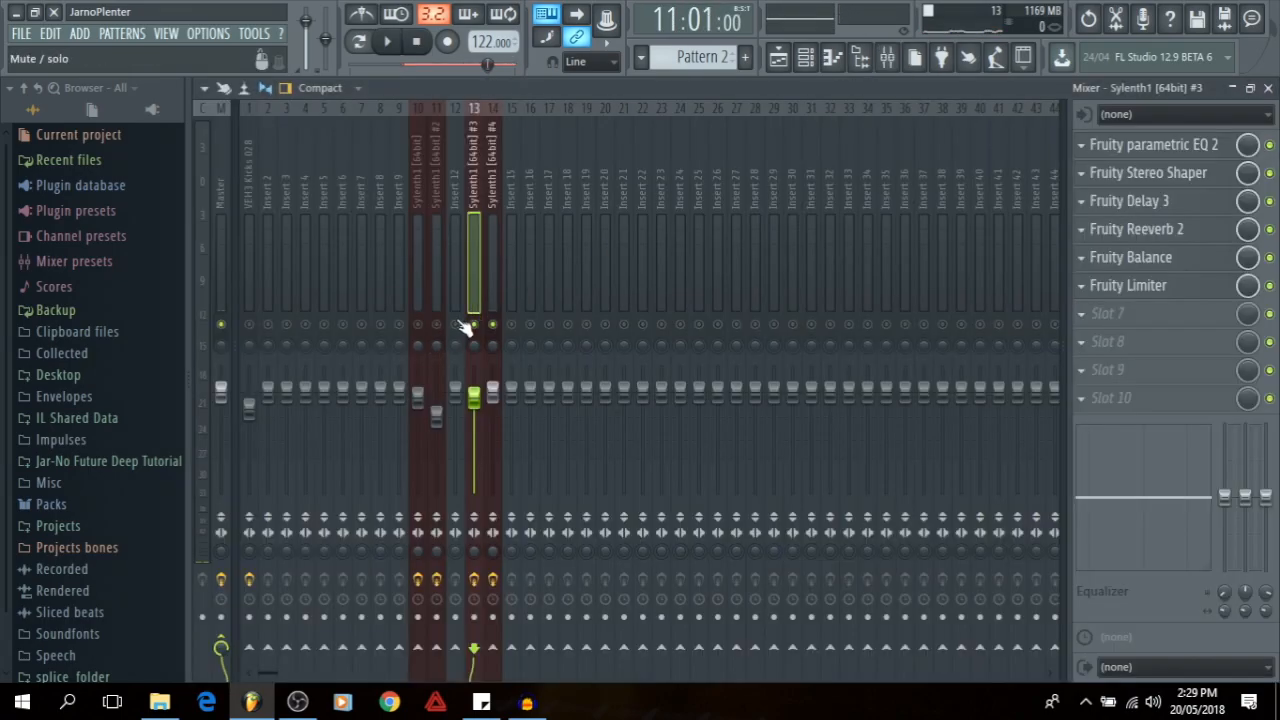
{"action": "key", "text": "F9"}
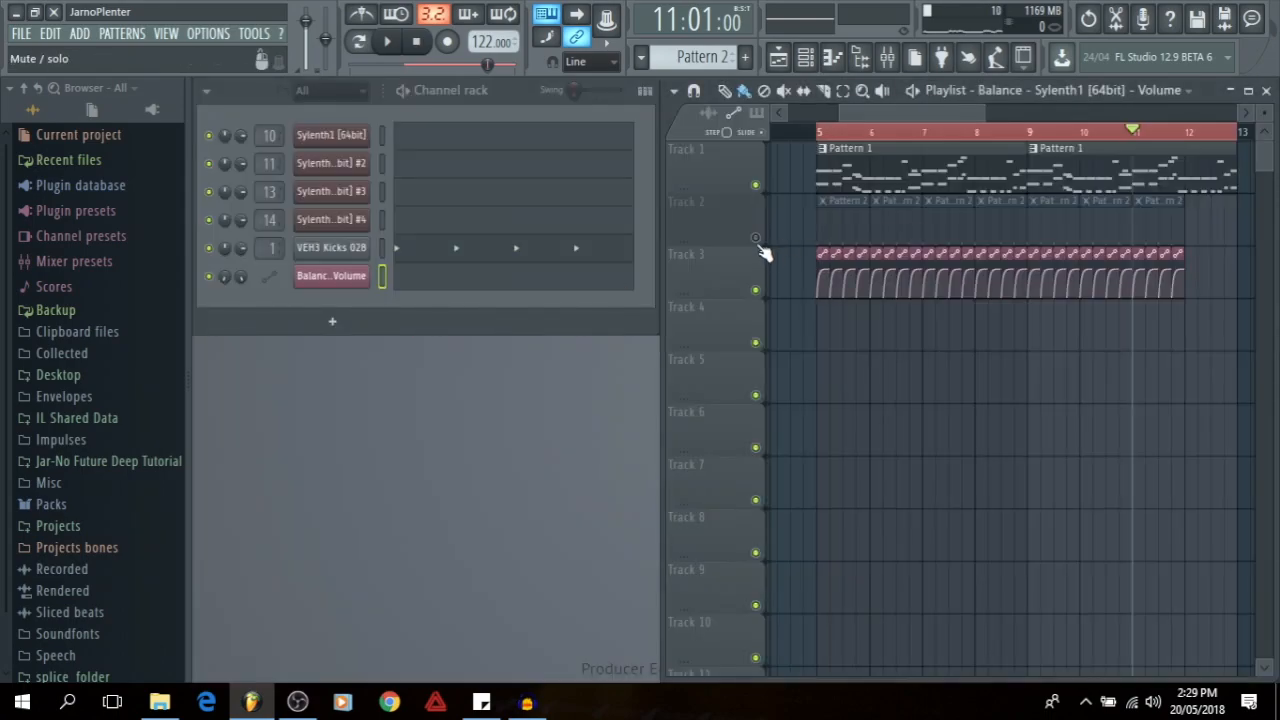
- Play the arrangement from bar 5 to hear the kick pattern together with the volume automation clips
{"action": "left_click", "coordinate": [806, 132]}
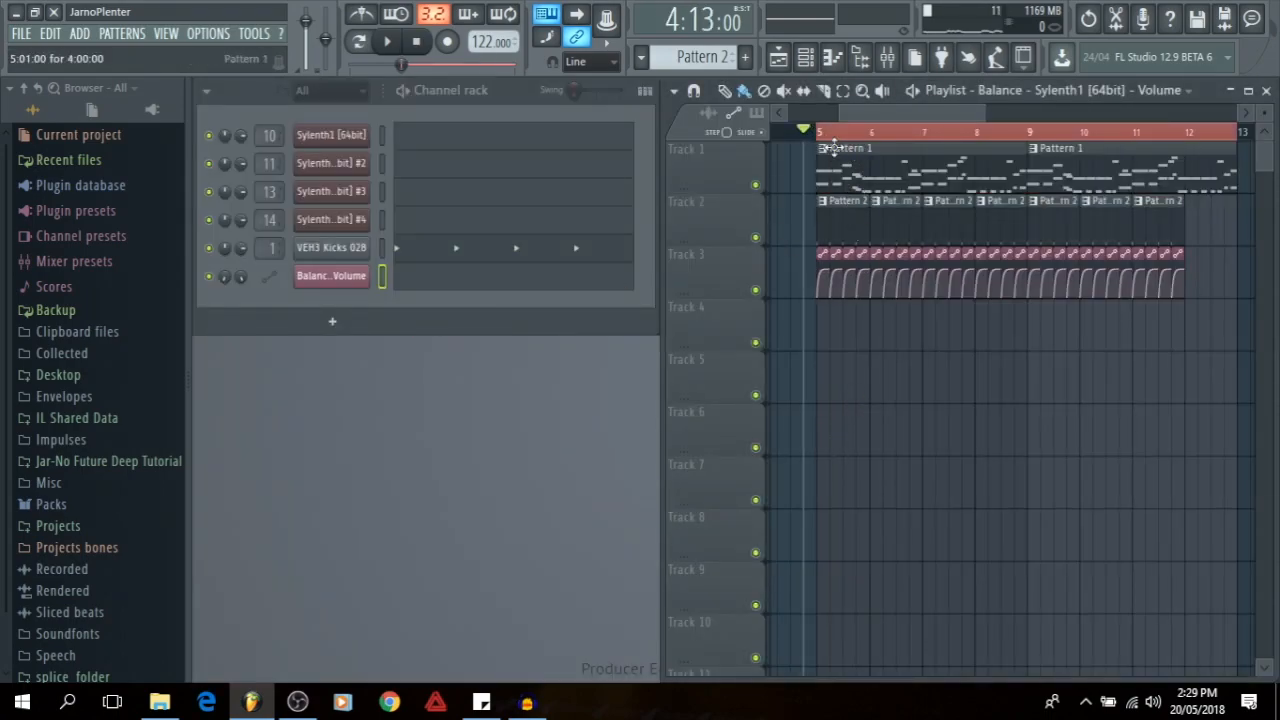
{"action": "left_click", "coordinate": [819, 132]}
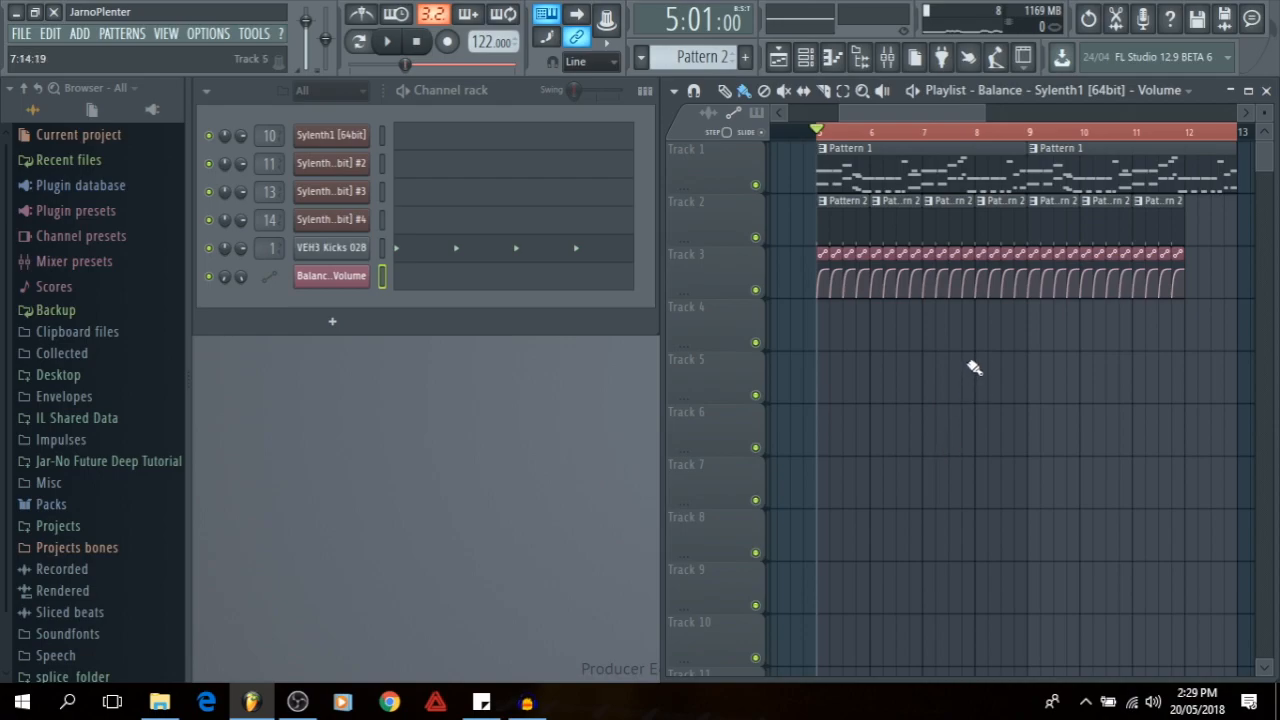
{"action": "key", "text": "space"}
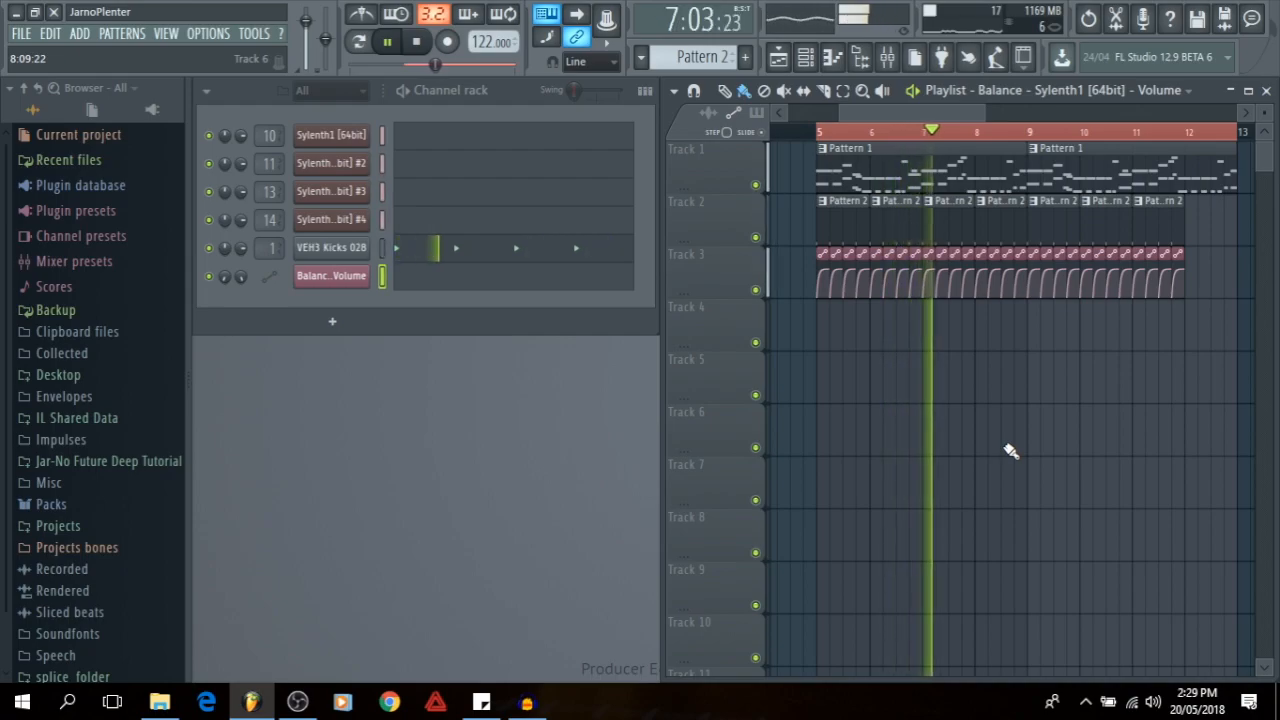
{"action": "scroll", "coordinate": [833, 137], "scroll_direction": "up", "scroll_amount": 4}
{"action": "key", "text": "space"}
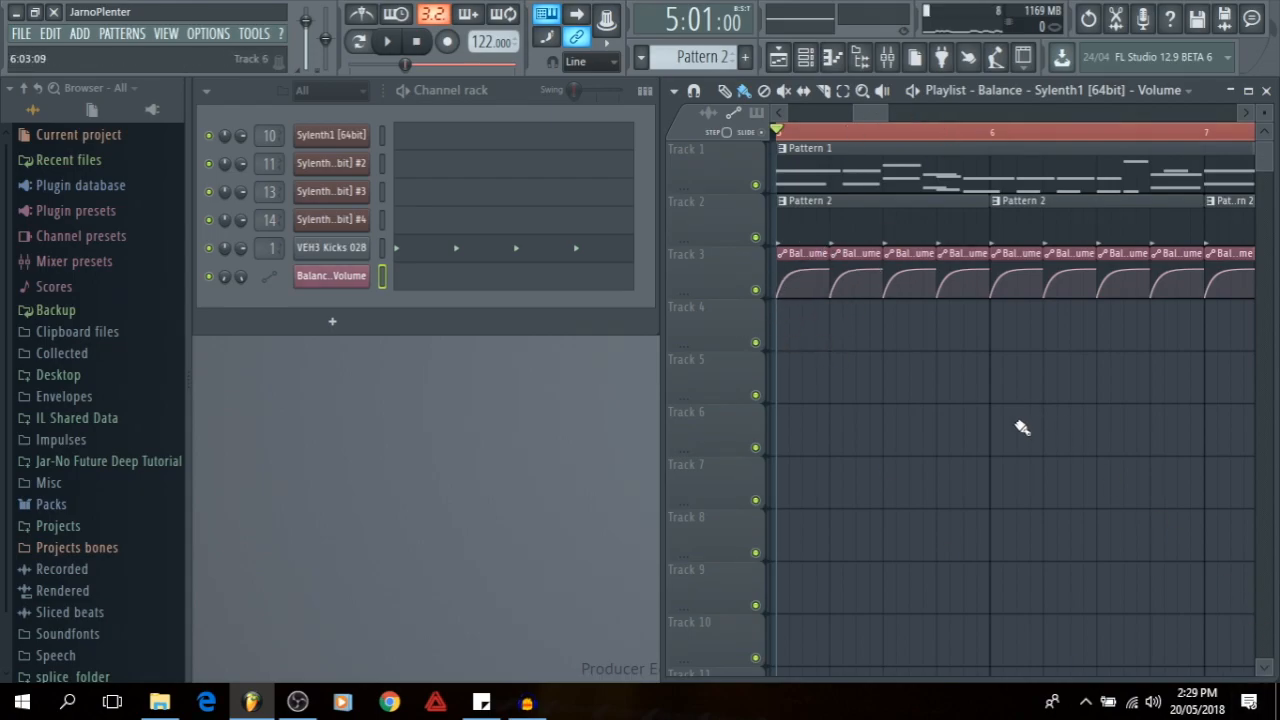
{"action": "key", "text": "space"}
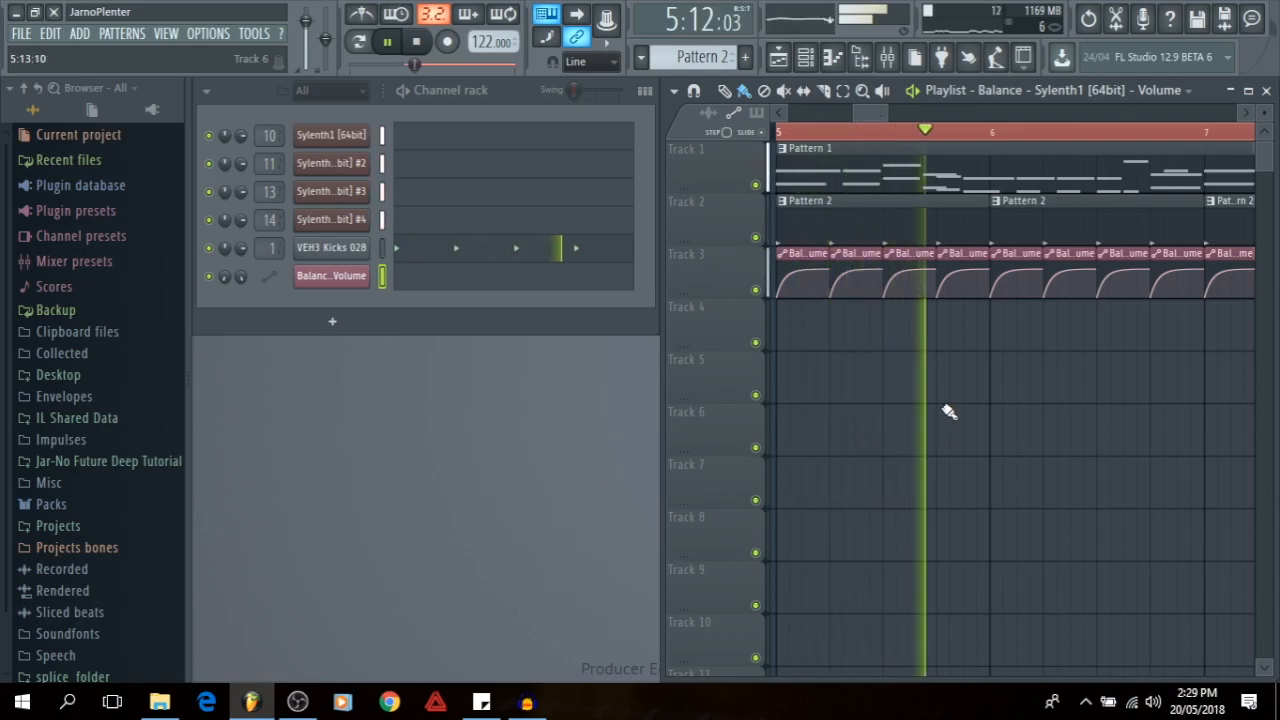
{"action": "scroll", "coordinate": [934, 134], "scroll_direction": "down", "scroll_amount": 3}
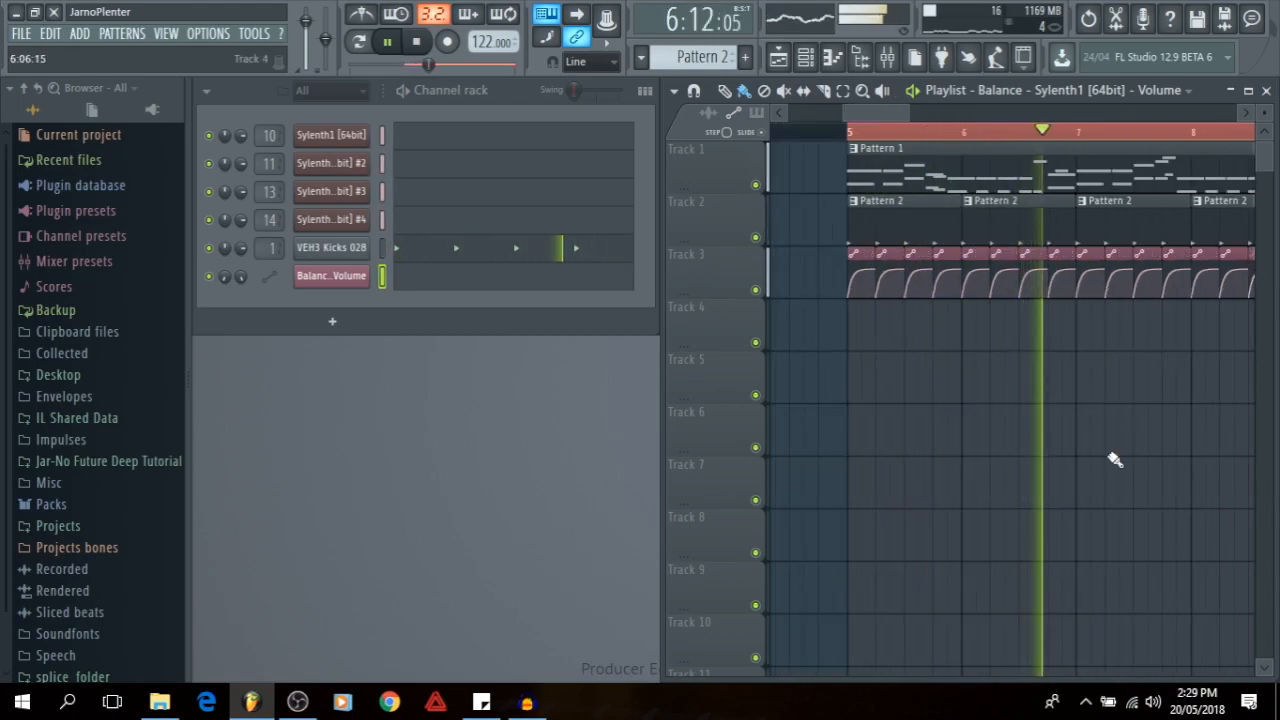
{"action": "scroll", "coordinate": [1046, 396], "scroll_direction": "right", "scroll_amount": 2}
{"action": "scroll", "coordinate": [930, 130], "scroll_direction": "down", "scroll_amount": 3}
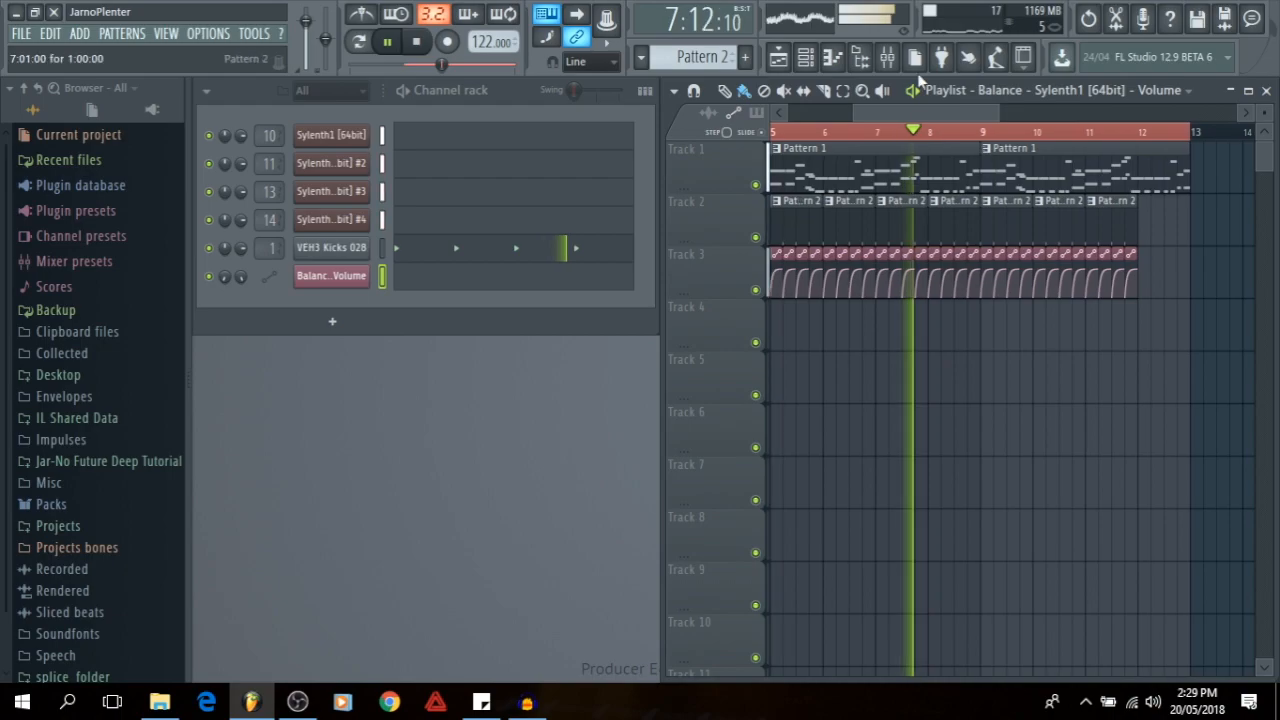
{"action": "scroll", "coordinate": [932, 132], "scroll_direction": "down", "scroll_amount": 1}
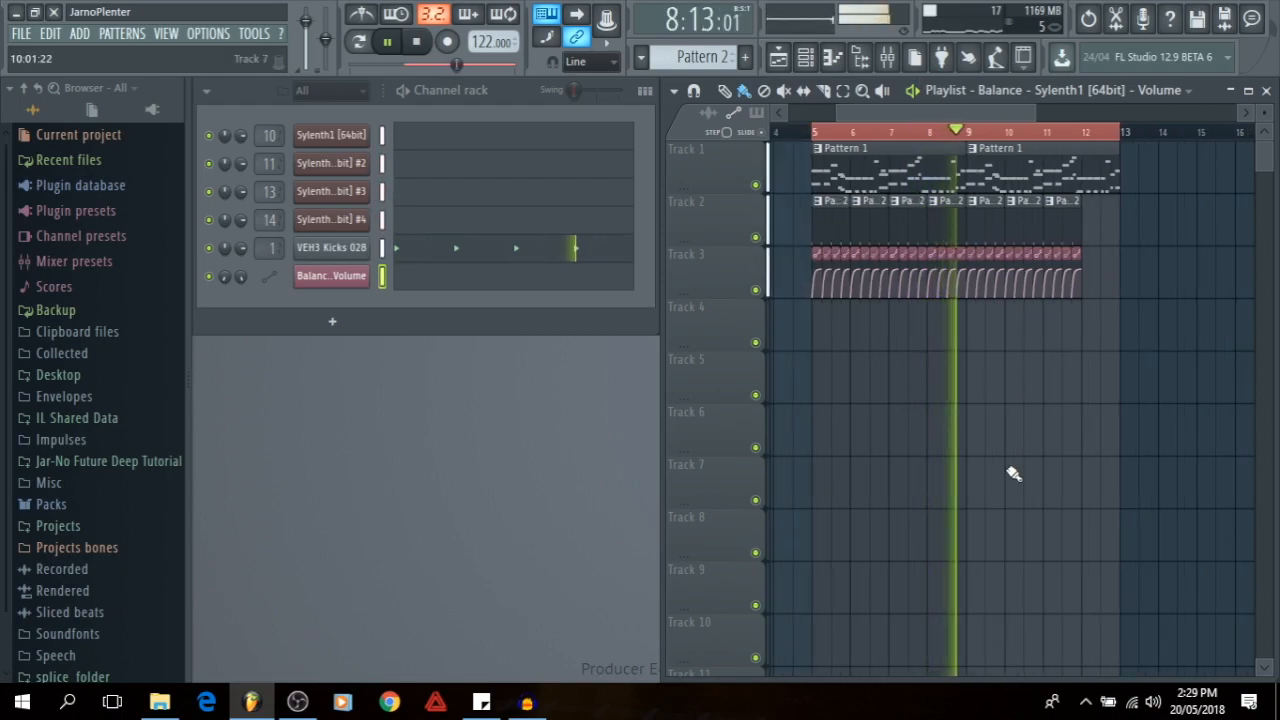
{"action": "key", "text": "space"}
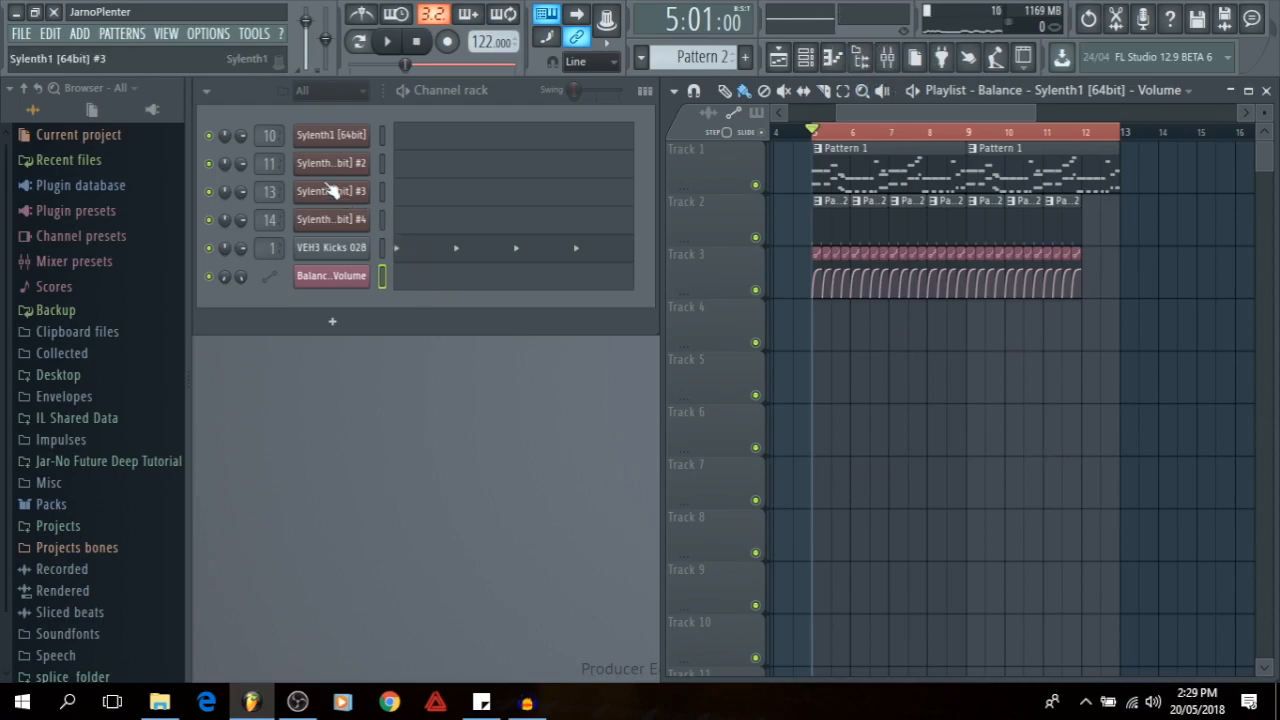
- Filter the channel rack to show only the Unsorted channel group
{"action": "left_click", "coordinate": [259, 96]}
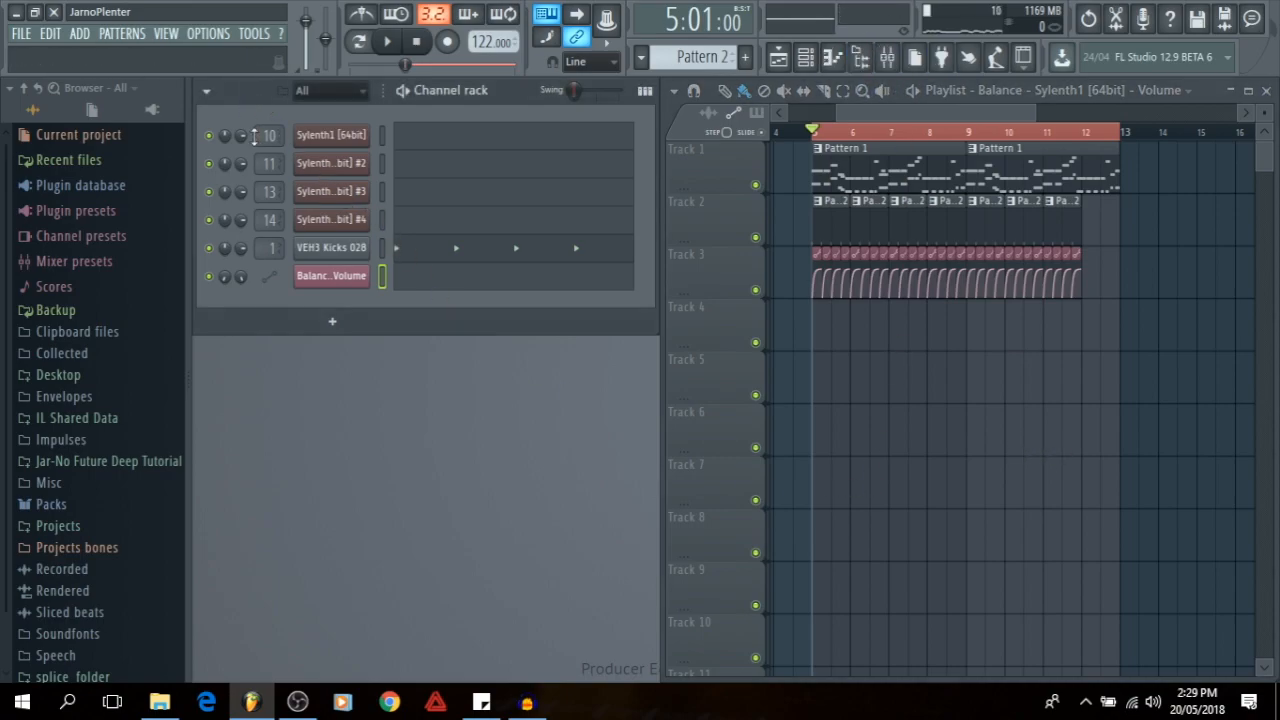
{"action": "left_click", "coordinate": [330, 91]}
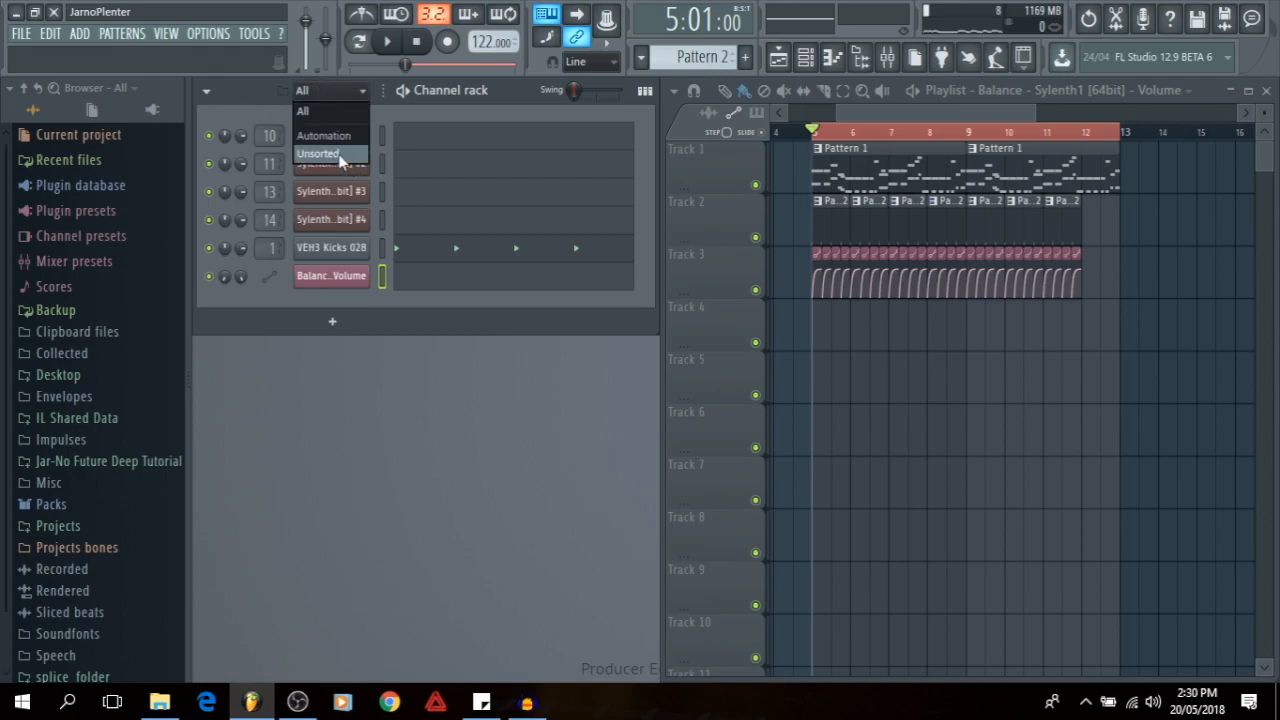
{"action": "left_click", "coordinate": [341, 155]}
{"action": "left_click", "coordinate": [28, 88]}
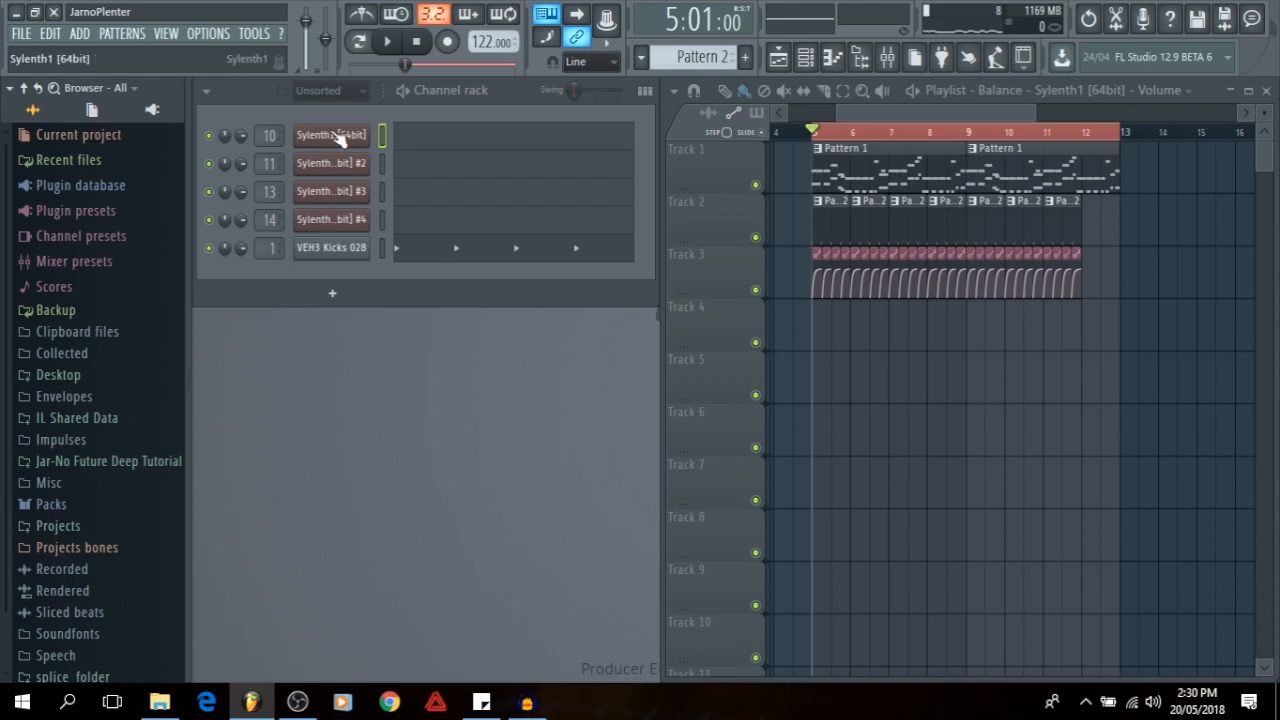
- Insert a Slicex channel at the first Sylenth1 channel and move its window up so the waveform area is accessible
{"action": "right_click", "coordinate": [338, 138]}
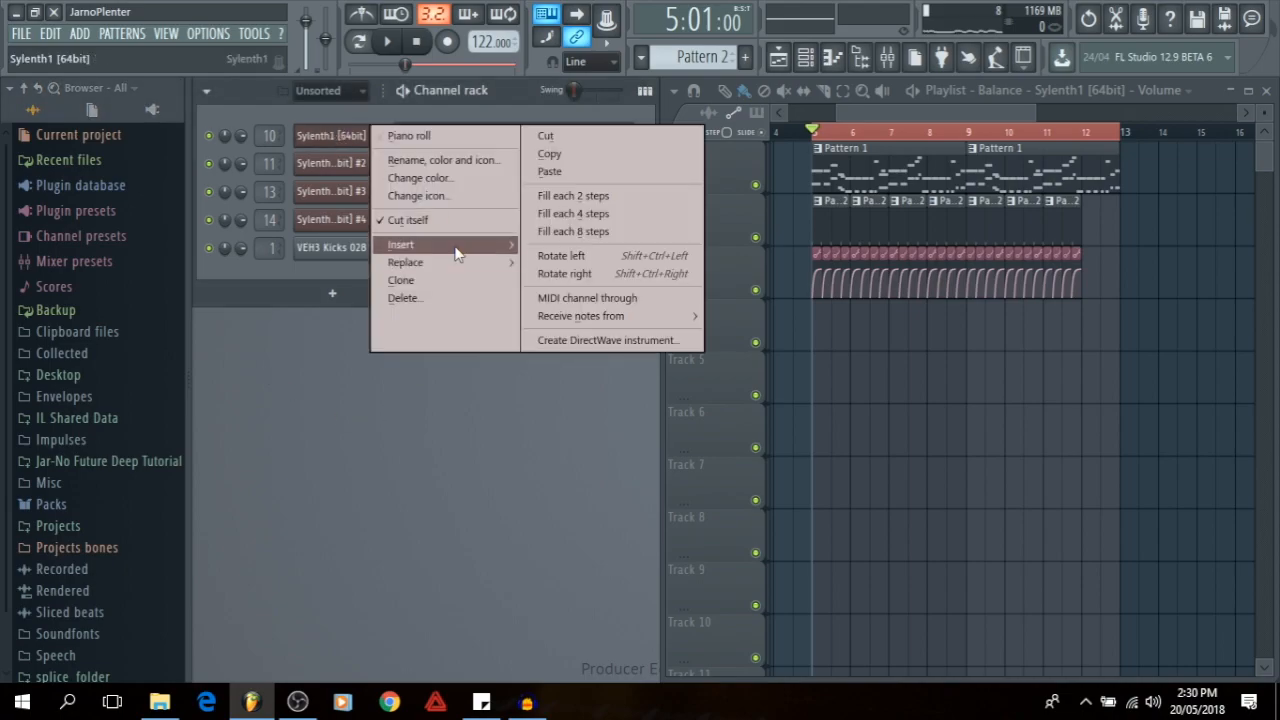
{"action": "mouse_move", "coordinate": [400, 244]}
{"action": "left_click", "coordinate": [722, 237]}
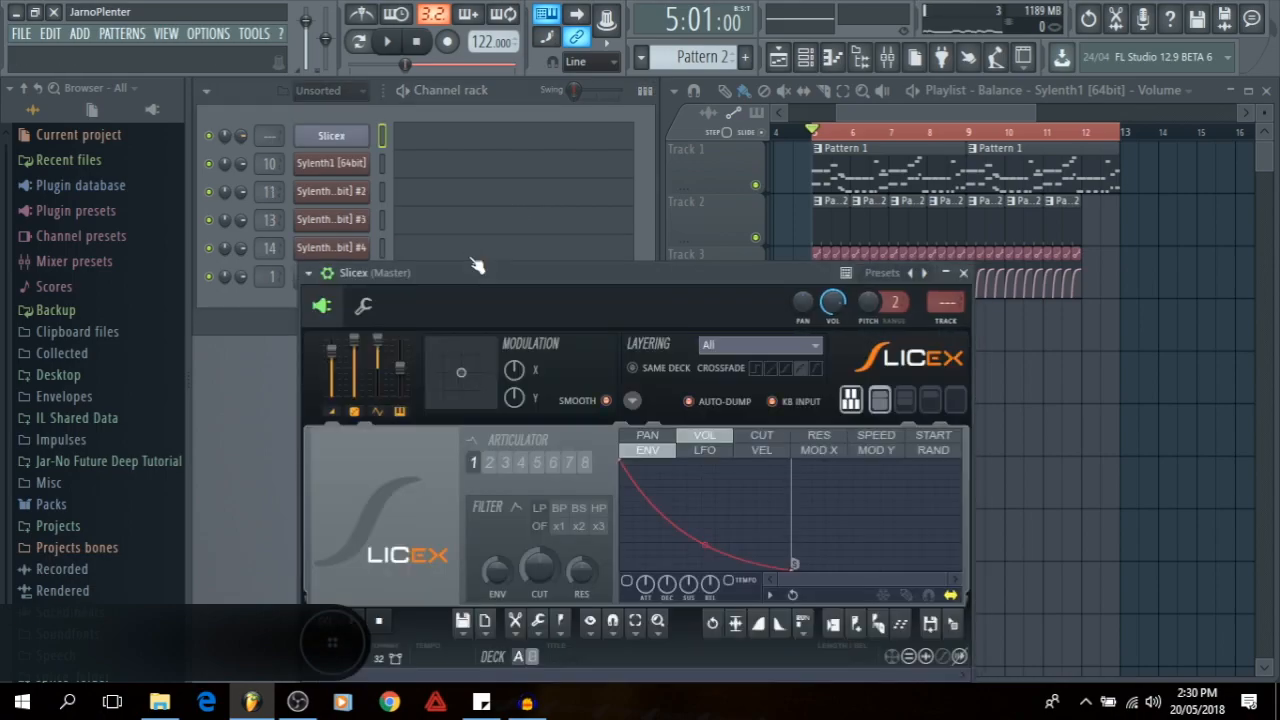
{"action": "left_click_drag", "start_coordinate": [440, 274], "coordinate": [335, 90]}
{"action": "left_click_drag", "start_coordinate": [514, 92], "coordinate": [705, 84]}
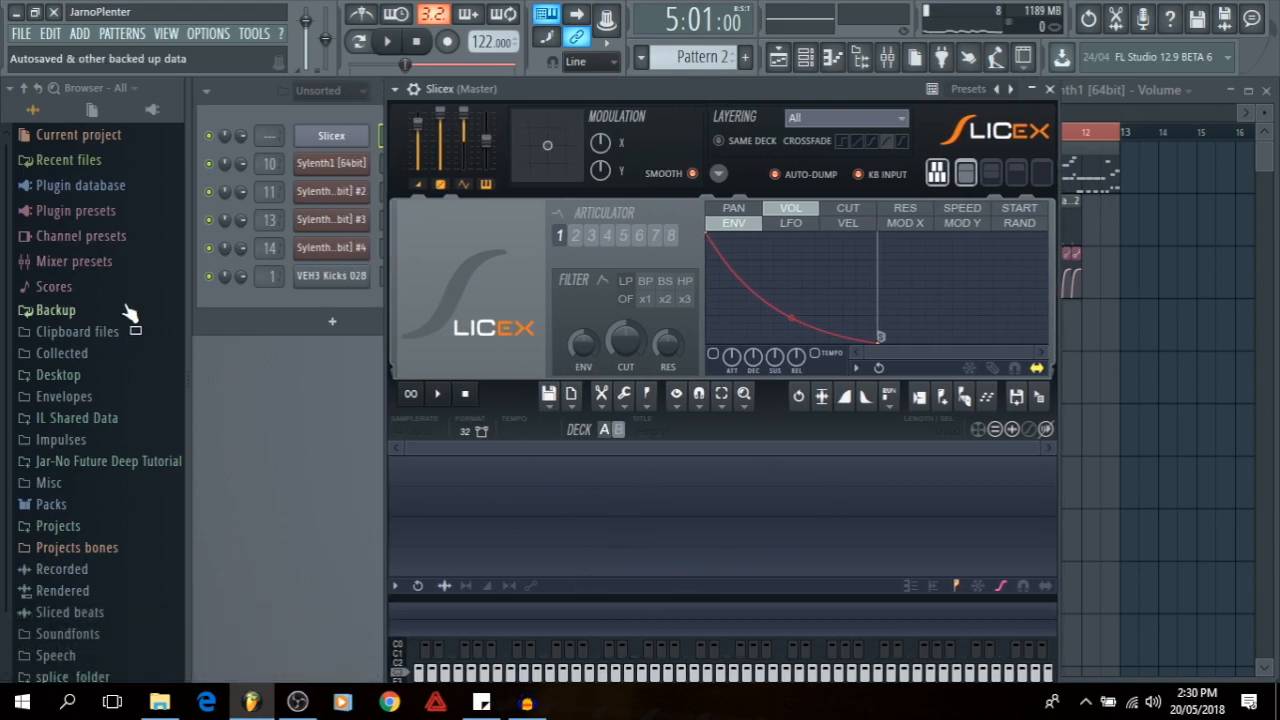
- Load the Laurie Webb Ahh A sample from the Vocals folder in Packs into Slicex
{"action": "left_click", "coordinate": [78, 506]}
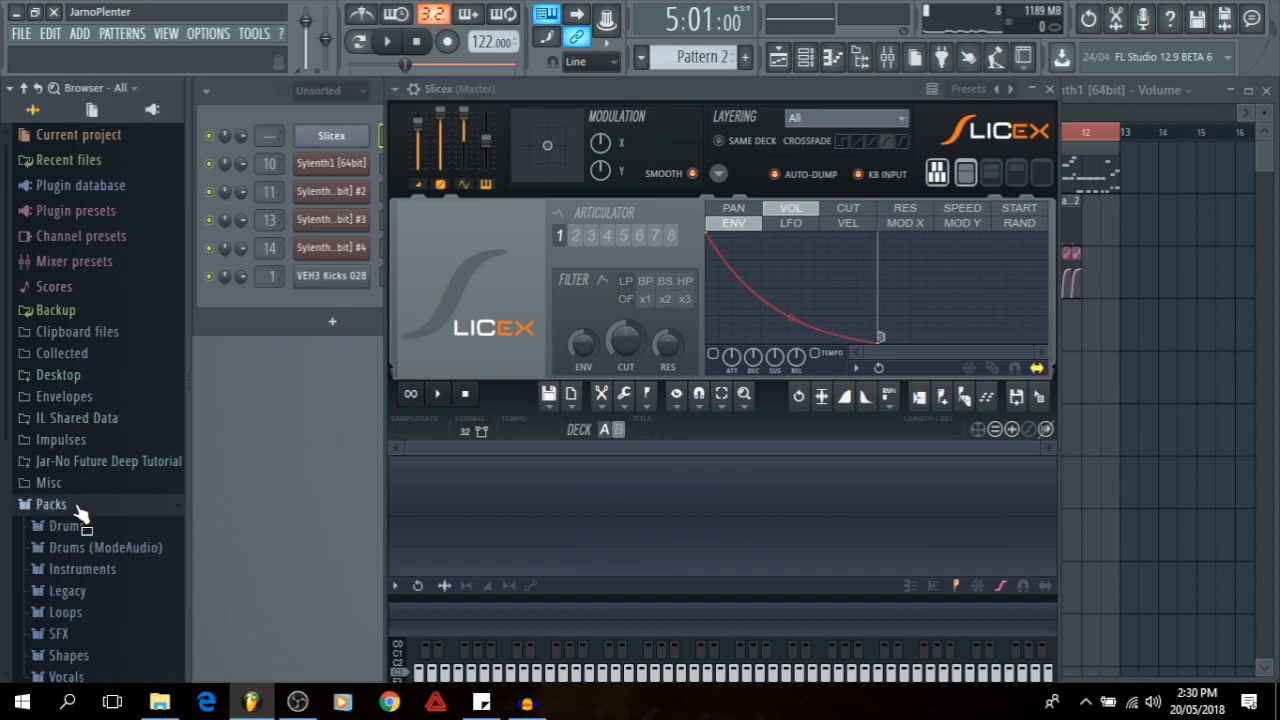
{"action": "scroll", "coordinate": [80, 505], "scroll_direction": "down", "scroll_amount": 2}
{"action": "left_click", "coordinate": [92, 568]}
{"action": "scroll", "coordinate": [100, 555], "scroll_direction": "down", "scroll_amount": 3}
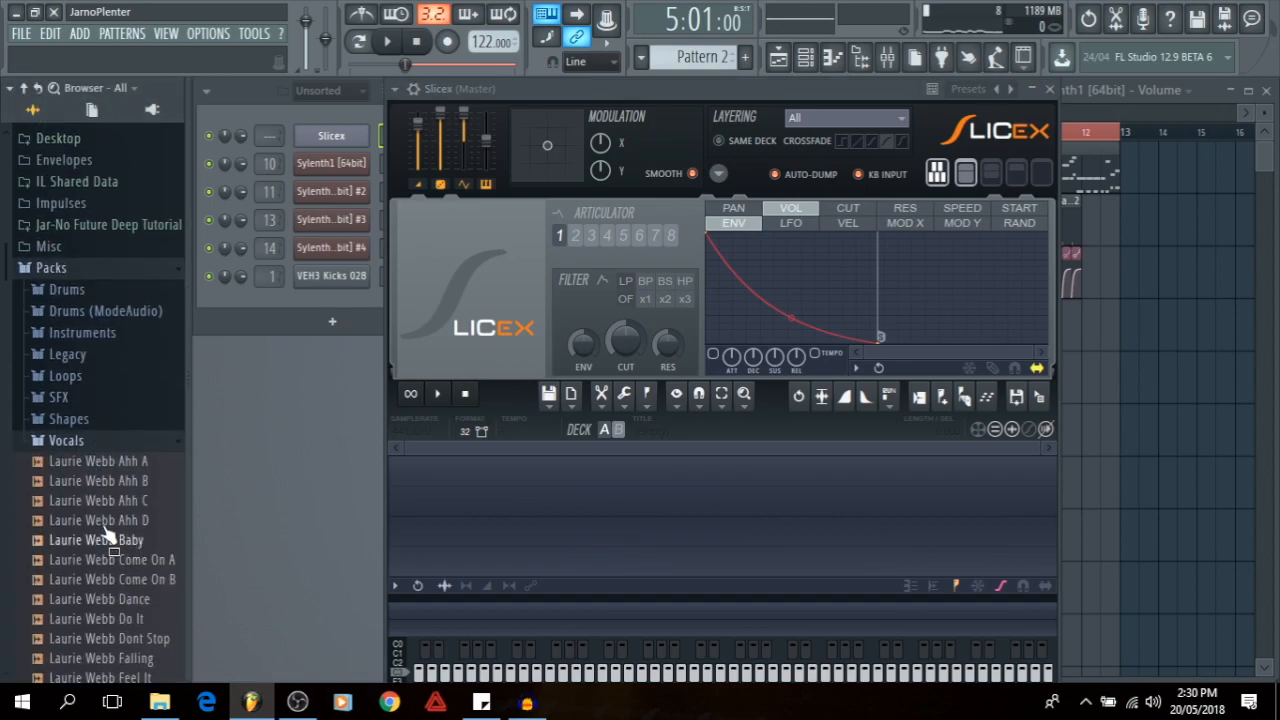
{"action": "left_click", "coordinate": [101, 463]}
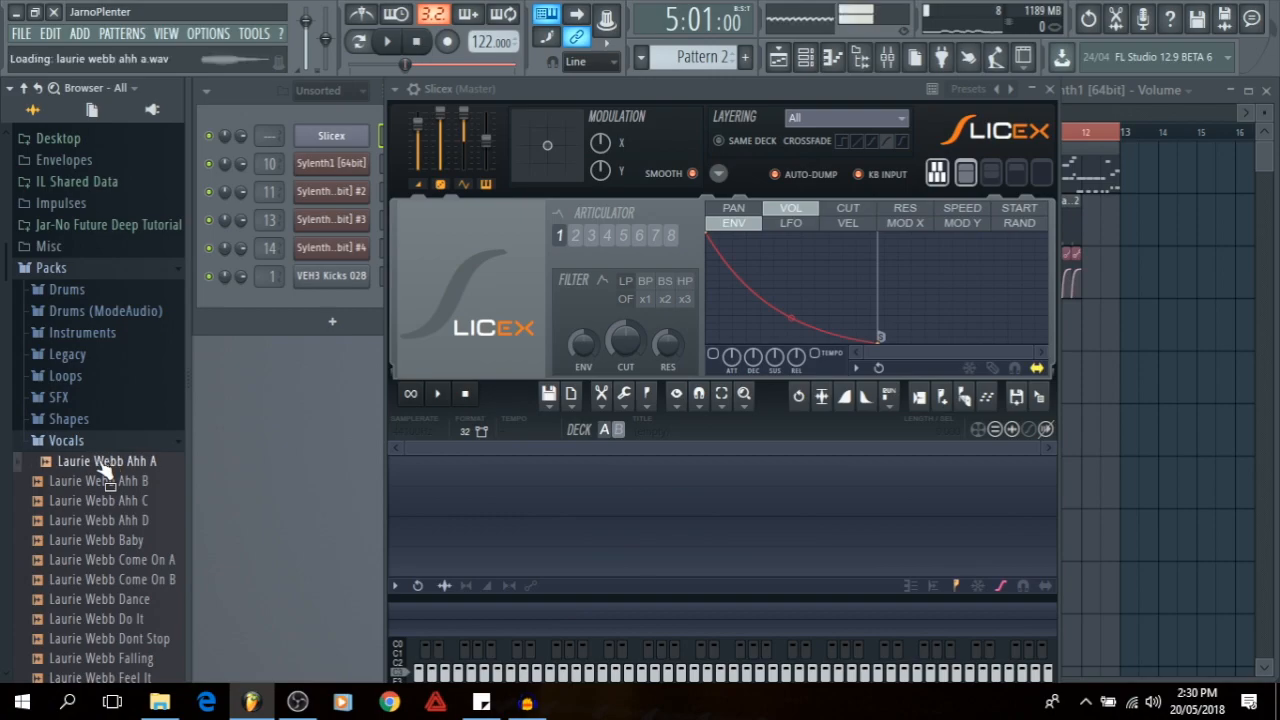
{"action": "left_click_drag", "start_coordinate": [104, 468], "coordinate": [667, 520]}
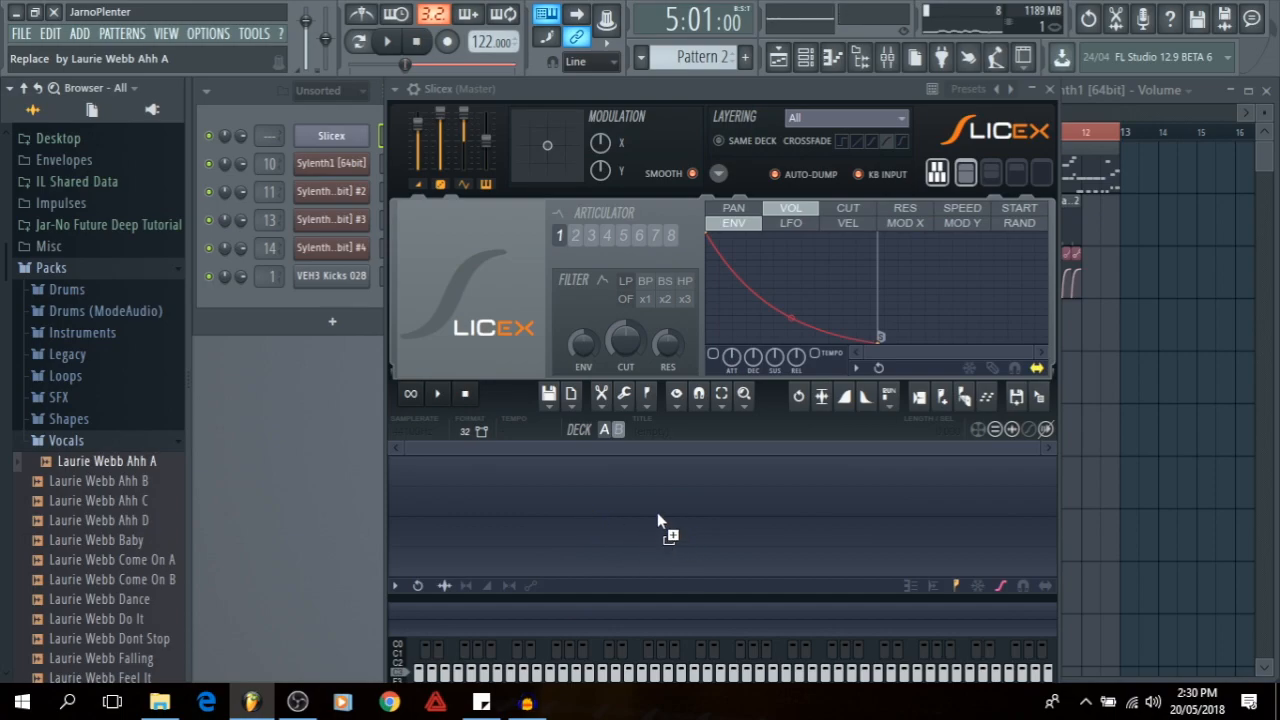
{"action": "left_click_drag", "start_coordinate": [577, 503], "coordinate": [577, 503]}
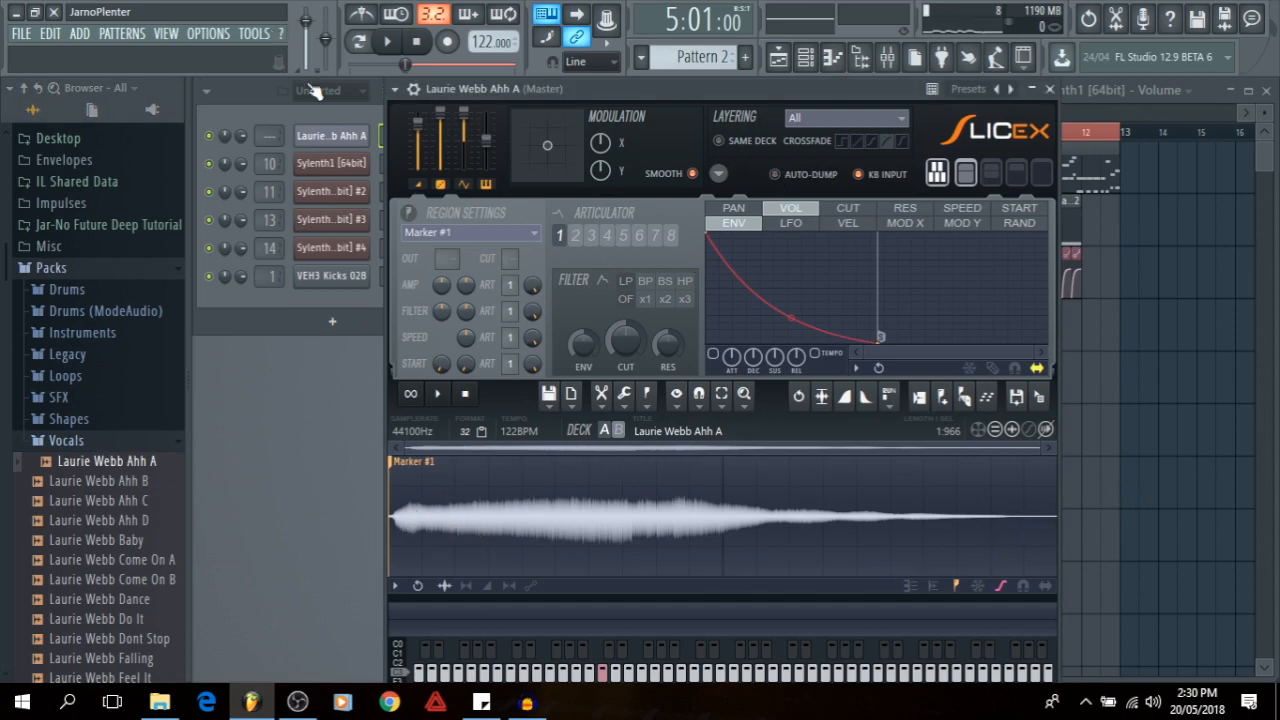
- Bring the channel rack forward and switch to the empty Pattern 3
{"action": "left_click", "coordinate": [230, 92]}
{"action": "left_click", "coordinate": [384, 135]}
{"action": "left_click", "coordinate": [384, 135]}
{"action": "key", "text": "ctrl+x"}
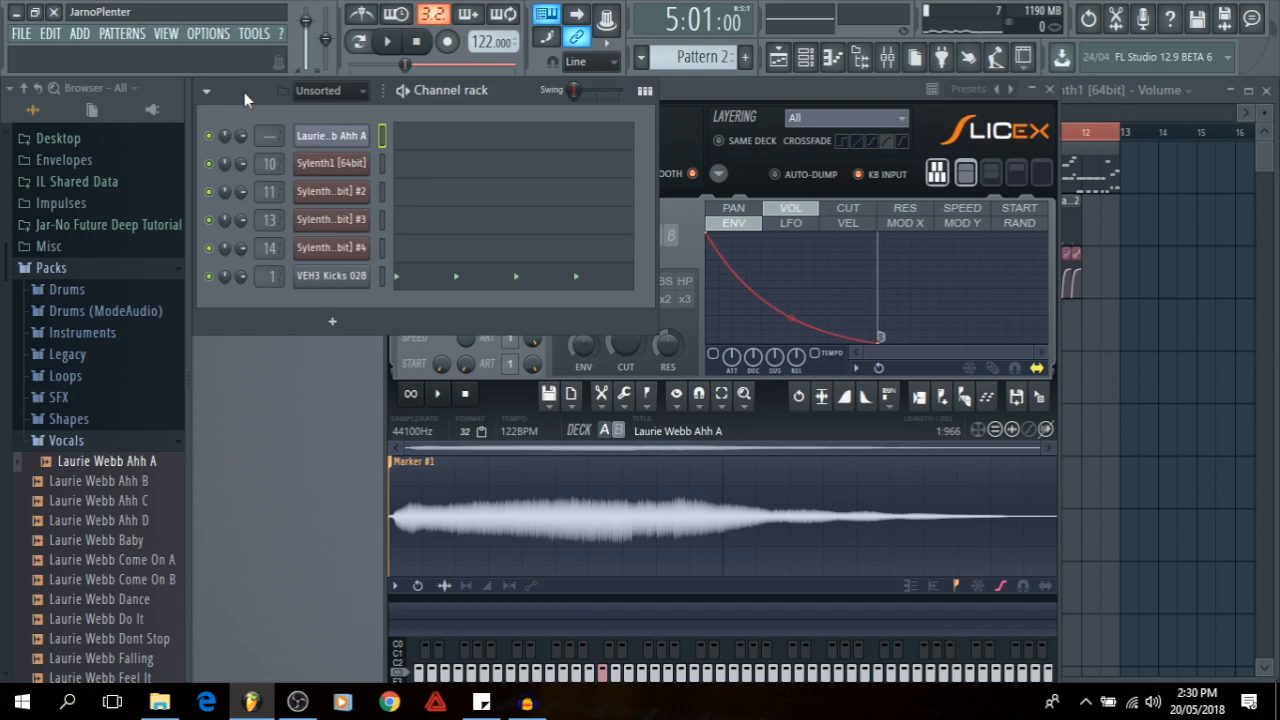
{"action": "key", "text": "F4"}
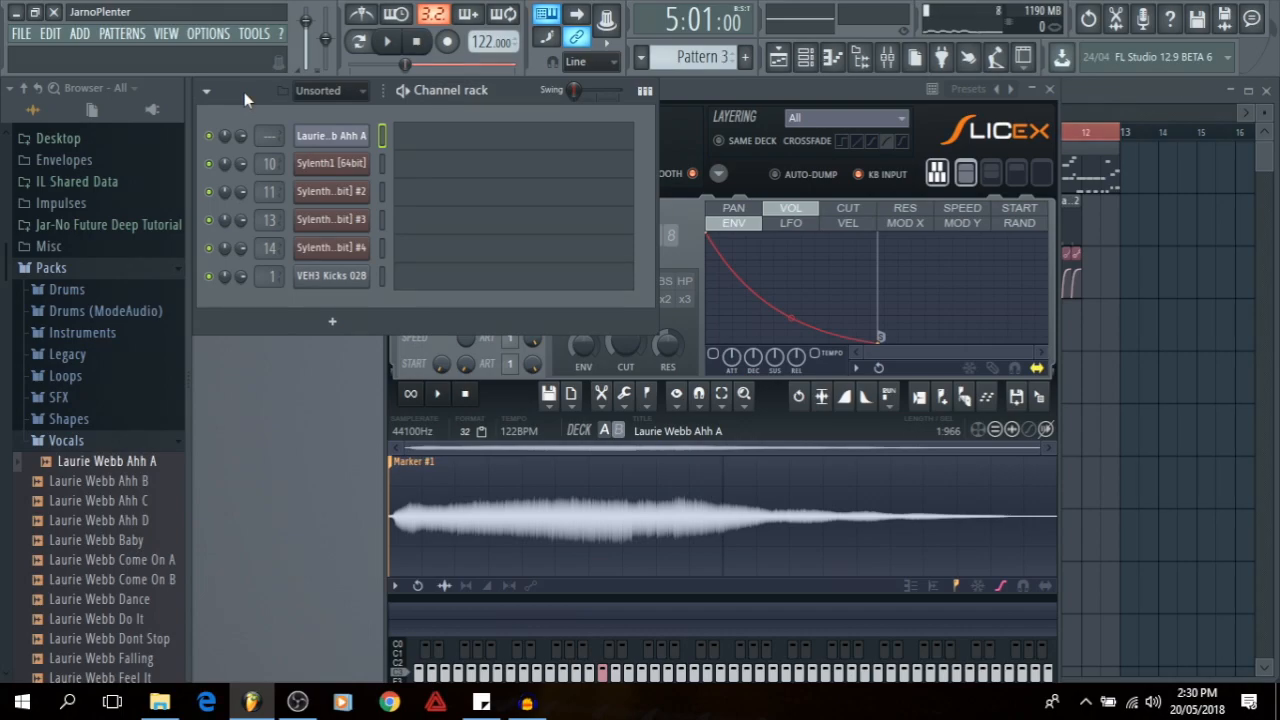
- Return to Slicex and add a second slice marker at about 0:187 in the vocal waveform
{"action": "left_click", "coordinate": [761, 94]}
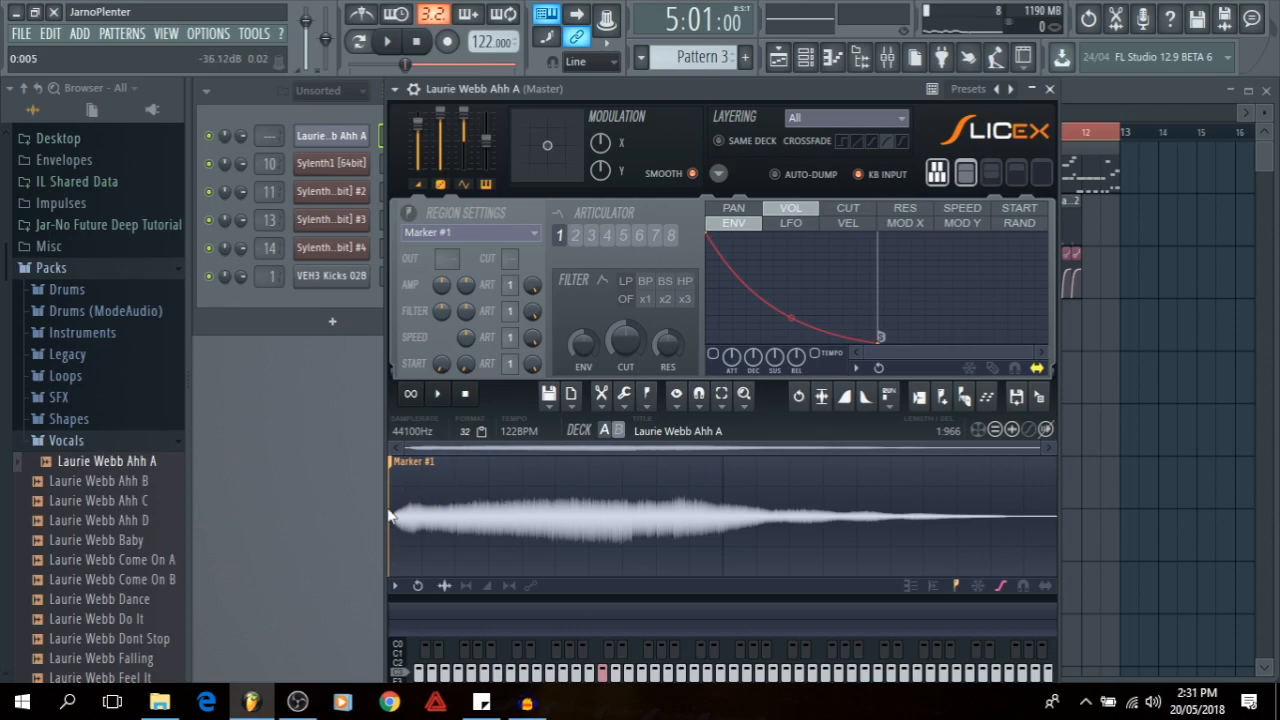
{"action": "right_click", "coordinate": [608, 476]}
{"action": "right_click", "coordinate": [604, 474]}
{"action": "right_click", "coordinate": [481, 529]}
{"action": "right_click", "coordinate": [477, 529]}
{"action": "left_click", "coordinate": [944, 397]}
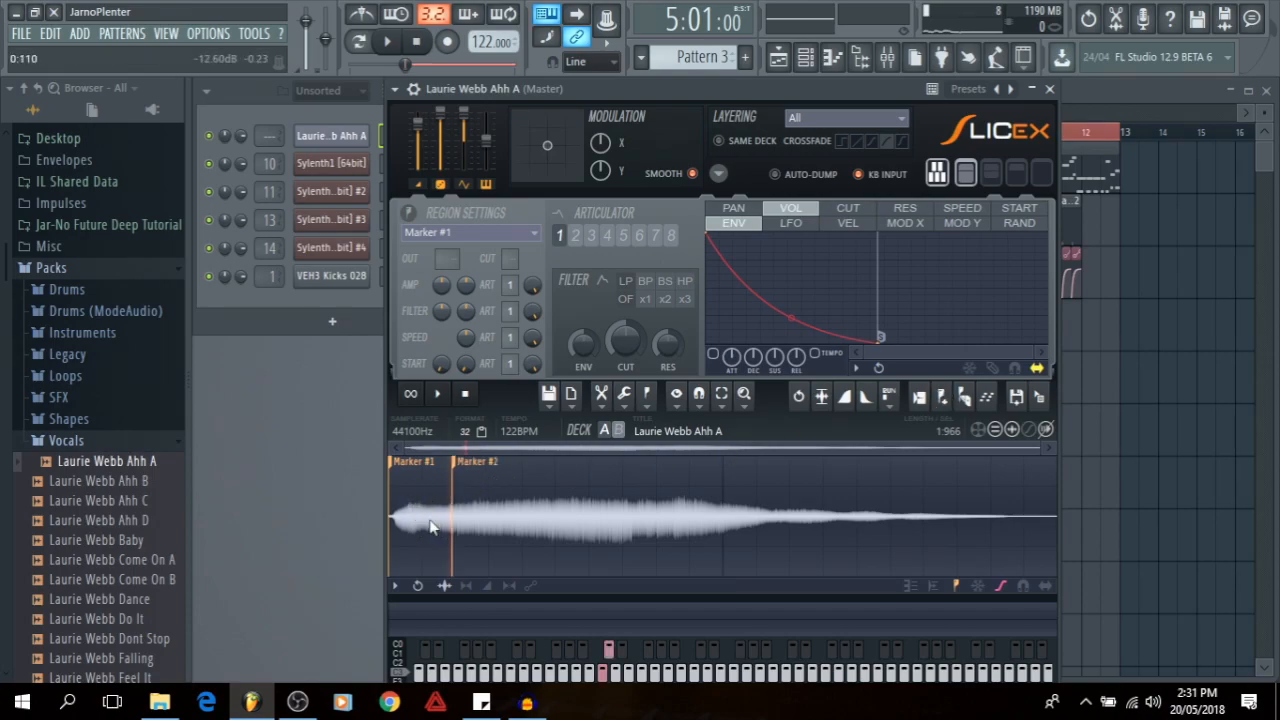
- Preview the first slice and add a third slice marker at 0:699 in the vocal waveform
{"action": "left_click", "coordinate": [428, 500]}
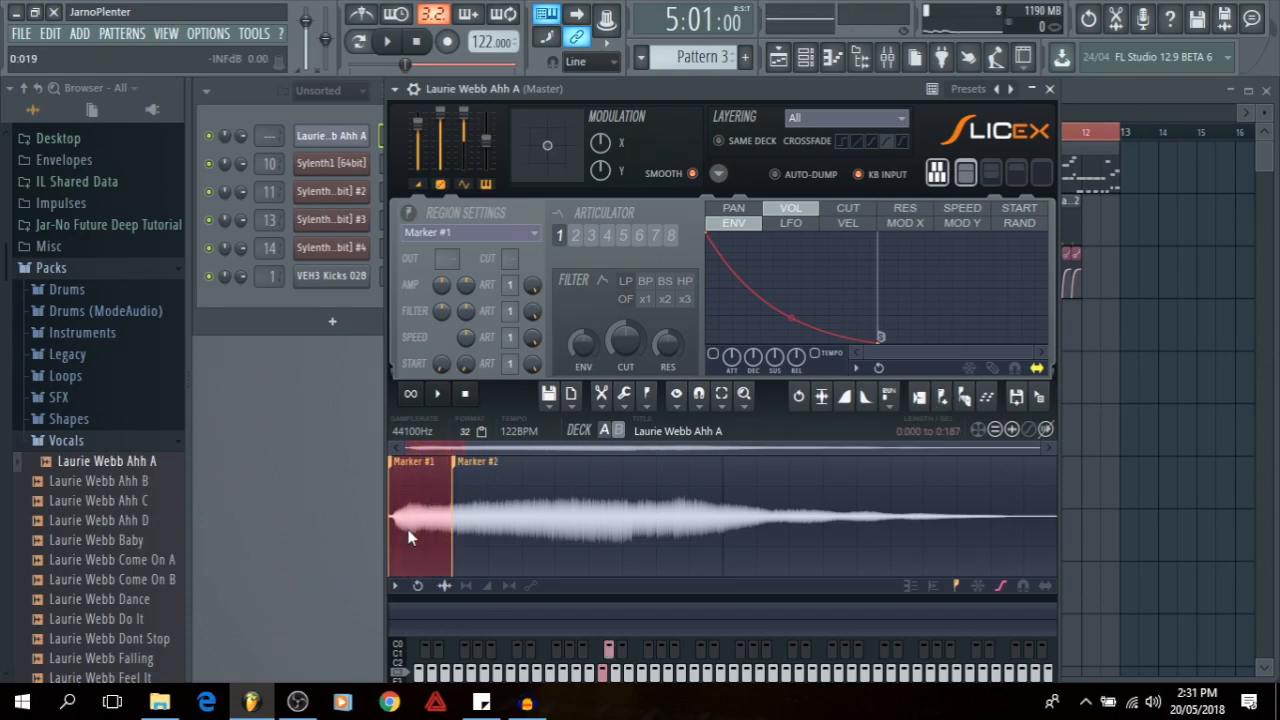
{"action": "left_click", "coordinate": [627, 479]}
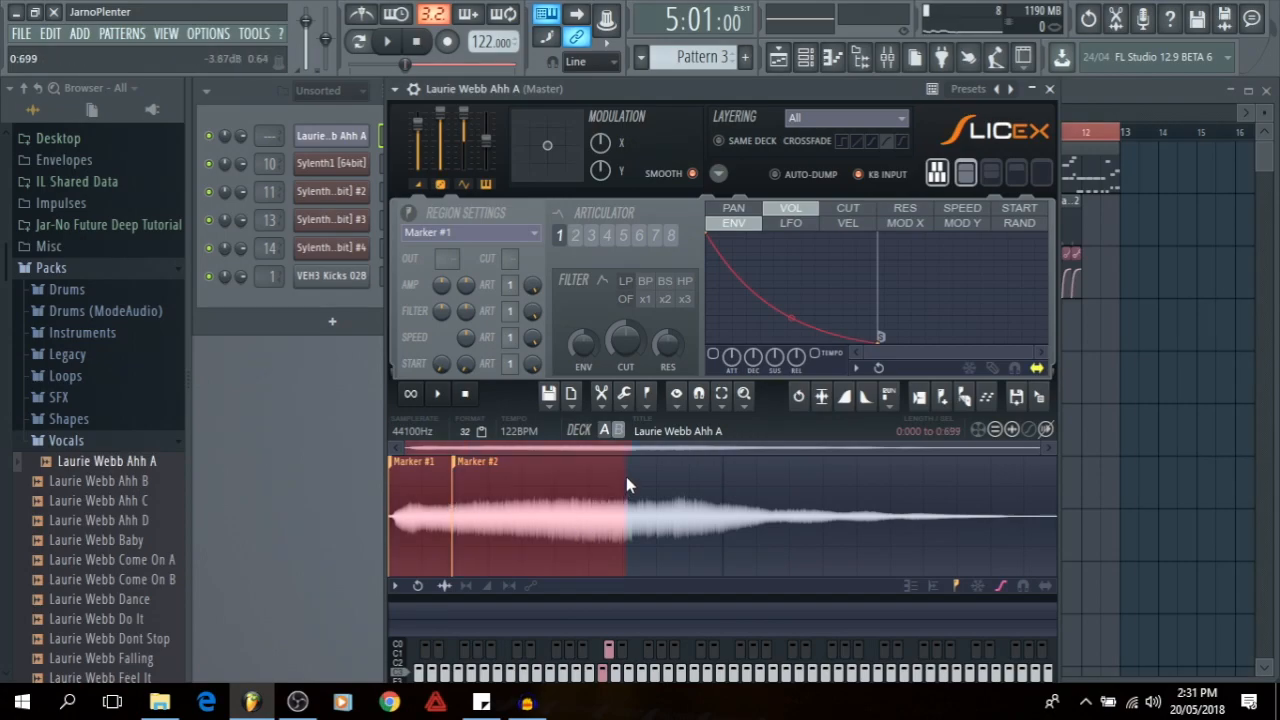
{"action": "left_click", "coordinate": [944, 397]}
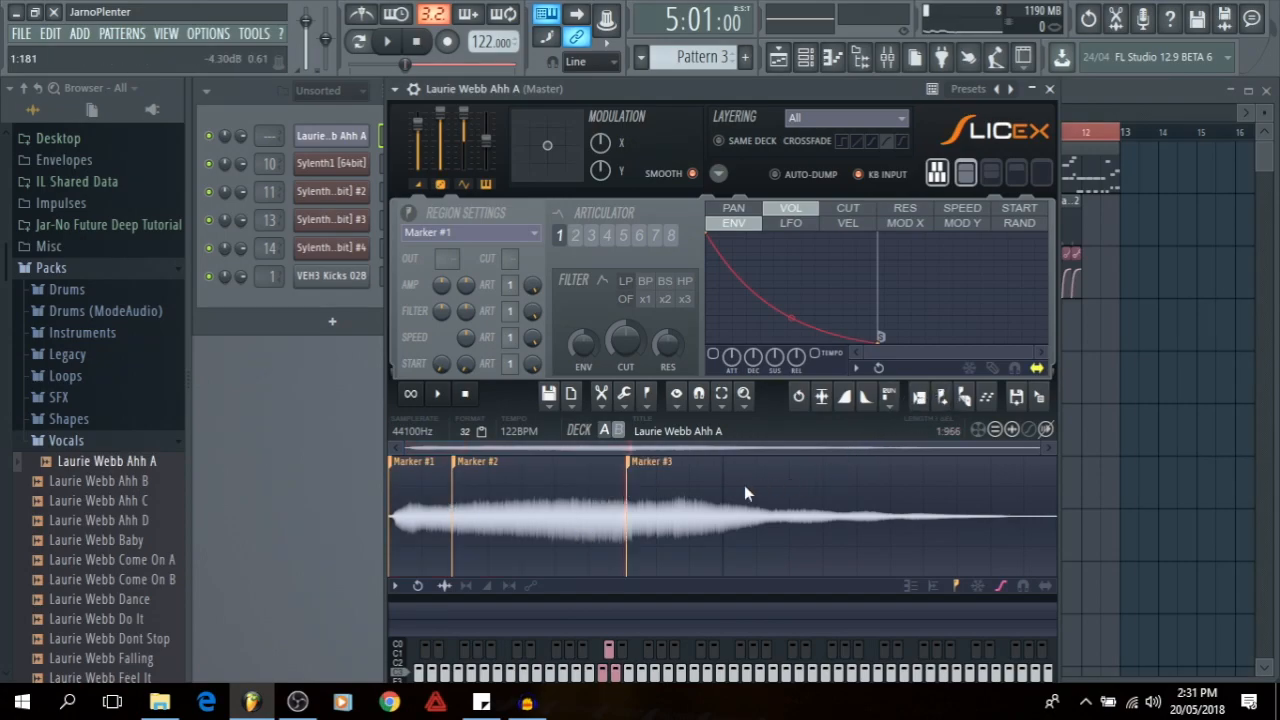
- Move the Marker #3 slice point to 0:716 and preview the slice that follows it
{"action": "left_click", "coordinate": [571, 514]}
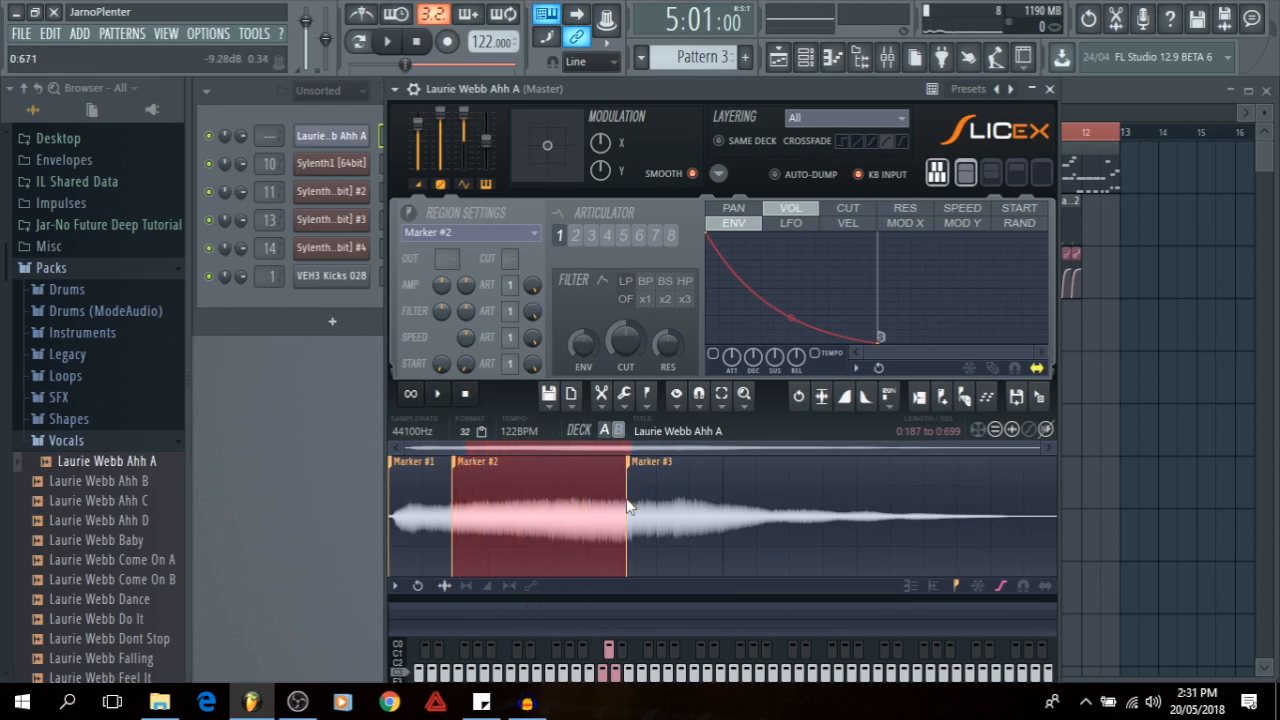
{"action": "left_click", "coordinate": [676, 510]}
{"action": "left_click_drag", "start_coordinate": [646, 463], "coordinate": [652, 465]}
{"action": "left_click", "coordinate": [685, 529]}
{"action": "left_click", "coordinate": [685, 526]}
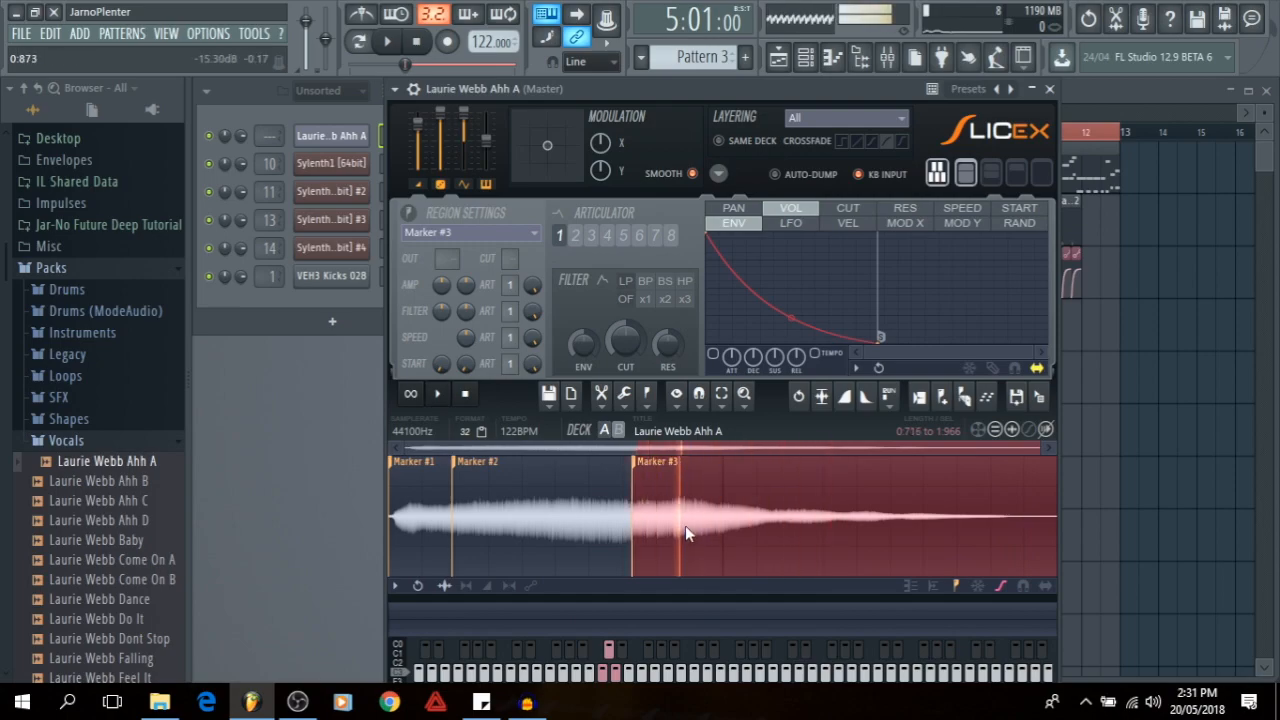
- Audition the three vocal slices in different orders to compare how they sound
{"action": "left_click", "coordinate": [570, 528]}
{"action": "left_click", "coordinate": [425, 515]}
{"action": "left_click", "coordinate": [559, 487]}
{"action": "left_click", "coordinate": [700, 522]}
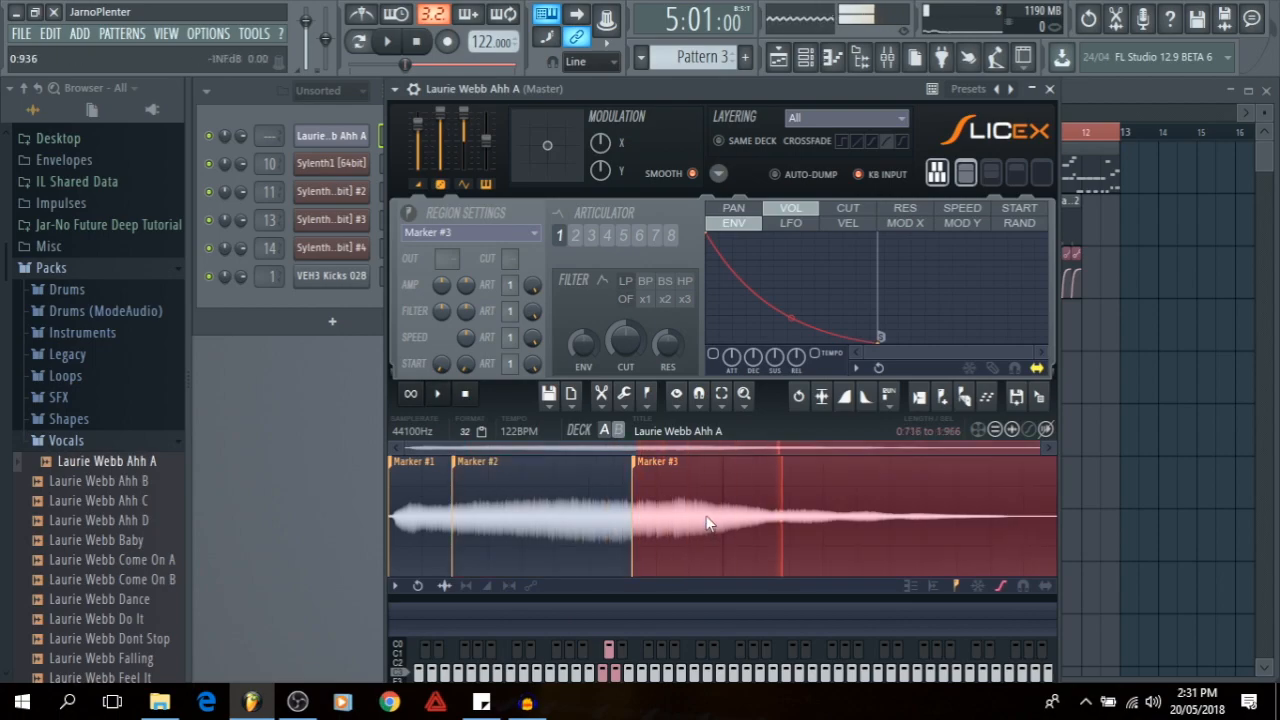
{"action": "left_click", "coordinate": [603, 515]}
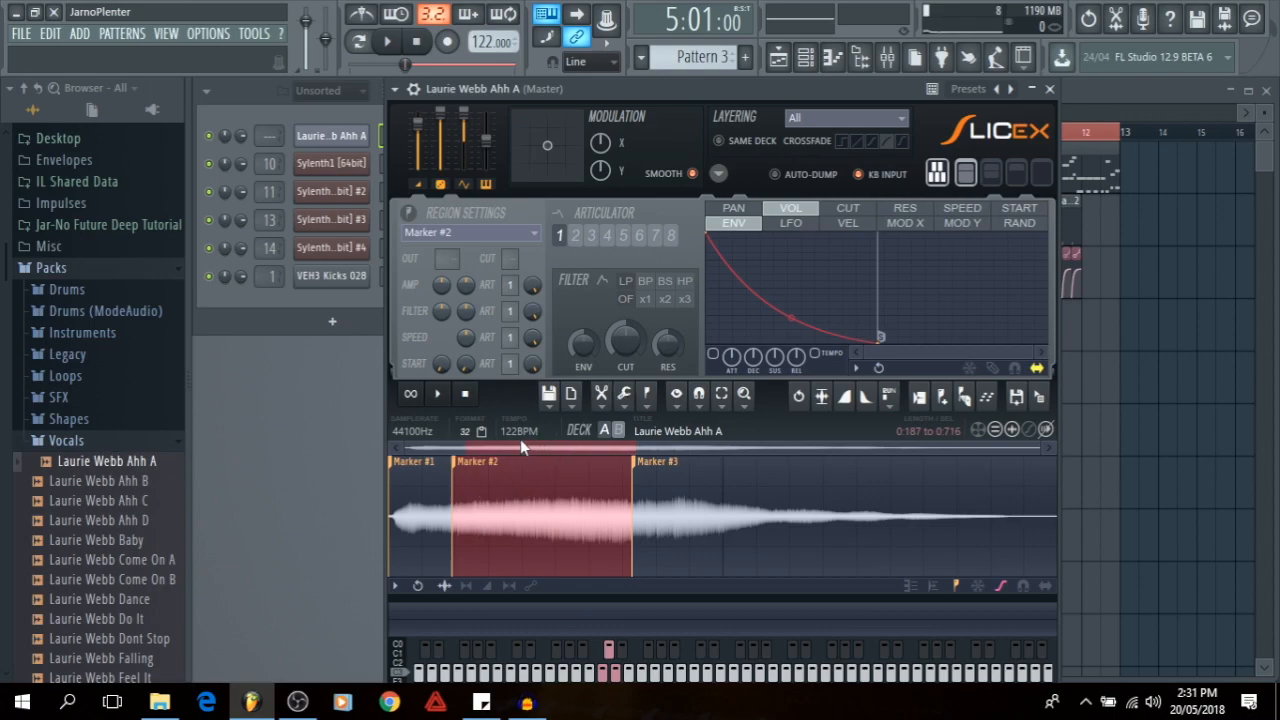
{"action": "left_click", "coordinate": [714, 502]}
- Apply Declick out and Declick in to the Marker #2 slice
{"action": "left_click", "coordinate": [514, 509]}
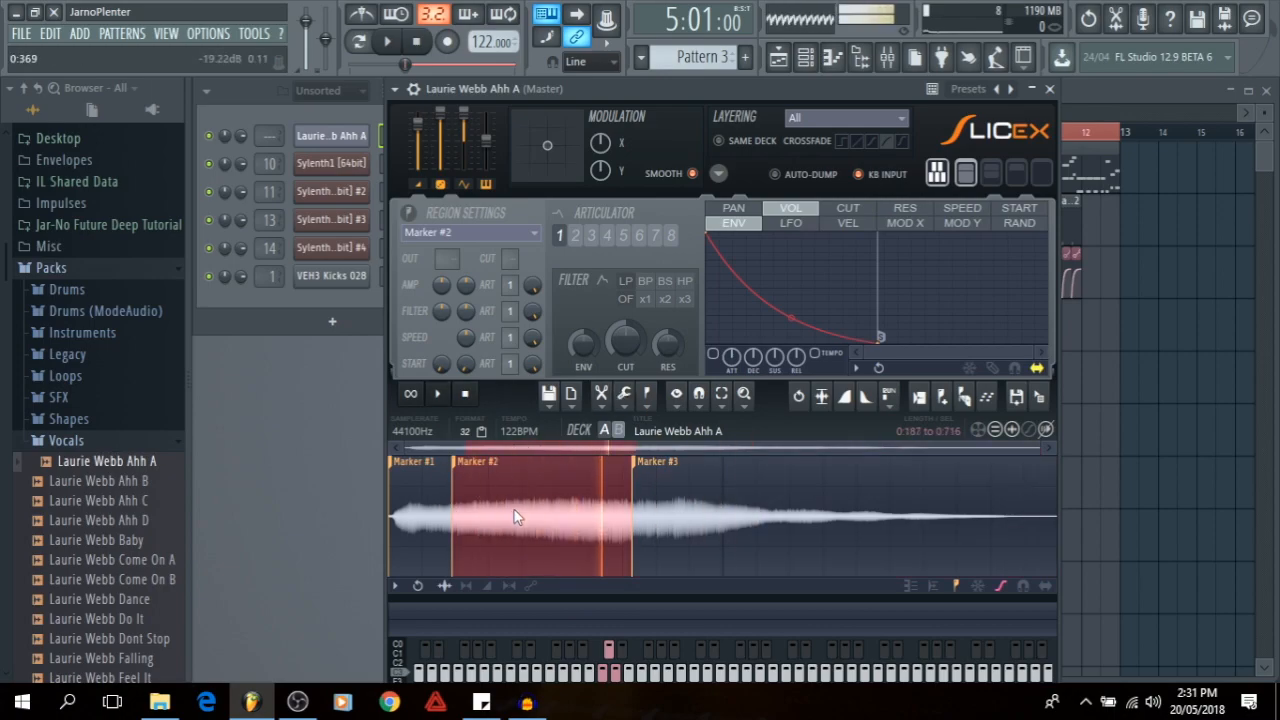
{"action": "left_click", "coordinate": [626, 395]}
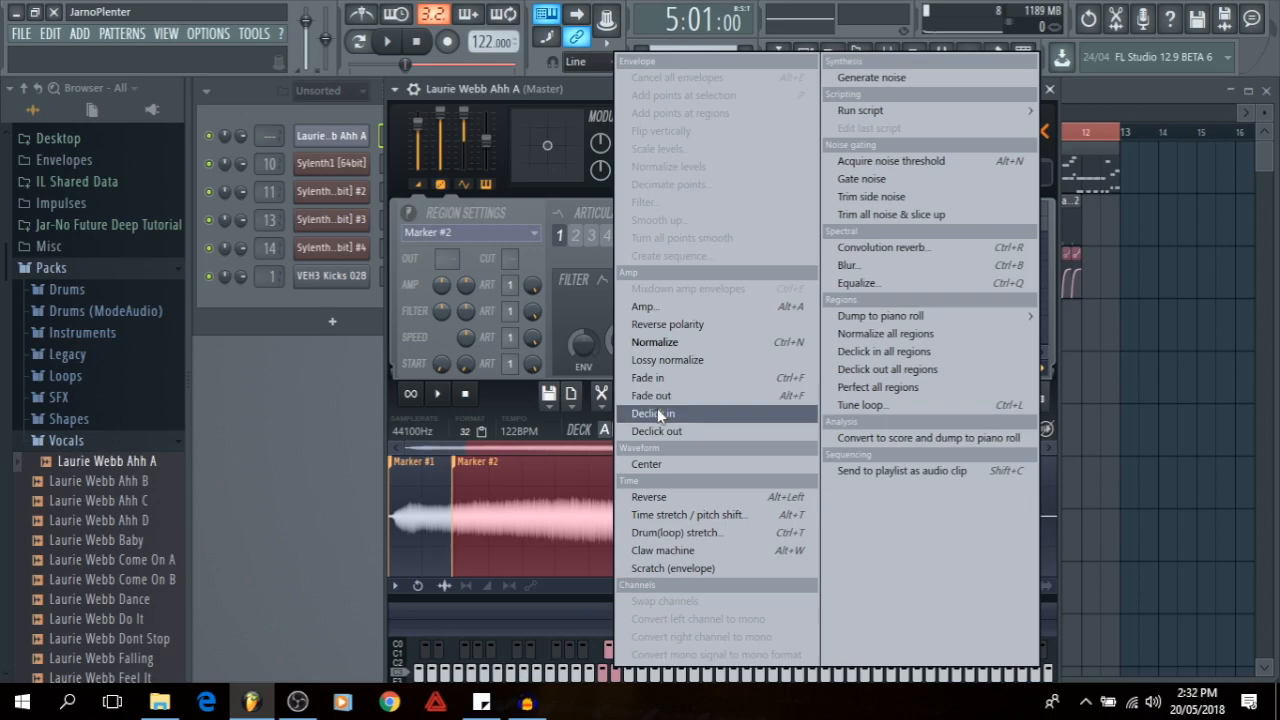
{"action": "left_click", "coordinate": [674, 431]}
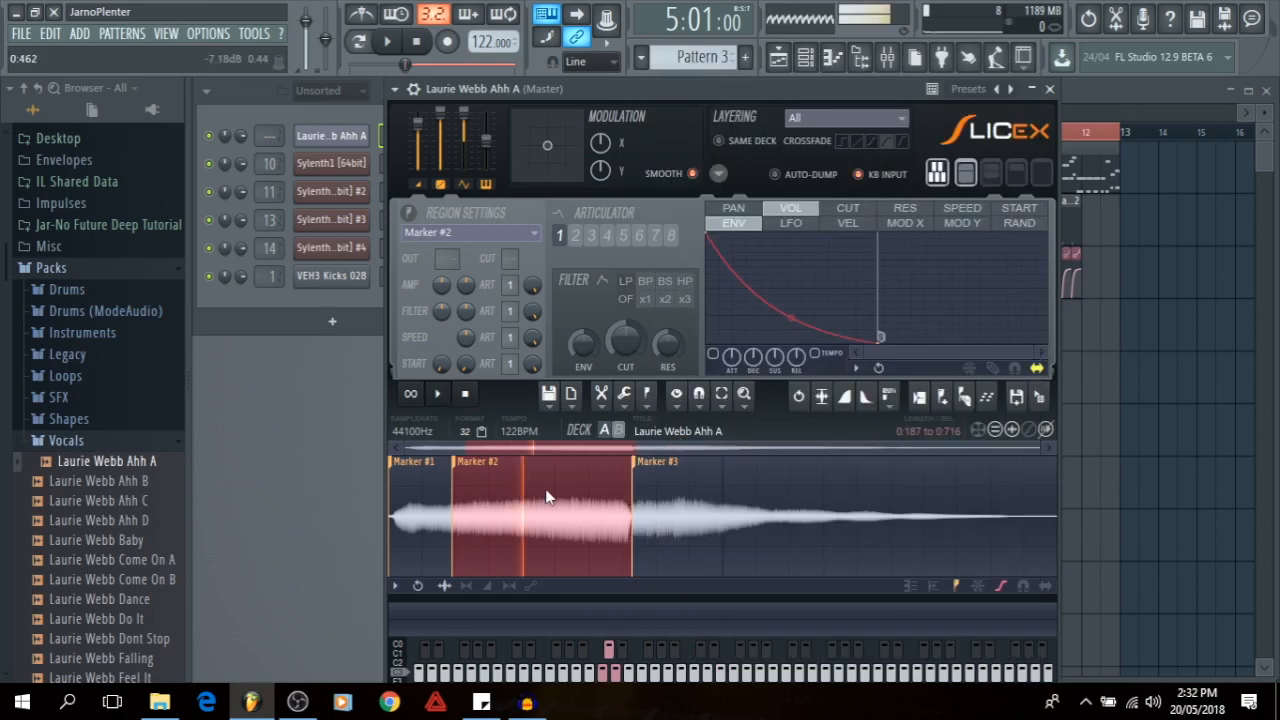
{"action": "left_click", "coordinate": [626, 395]}
{"action": "left_click", "coordinate": [688, 410]}
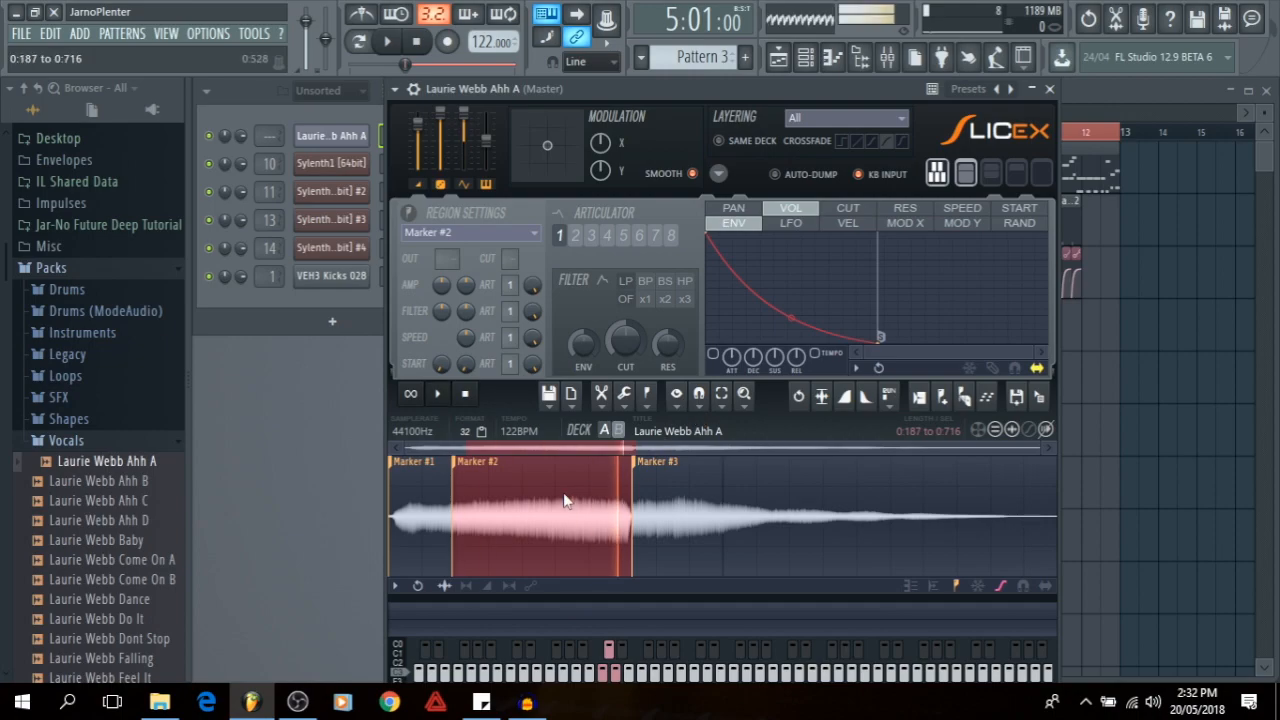
- Apply Declick out to the Marker #1 slice of the vocal sample
{"action": "left_click", "coordinate": [418, 490]}
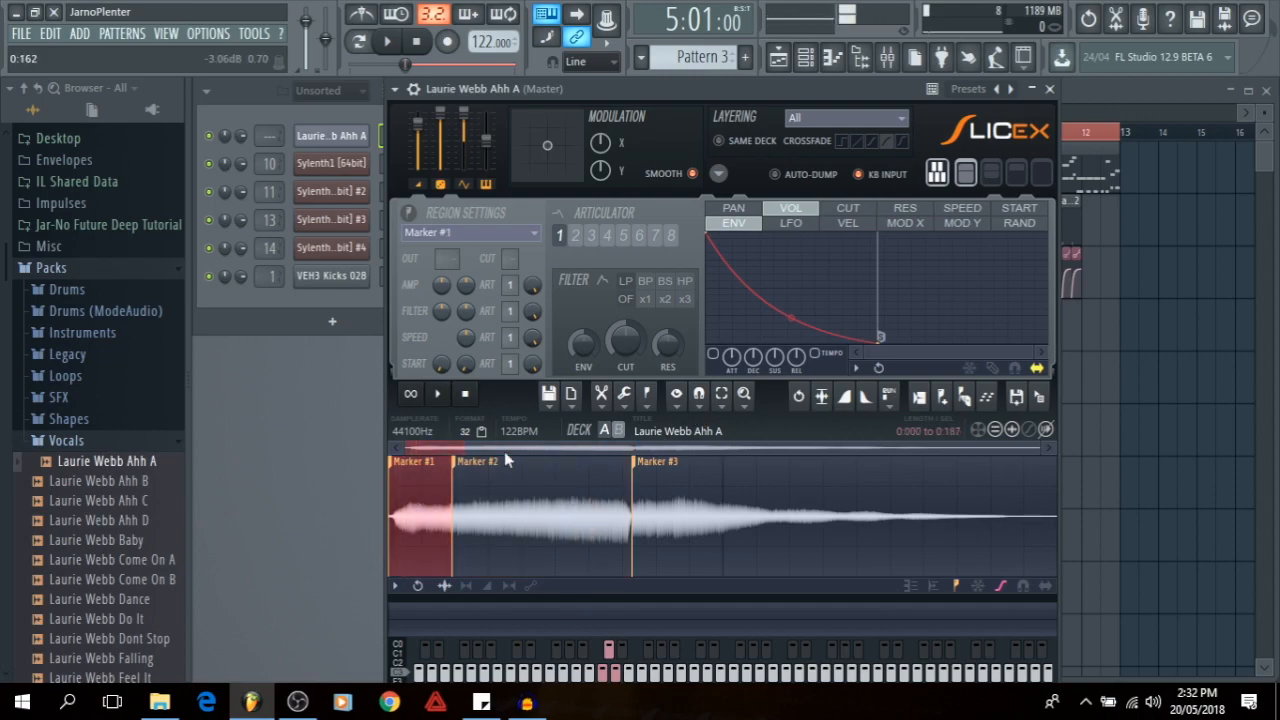
{"action": "left_click", "coordinate": [623, 395]}
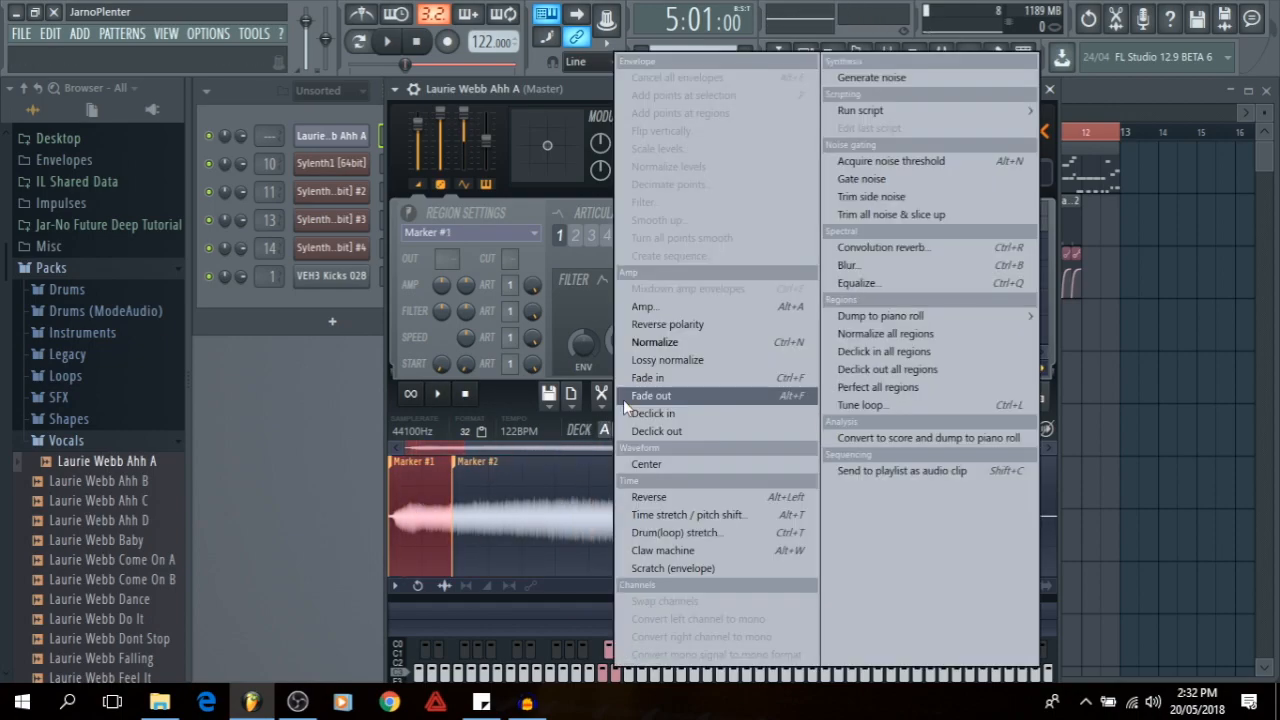
{"action": "left_click", "coordinate": [681, 429]}
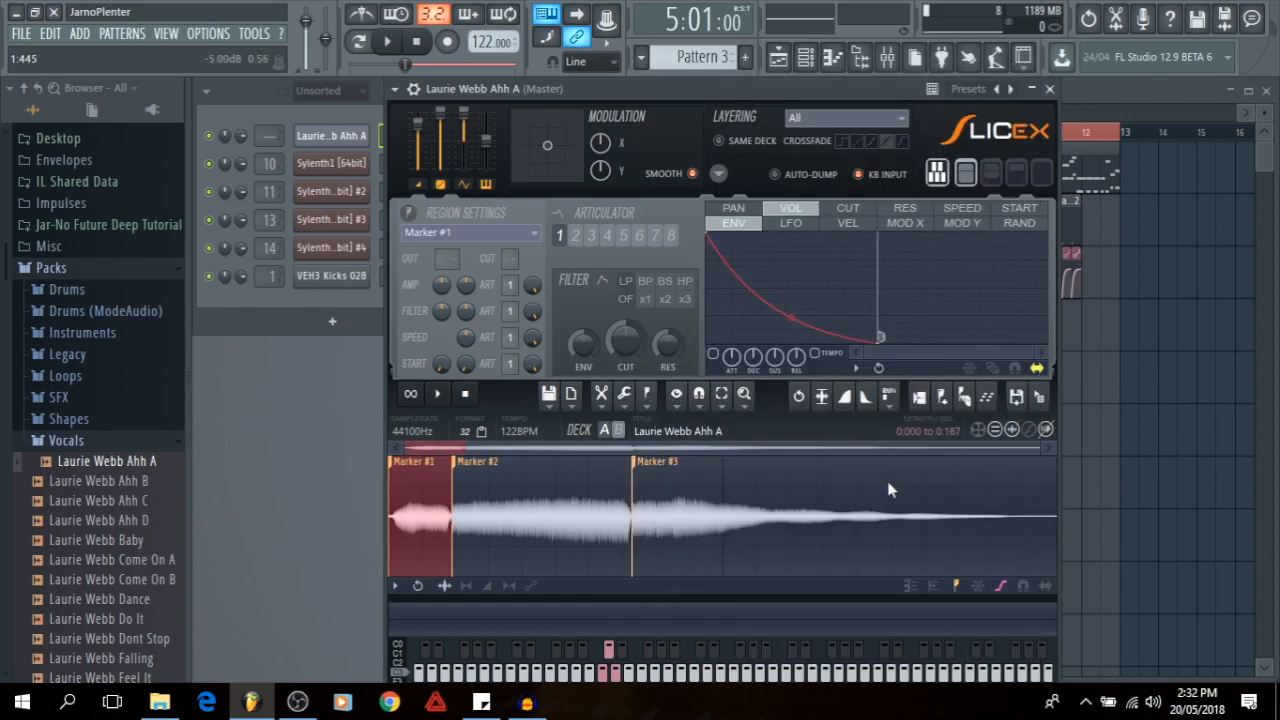
- Apply Declick in to the Marker #3 slice, then audition the slices and close the Slicex window
{"action": "left_click", "coordinate": [683, 505]}
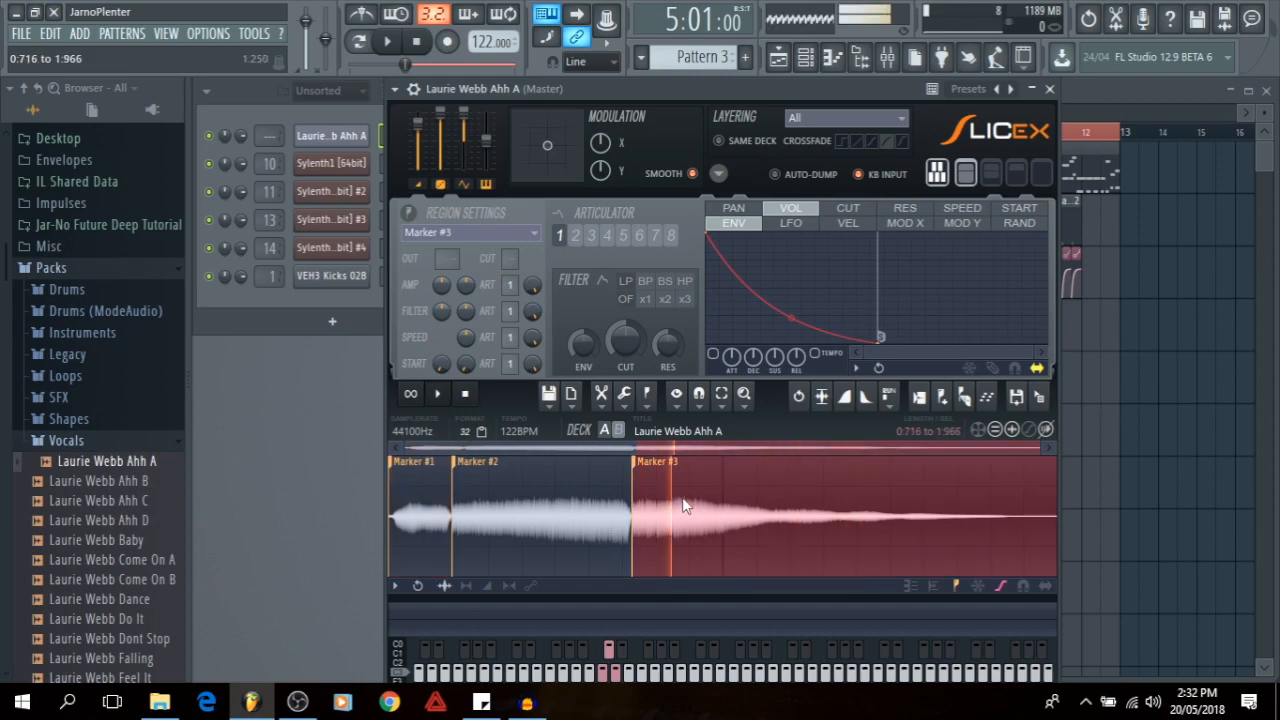
{"action": "left_click", "coordinate": [623, 395]}
{"action": "left_click", "coordinate": [660, 410]}
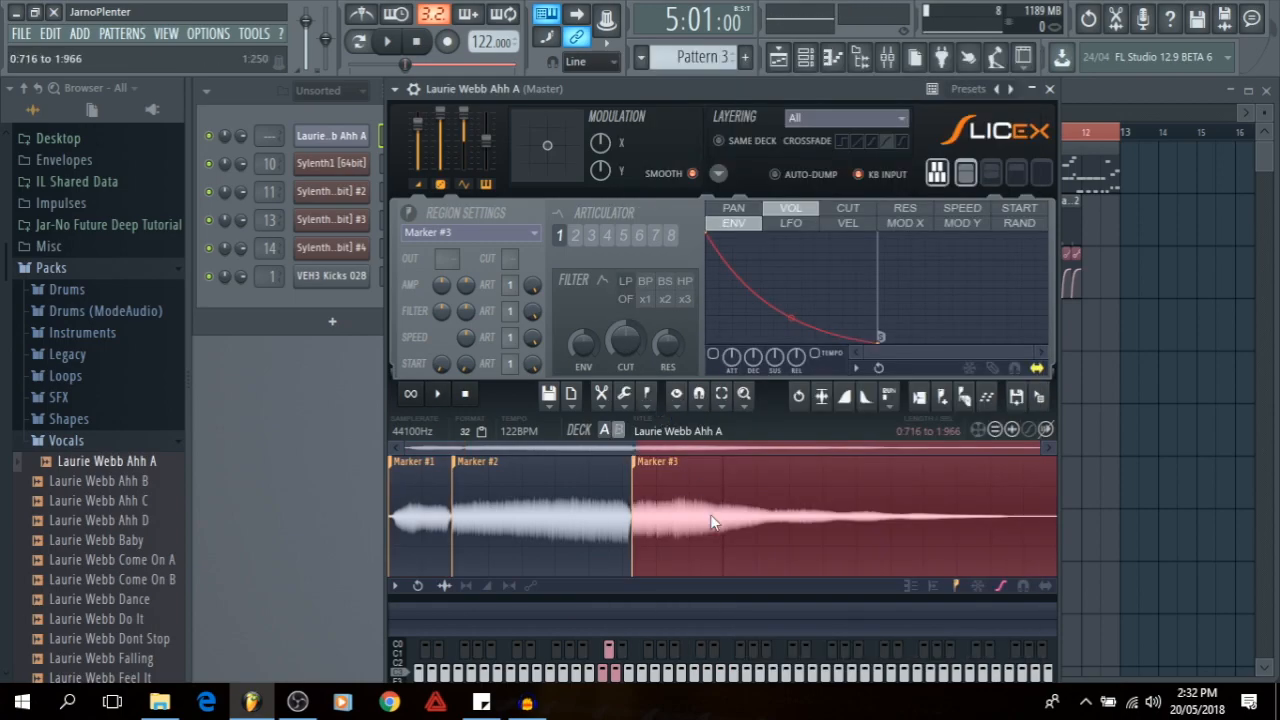
{"action": "left_click", "coordinate": [530, 512]}
{"action": "left_click", "coordinate": [665, 480]}
{"action": "left_click", "coordinate": [1049, 88]}
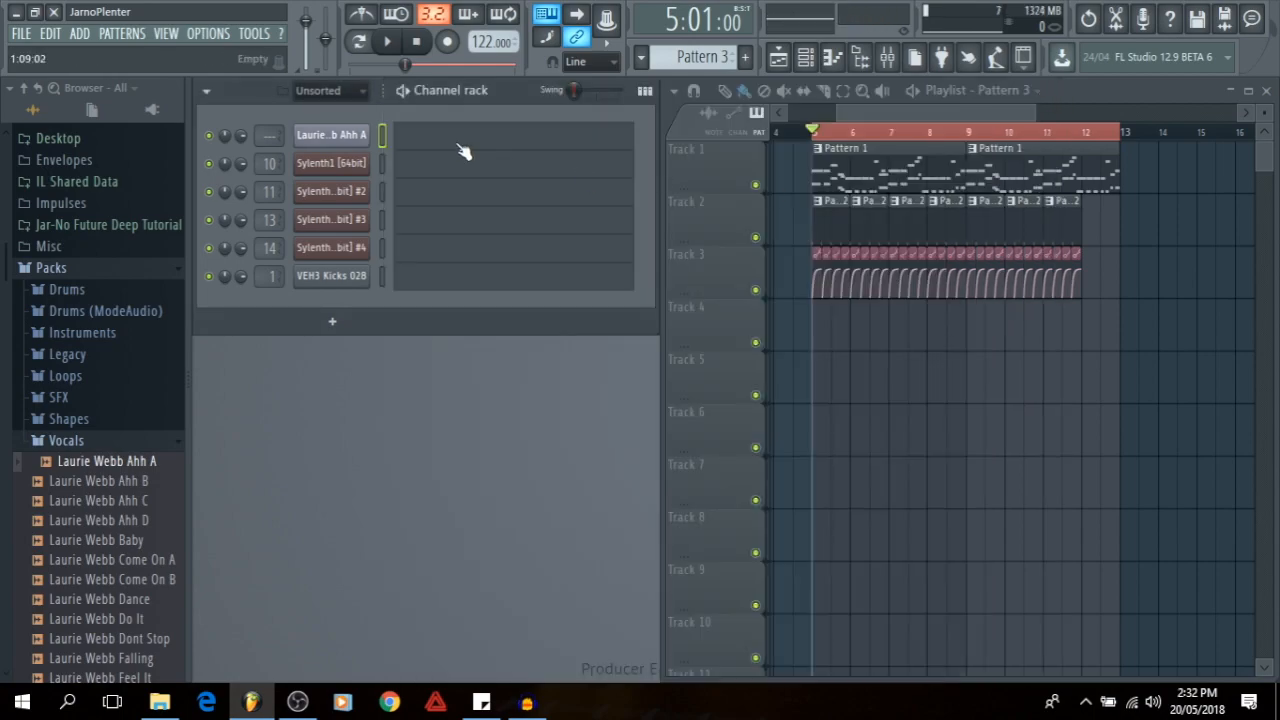
- Route the Slicex vocal channel to mixer track 16
{"action": "left_click", "coordinate": [887, 57]}
{"action": "left_click", "coordinate": [530, 230]}
{"action": "key", "text": "ctrl+l"}
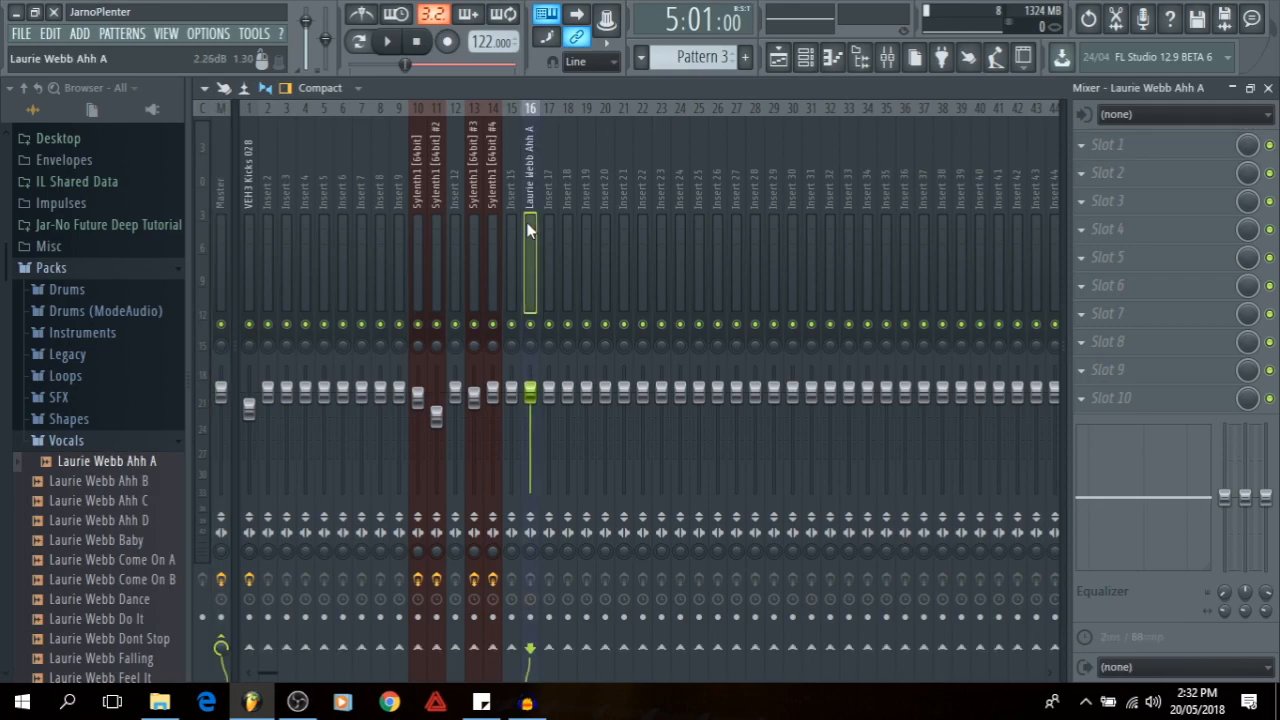
- Lower the vocal's fader on mixer track 16 while auditioning slices to balance it, and close the mixer
{"action": "left_click_drag", "start_coordinate": [533, 403], "coordinate": [536, 424]}
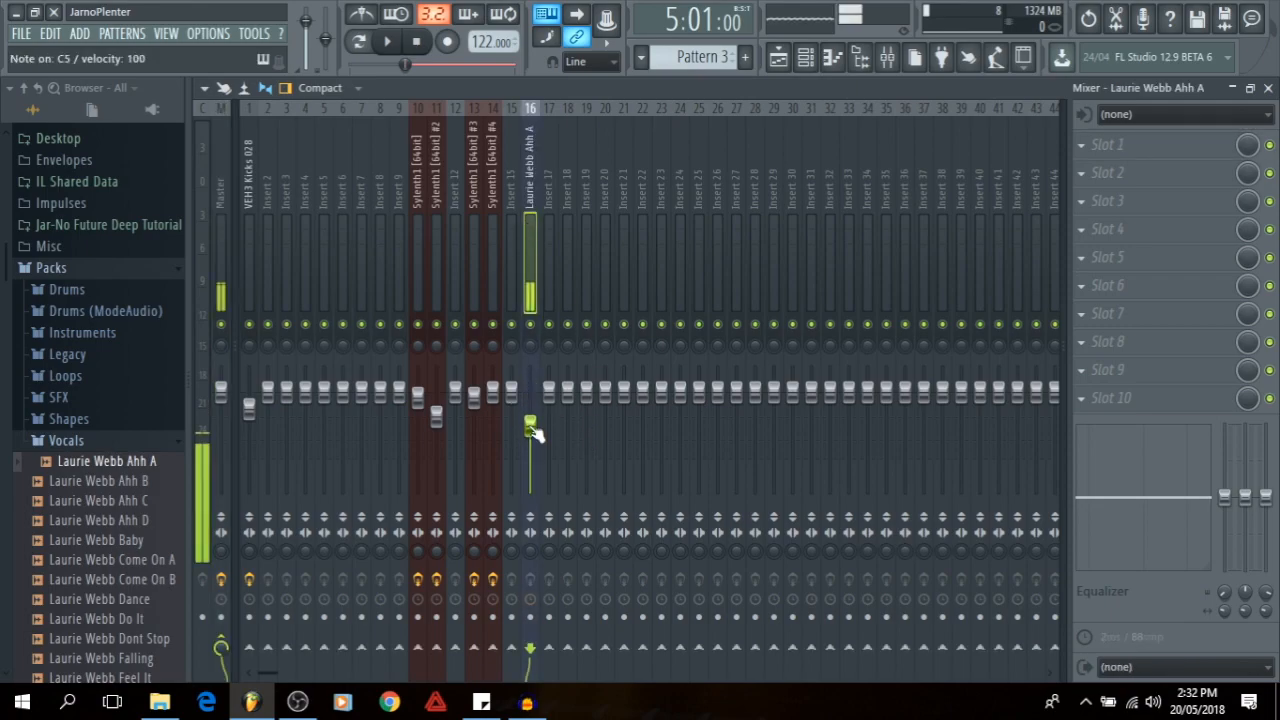
{"action": "key", "text": "x"}
{"action": "key", "text": "d"}
{"action": "key", "text": "x"}
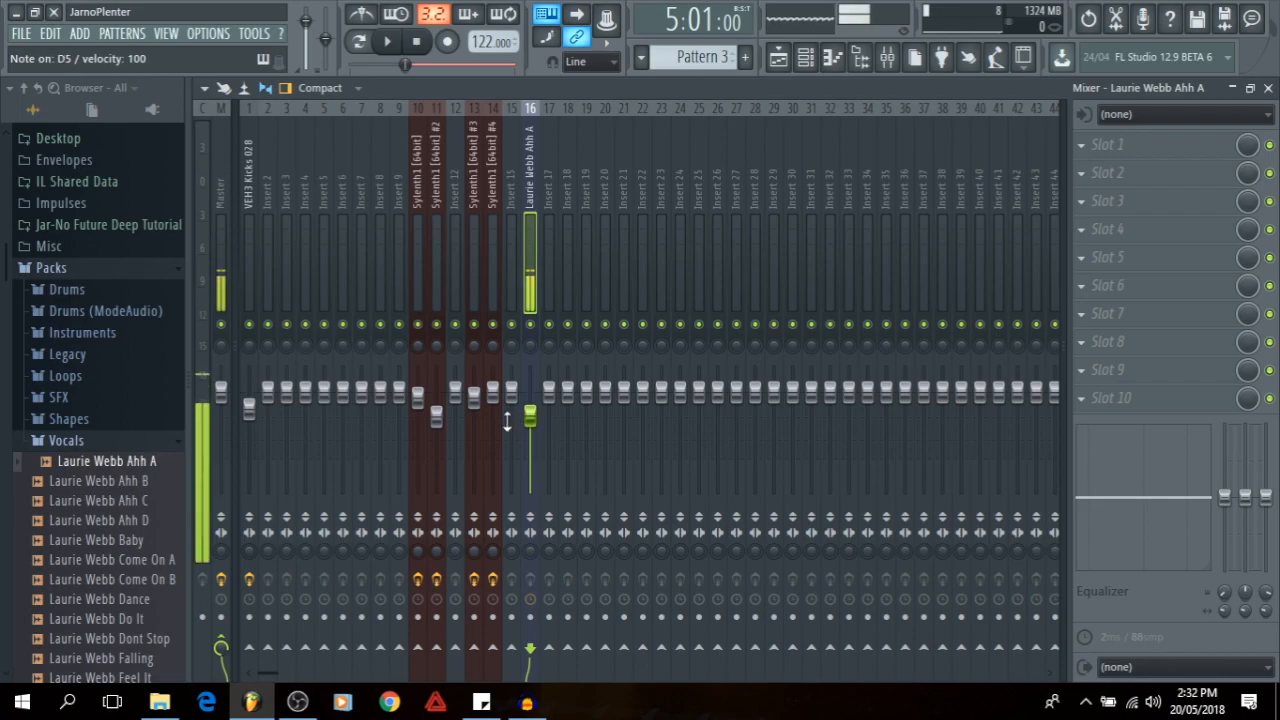
{"action": "key", "text": "d"}
{"action": "key", "text": "F9"}
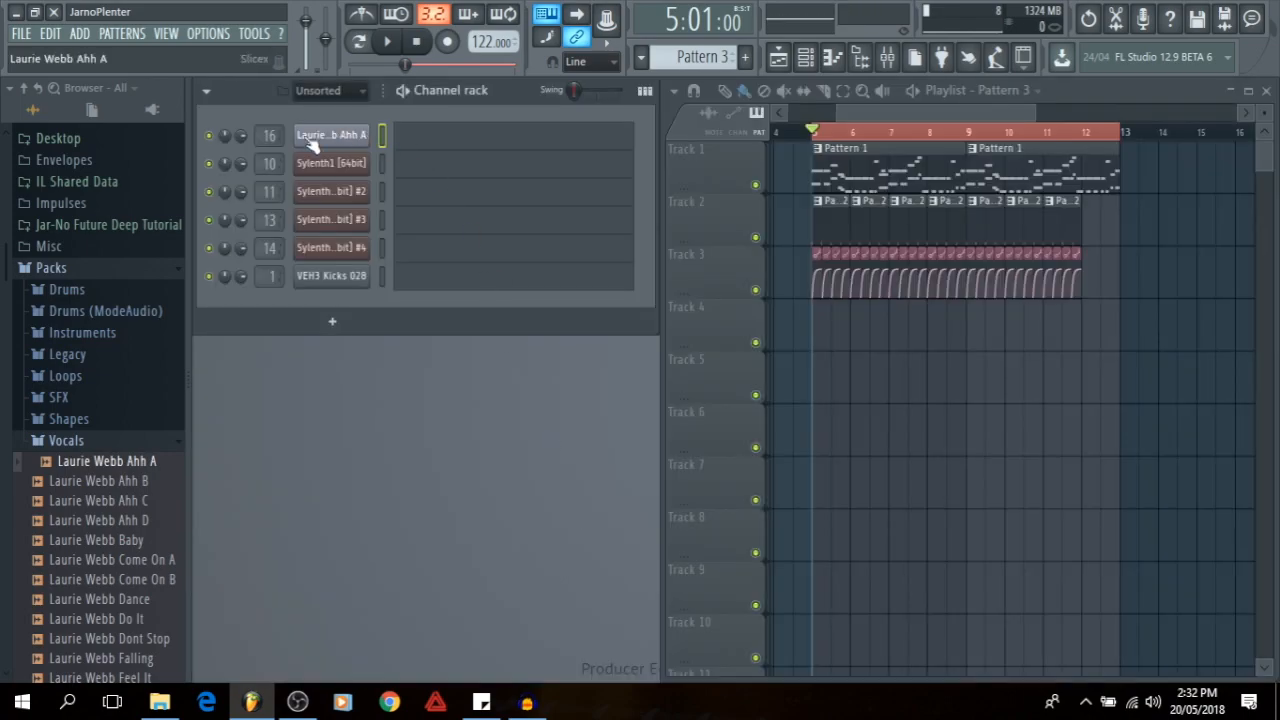
- Collapse the open browser folders and switch the active pattern to Pattern 1
{"action": "left_click", "coordinate": [33, 88]}
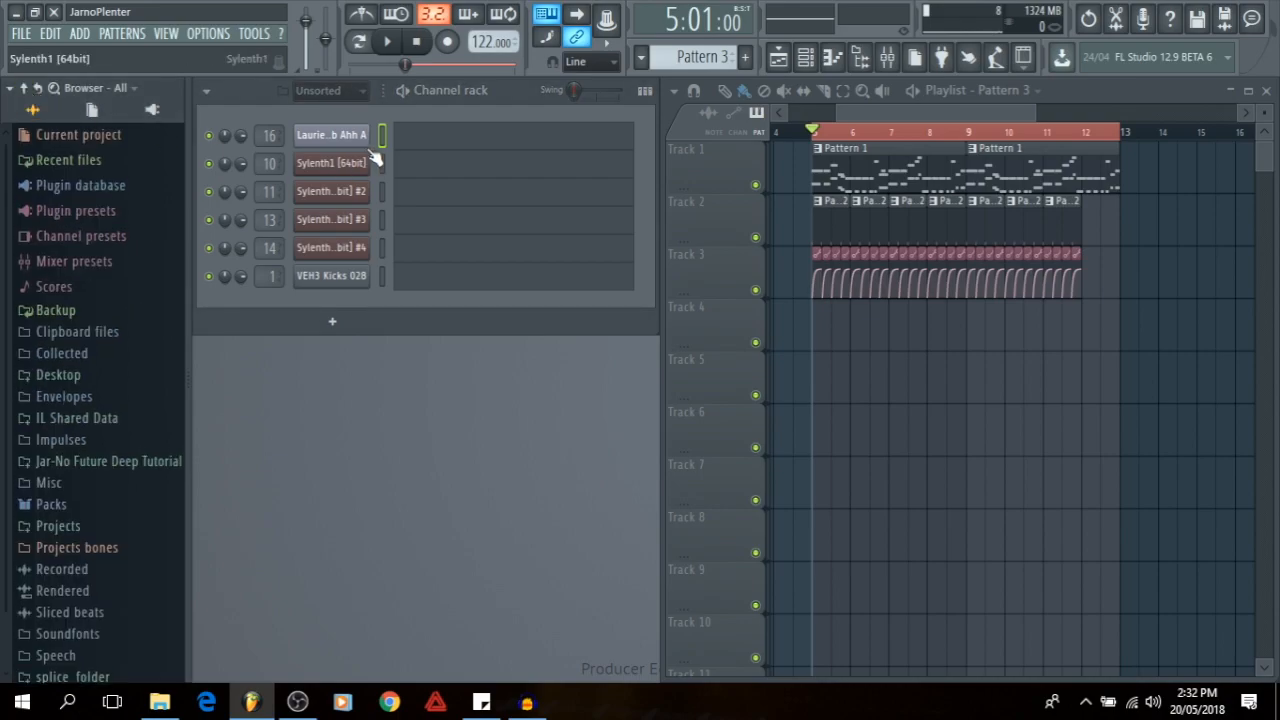
{"action": "left_click", "coordinate": [402, 140]}
{"action": "key", "text": "F7"}
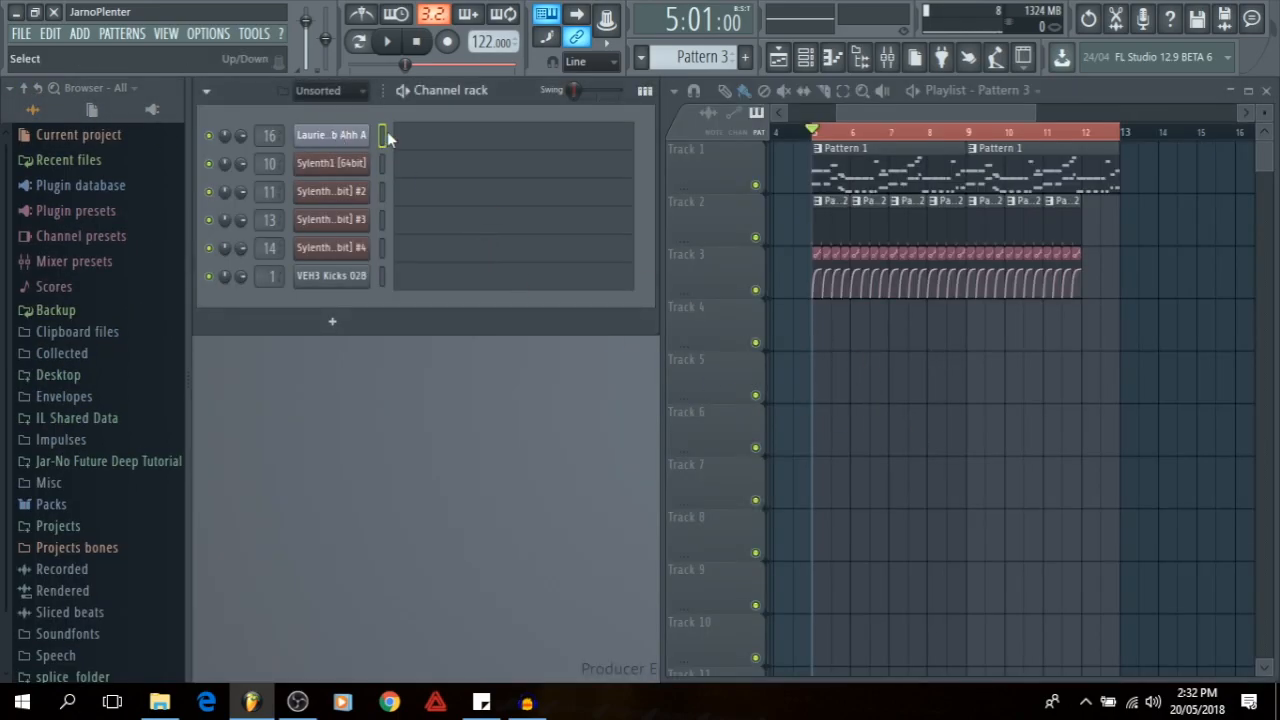
{"action": "key", "text": "1"}
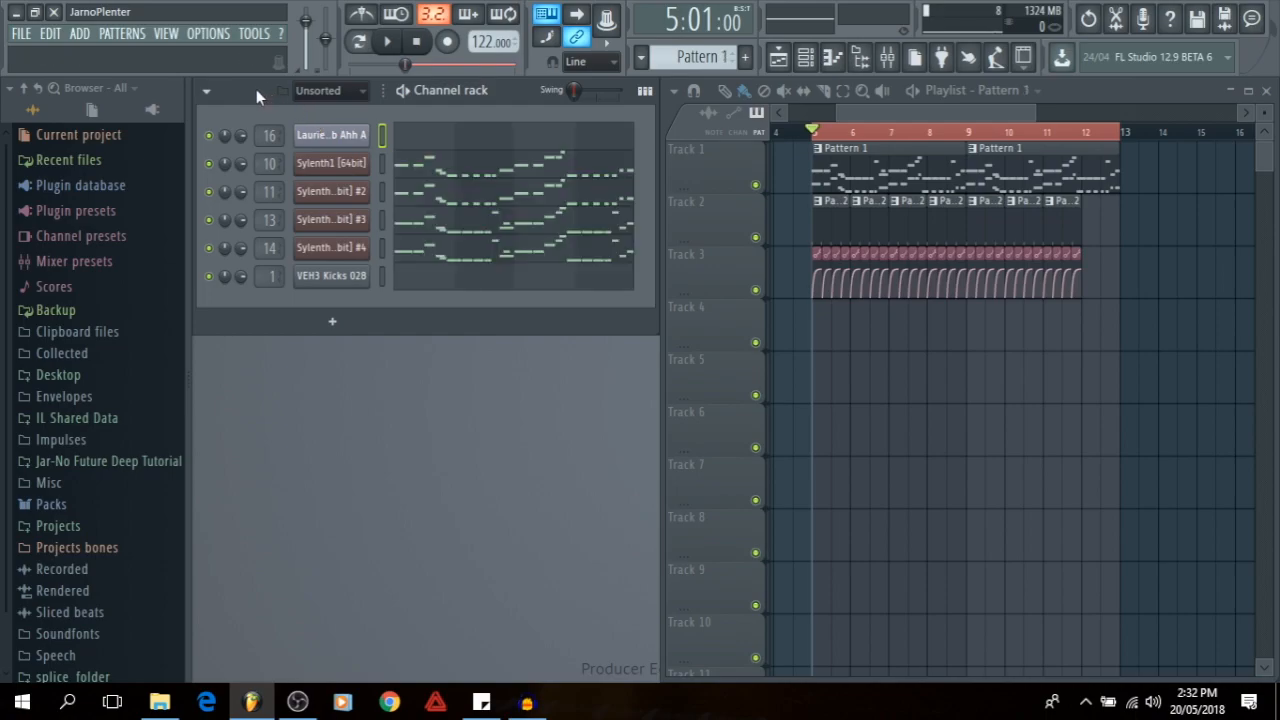
- Set playback to pattern mode and briefly play Pattern 1
{"action": "left_click", "coordinate": [358, 41]}
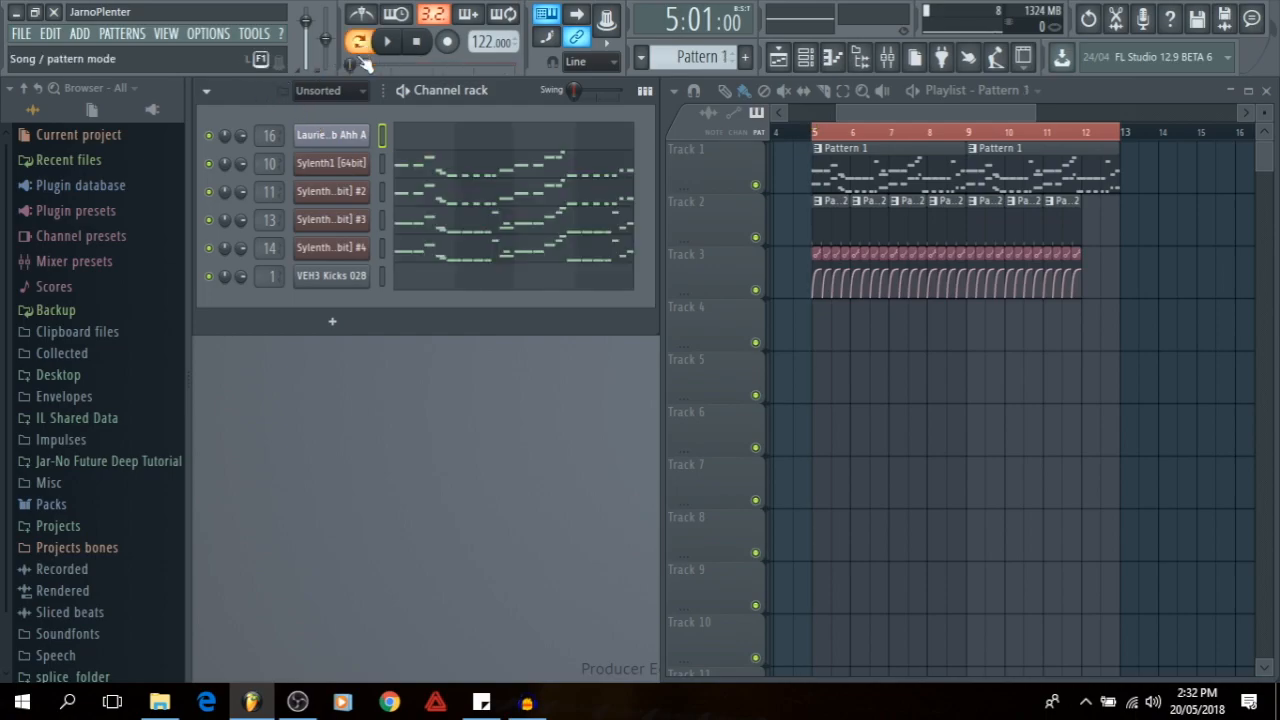
{"action": "key", "text": "space"}
{"action": "key", "text": "space"}
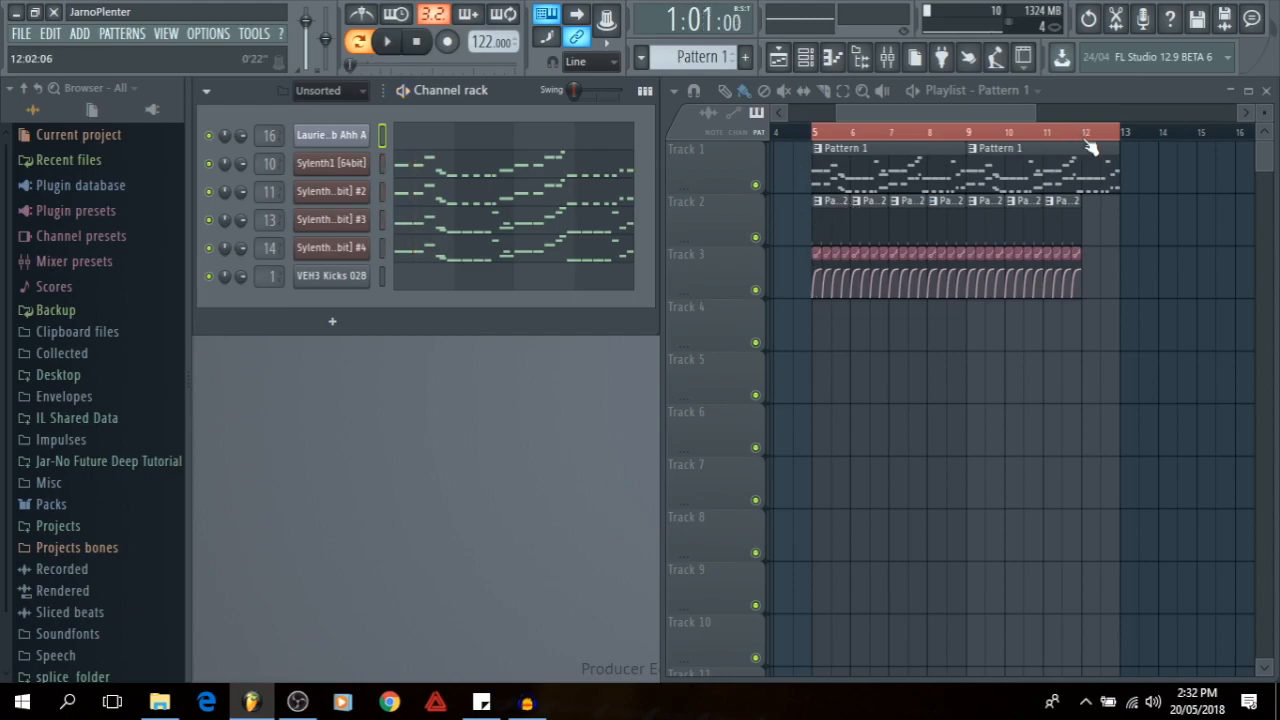
- Move the song playhead between bars 12 and 5, returning to pattern mode each time to compare playback
{"action": "left_click", "coordinate": [1084, 134]}
{"action": "left_click", "coordinate": [358, 41]}
{"action": "key", "text": "space"}
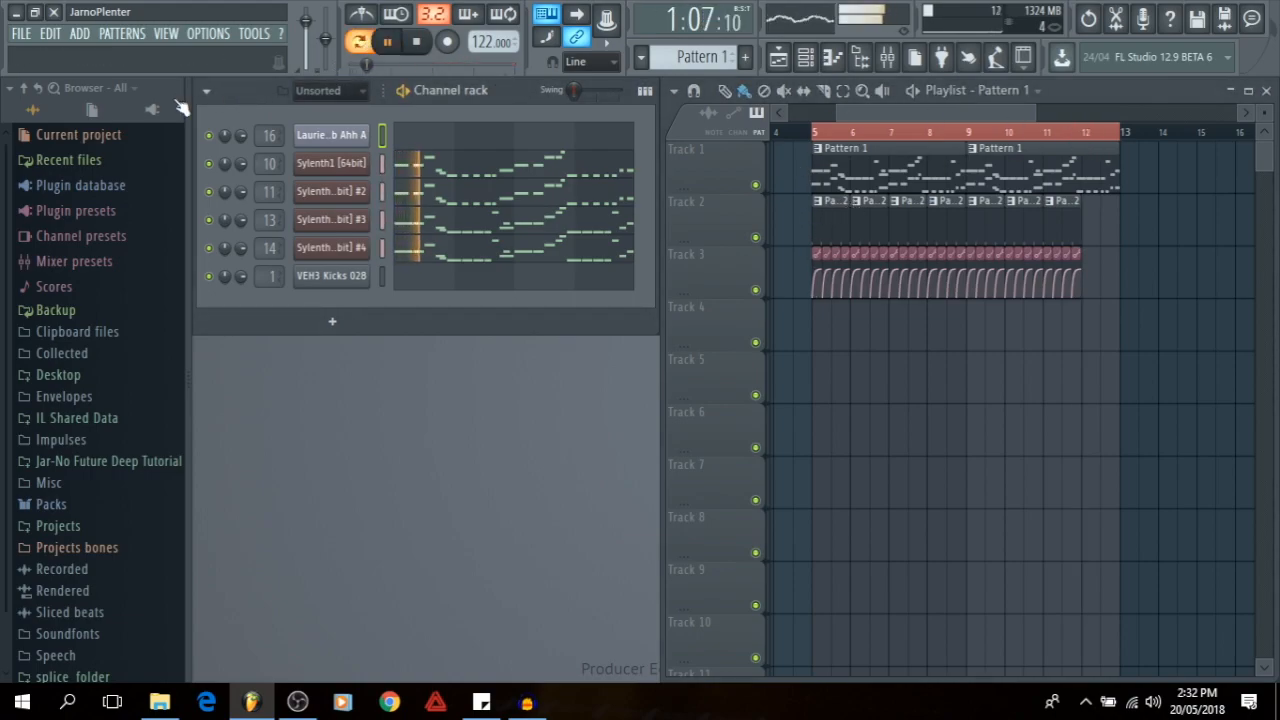
{"action": "key", "text": "space"}
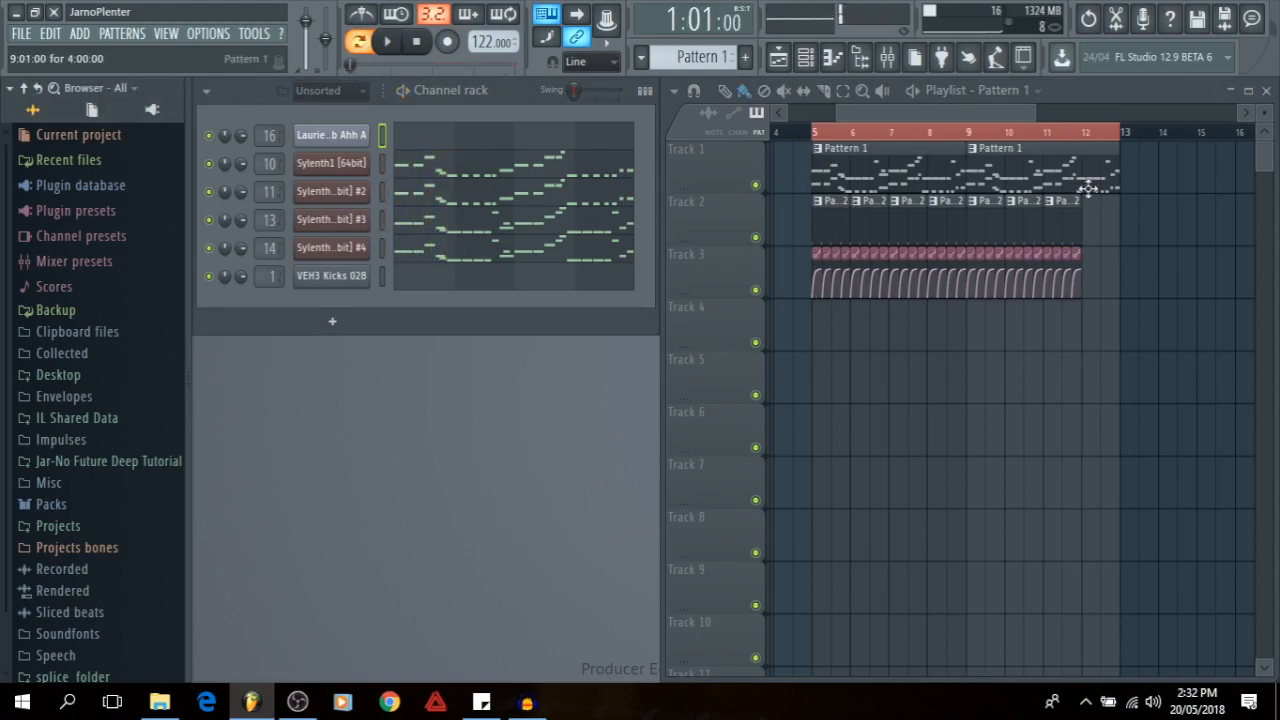
{"action": "left_click", "coordinate": [808, 133]}
{"action": "left_click", "coordinate": [358, 41]}
{"action": "key", "text": "space"}
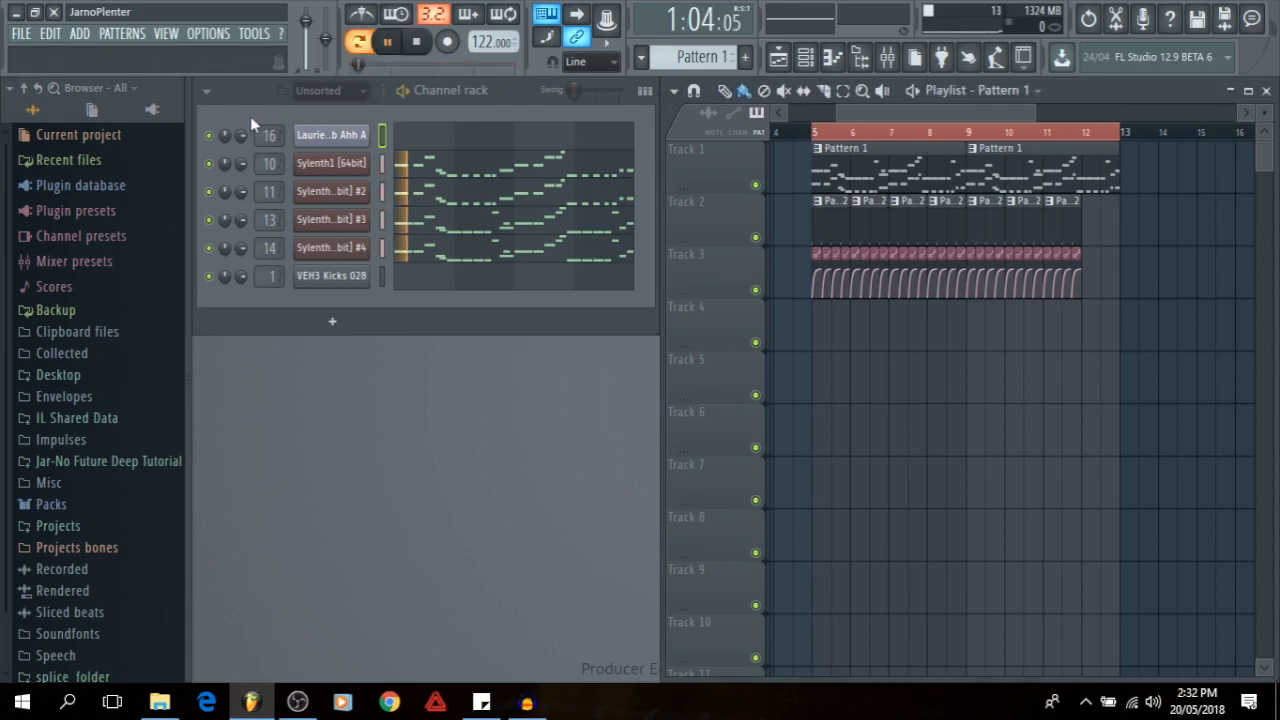
{"action": "key", "text": "space"}
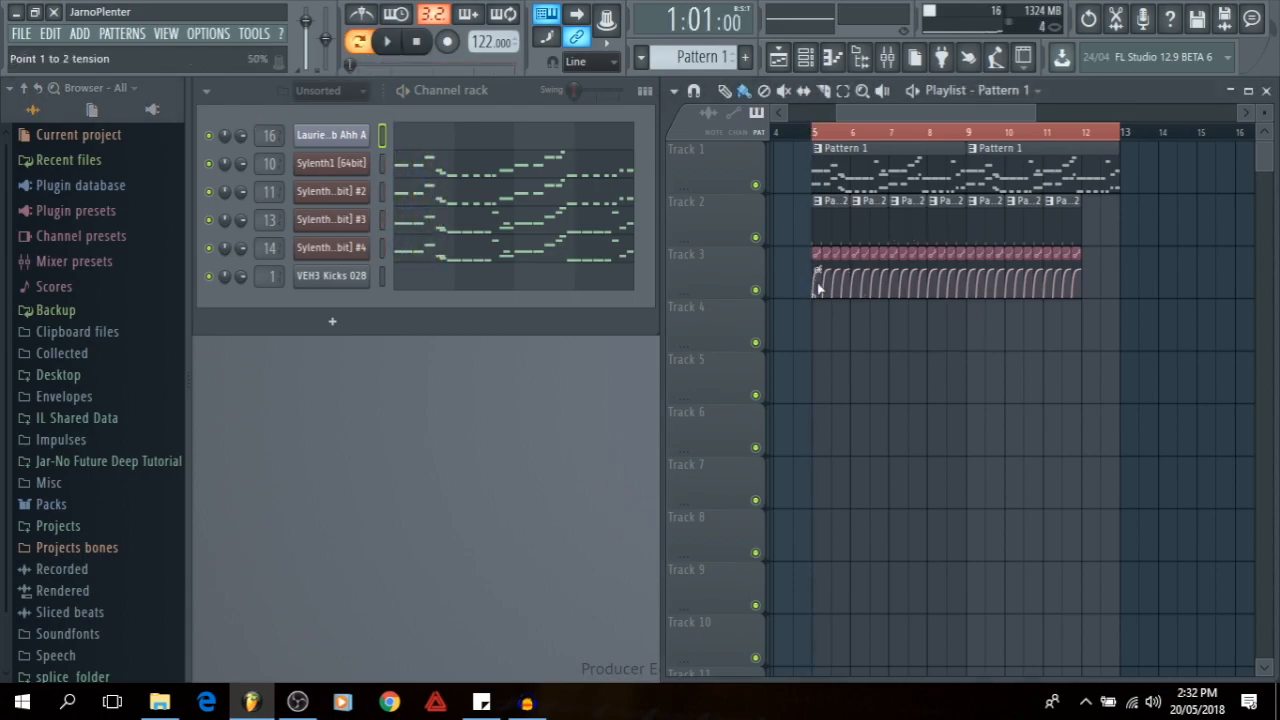
{"action": "left_click", "coordinate": [808, 135]}
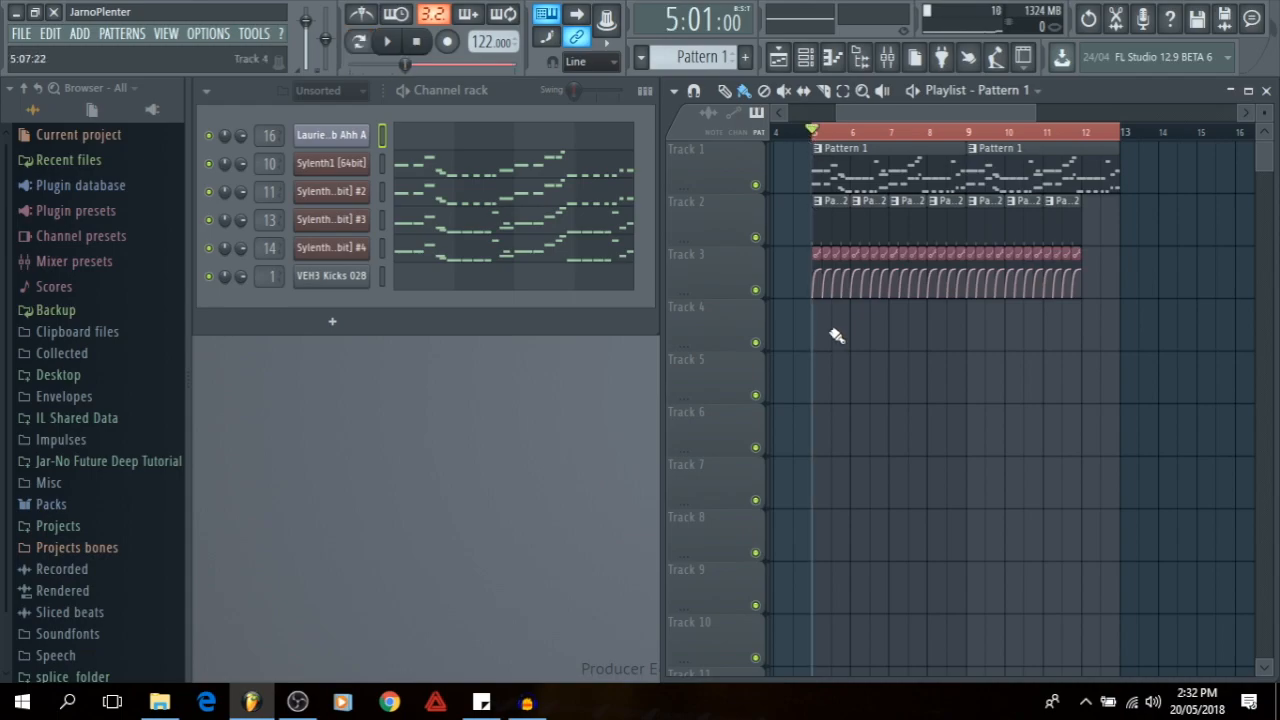
{"action": "left_click", "coordinate": [1083, 134]}
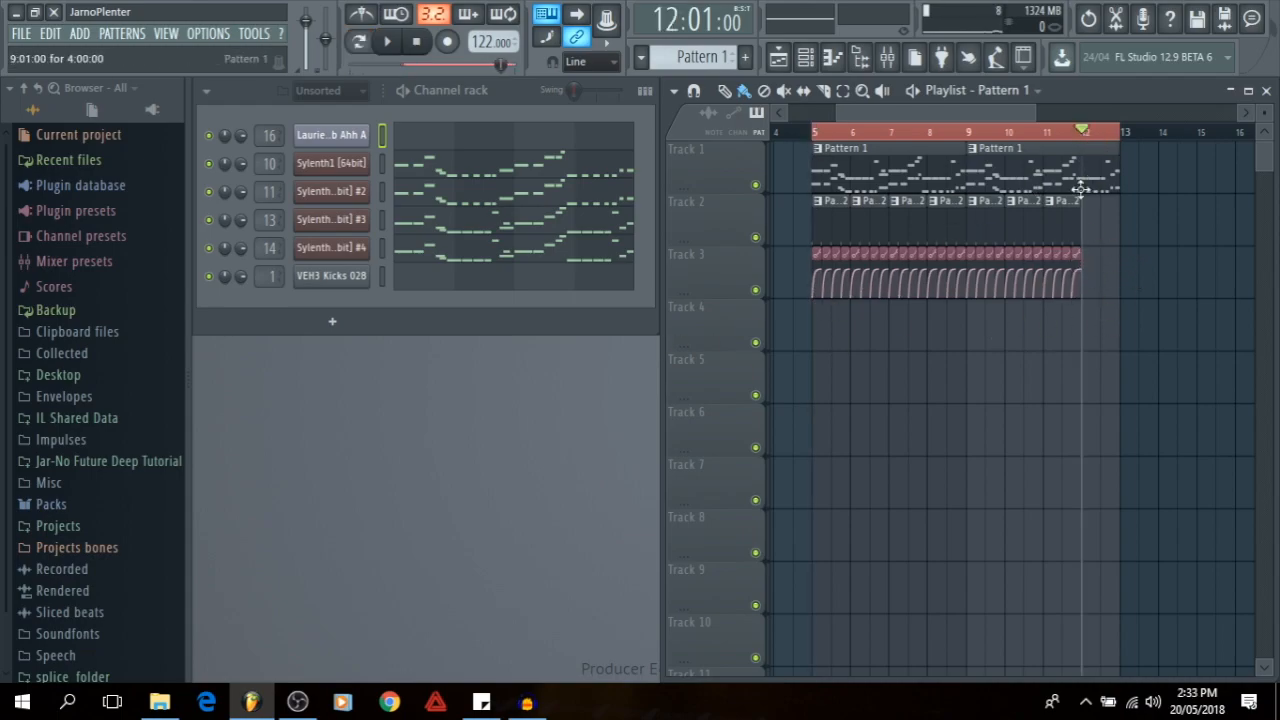
{"action": "left_click", "coordinate": [358, 41]}
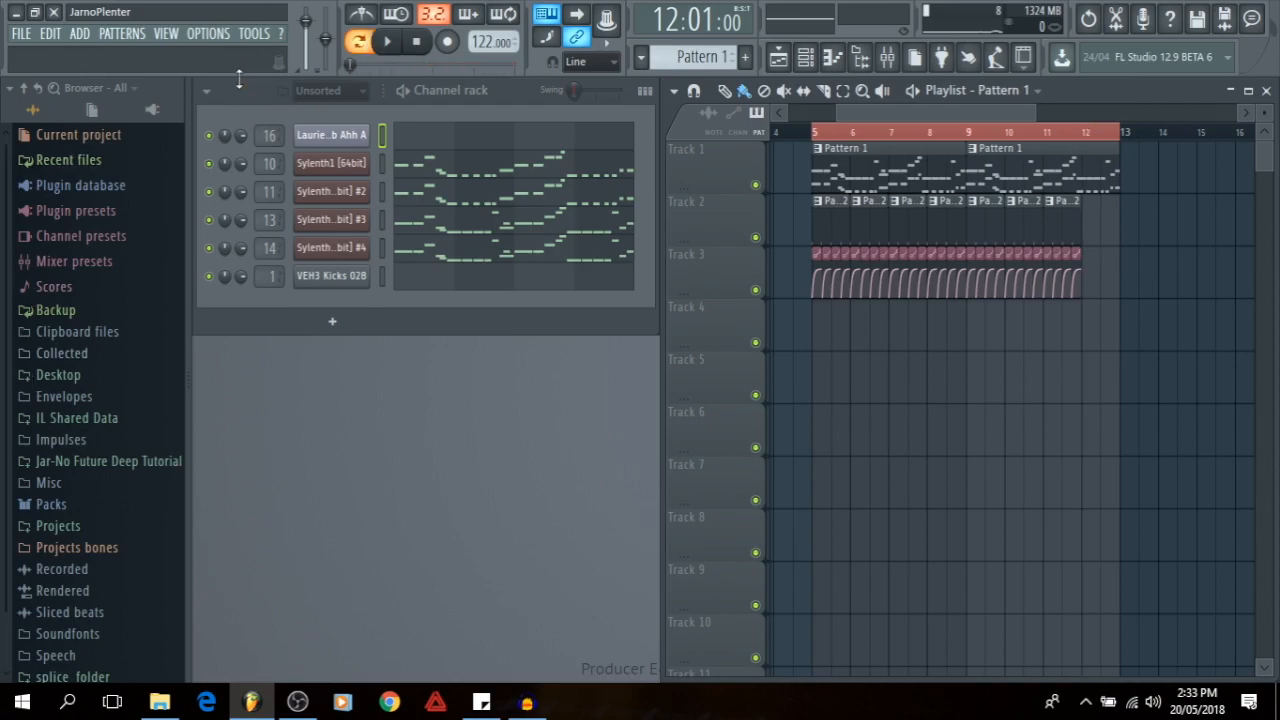
- Play Pattern 1 and mute the Sylenth1 mixer tracks 10 and 13, then close the mixer and stop playback
{"action": "key", "text": "space"}
{"action": "key", "text": "space"}
{"action": "key", "text": "space"}
{"action": "left_click", "coordinate": [859, 57]}
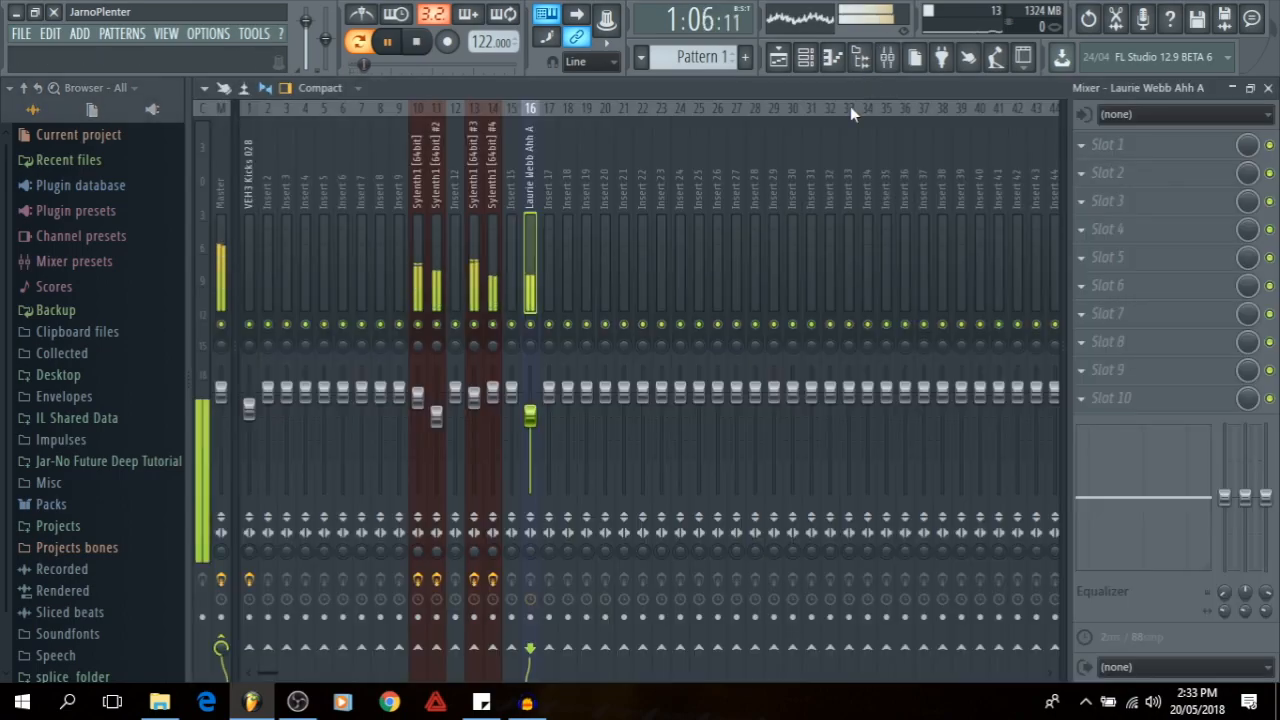
{"action": "left_click", "coordinate": [418, 327]}
{"action": "left_click", "coordinate": [437, 326]}
{"action": "left_click", "coordinate": [437, 325]}
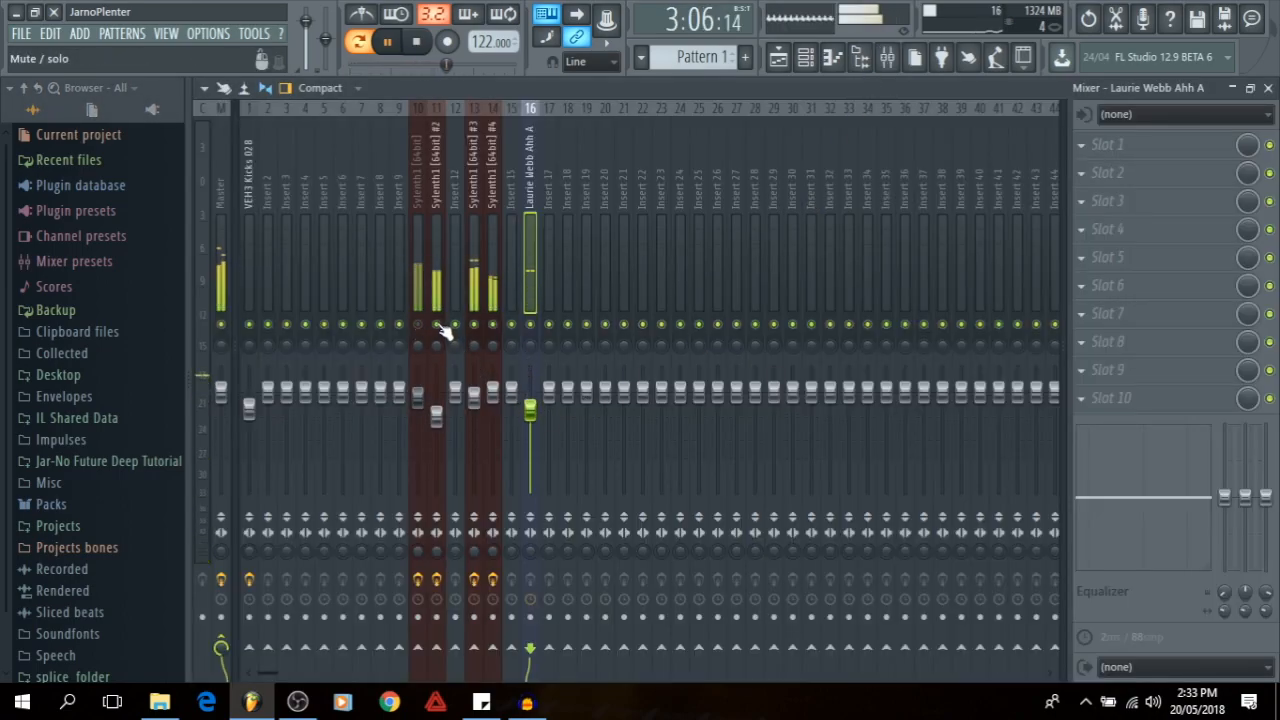
{"action": "left_click", "coordinate": [475, 325]}
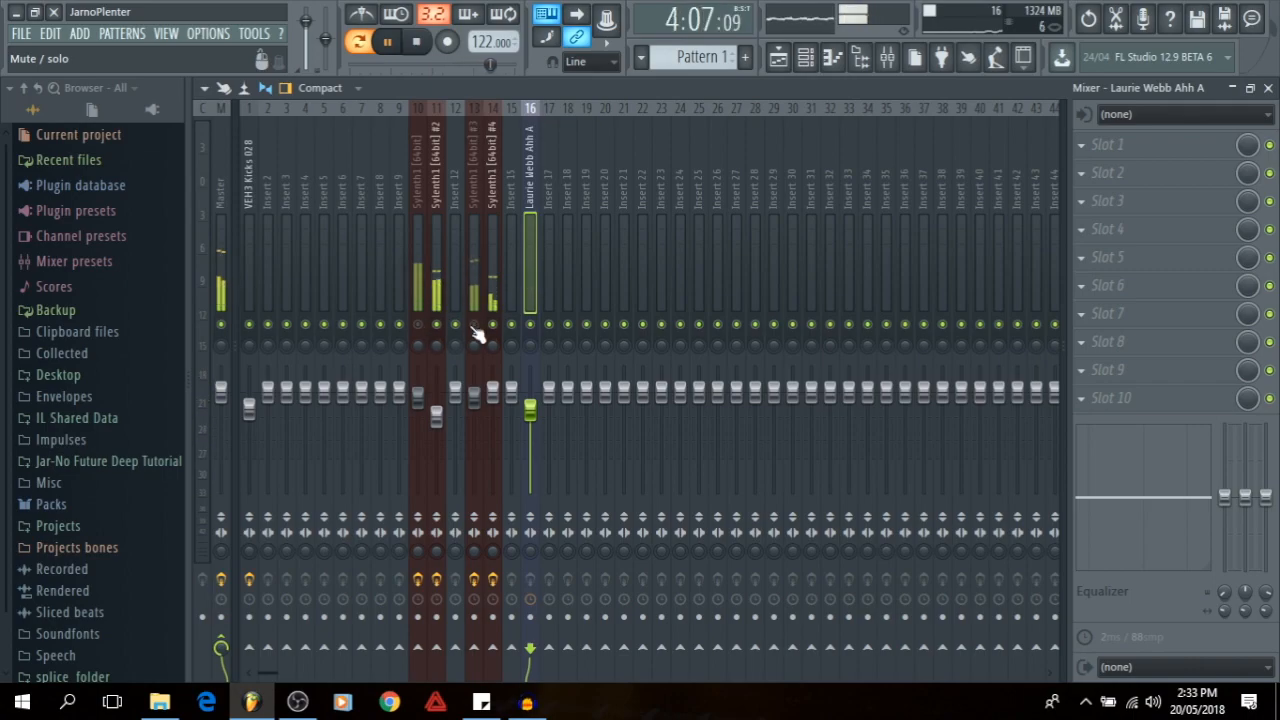
{"action": "left_click", "coordinate": [1268, 88]}
{"action": "key", "text": "space"}
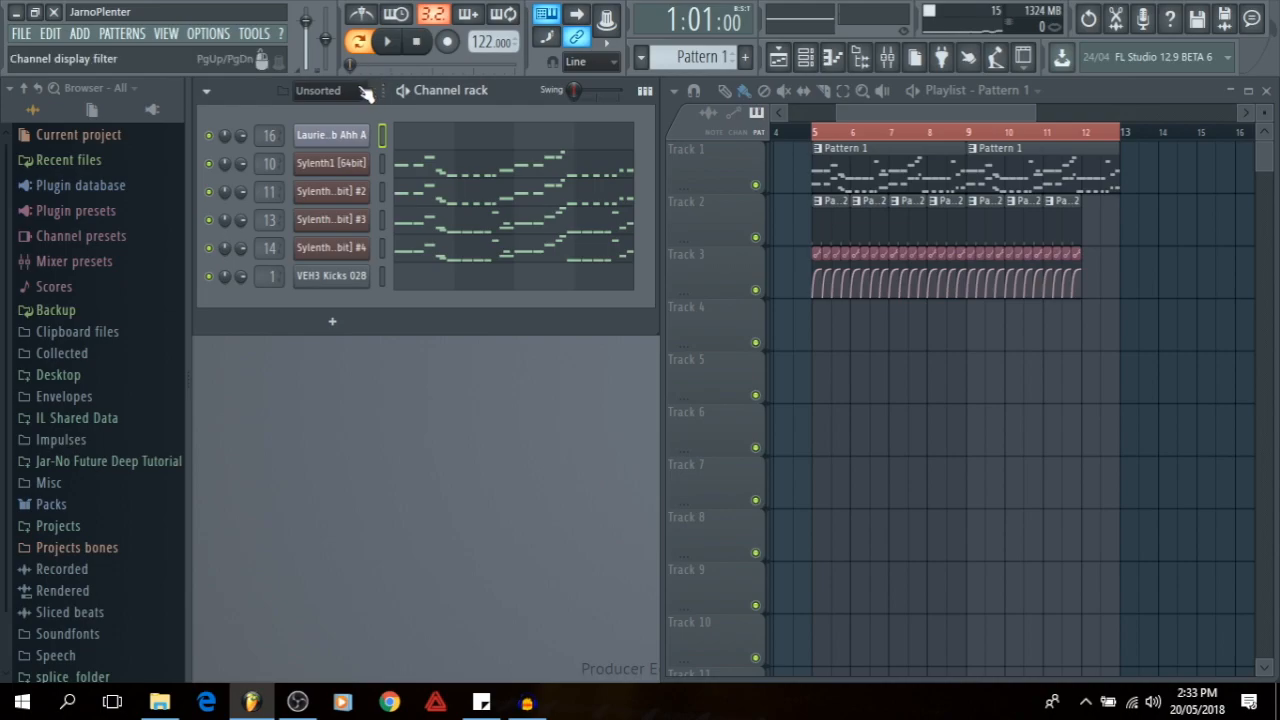
- Open the vocal channel's piano roll and place a Marker #2 note at the start of bar 1 and a Marker #3 note at step 5
{"action": "left_click", "coordinate": [433, 138]}
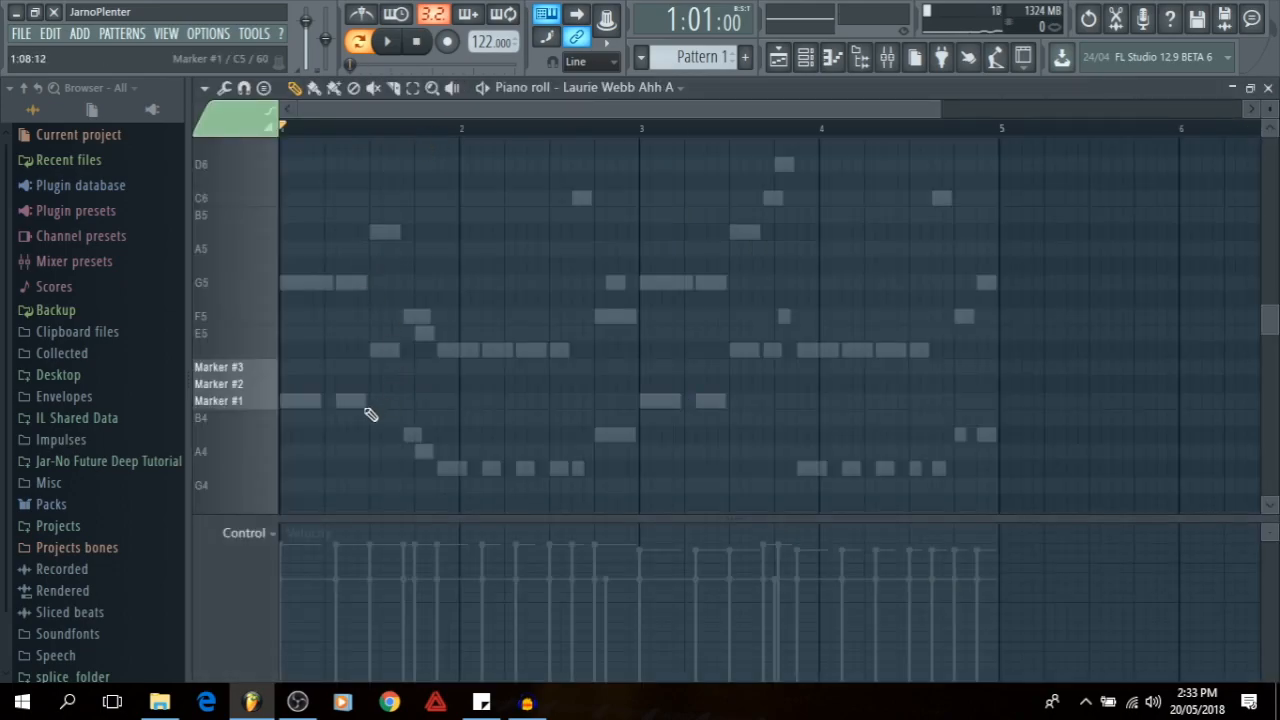
{"action": "left_click", "coordinate": [298, 386]}
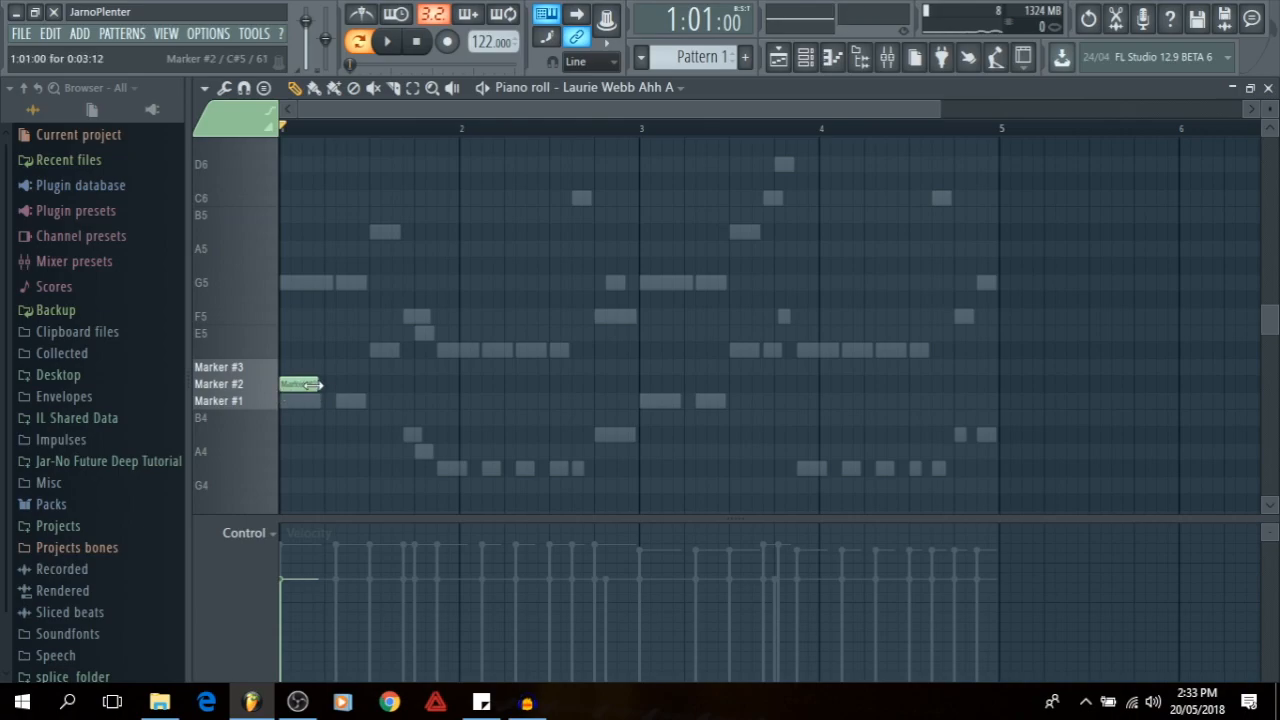
{"action": "left_click", "coordinate": [340, 370]}
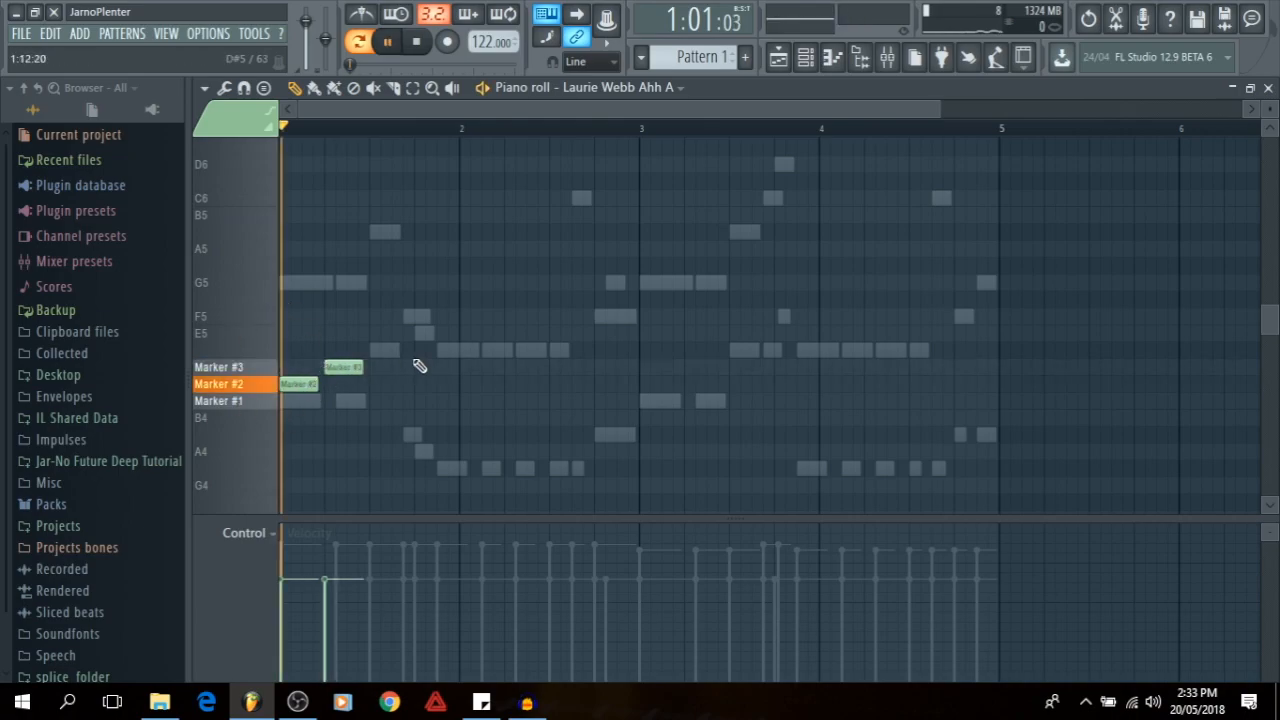
- Enlarge the piano roll's velocity lane, raise both vocal notes to an equal higher velocity and play them back
{"action": "scroll", "coordinate": [514, 349], "scroll_direction": "down", "scroll_amount": 3}
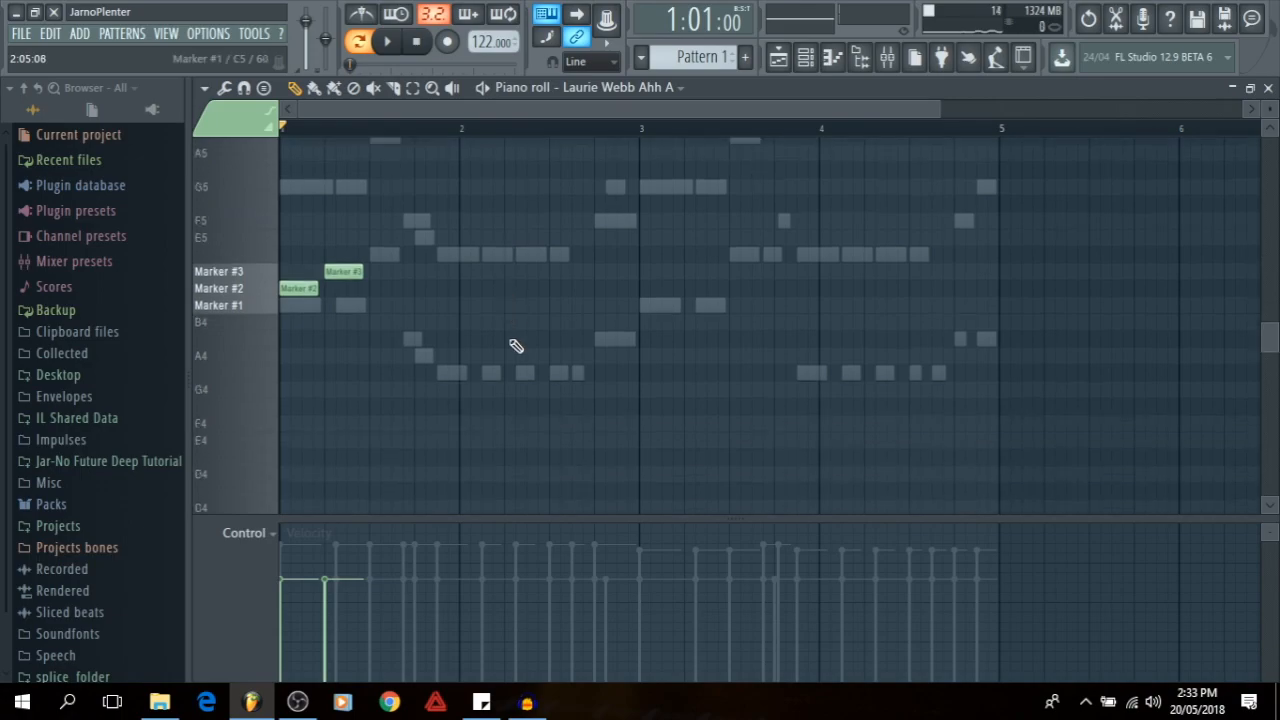
{"action": "left_click_drag", "start_coordinate": [320, 518], "coordinate": [340, 397]}
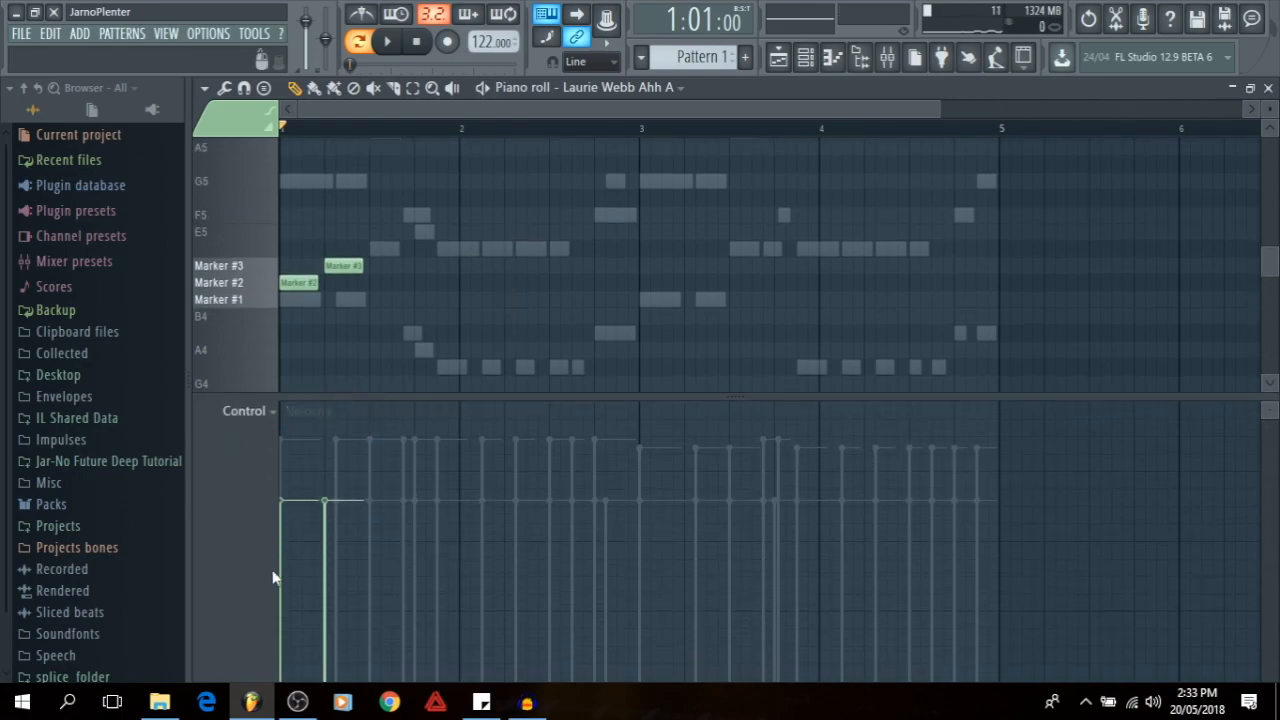
{"action": "left_click_drag", "start_coordinate": [285, 461], "coordinate": [420, 463]}
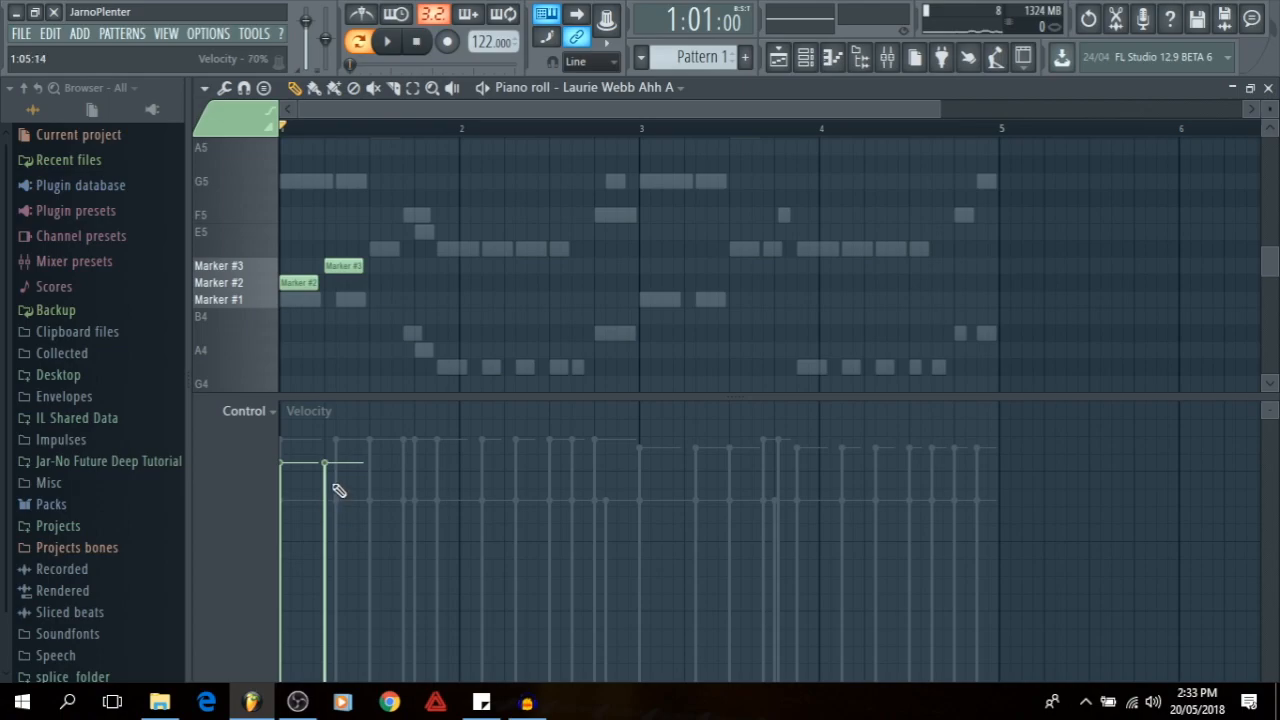
{"action": "key", "text": "space"}
{"action": "key", "text": "space"}
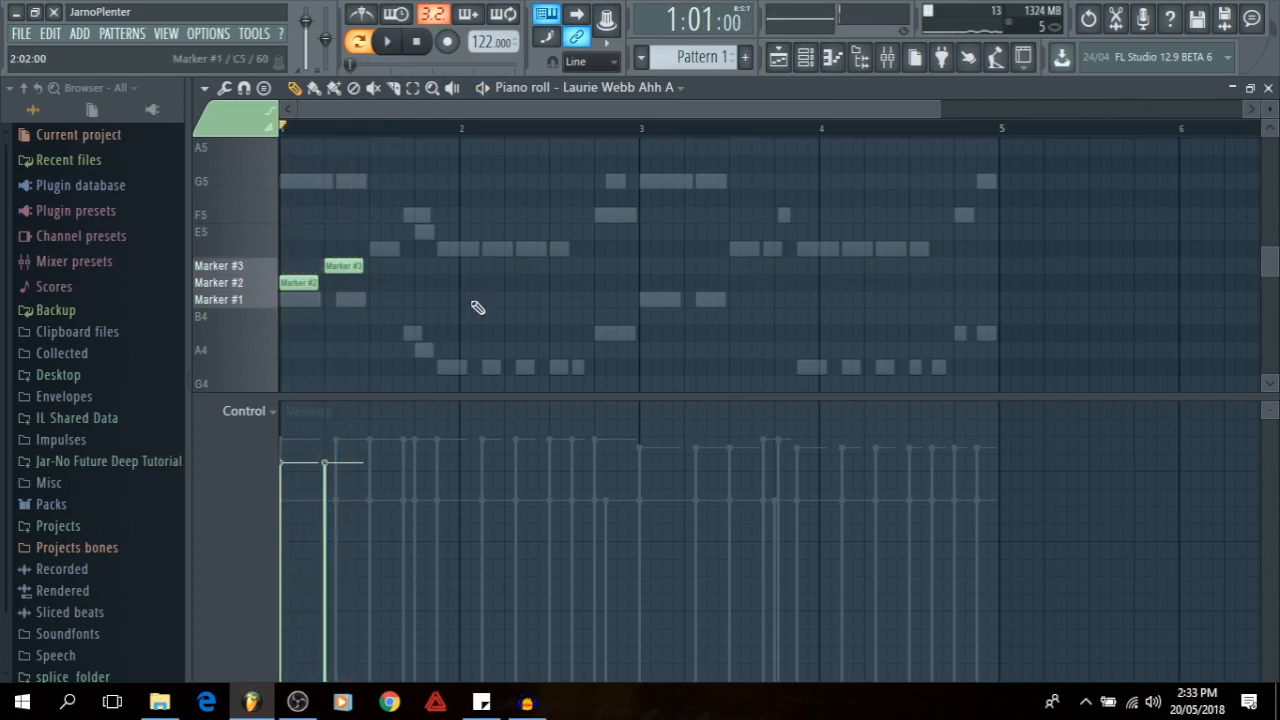
- Show note fine pitch in the control lane, build a pitched two-bar phrase from Marker #2 and Marker #3 notes, and play it
{"action": "left_click", "coordinate": [263, 414]}
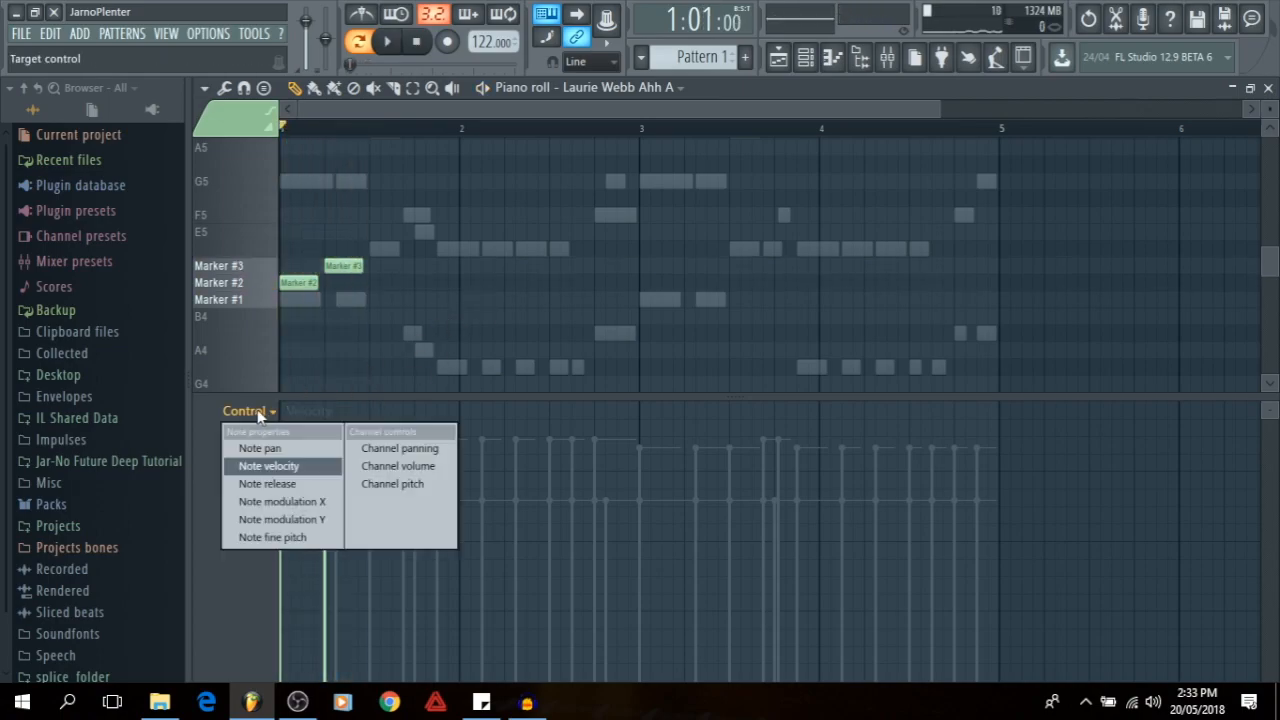
{"action": "left_click", "coordinate": [288, 540]}
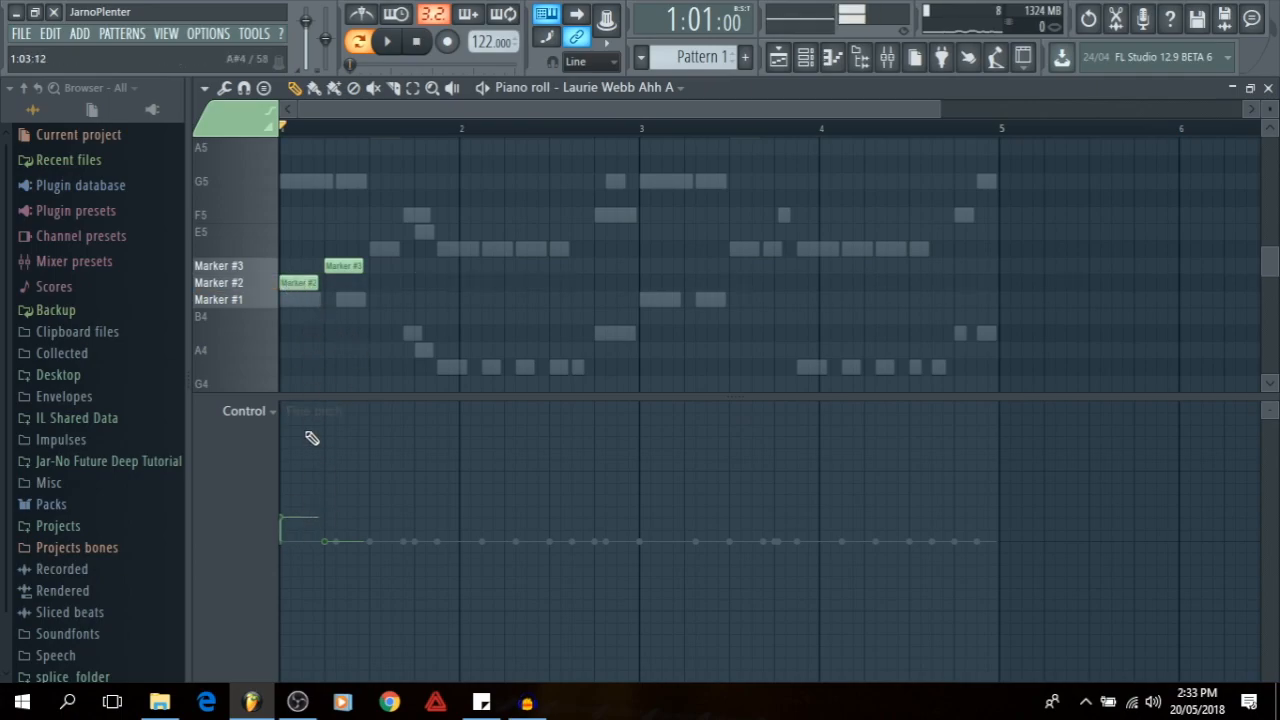
{"action": "left_click", "coordinate": [320, 496]}
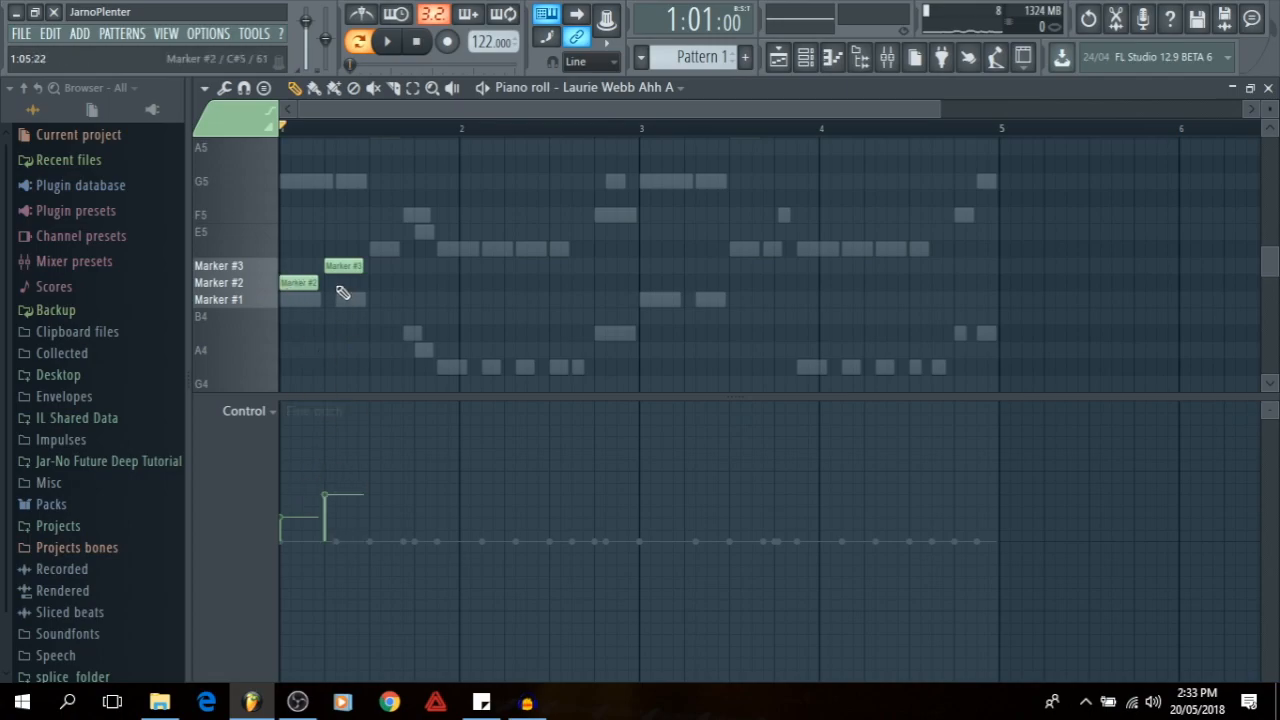
{"action": "key", "text": "ctrl+z"}
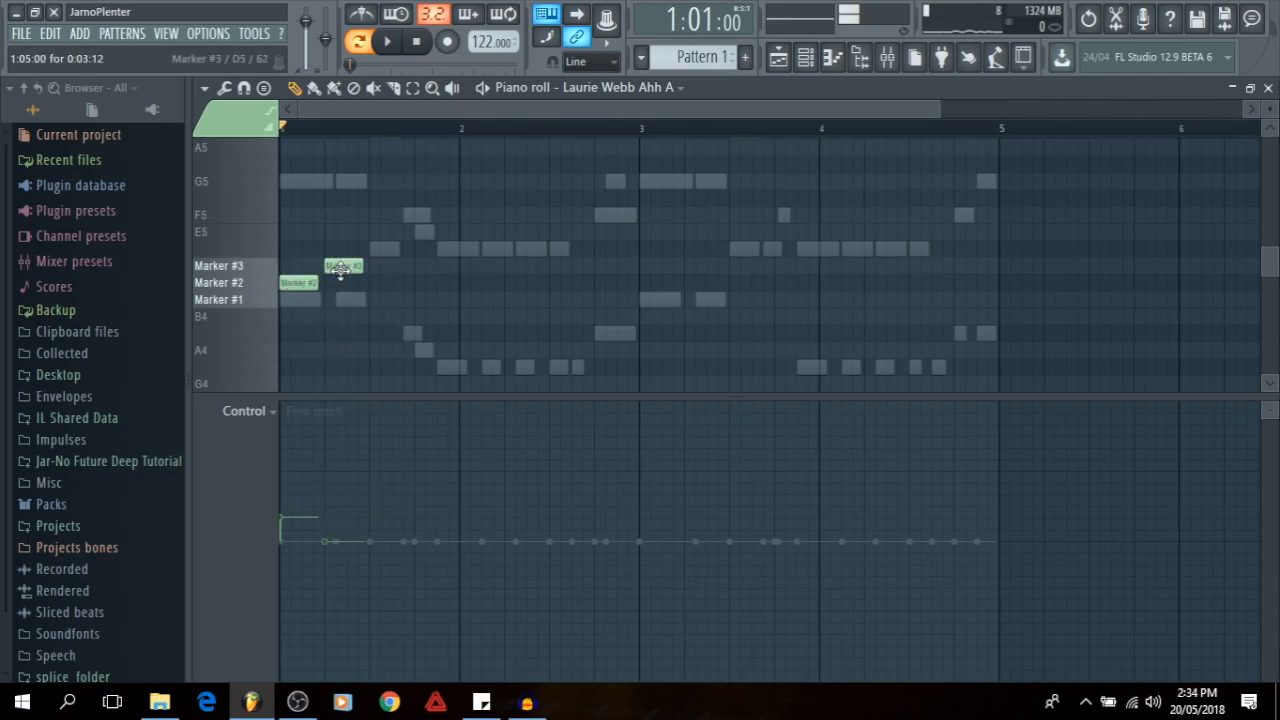
{"action": "left_click", "coordinate": [341, 488]}
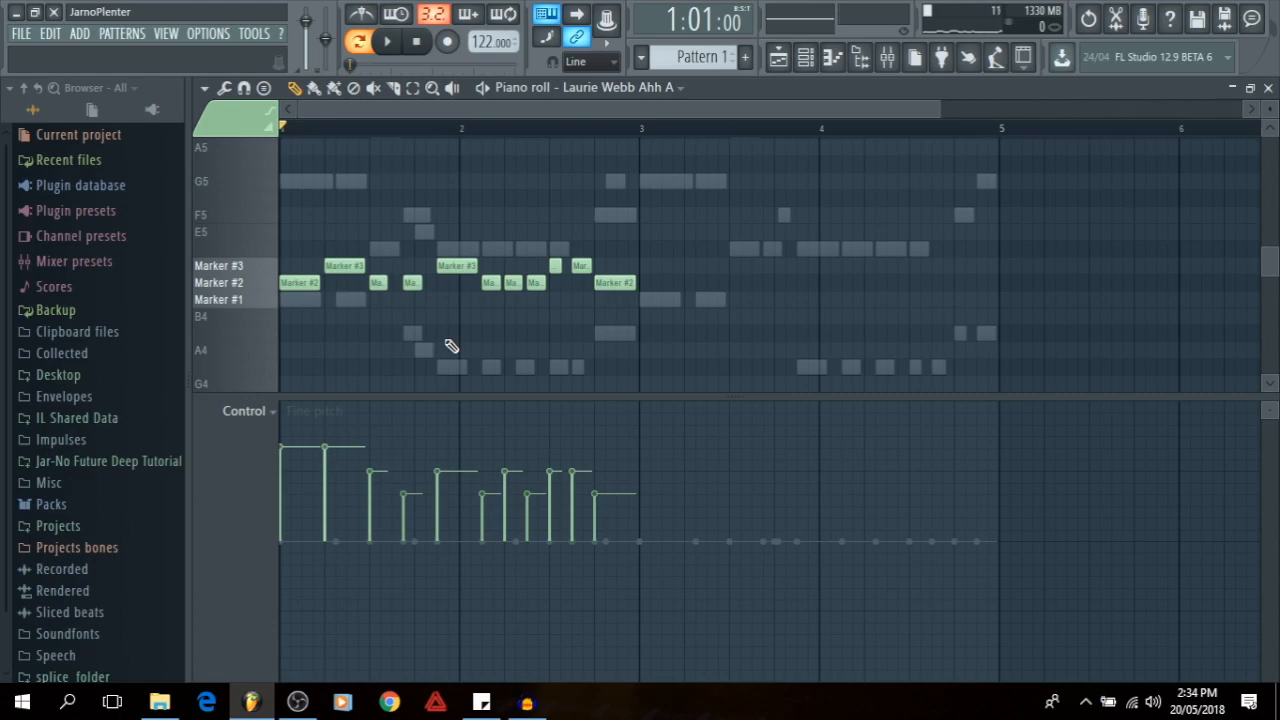
{"action": "key", "text": "space"}
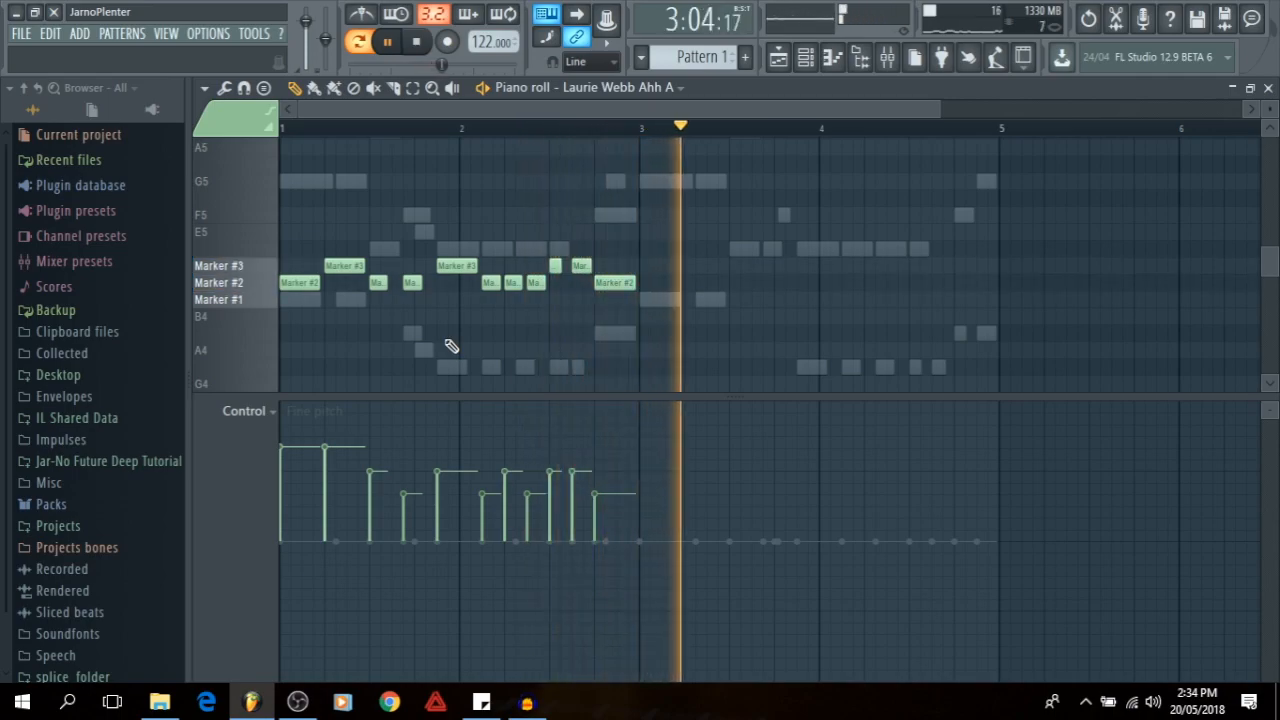
{"action": "key", "text": "space"}
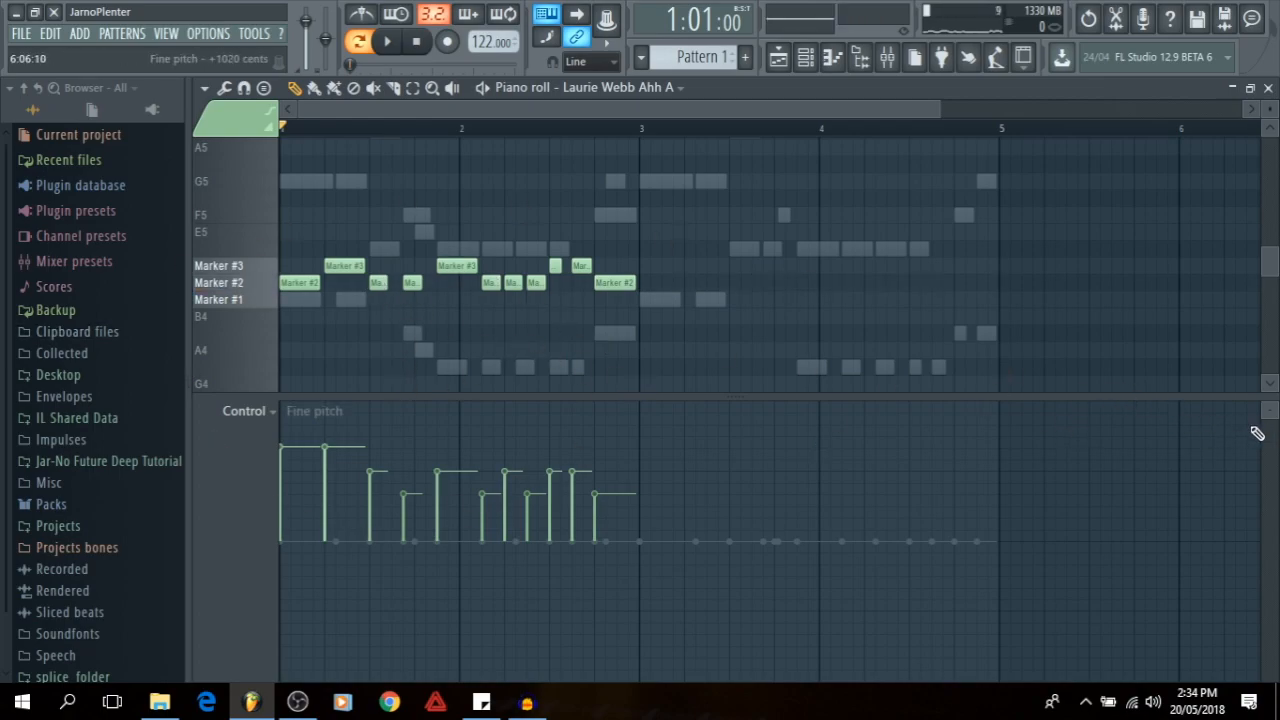
- Zoom the fine pitch lane, audition the vocal phrase and lower its third note's fine pitch to about +600 cents
{"action": "scroll", "coordinate": [1270, 404], "scroll_direction": "up", "scroll_amount": 2}
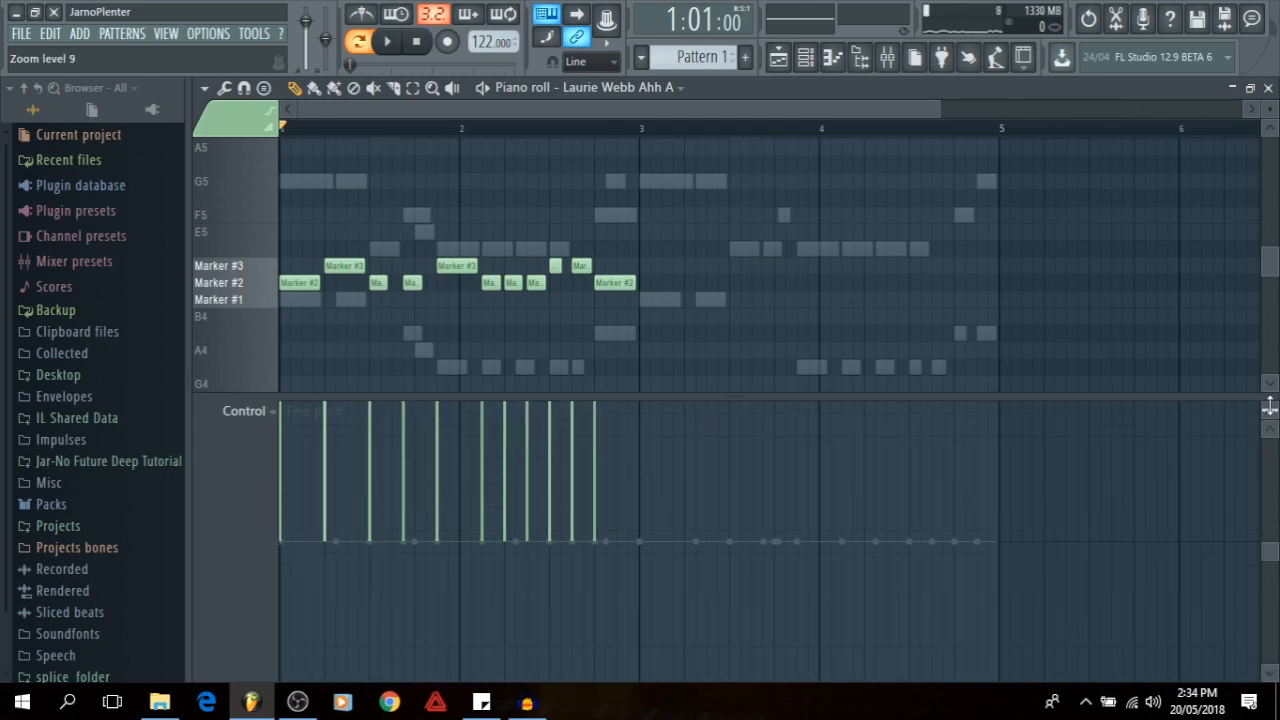
{"action": "scroll", "coordinate": [652, 527], "scroll_direction": "up", "scroll_amount": 4}
{"action": "scroll", "coordinate": [654, 527], "scroll_direction": "down", "scroll_amount": 5}
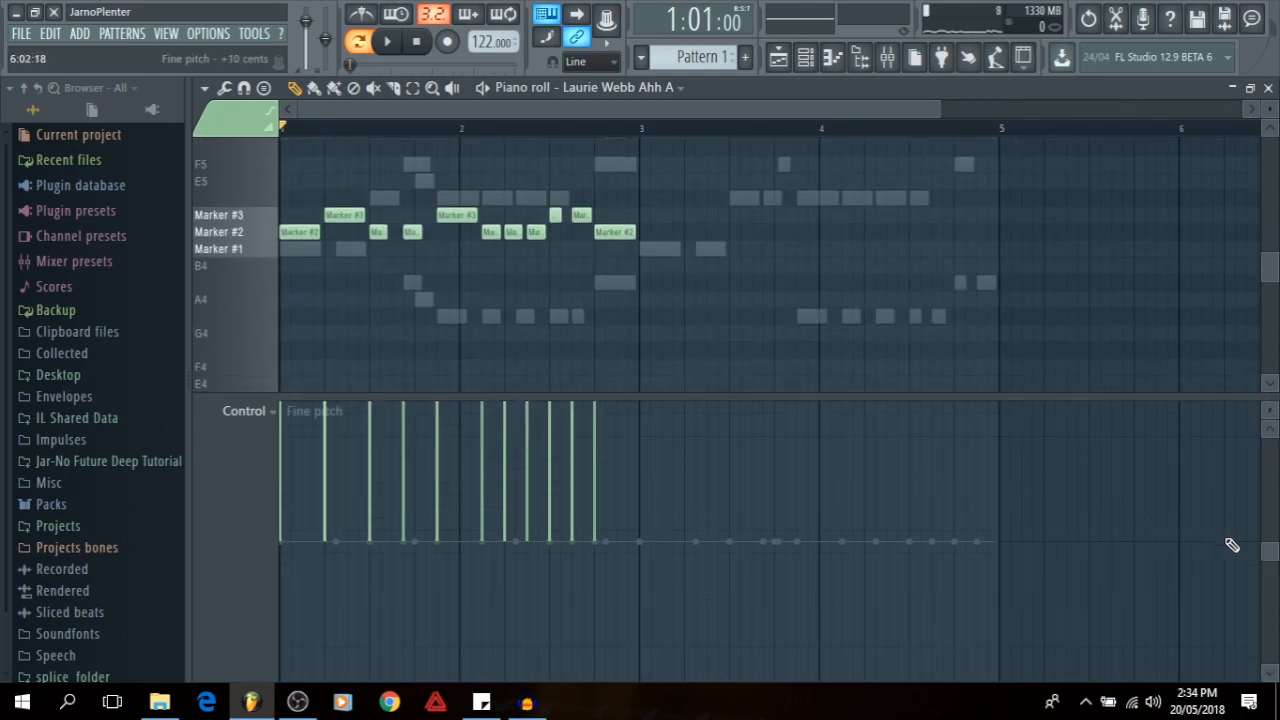
{"action": "left_click_drag", "start_coordinate": [1273, 563], "coordinate": [1262, 512]}
{"action": "key", "text": "space"}
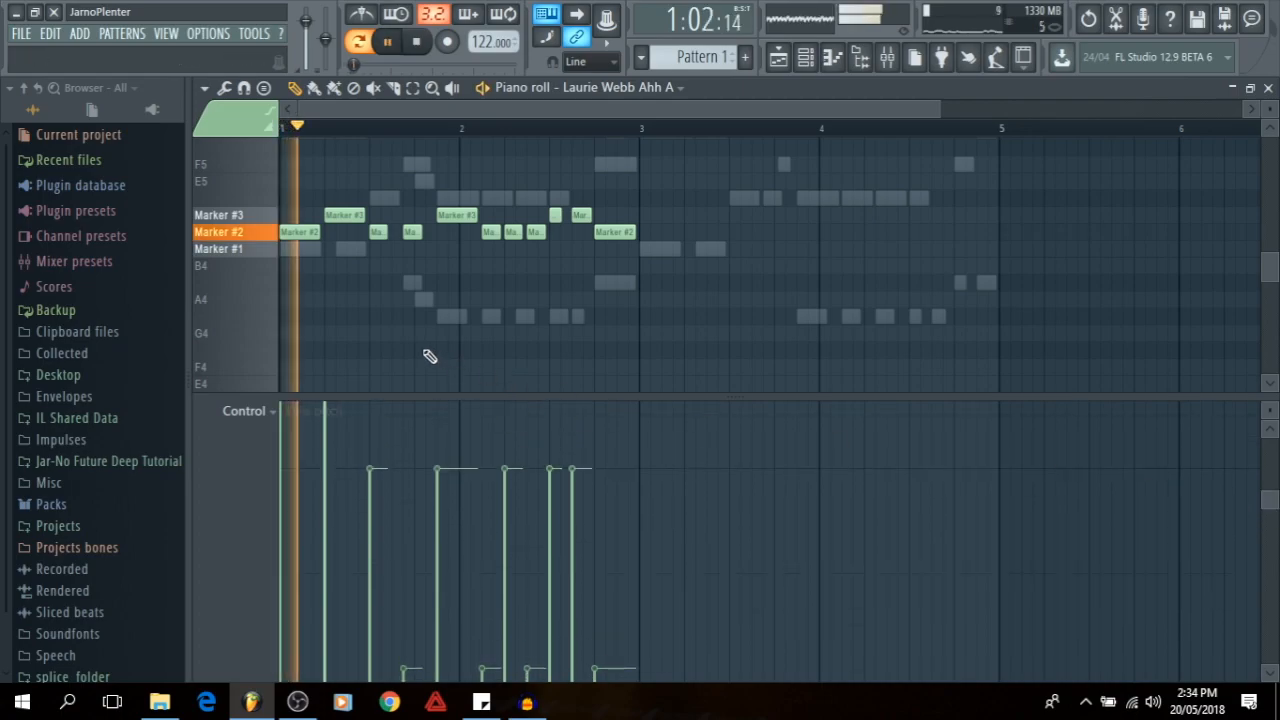
{"action": "key", "text": "space"}
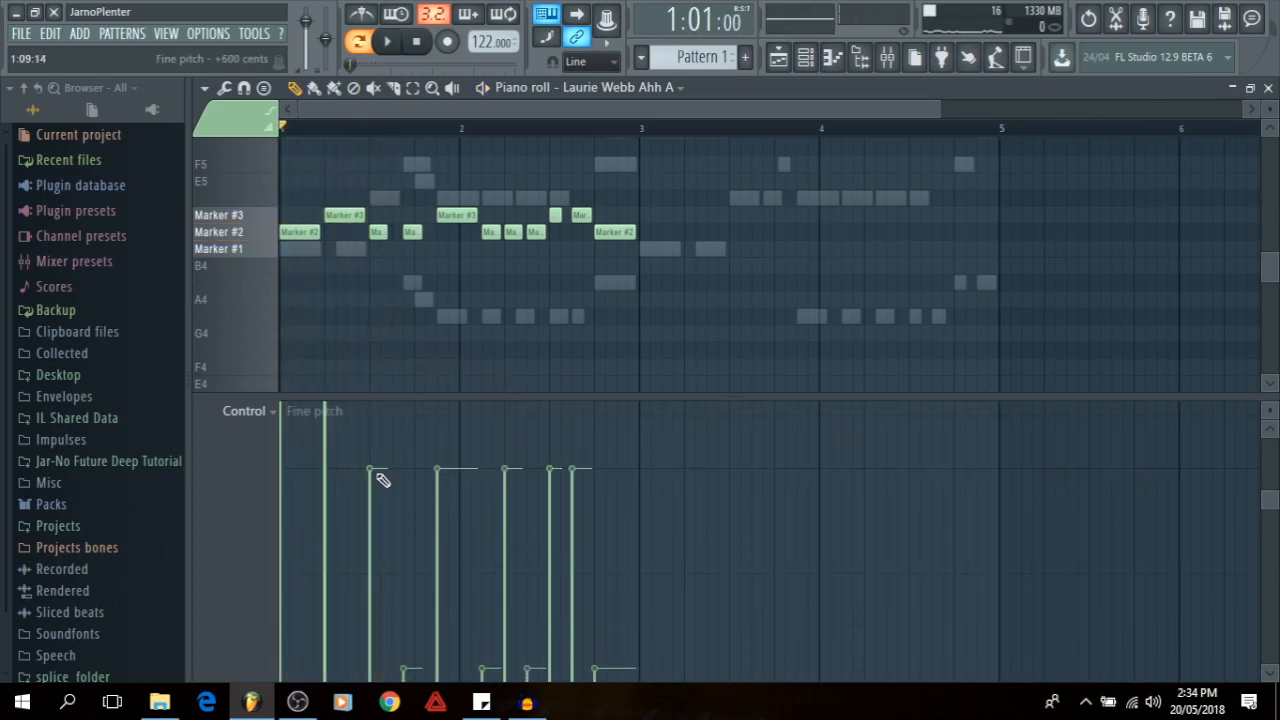
{"action": "key", "text": "space"}
{"action": "key", "text": "space"}
{"action": "scroll", "coordinate": [408, 612], "scroll_direction": "down", "scroll_amount": 3}
{"action": "key", "text": "space"}
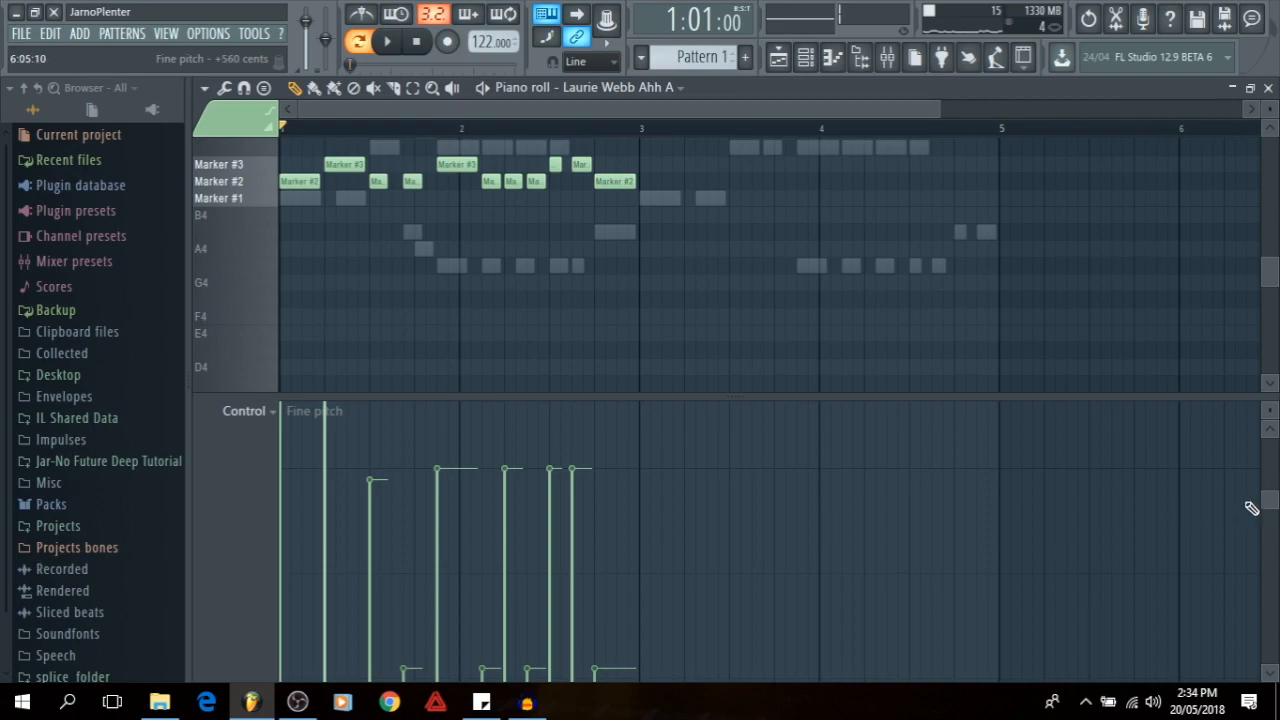
- Set the four lowest-pitched vocal notes to about +400 cents fine pitch, audition the phrase and save the project
{"action": "left_click_drag", "start_coordinate": [1265, 505], "coordinate": [1268, 512]}
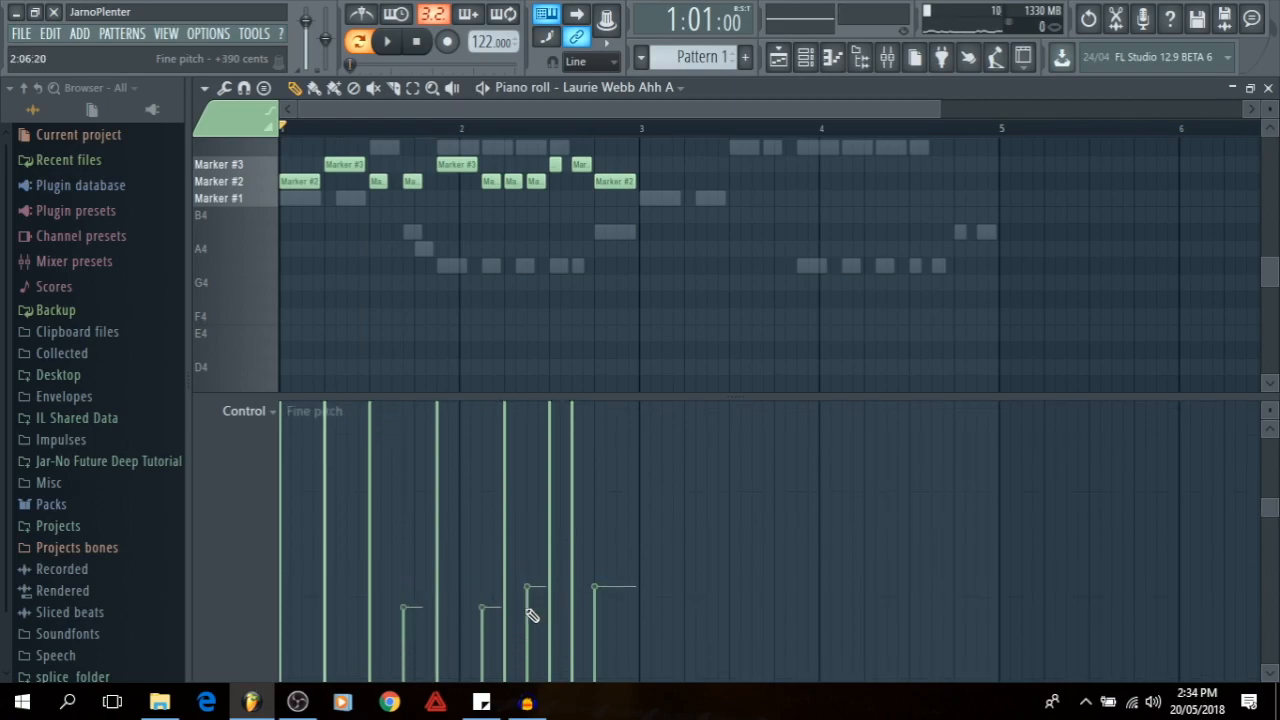
{"action": "key", "text": "space"}
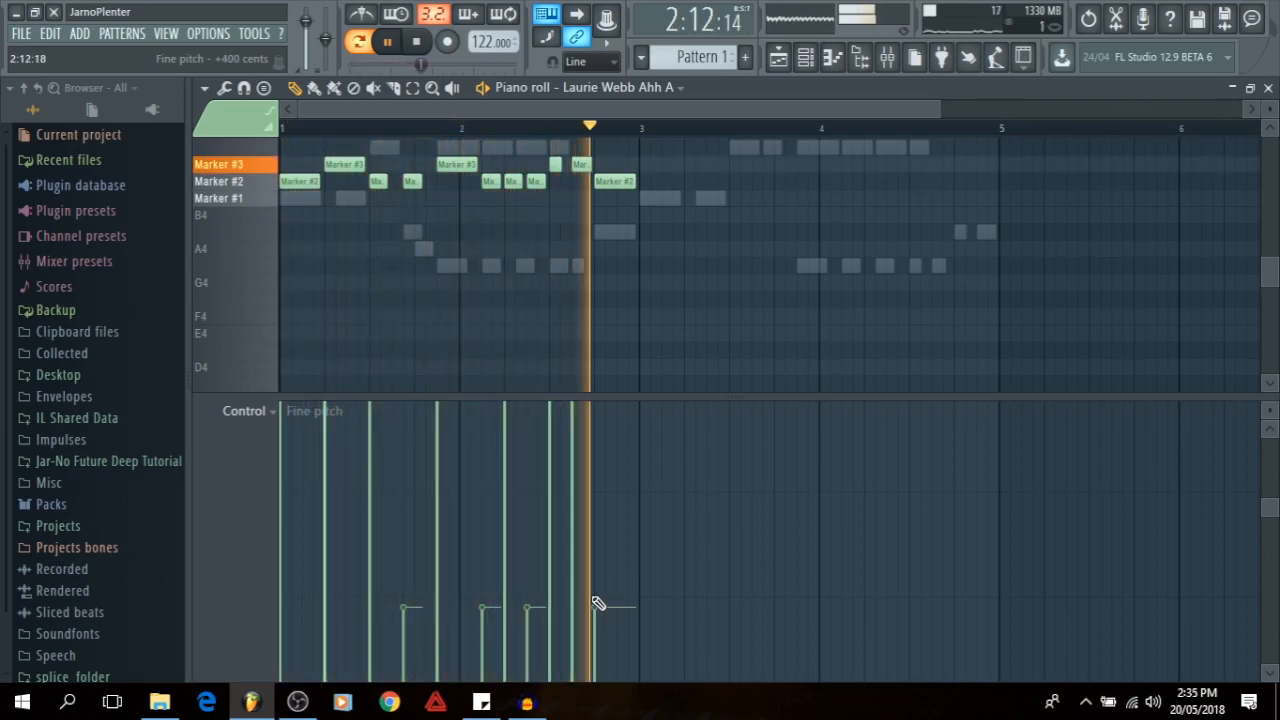
{"action": "key", "text": "space"}
{"action": "scroll", "coordinate": [806, 297], "scroll_direction": "up", "scroll_amount": 3}
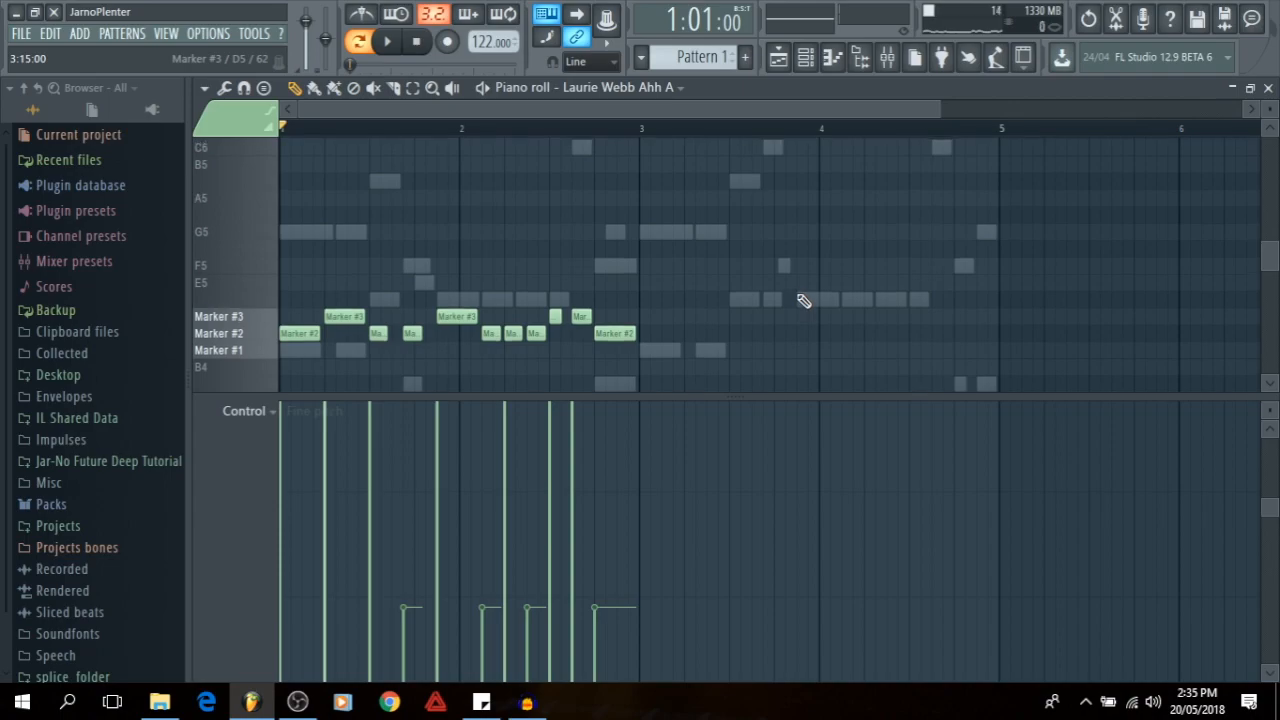
{"action": "left_click_drag", "start_coordinate": [1270, 410], "coordinate": [1270, 470]}
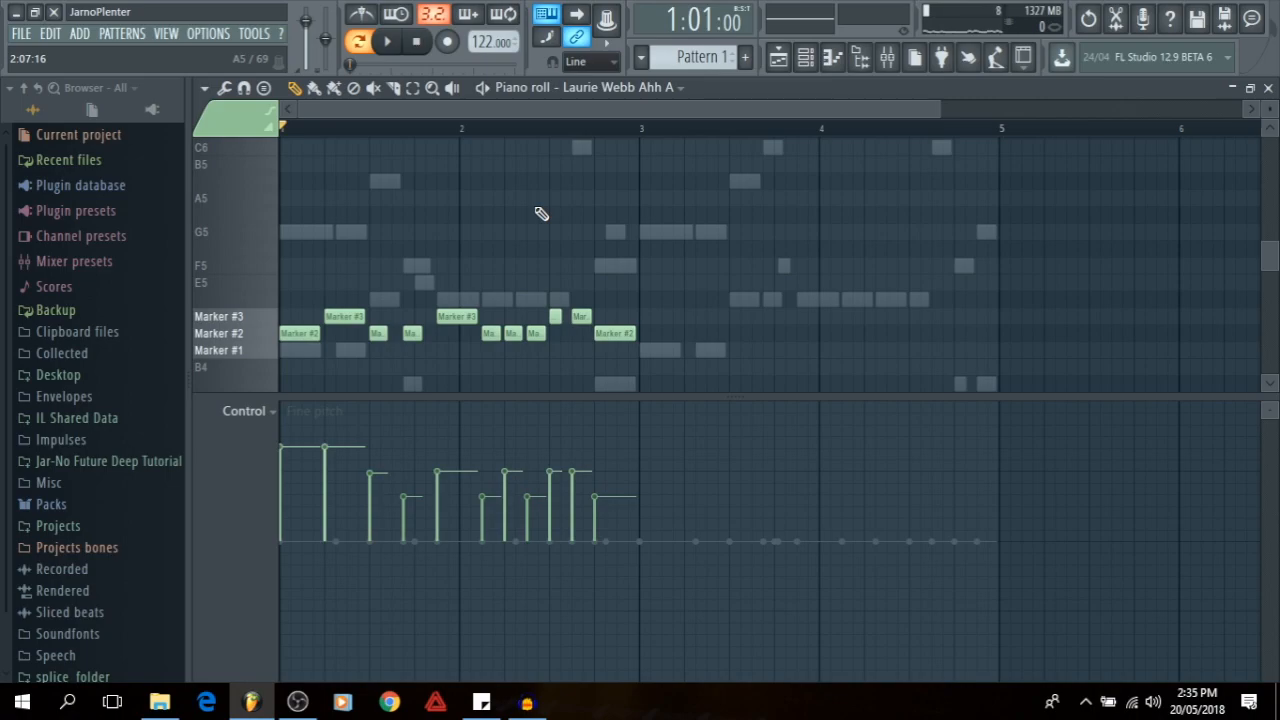
{"action": "key", "text": "ctrl+s"}
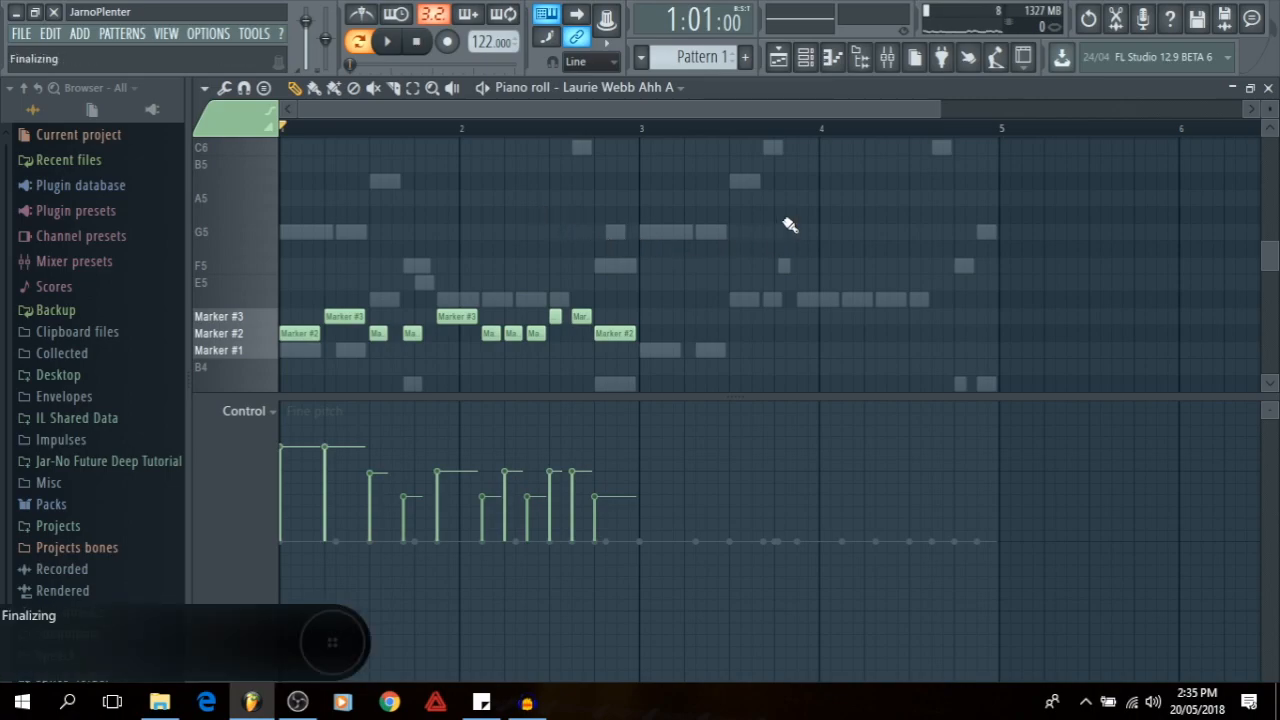
- Leave the piano roll, solo the vocal's mixer track 16 and play the pattern to hear it alone
{"action": "key", "text": "Escape"}
{"action": "key", "text": "Escape"}
{"action": "left_click", "coordinate": [886, 60]}
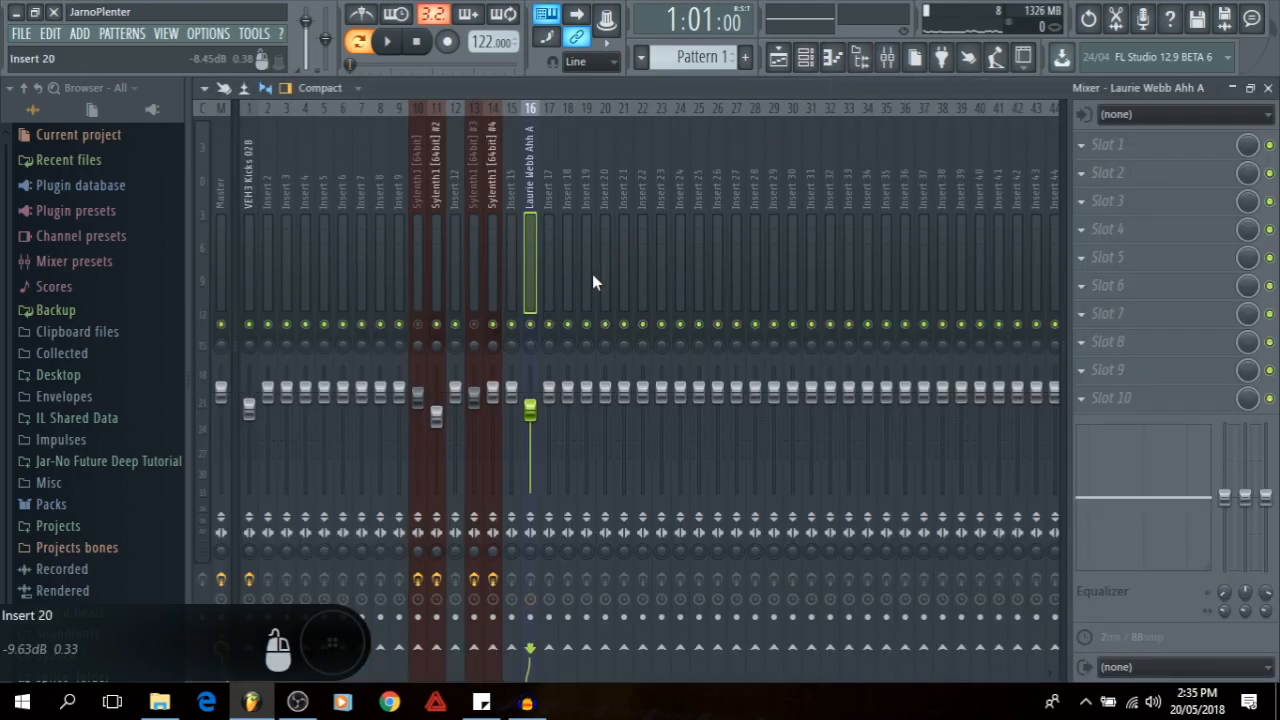
{"action": "right_click", "coordinate": [532, 324]}
{"action": "key", "text": "space"}
{"action": "key", "text": "space"}
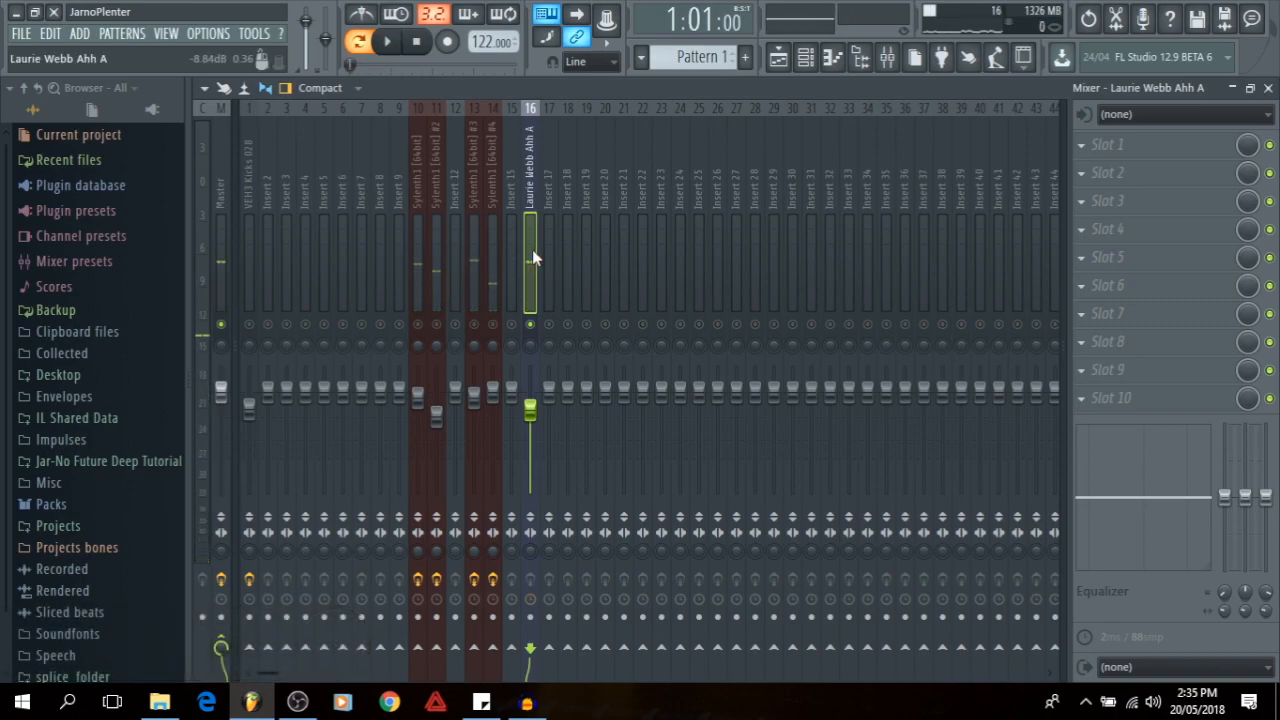
- Insert Fruity Parametric EQ 2 in the vocal track's first effect slot and make band 1 a high-pass just under 200 Hz
{"action": "left_click", "coordinate": [1080, 148]}
{"action": "left_click", "coordinate": [938, 115]}
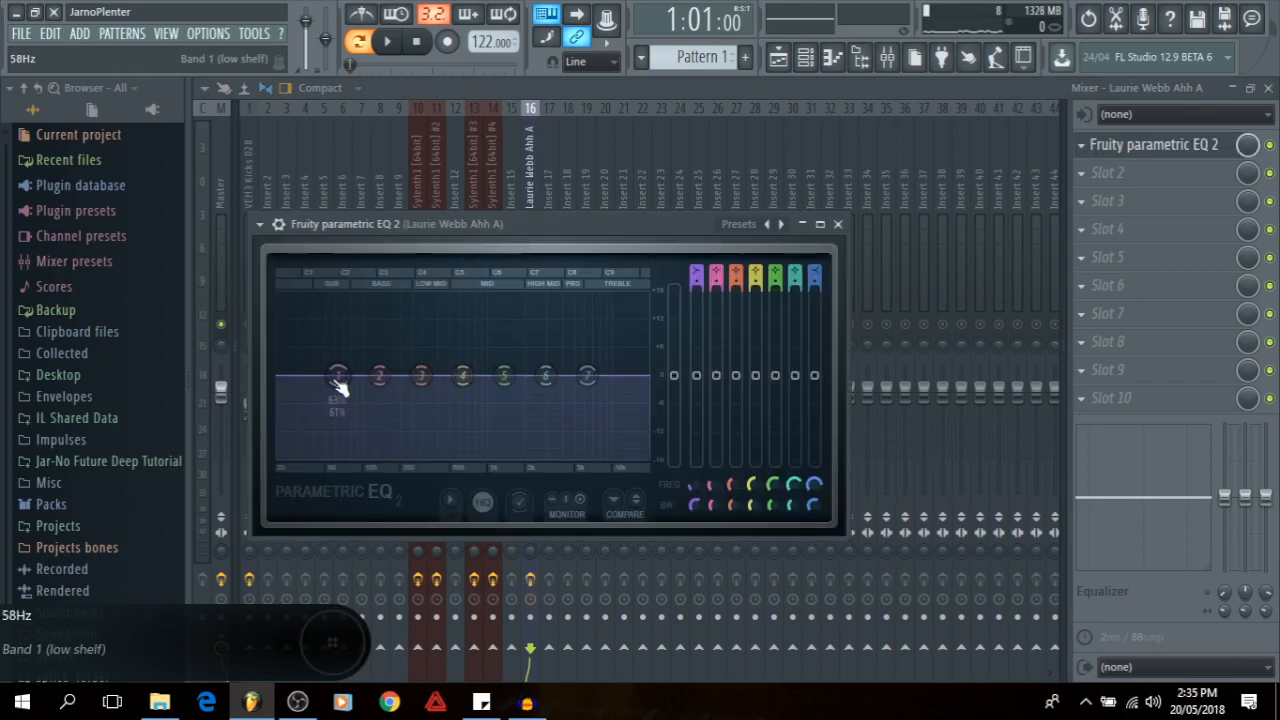
{"action": "right_click", "coordinate": [335, 381]}
{"action": "mouse_move", "coordinate": [380, 447]}
{"action": "left_click", "coordinate": [425, 446]}
{"action": "right_click", "coordinate": [345, 383]}
{"action": "mouse_move", "coordinate": [385, 425]}
{"action": "left_click", "coordinate": [437, 478]}
{"action": "key", "text": "space"}
{"action": "left_click_drag", "start_coordinate": [338, 377], "coordinate": [350, 409]}
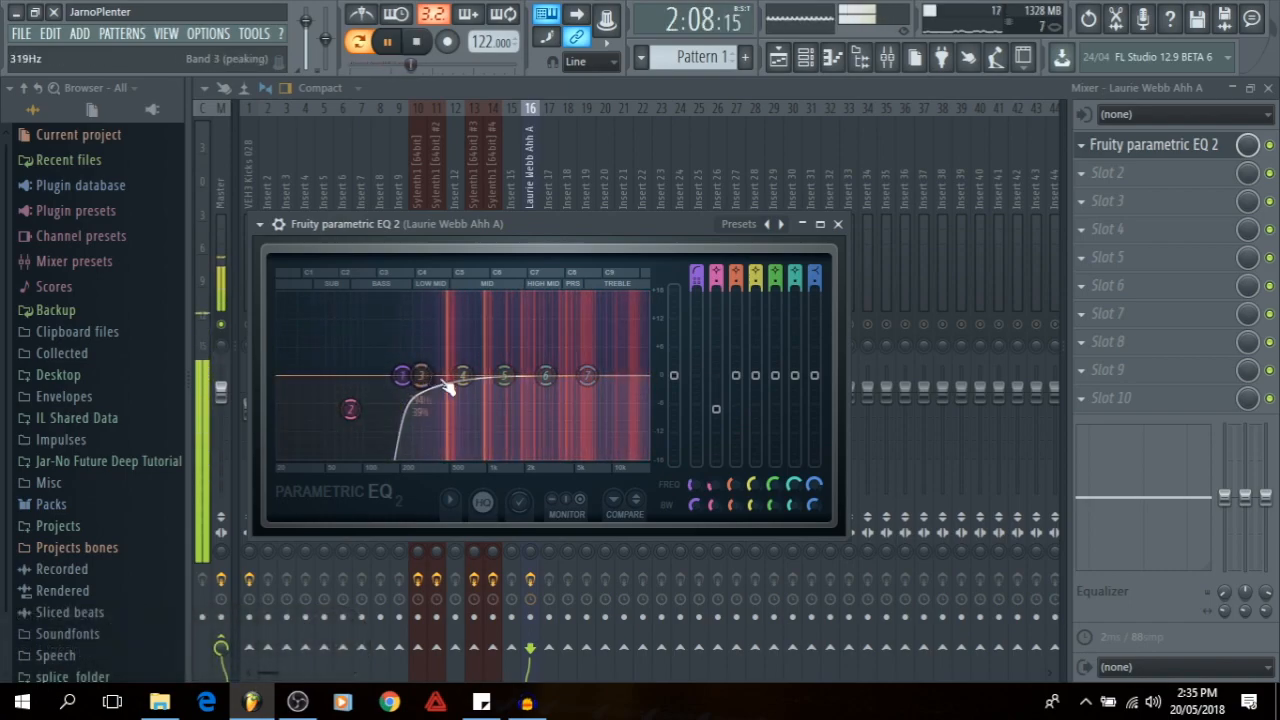
- Turn EQ band 7 into a low-pass filter and move it to the very top of the treble range
{"action": "right_click", "coordinate": [587, 375]}
{"action": "mouse_move", "coordinate": [614, 443]}
{"action": "left_click", "coordinate": [683, 455]}
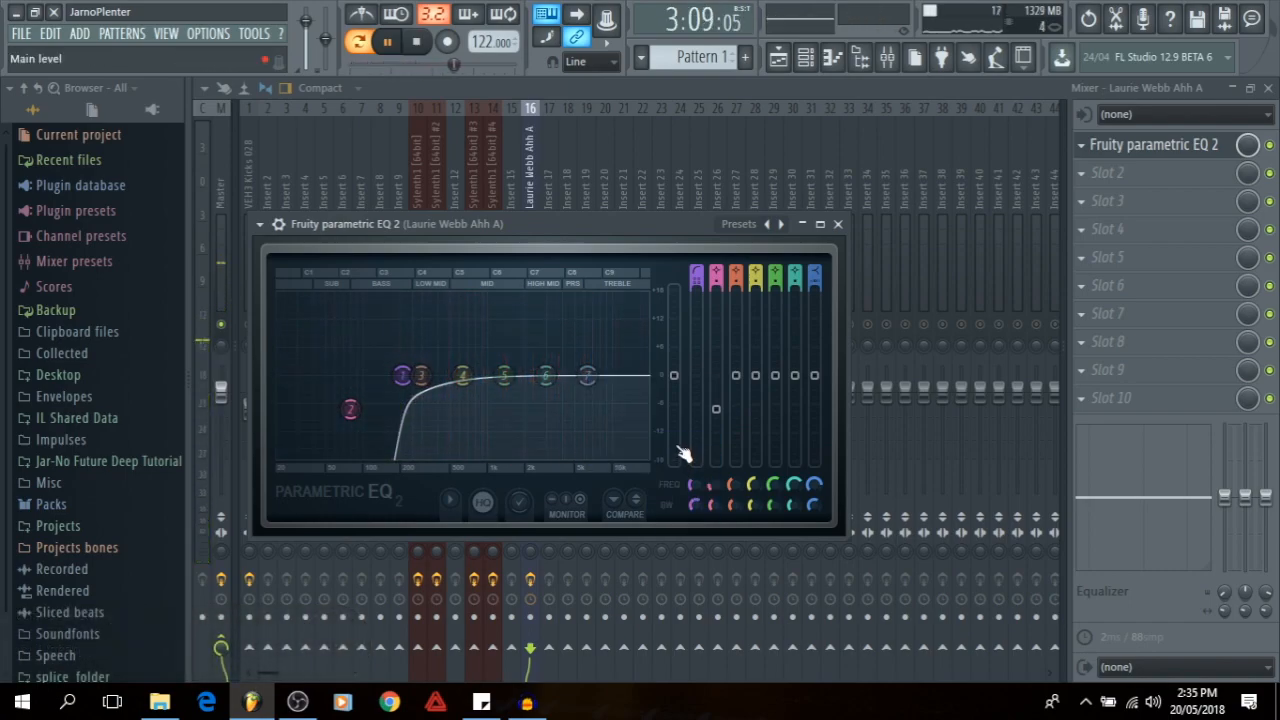
{"action": "right_click", "coordinate": [591, 378]}
{"action": "left_click", "coordinate": [688, 445]}
{"action": "left_click_drag", "start_coordinate": [595, 381], "coordinate": [646, 457]}
- Slightly boost EQ bands 4, 5 and 6, lower the main level to -2.4 dB, and close the EQ and mixer
{"action": "left_click_drag", "start_coordinate": [546, 375], "coordinate": [633, 364]}
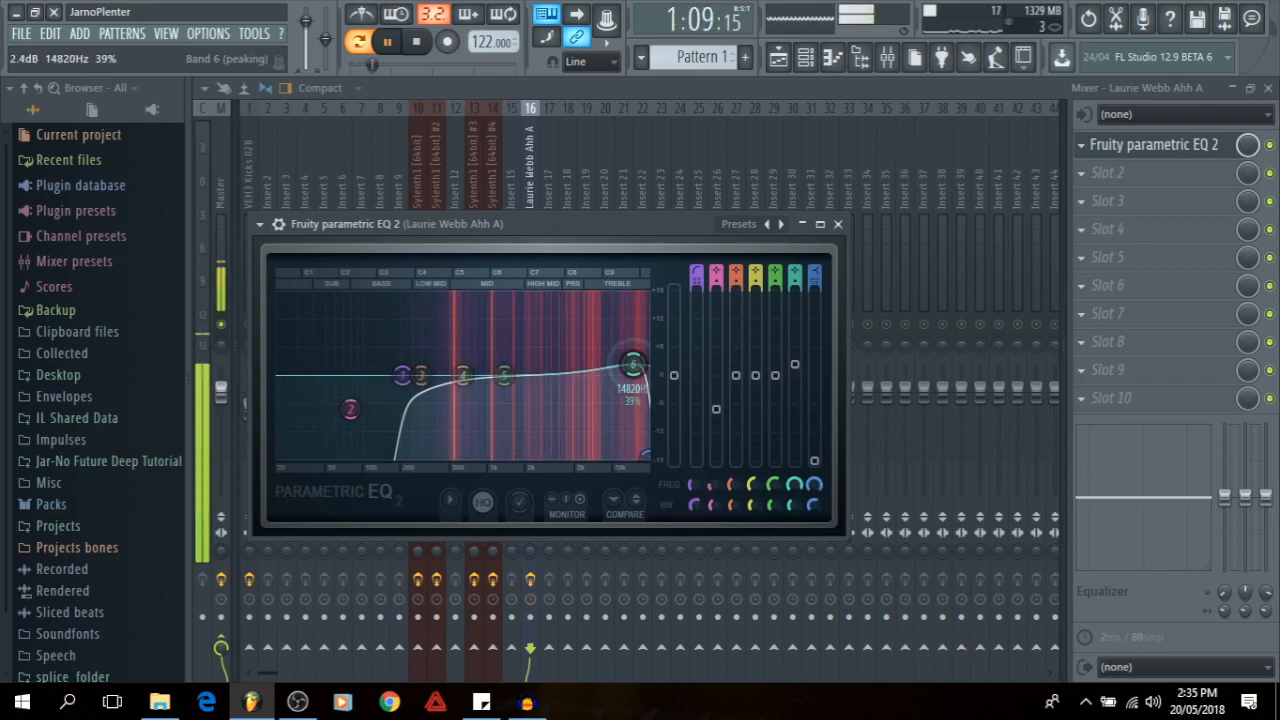
{"action": "left_click_drag", "start_coordinate": [504, 375], "coordinate": [559, 363]}
{"action": "left_click_drag", "start_coordinate": [463, 375], "coordinate": [564, 373]}
{"action": "key", "text": "space"}
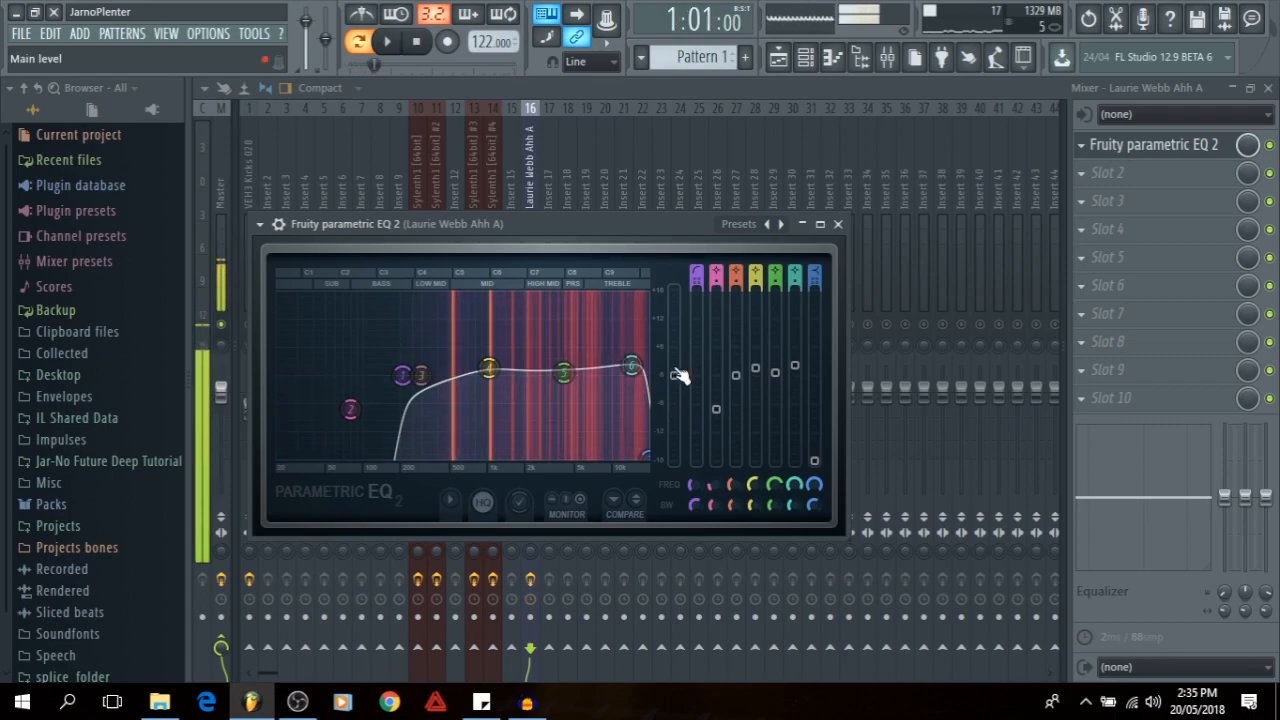
{"action": "left_click_drag", "start_coordinate": [677, 375], "coordinate": [677, 387]}
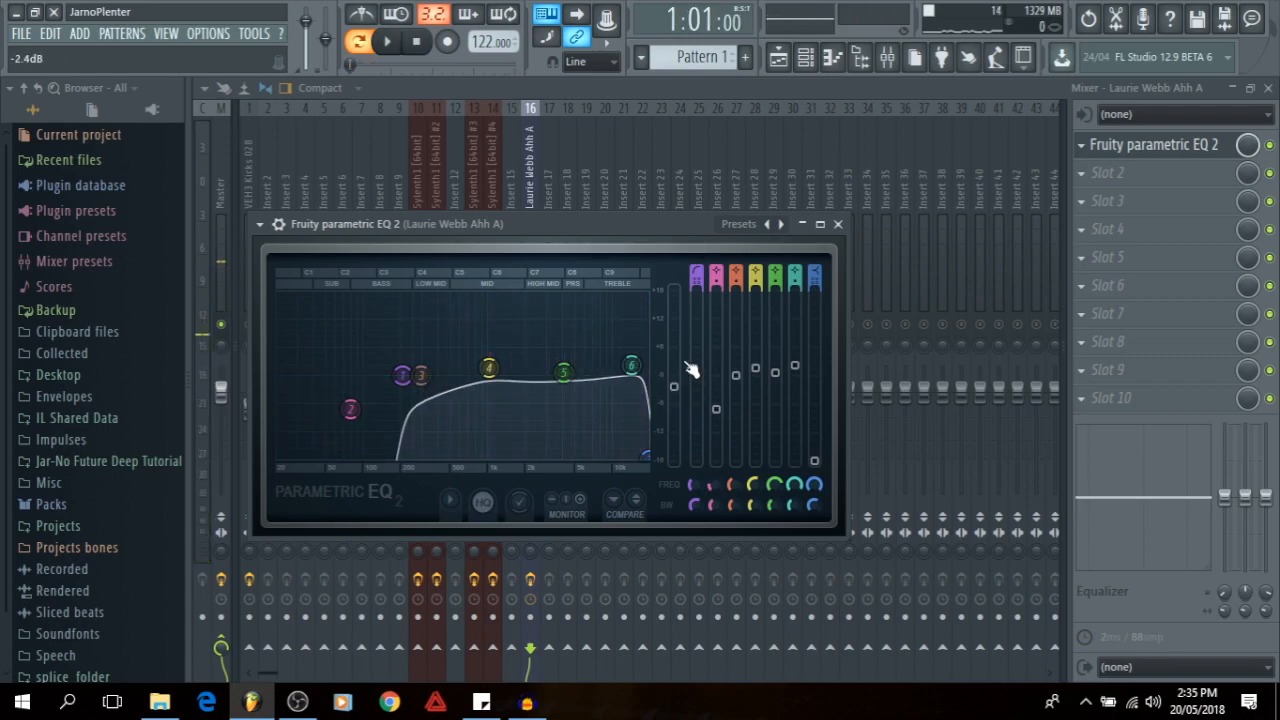
{"action": "left_click", "coordinate": [838, 224]}
{"action": "left_click", "coordinate": [1267, 88]}
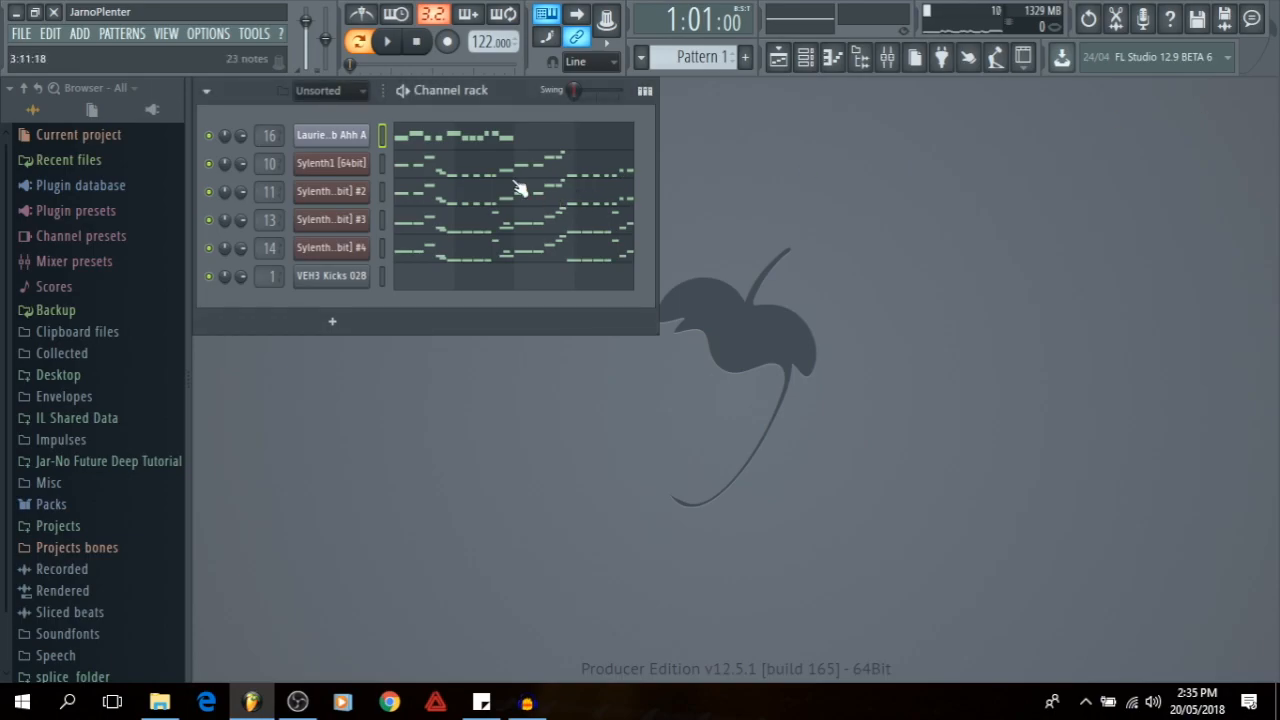
- Duplicate the vocal channel's two-bar note phrase into bars 3 and 4, then close the piano roll
{"action": "left_click", "coordinate": [490, 148]}
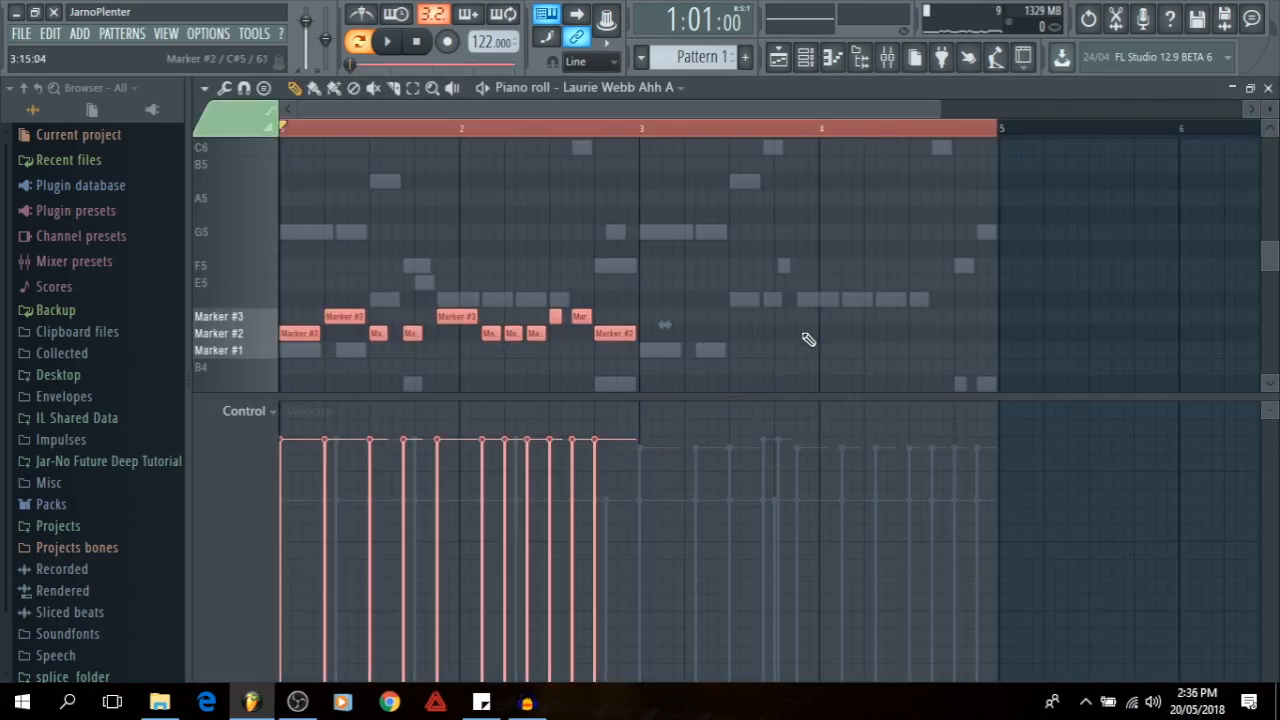
{"action": "mouse_move", "coordinate": [790, 273]}
{"action": "left_mouse_down"}
{"action": "mouse_move", "coordinate": [566, 286]}
{"action": "mouse_move", "coordinate": [540, 301]}
{"action": "left_mouse_up"}
{"action": "key", "text": "ctrl+b"}
{"action": "left_click_drag", "start_coordinate": [437, 308], "coordinate": [467, 278]}
{"action": "left_click", "coordinate": [614, 218], "text": "ctrl"}
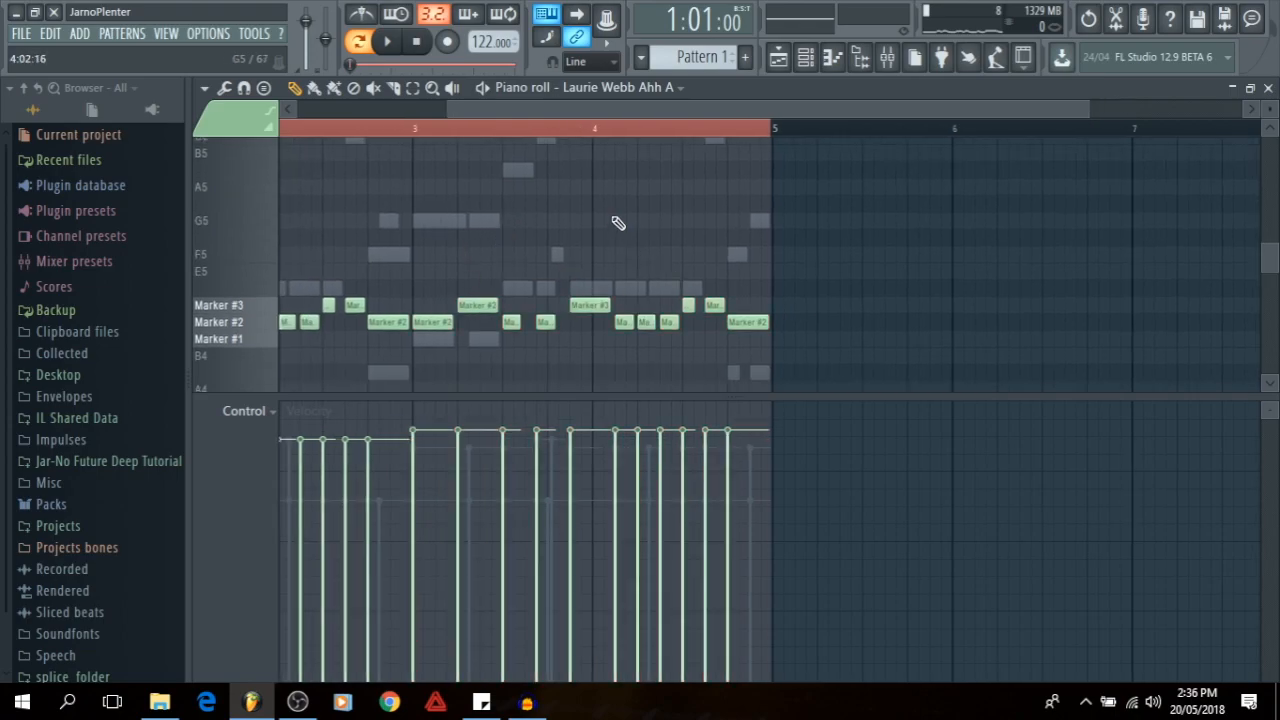
{"action": "key", "text": "Escape"}
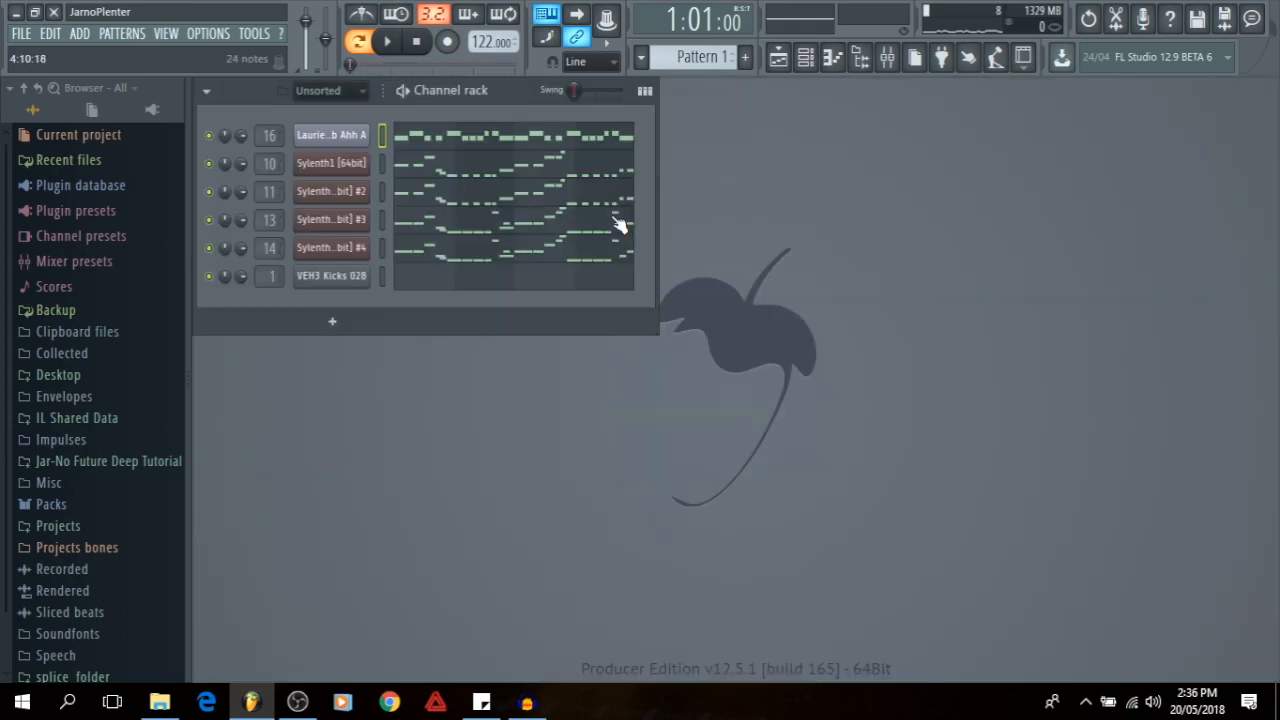
- Load Fruity Delay 3 into the second effect slot of the vocal's mixer track
{"action": "left_click", "coordinate": [805, 58]}
{"action": "left_click", "coordinate": [912, 58]}
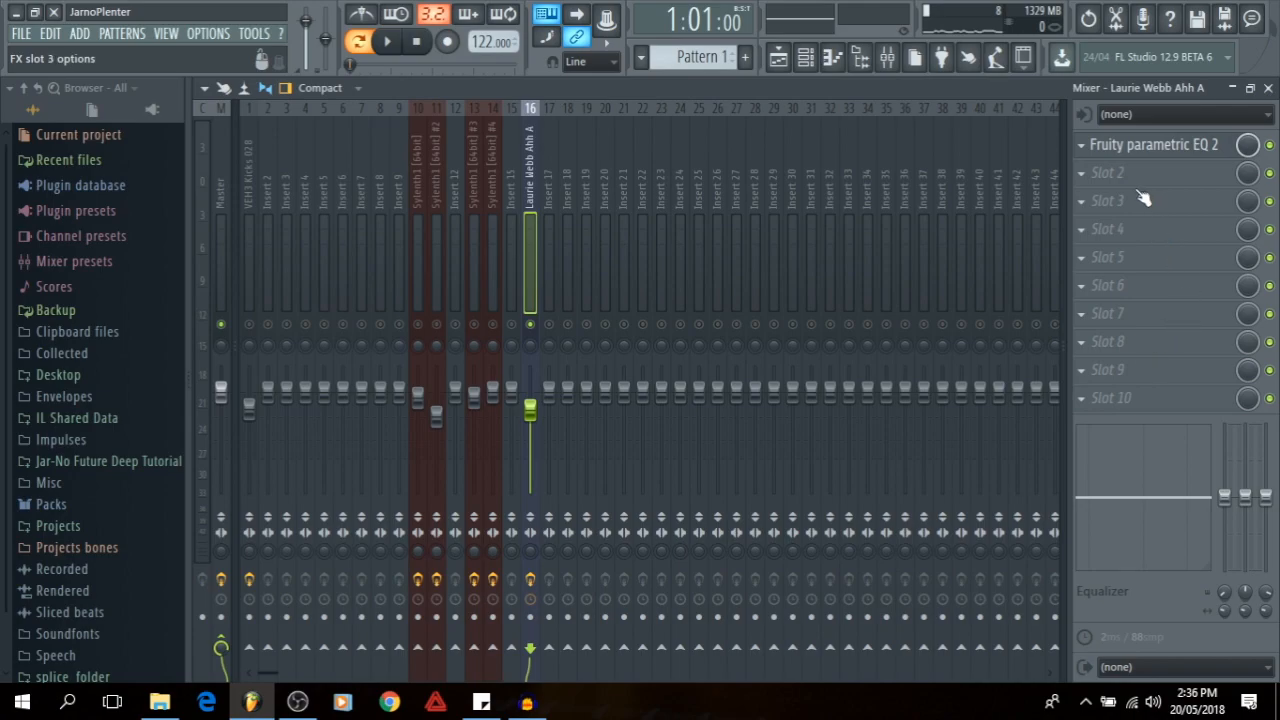
{"action": "left_click", "coordinate": [1090, 176]}
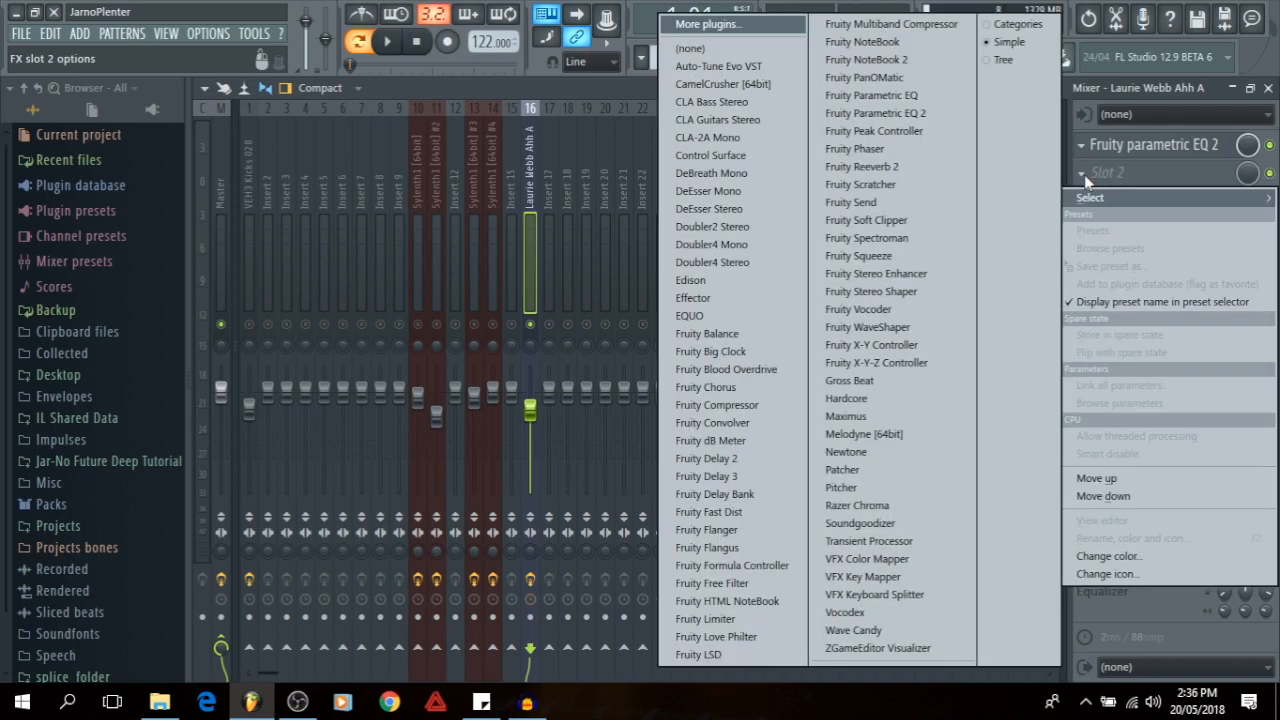
{"action": "left_click", "coordinate": [733, 469]}
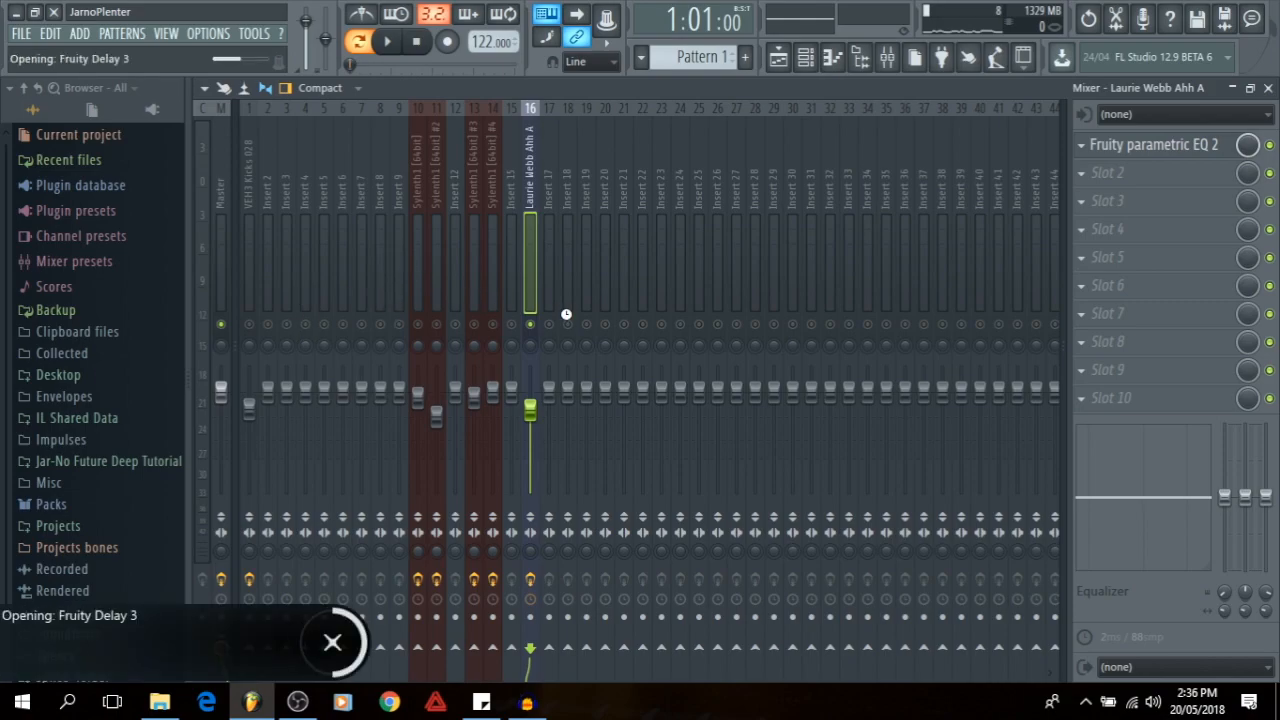
- Configure the vocal delay with a low input wet amount, the Ping pong delay model and a reduced feedback level
{"action": "mouse_move", "coordinate": [575, 251]}
{"action": "left_mouse_down"}
{"action": "mouse_move", "coordinate": [609, 201]}
{"action": "mouse_move", "coordinate": [622, 231]}
{"action": "mouse_move", "coordinate": [588, 273]}
{"action": "left_mouse_up"}
{"action": "left_click_drag", "start_coordinate": [317, 325], "coordinate": [317, 425]}
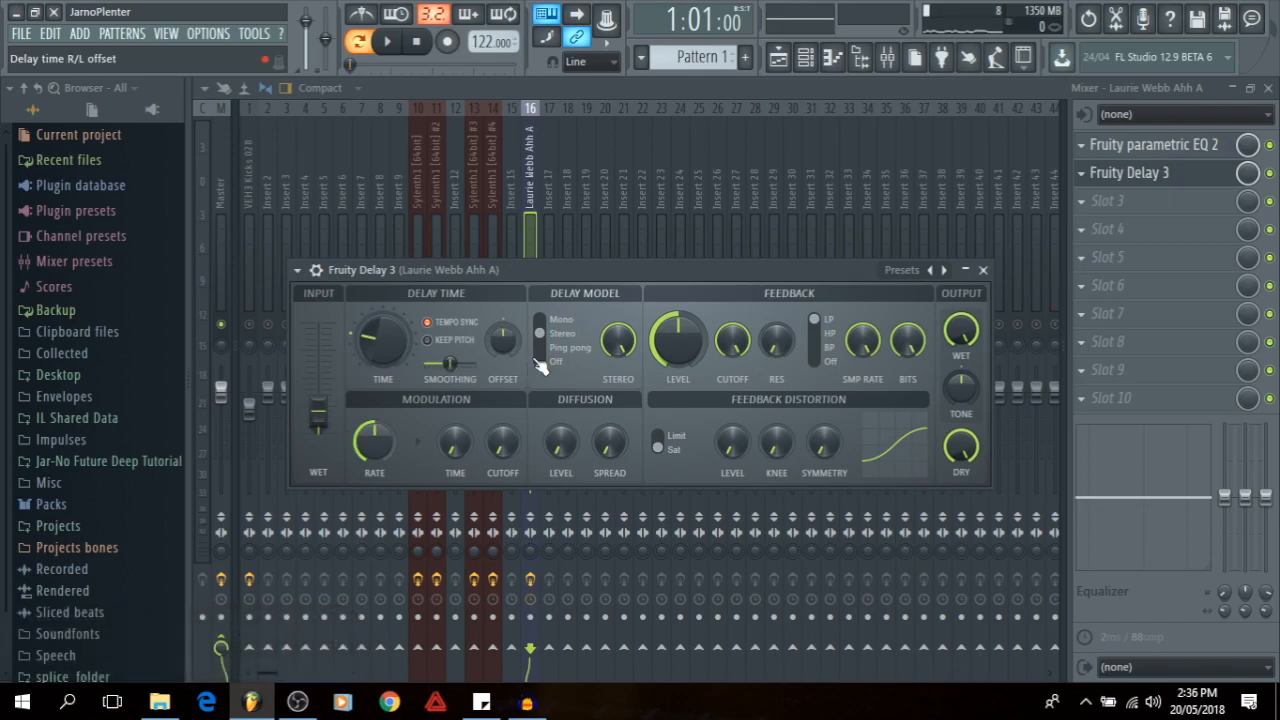
{"action": "left_click", "coordinate": [563, 348]}
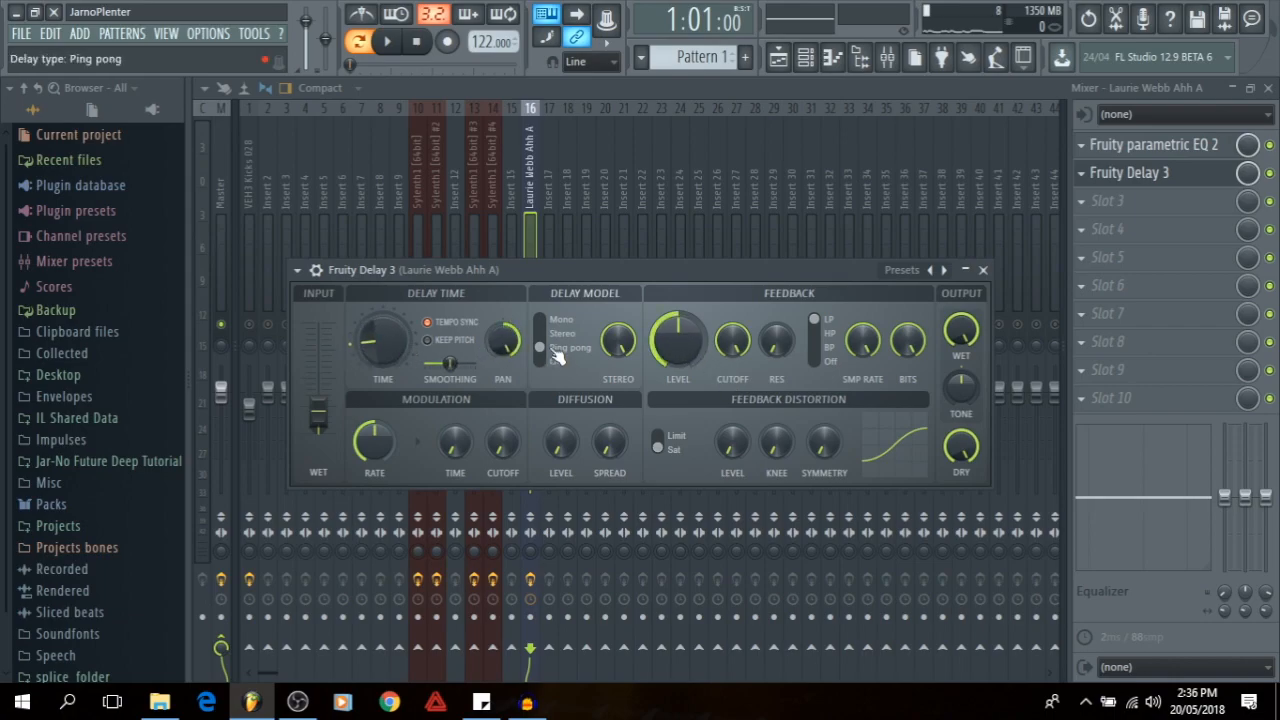
{"action": "left_click_drag", "start_coordinate": [678, 340], "coordinate": [678, 365]}
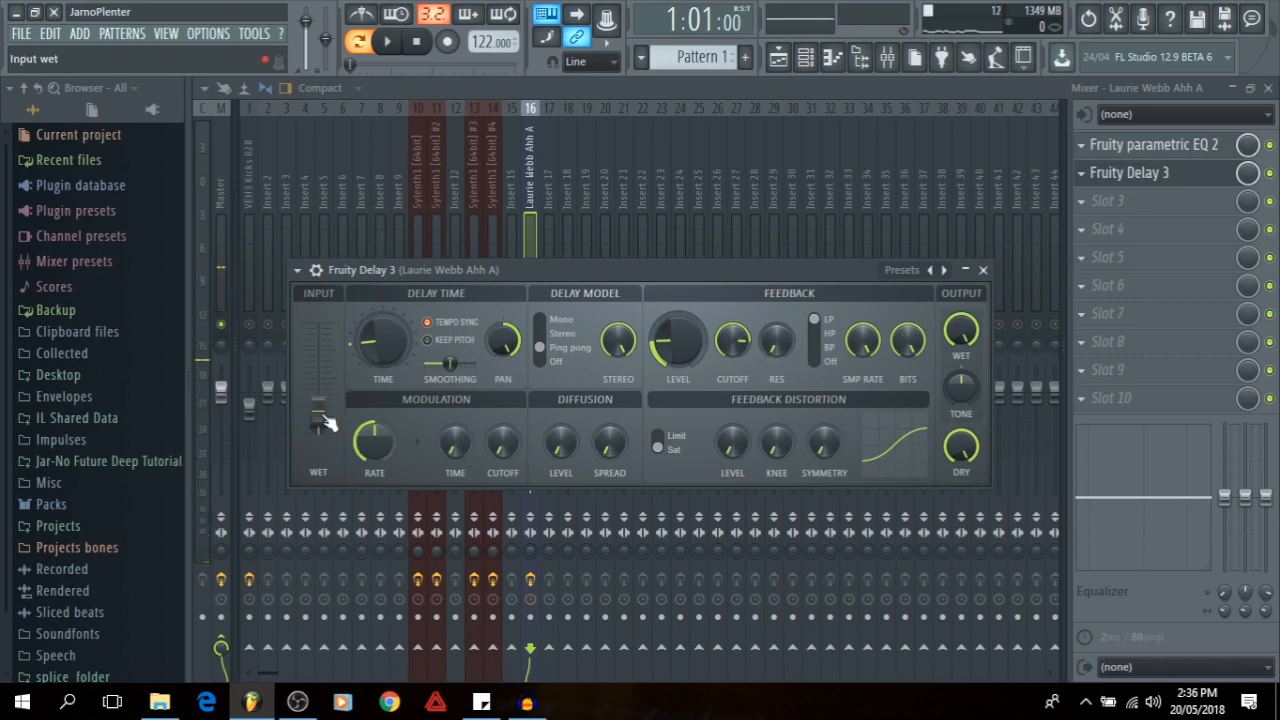
- Lower the vocal delay's input wet level further and reduce its feedback cutoff while checking playback, and close Fruity Delay 3
{"action": "key", "text": "space"}
{"action": "key", "text": "space"}
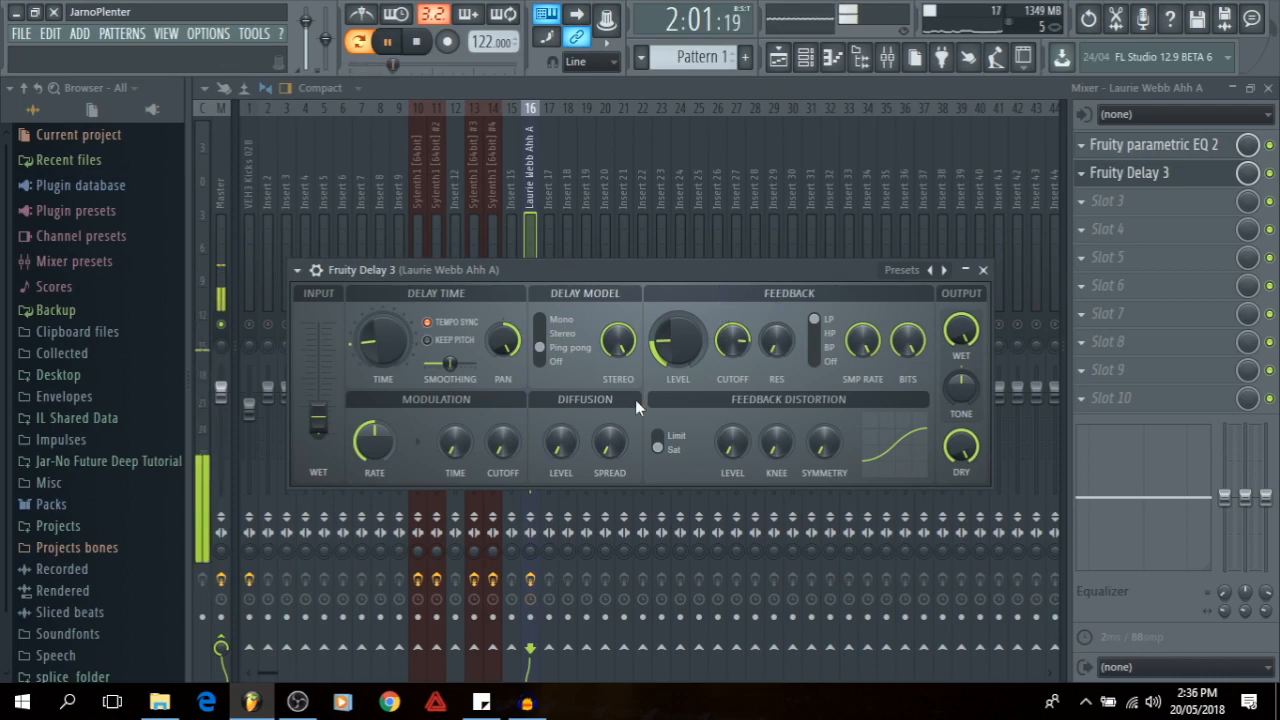
{"action": "left_click_drag", "start_coordinate": [318, 418], "coordinate": [318, 427]}
{"action": "key", "text": "space"}
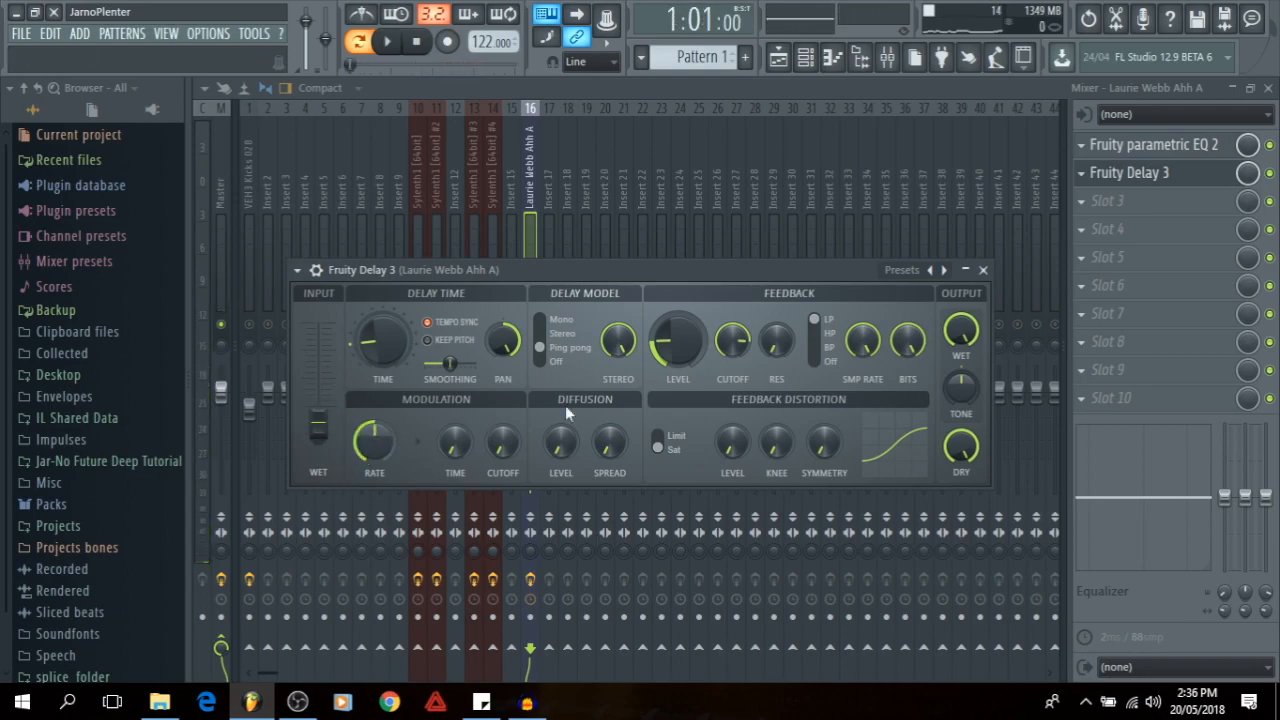
{"action": "key", "text": "space"}
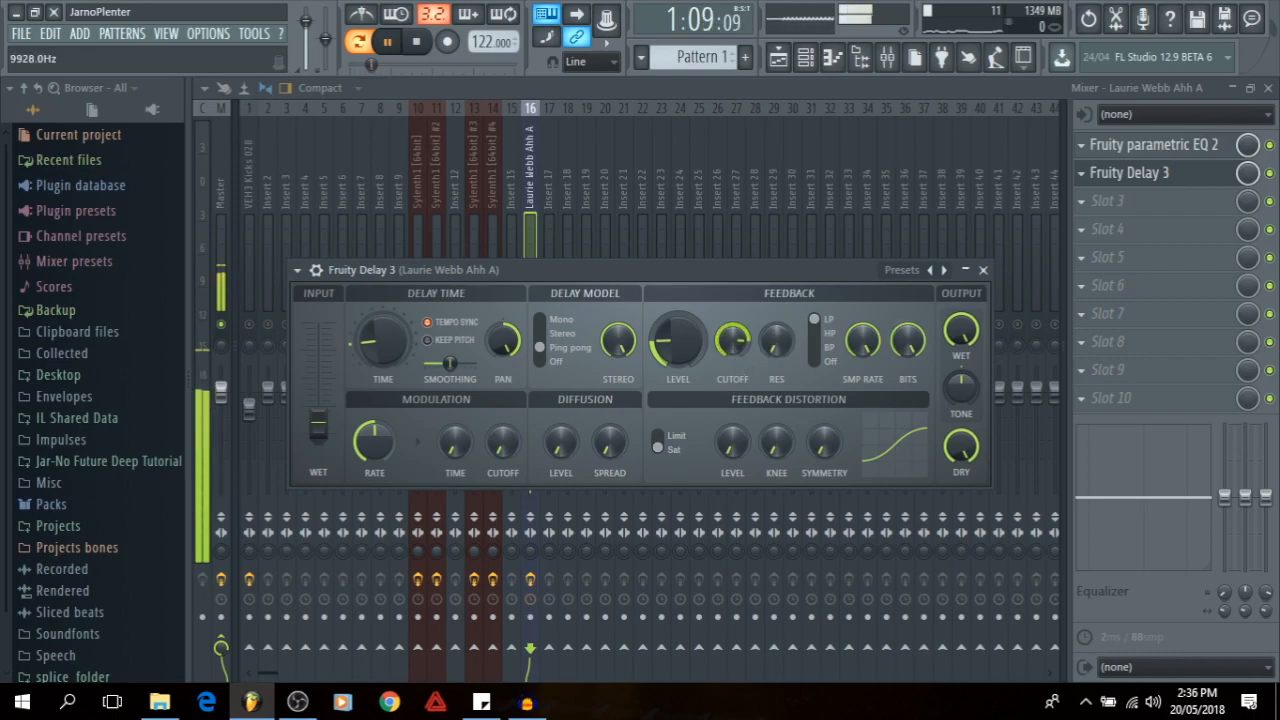
{"action": "key", "text": "space"}
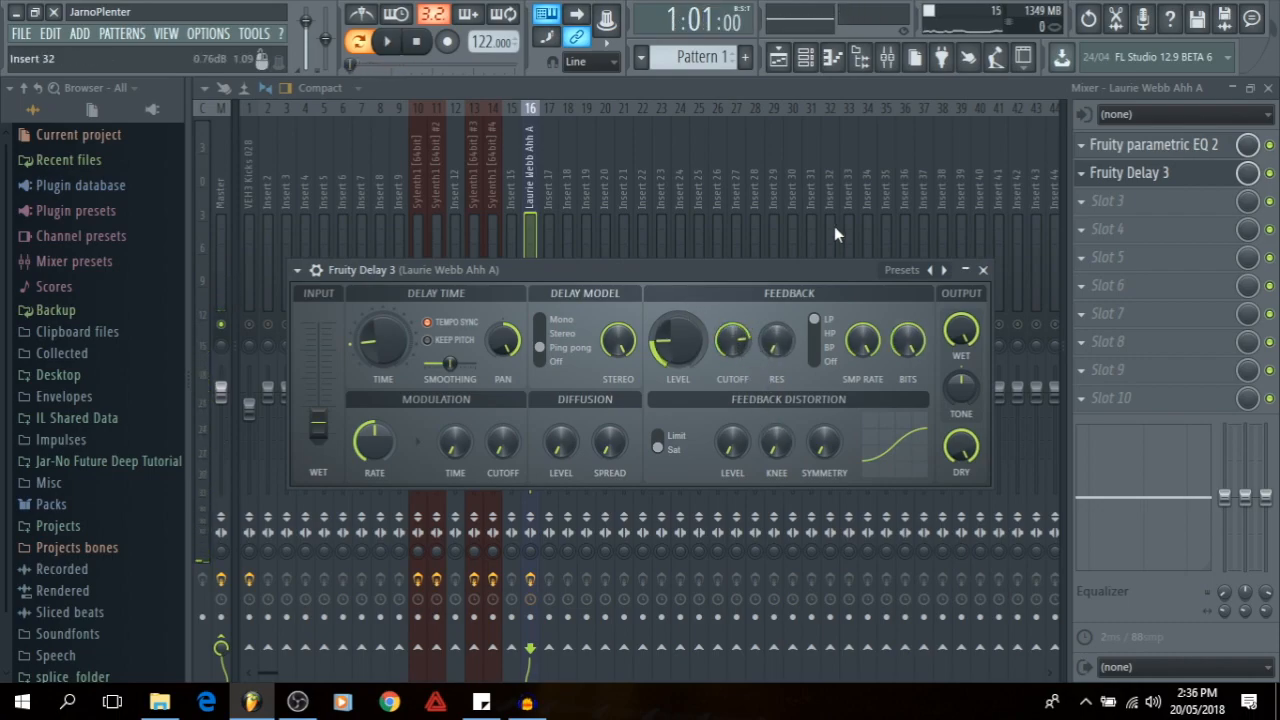
{"action": "left_click", "coordinate": [983, 270]}
- Load Fruity Reeverb 2 into the vocal track's third effect slot, switch off its low cut and damping, and lower the wet level
{"action": "left_click", "coordinate": [1086, 203]}
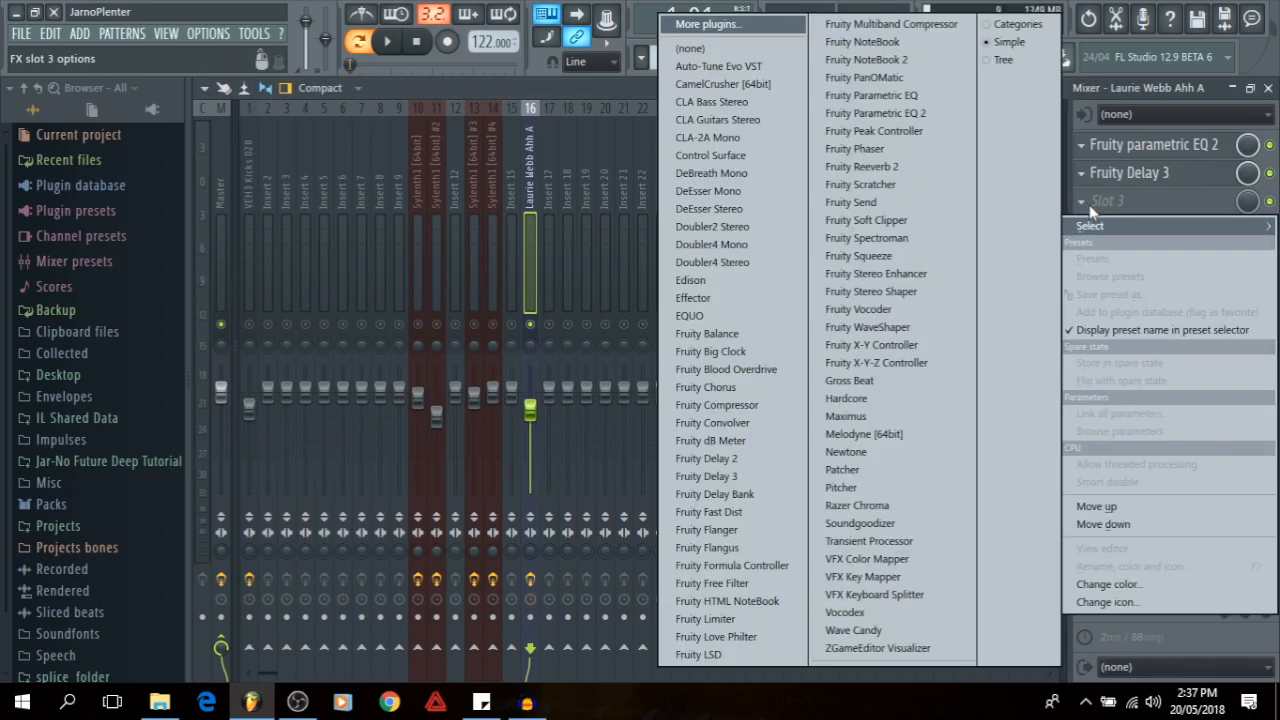
{"action": "left_click", "coordinate": [894, 170]}
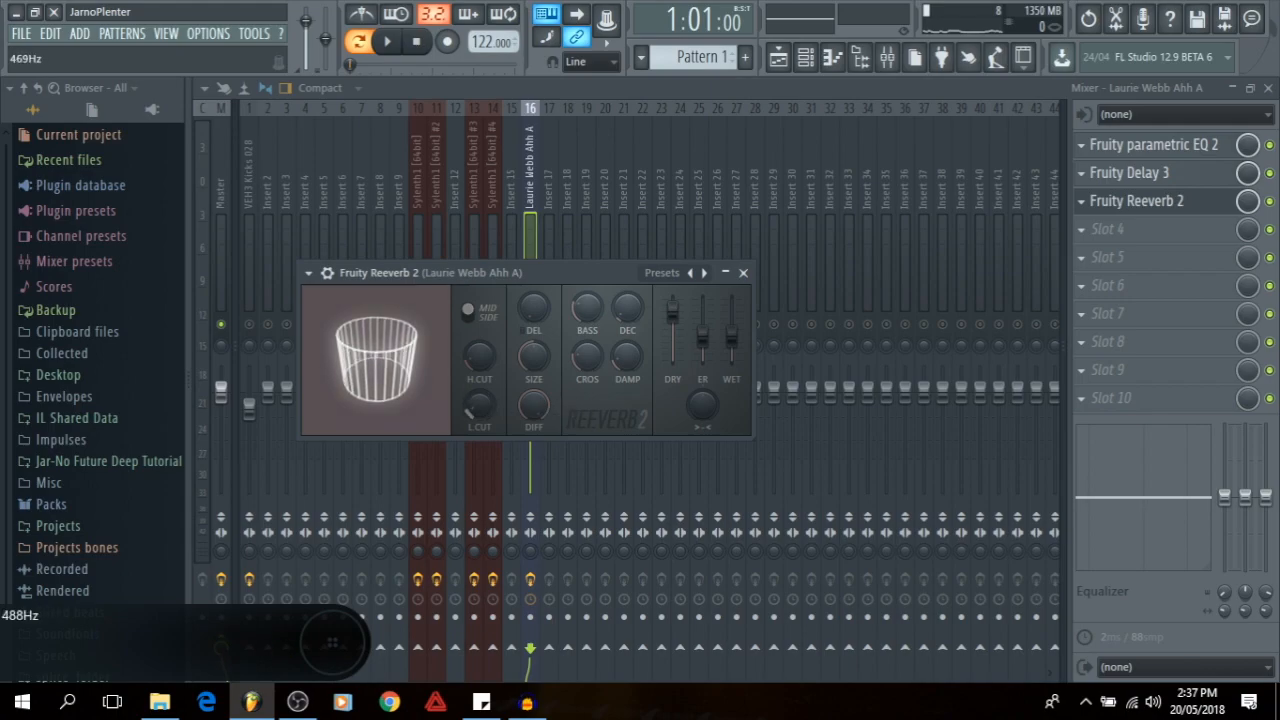
{"action": "left_click_drag", "start_coordinate": [482, 355], "coordinate": [482, 285]}
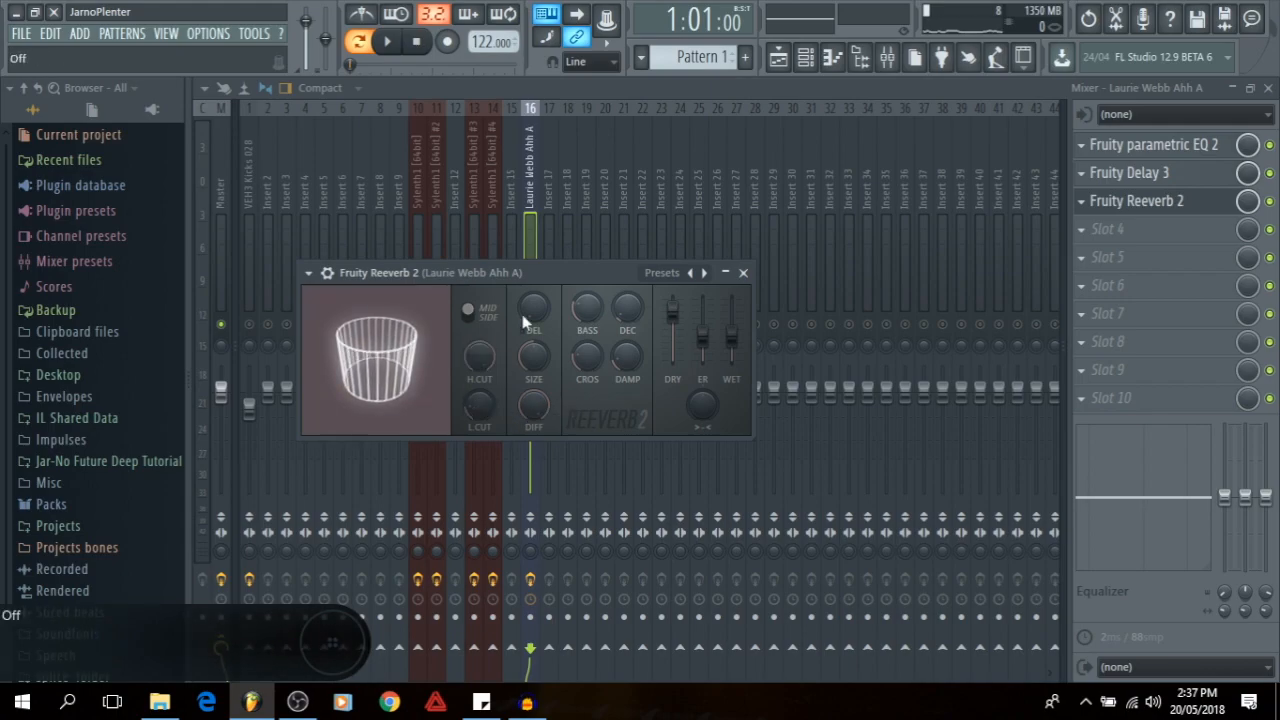
{"action": "left_click_drag", "start_coordinate": [630, 355], "coordinate": [630, 285]}
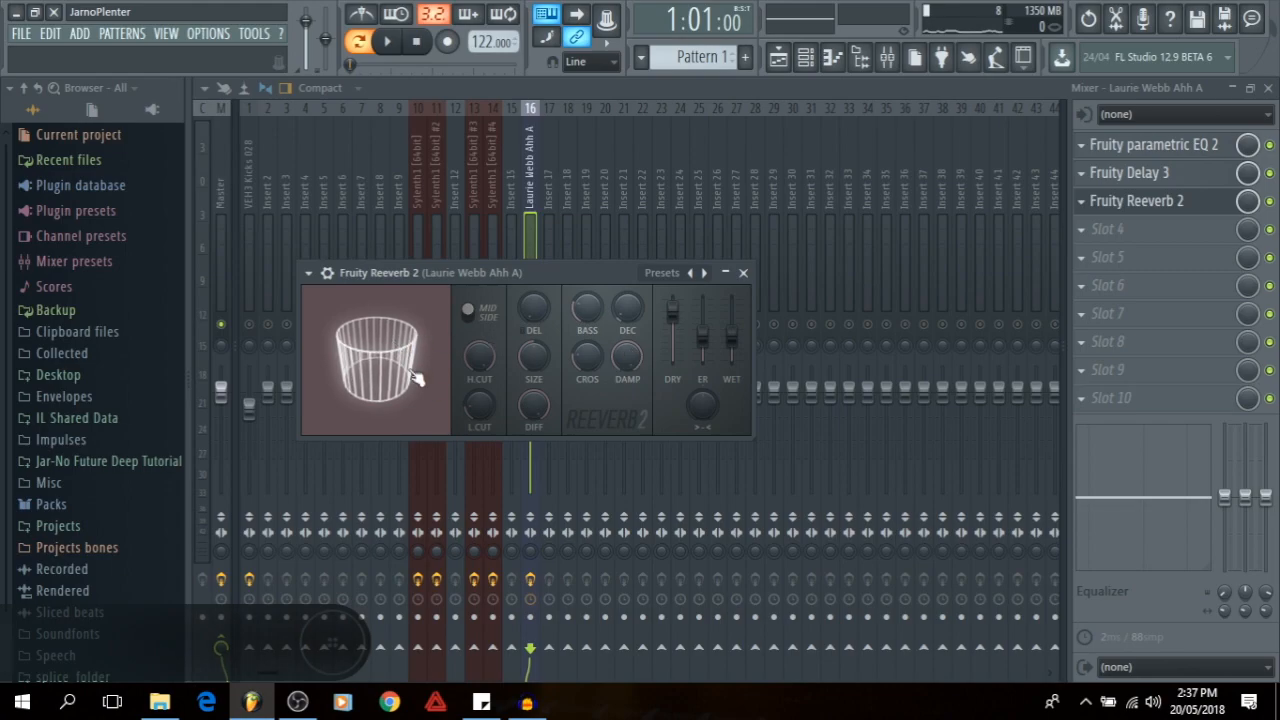
{"action": "mouse_move", "coordinate": [541, 315]}
{"action": "left_mouse_down"}
{"action": "mouse_move", "coordinate": [541, 293]}
{"action": "mouse_move", "coordinate": [535, 310]}
{"action": "left_mouse_up"}
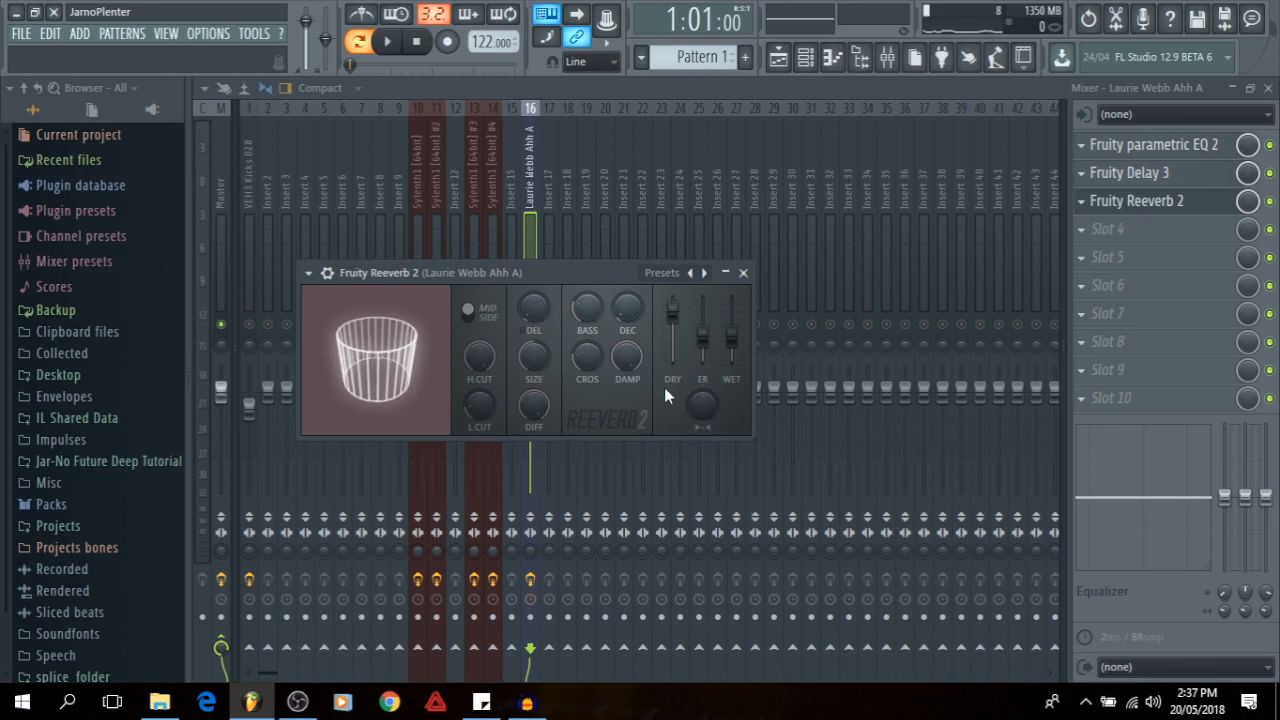
{"action": "left_click_drag", "start_coordinate": [731, 308], "coordinate": [731, 350]}
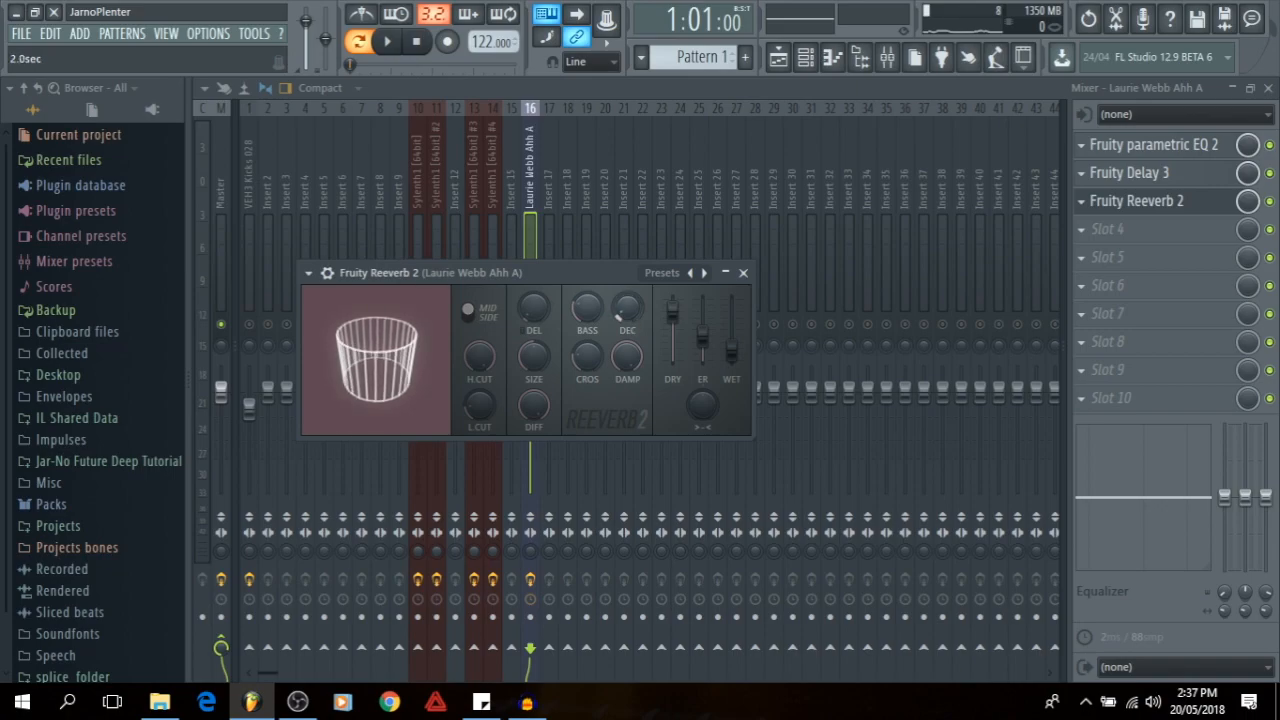
- Fine-tune the vocal reverb's high cut and wet level while listening to the pattern, and close Fruity Reeverb 2
{"action": "key", "text": "space"}
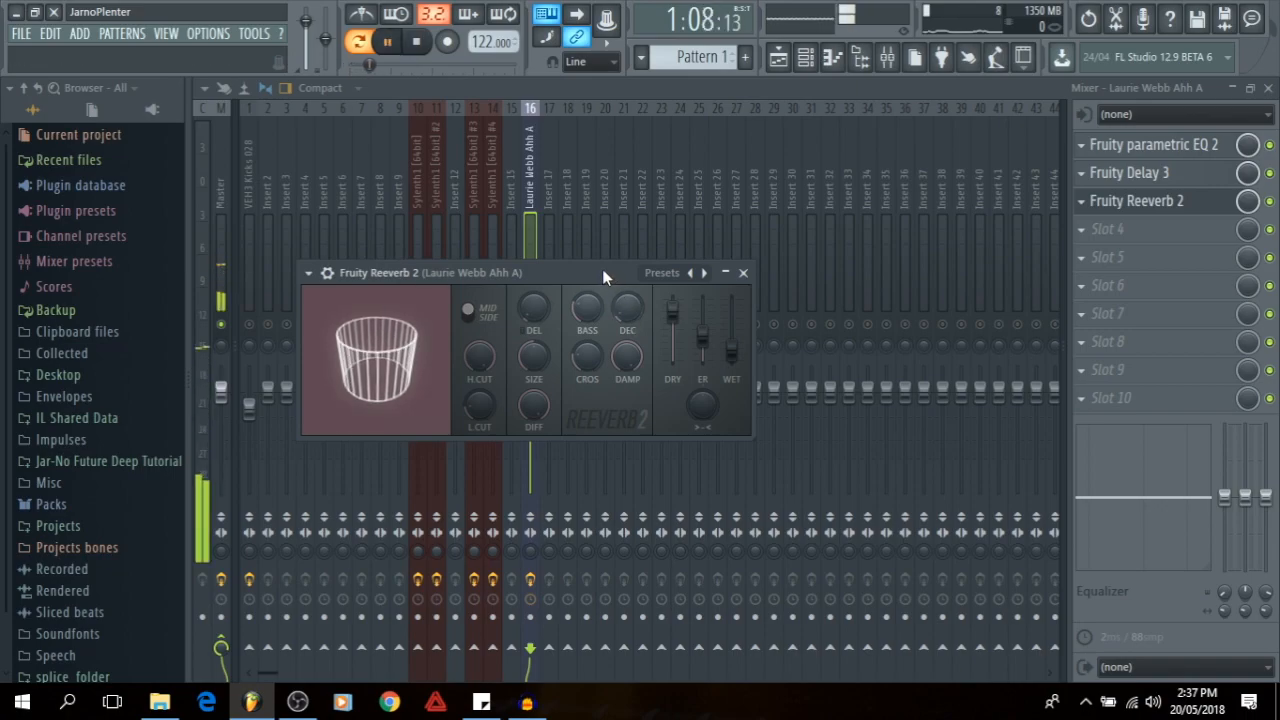
{"action": "key", "text": "space"}
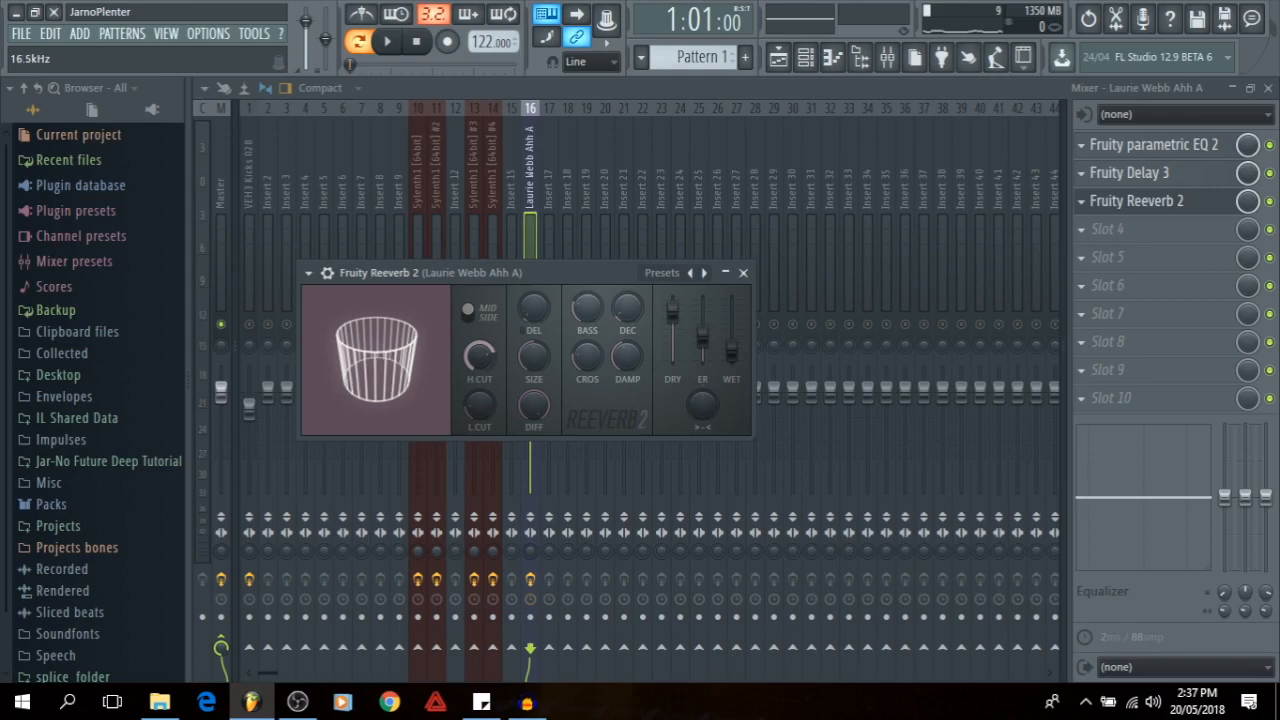
{"action": "key", "text": "space"}
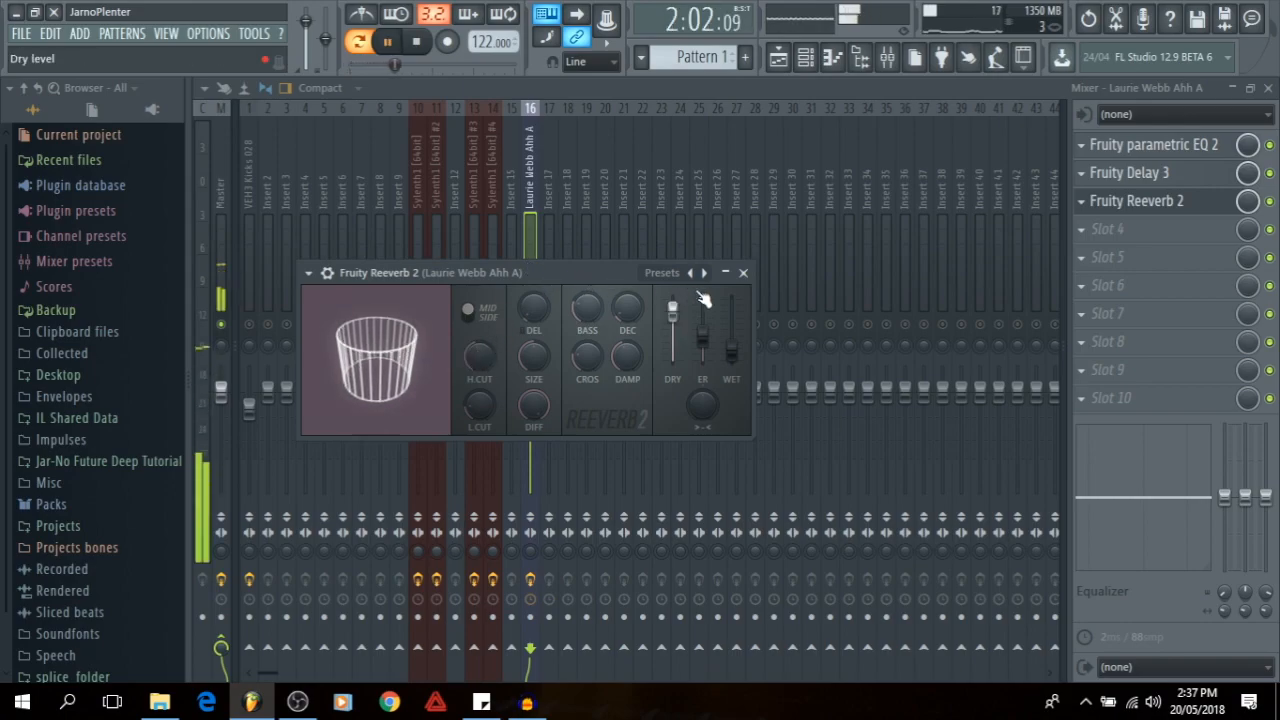
{"action": "left_click_drag", "start_coordinate": [732, 354], "coordinate": [732, 350]}
{"action": "key", "text": "space"}
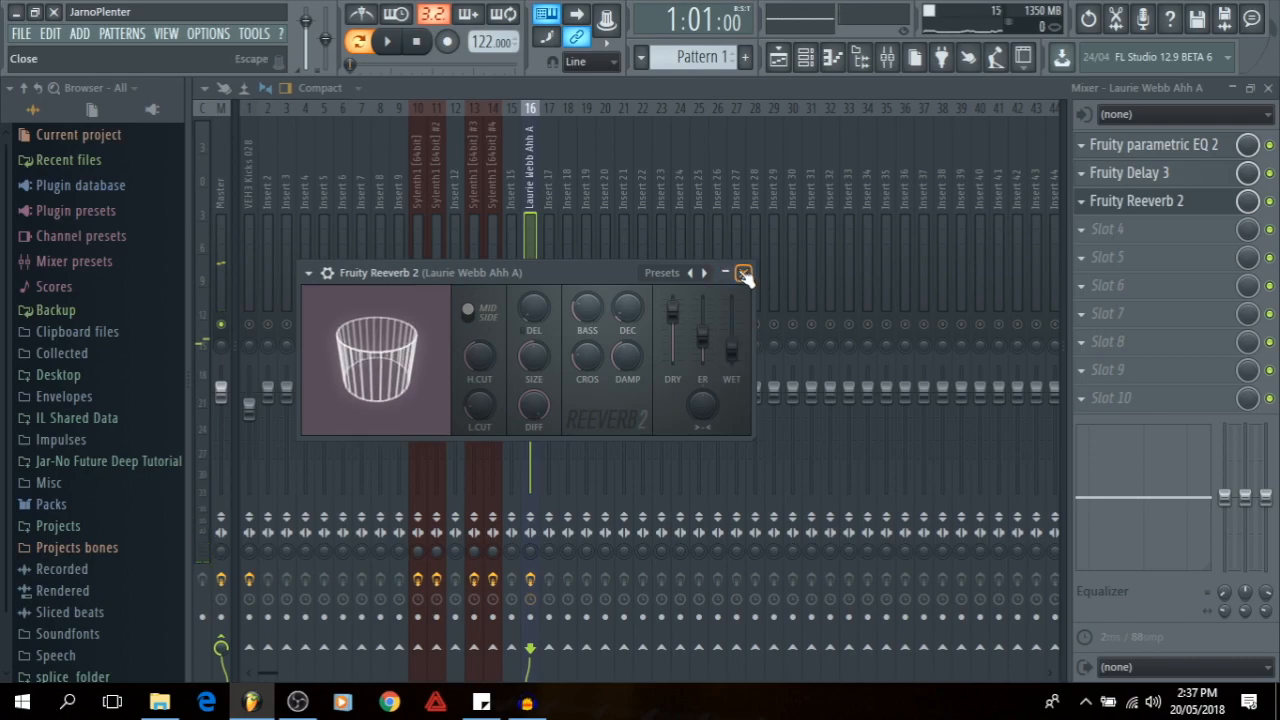
{"action": "left_click", "coordinate": [743, 274]}
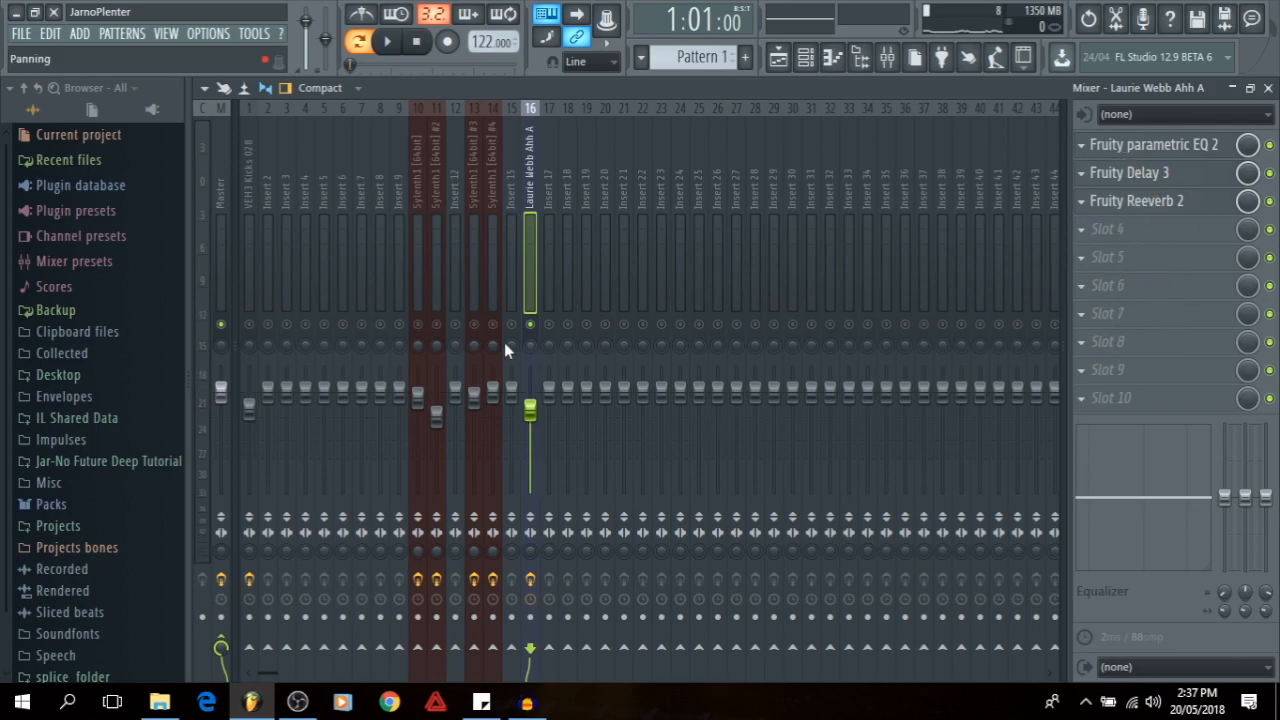
- Play Sylenth1 #3 and #4 without the vocal, select the Sylenth1 #3 mixer track and isolate it
{"action": "left_click", "coordinate": [476, 324]}
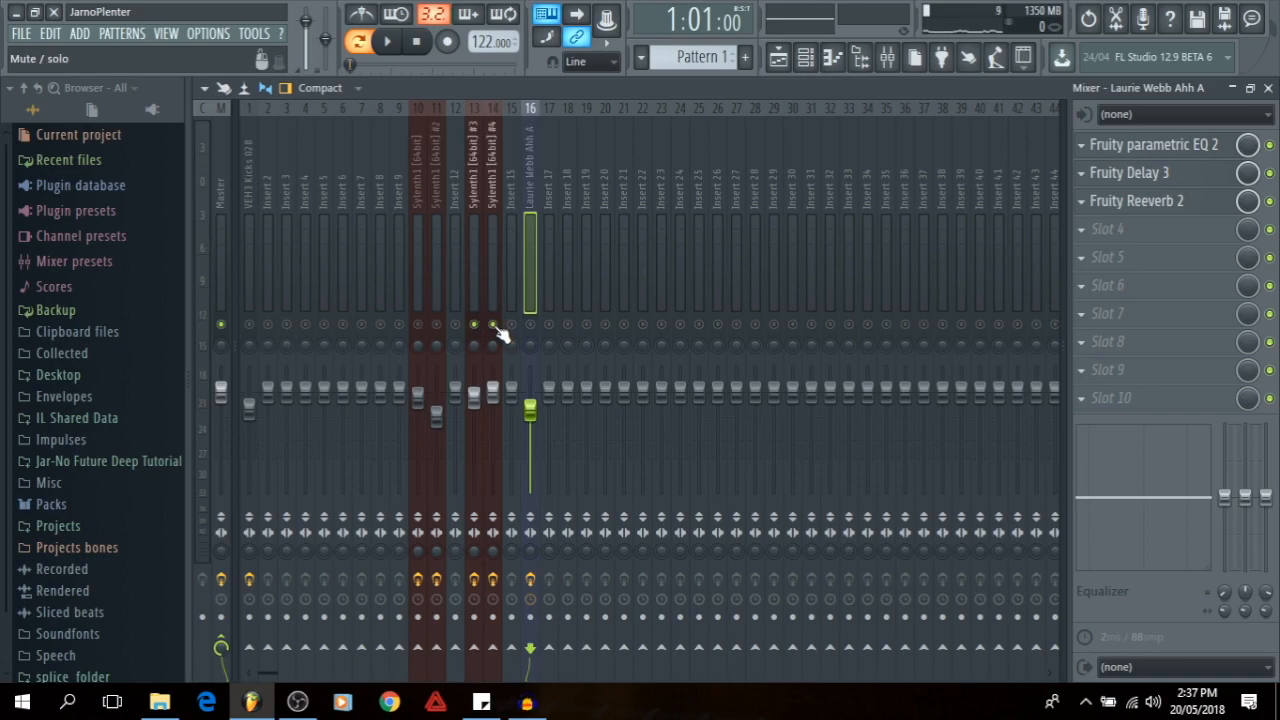
{"action": "key", "text": "space"}
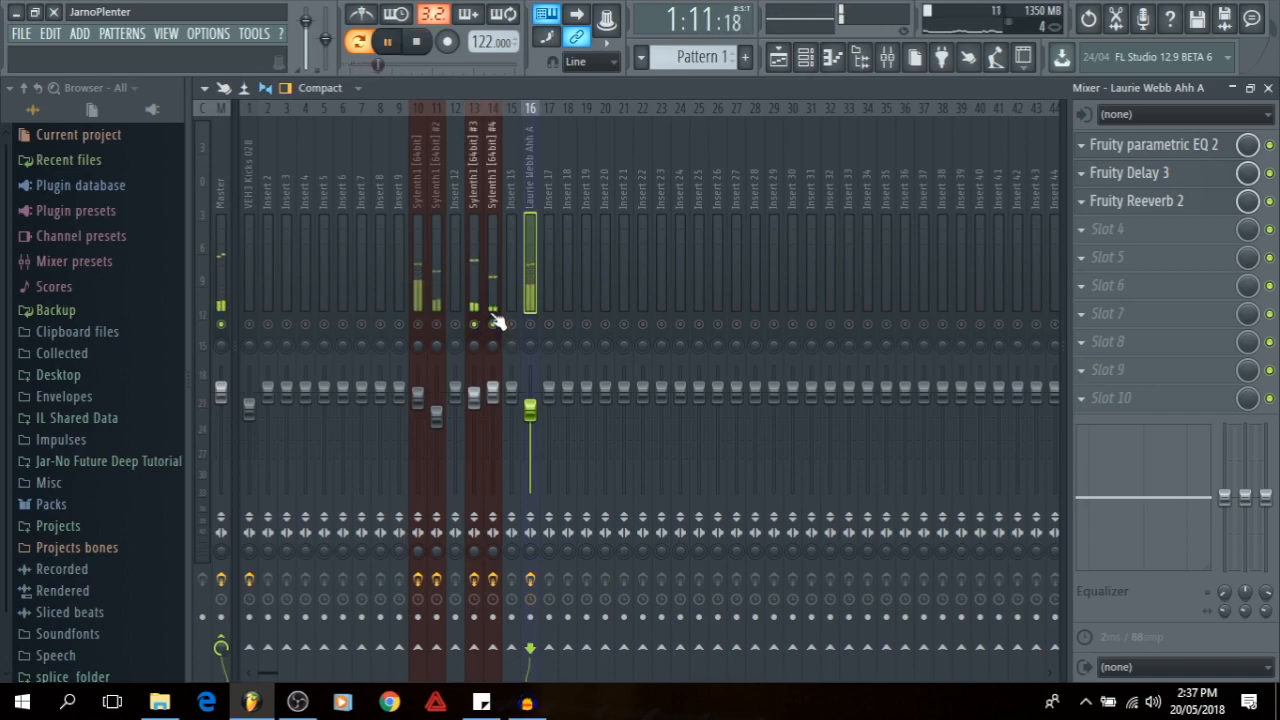
{"action": "left_click", "coordinate": [476, 290]}
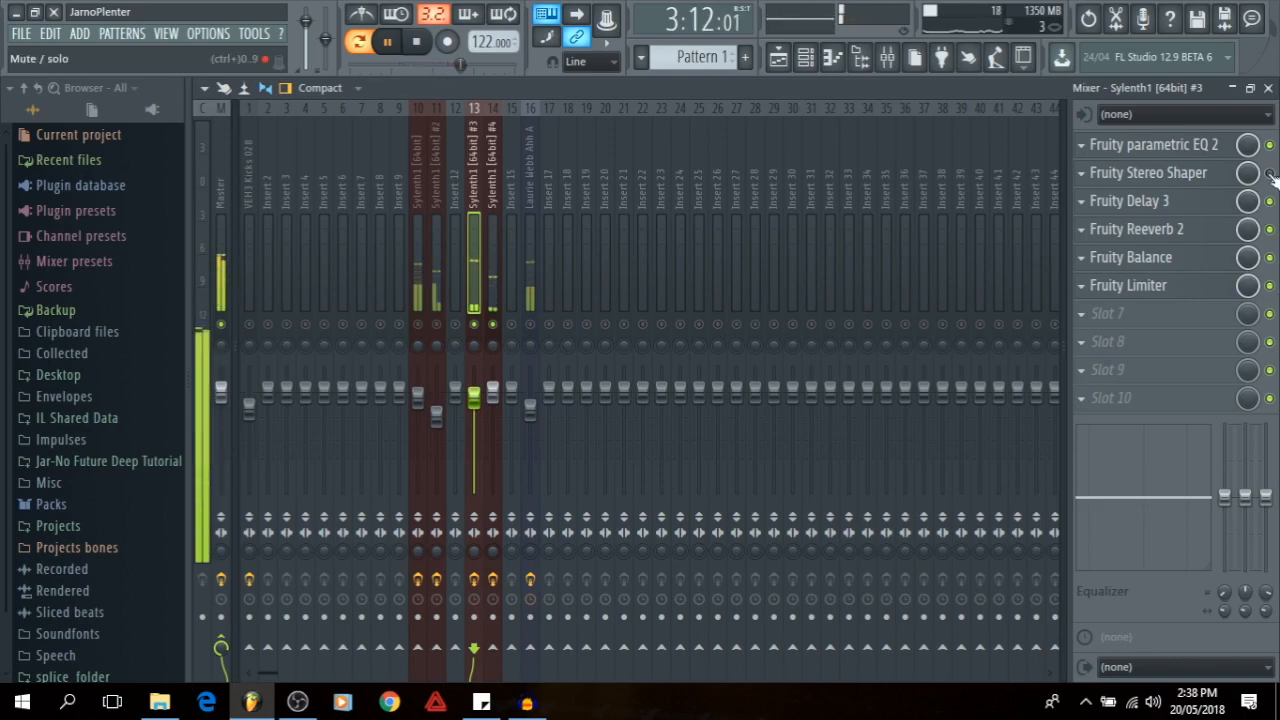
{"action": "key", "text": "space"}
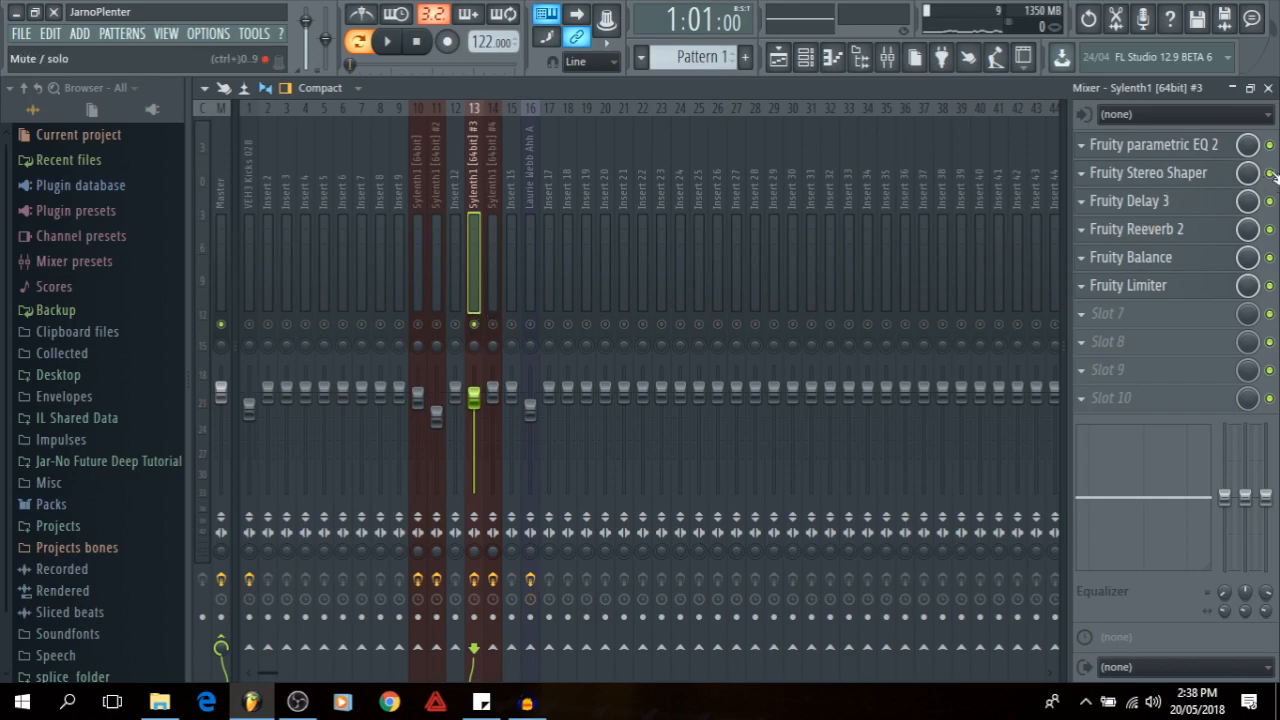
- Compare the Sylenth1 #3 track with its Fruity Stereo Shaper bypassed and enabled during playback
{"action": "left_click", "coordinate": [1269, 173]}
{"action": "key", "text": "space"}
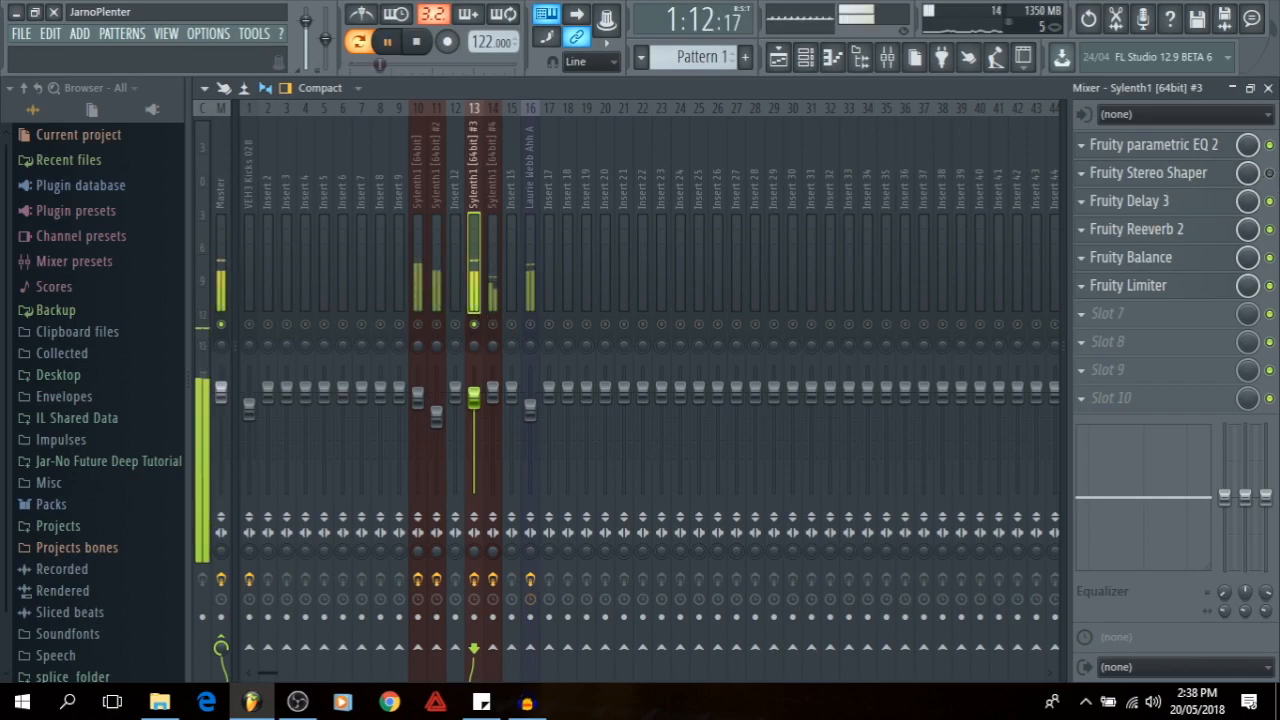
{"action": "left_click", "coordinate": [1269, 173]}
{"action": "key", "text": "space"}
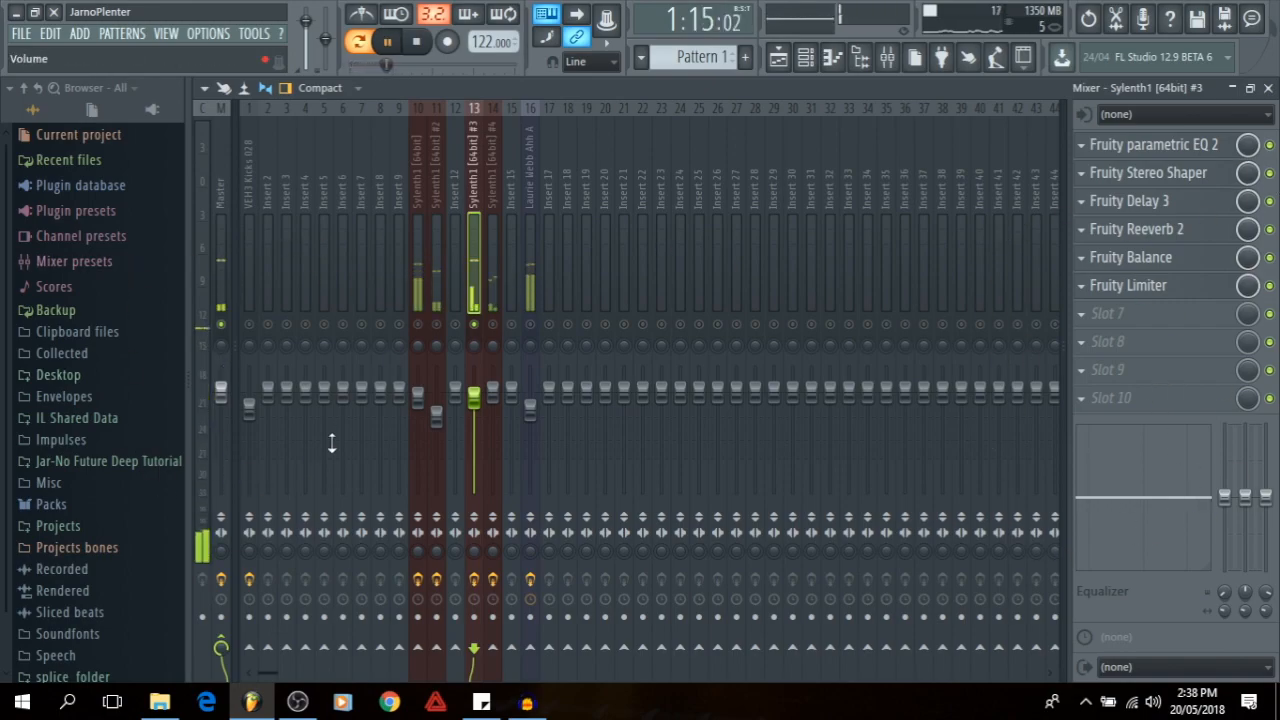
{"action": "key", "text": "space"}
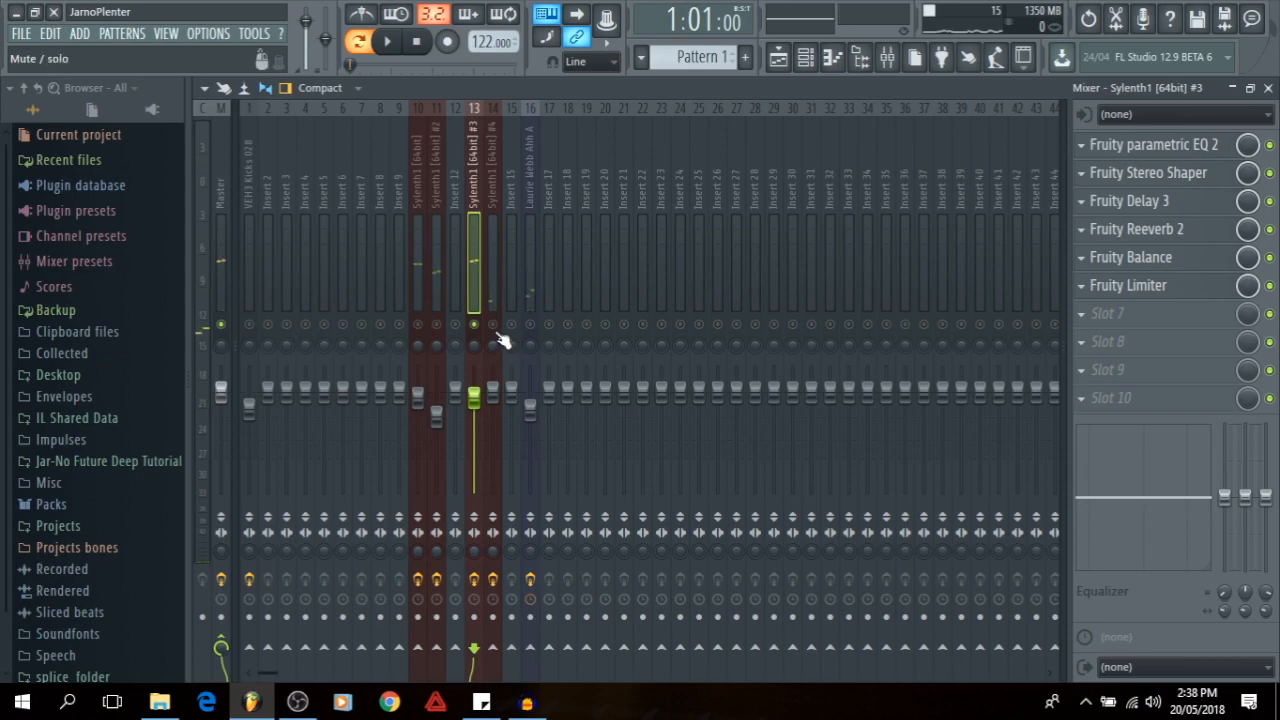
- Unmute Sylenth1 #4 alongside Sylenth1 #3 and listen to the two layers together
{"action": "left_click", "coordinate": [493, 325]}
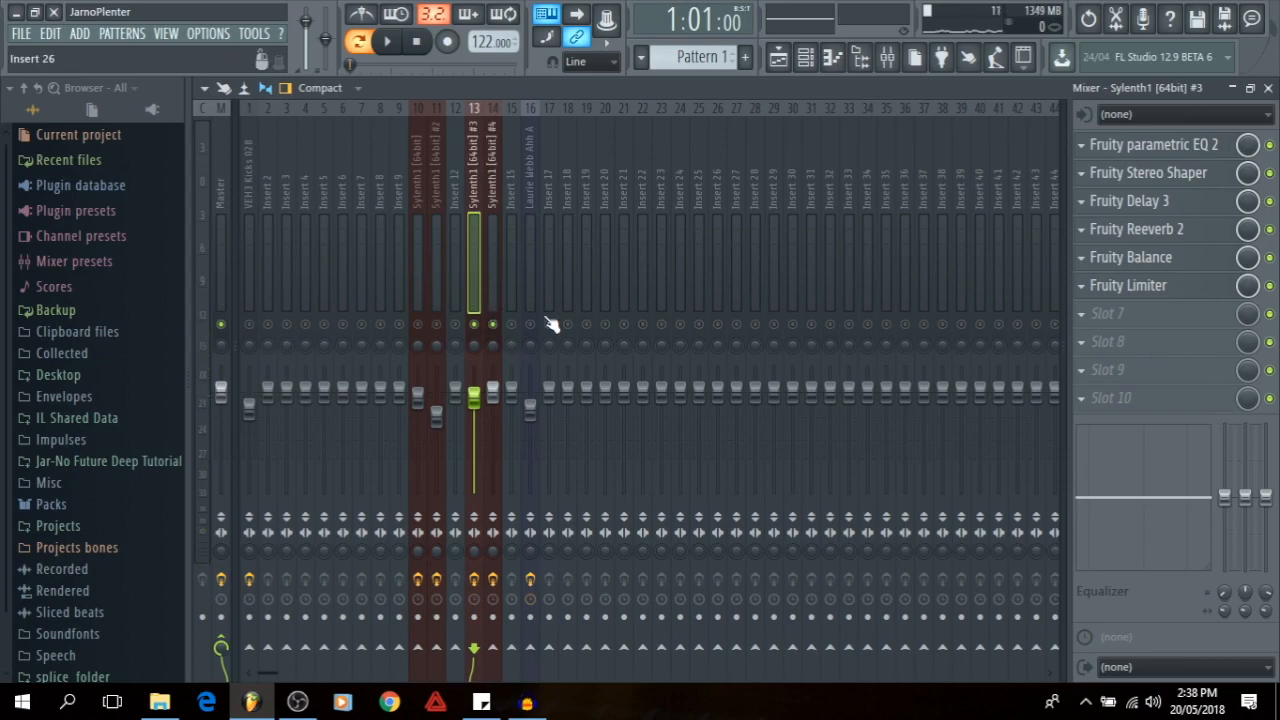
{"action": "key", "text": "space"}
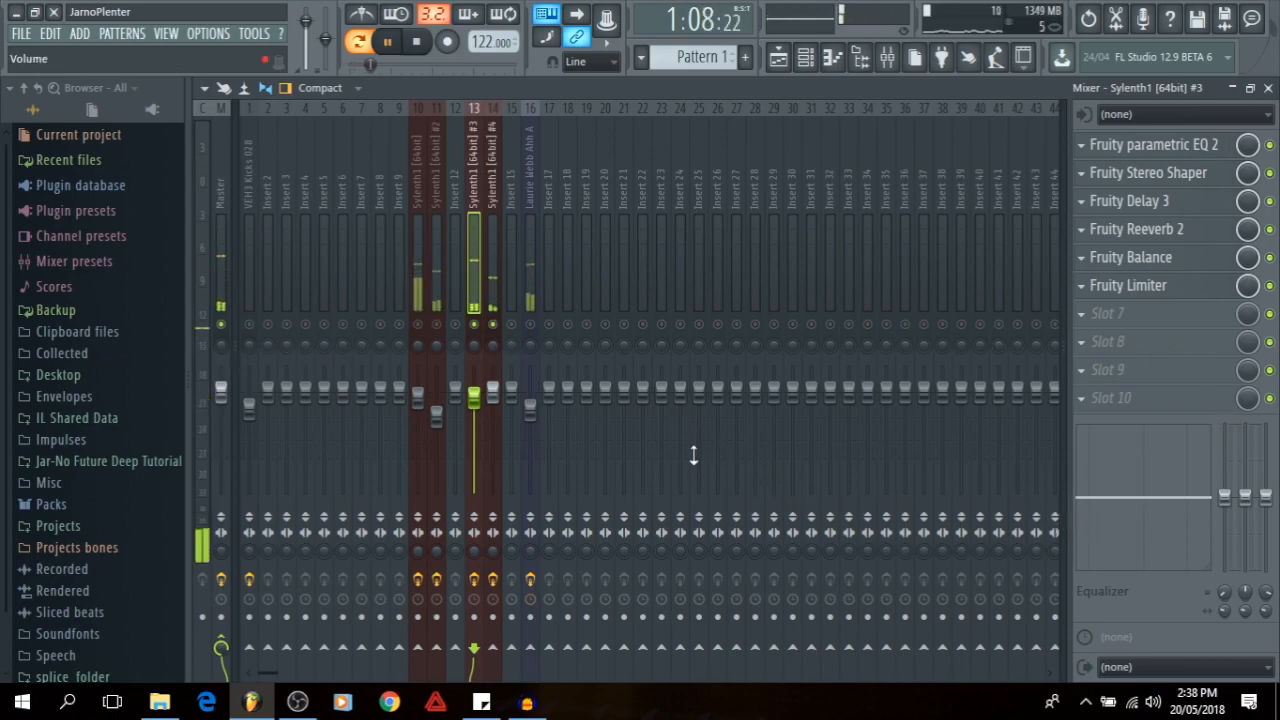
{"action": "key", "text": "space"}
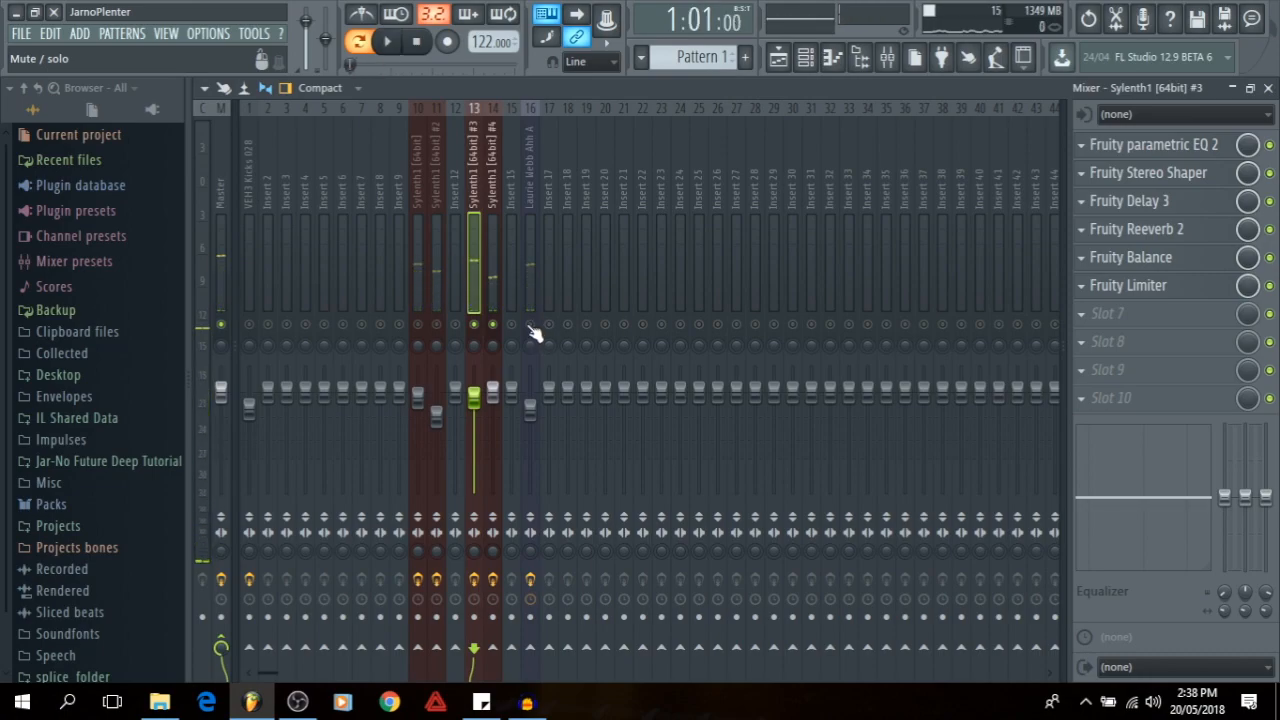
- Solo and select the vocal's mixer track and play it on its own
{"action": "right_click", "coordinate": [530, 325]}
{"action": "left_click", "coordinate": [529, 233]}
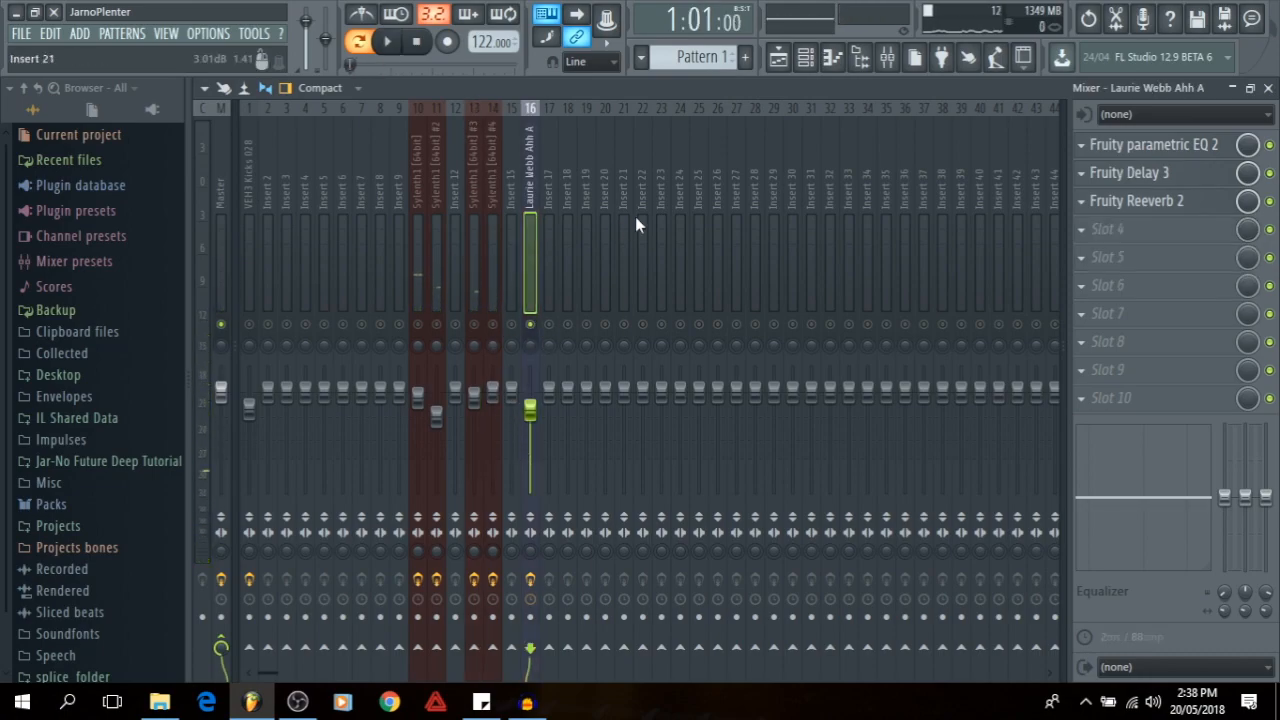
{"action": "key", "text": "space"}
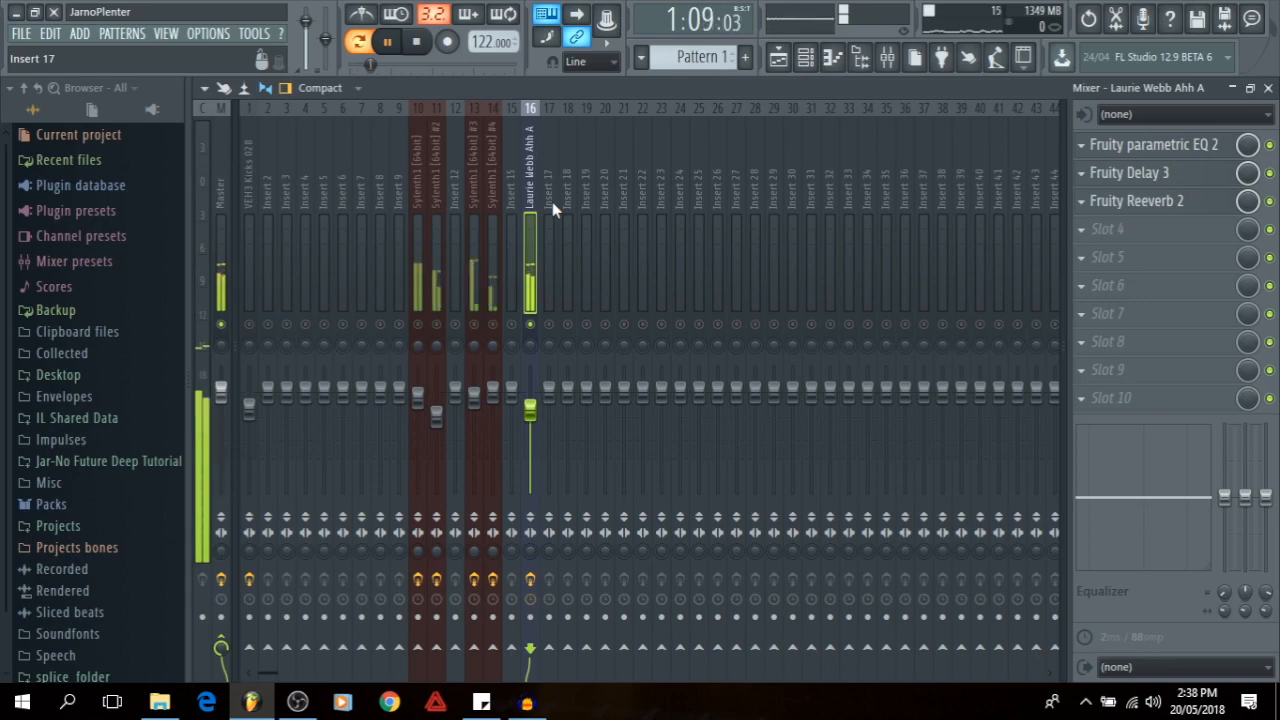
{"action": "key", "text": "space"}
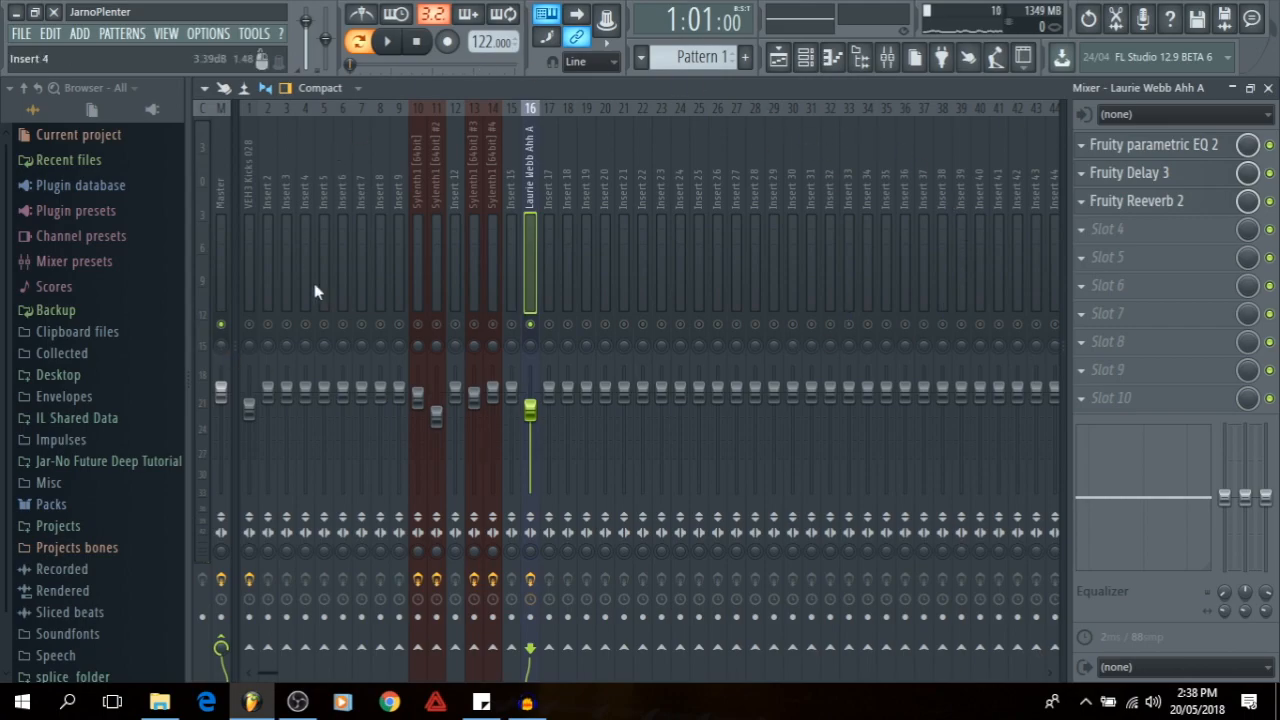
- Unmute Sylenth1 #3 and #4 to hear them with the vocal, and solo the vocal track again
{"action": "left_click", "coordinate": [474, 325]}
{"action": "left_click", "coordinate": [492, 325]}
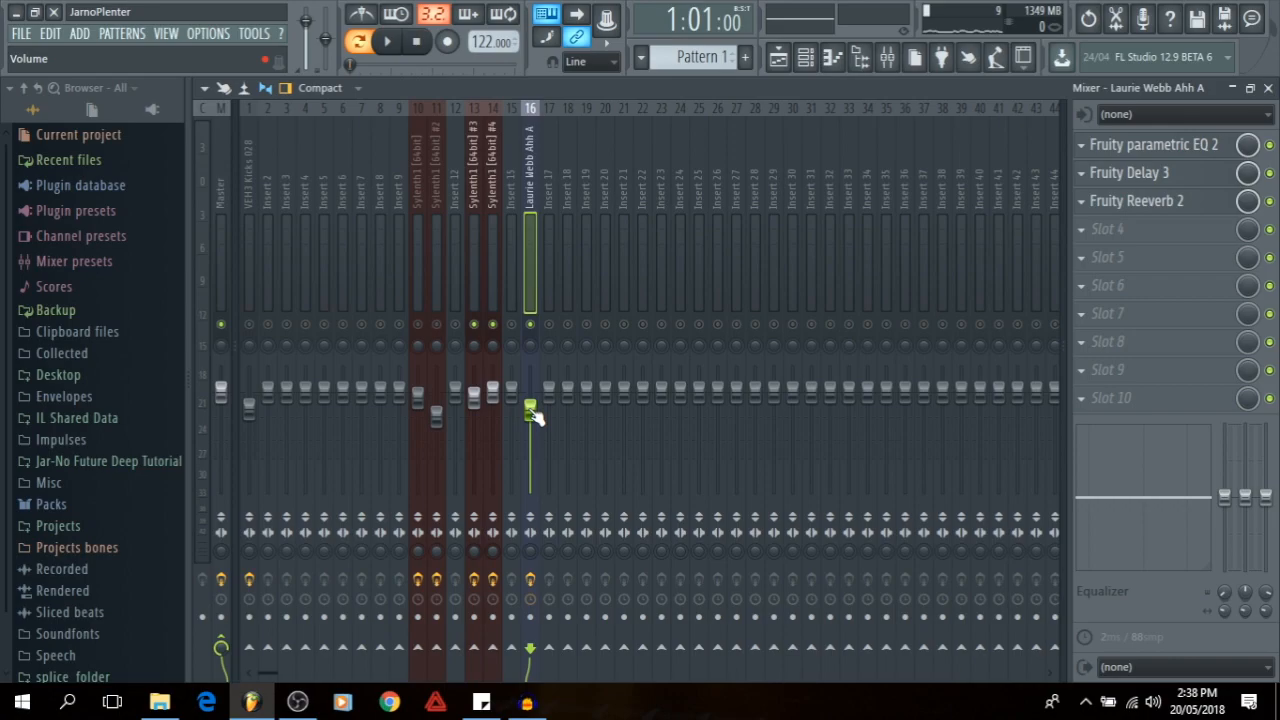
{"action": "key", "text": "space"}
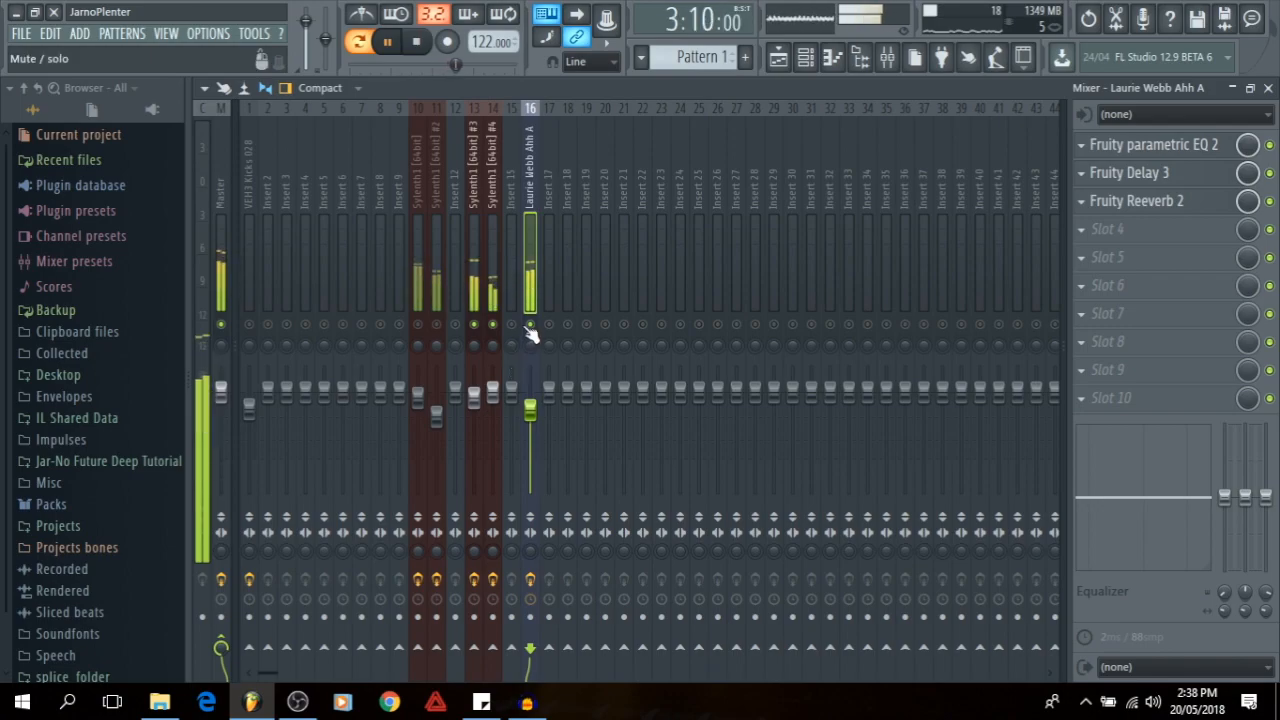
{"action": "key", "text": "space"}
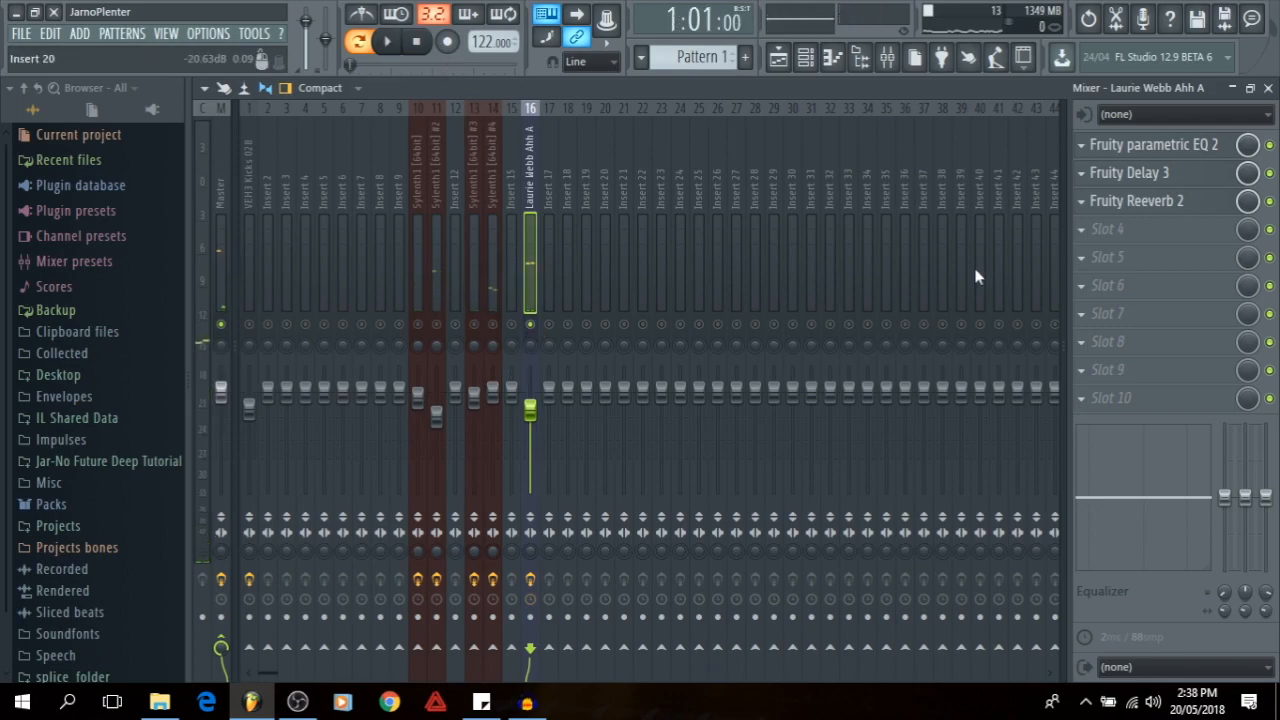
- Load Fruity Limiter into the vocal track's fourth effect slot, slightly lower its ceiling while playing the pattern, and close it
{"action": "left_click", "coordinate": [1106, 234]}
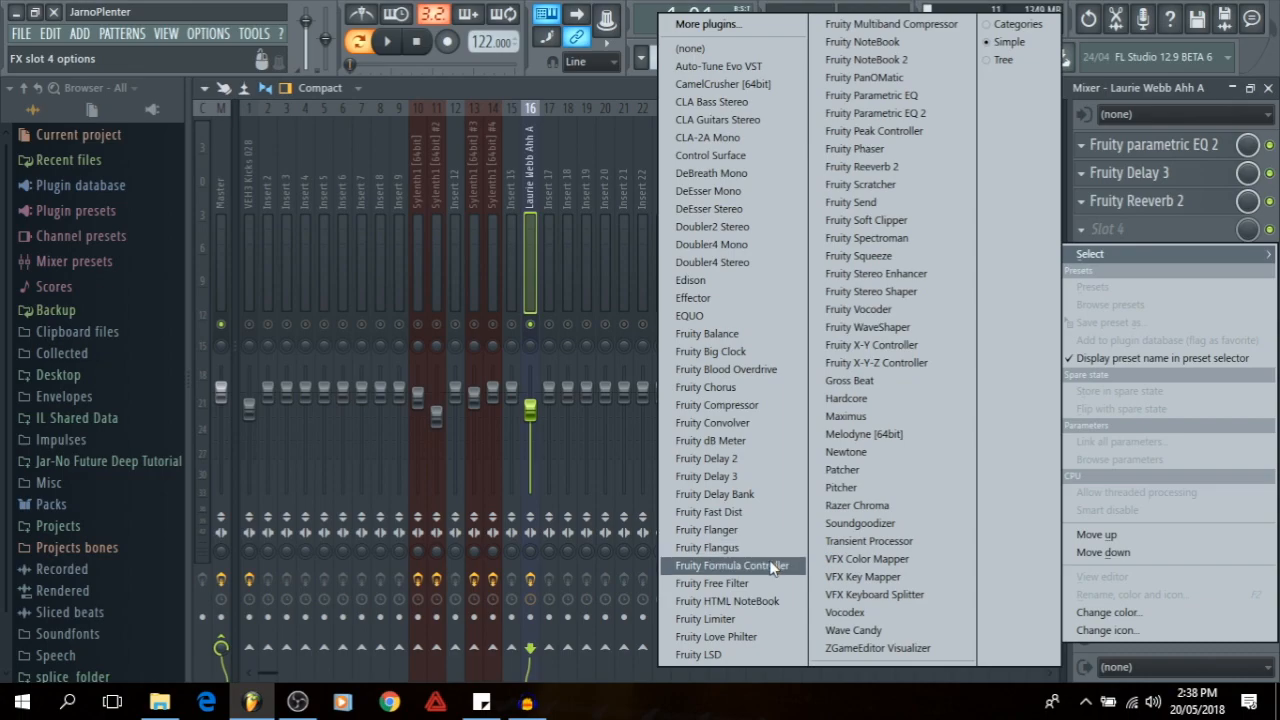
{"action": "left_click", "coordinate": [742, 619]}
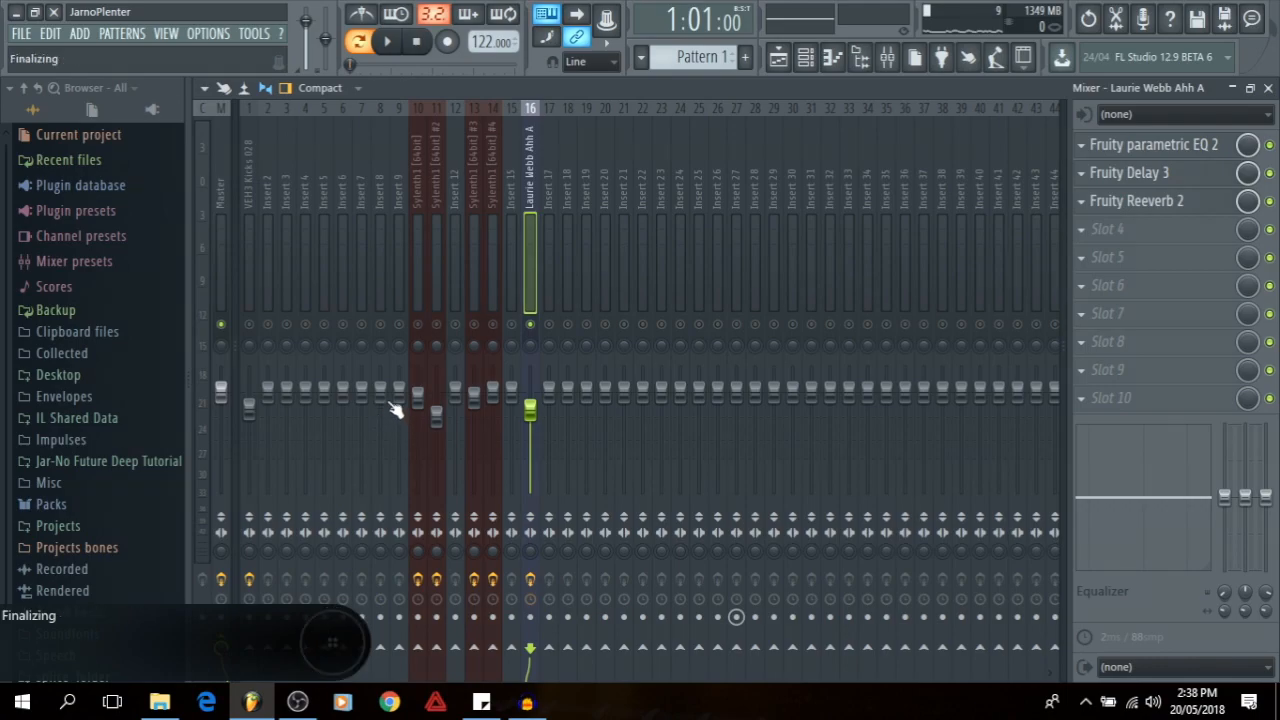
{"action": "key", "text": "space"}
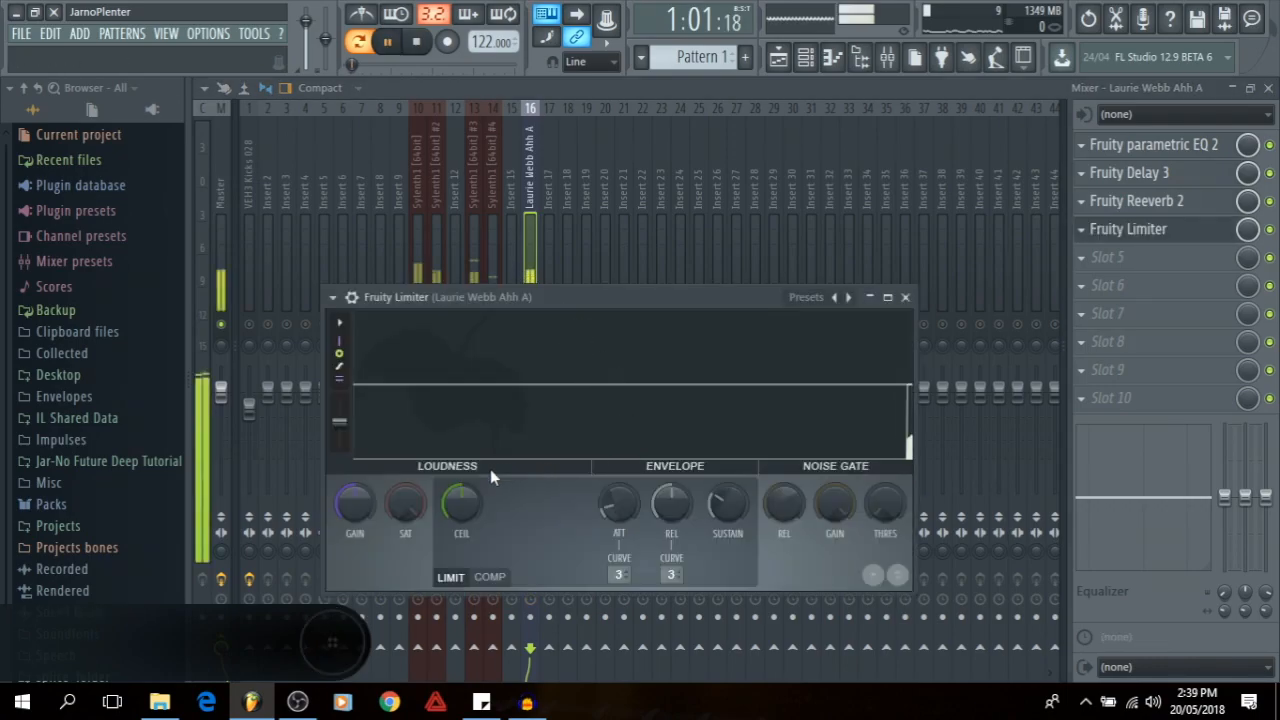
{"action": "mouse_move", "coordinate": [461, 504]}
{"action": "left_mouse_down"}
{"action": "mouse_move", "coordinate": [461, 548]}
{"action": "mouse_move", "coordinate": [465, 488]}
{"action": "mouse_move", "coordinate": [461, 508]}
{"action": "left_mouse_up"}
{"action": "key", "text": "space"}
{"action": "key", "text": "space"}
{"action": "left_click", "coordinate": [905, 297]}
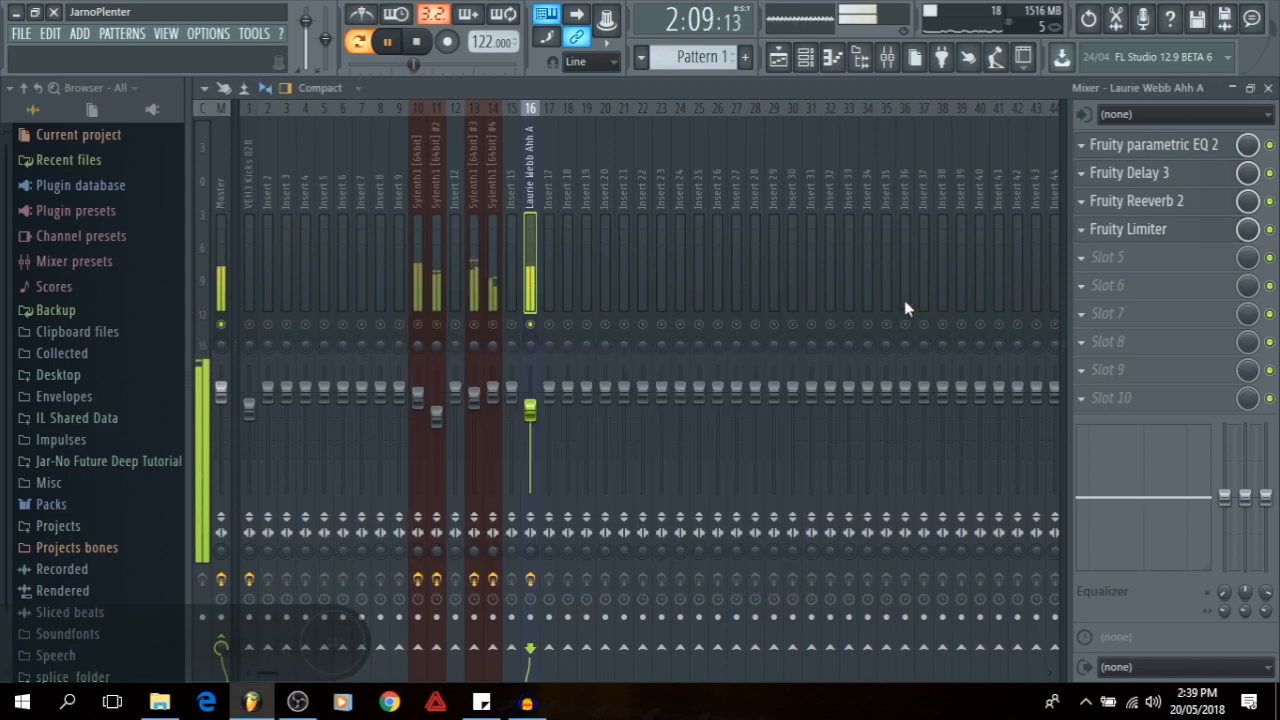
- Stop playback, load Fruity Balance on the vocal's mixer track, and move it ahead of Fruity Limiter in the effect chain
{"action": "key", "text": "space"}
{"action": "left_click", "coordinate": [1094, 263]}
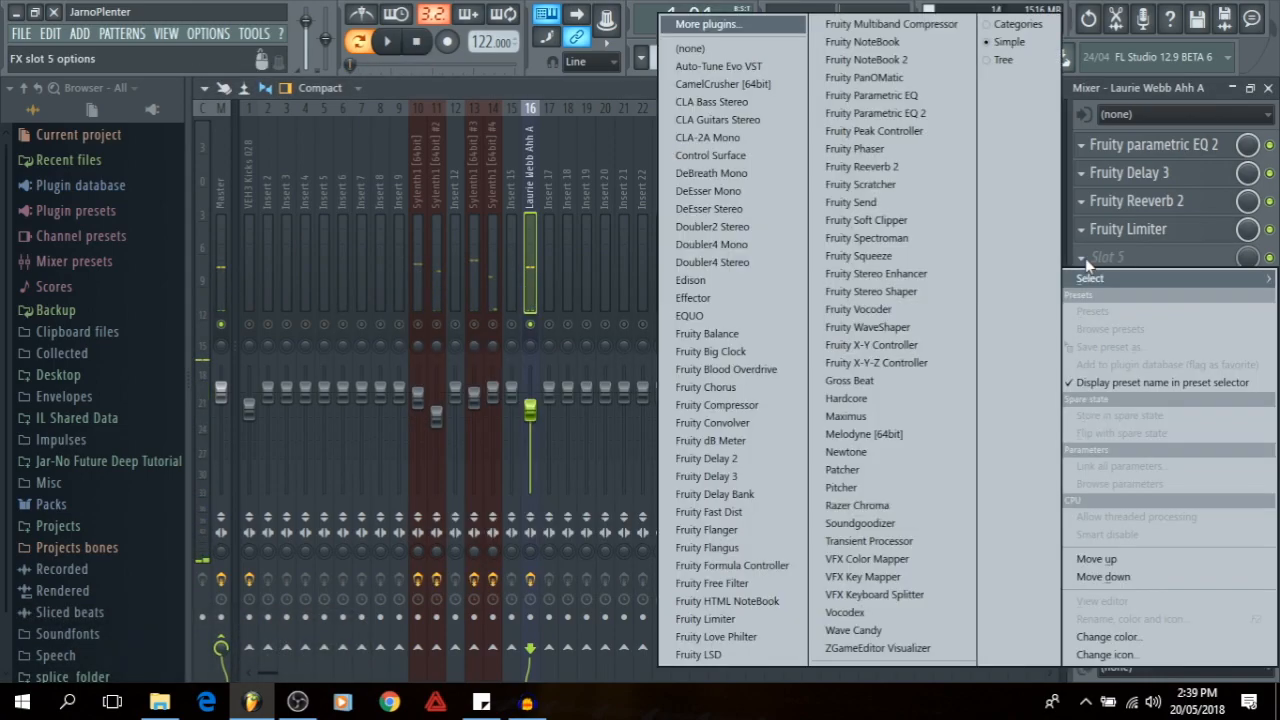
{"action": "left_click", "coordinate": [752, 334]}
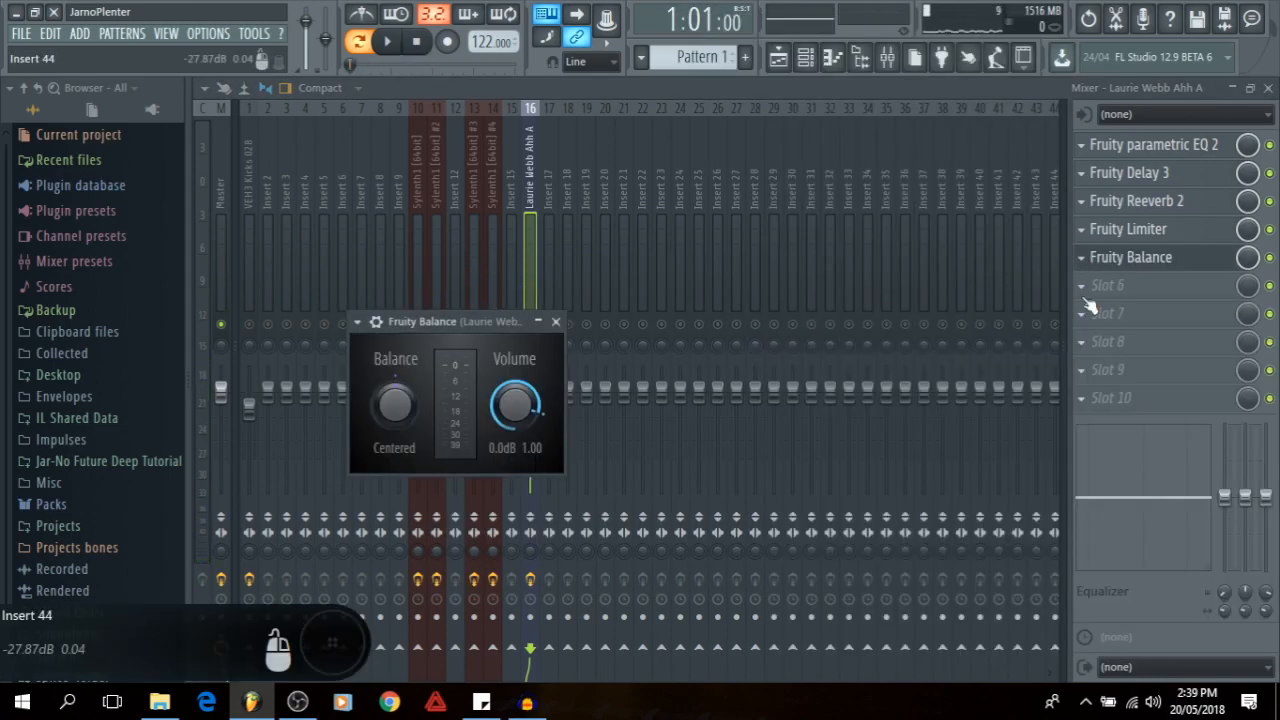
{"action": "left_click_drag", "start_coordinate": [1143, 229], "coordinate": [1130, 257]}
- Link the vocal's Fruity Balance volume to the internal controller "Balance - Sylenth1 [64bit] - Volume" and close the plugin
{"action": "right_click", "coordinate": [521, 419]}
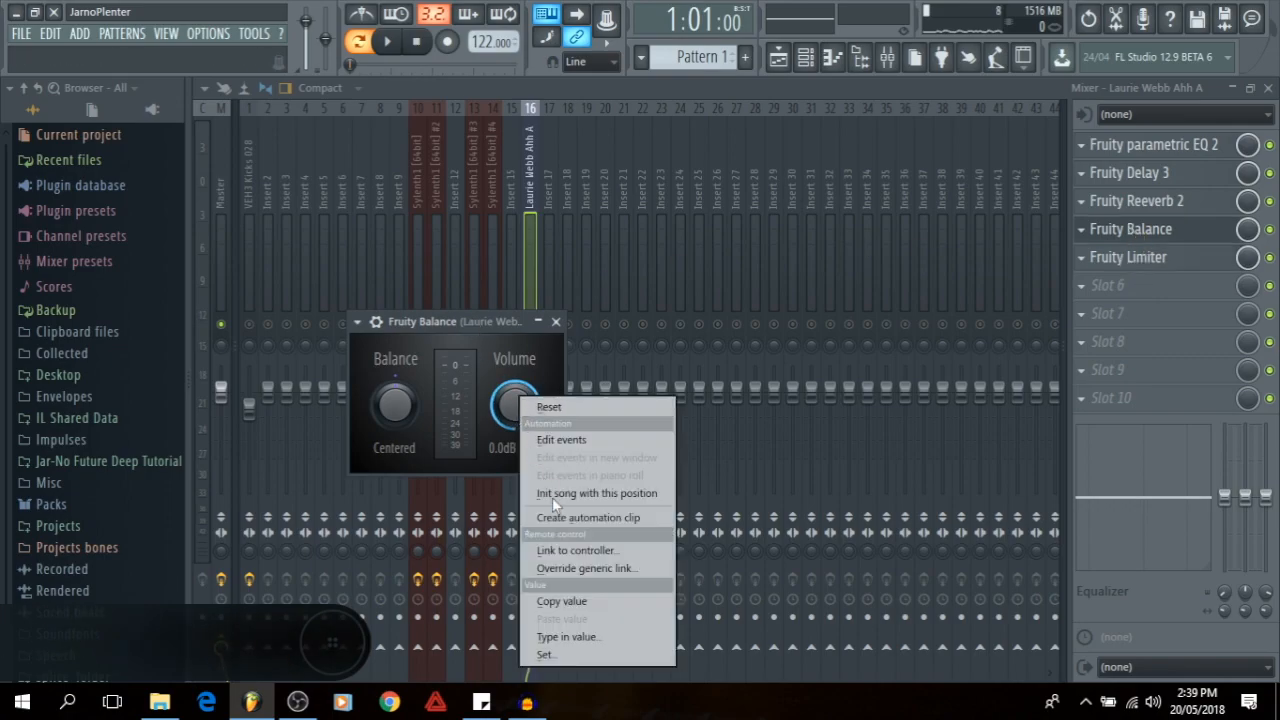
{"action": "left_click", "coordinate": [560, 550]}
{"action": "left_click", "coordinate": [610, 302]}
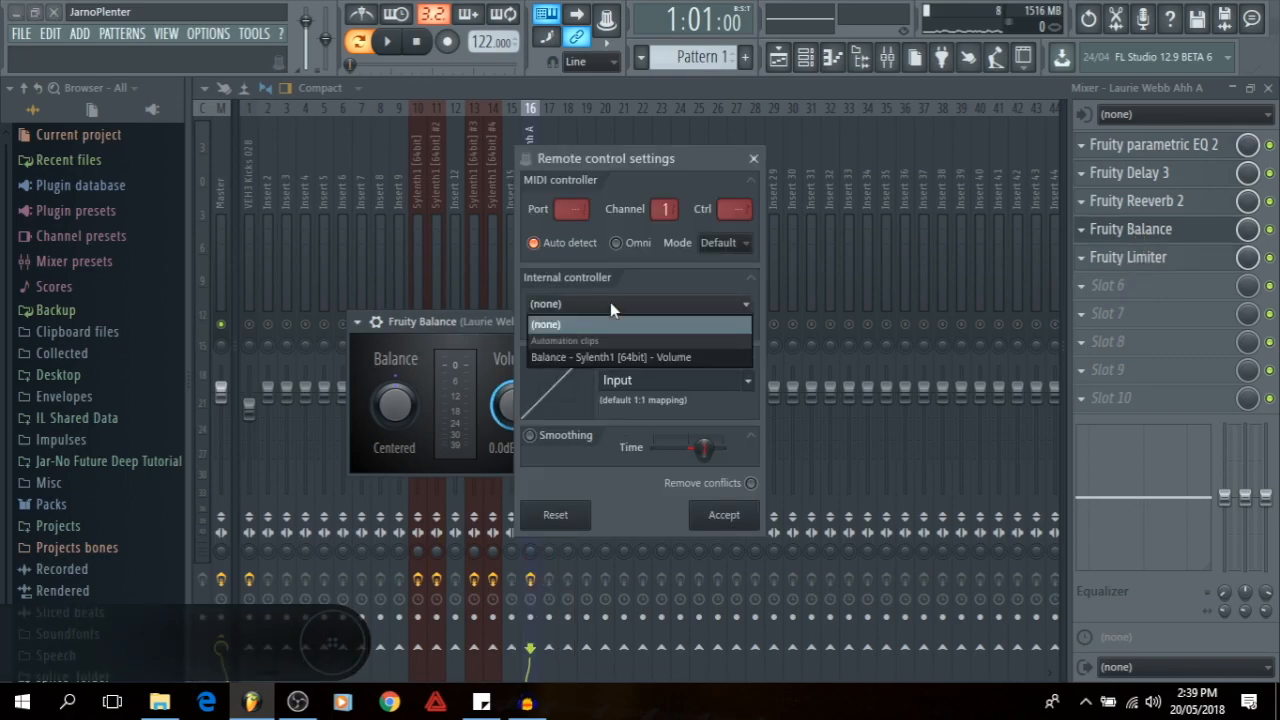
{"action": "left_click", "coordinate": [607, 357]}
{"action": "left_click", "coordinate": [724, 515]}
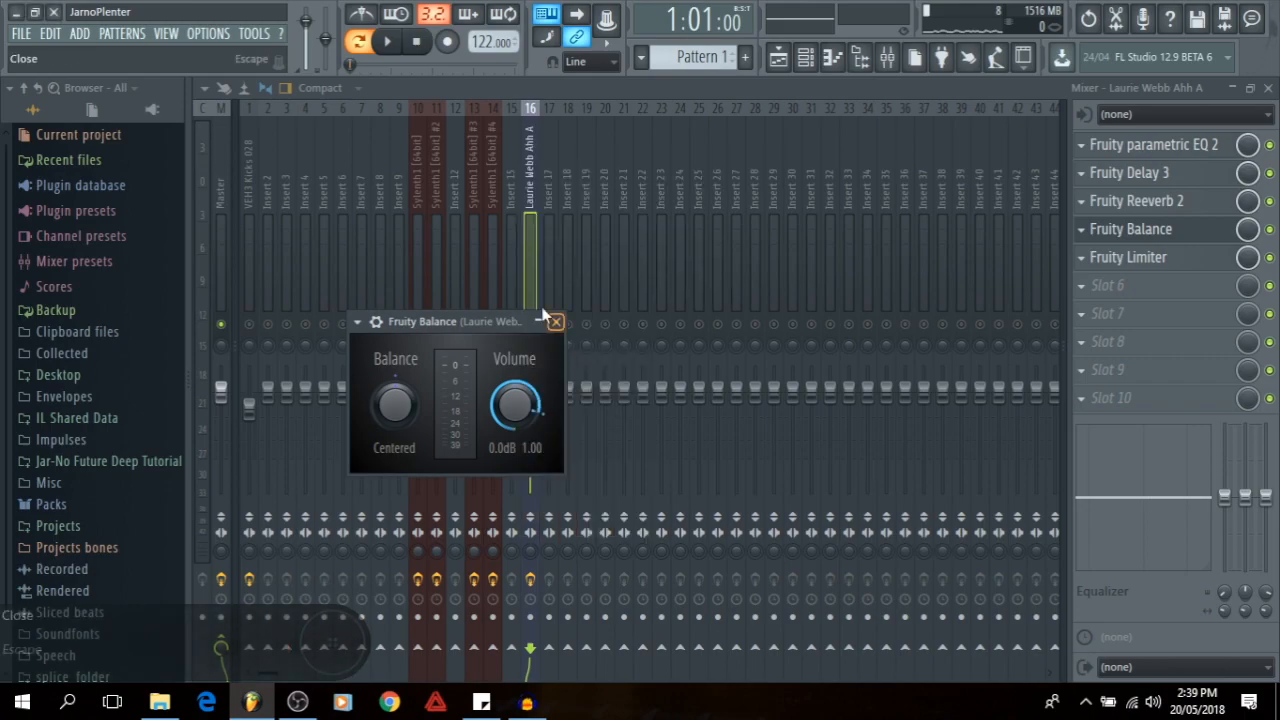
{"action": "left_click", "coordinate": [556, 322]}
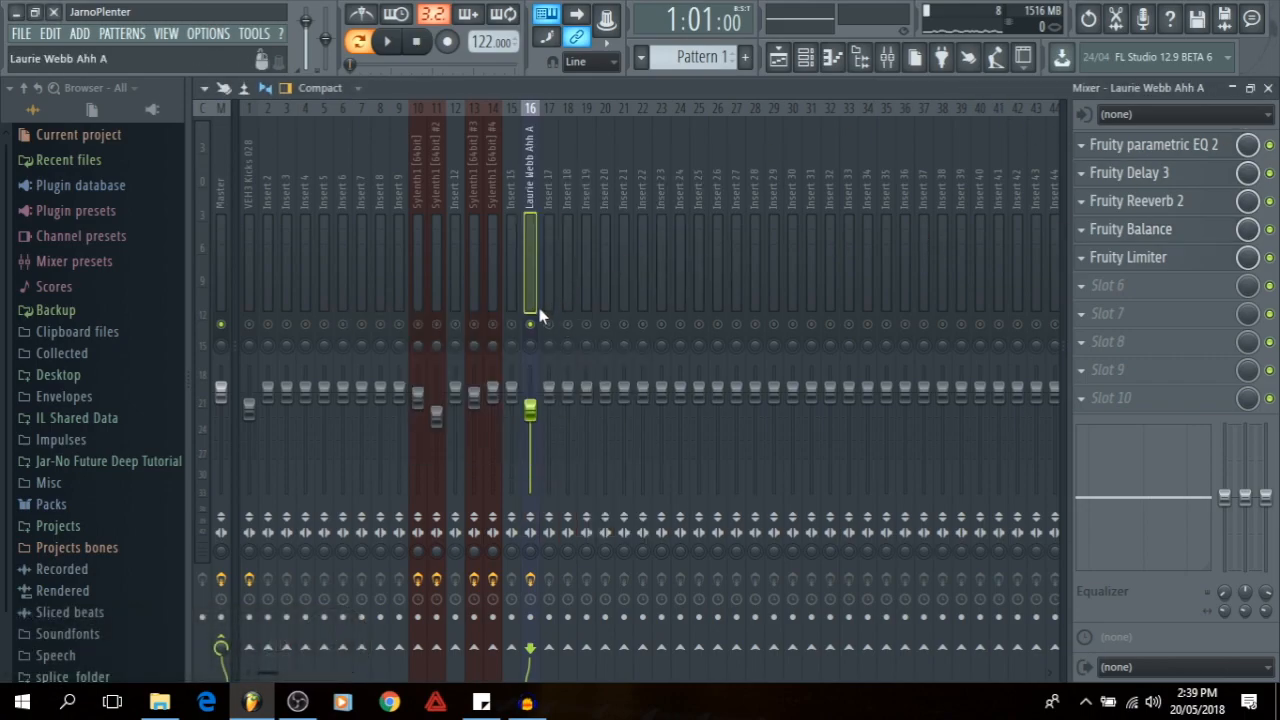
- Unsolo the vocal's mixer track and set the song playback position to bar 5 in the playlist
{"action": "right_click", "coordinate": [533, 323]}
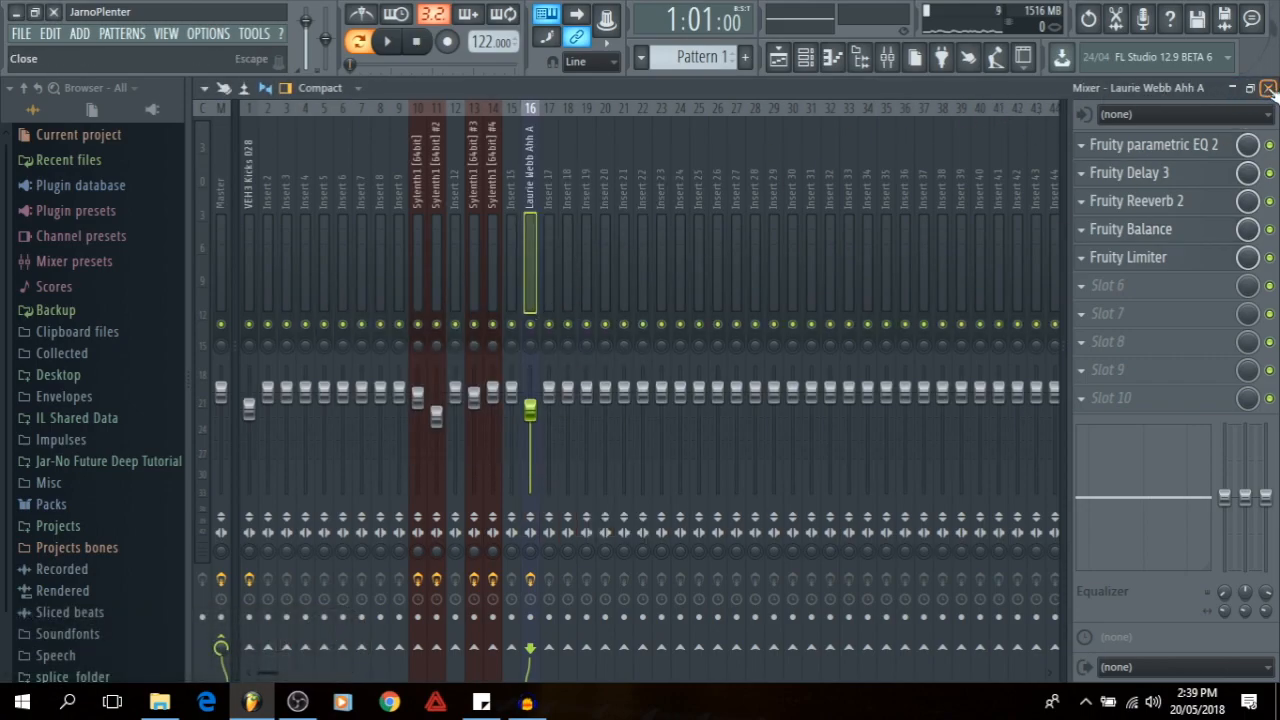
{"action": "left_click", "coordinate": [1233, 90]}
{"action": "left_click", "coordinate": [815, 138]}
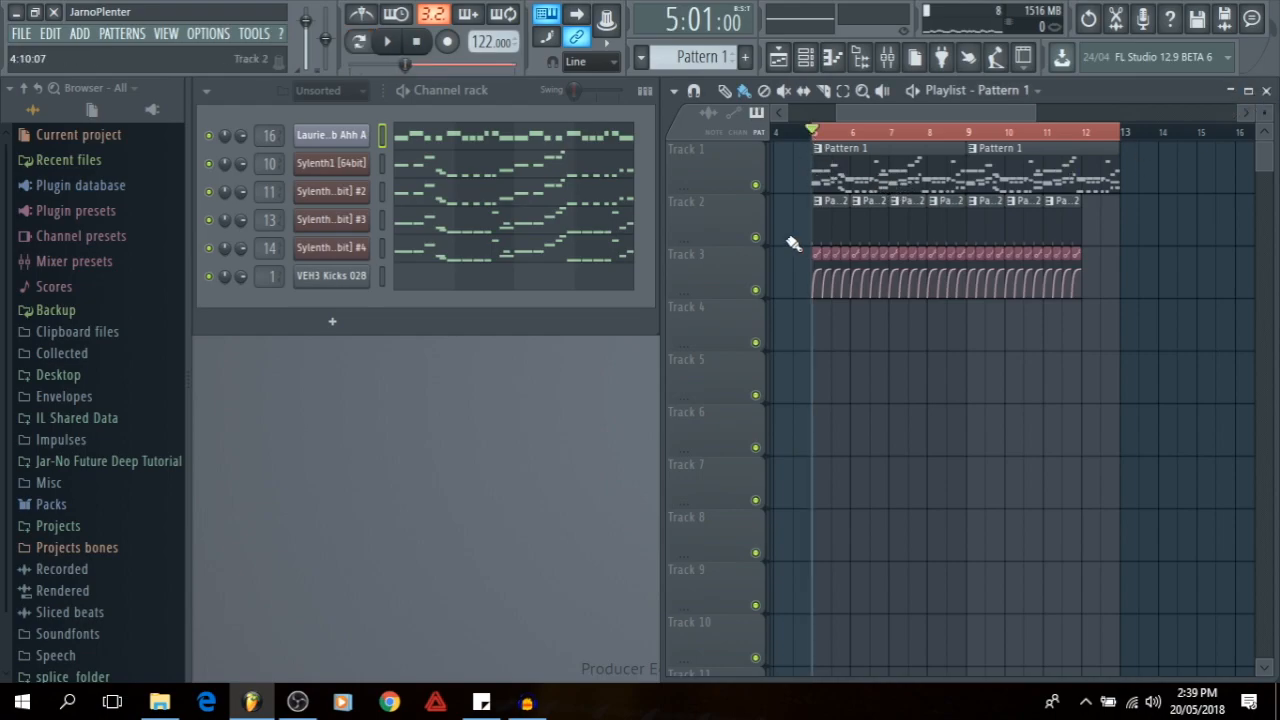
- Mute the kick, Sylenth1 and Sylenth1 #2 tracks and play the song, bringing Sylenth1 #2 back in while listening
{"action": "left_click", "coordinate": [886, 57]}
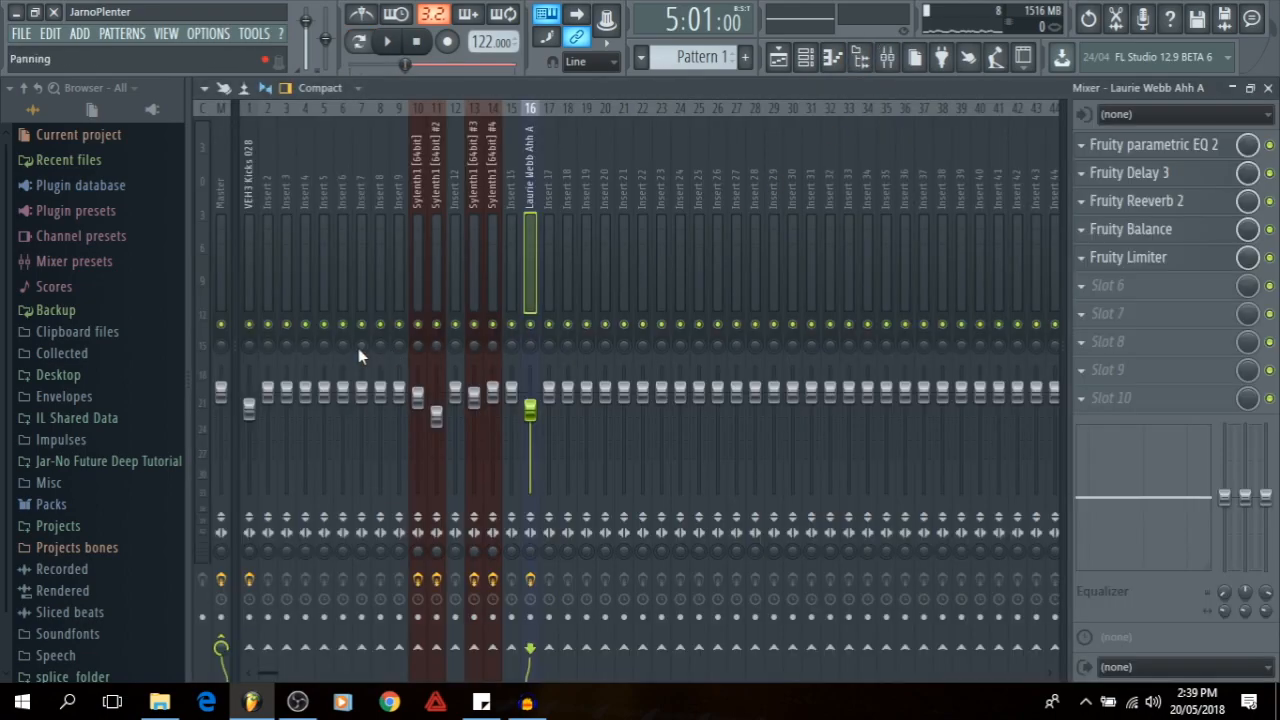
{"action": "left_click", "coordinate": [419, 326]}
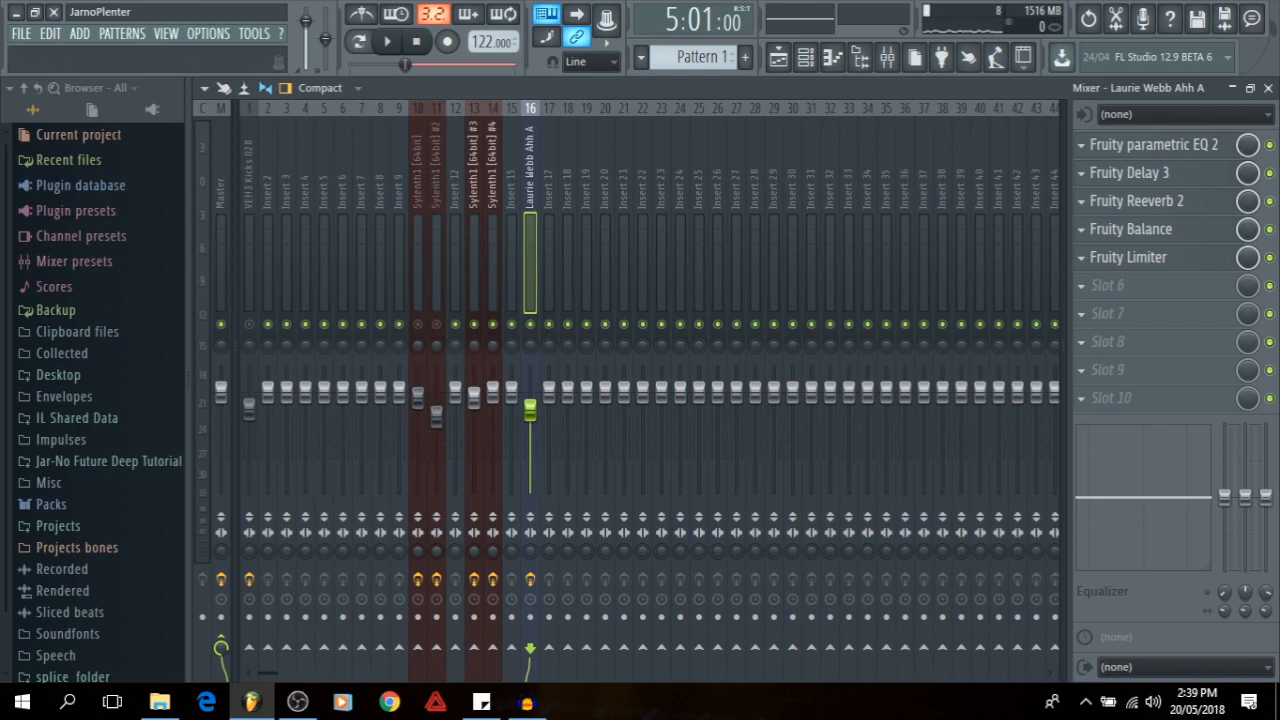
{"action": "left_click", "coordinate": [1268, 88]}
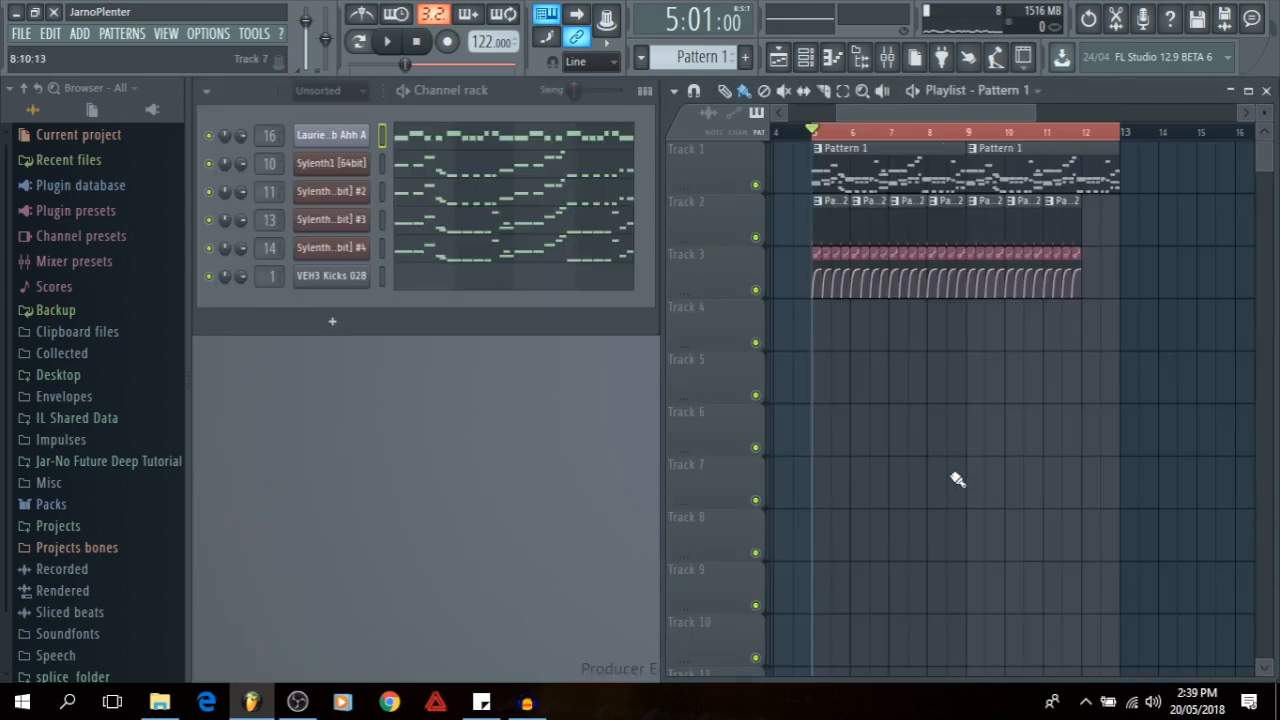
{"action": "key", "text": "F9"}
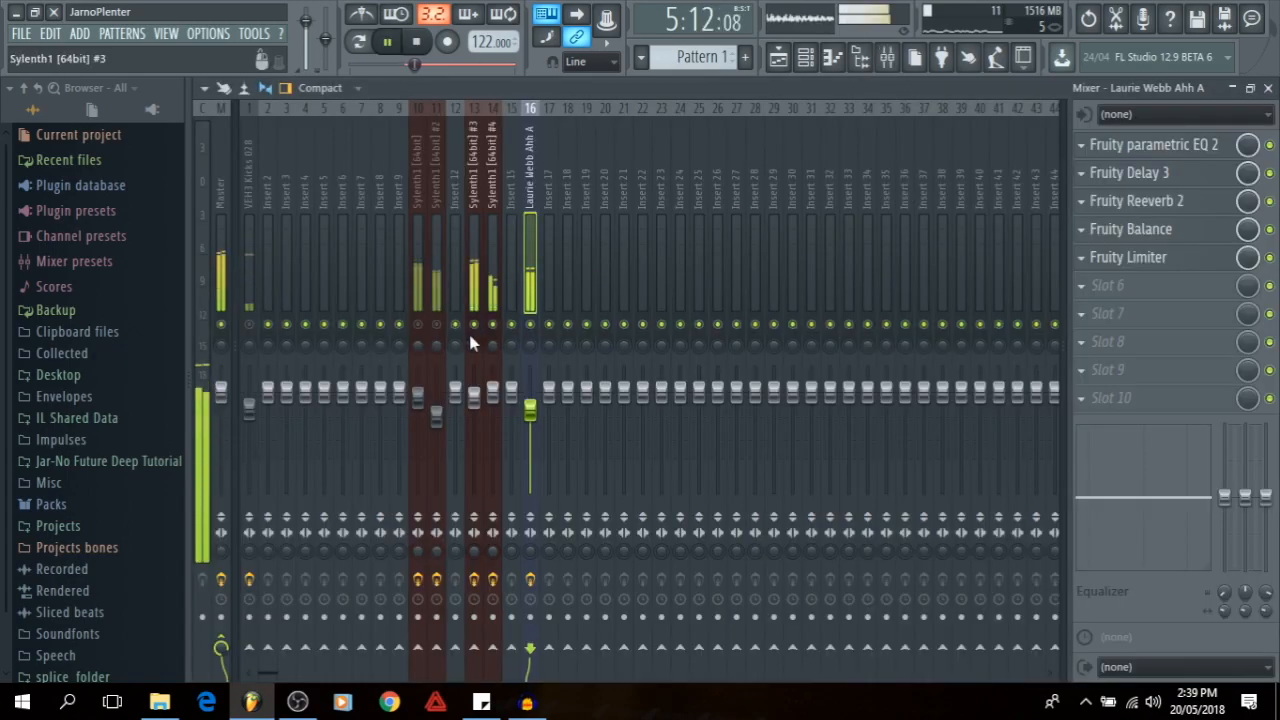
{"action": "left_click", "coordinate": [438, 326]}
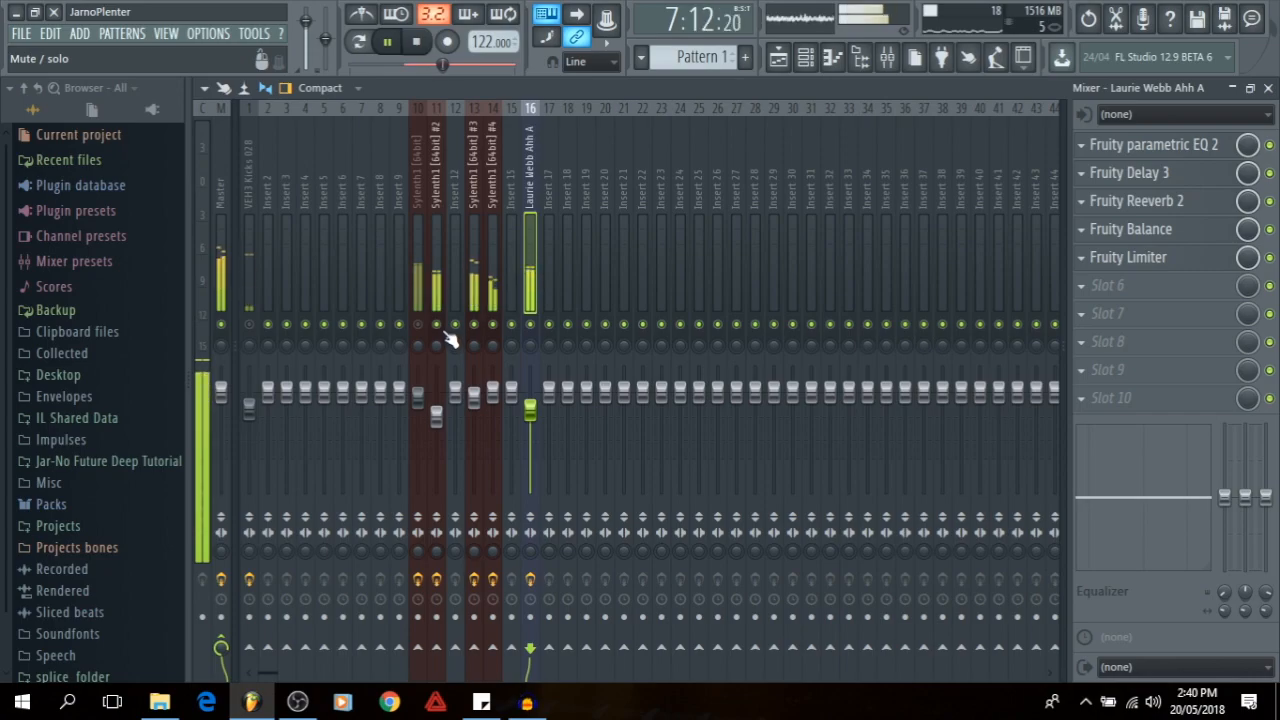
{"action": "key", "text": "space"}
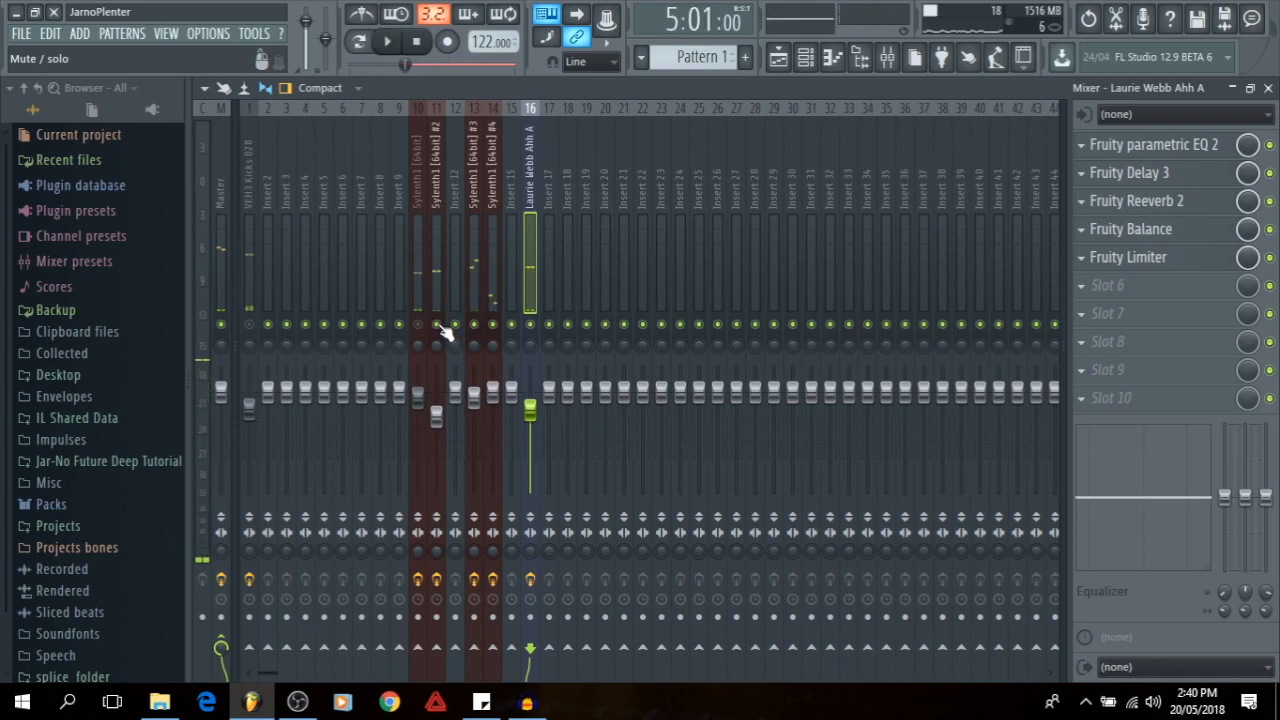
- Unmute the kick and first Sylenth1 tracks and play the full arrangement from bar 5
{"action": "left_click", "coordinate": [438, 326]}
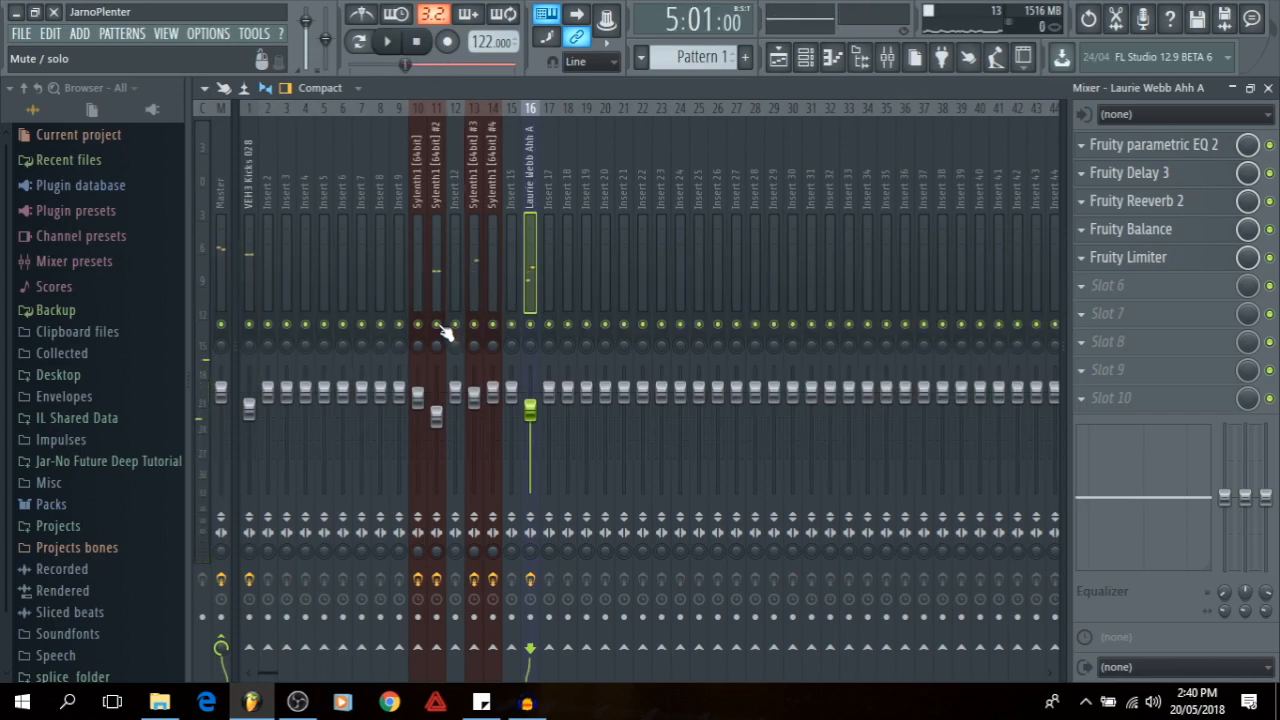
{"action": "key", "text": "space"}
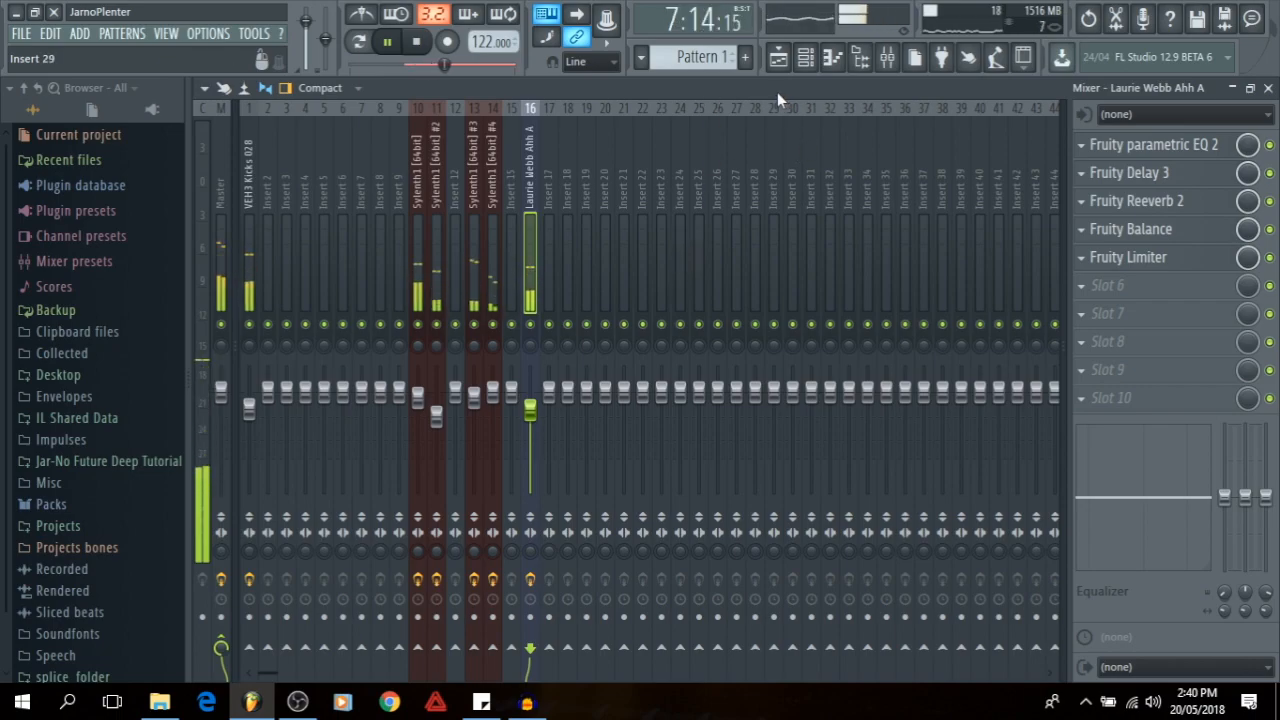
{"action": "left_click", "coordinate": [1267, 88]}
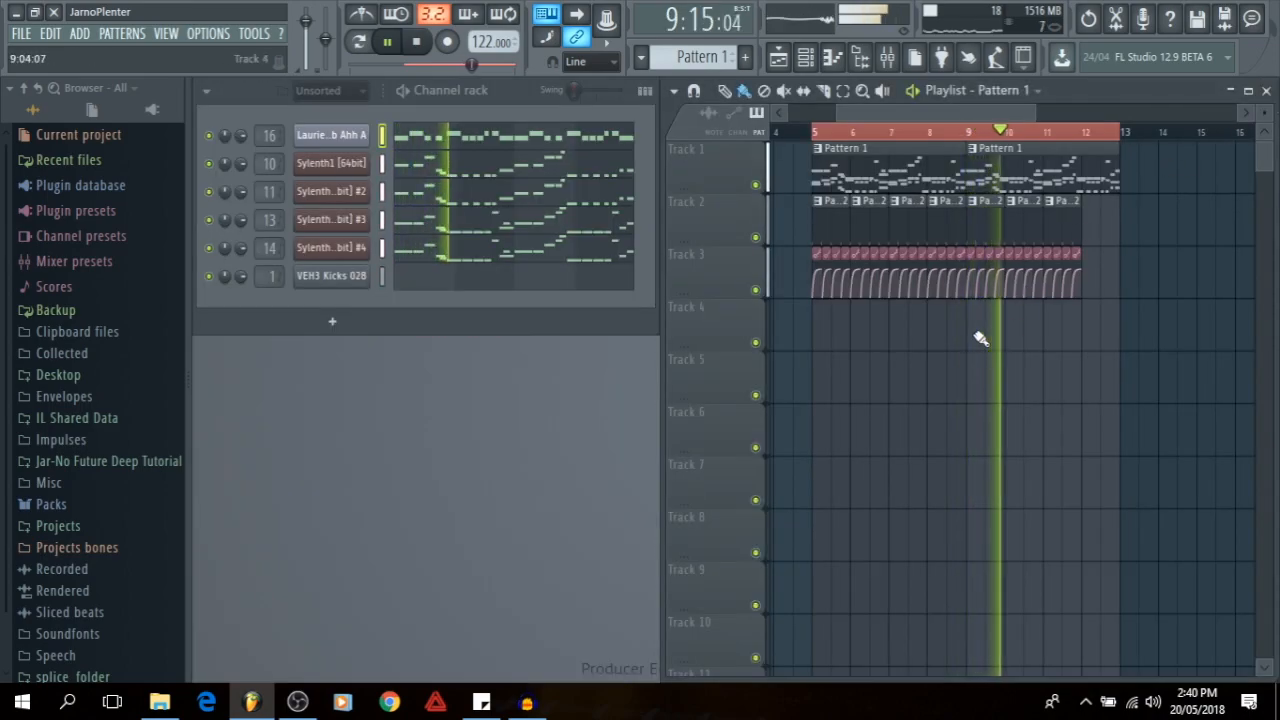
{"action": "key", "text": "space"}
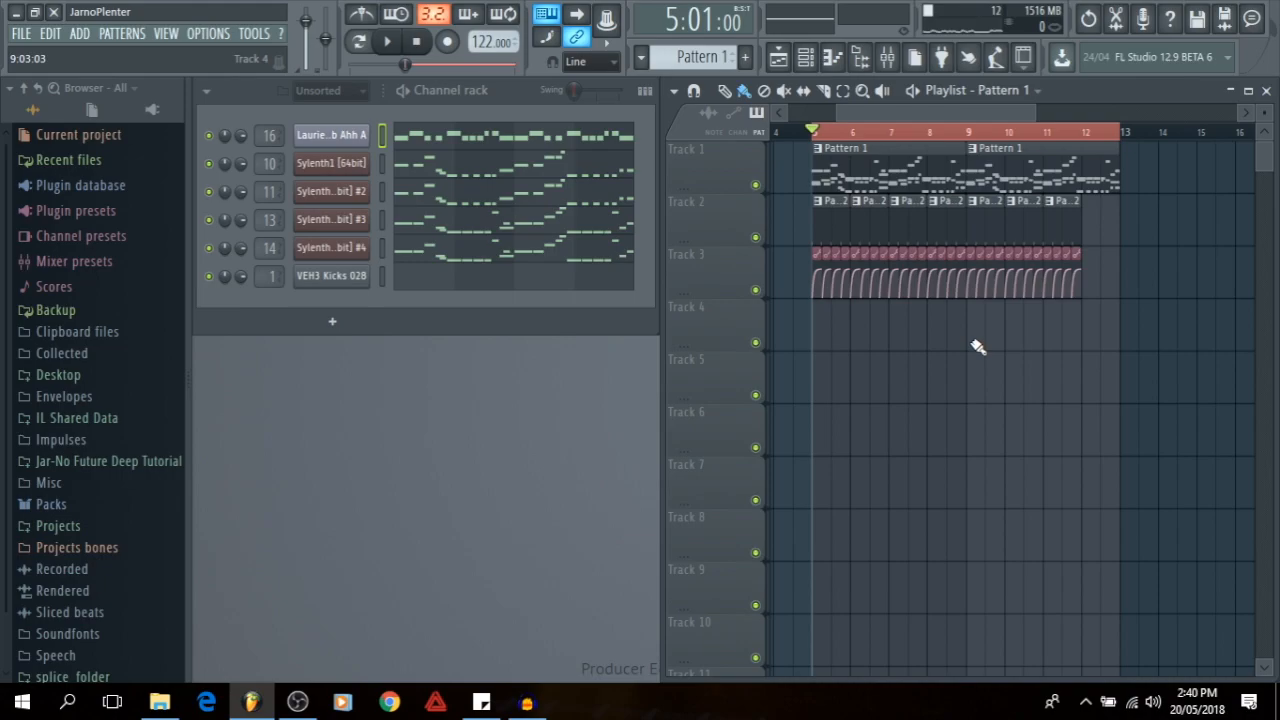
- Solo the vocal's mixer track and limit the playlist time selection to bars 5 to 9, leaving no clips selected
{"action": "left_click", "coordinate": [887, 57]}
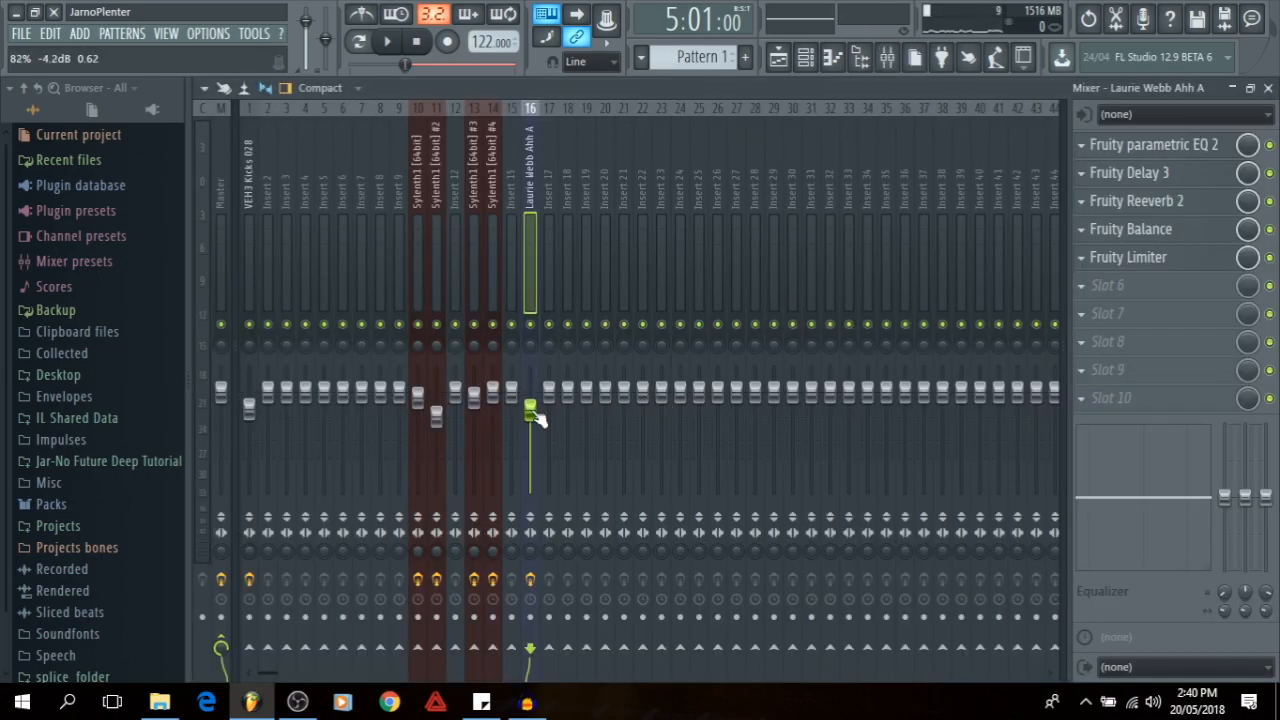
{"action": "right_click", "coordinate": [531, 326]}
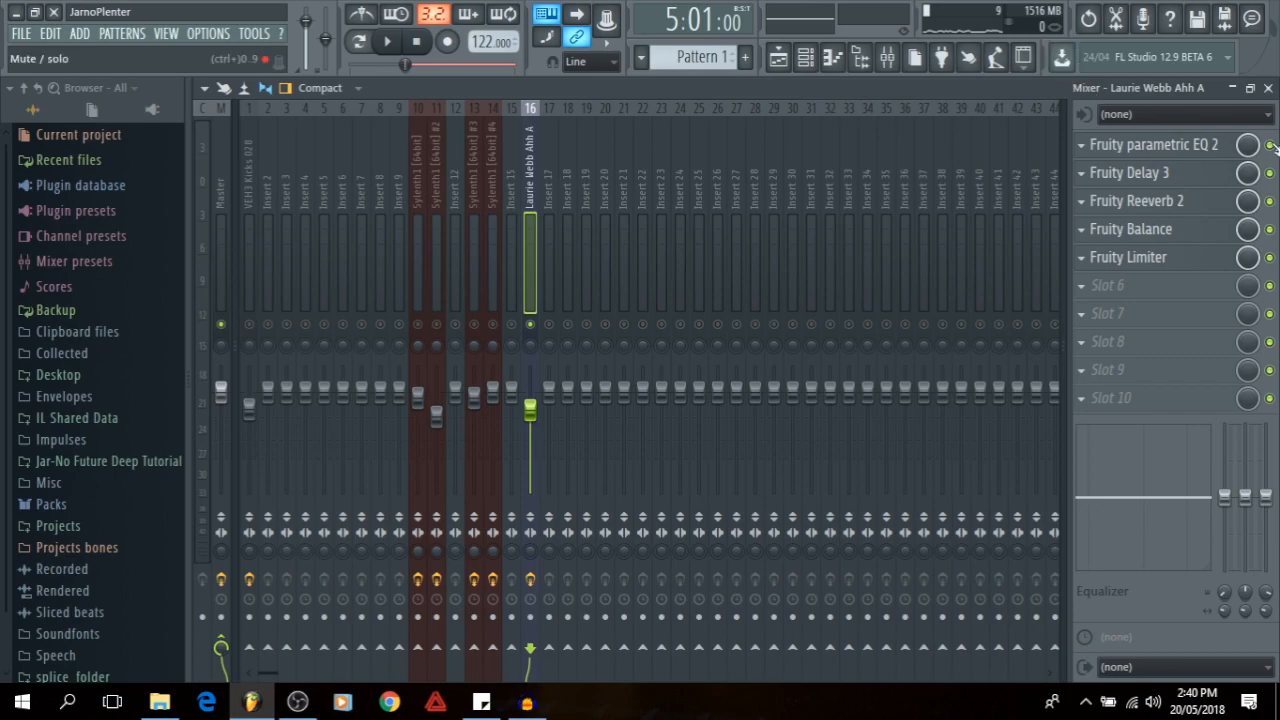
{"action": "left_click", "coordinate": [1267, 88]}
{"action": "left_click_drag", "start_coordinate": [1113, 143], "coordinate": [972, 143]}
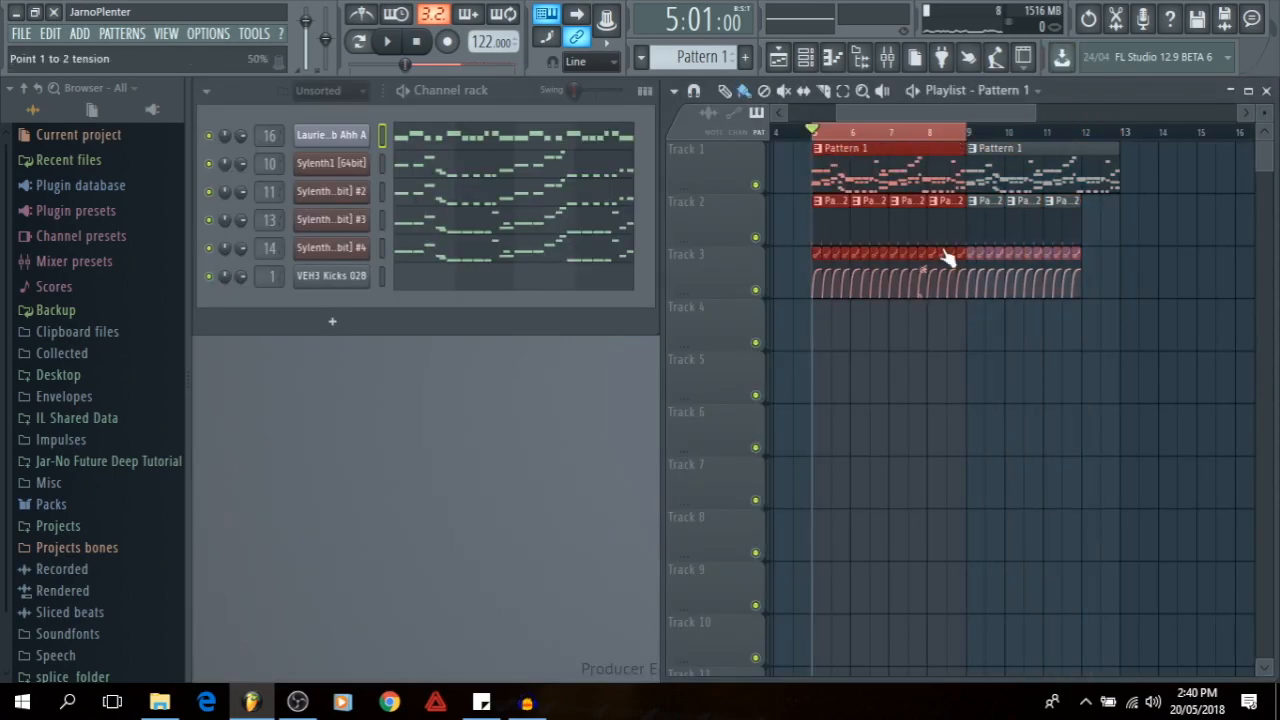
{"action": "left_click", "coordinate": [1120, 490]}
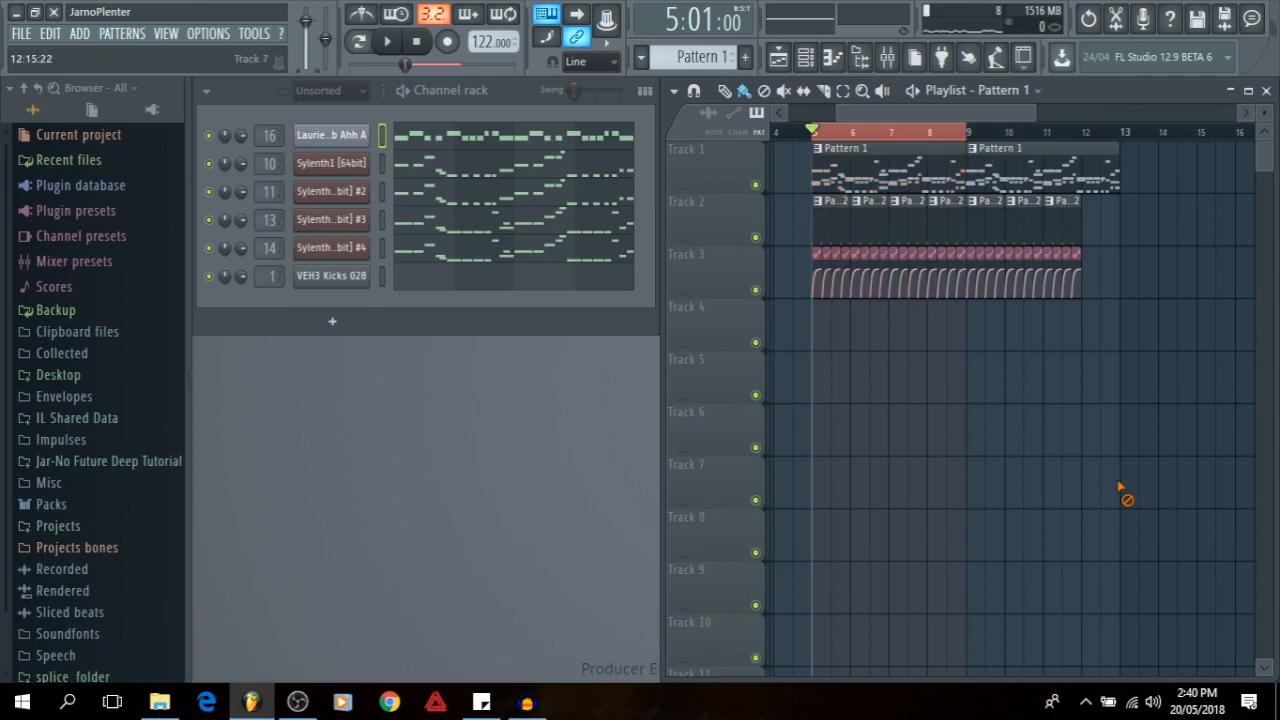
- Set the Slicex vocal channel's pitch range to 12 semitones and create an automation clip for its channel pitch
{"action": "left_click", "coordinate": [326, 140]}
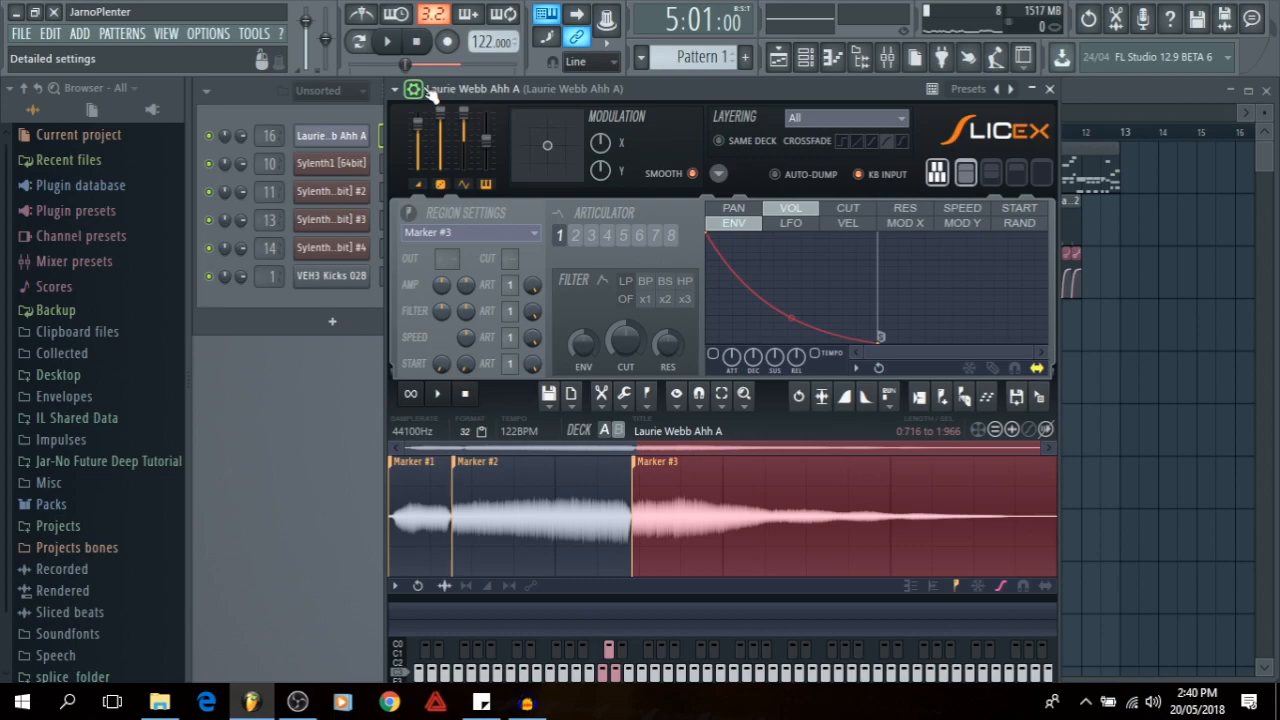
{"action": "left_click", "coordinate": [415, 90]}
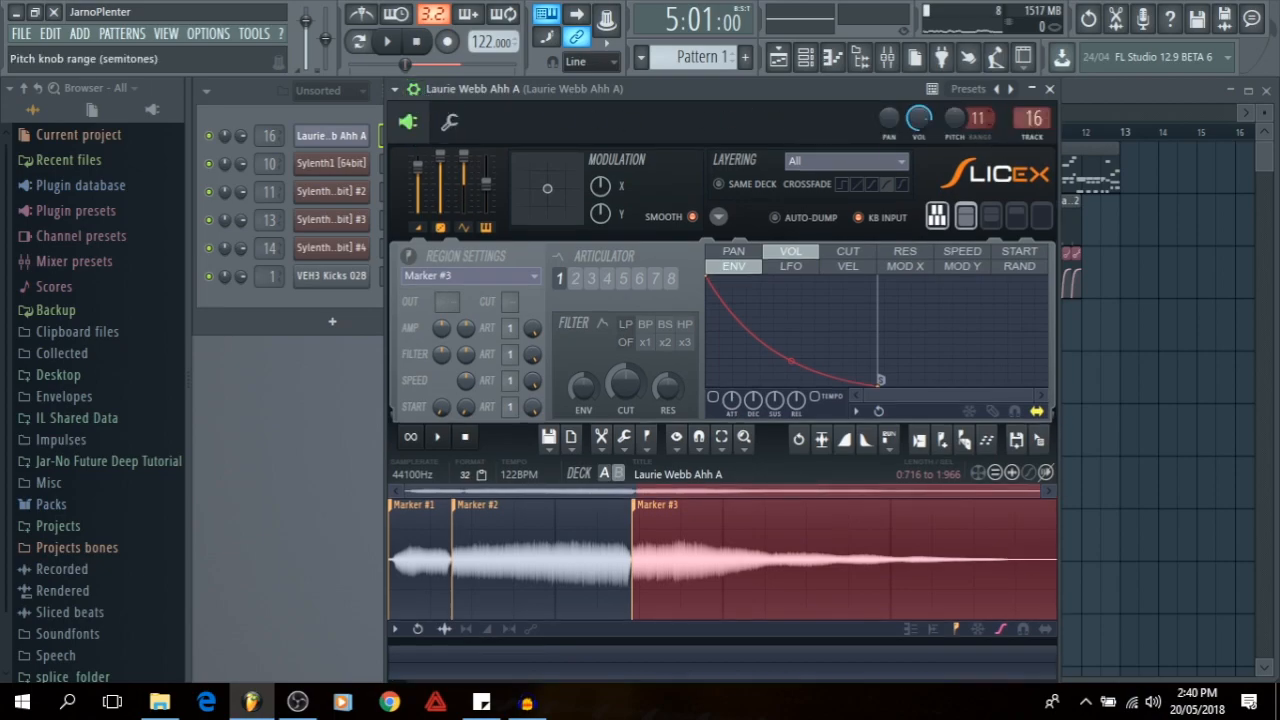
{"action": "right_click", "coordinate": [955, 122]}
{"action": "left_click", "coordinate": [960, 127]}
{"action": "right_click", "coordinate": [958, 124]}
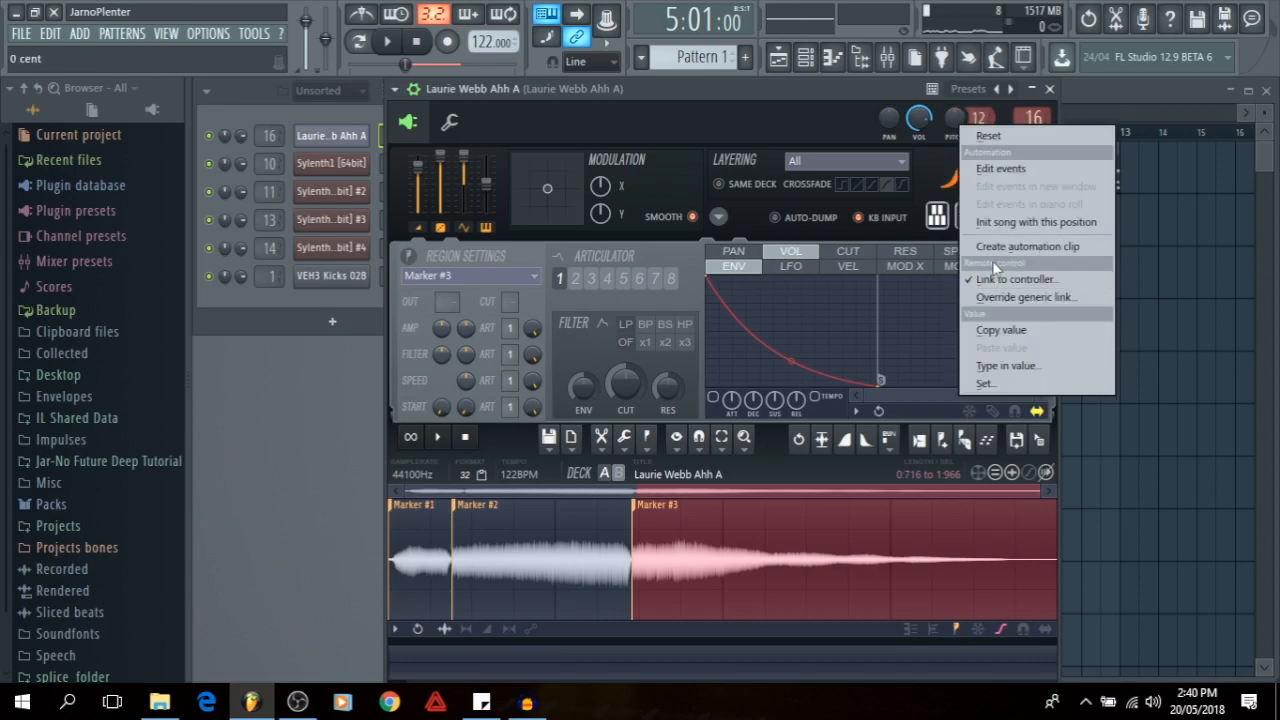
{"action": "left_click", "coordinate": [996, 247]}
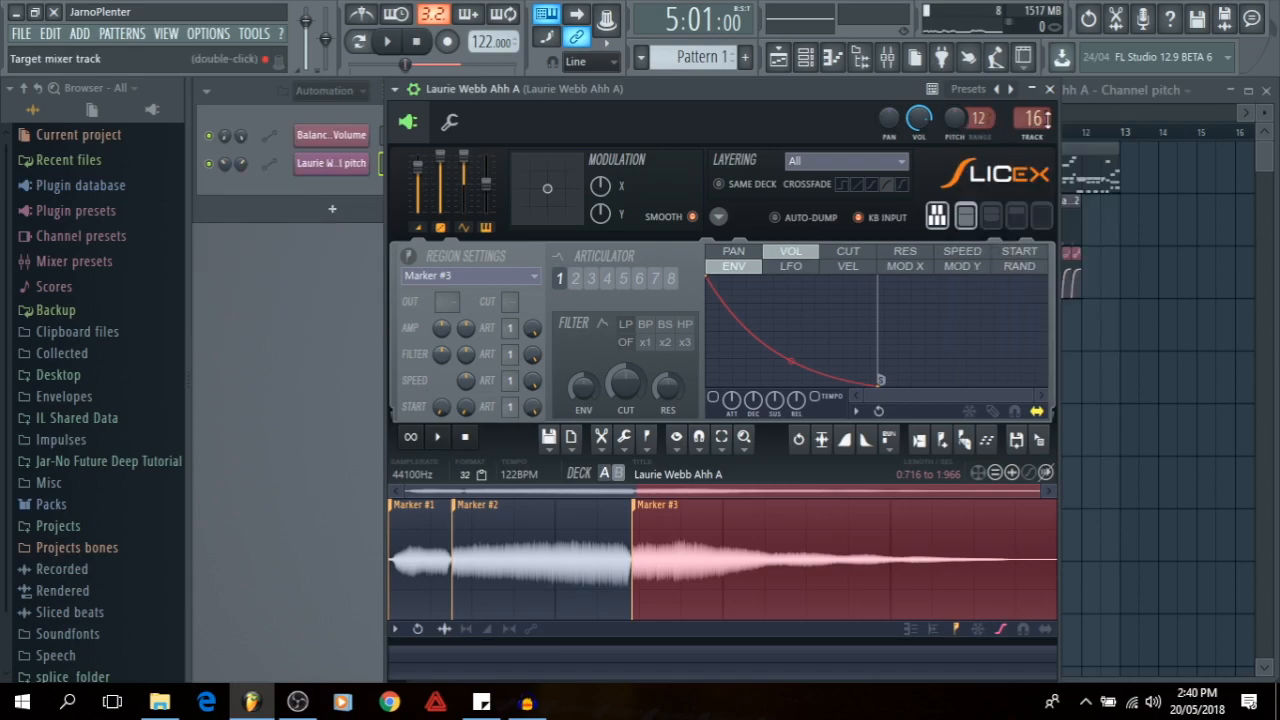
{"action": "left_click", "coordinate": [1050, 88]}
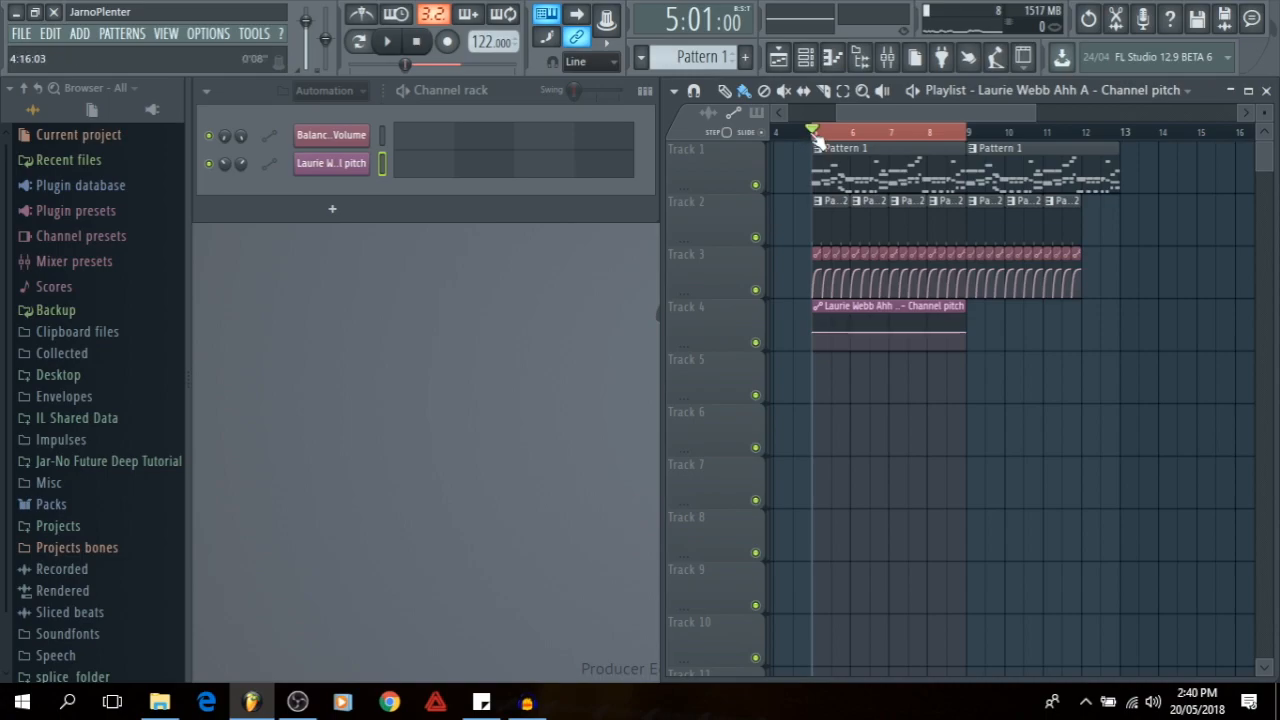
- Add points at 6:13:00 and 7:01:00 to the channel pitch clip, pasting the first point's copied 50% value onto both
{"action": "scroll", "coordinate": [881, 140], "scroll_direction": "up", "scroll_amount": 4}
{"action": "left_click_drag", "start_coordinate": [935, 410], "coordinate": [1007, 411]}
{"action": "right_click", "coordinate": [819, 333]}
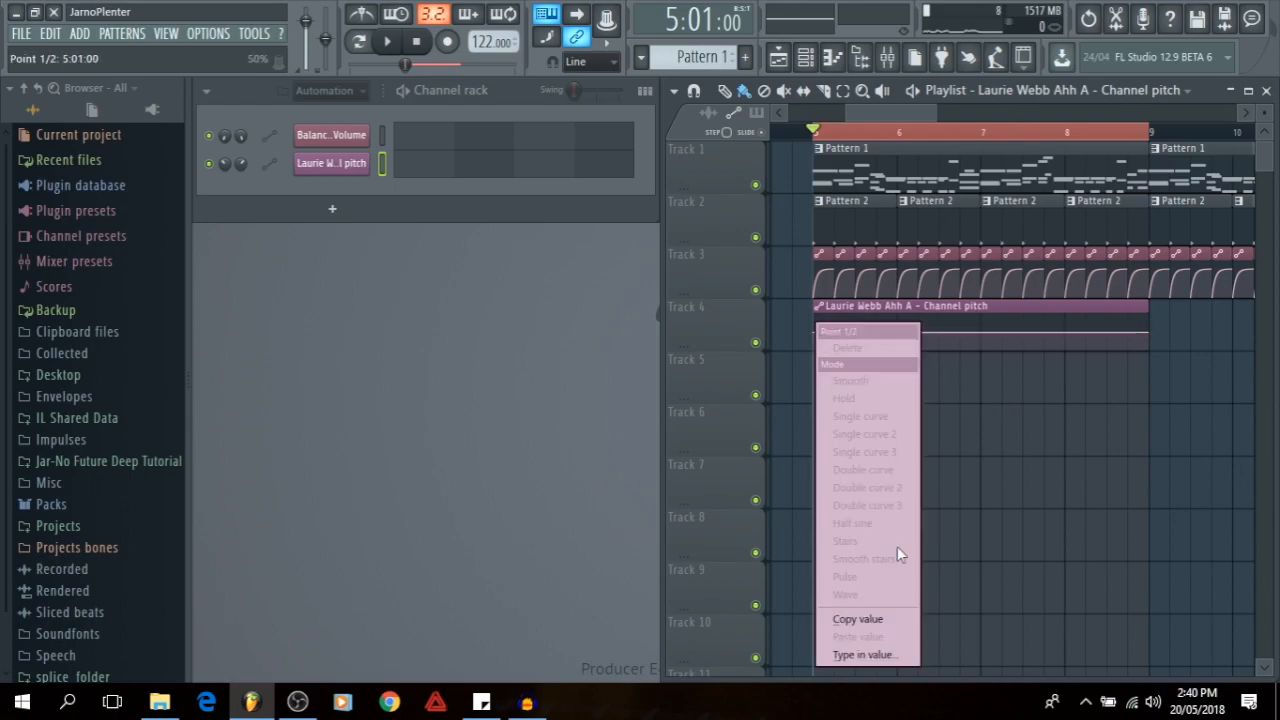
{"action": "left_click", "coordinate": [881, 622]}
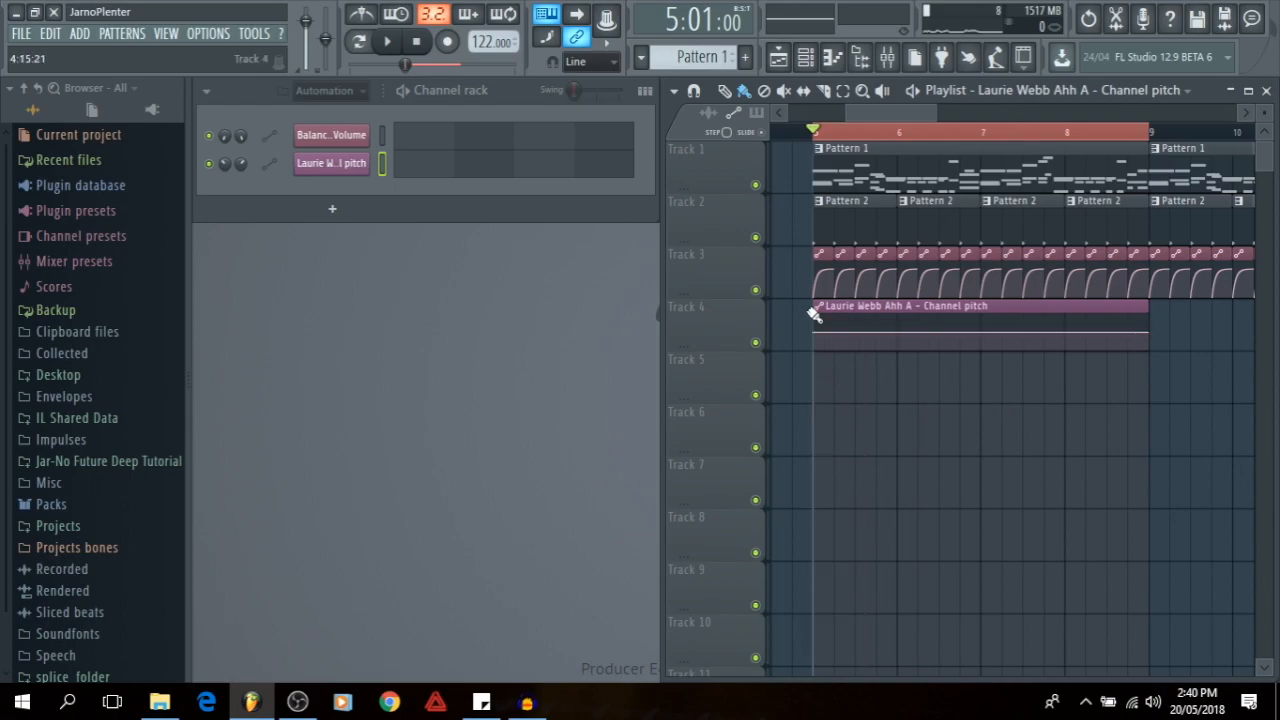
{"action": "right_click", "coordinate": [966, 333]}
{"action": "right_click", "coordinate": [966, 333]}
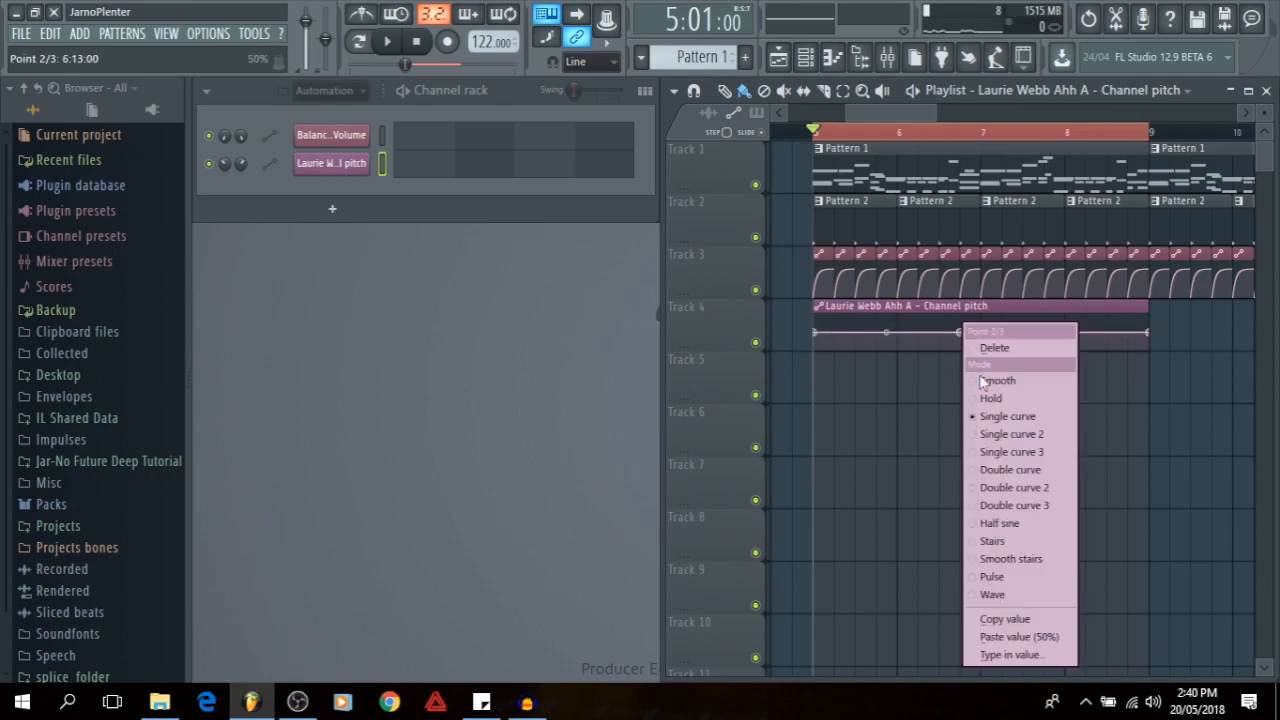
{"action": "left_click", "coordinate": [1011, 639]}
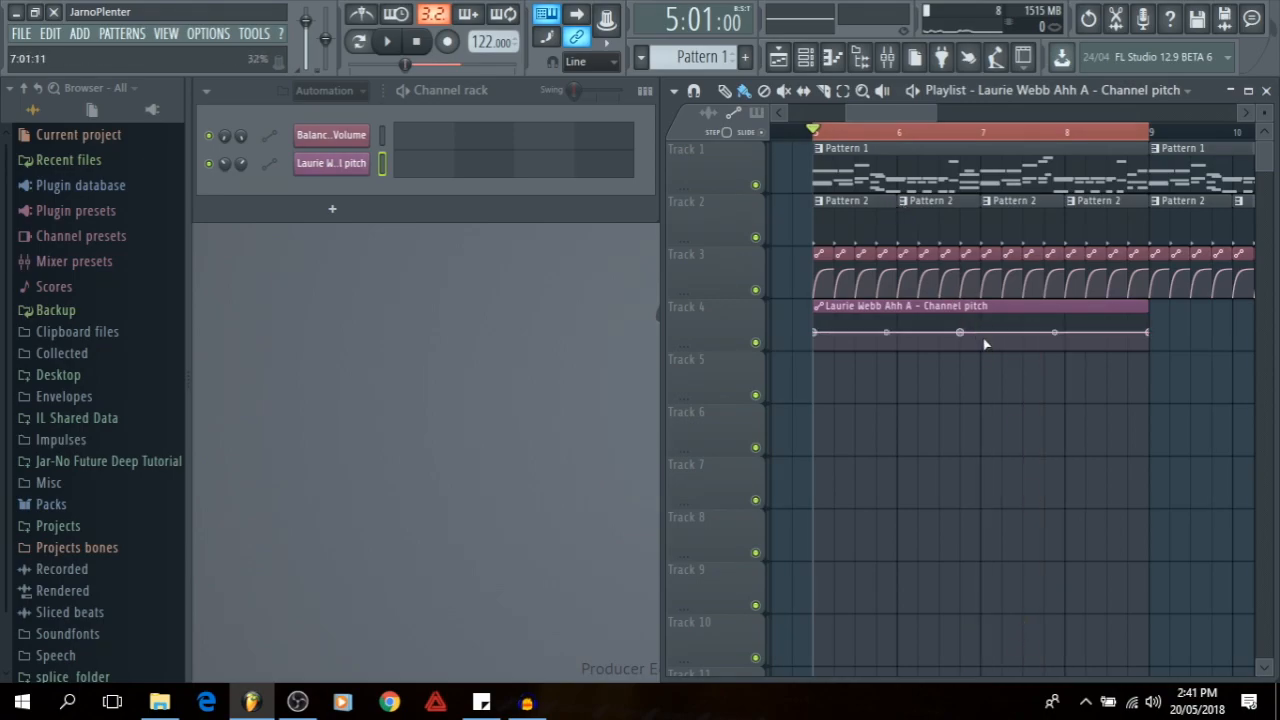
{"action": "right_click", "coordinate": [984, 333]}
{"action": "left_click", "coordinate": [1030, 632]}
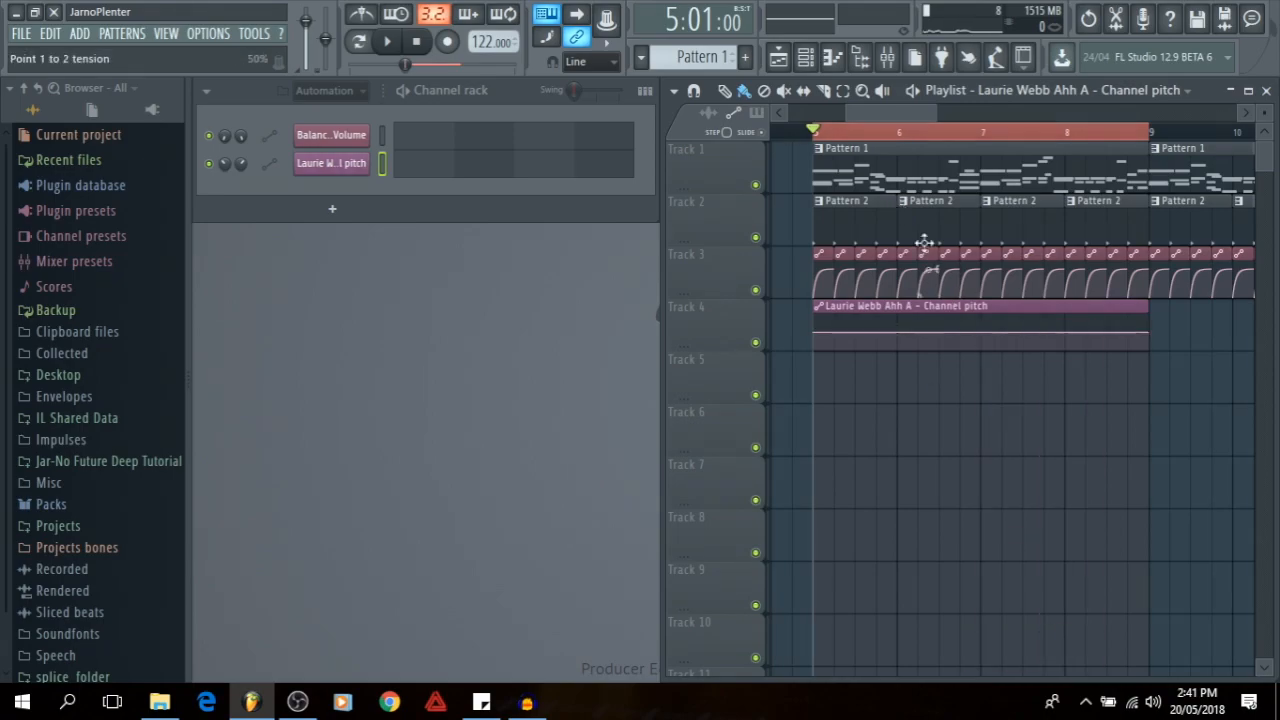
- Shape a pitch dip that curves down from 6:13:00 to a low point at bar 7 and returns to 50% at 7:01:00
{"action": "scroll", "coordinate": [988, 137], "scroll_direction": "up", "scroll_amount": 2}
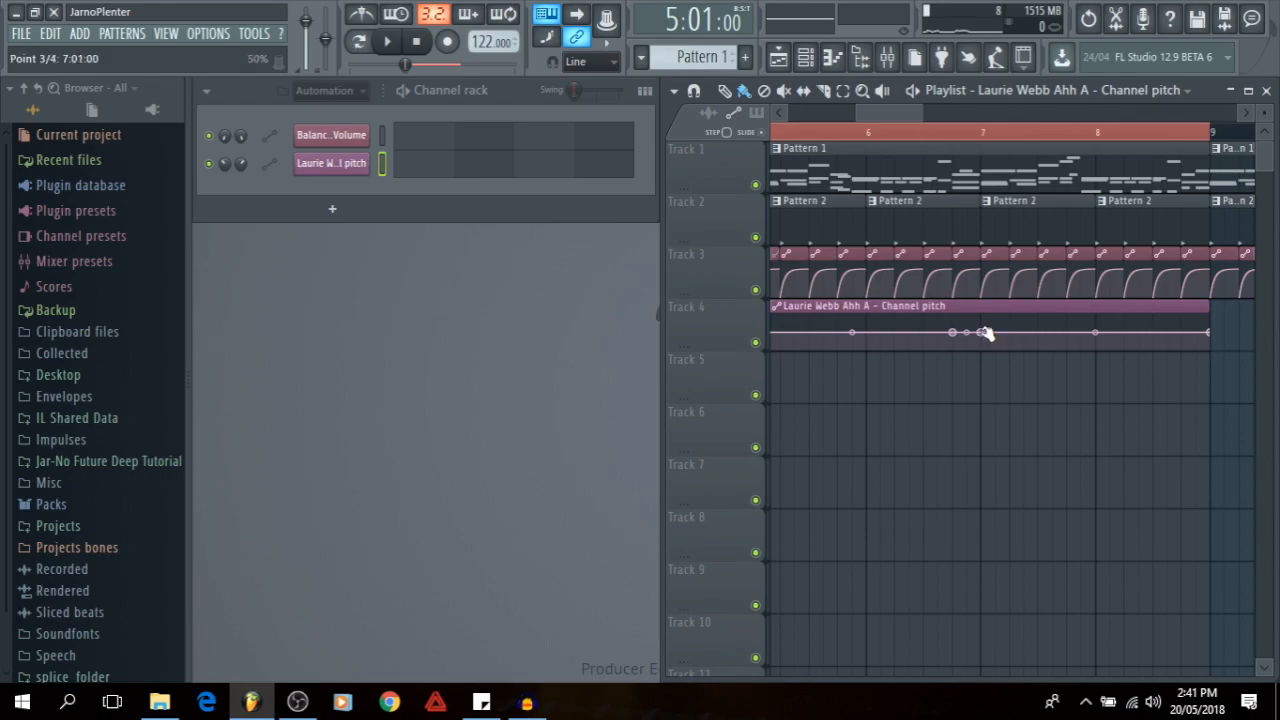
{"action": "mouse_move", "coordinate": [984, 333]}
{"action": "left_mouse_down"}
{"action": "mouse_move", "coordinate": [983, 363]}
{"action": "mouse_move", "coordinate": [982, 332]}
{"action": "left_mouse_up"}
{"action": "right_click", "coordinate": [982, 332]}
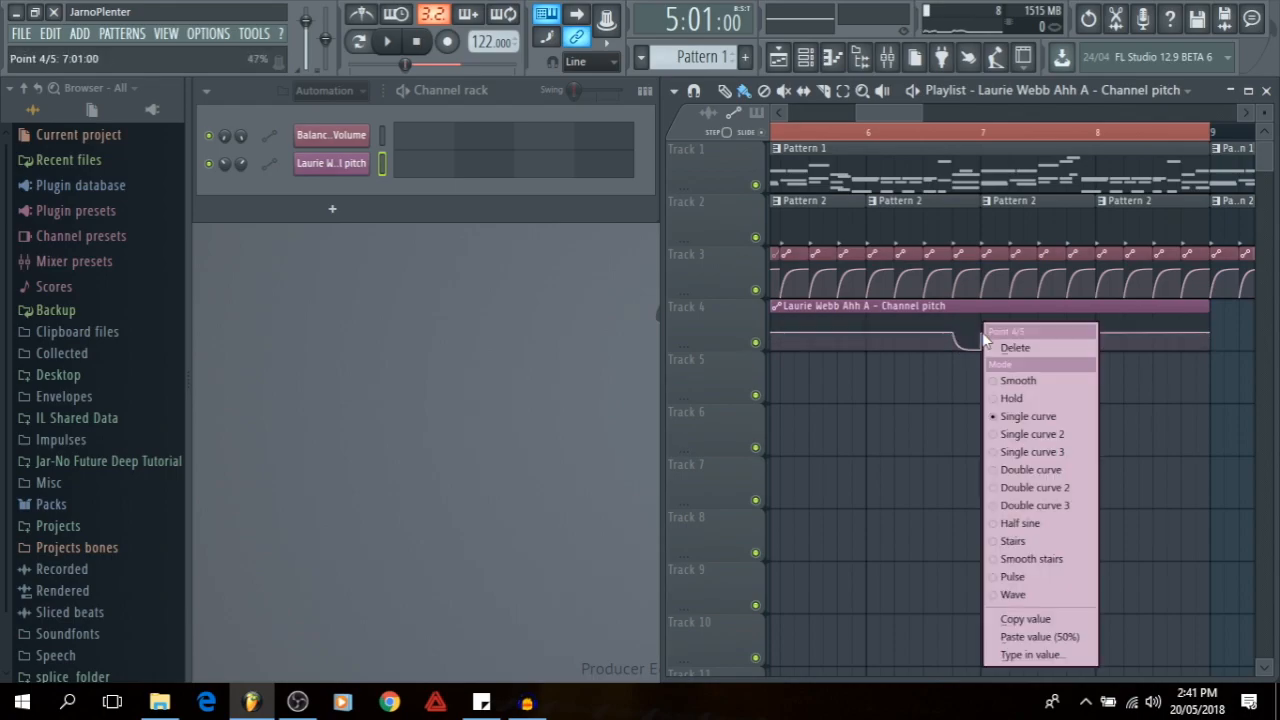
{"action": "left_click", "coordinate": [1068, 638]}
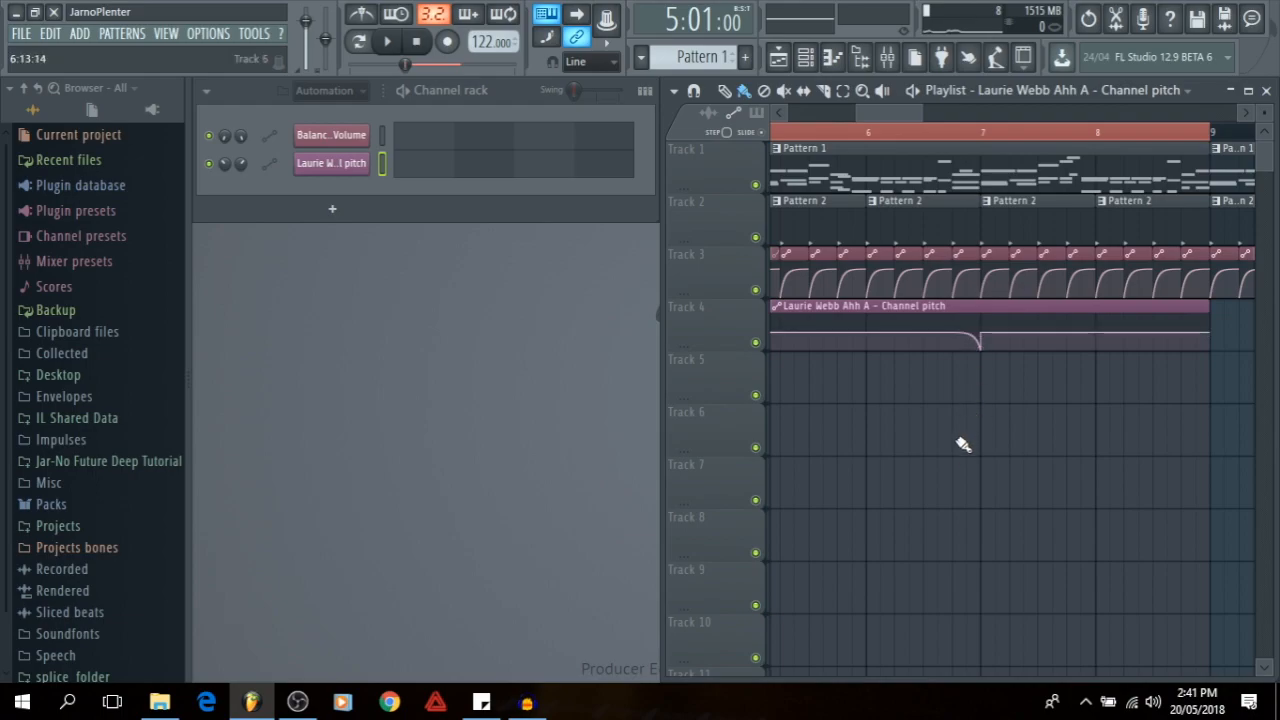
- Play the arrangement from bar 6 to listen to the vocal's pitch dip before bar 7
{"action": "left_click", "coordinate": [867, 134]}
{"action": "key", "text": "space"}
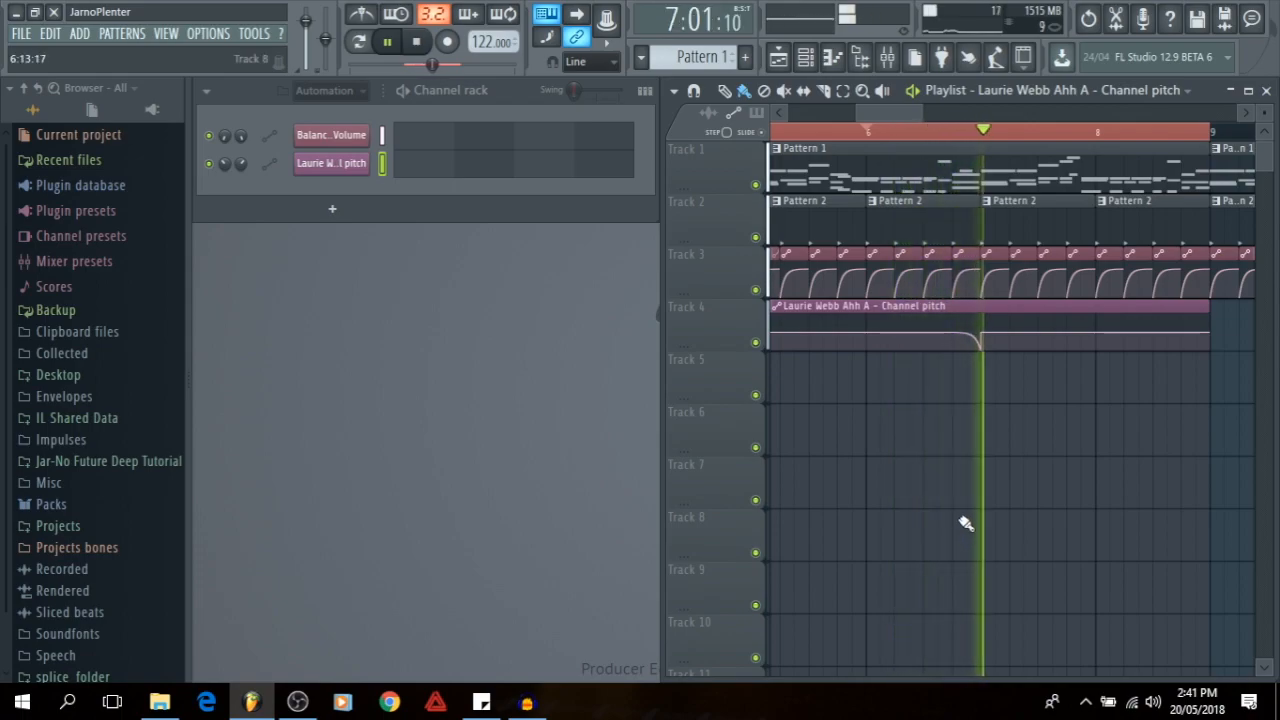
{"action": "key", "text": "space"}
- Add a 50% point at 8:13:00 to the channel pitch clip, curve the pitch upward to the clip's end, and play from bar 8
{"action": "left_click_drag", "start_coordinate": [1115, 431], "coordinate": [1034, 415]}
{"action": "left_click", "coordinate": [1100, 317]}
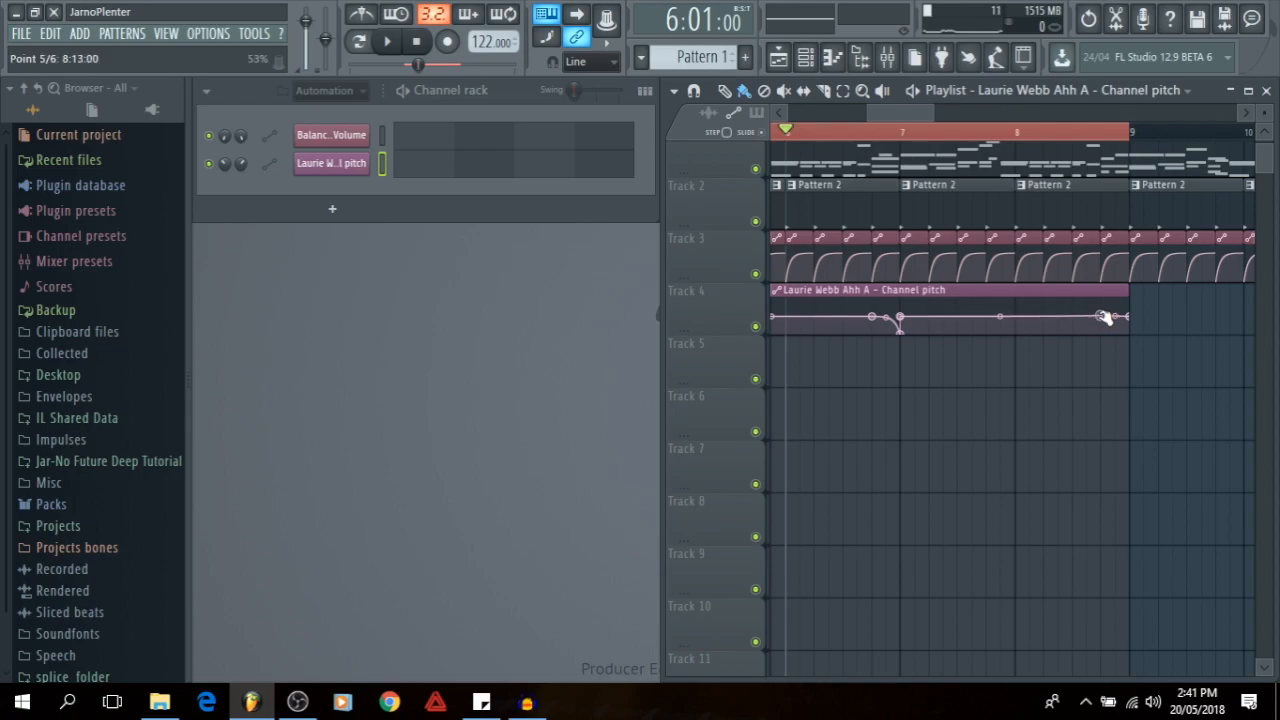
{"action": "right_click", "coordinate": [1100, 317]}
{"action": "left_click", "coordinate": [1171, 631]}
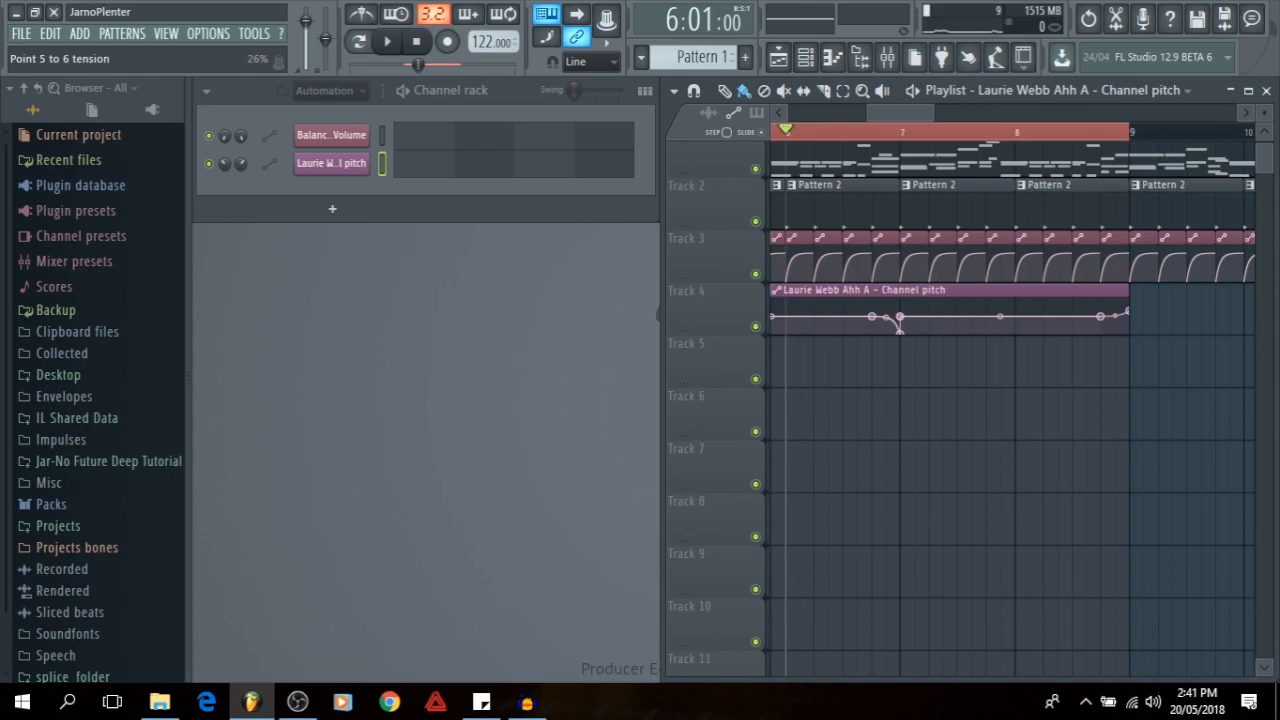
{"action": "left_click", "coordinate": [1020, 131]}
{"action": "key", "text": "space"}
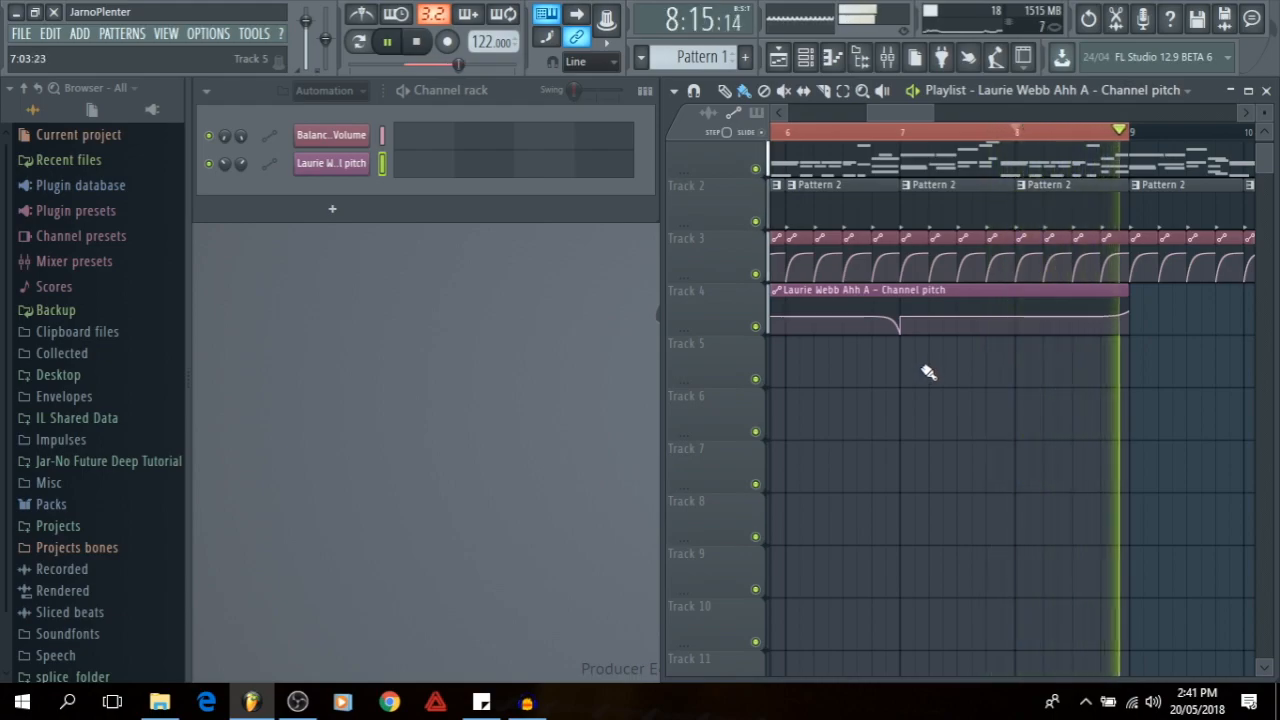
{"action": "key", "text": "space"}
- Place a second copy of the vocal's channel pitch clip on Track 4 starting at bar 9
{"action": "scroll", "coordinate": [988, 136], "scroll_direction": "down", "scroll_amount": 3}
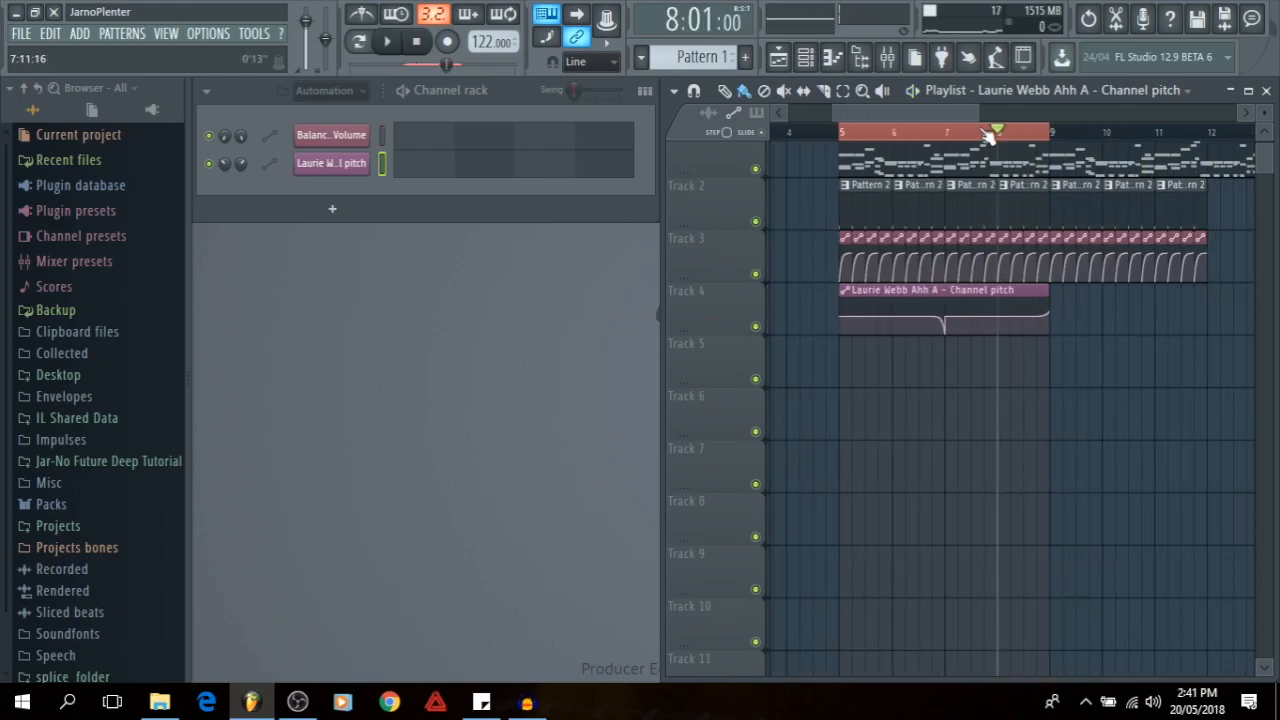
{"action": "left_click", "coordinate": [1057, 297]}
{"action": "left_click", "coordinate": [1118, 463], "text": "ctrl"}
{"action": "left_click_drag", "start_coordinate": [1118, 463], "coordinate": [1052, 458]}
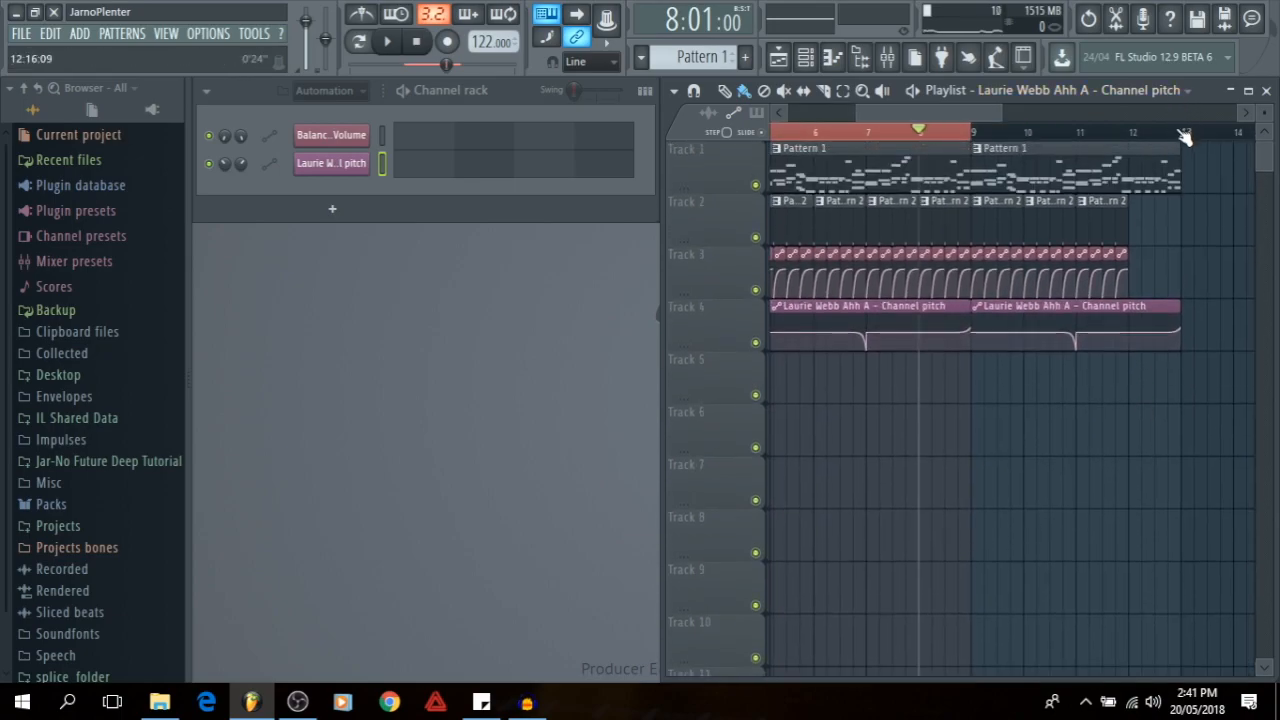
- Extend the playlist time selection to bars 5 to 13 and return the playhead to bar 5
{"action": "double_click", "coordinate": [1181, 131], "text": "ctrl"}
{"action": "left_click", "coordinate": [1198, 160], "text": "ctrl"}
{"action": "left_click_drag", "start_coordinate": [938, 116], "coordinate": [913, 117]}
{"action": "left_click", "coordinate": [843, 131]}
- Unsolo the vocal's mixer track and play the full arrangement from bar 5
{"action": "left_click", "coordinate": [887, 58]}
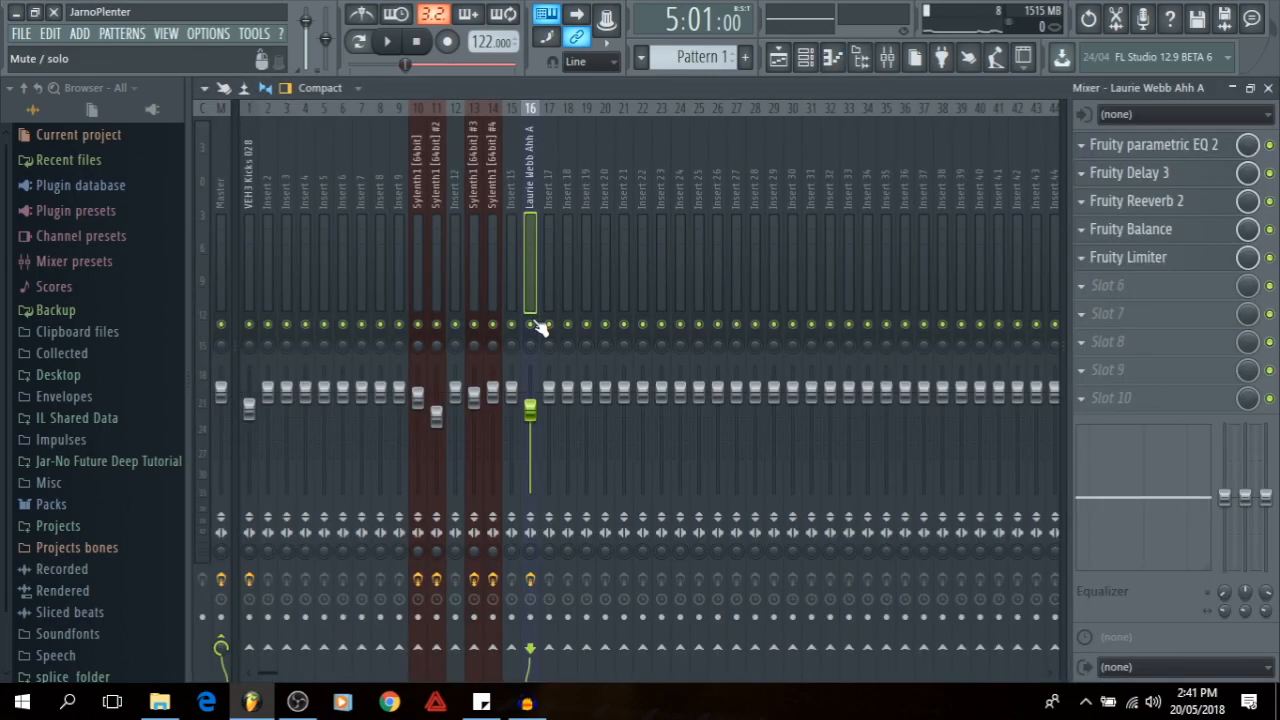
{"action": "key", "text": "space"}
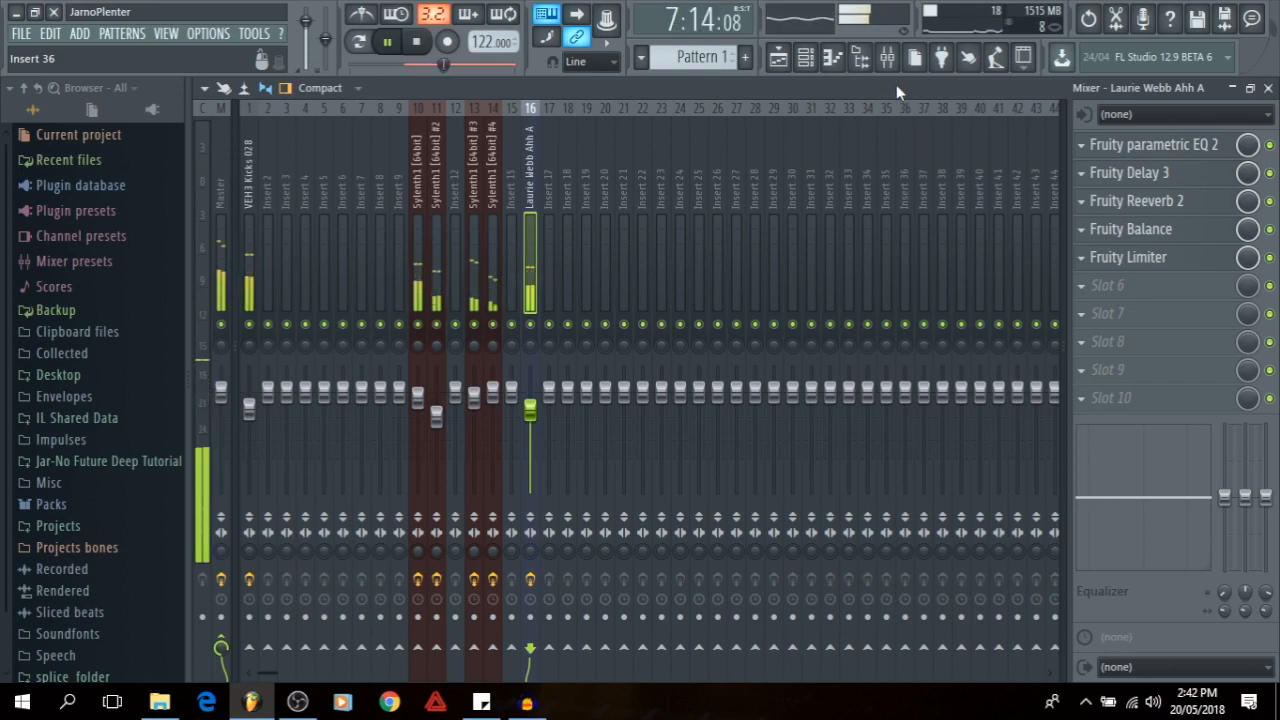
{"action": "left_click", "coordinate": [1268, 88]}
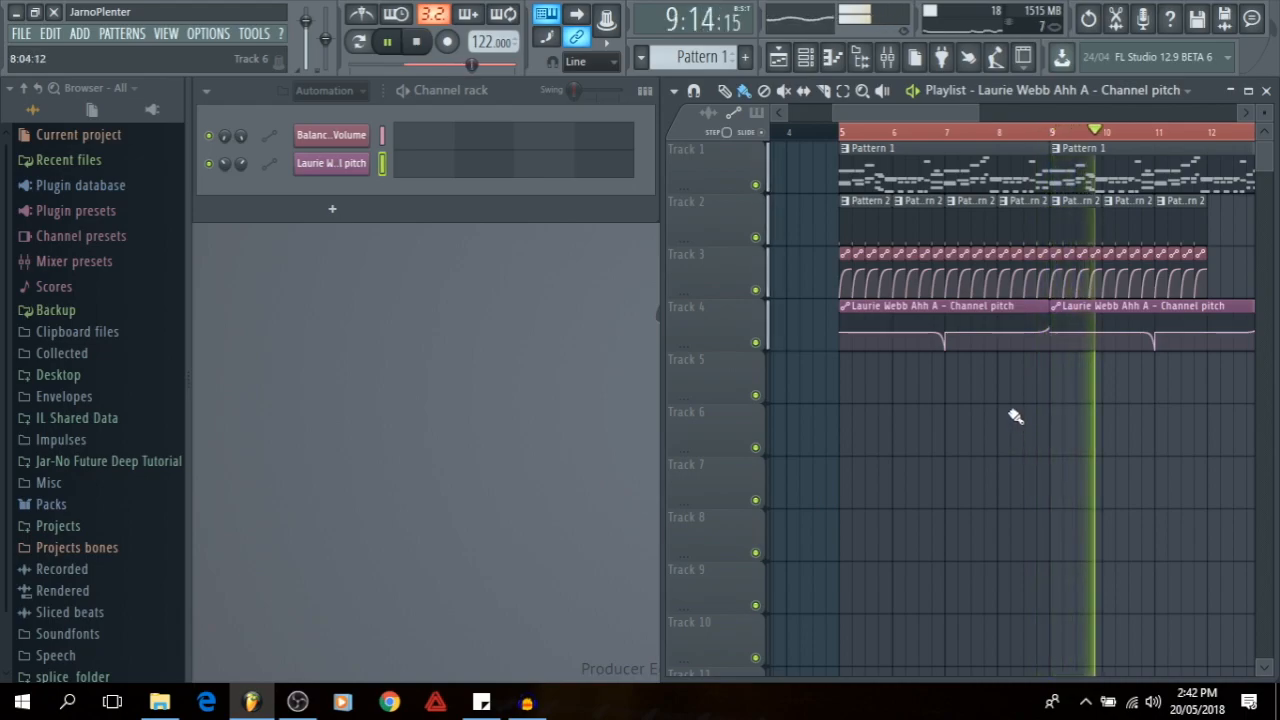
{"action": "key", "text": "space"}
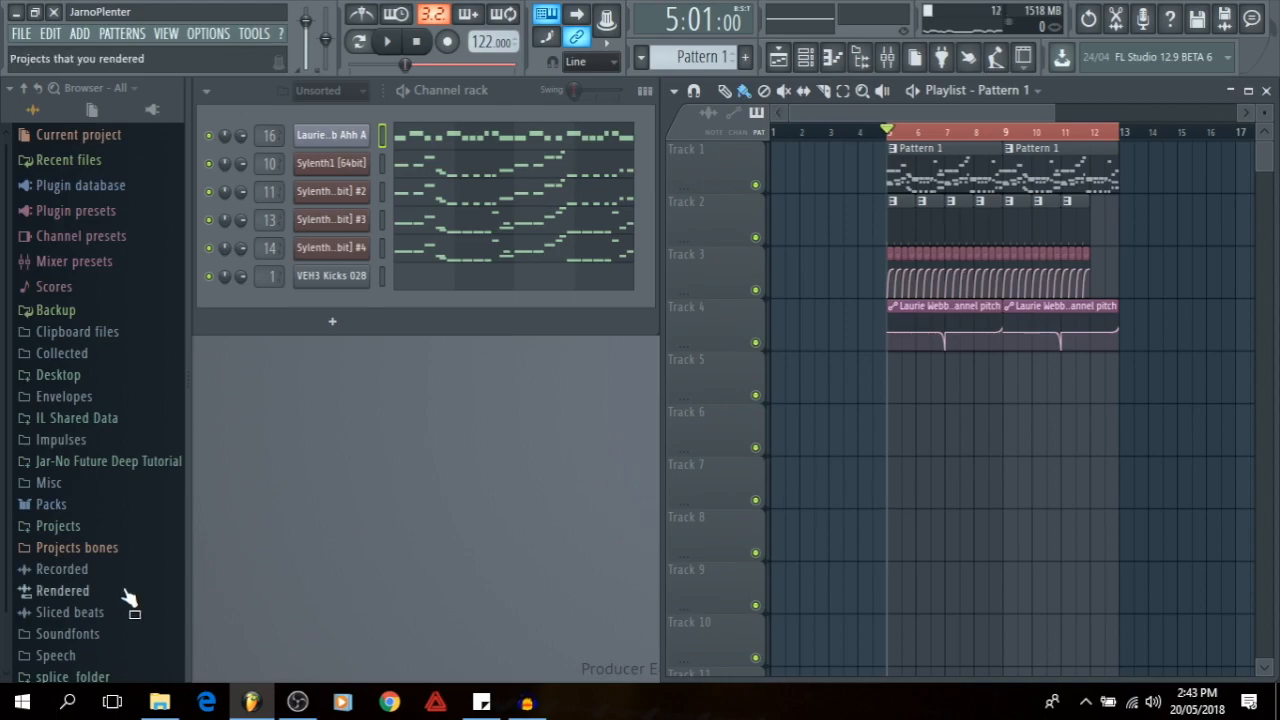
- Add the KSHMR Exhaust 07 sample from the Jar-No Future Deep Tutorial folder to Track 5 at bar 5
{"action": "left_click", "coordinate": [90, 466]}
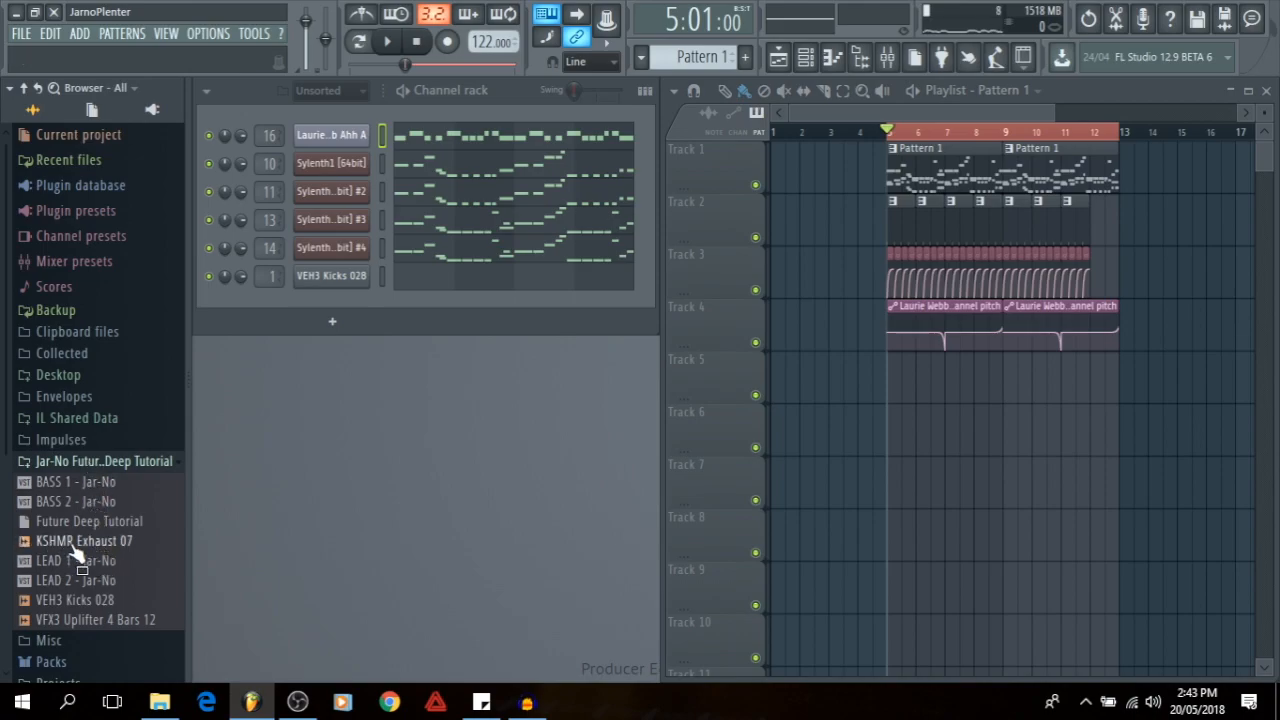
{"action": "left_click_drag", "start_coordinate": [62, 545], "coordinate": [849, 425]}
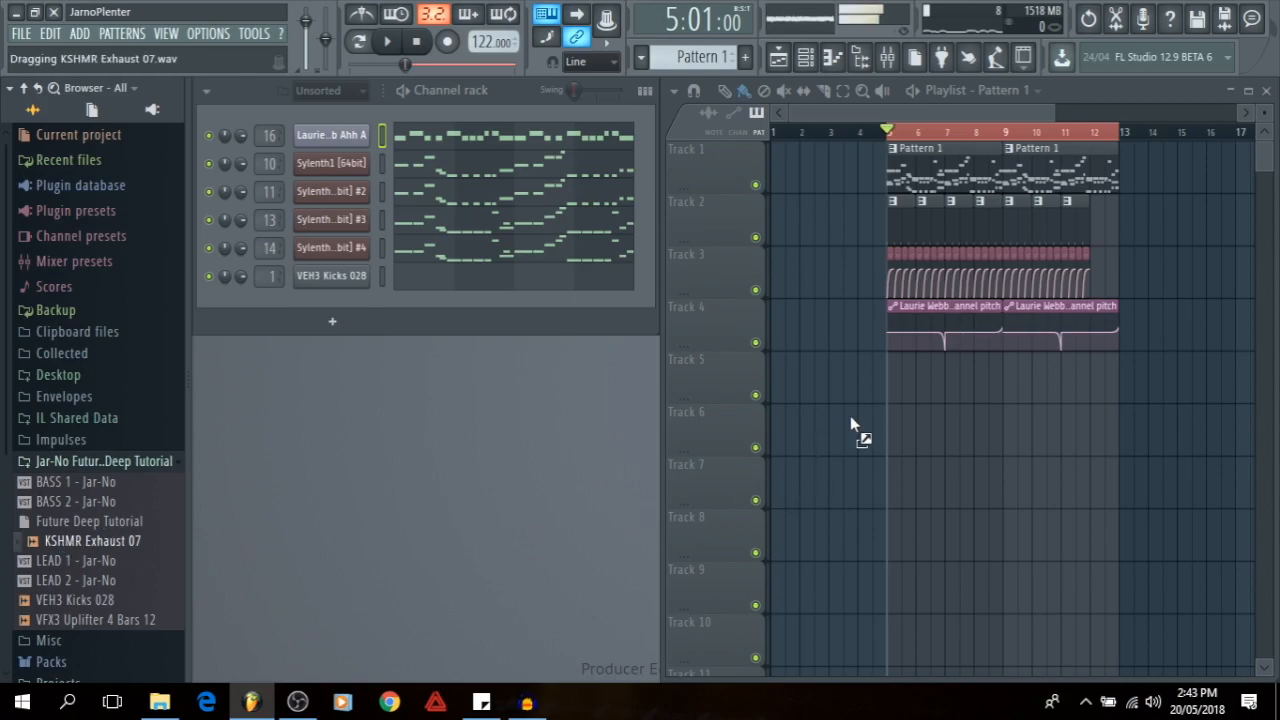
{"action": "left_click_drag", "start_coordinate": [889, 381], "coordinate": [890, 383]}
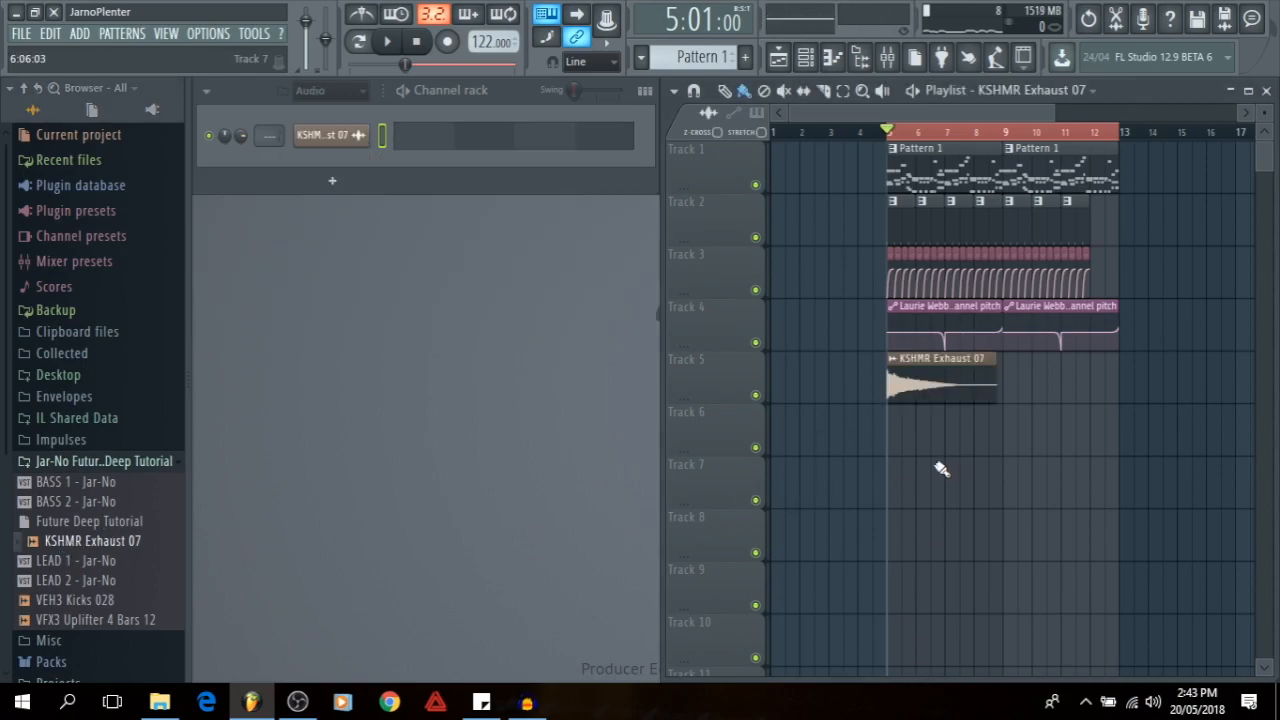
- Give the KSHMR Exhaust 07 sample a fade-in through its precomputed effects, and collapse the browser folders
{"action": "double_click", "coordinate": [921, 385]}
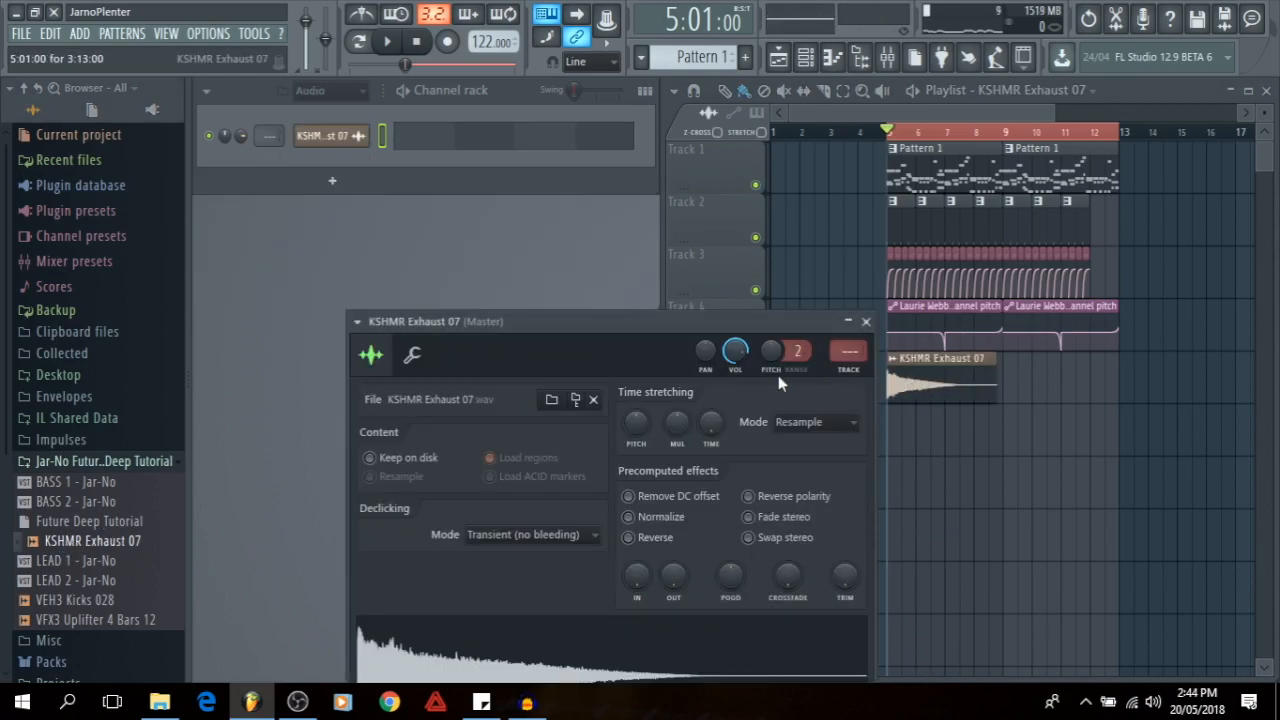
{"action": "left_click_drag", "start_coordinate": [682, 323], "coordinate": [668, 152]}
{"action": "left_click", "coordinate": [23, 88]}
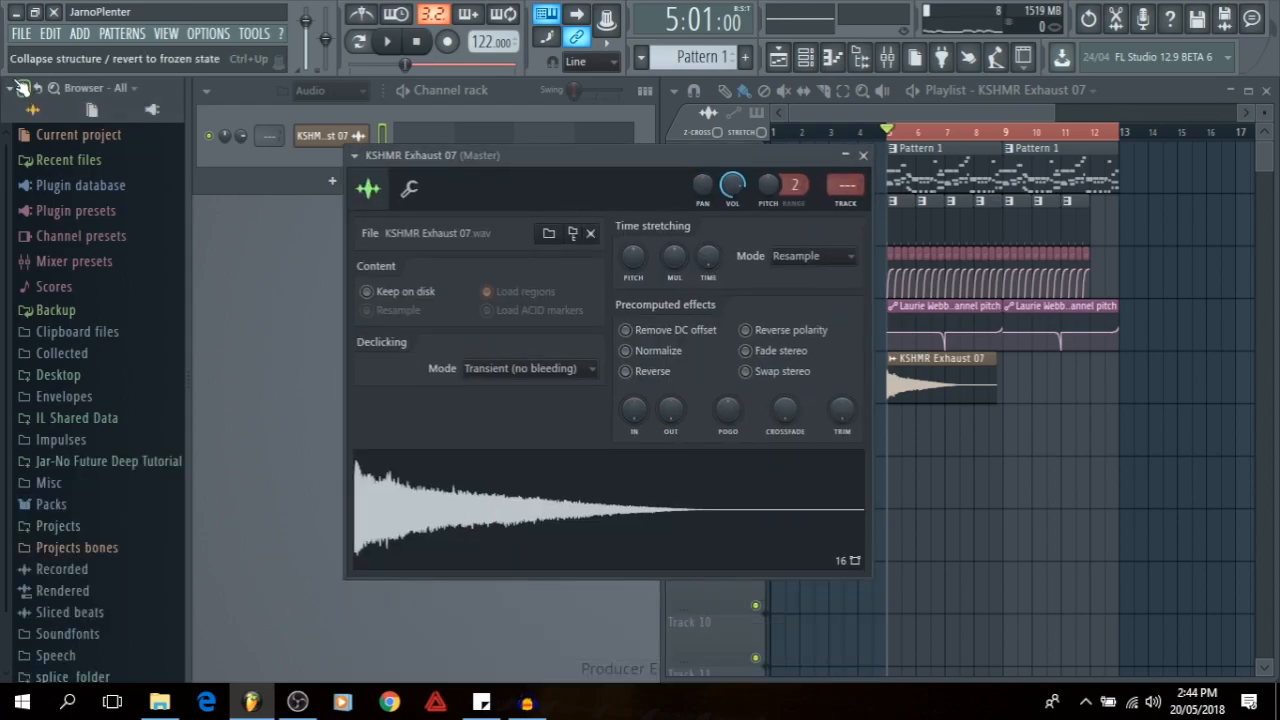
{"action": "left_click_drag", "start_coordinate": [632, 408], "coordinate": [632, 383]}
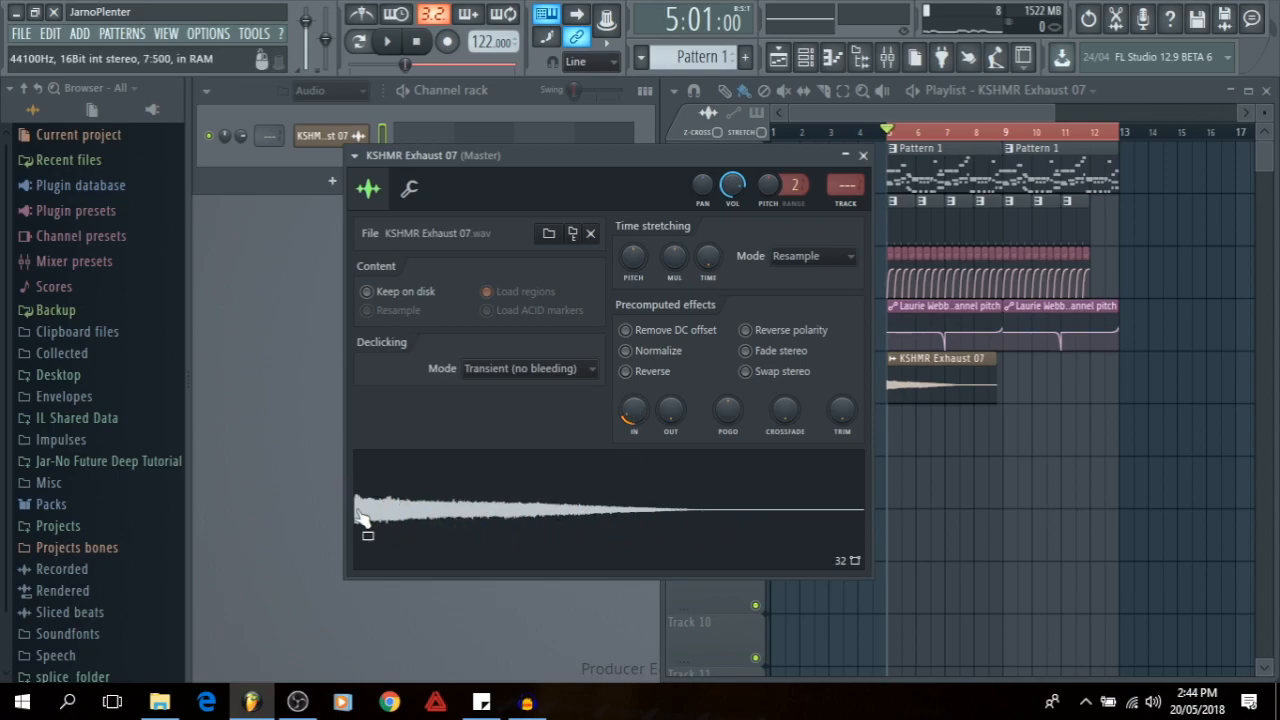
{"action": "left_click", "coordinate": [863, 155]}
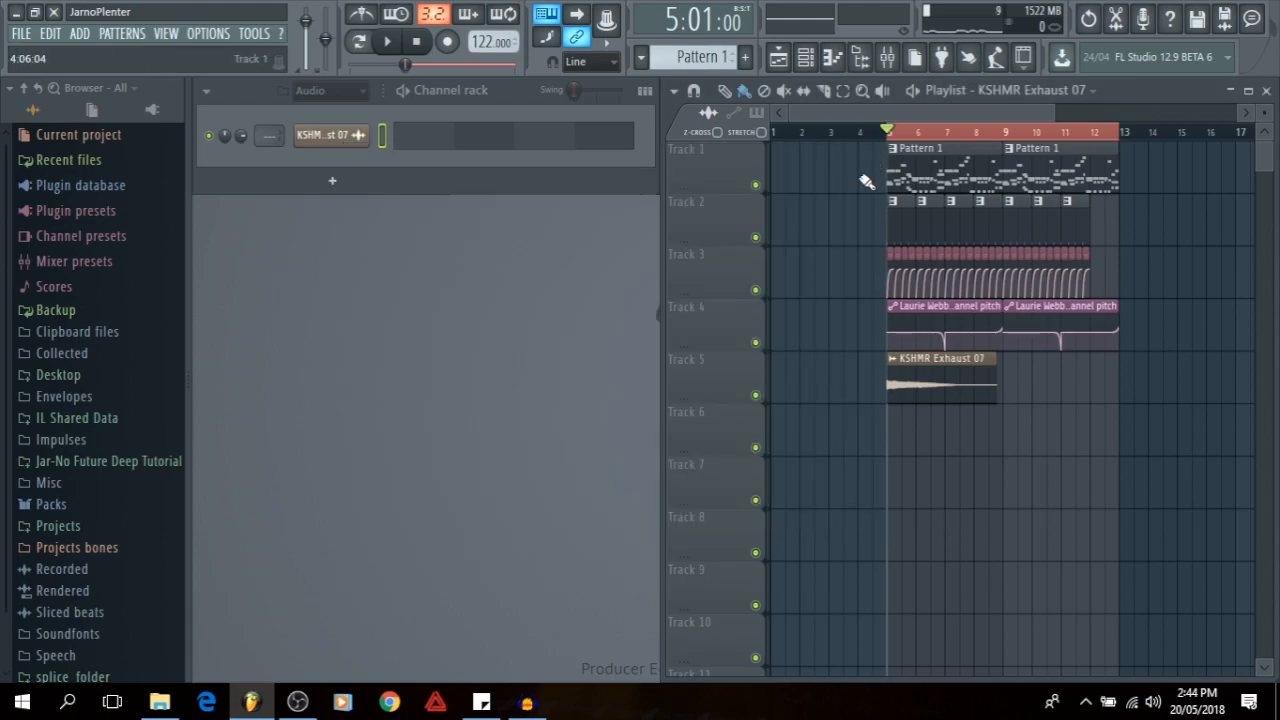
- Route the KSHMR Exhaust 07 channel to mixer insert 18
{"action": "left_click", "coordinate": [888, 58]}
{"action": "left_click", "coordinate": [568, 235]}
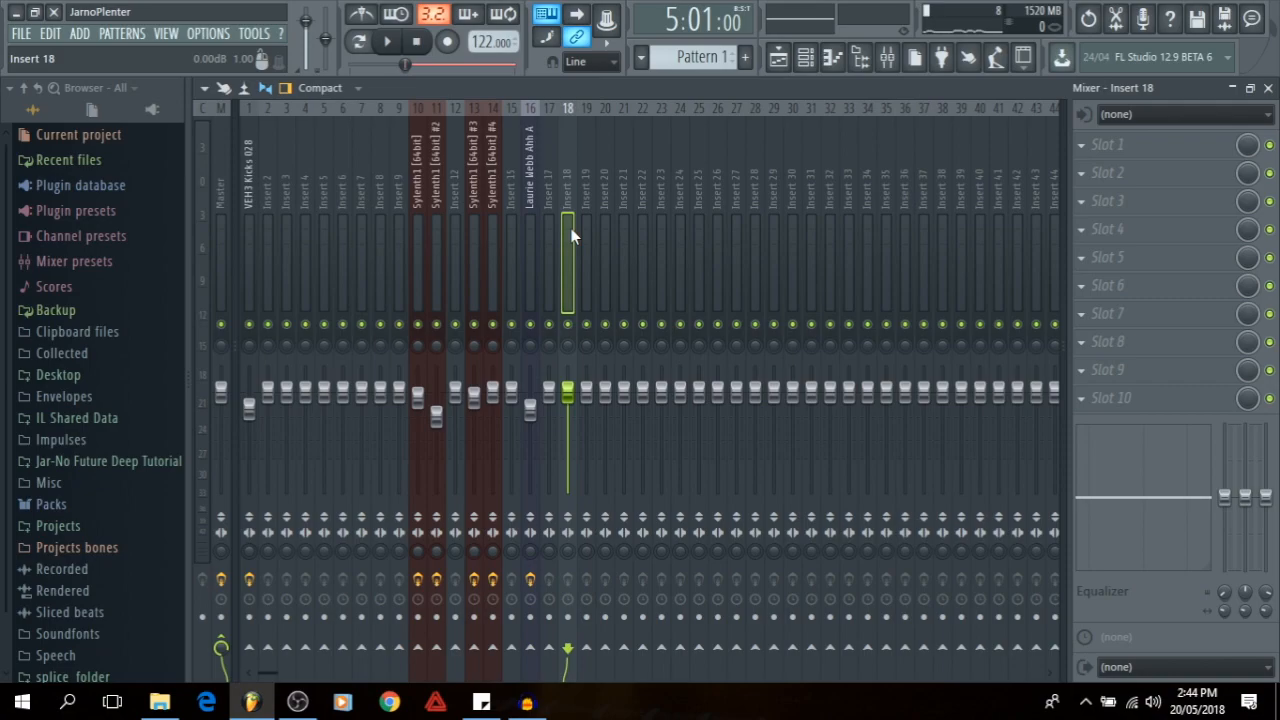
{"action": "key", "text": "ctrl+l"}
- Load Fruity Parametric EQ 2 in slot 1 of the KSHMR Exhaust 07 mixer track and close its window unadjusted
{"action": "left_click", "coordinate": [1086, 148]}
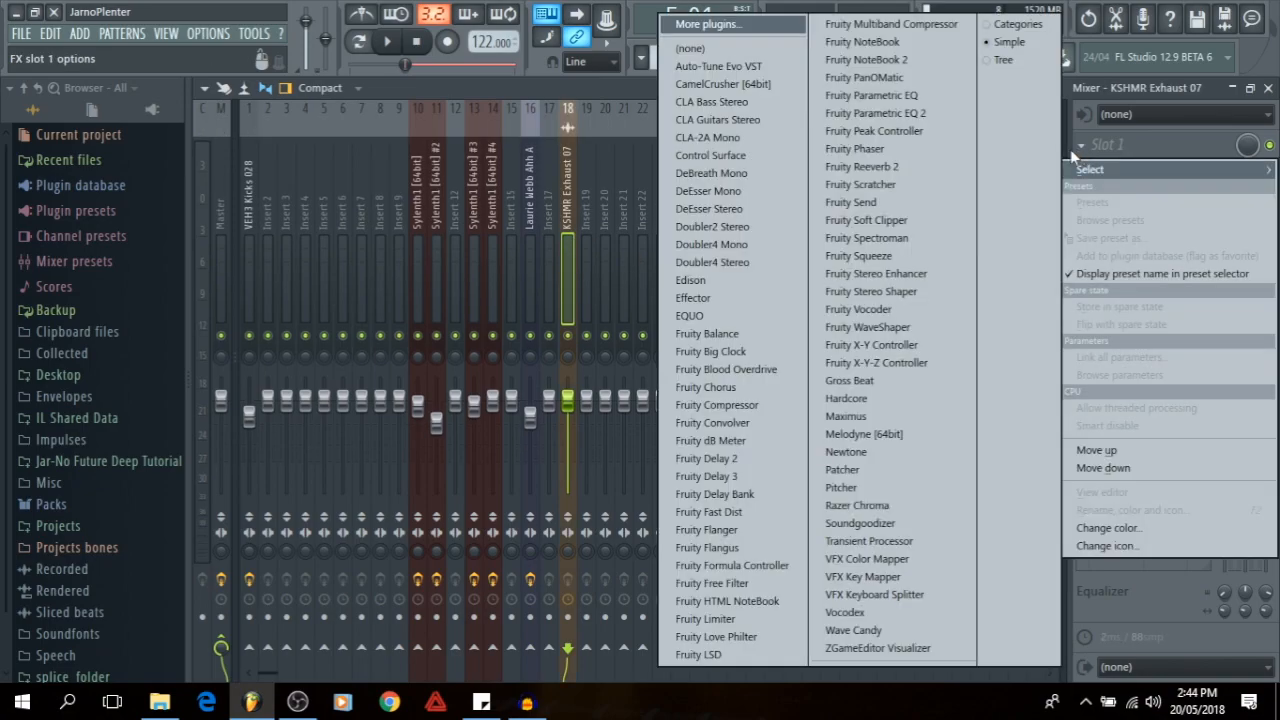
{"action": "left_click", "coordinate": [943, 114]}
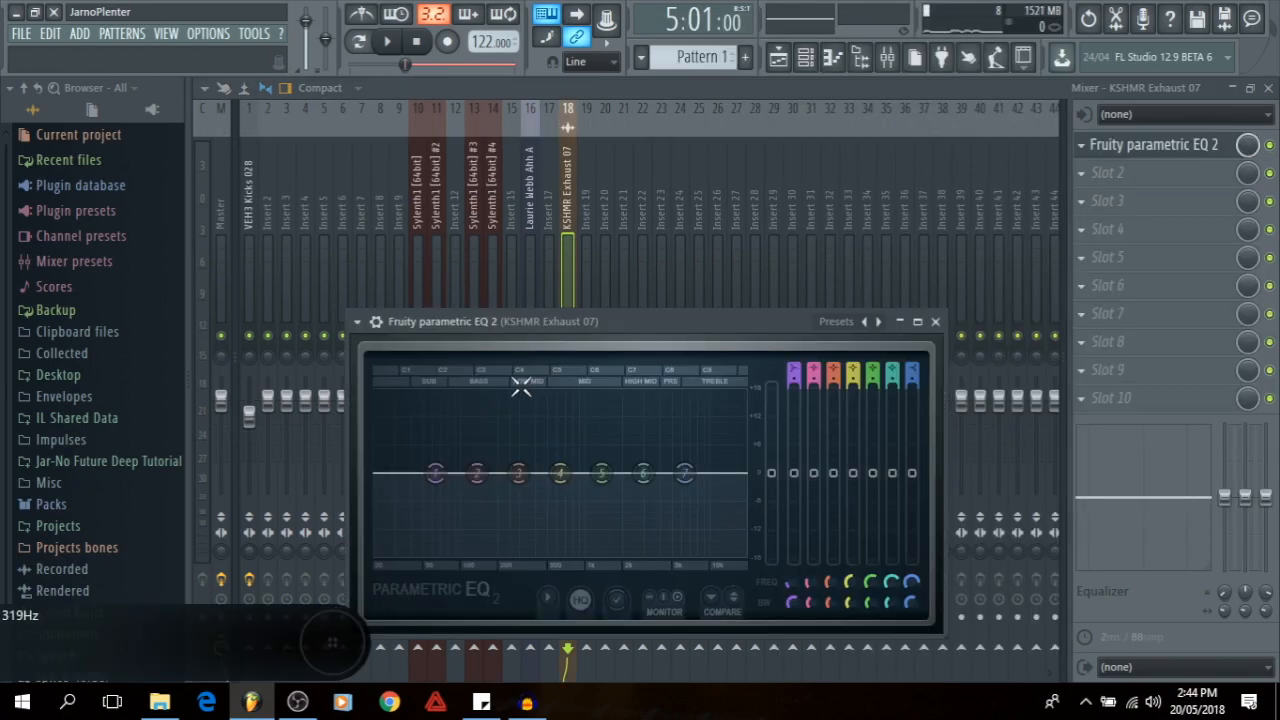
{"action": "left_click_drag", "start_coordinate": [512, 325], "coordinate": [526, 236]}
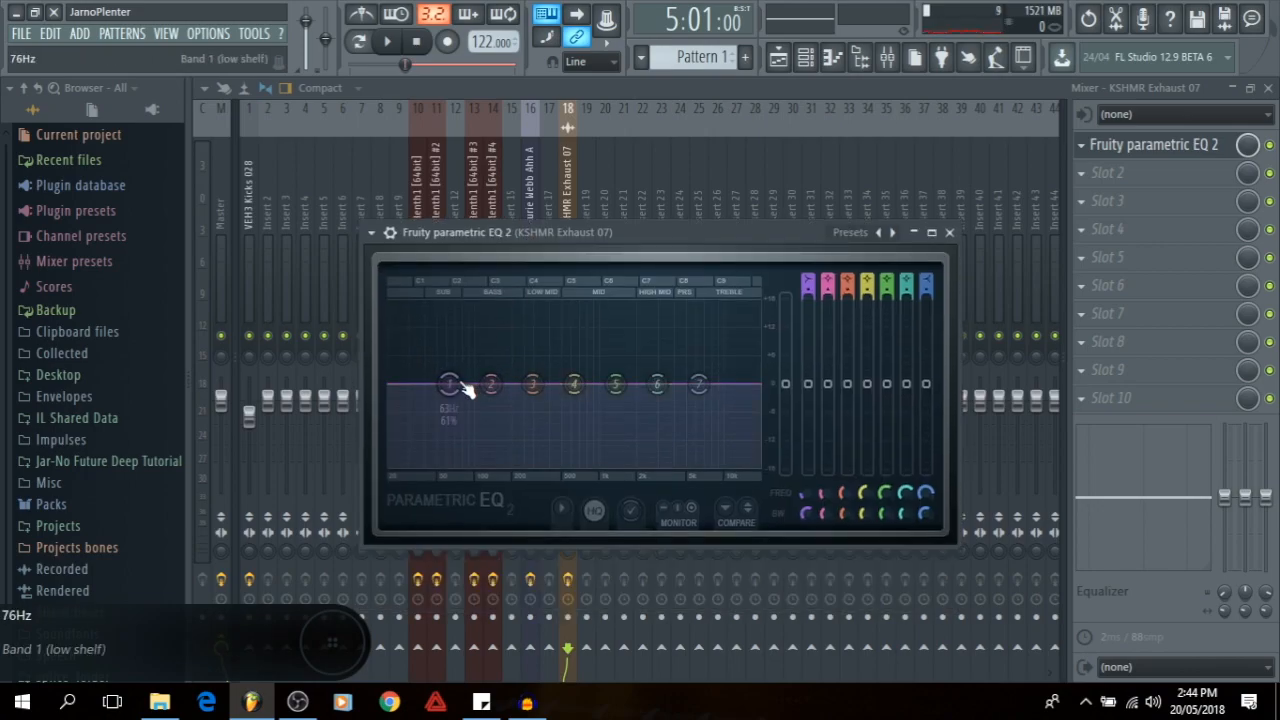
{"action": "left_click", "coordinate": [940, 237]}
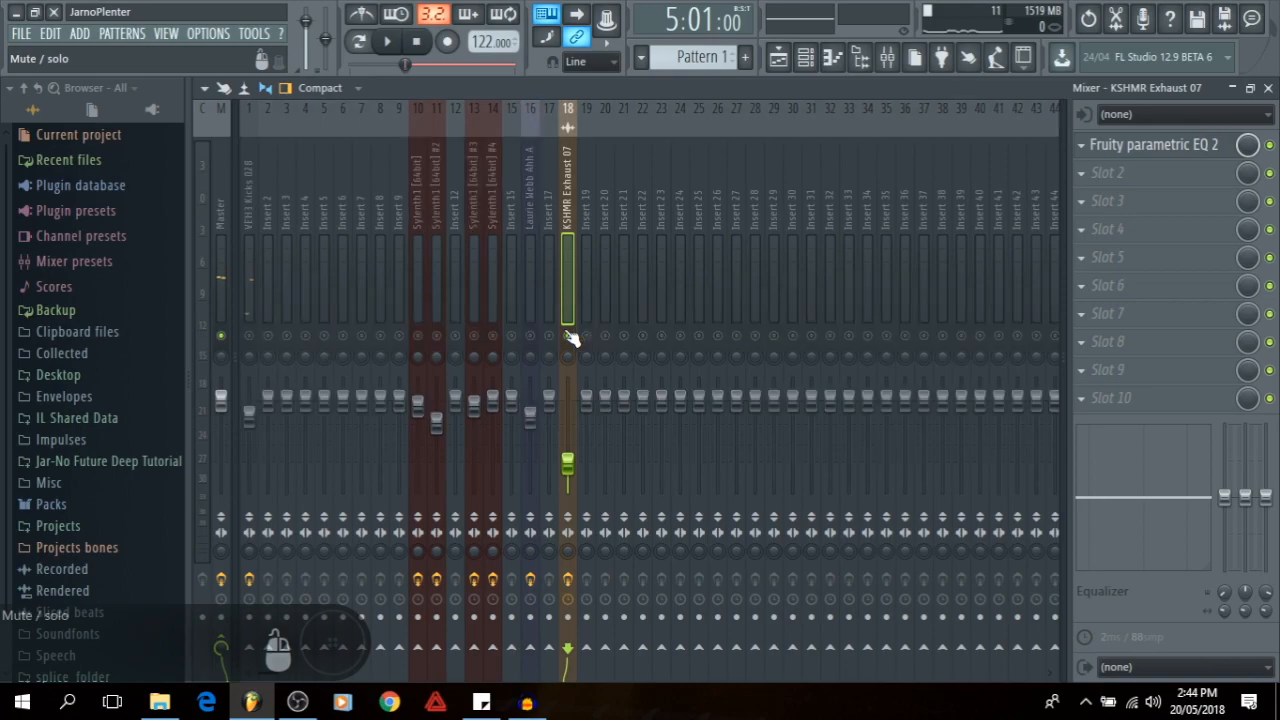
- Audition the soloed KSHMR Exhaust 07 mixer track and raise its fader slightly
{"action": "key", "text": "space"}
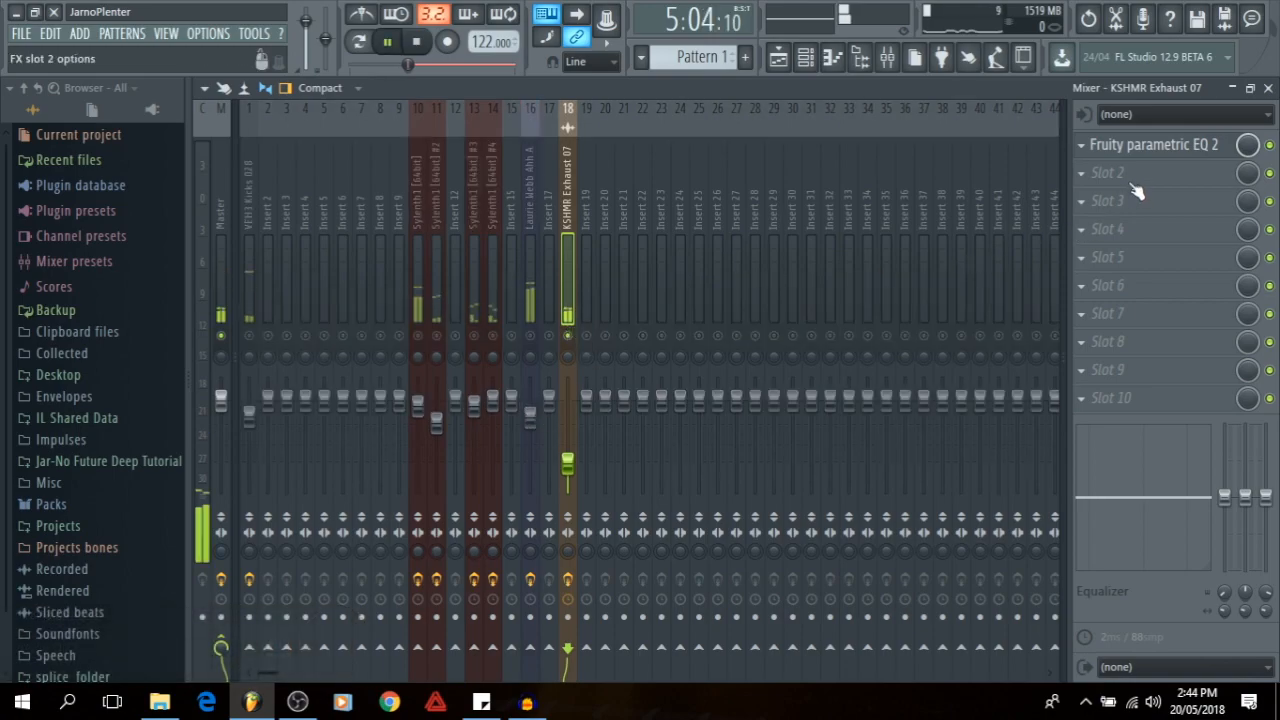
{"action": "key", "text": "space"}
{"action": "left_click_drag", "start_coordinate": [567, 463], "coordinate": [567, 444]}
{"action": "key", "text": "space"}
{"action": "key", "text": "space"}
{"action": "key", "text": "space"}
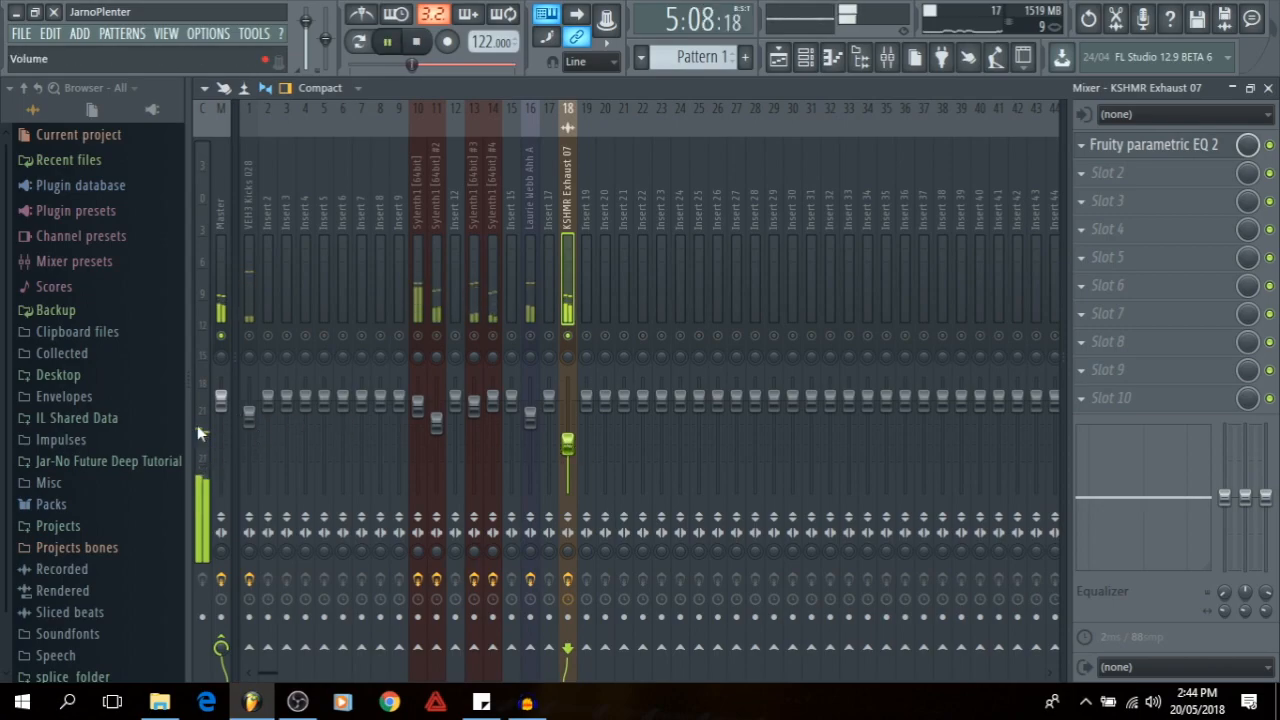
{"action": "key", "text": "space"}
- Load Fruity Reeverb 2 in slot 2 of the KSHMR Exhaust 07 track and open its Parametric EQ 2
{"action": "left_click", "coordinate": [1087, 177]}
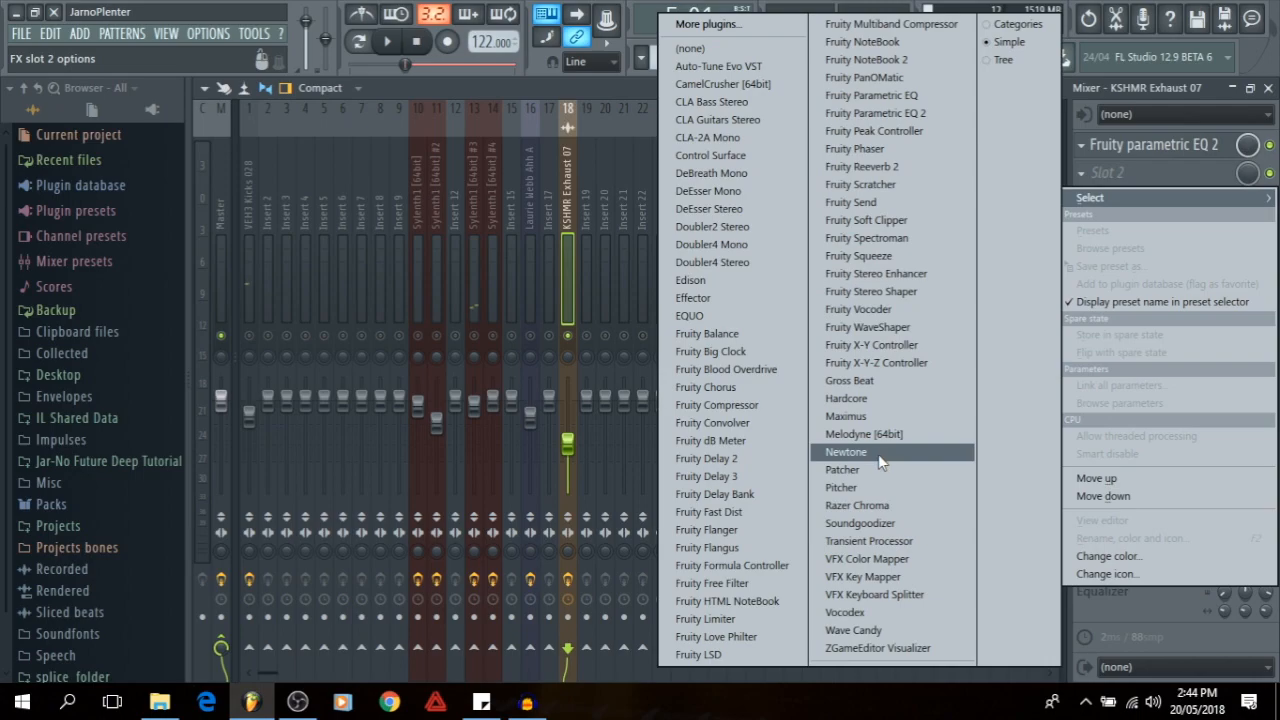
{"action": "left_click", "coordinate": [1131, 134]}
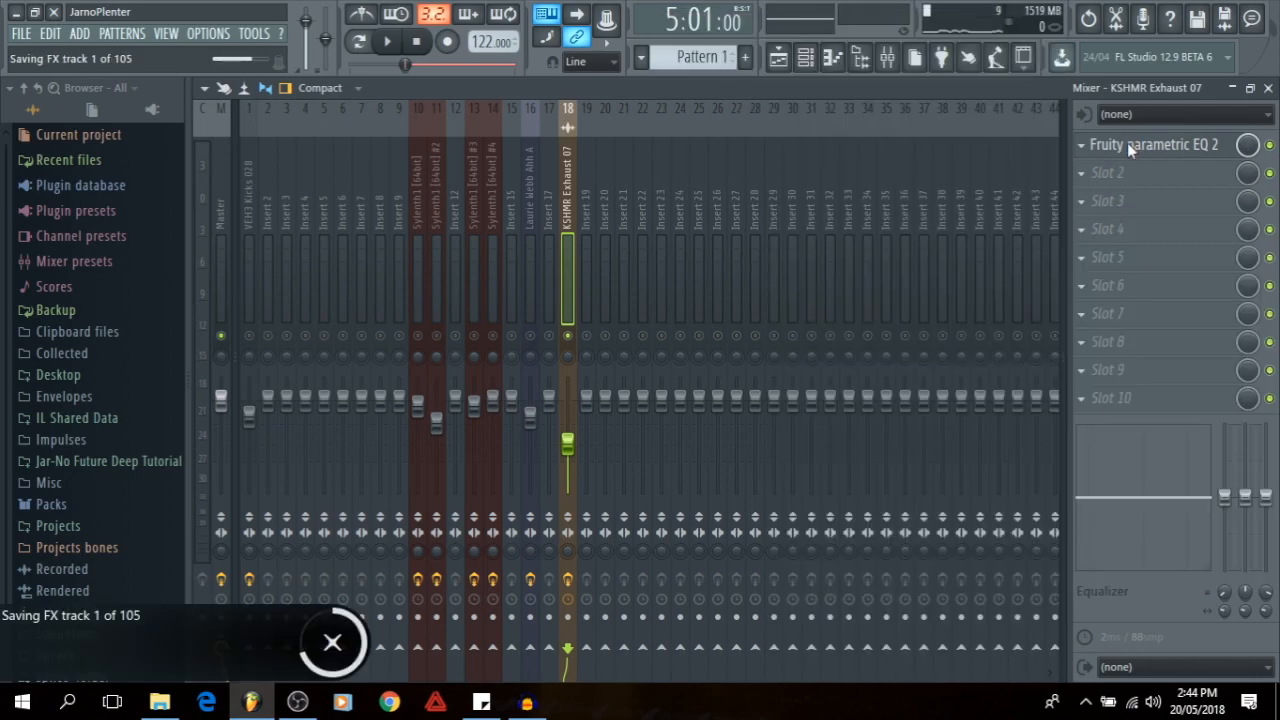
{"action": "left_click", "coordinate": [1152, 147]}
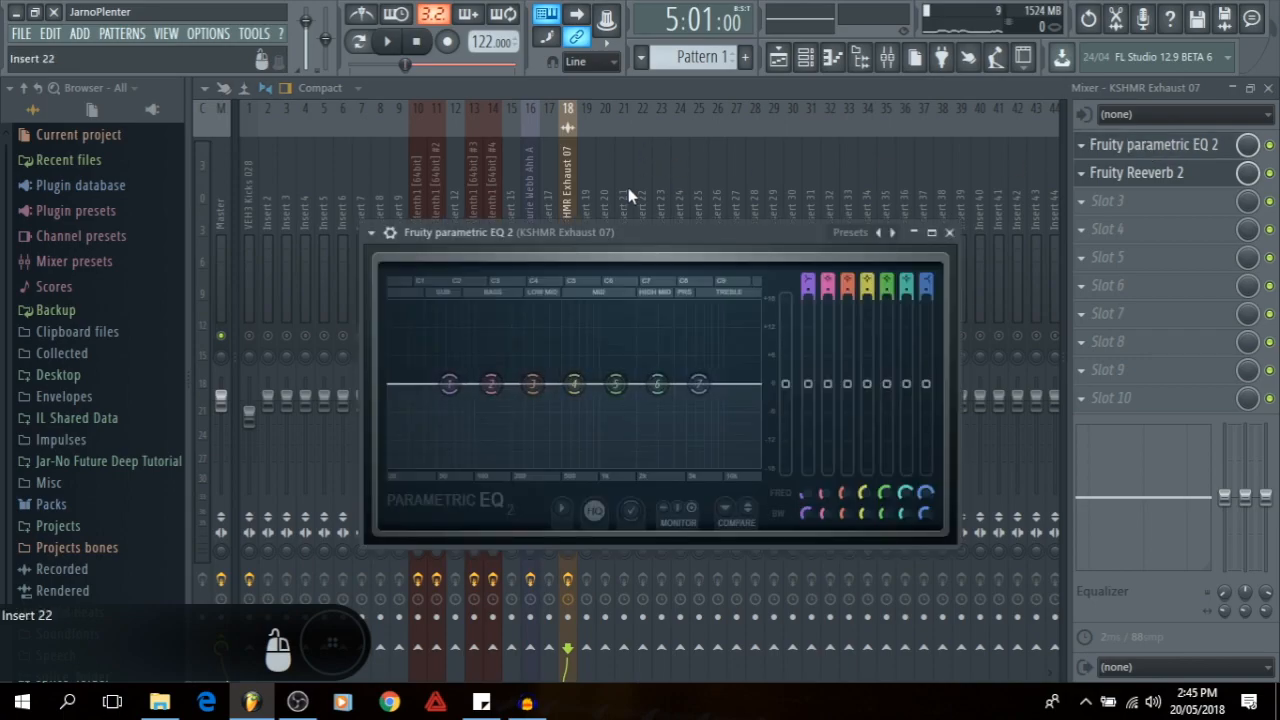
- Turn EQ band 1 into a Steep 8 high pass at about 218 Hz while auditioning the sample
{"action": "right_click", "coordinate": [451, 388]}
{"action": "mouse_move", "coordinate": [480, 454]}
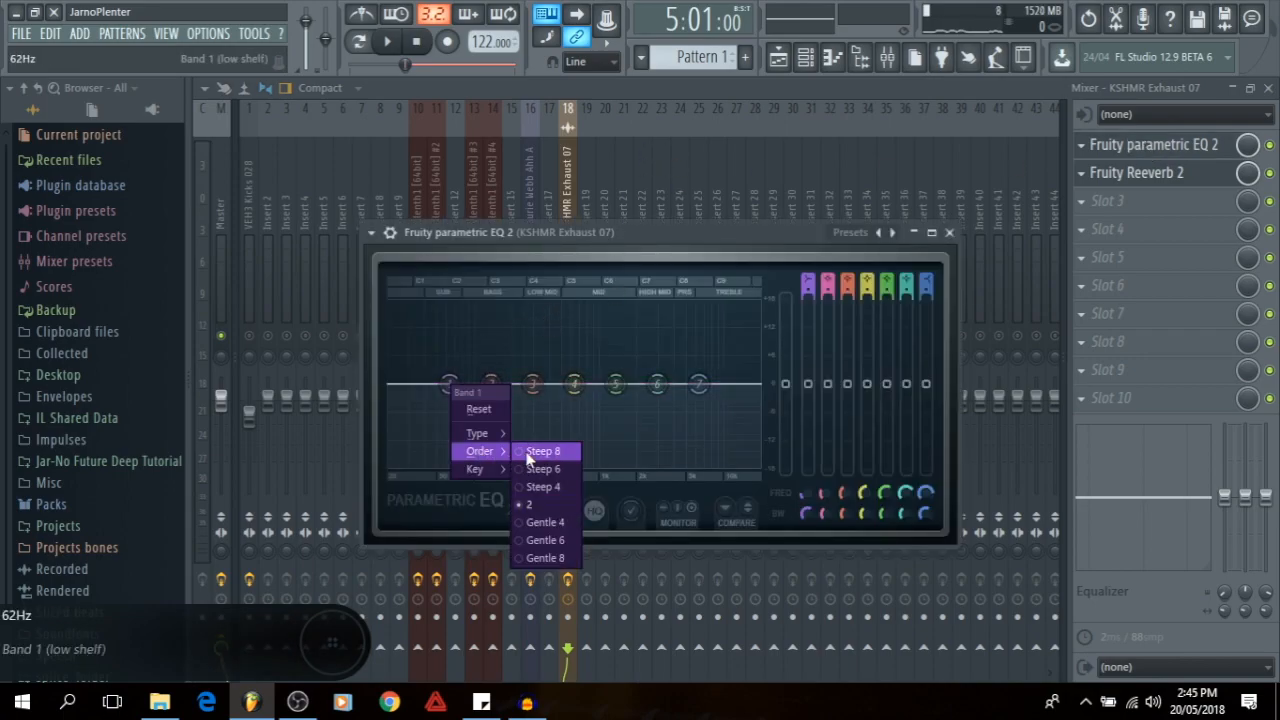
{"action": "left_click", "coordinate": [529, 454]}
{"action": "key", "text": "space"}
{"action": "key", "text": "space"}
{"action": "left_click_drag", "start_coordinate": [454, 382], "coordinate": [523, 465]}
{"action": "key", "text": "space"}
{"action": "left_click_drag", "start_coordinate": [532, 384], "coordinate": [529, 387]}
{"action": "right_click", "coordinate": [523, 463]}
{"action": "mouse_move", "coordinate": [558, 518]}
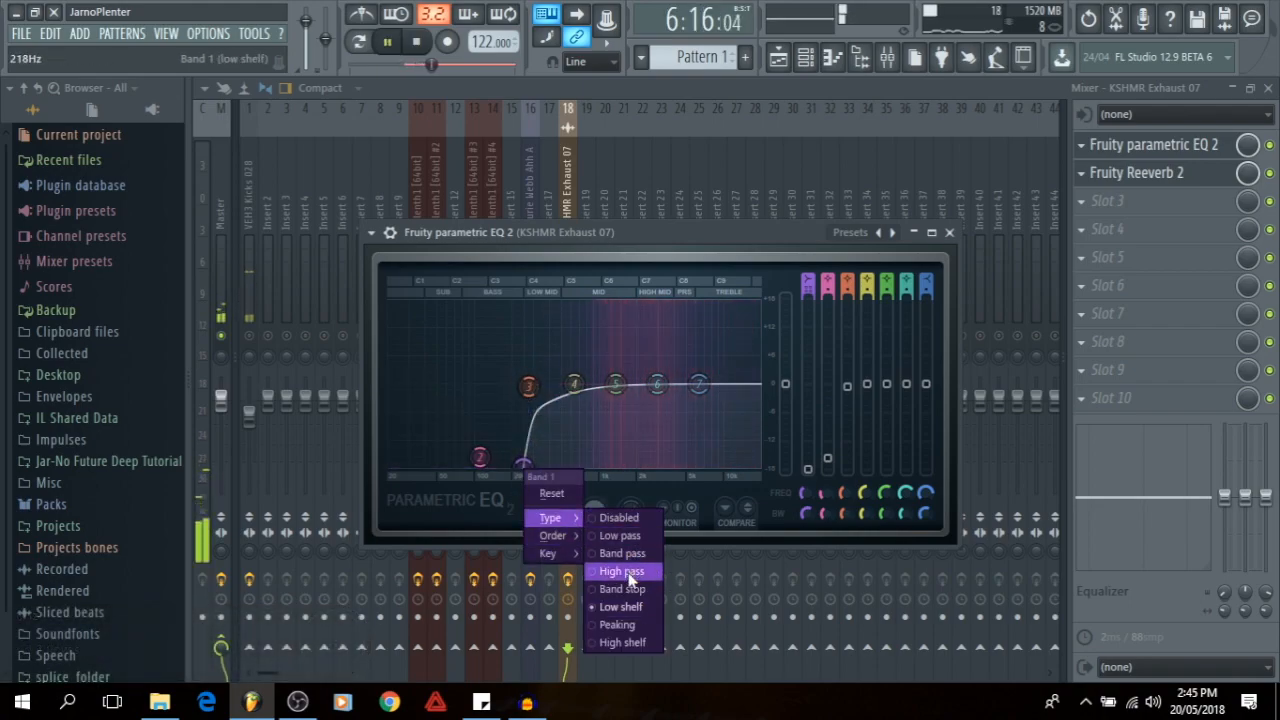
{"action": "left_click", "coordinate": [651, 571]}
- Move EQ band 4 slightly up into the low mids and cut the highest frequencies steeply with band 7, then close the EQ
{"action": "key", "text": "space"}
{"action": "key", "text": "space"}
{"action": "left_click_drag", "start_coordinate": [574, 384], "coordinate": [542, 371]}
{"action": "right_click", "coordinate": [703, 398]}
{"action": "mouse_move", "coordinate": [738, 452]}
{"action": "left_click", "coordinate": [830, 505]}
{"action": "left_click_drag", "start_coordinate": [756, 463], "coordinate": [748, 465]}
{"action": "key", "text": "space"}
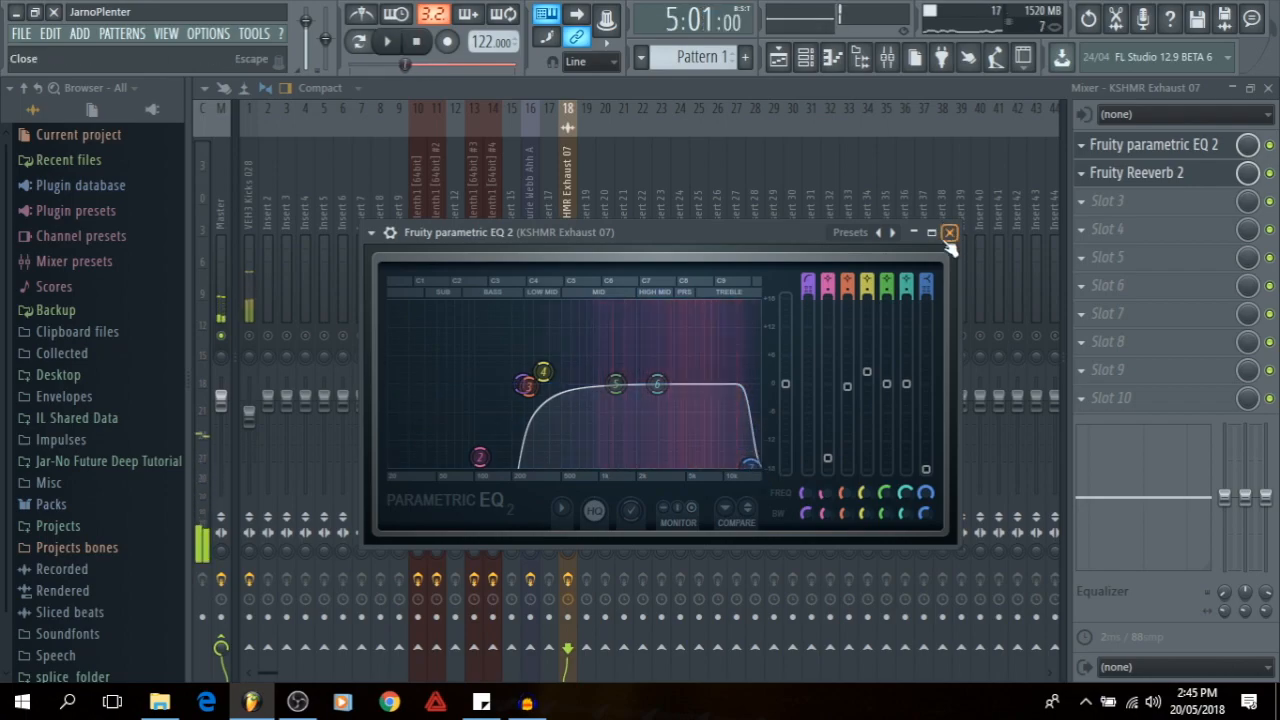
{"action": "left_click", "coordinate": [949, 232]}
- Adjust Fruity Reeverb 2 on the KSHMR Exhaust 07 track with a longer decay and a higher wet level, and audition it
{"action": "left_click_drag", "start_coordinate": [631, 346], "coordinate": [657, 260]}
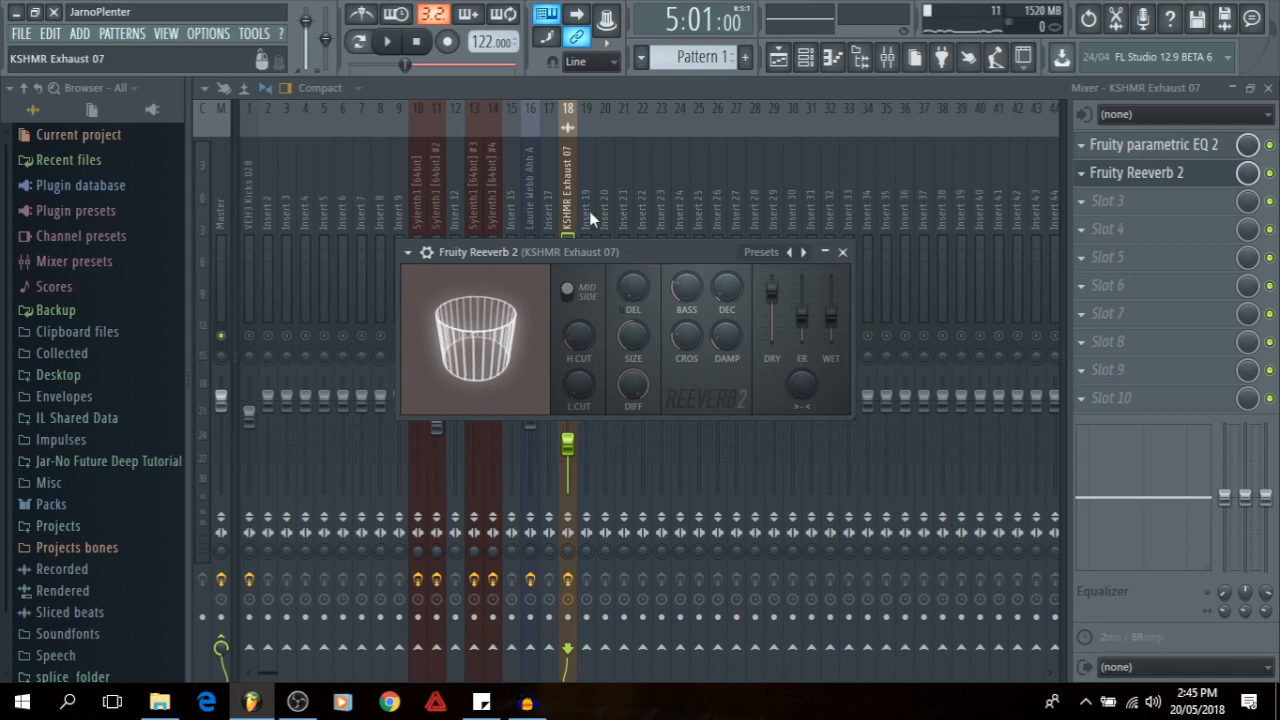
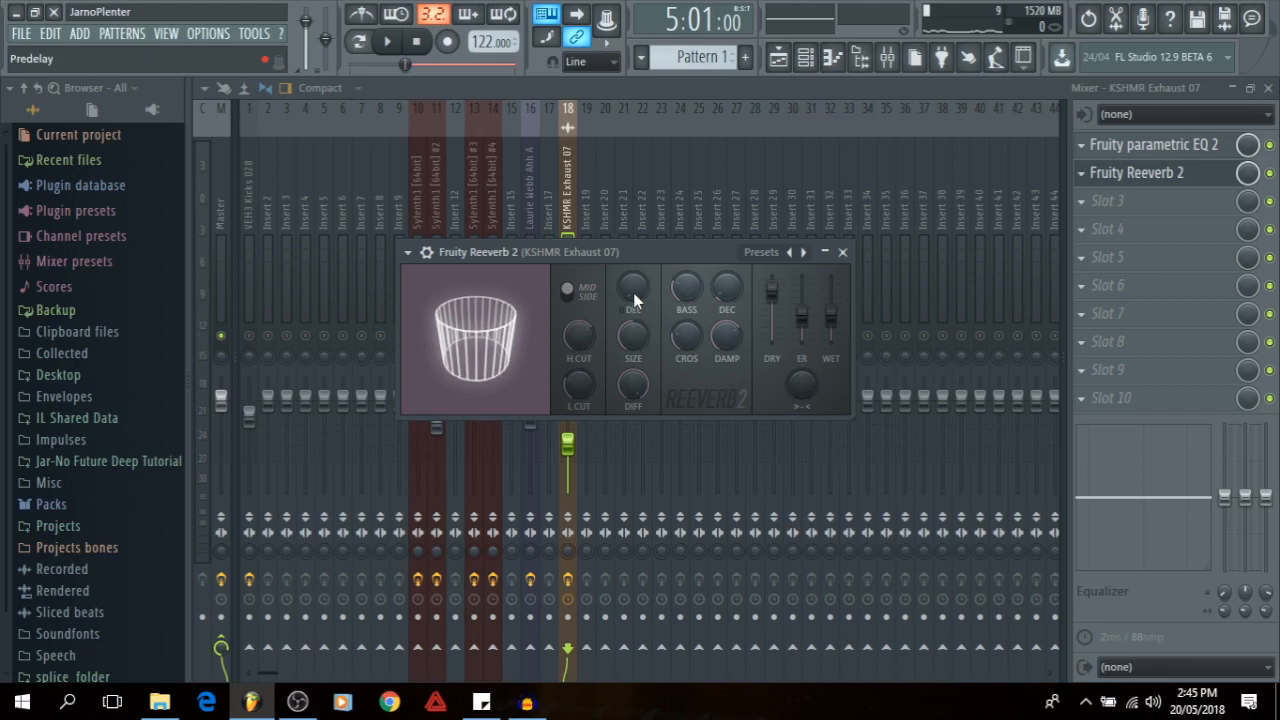
{"action": "left_click_drag", "start_coordinate": [680, 297], "coordinate": [680, 315]}
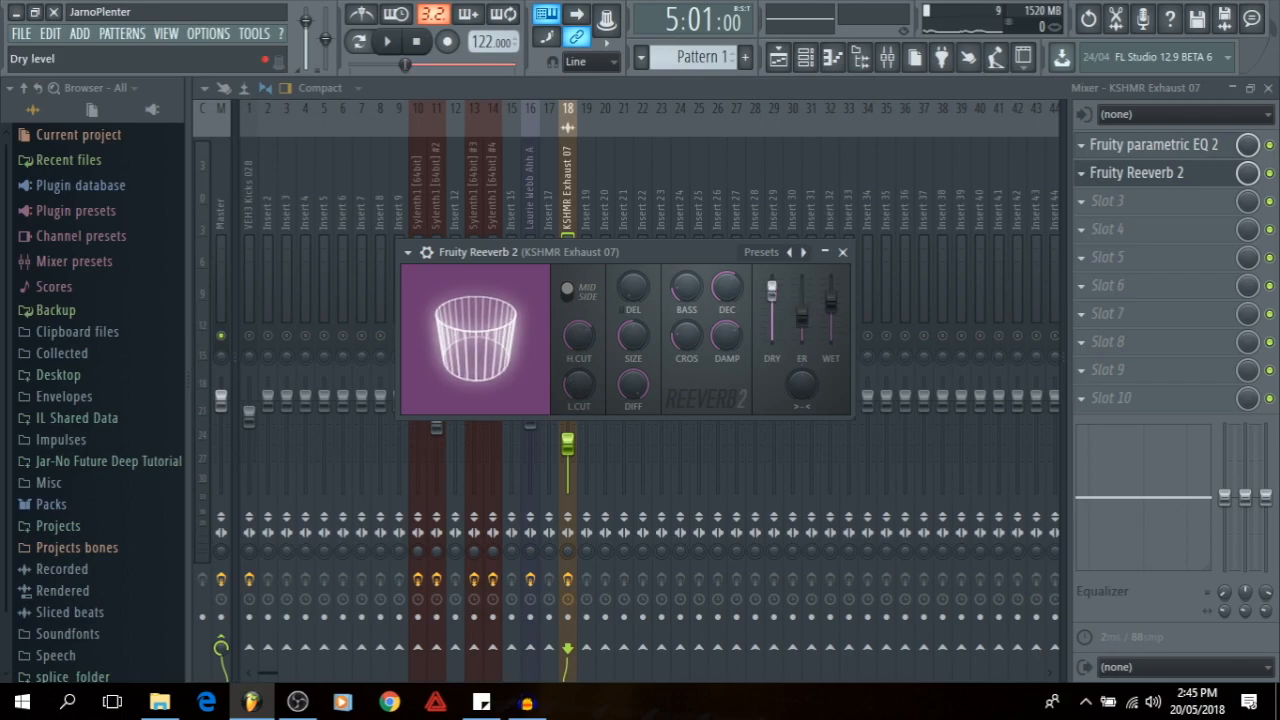
{"action": "key", "text": "space"}
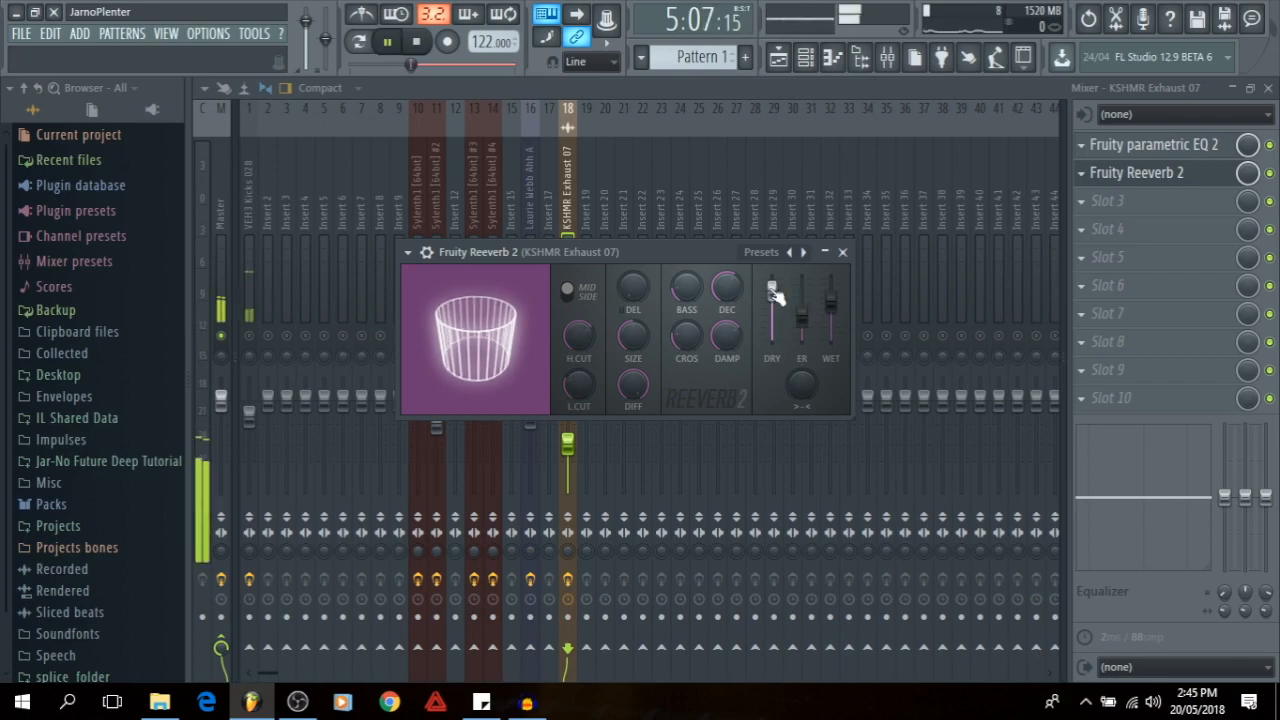
{"action": "key", "text": "space"}
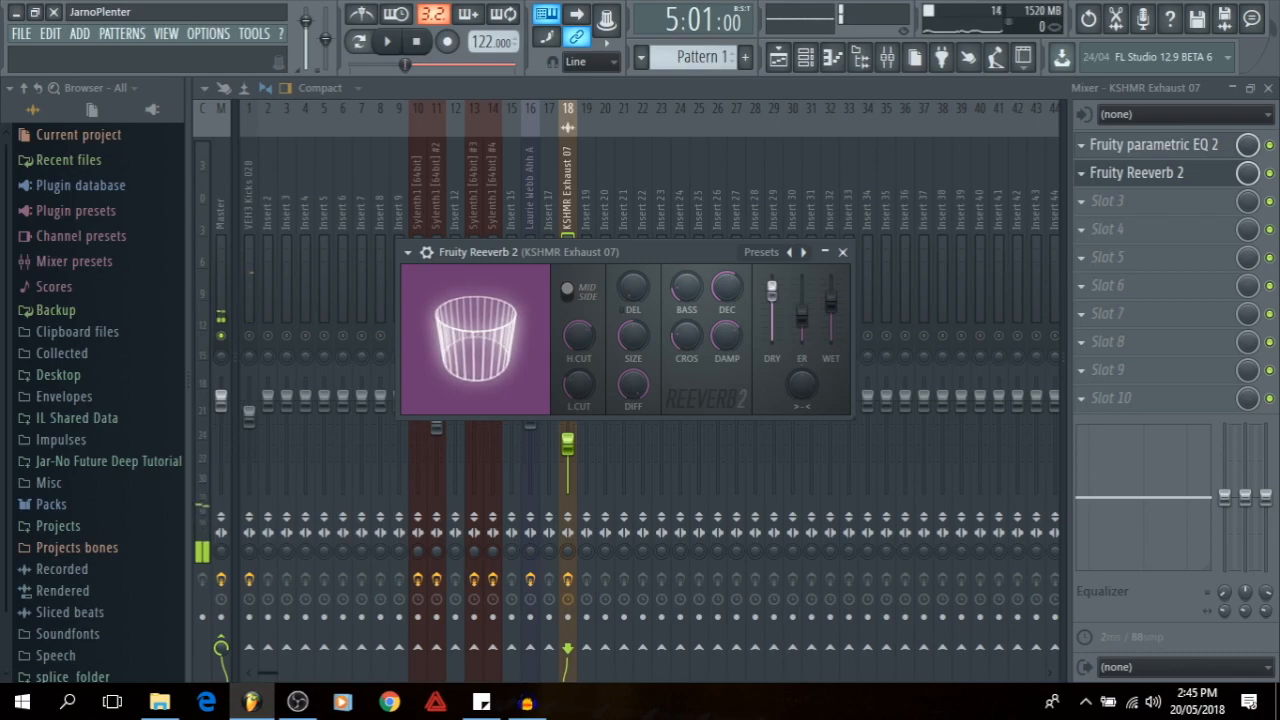
- Lower Fruity Reeverb 2's dry level slightly while auditioning the KSHMR Exhaust 07 effect in the mix, then close the reverb
{"action": "key", "text": "space"}
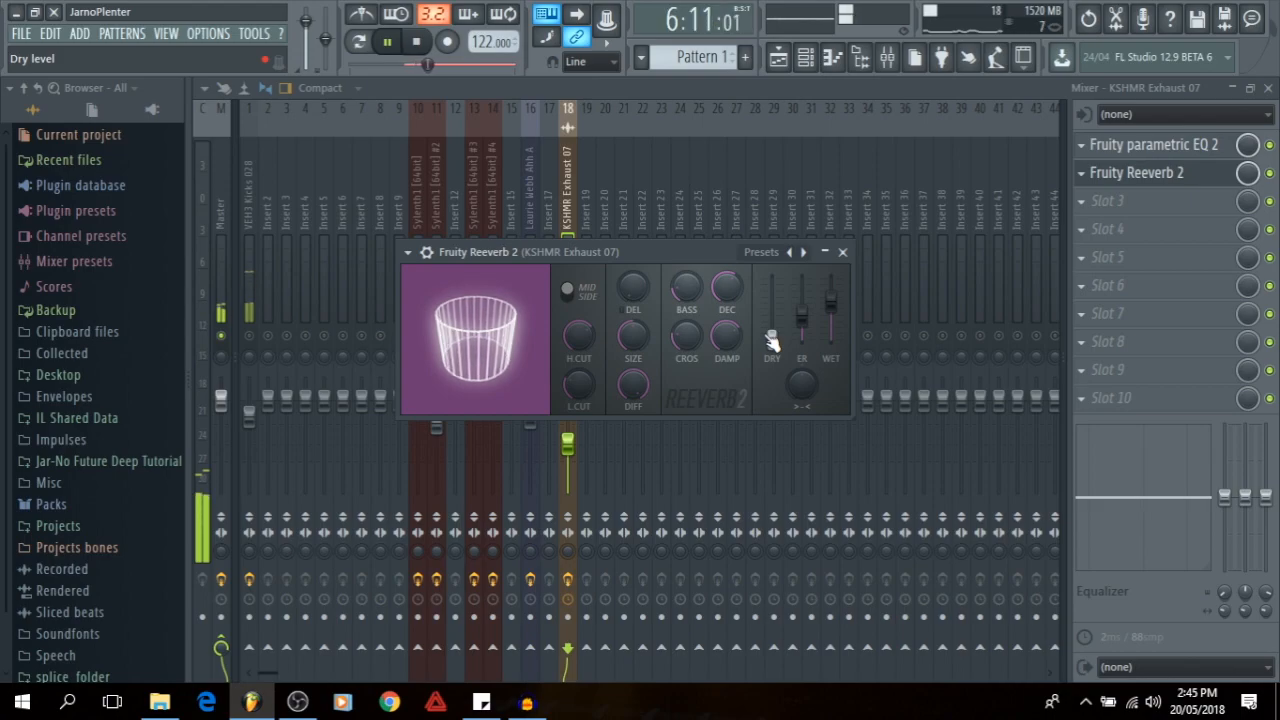
{"action": "key", "text": "space"}
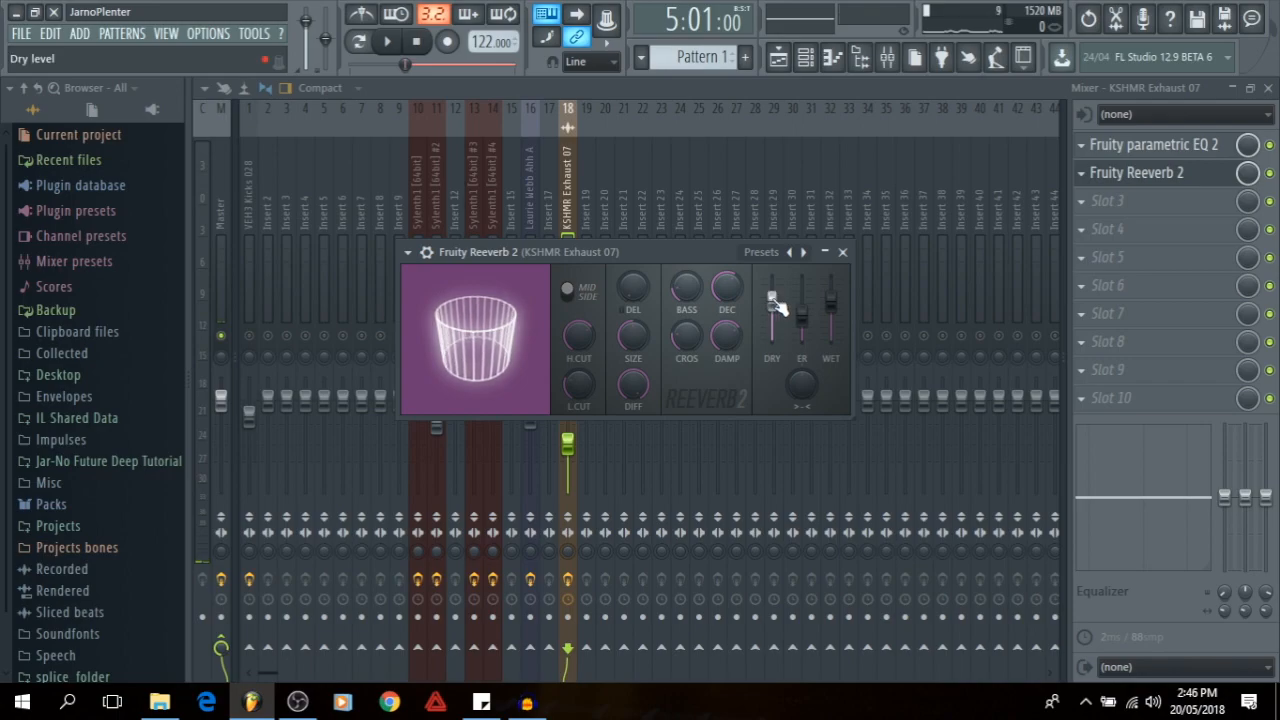
{"action": "key", "text": "space"}
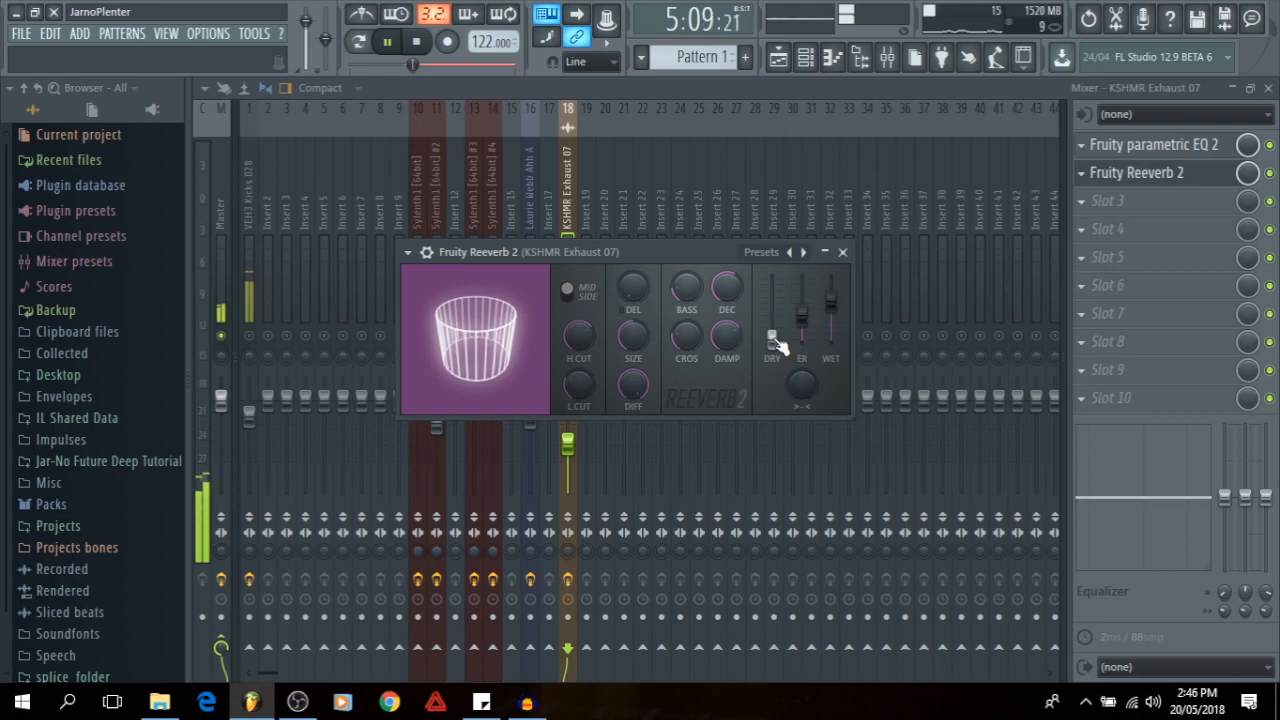
{"action": "key", "text": "space"}
{"action": "left_click_drag", "start_coordinate": [775, 340], "coordinate": [775, 324]}
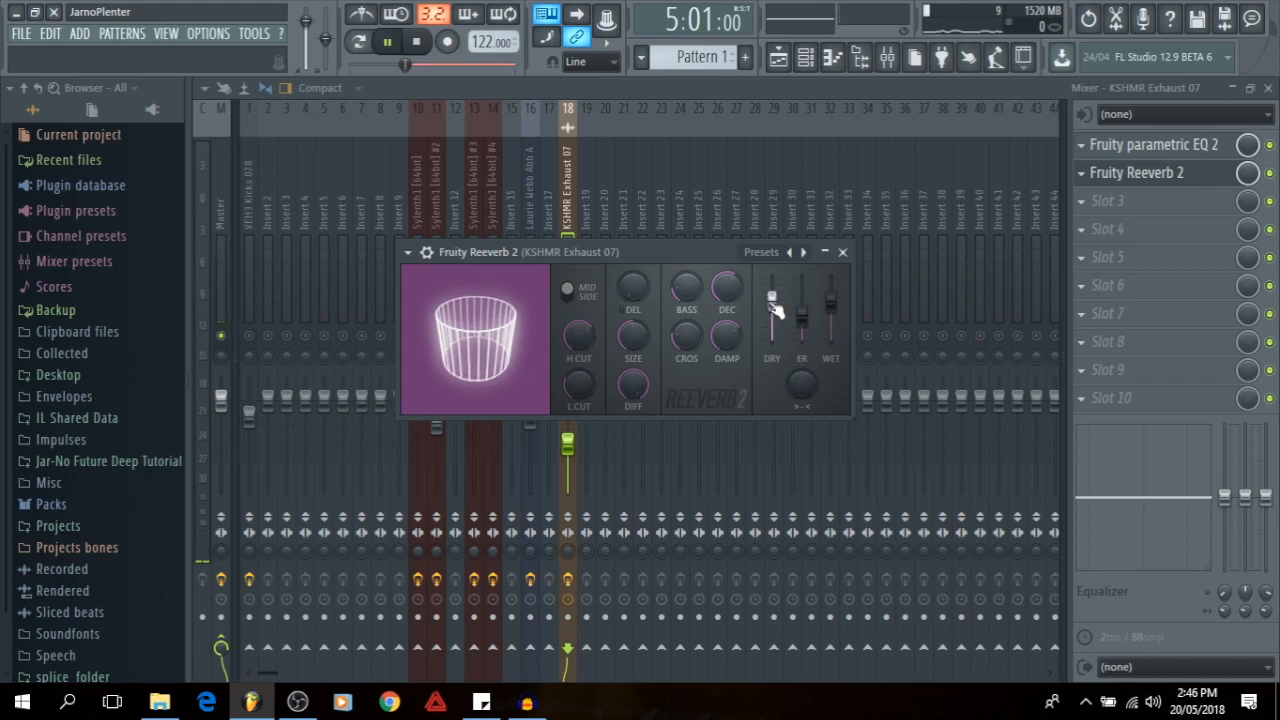
{"action": "key", "text": "space"}
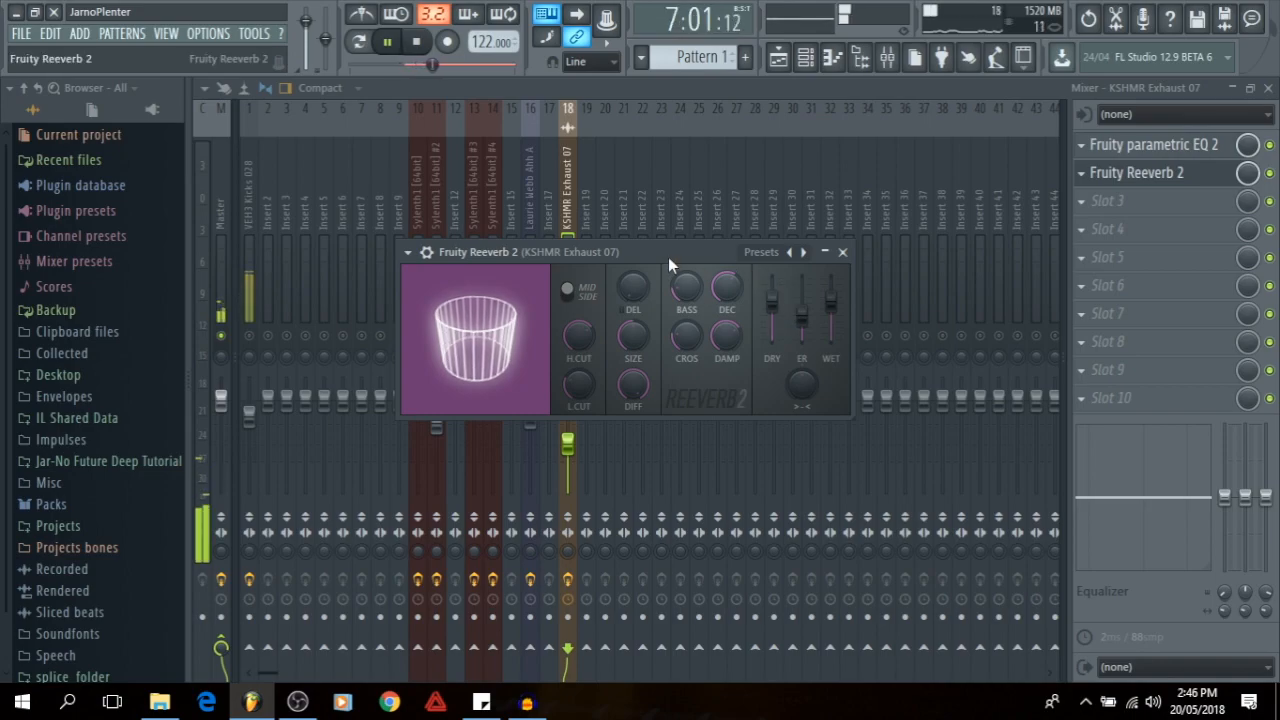
{"action": "left_click", "coordinate": [842, 252]}
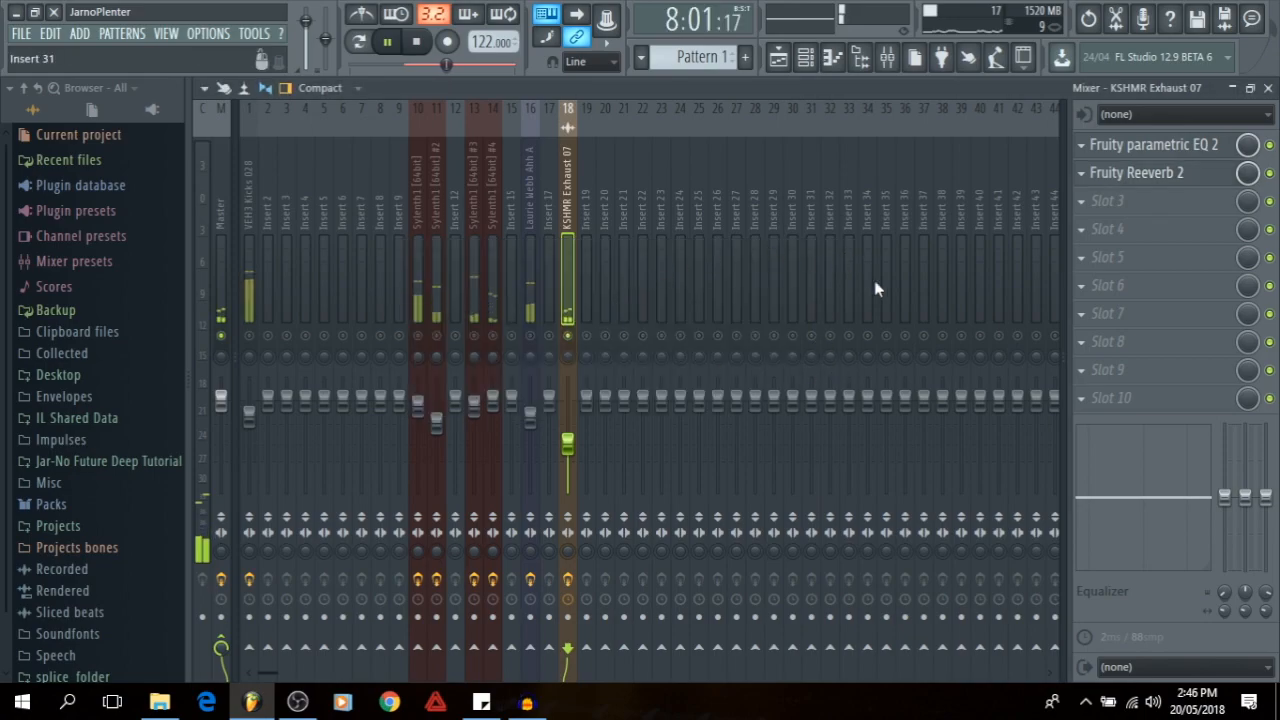
- Load Fruity Balance in slot 3 of the KSHMR Exhaust 07 track and link its volume to the existing Balance volume automation
{"action": "key", "text": "space"}
{"action": "left_click", "coordinate": [1095, 204]}
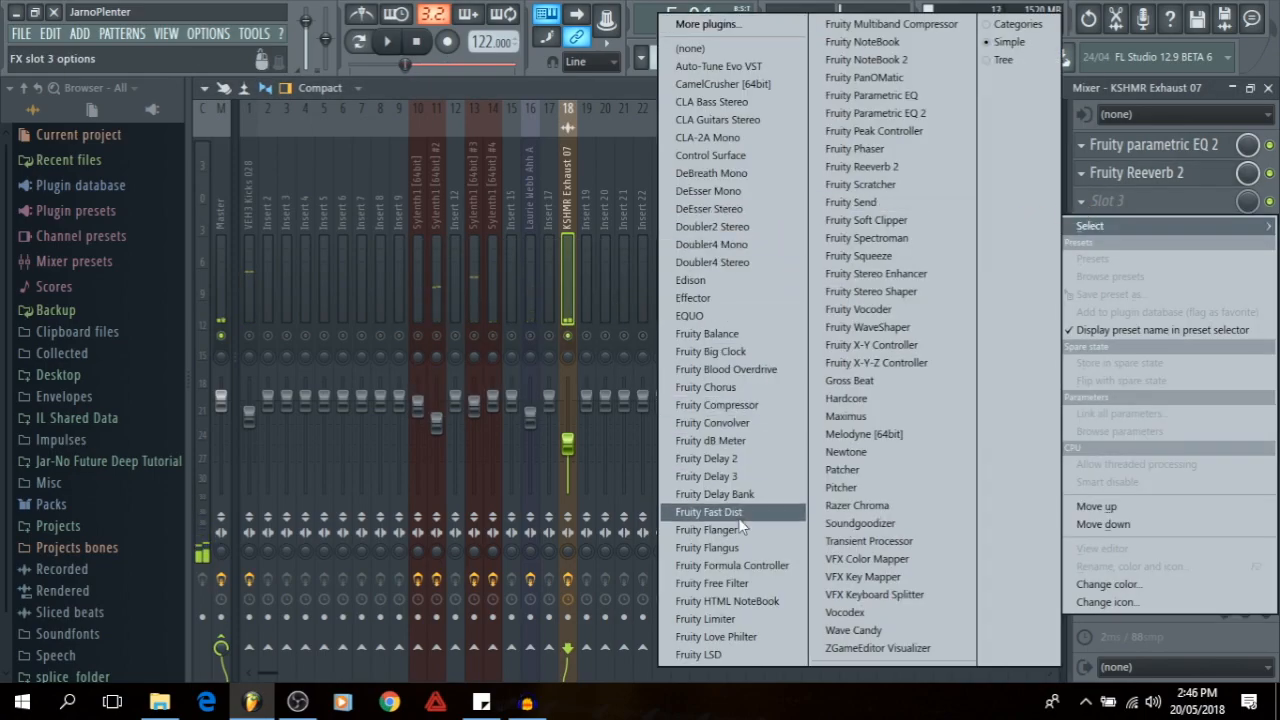
{"action": "left_click", "coordinate": [730, 334]}
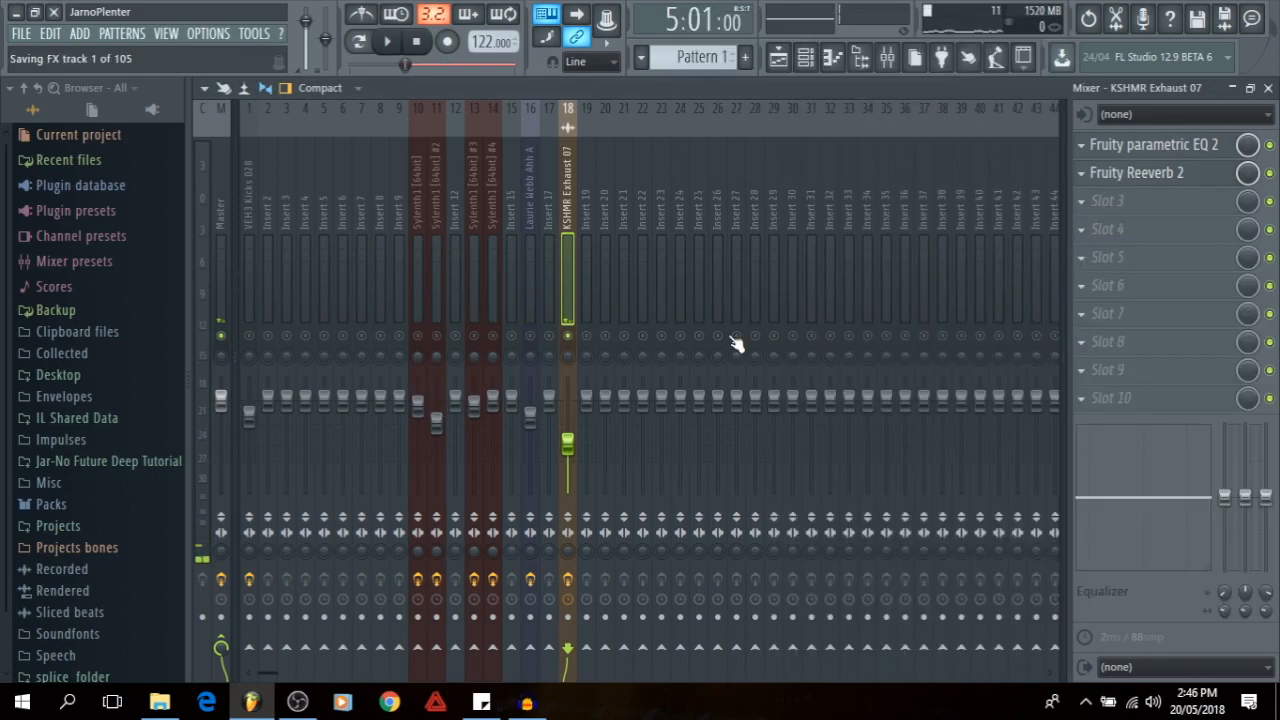
{"action": "right_click", "coordinate": [376, 258]}
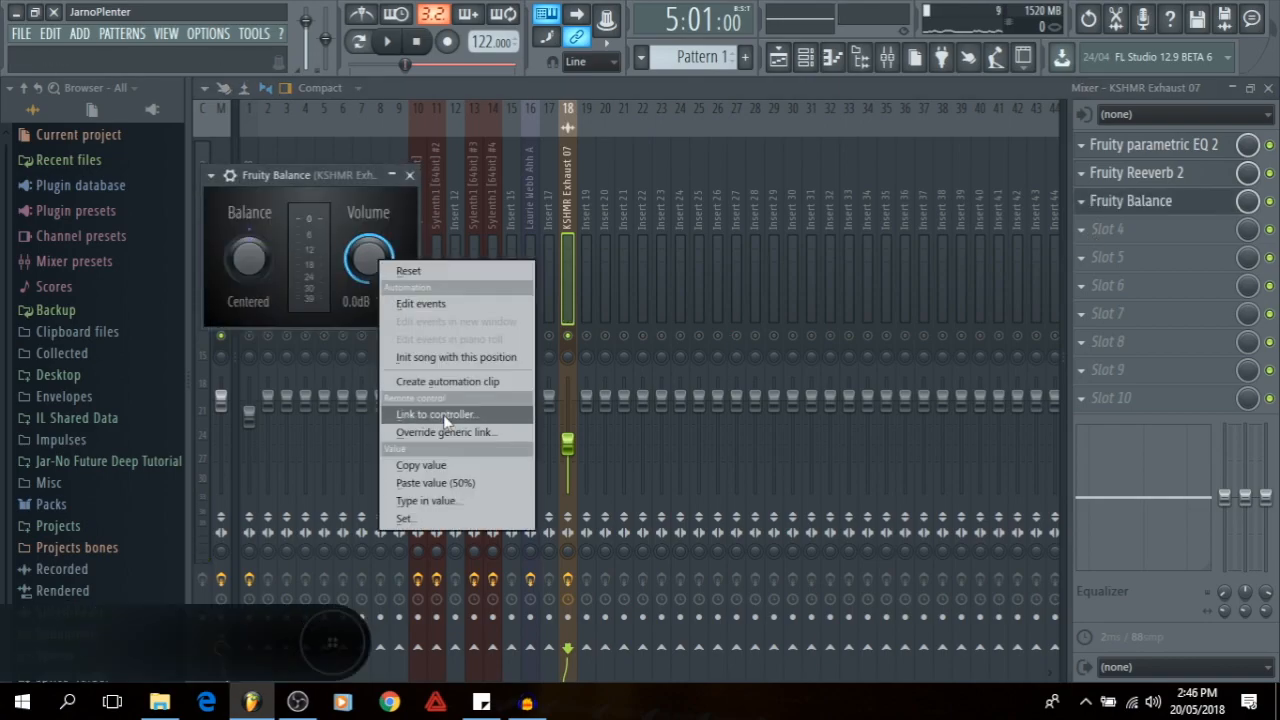
{"action": "left_click", "coordinate": [435, 419]}
{"action": "left_click", "coordinate": [613, 304]}
{"action": "left_click", "coordinate": [595, 350]}
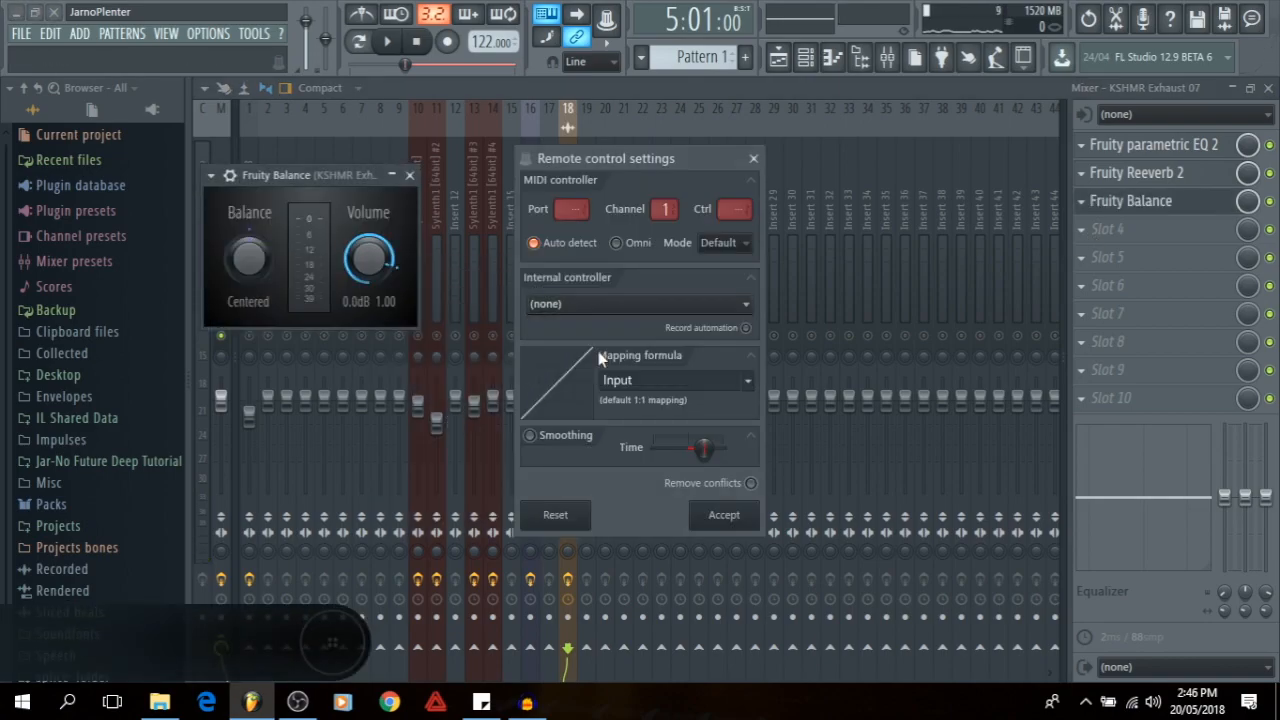
{"action": "left_click", "coordinate": [716, 516]}
{"action": "left_click", "coordinate": [409, 175]}
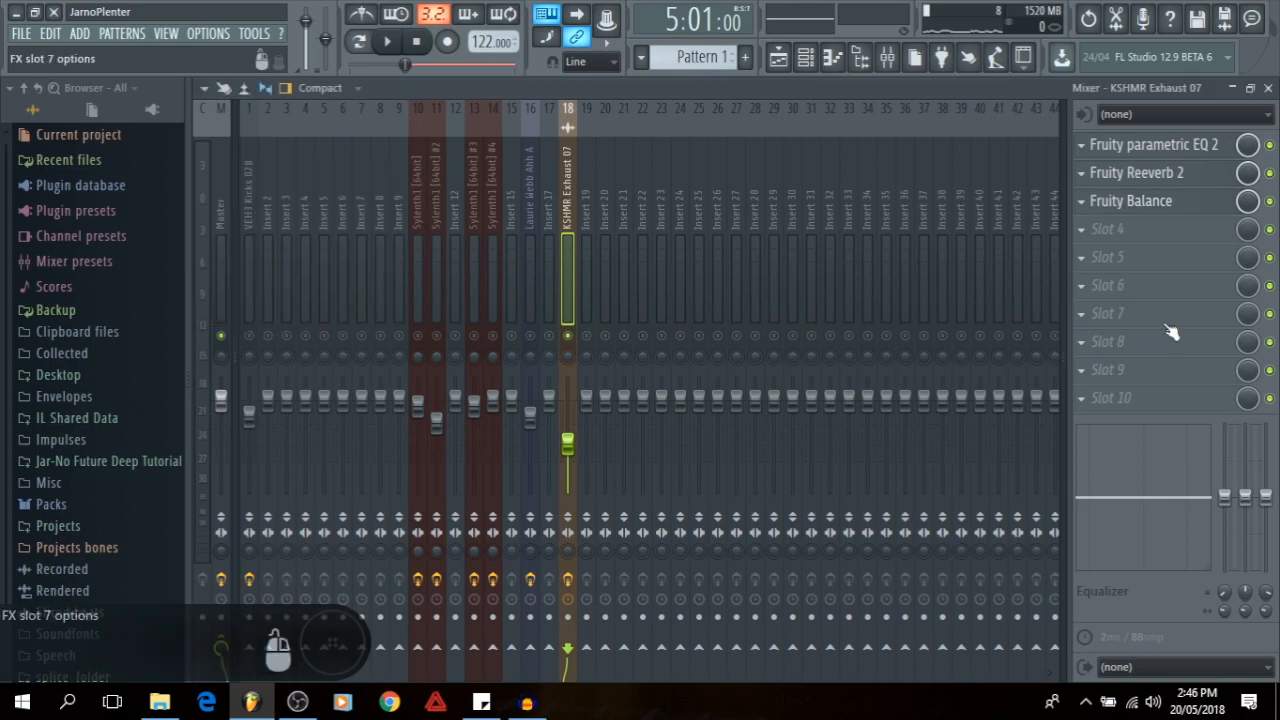
- Load Fruity Limiter in slot 4 of the KSHMR Exhaust 07 track and lower its ceiling during playback, then return to the playlist
{"action": "left_click", "coordinate": [1091, 229]}
{"action": "mouse_move", "coordinate": [1100, 254]}
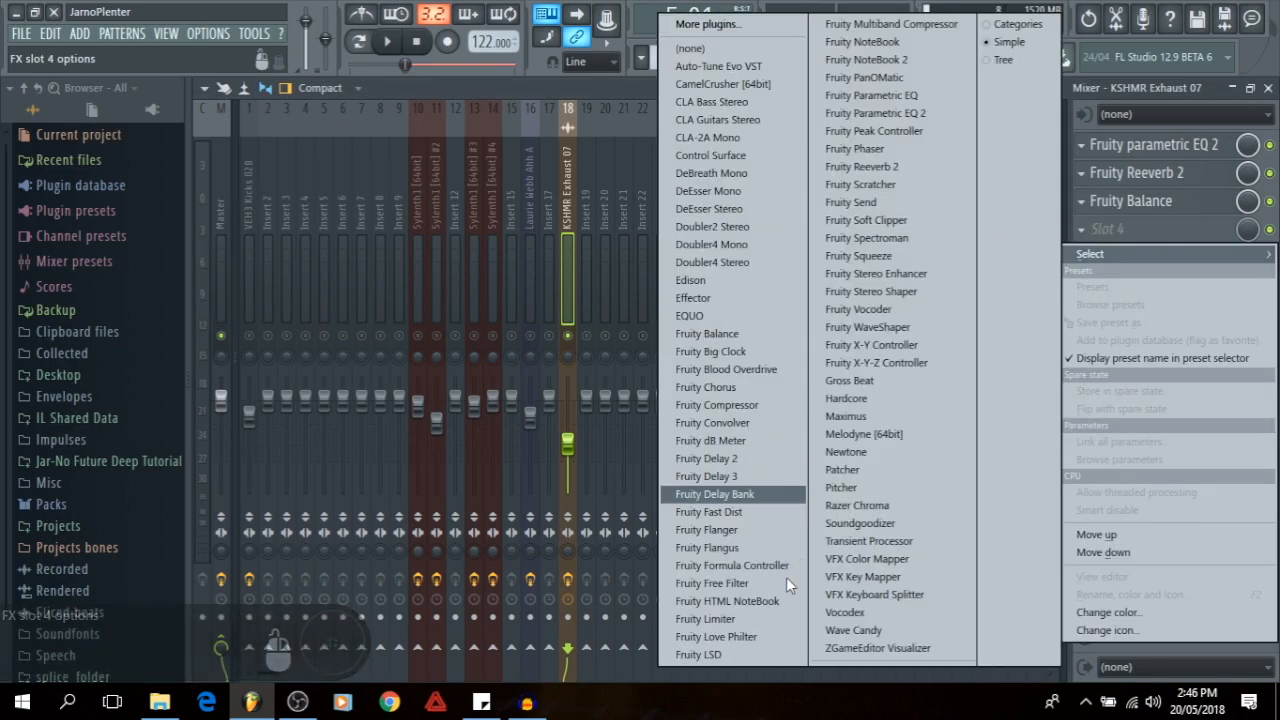
{"action": "left_click", "coordinate": [771, 626]}
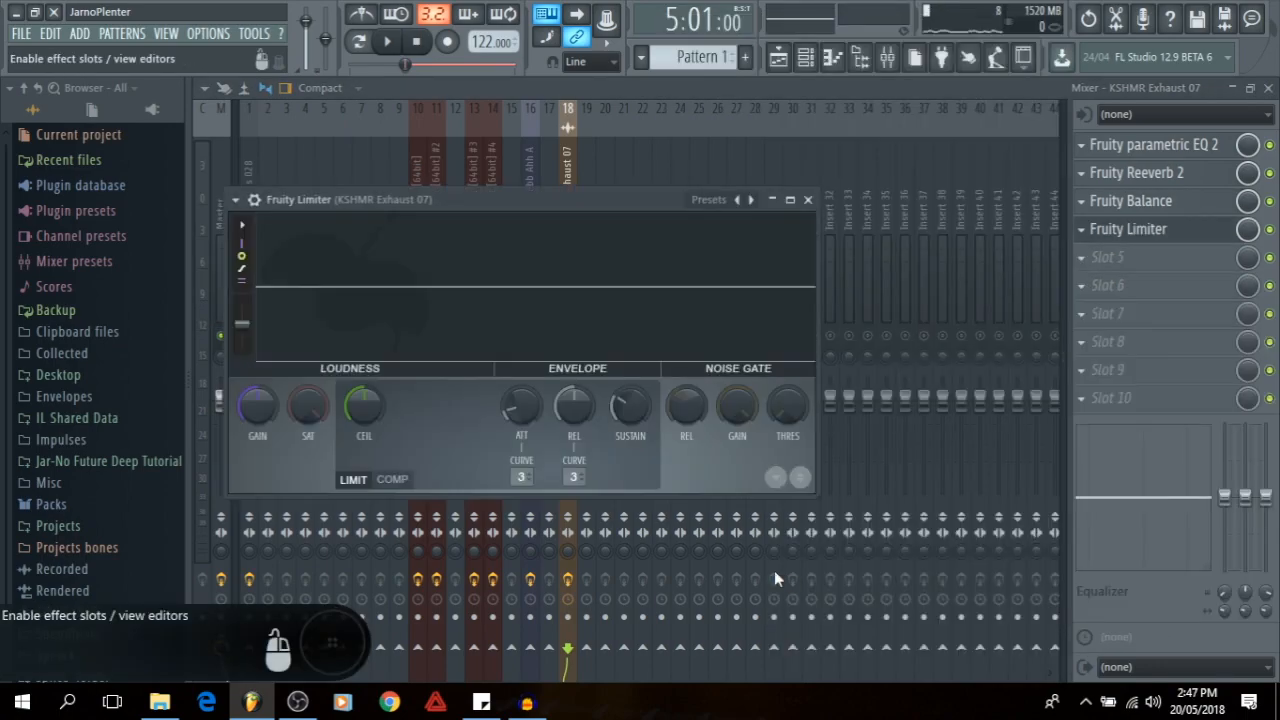
{"action": "key", "text": "space"}
{"action": "left_click_drag", "start_coordinate": [383, 400], "coordinate": [383, 440]}
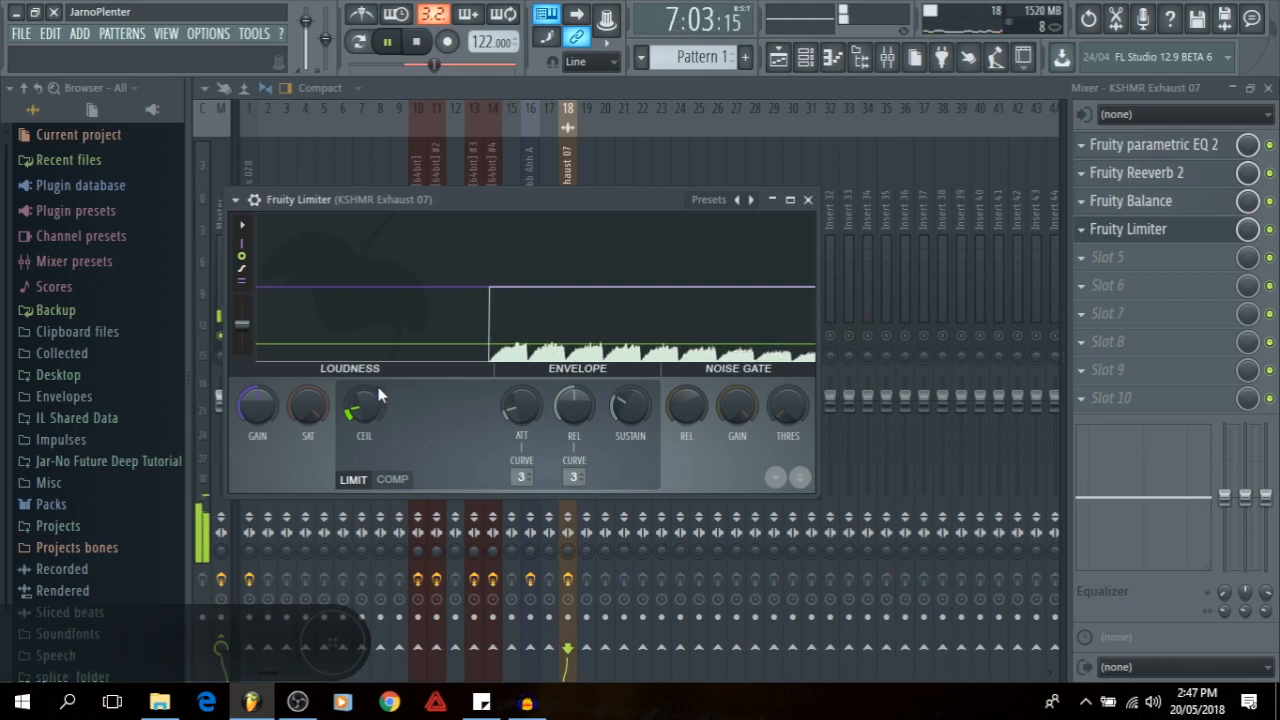
{"action": "left_click_drag", "start_coordinate": [381, 396], "coordinate": [381, 396]}
{"action": "key", "text": "space"}
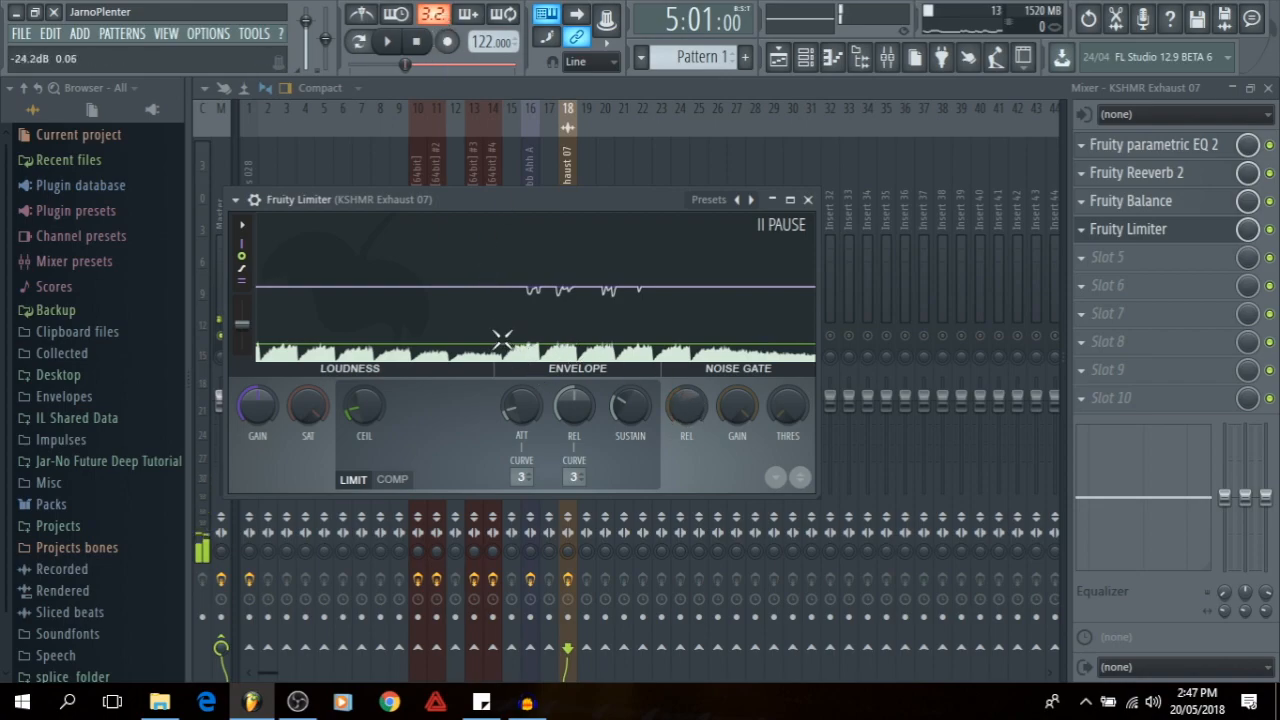
{"action": "left_click", "coordinate": [808, 199]}
{"action": "left_click", "coordinate": [1267, 89]}
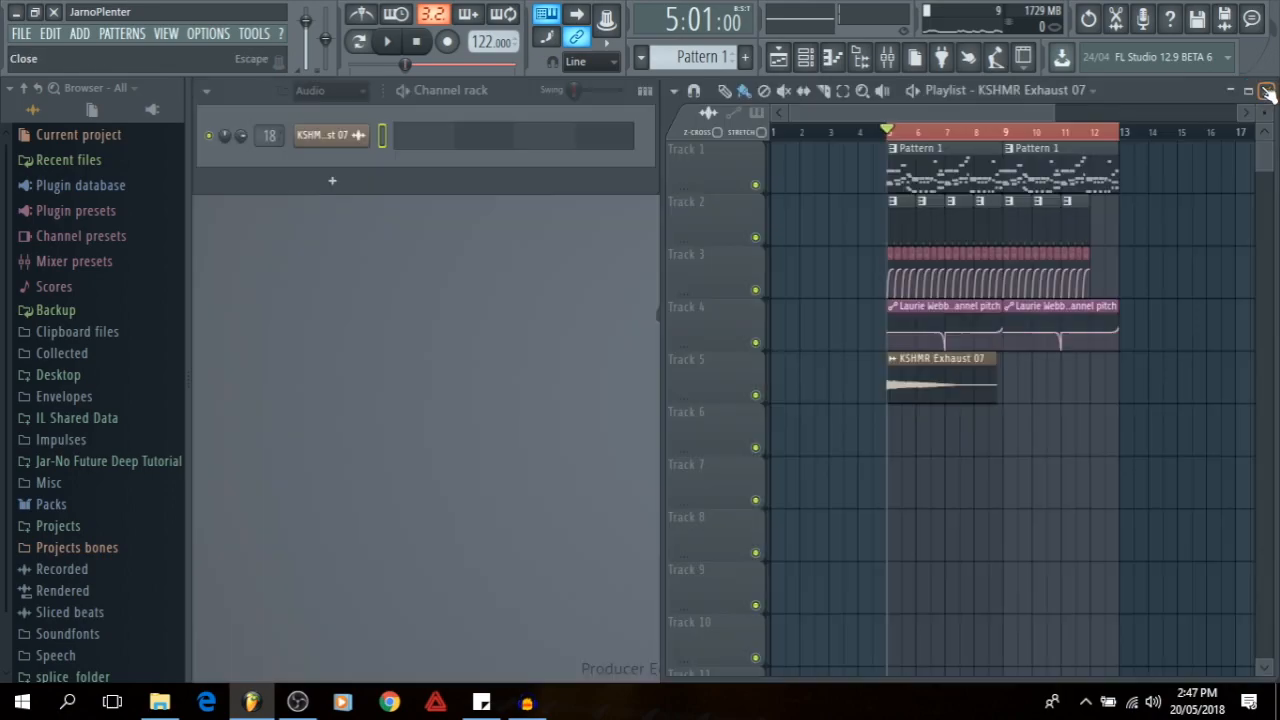
- Try removing the first Balance volume clip at bar 5 on Track 3 and audition the start of the drop without it
{"action": "scroll", "coordinate": [884, 127], "scroll_direction": "up", "scroll_amount": 5}
{"action": "key", "text": "space"}
{"action": "key", "text": "space"}
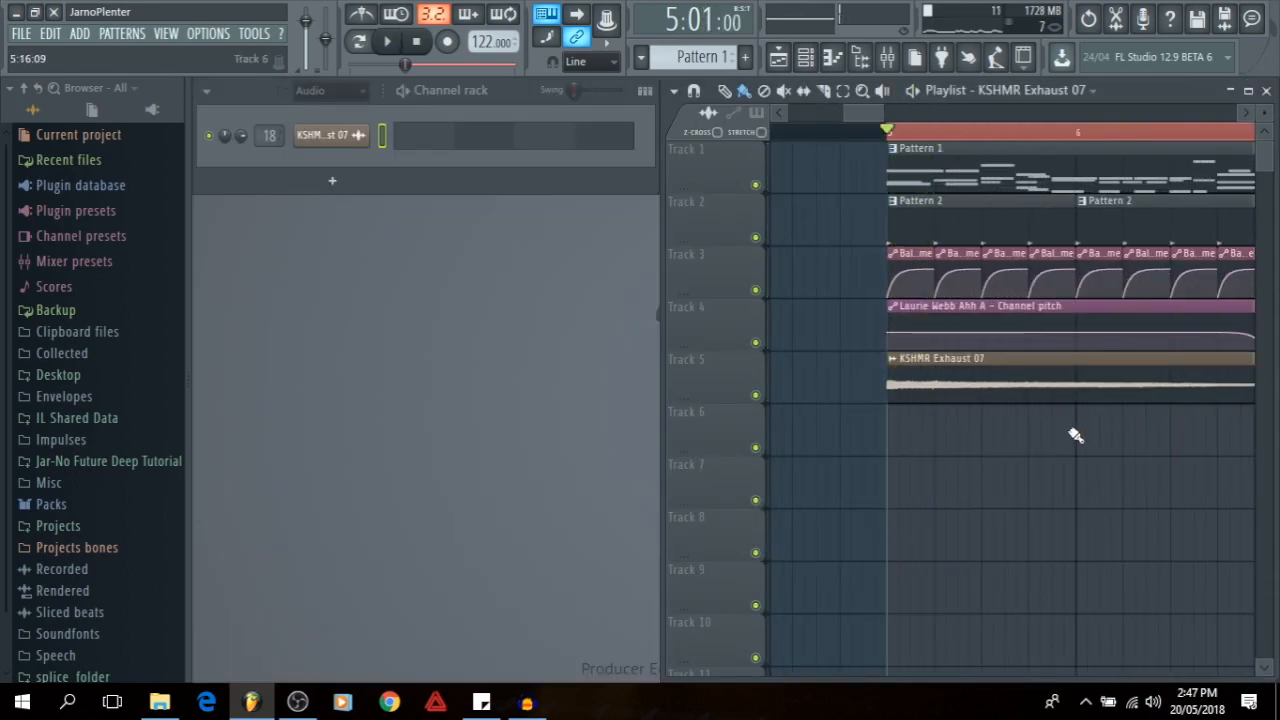
{"action": "right_click", "coordinate": [910, 254]}
{"action": "key", "text": "space"}
{"action": "key", "text": "space"}
{"action": "key", "text": "space"}
{"action": "key", "text": "space"}
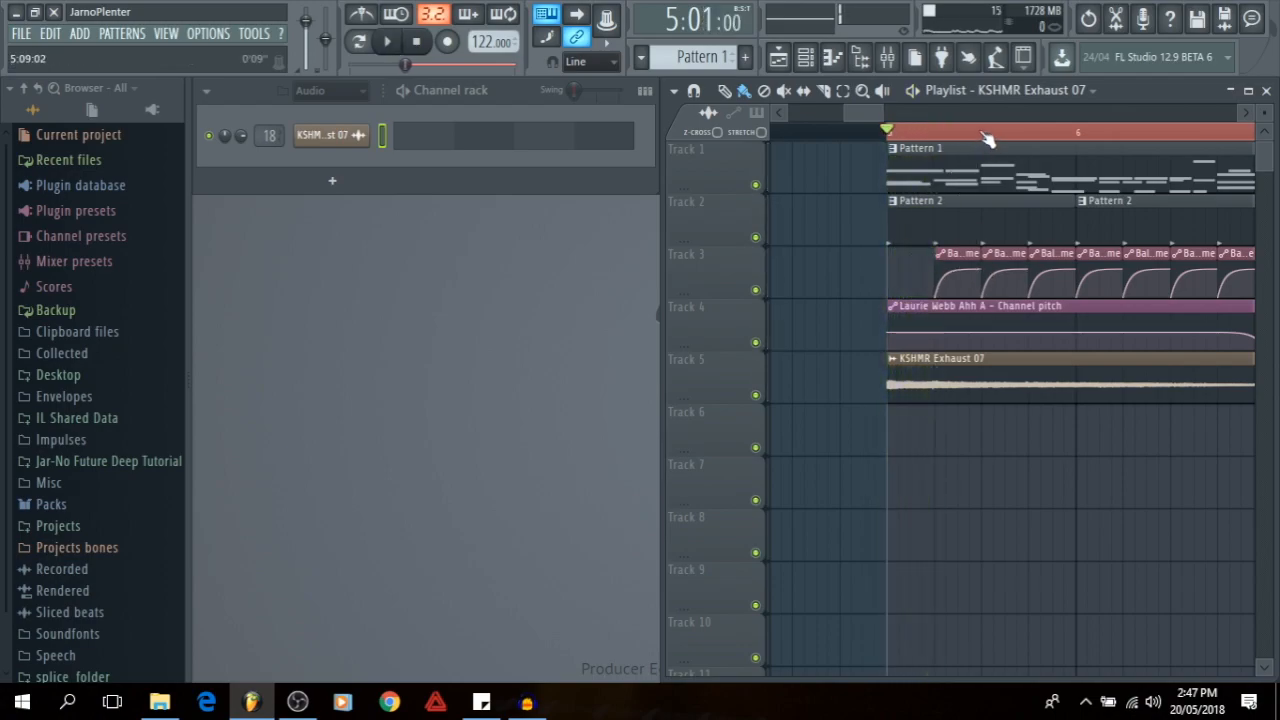
- Place a Balance volume clip just before bar 5 on Track 3, audition it, and move it onto the start of bar 5
{"action": "left_click", "coordinate": [966, 253]}
{"action": "left_click", "coordinate": [847, 263]}
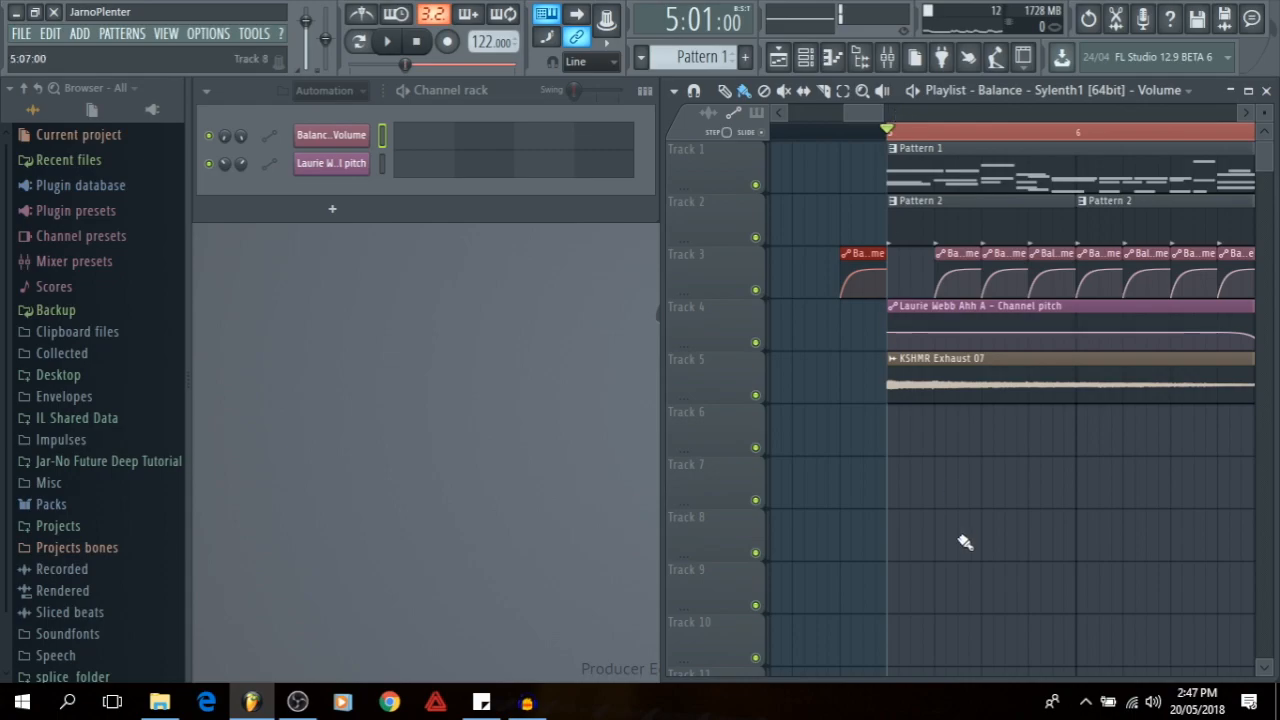
{"action": "key", "text": "space"}
{"action": "key", "text": "space"}
{"action": "left_click_drag", "start_coordinate": [843, 265], "coordinate": [884, 283]}
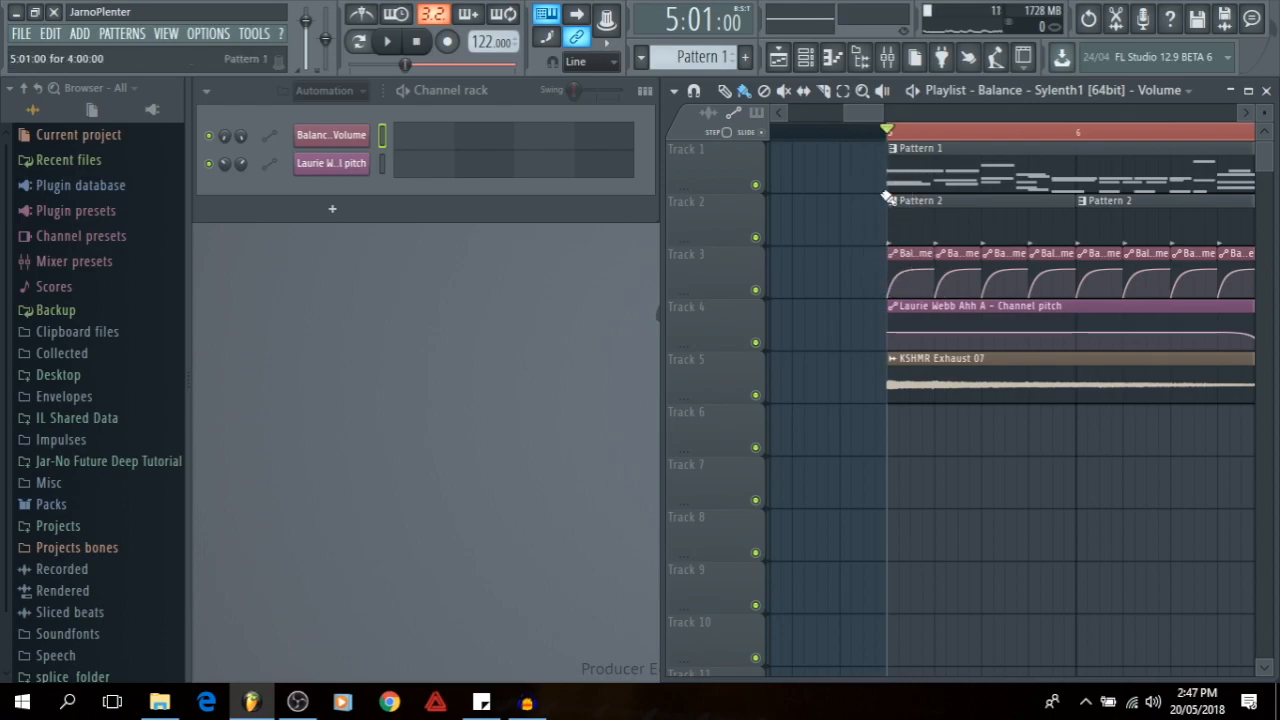
- Show all channels in the channel rack and set the playlist time selection to the first beat of bar 5
{"action": "left_click", "coordinate": [346, 98]}
{"action": "left_click", "coordinate": [350, 112]}
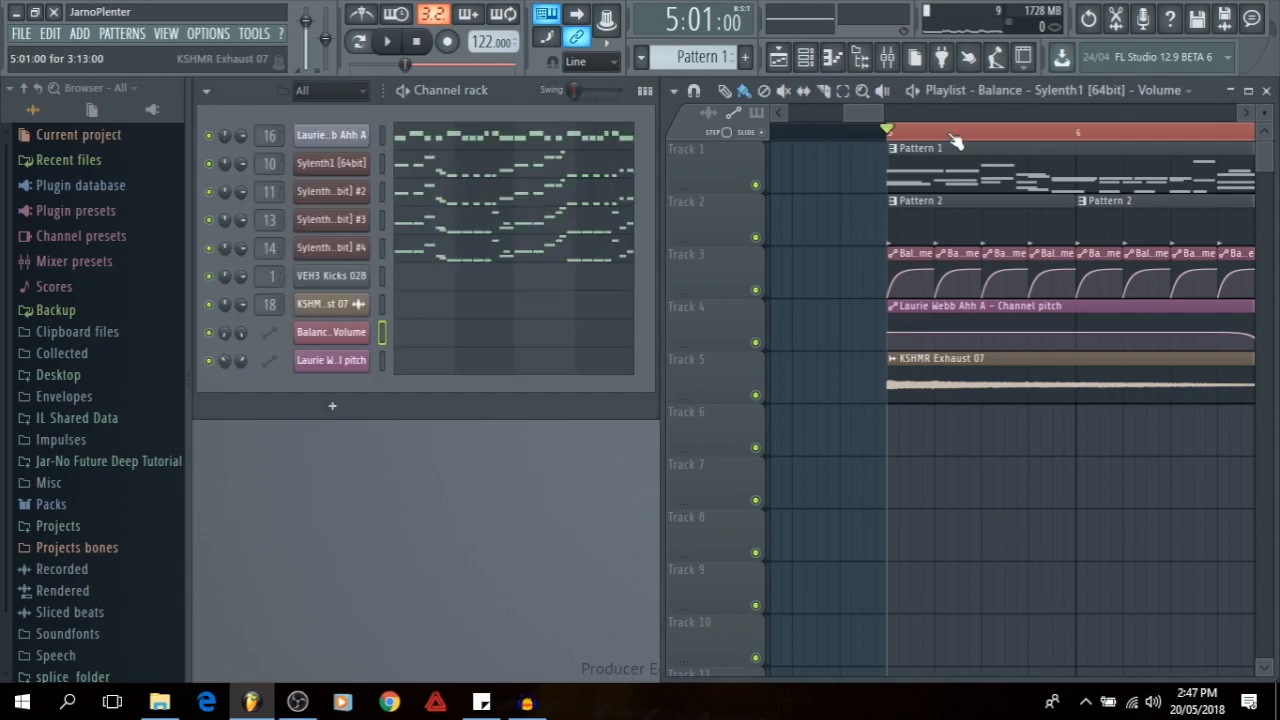
{"action": "scroll", "coordinate": [1120, 137], "scroll_direction": "down", "scroll_amount": 3}
{"action": "scroll", "coordinate": [1120, 137], "scroll_direction": "down", "scroll_amount": 1}
{"action": "left_click_drag", "start_coordinate": [1167, 504], "coordinate": [1002, 541]}
{"action": "left_click_drag", "start_coordinate": [1237, 135], "coordinate": [854, 115]}
{"action": "scroll", "coordinate": [829, 137], "scroll_direction": "up", "scroll_amount": 4}
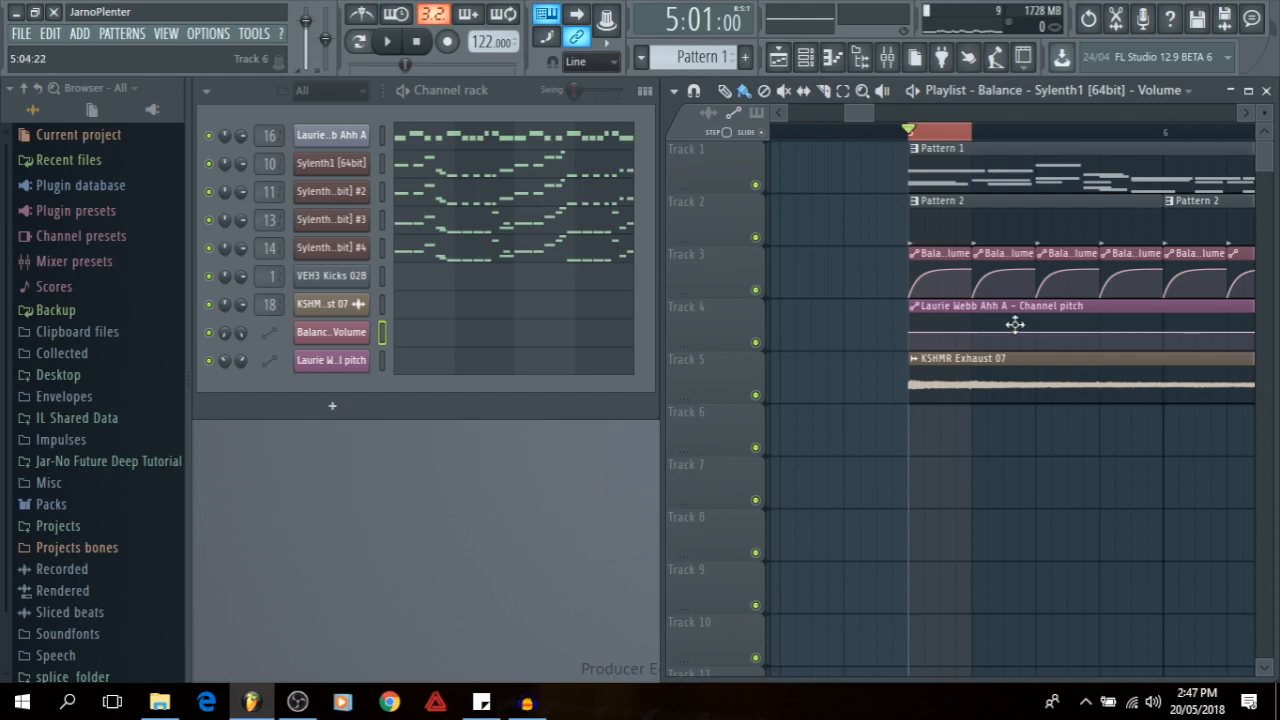
- Create an automation clip for the mix level of Fruity Balance on the KSHMR Exhaust 07 track and return to the playlist
{"action": "left_click", "coordinate": [896, 60]}
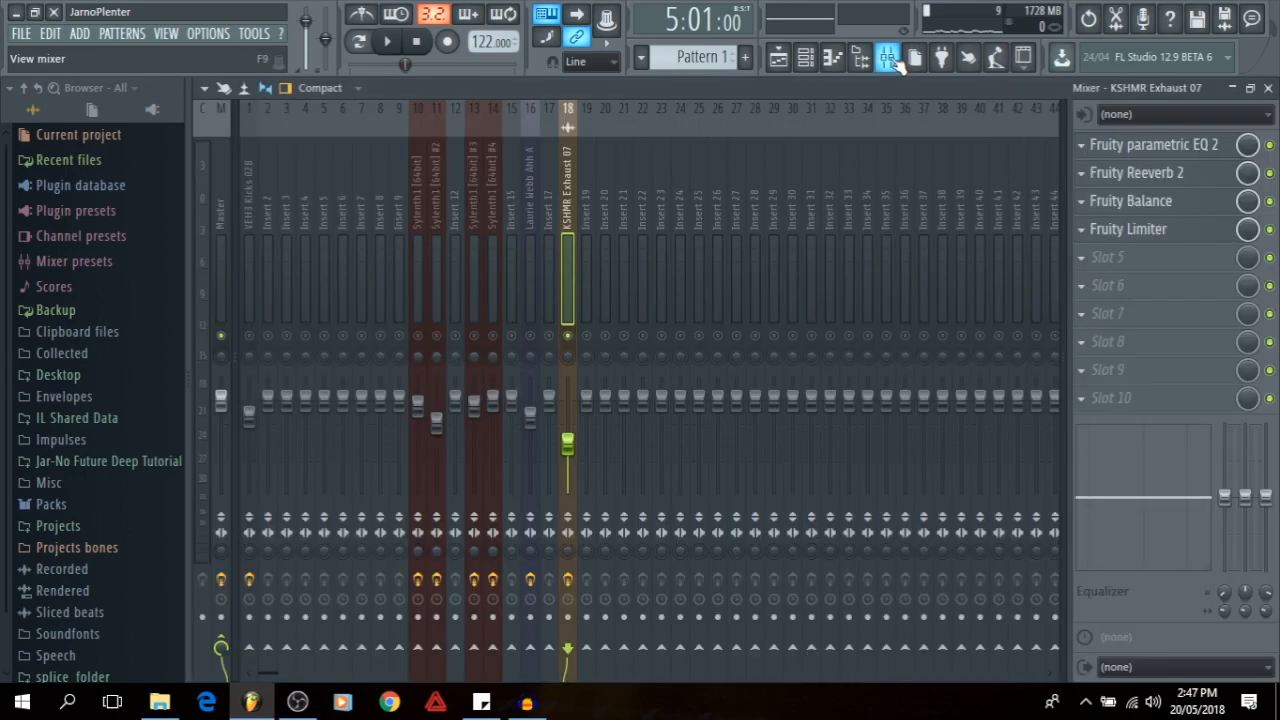
{"action": "right_click", "coordinate": [1248, 204]}
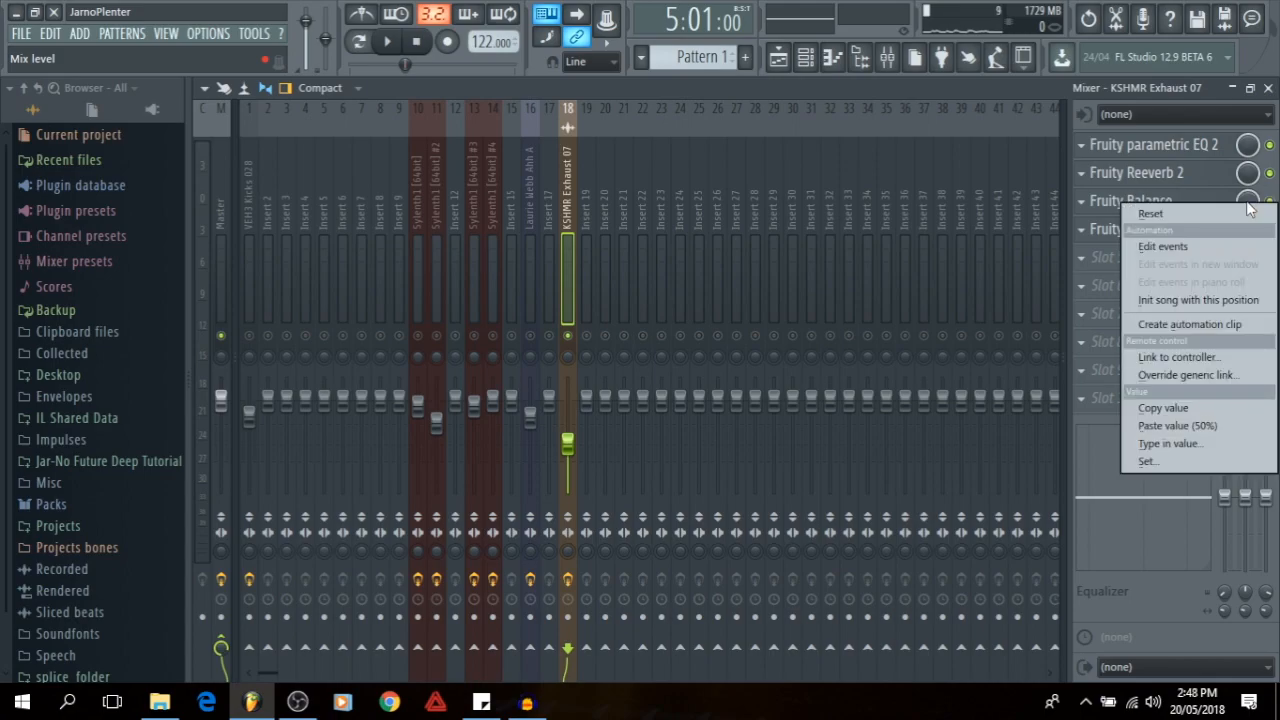
{"action": "left_click", "coordinate": [1200, 324]}
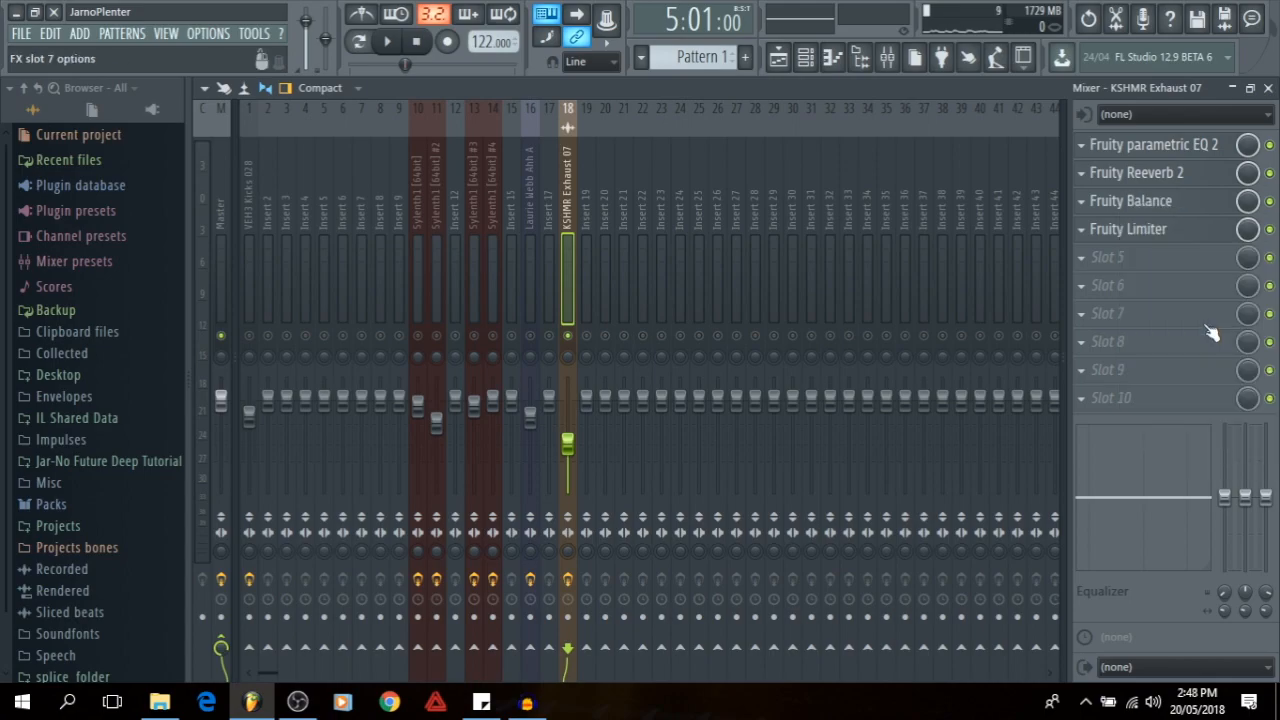
{"action": "left_click", "coordinate": [1268, 89]}
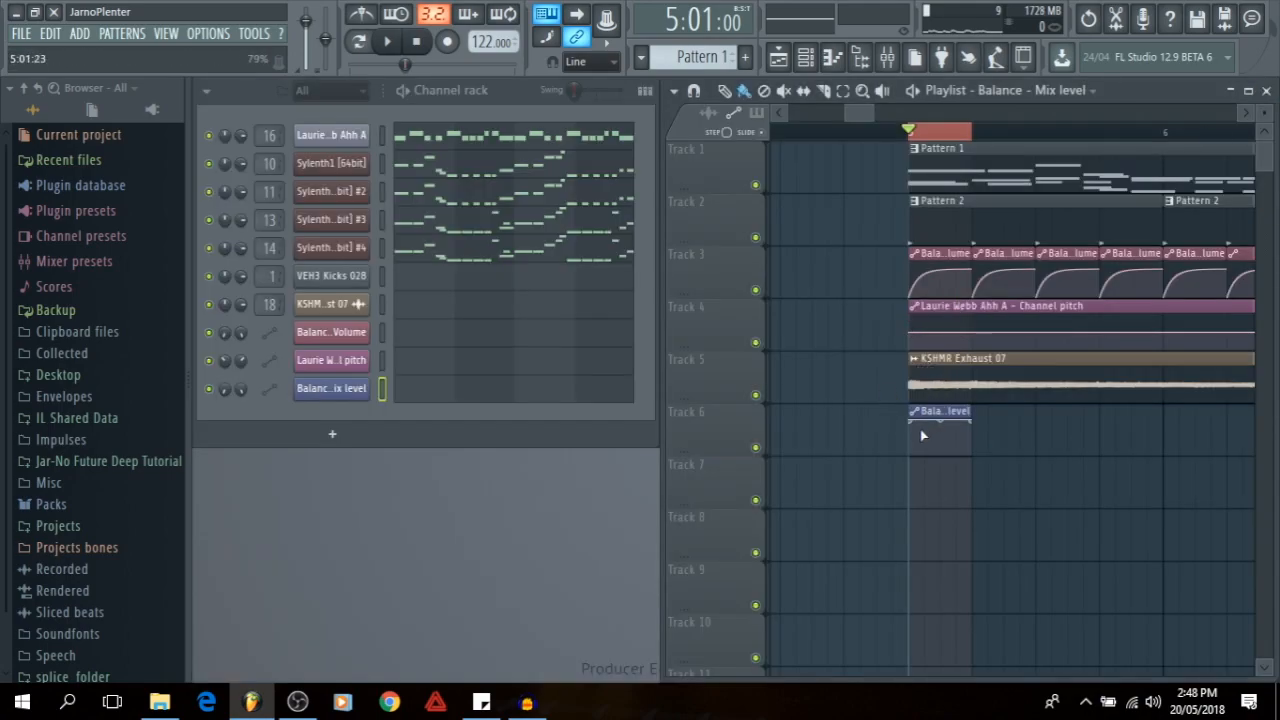
- Shape the mix level clip on Track 6 to stay at zero until returning to 100% at its end, and audition bar 5
{"action": "left_click_drag", "start_coordinate": [912, 443], "coordinate": [980, 476]}
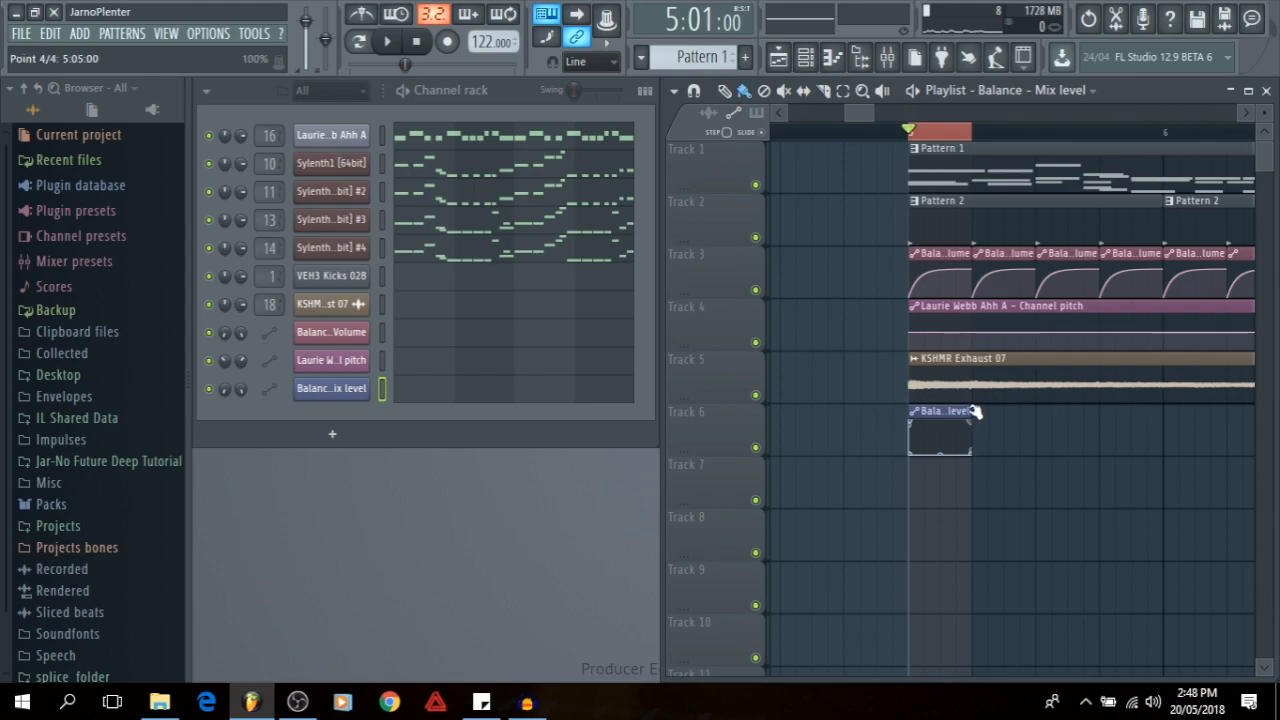
{"action": "mouse_move", "coordinate": [975, 412]}
{"action": "left_mouse_down"}
{"action": "mouse_move", "coordinate": [1002, 412]}
{"action": "mouse_move", "coordinate": [974, 410]}
{"action": "left_mouse_up"}
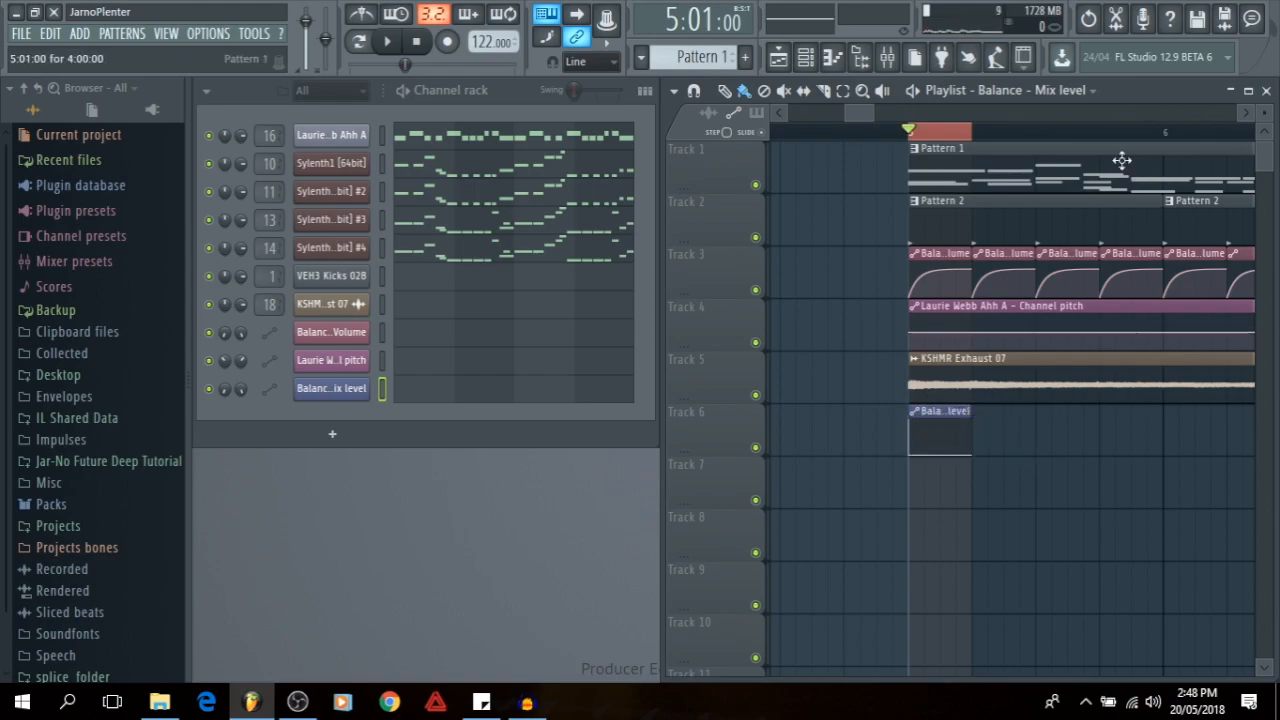
{"action": "right_click", "coordinate": [1166, 135]}
{"action": "right_click", "coordinate": [1101, 527]}
{"action": "key", "text": "space"}
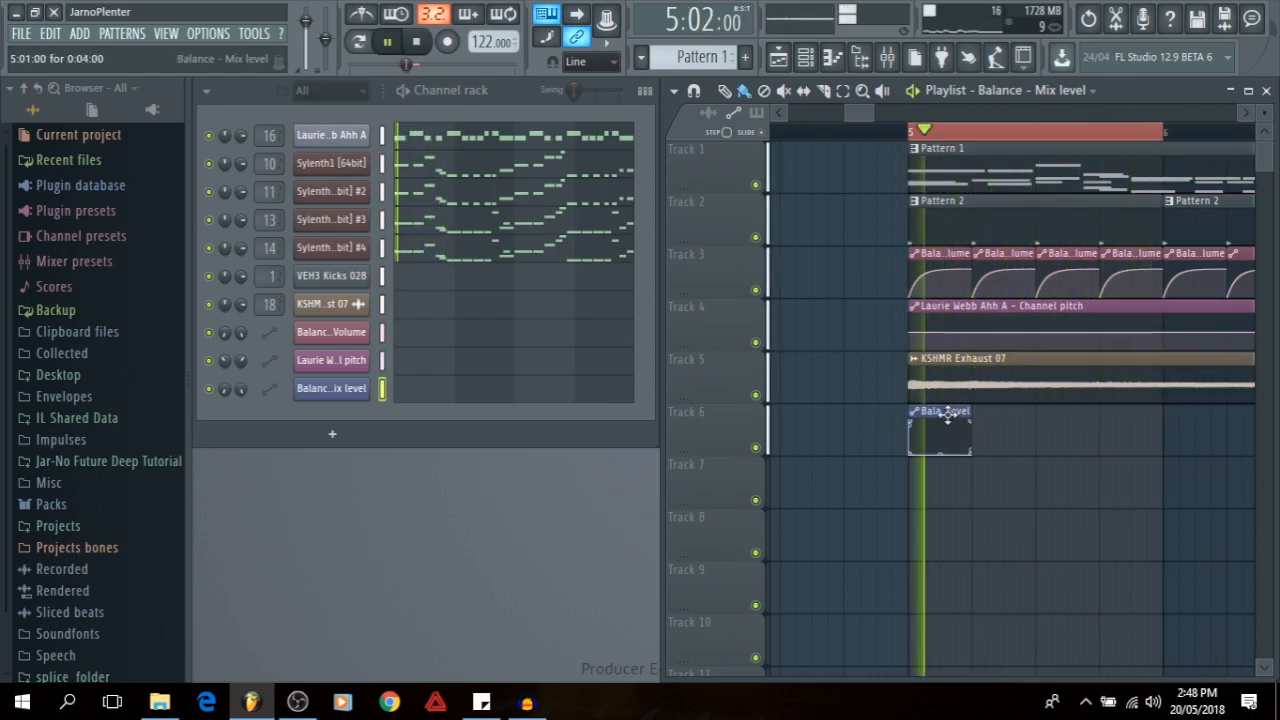
{"action": "key", "text": "space"}
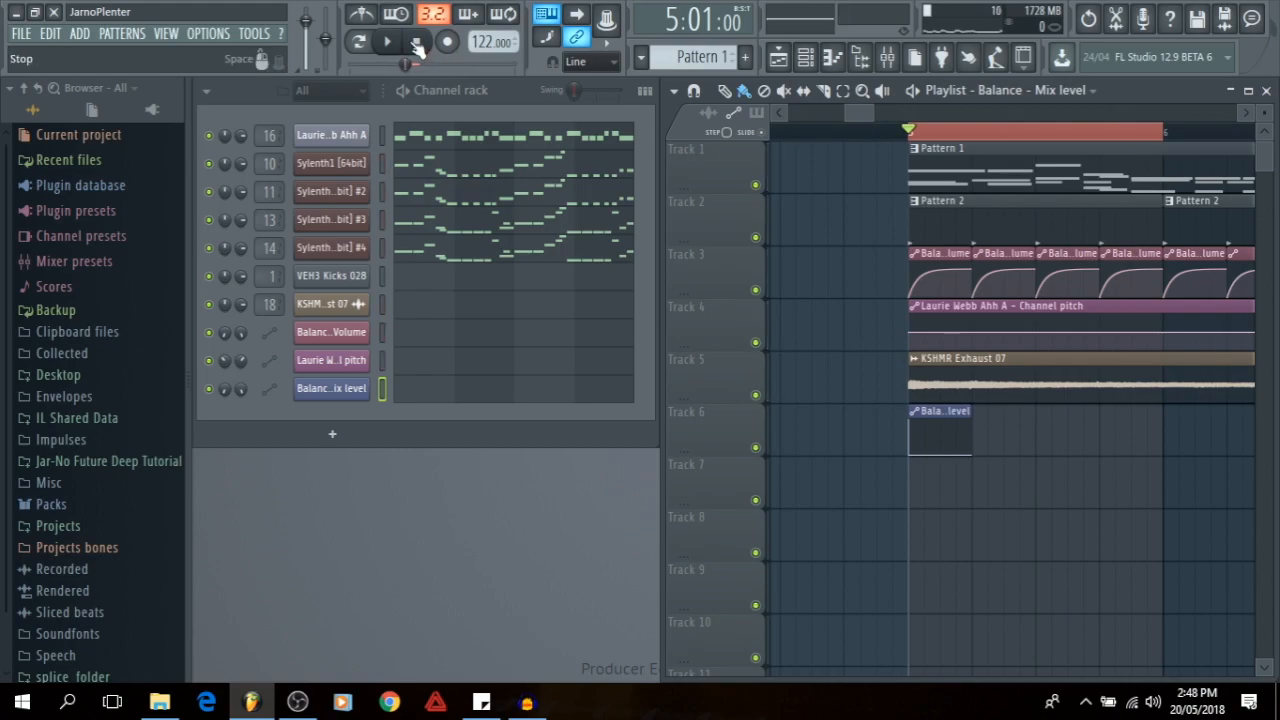
- Compare playback of bar 5 without the Balance mix level clip and with it placed back on Track 6
{"action": "right_click", "coordinate": [946, 412]}
{"action": "key", "text": "space"}
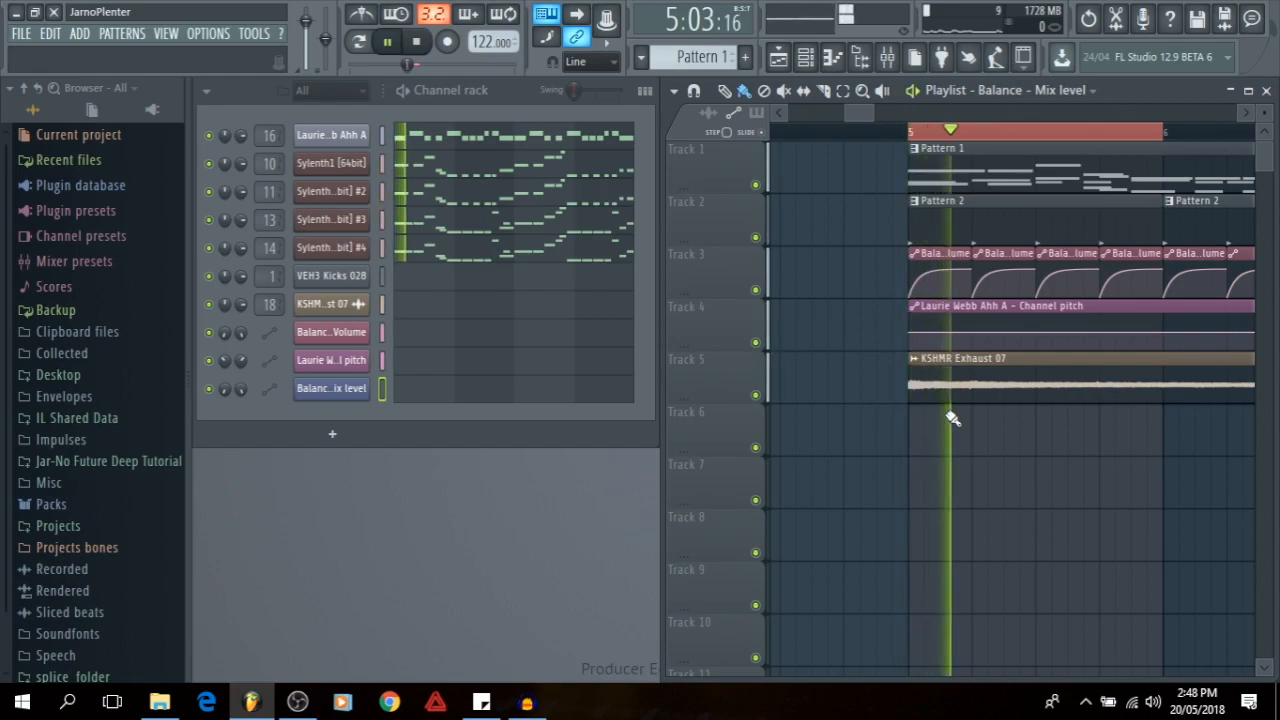
{"action": "key", "text": "space"}
{"action": "left_click", "coordinate": [948, 420]}
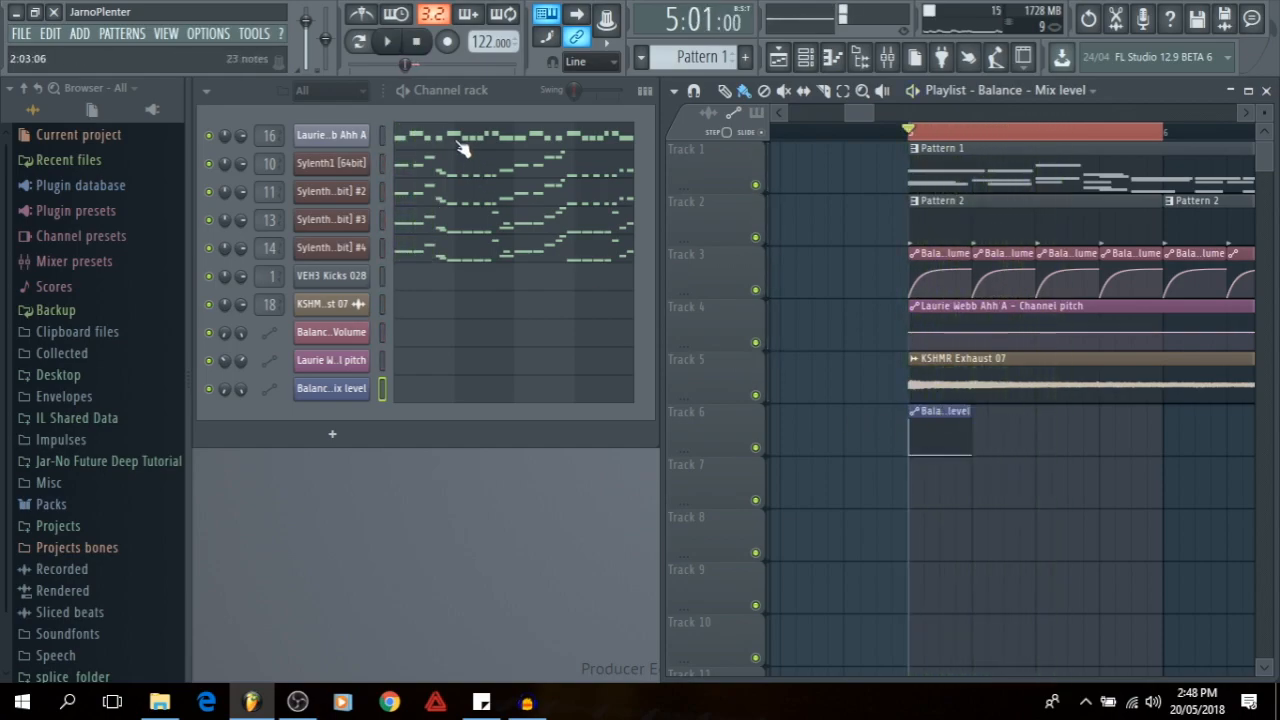
{"action": "key", "text": "space"}
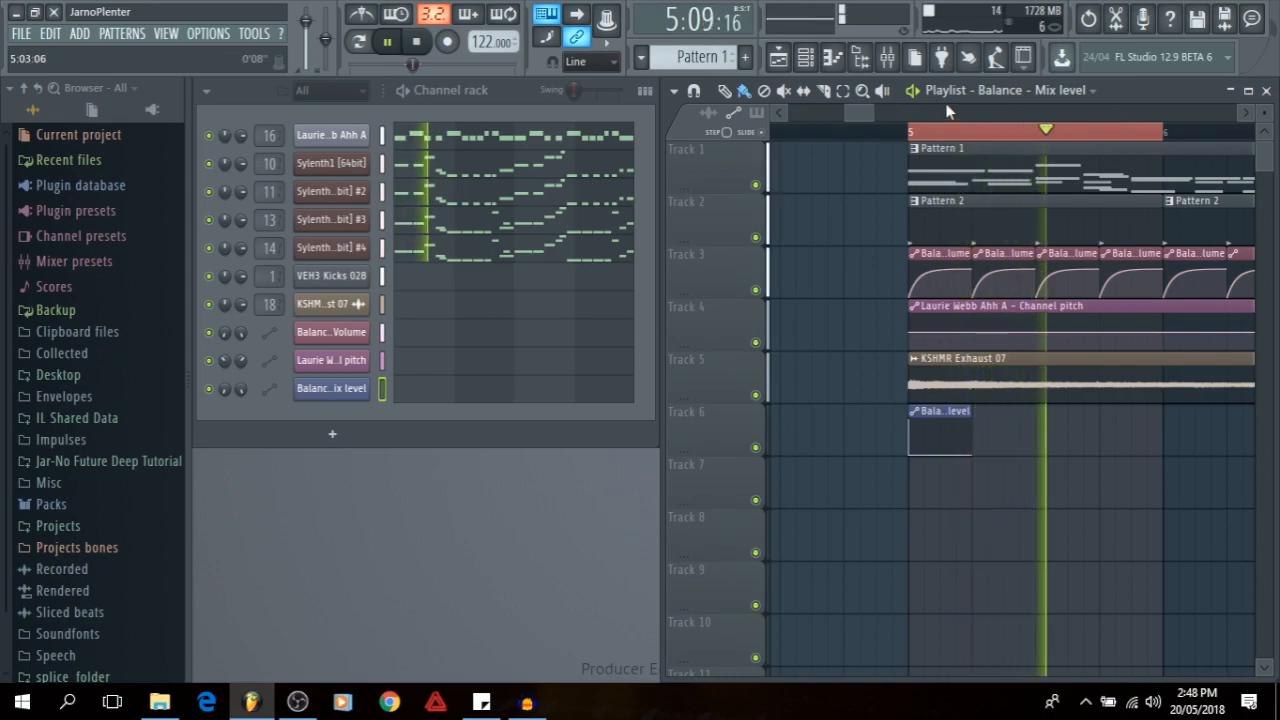
{"action": "scroll", "coordinate": [971, 129], "scroll_direction": "down", "scroll_amount": 3}
{"action": "key", "text": "space"}
- Clear the time selection and duplicate the KSHMR Exhaust 07 clip and its Balance mix level clip to bar 9
{"action": "left_click", "coordinate": [953, 136]}
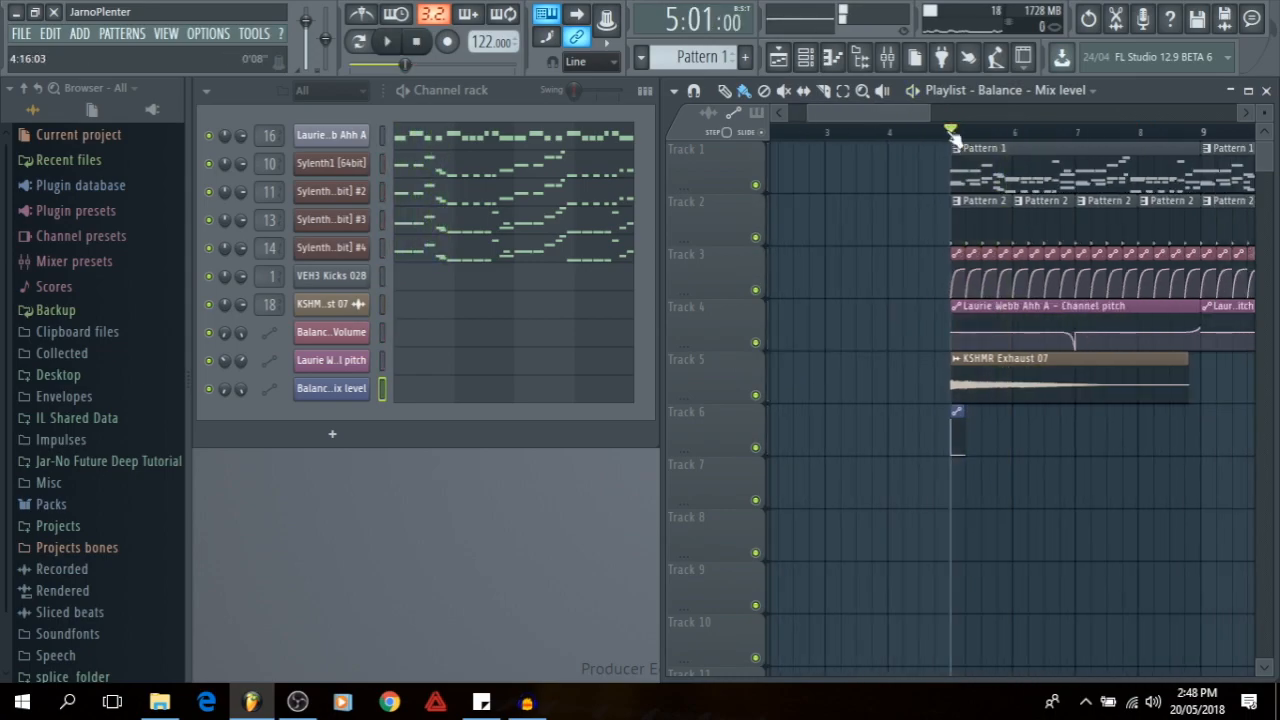
{"action": "left_click_drag", "start_coordinate": [899, 403], "coordinate": [981, 430]}
{"action": "left_click_drag", "start_coordinate": [1119, 452], "coordinate": [713, 462]}
{"action": "key", "text": "ctrl+b"}
{"action": "left_click", "coordinate": [878, 530], "text": "ctrl"}
{"action": "left_click_drag", "start_coordinate": [860, 528], "coordinate": [1086, 495]}
{"action": "scroll", "coordinate": [869, 143], "scroll_direction": "down", "scroll_amount": 2}
{"action": "left_click_drag", "start_coordinate": [940, 454], "coordinate": [1080, 505]}
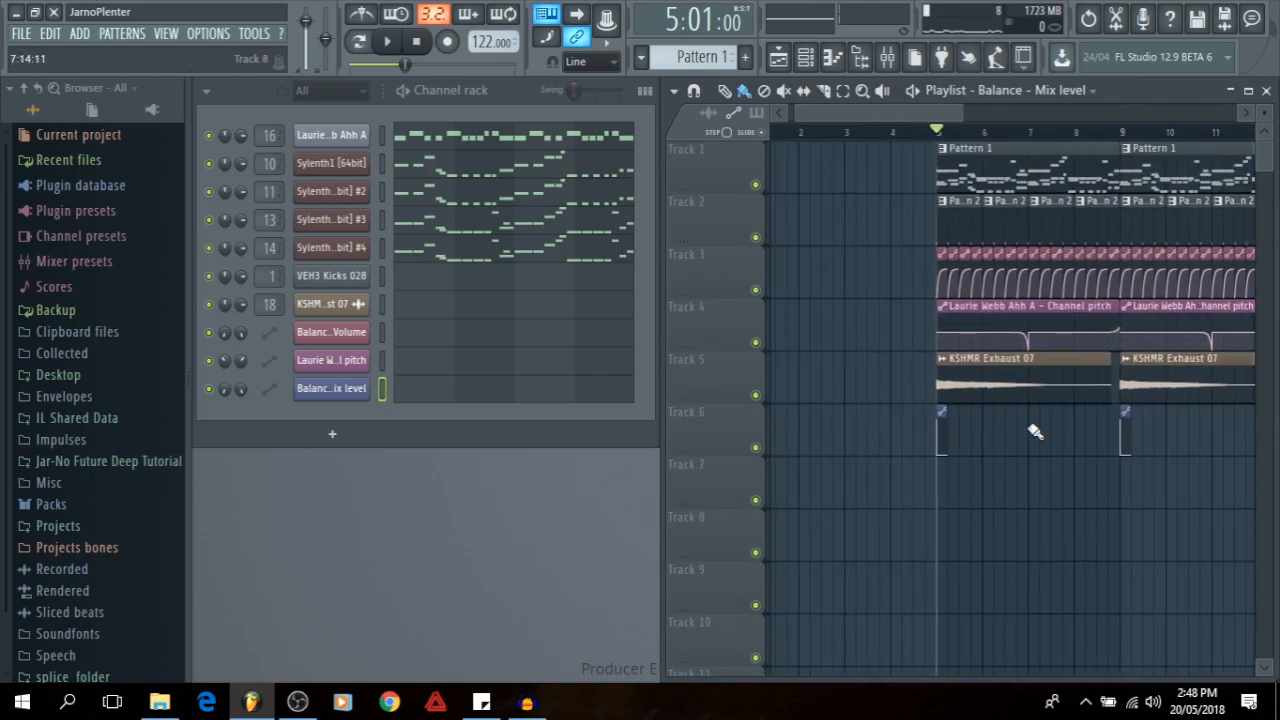
- Examine the Fruity Limiter's response on the KSHMR Exhaust 07 track while playing bar 5, and return to the playlist
{"action": "left_click", "coordinate": [887, 57]}
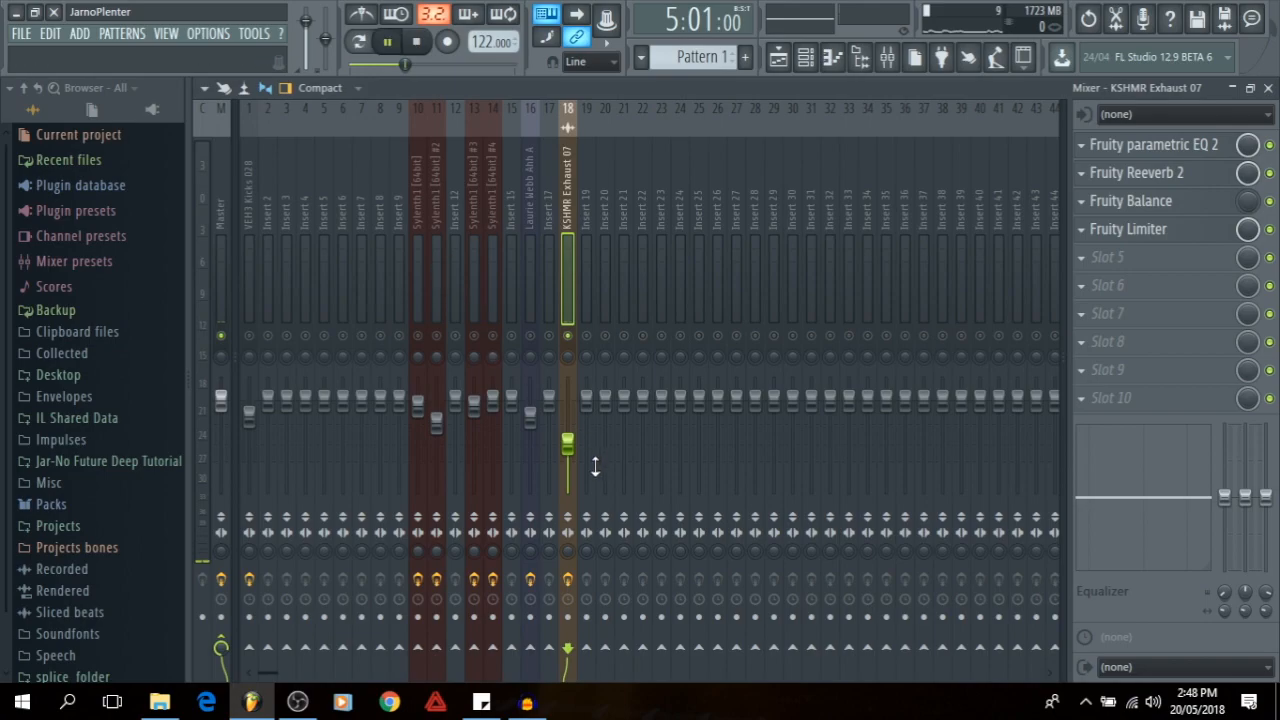
{"action": "key", "text": "space"}
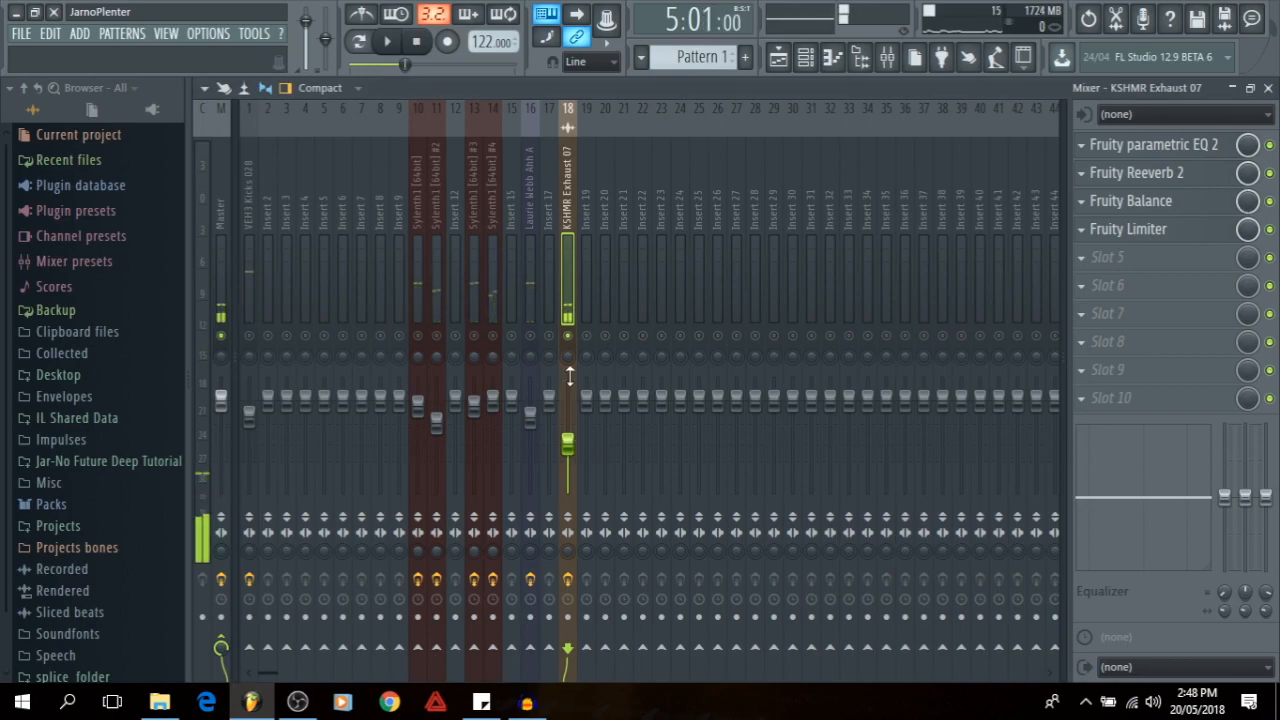
{"action": "left_click", "coordinate": [1166, 229]}
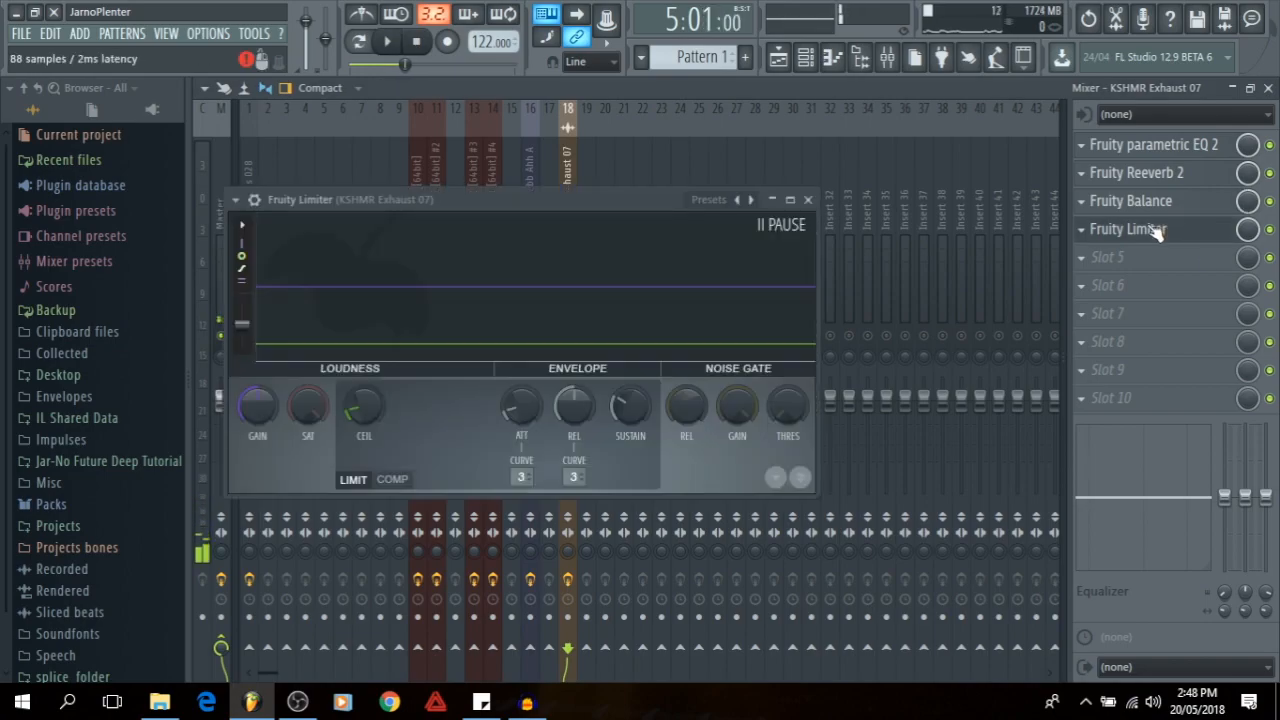
{"action": "key", "text": "space"}
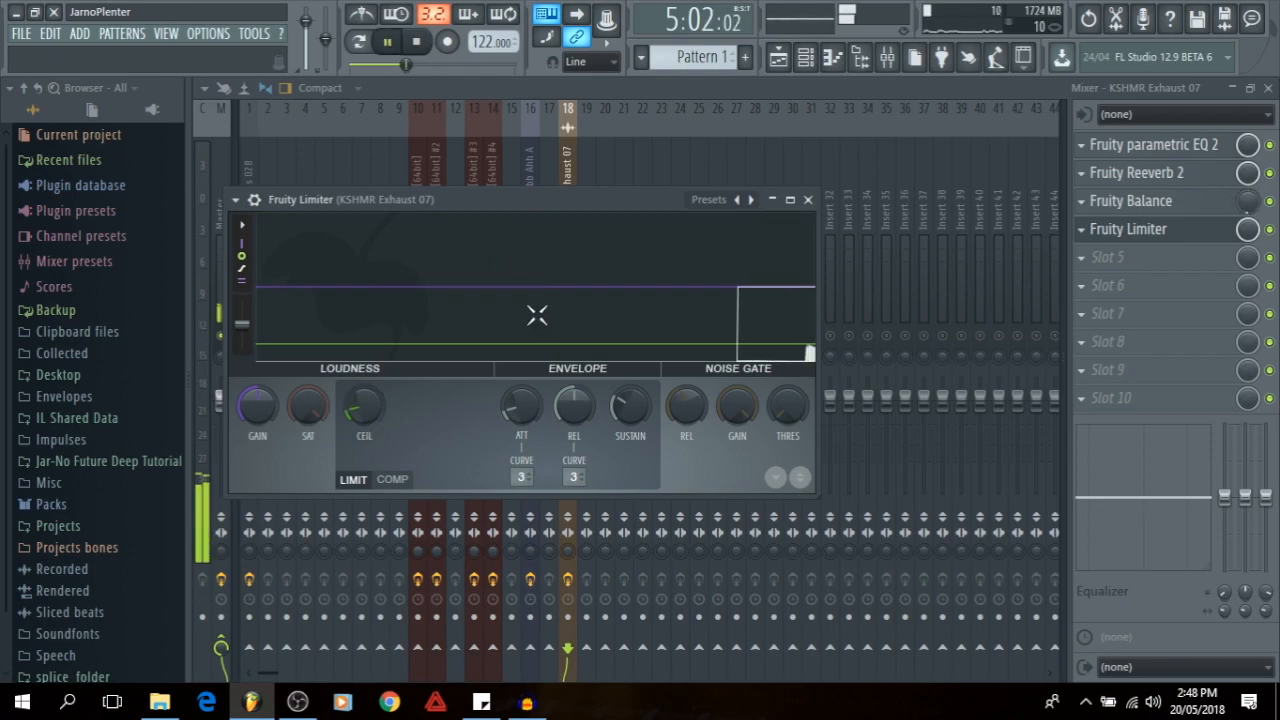
{"action": "key", "text": "space"}
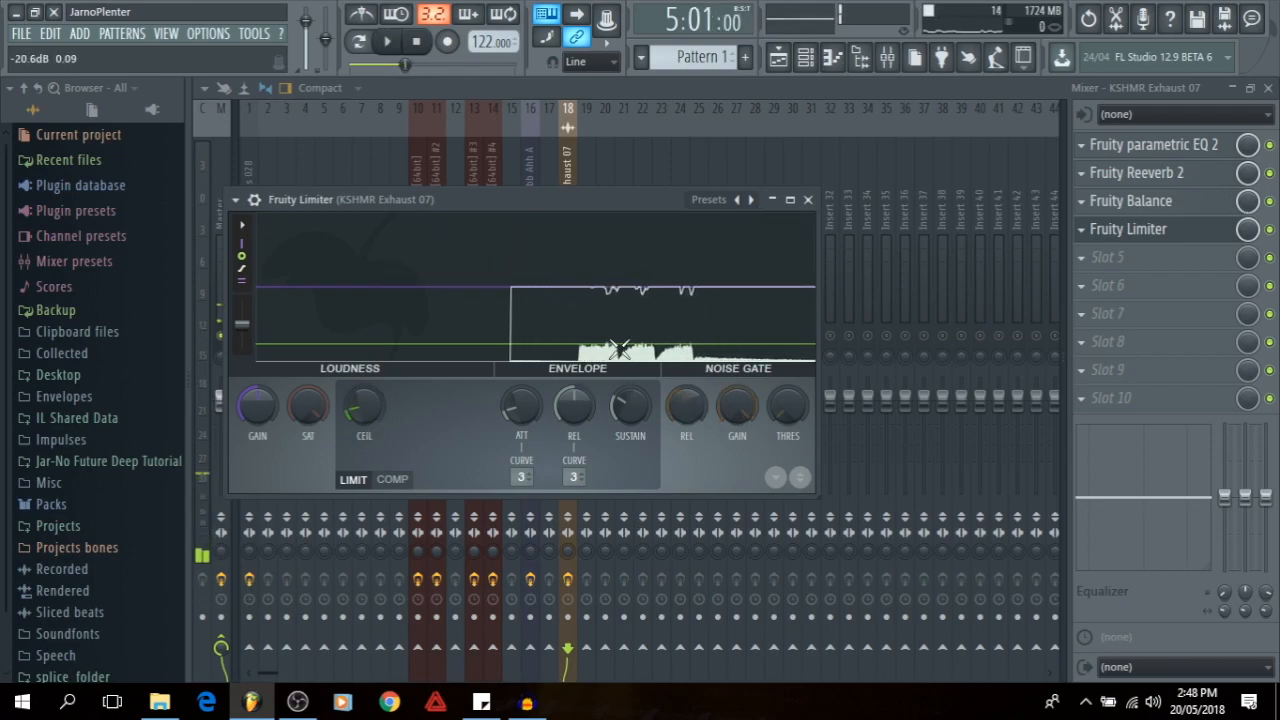
{"action": "left_click", "coordinate": [472, 319]}
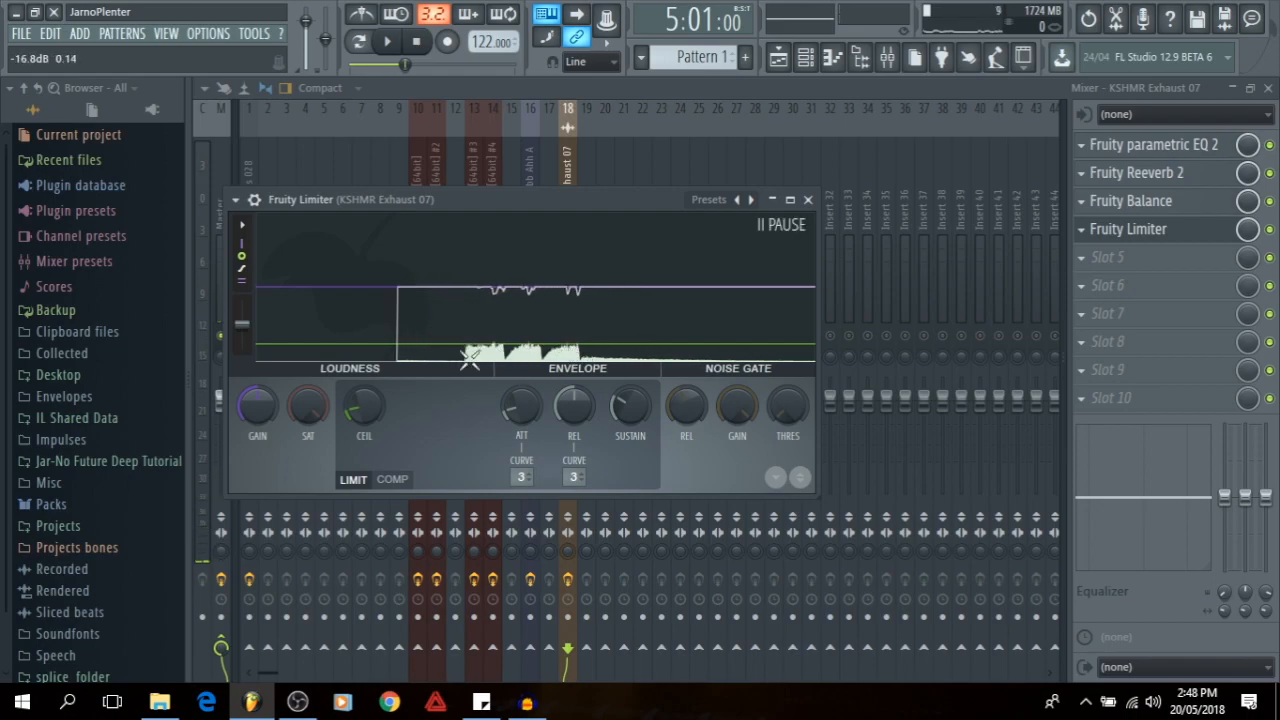
{"action": "left_click", "coordinate": [808, 200]}
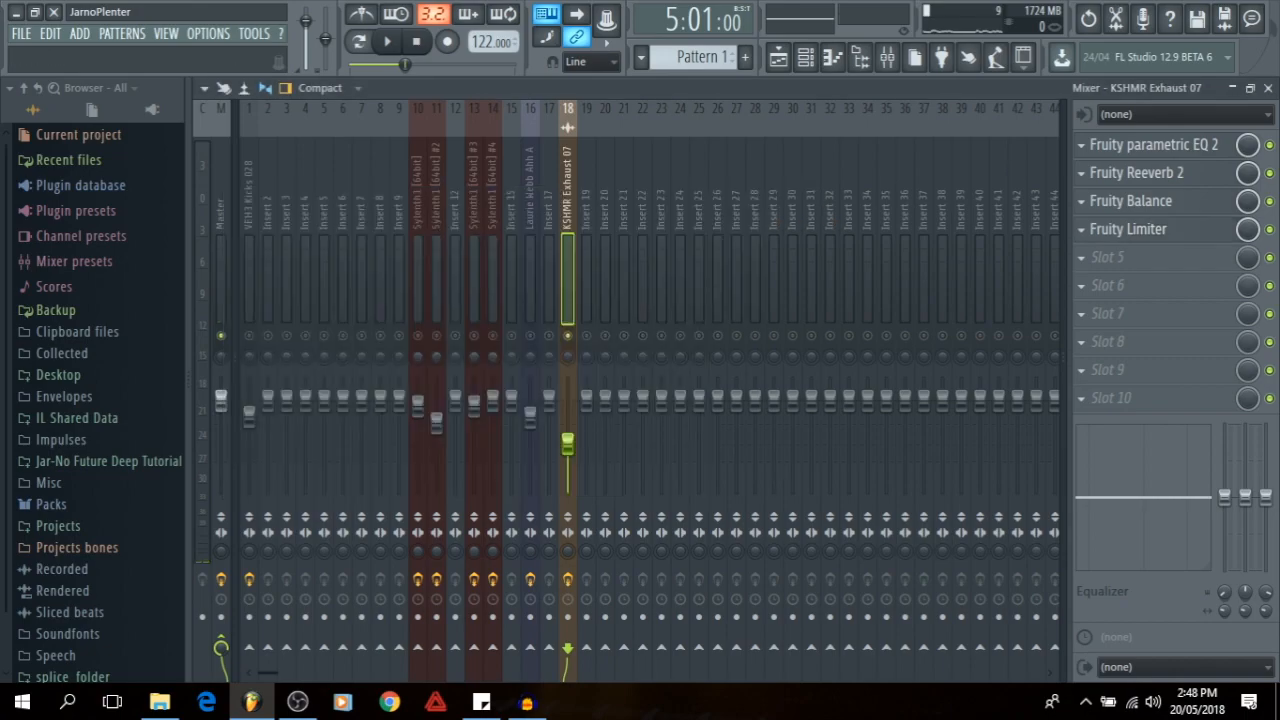
{"action": "left_click", "coordinate": [1267, 88]}
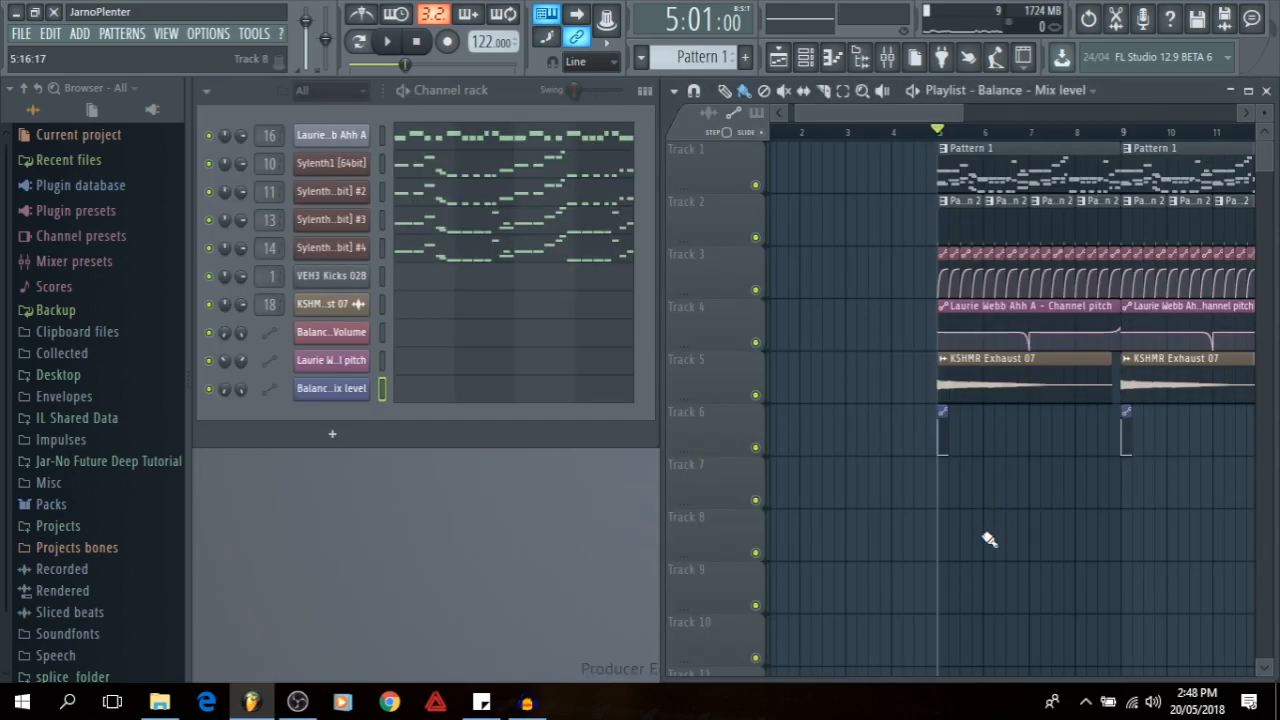
- Check the KSHMR Exhaust 07 mixer track during playback and audition the arrangement from bar 5 onward
{"action": "key", "text": "space"}
{"action": "key", "text": "F9"}
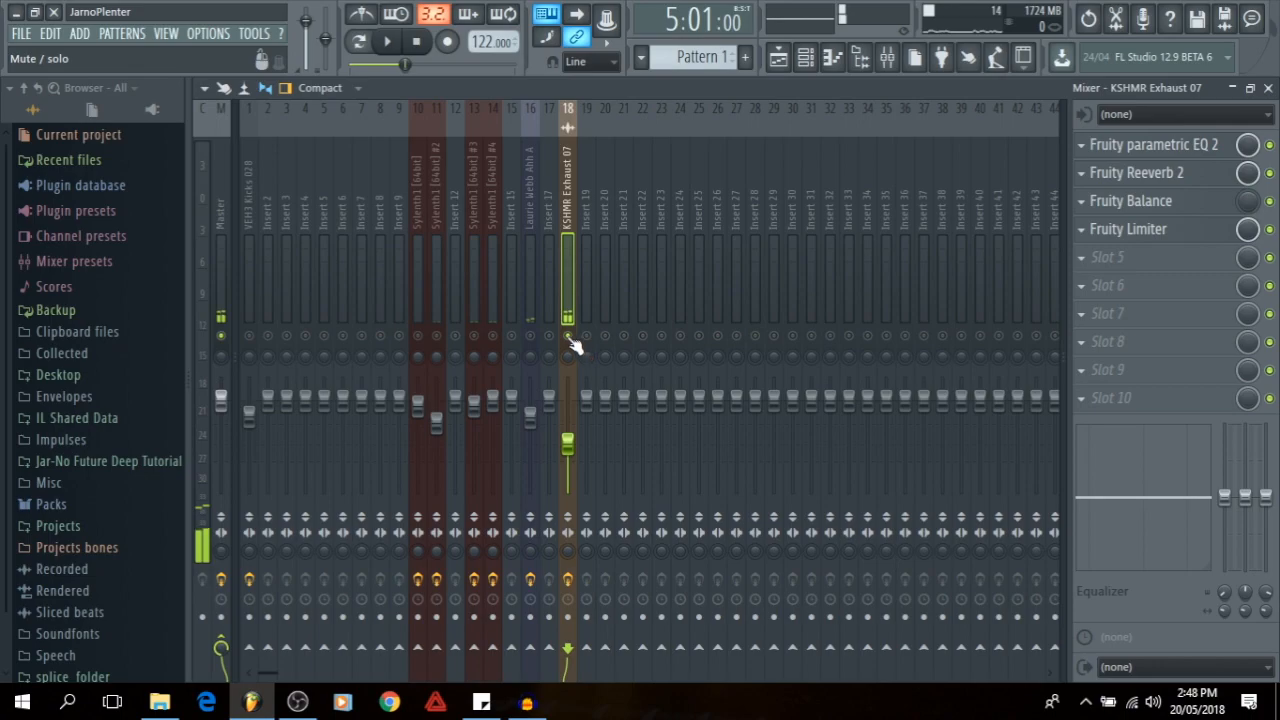
{"action": "left_click", "coordinate": [1267, 88]}
{"action": "key", "text": "space"}
{"action": "left_click_drag", "start_coordinate": [1018, 552], "coordinate": [918, 556]}
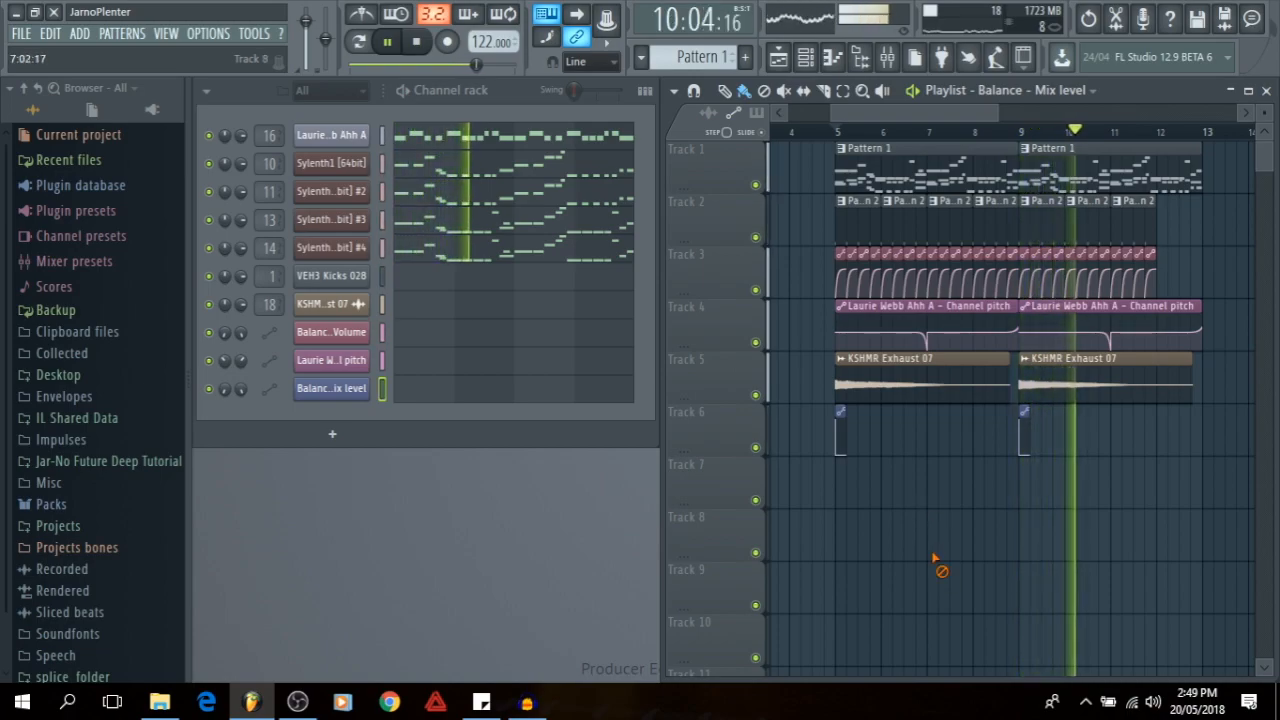
{"action": "key", "text": "space"}
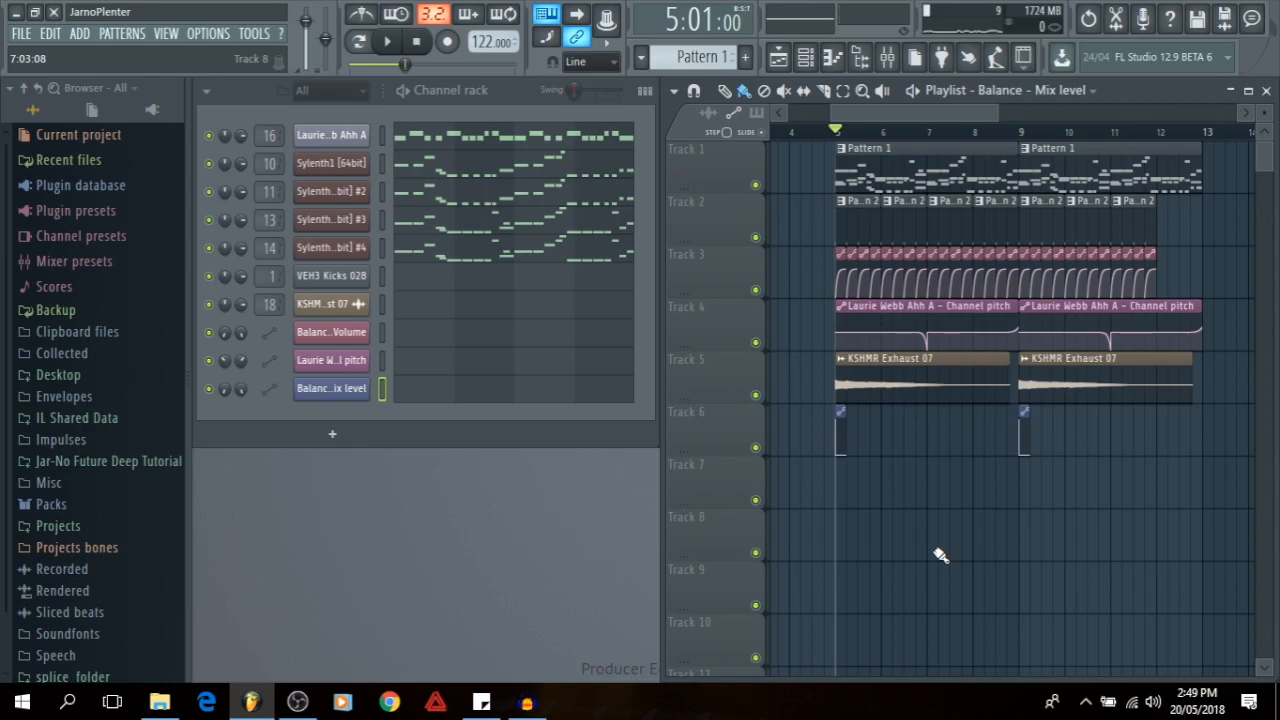
- Select Pattern 1 and insert an FL Keys channel above Laurie Webb Ahh A, moving its window off the channel rack
{"action": "left_click", "coordinate": [871, 170]}
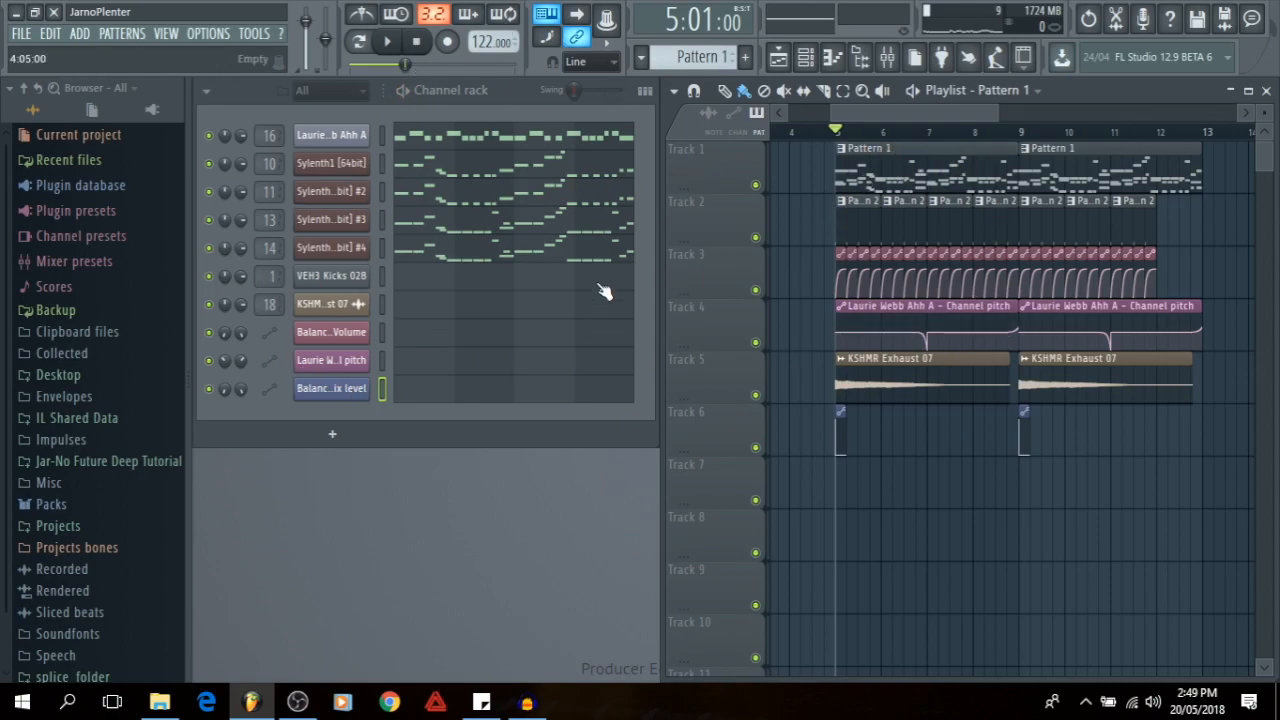
{"action": "right_click", "coordinate": [364, 134]}
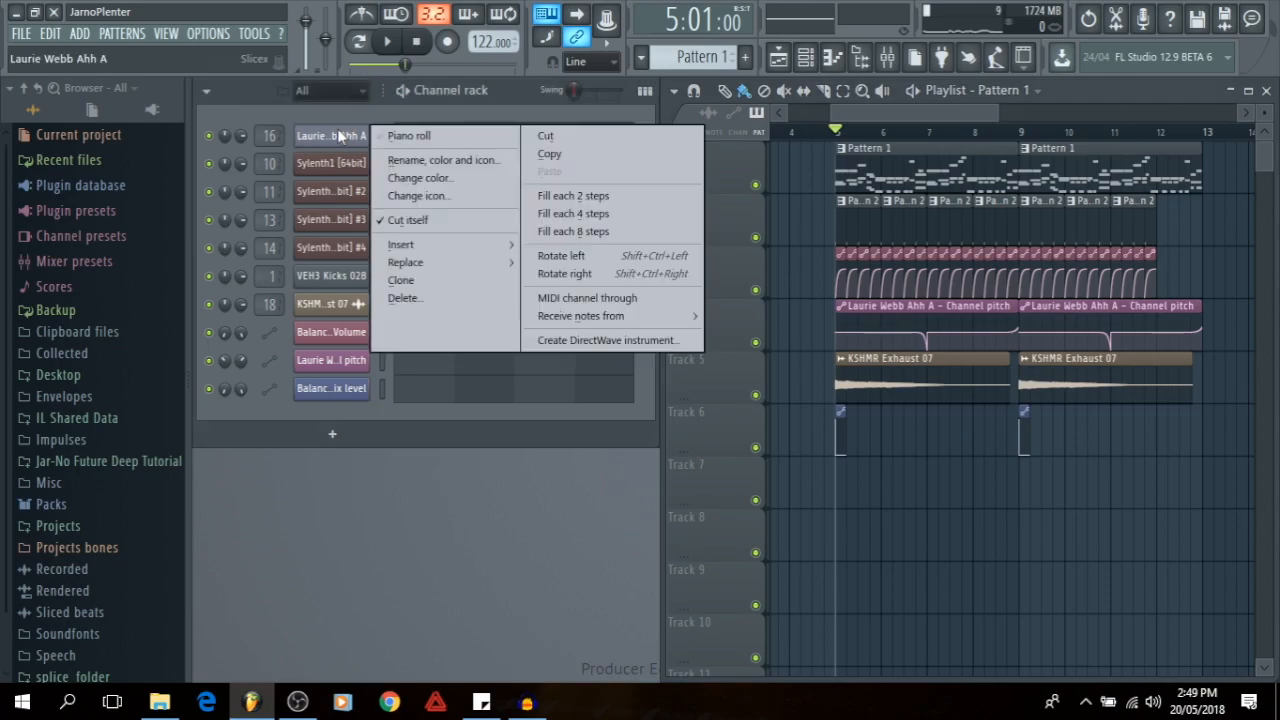
{"action": "mouse_move", "coordinate": [418, 247]}
{"action": "left_click", "coordinate": [556, 280]}
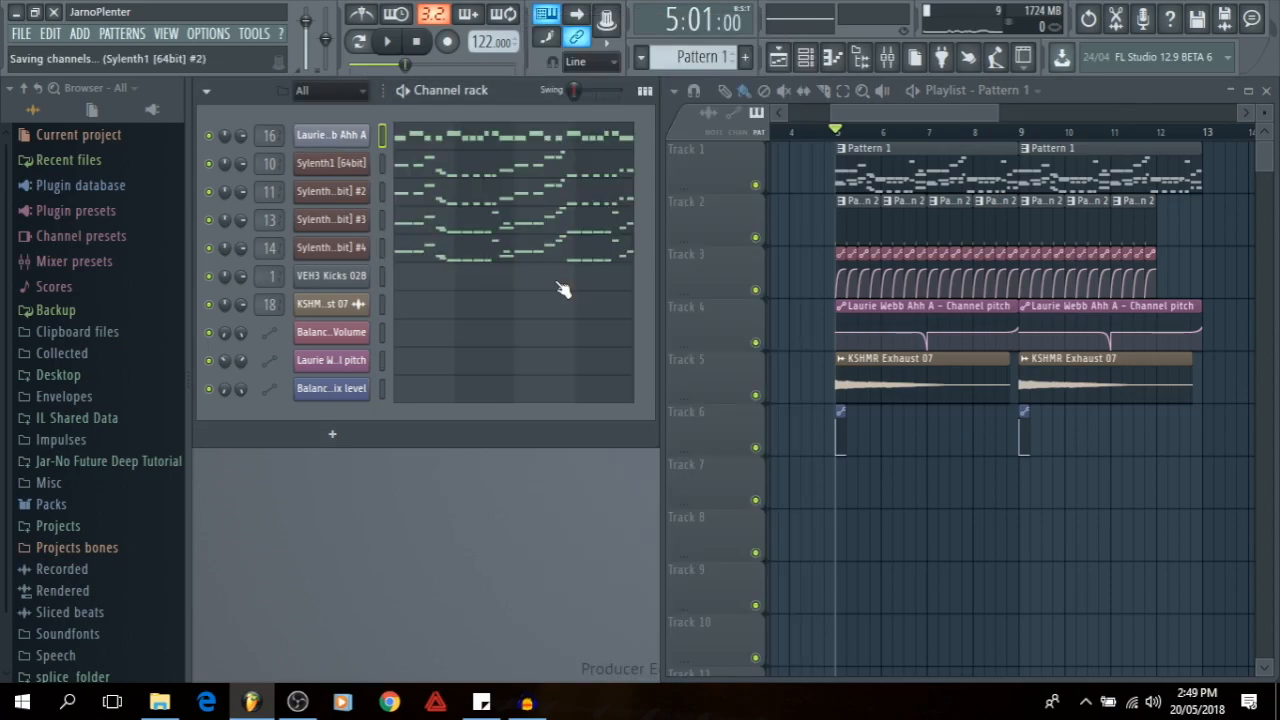
{"action": "left_click", "coordinate": [268, 151]}
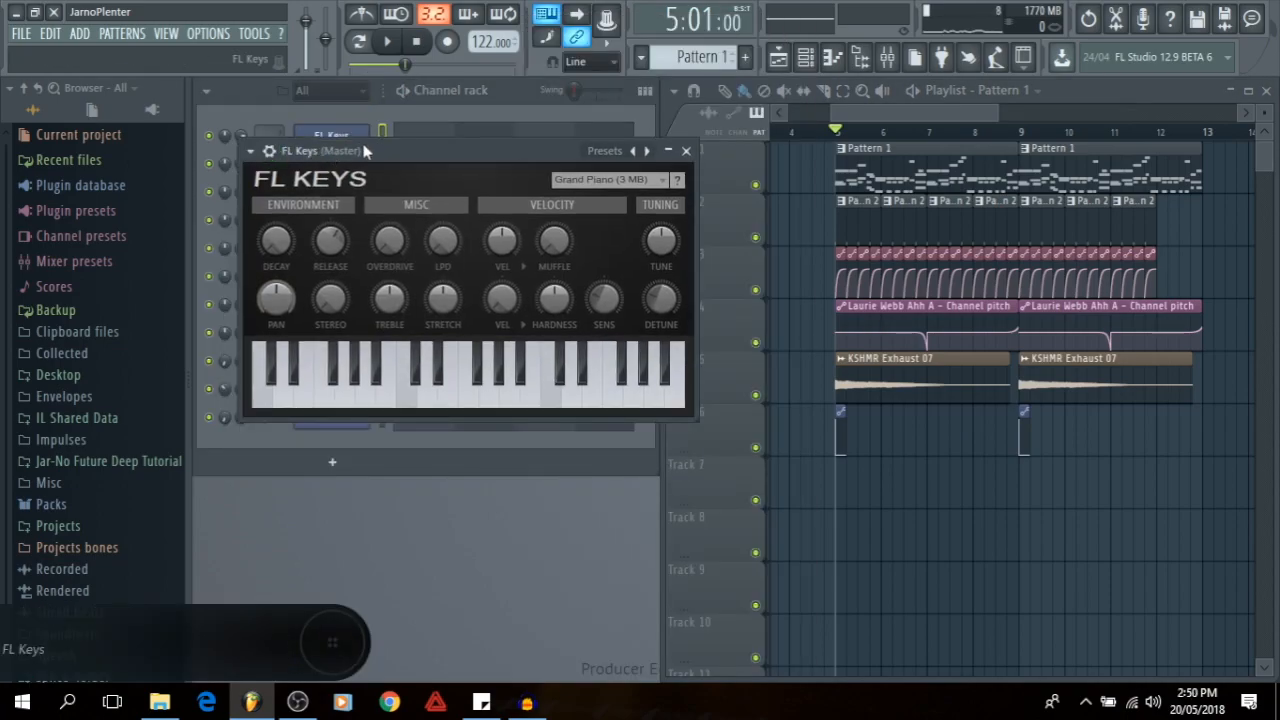
{"action": "left_click_drag", "start_coordinate": [398, 160], "coordinate": [786, 226]}
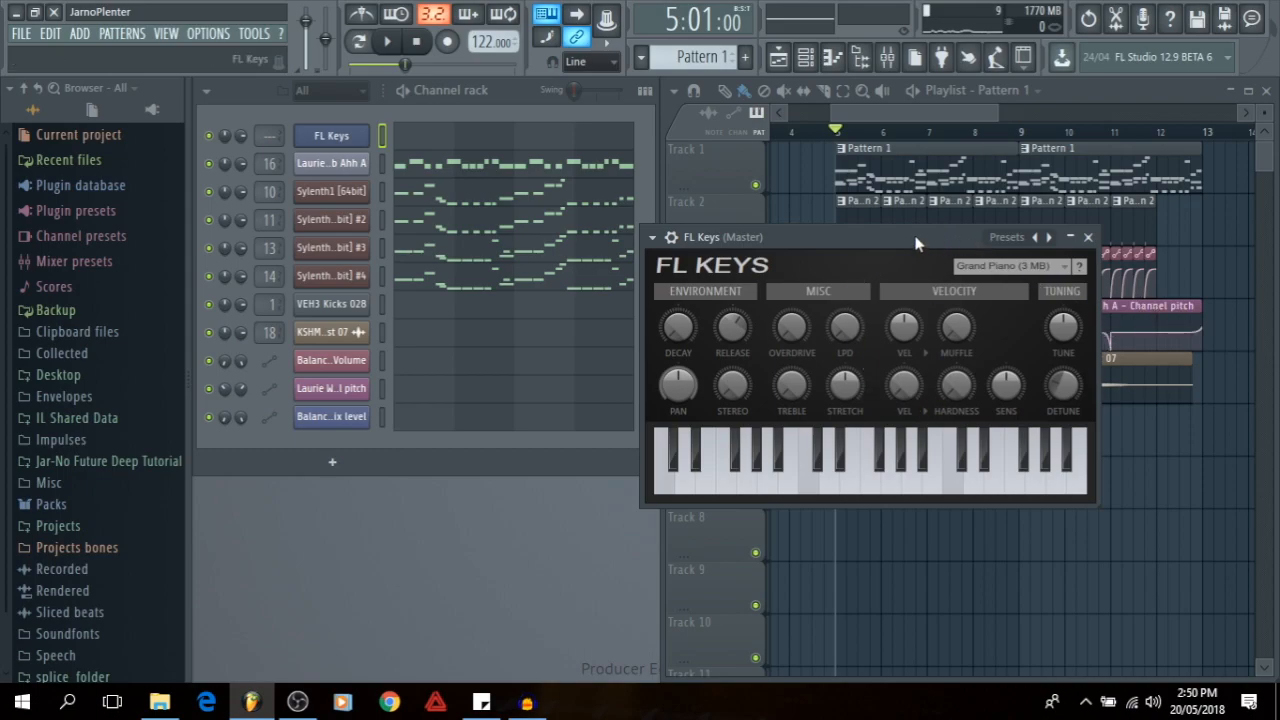
- Play a few test notes on the FL Keys Grand Piano and close the instrument window
{"action": "key", "text": "z"}
{"action": "key", "text": "v"}
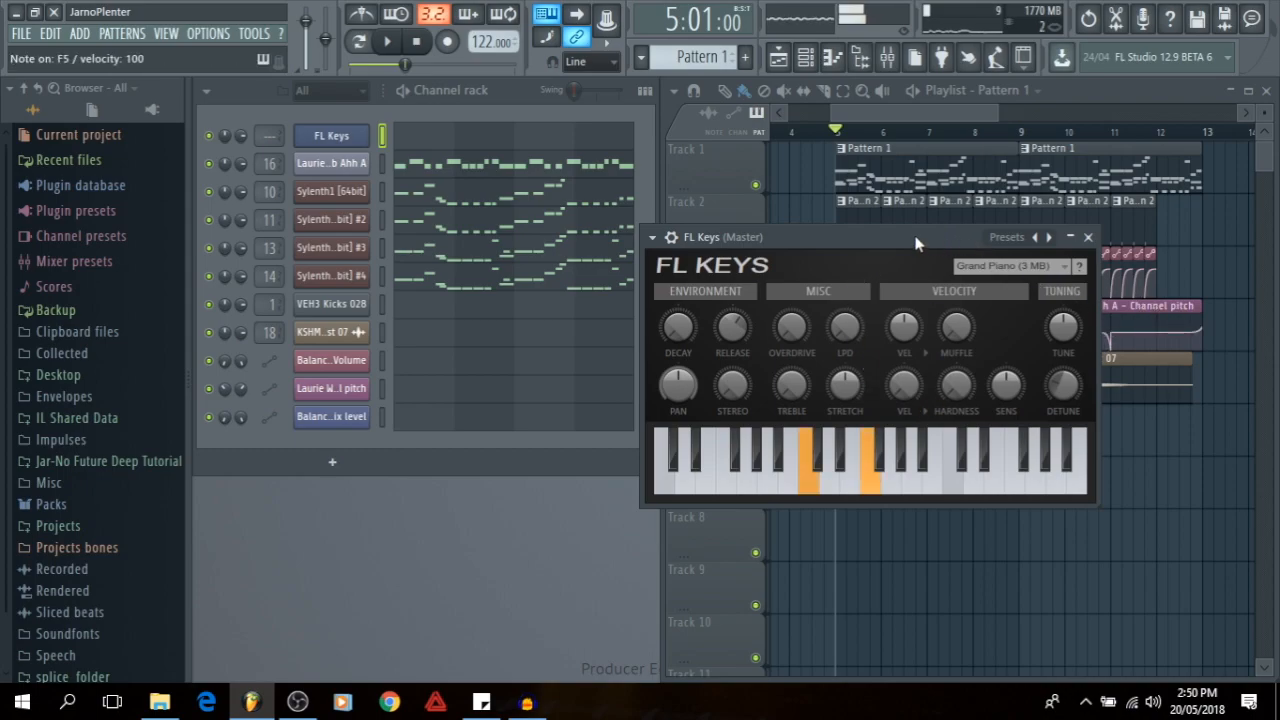
{"action": "key", "text": "n"}
{"action": "key", "text": "h"}
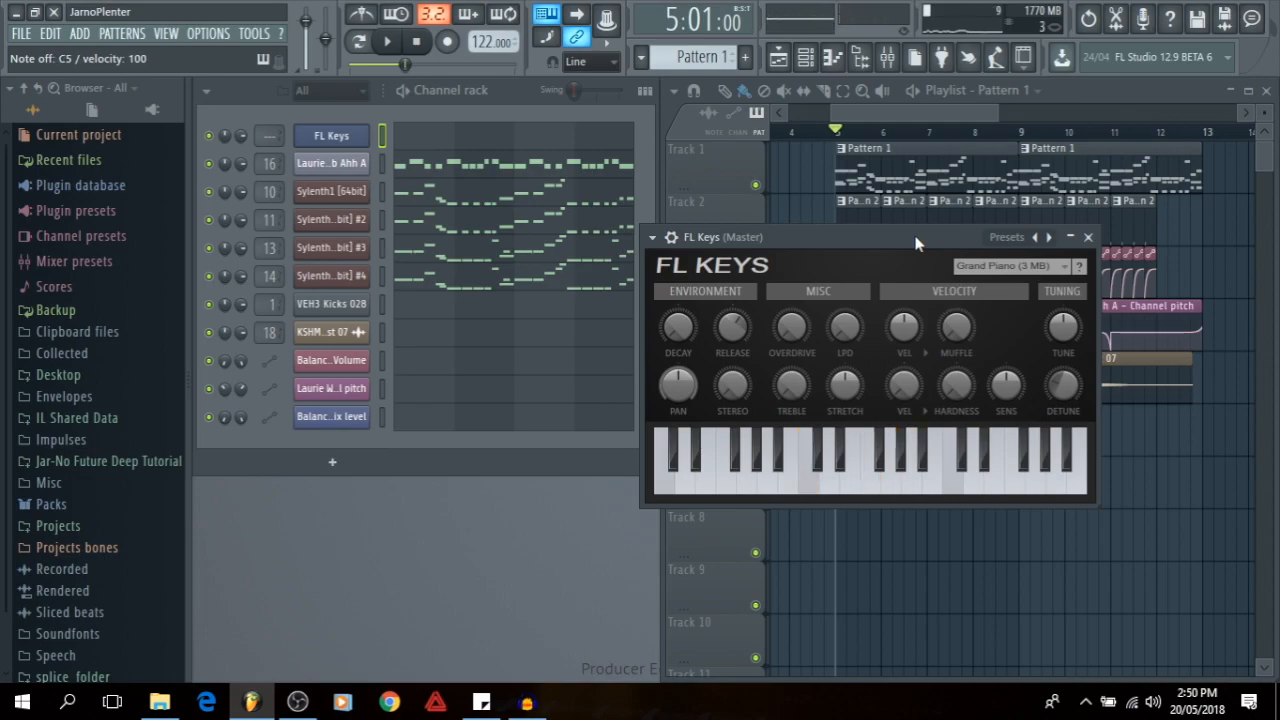
{"action": "left_click", "coordinate": [1083, 237]}
- Set playback to pattern mode and solo the first Sylenth1 [64bit] track on mixer insert 10
{"action": "left_click", "coordinate": [358, 40]}
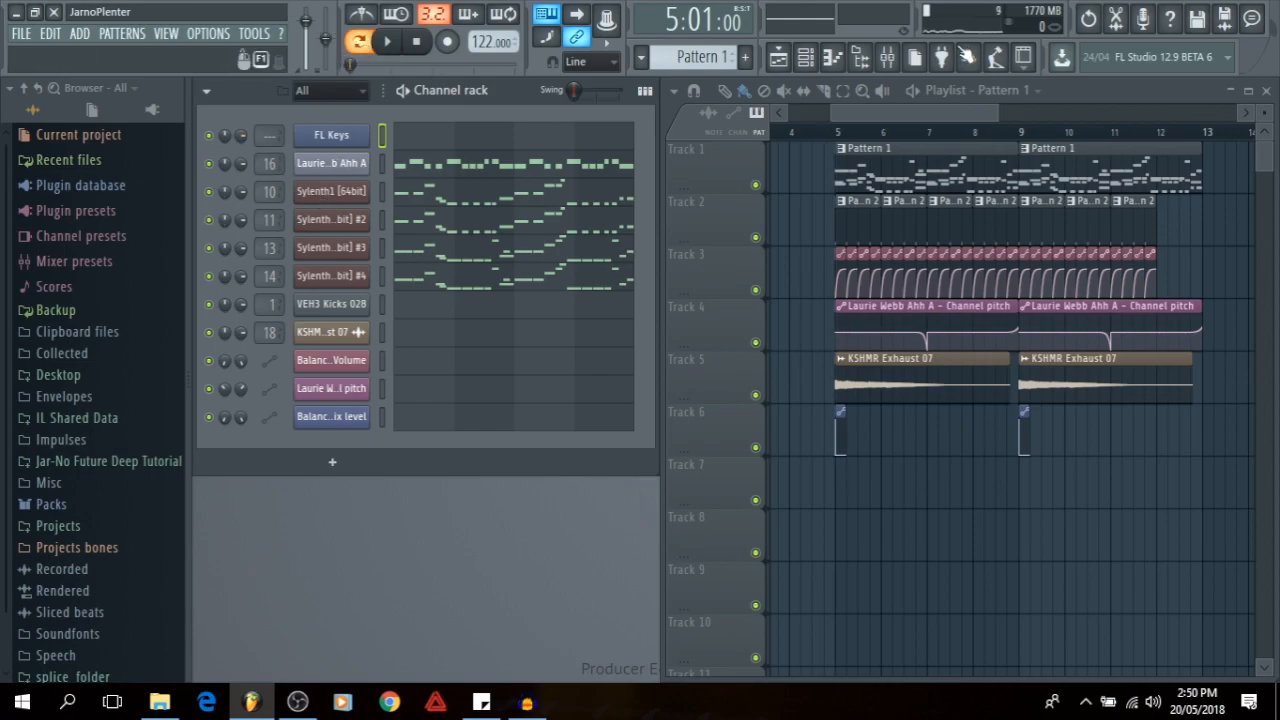
{"action": "left_click", "coordinate": [888, 60]}
{"action": "right_click", "coordinate": [419, 338]}
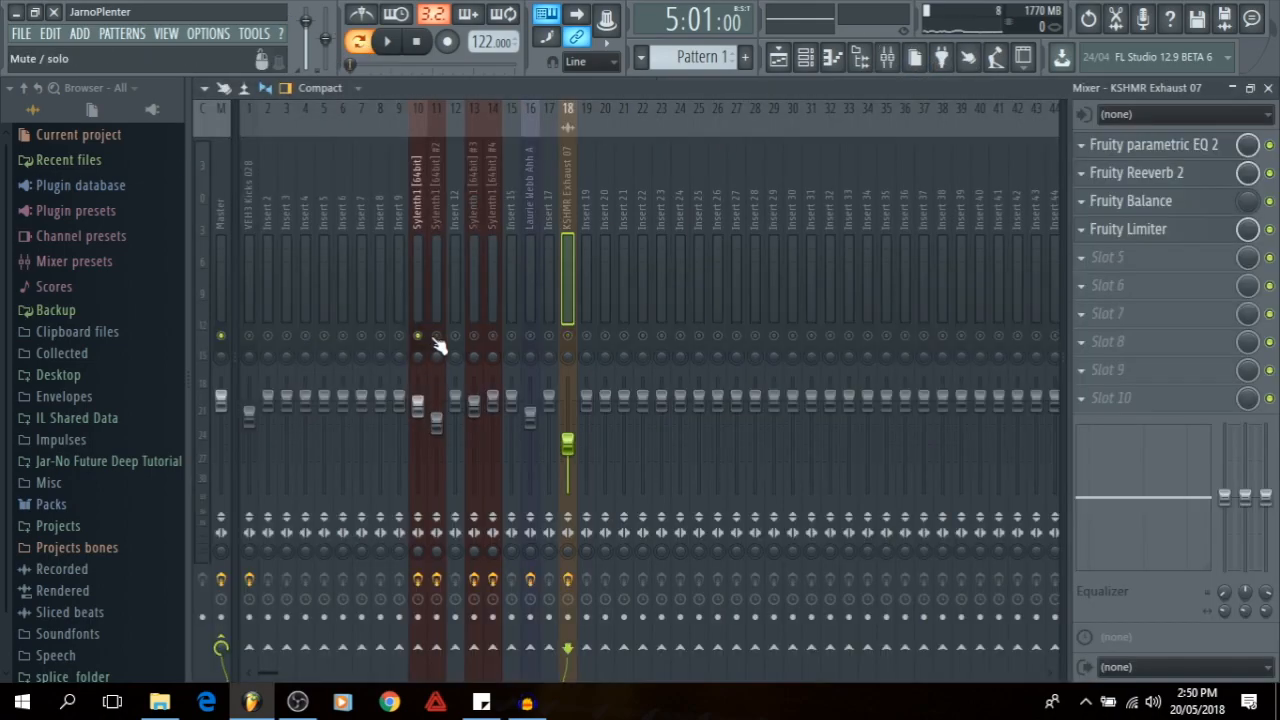
{"action": "left_click", "coordinate": [435, 338]}
{"action": "left_click", "coordinate": [436, 337]}
{"action": "left_click", "coordinate": [417, 320]}
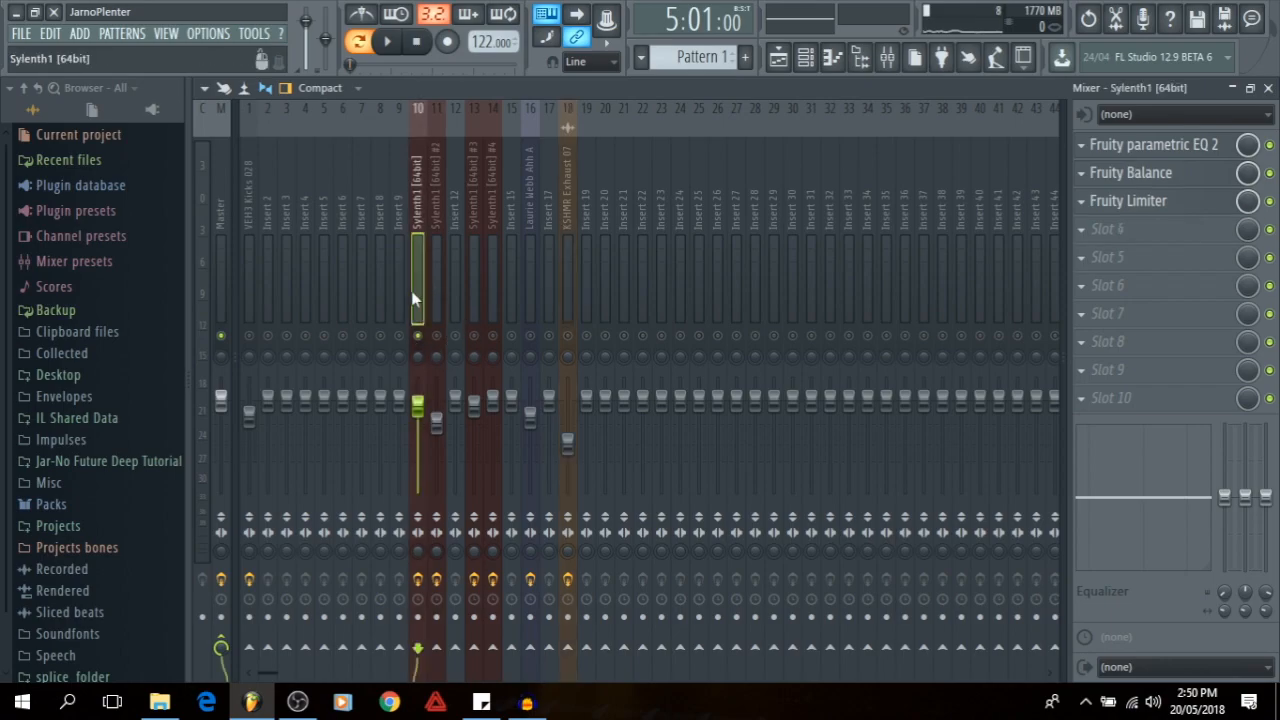
- Route the FL Keys channel to mixer insert 20 and lower its fader to about -6.8 dB
{"action": "key", "text": "F9"}
{"action": "left_click", "coordinate": [886, 57]}
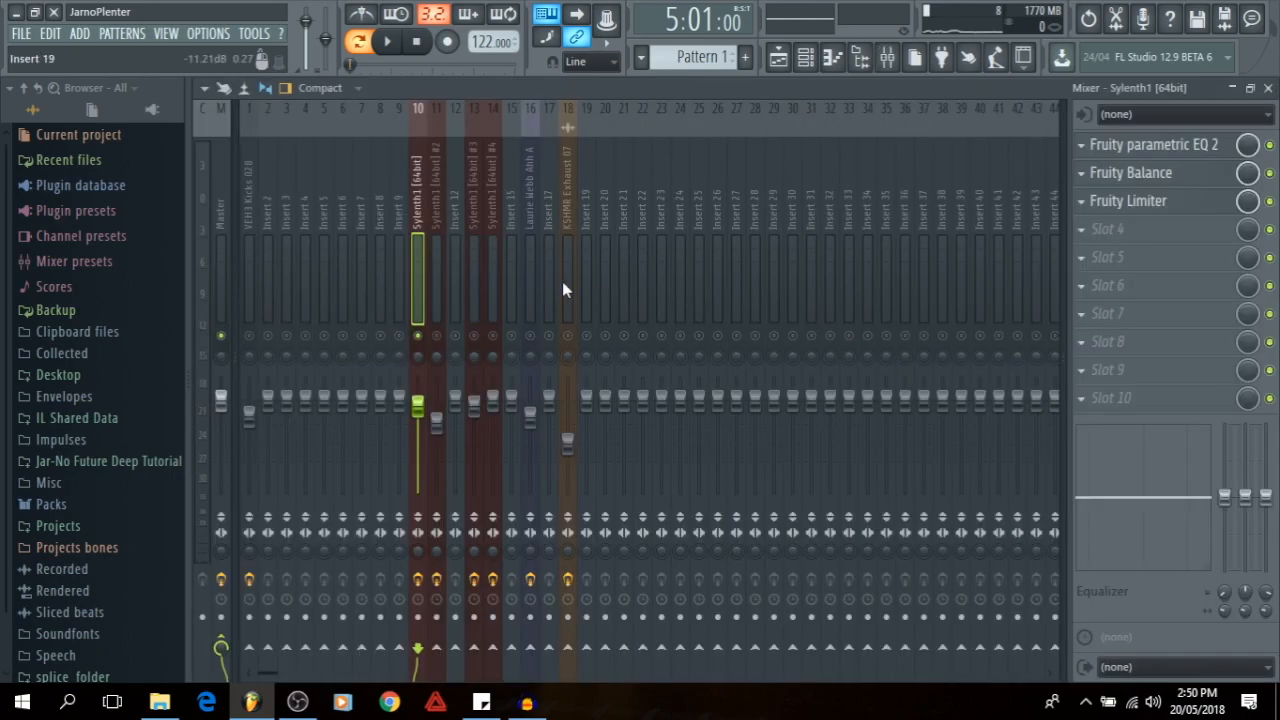
{"action": "left_click", "coordinate": [604, 245]}
{"action": "key", "text": "ctrl+l"}
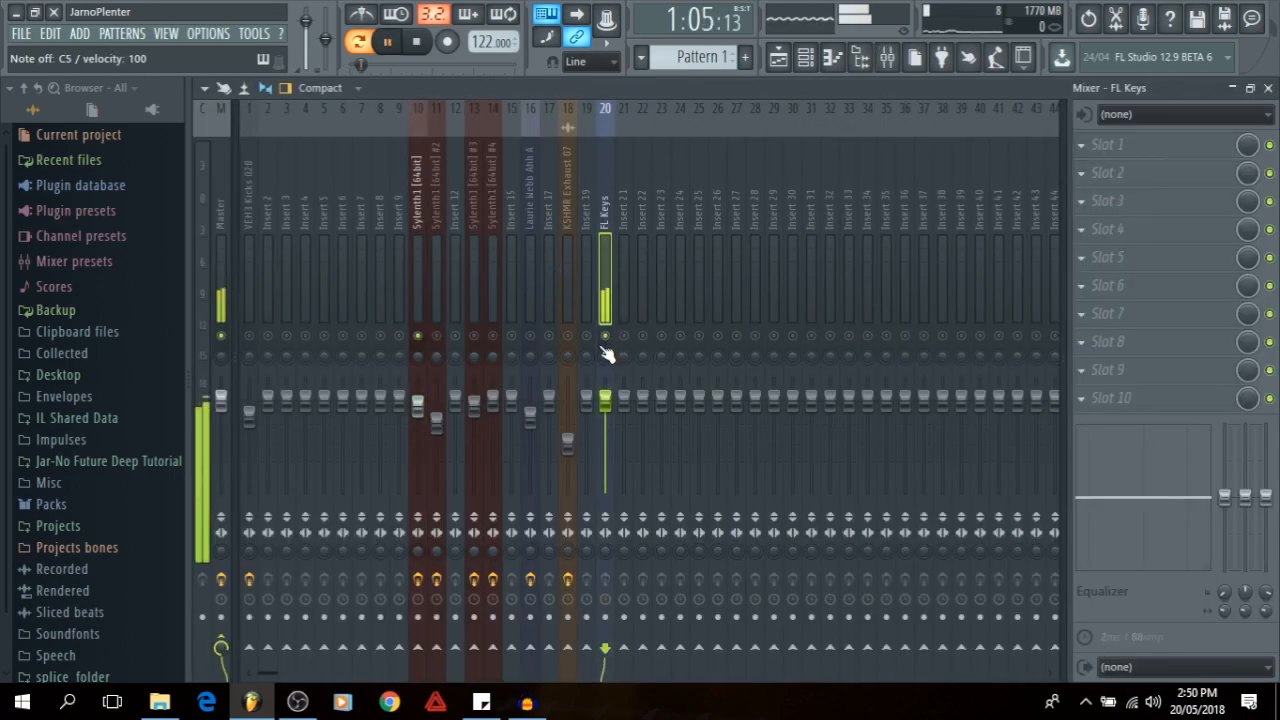
{"action": "left_click_drag", "start_coordinate": [608, 417], "coordinate": [608, 442]}
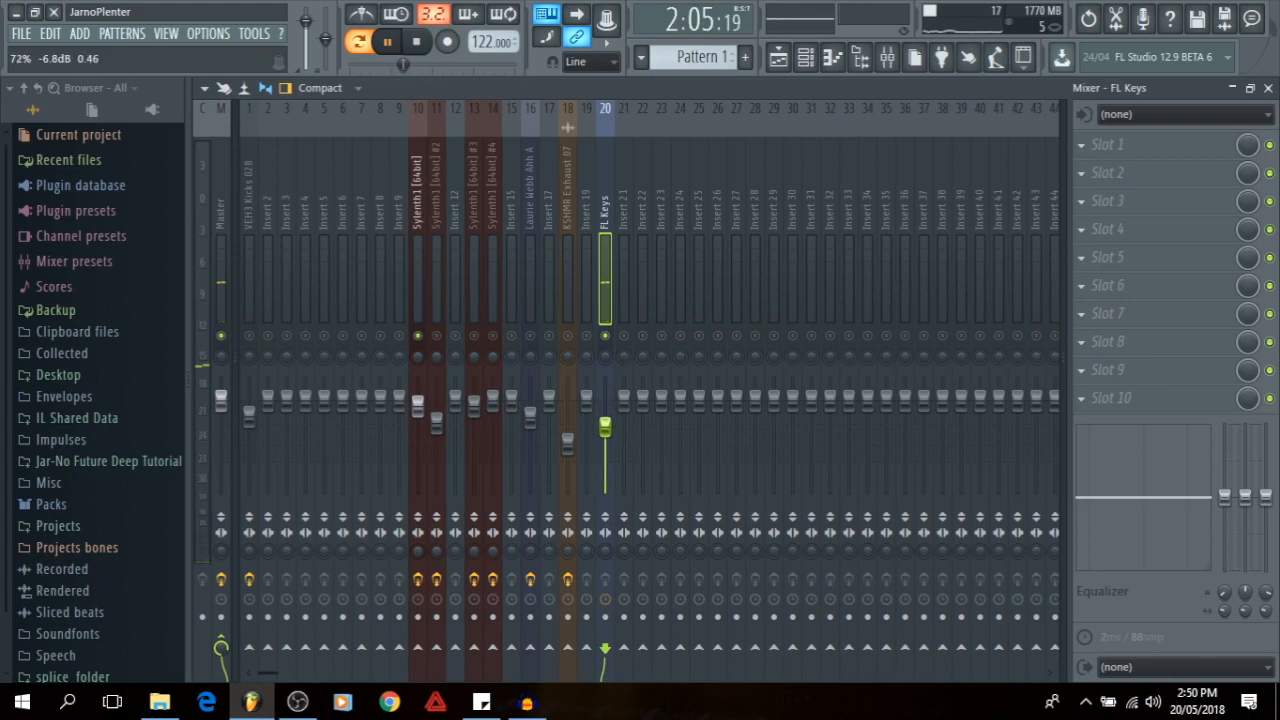
{"action": "left_click", "coordinate": [1268, 90]}
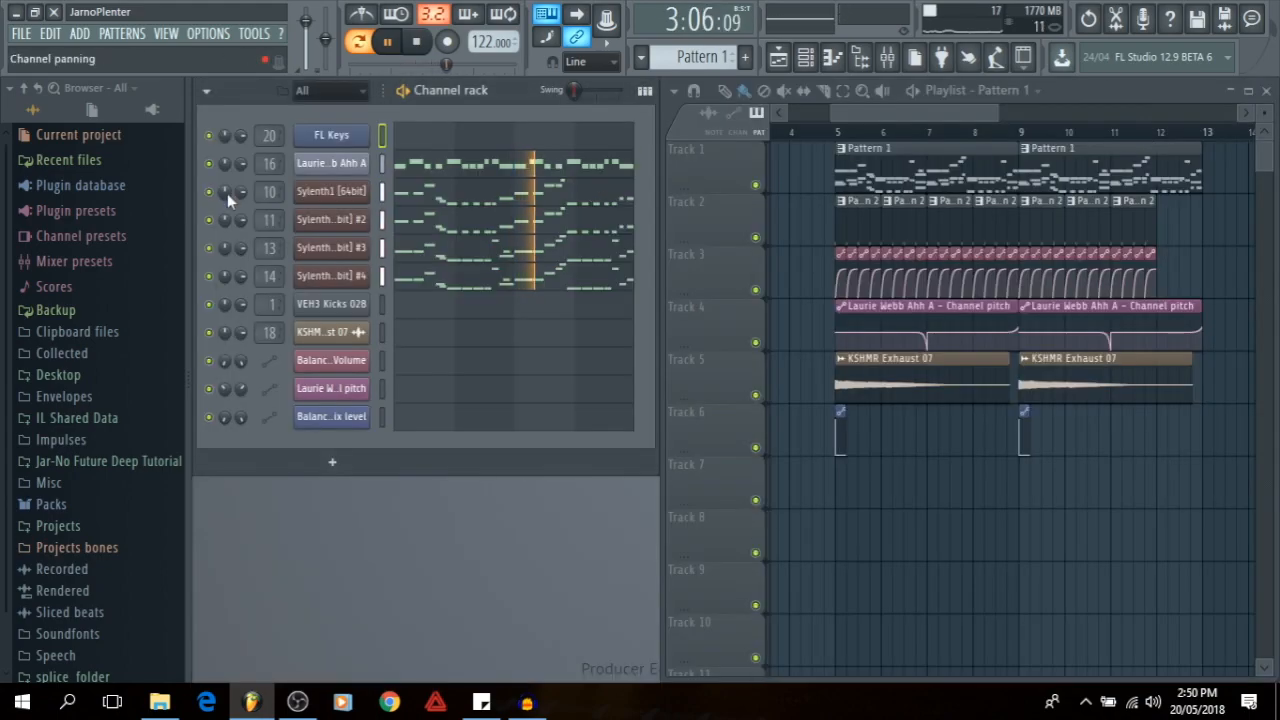
- Play Pattern 1 from its start and open the FL Keys piano roll
{"action": "key", "text": "space"}
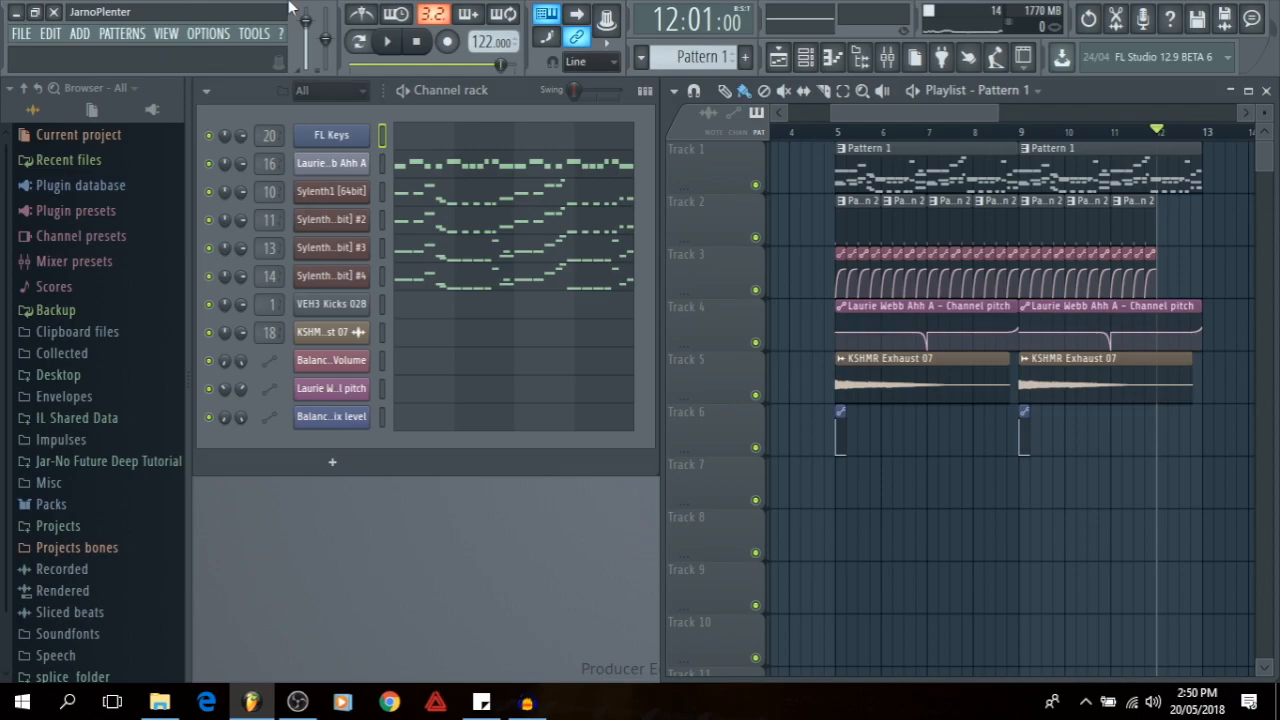
{"action": "left_click", "coordinate": [387, 41]}
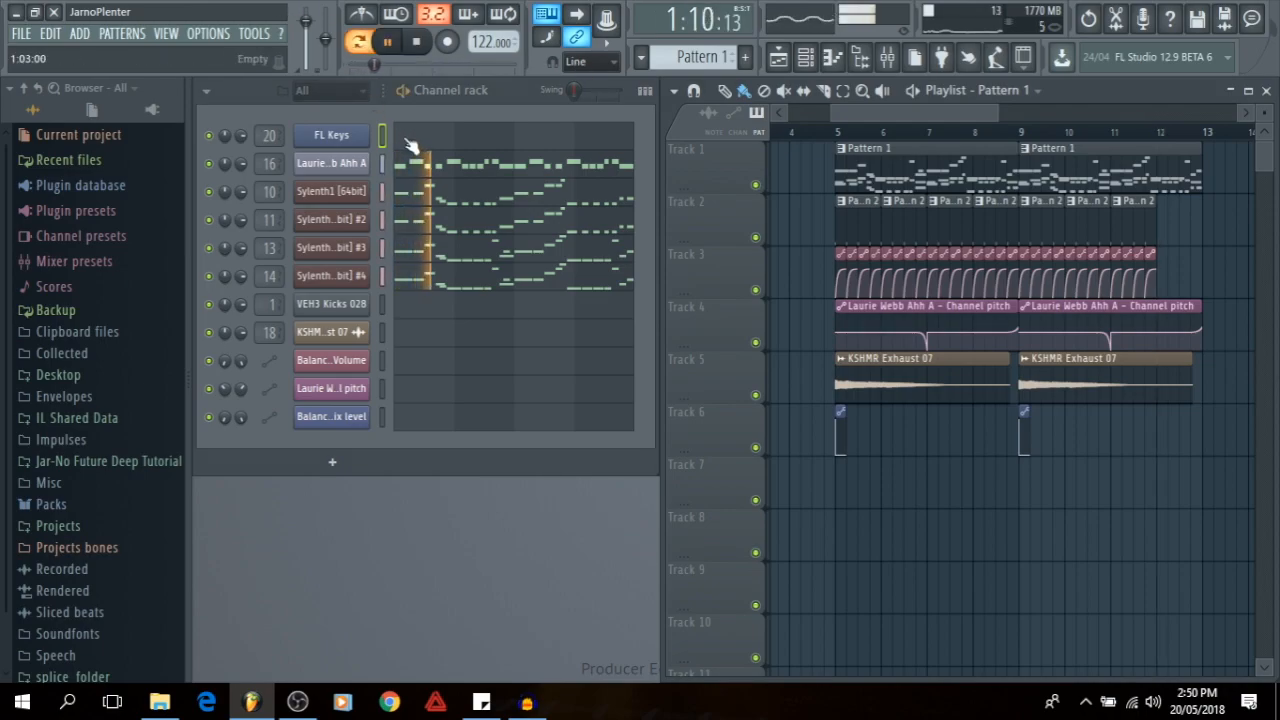
{"action": "left_click", "coordinate": [408, 142]}
{"action": "key", "text": "space"}
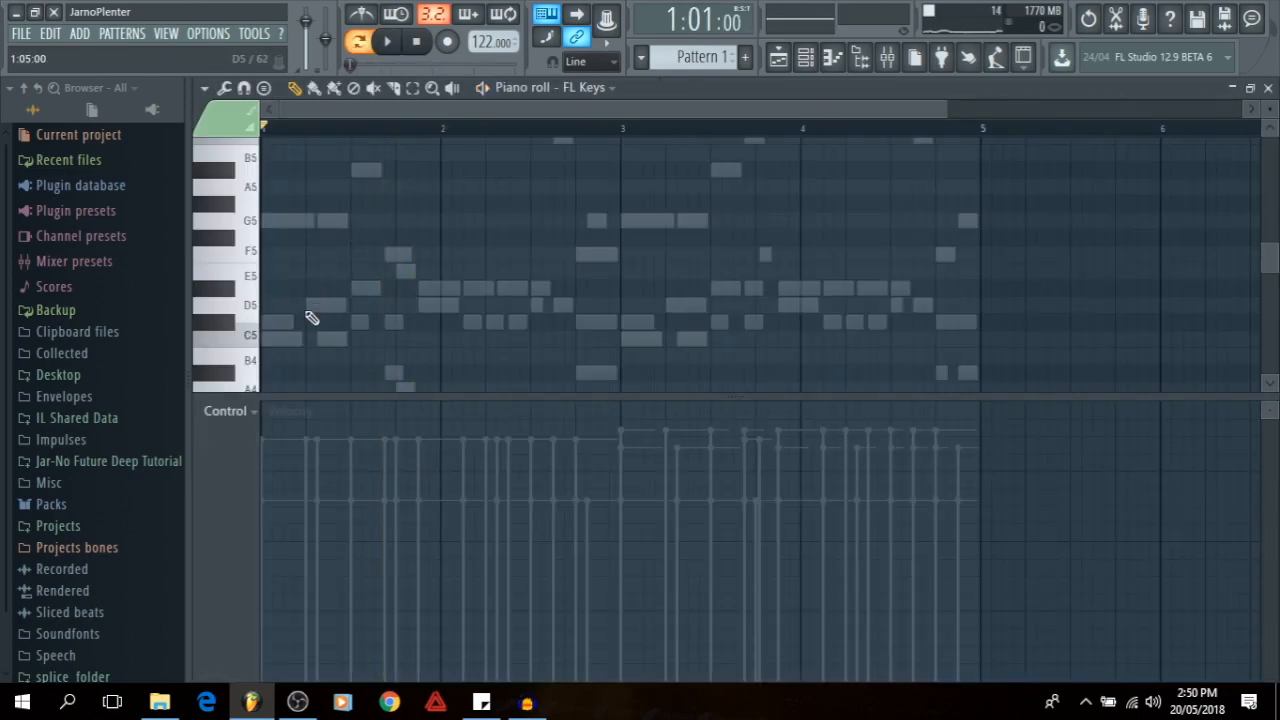
- Enter and audition chords in bars 1–2: G4–C5–D#5, D#5–G5–A#5, G#4–C5–D#5 and A#4–D5–F5
{"action": "left_click", "coordinate": [265, 340]}
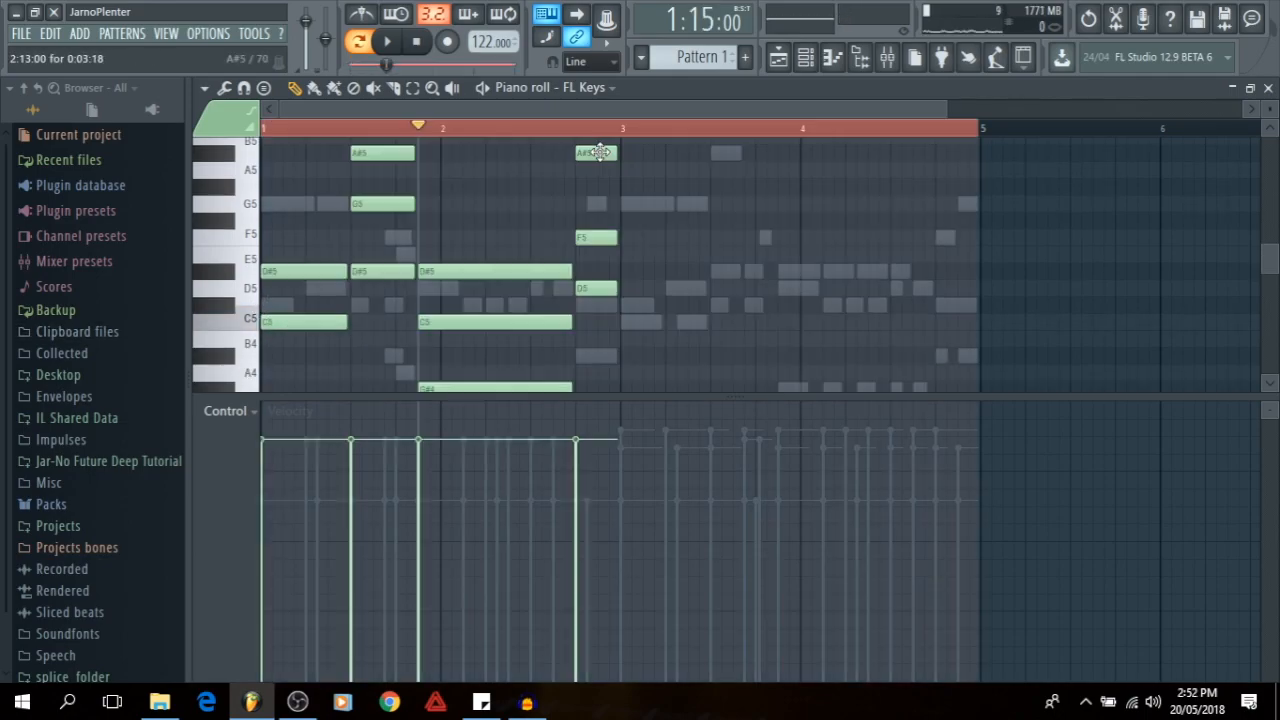
{"action": "left_click", "coordinate": [585, 355]}
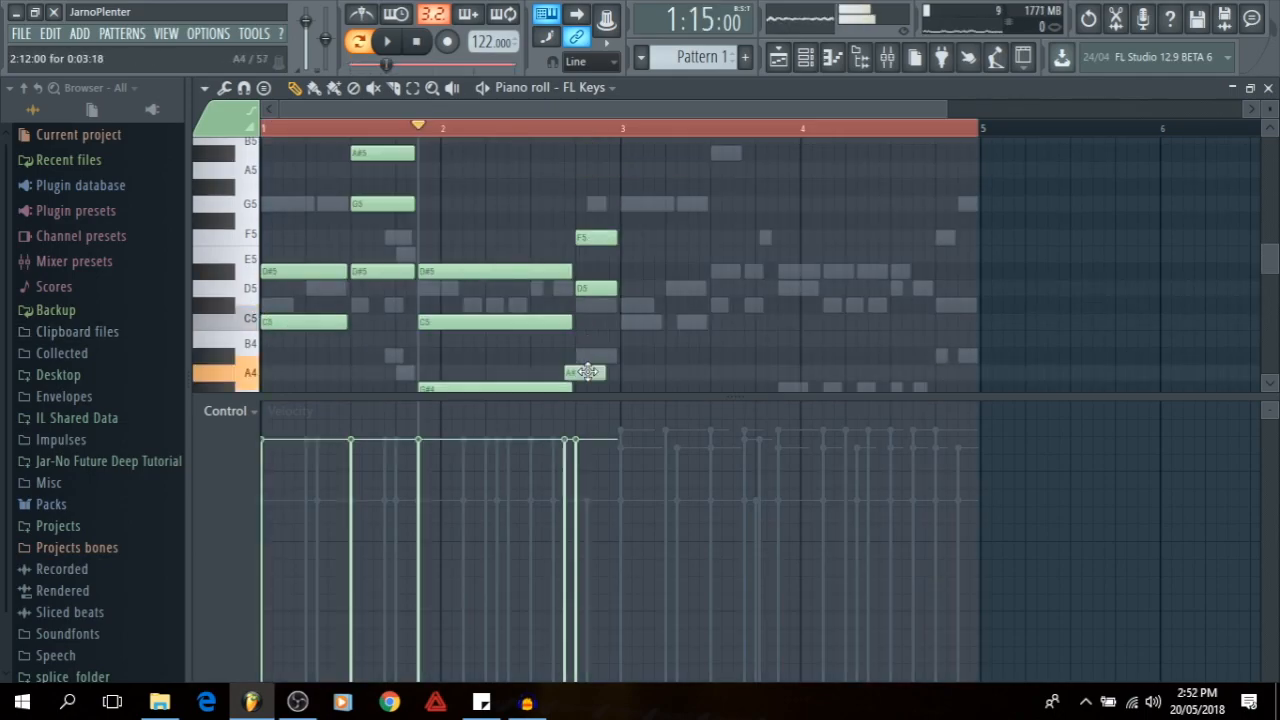
{"action": "key", "text": "space"}
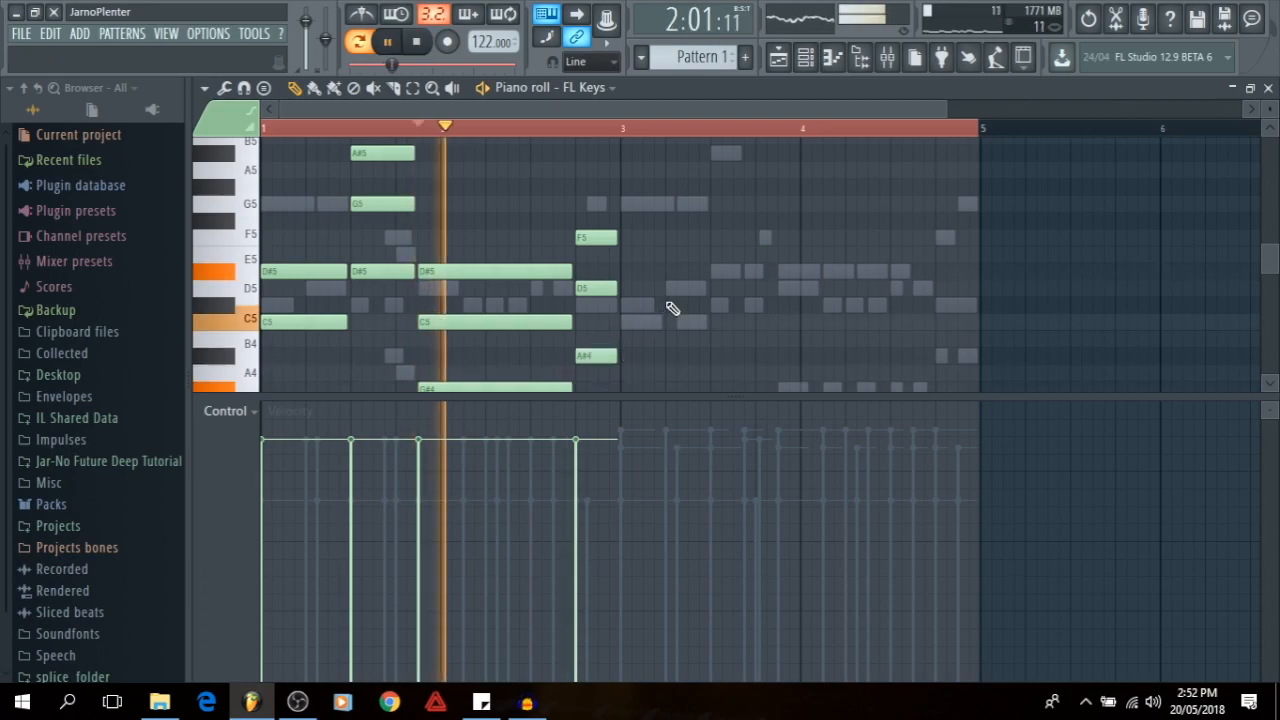
{"action": "key", "text": "space"}
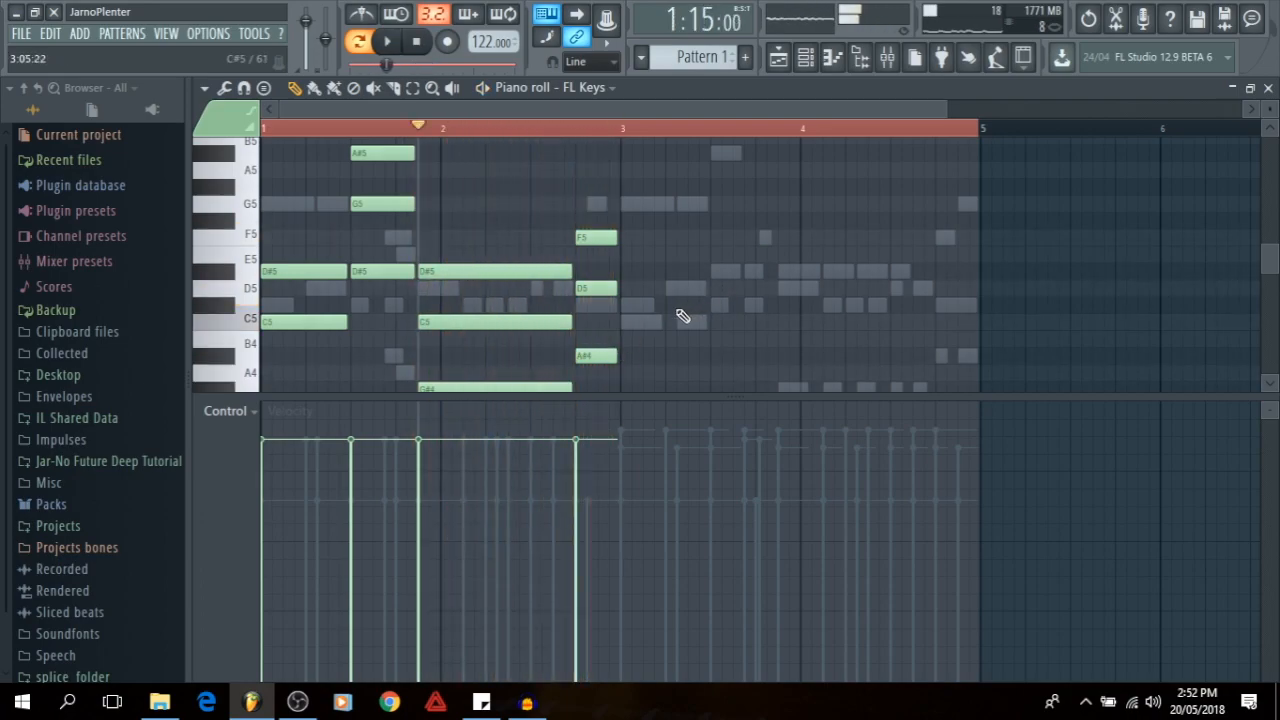
- Duplicate the two-bar FL Keys chord progression into bars 3–4
{"action": "key", "text": "ctrl+a"}
{"action": "left_click_drag", "start_coordinate": [715, 280], "coordinate": [483, 286]}
{"action": "key", "text": "ctrl+b"}
{"action": "left_click_drag", "start_coordinate": [577, 266], "coordinate": [724, 352]}
{"action": "key", "text": "space"}
{"action": "key", "text": "ctrl+d"}
{"action": "scroll", "coordinate": [438, 236], "scroll_direction": "down", "scroll_amount": 3}
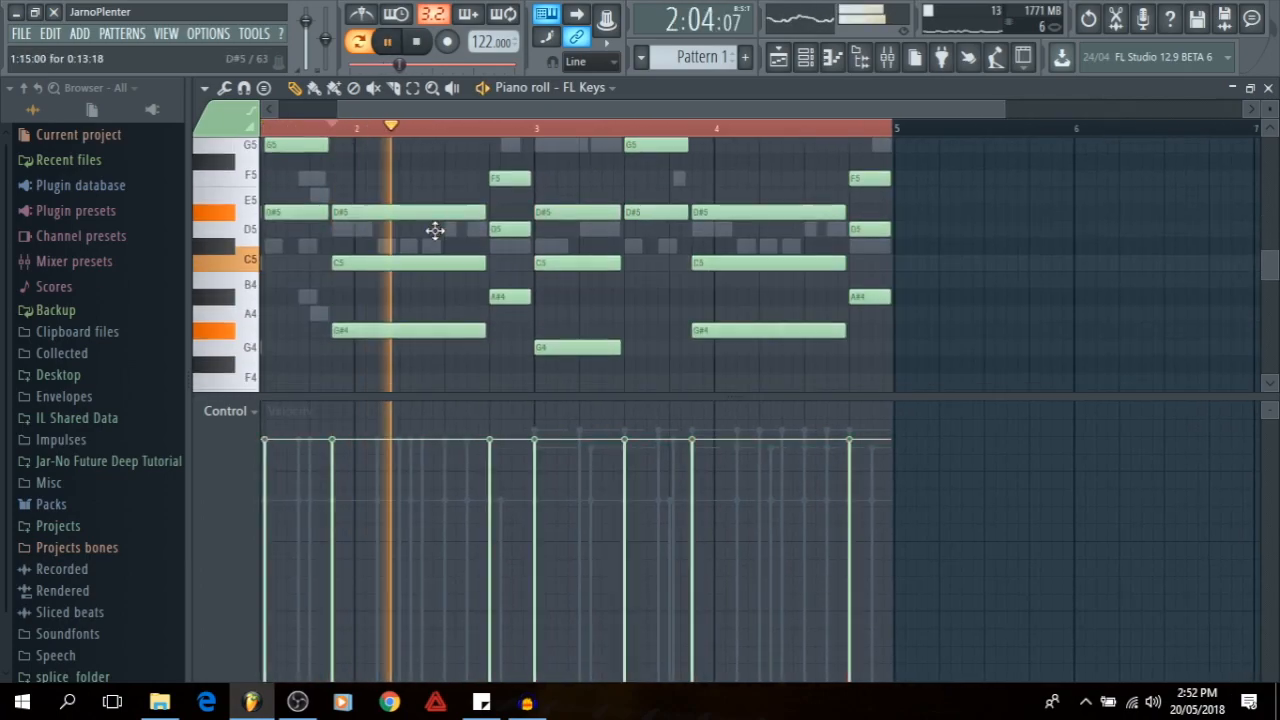
- Audition the four-bar FL Keys chord progression from the start of the pattern
{"action": "left_click", "coordinate": [417, 41]}
{"action": "key", "text": "space"}
{"action": "mouse_move", "coordinate": [410, 249]}
{"action": "left_mouse_down"}
{"action": "mouse_move", "coordinate": [648, 279]}
{"action": "mouse_move", "coordinate": [527, 210]}
{"action": "left_mouse_up"}
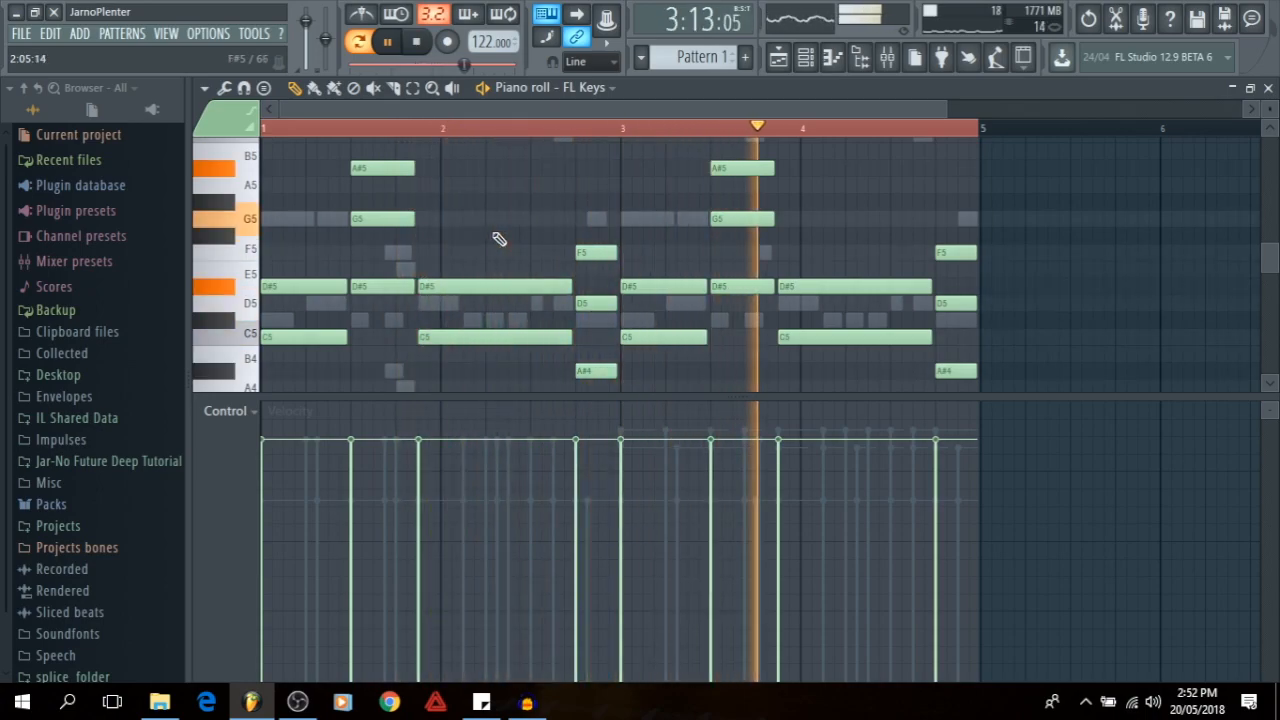
{"action": "key", "text": "space"}
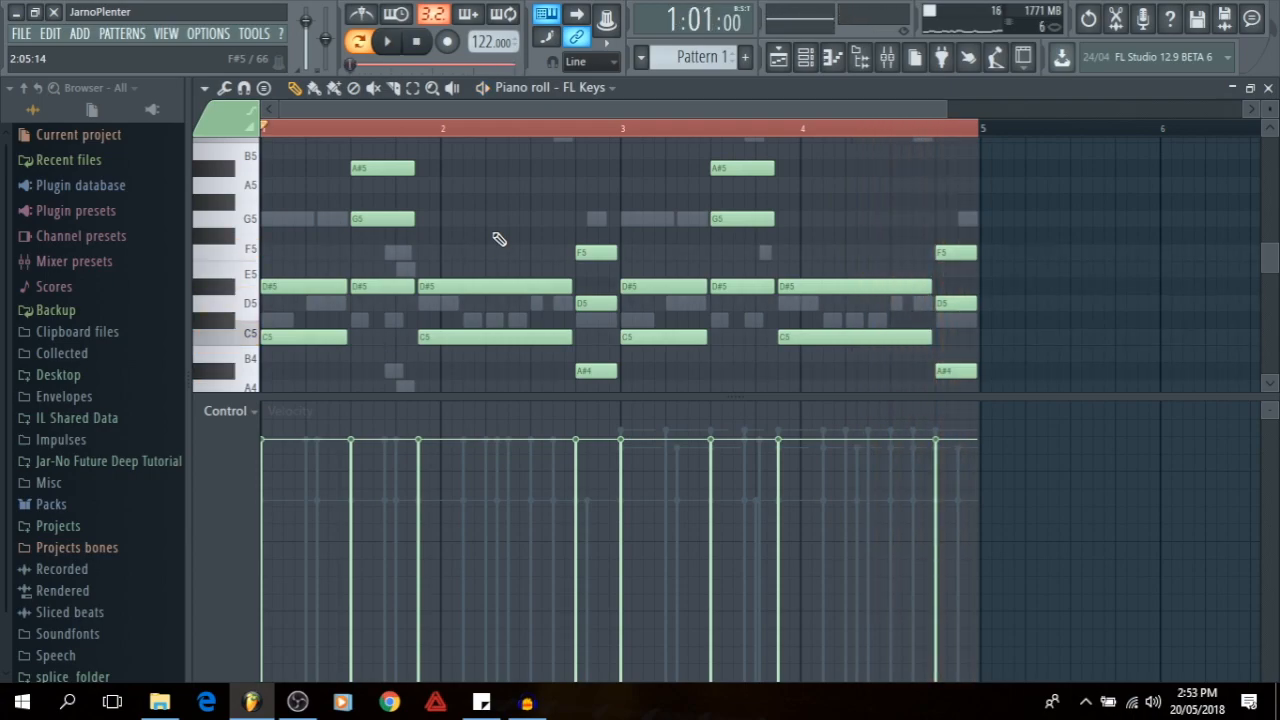
- Lower the velocity of all FL Keys notes to about 53%, audition the pattern and return to the channel rack and playlist
{"action": "key", "text": "ctrl+a"}
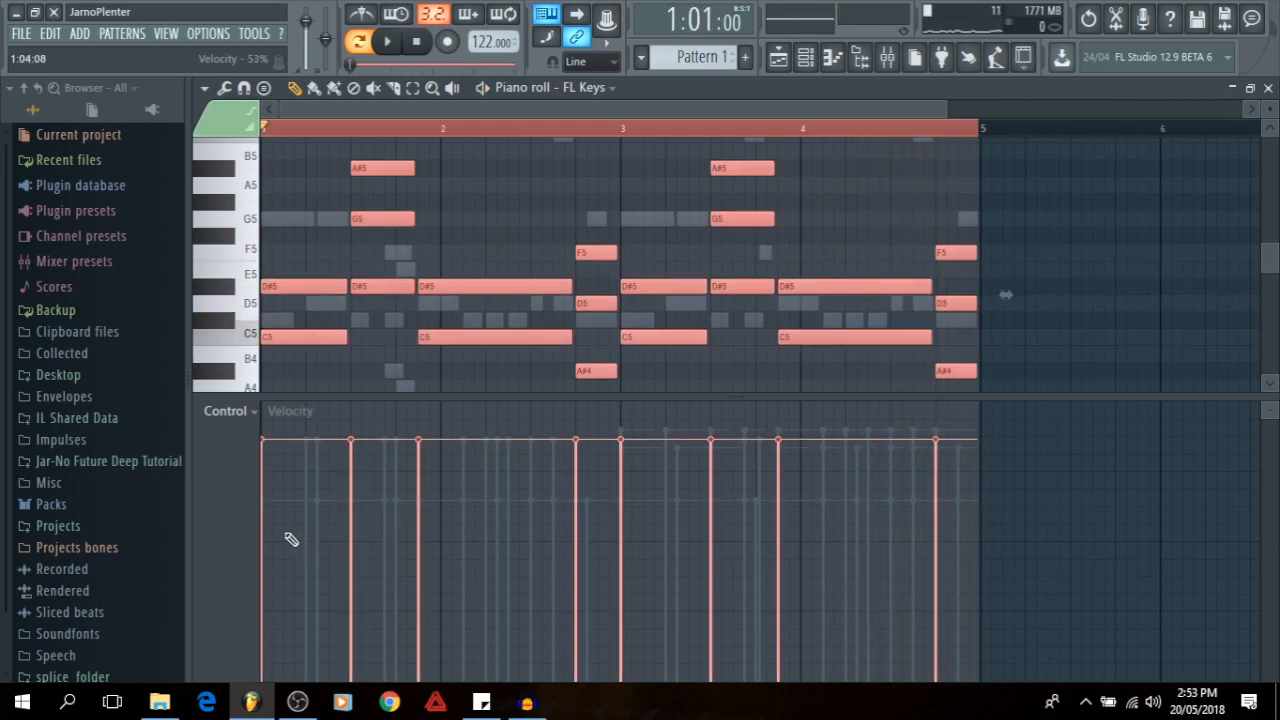
{"action": "mouse_move", "coordinate": [270, 543]}
{"action": "left_mouse_down"}
{"action": "mouse_move", "coordinate": [674, 557]}
{"action": "mouse_move", "coordinate": [940, 536]}
{"action": "left_mouse_up"}
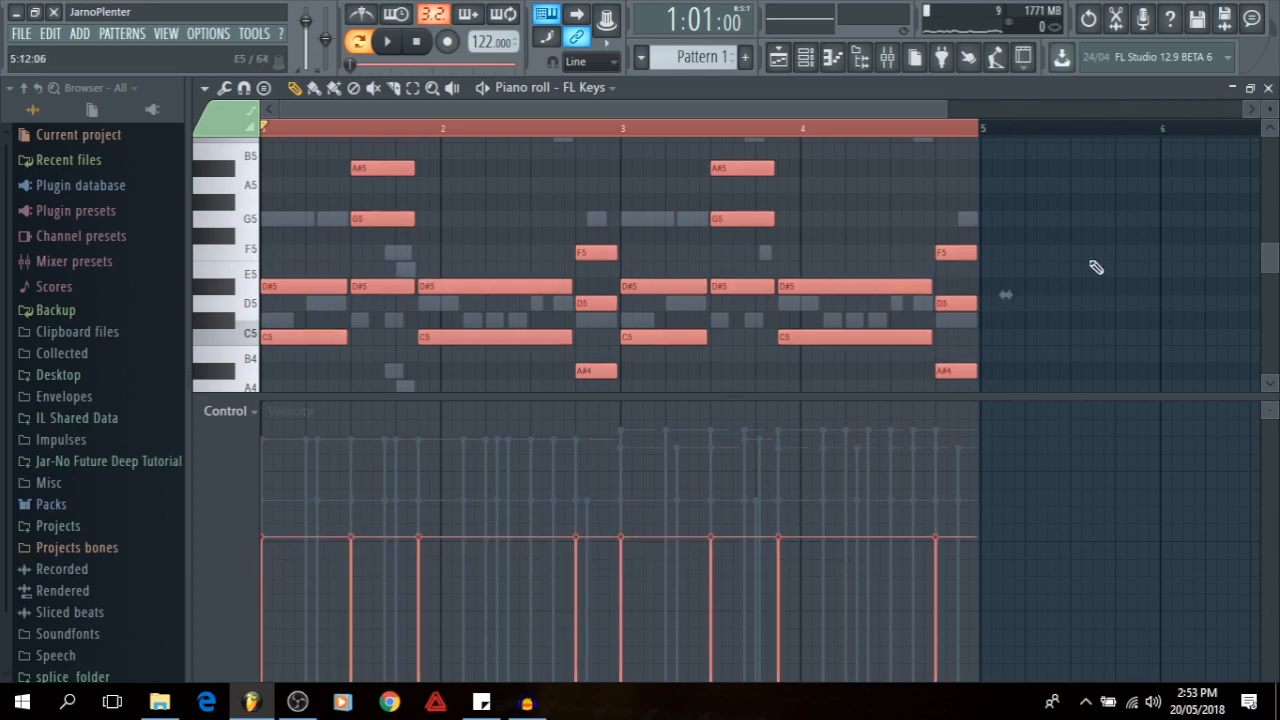
{"action": "key", "text": "ctrl+d"}
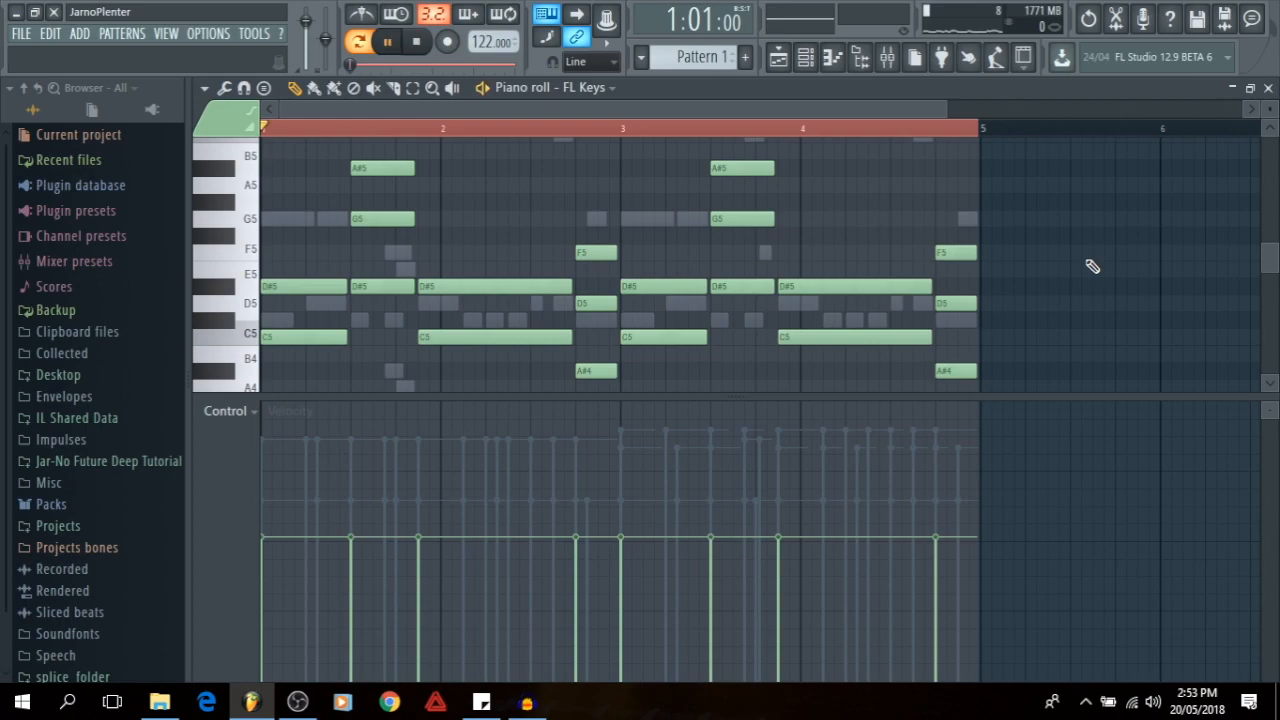
{"action": "key", "text": "space"}
{"action": "key", "text": "F5"}
{"action": "key", "text": "F6"}
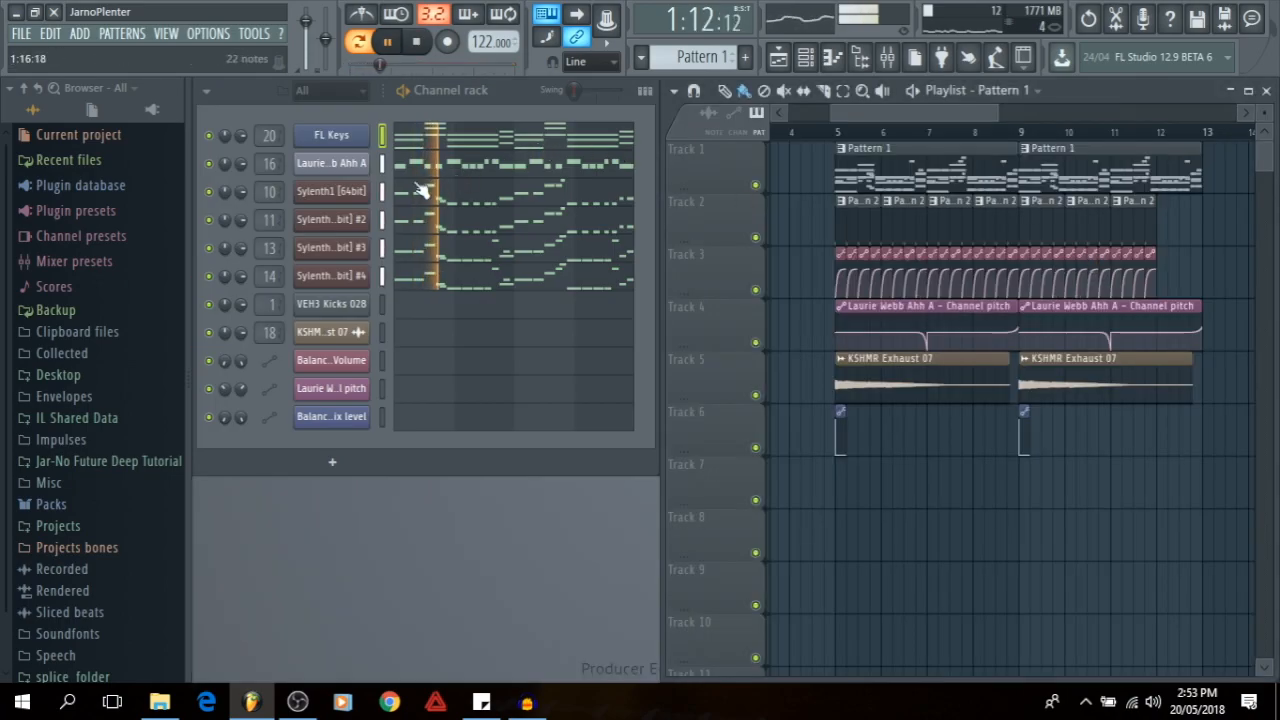
- Add Fruity Stereo Shaper in slot 1 of the FL Keys mixer track and load its Stereoize 3 preset
{"action": "left_click", "coordinate": [887, 57]}
{"action": "left_click_drag", "start_coordinate": [615, 440], "coordinate": [615, 413]}
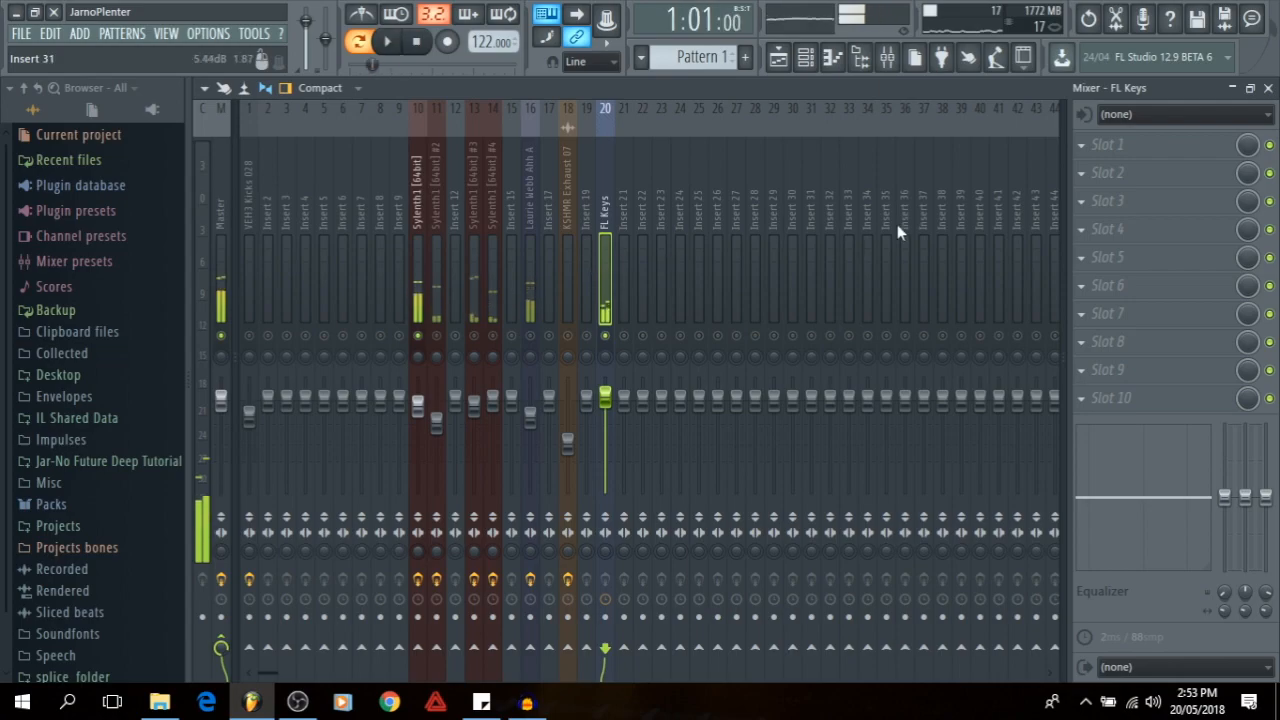
{"action": "left_click", "coordinate": [1105, 147]}
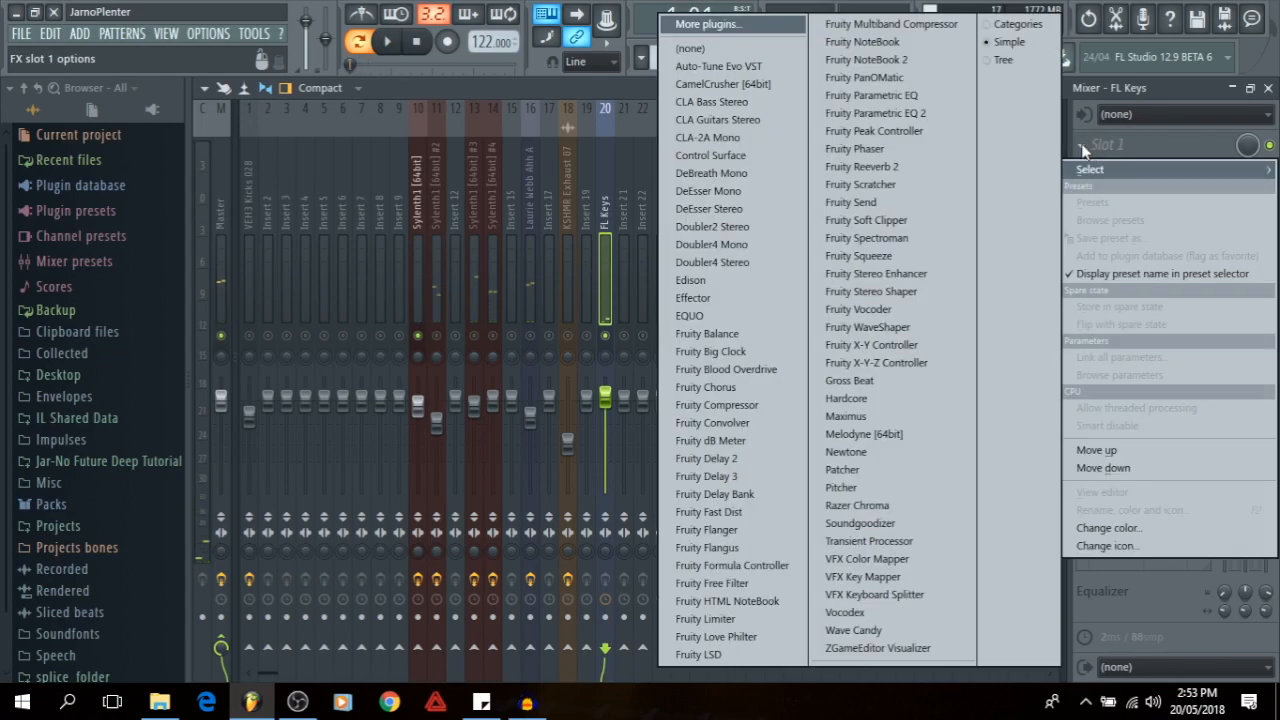
{"action": "left_click", "coordinate": [895, 291]}
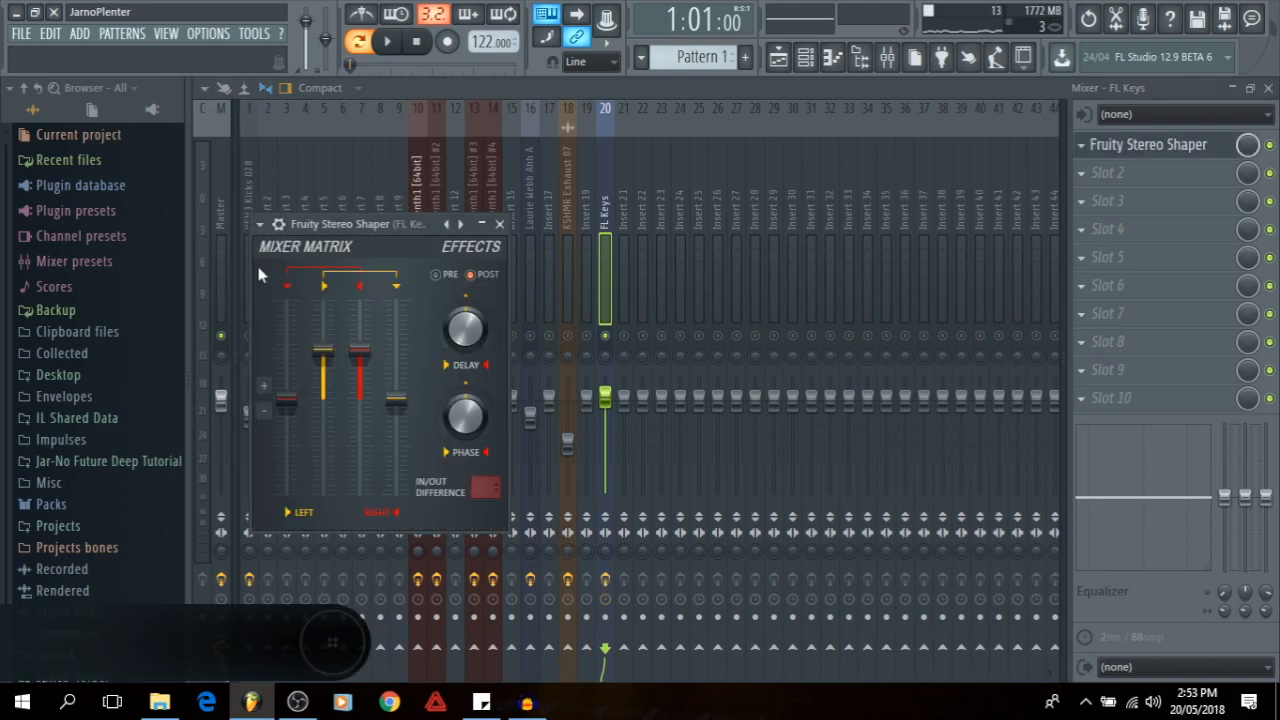
{"action": "left_click", "coordinate": [263, 226]}
{"action": "mouse_move", "coordinate": [290, 277]}
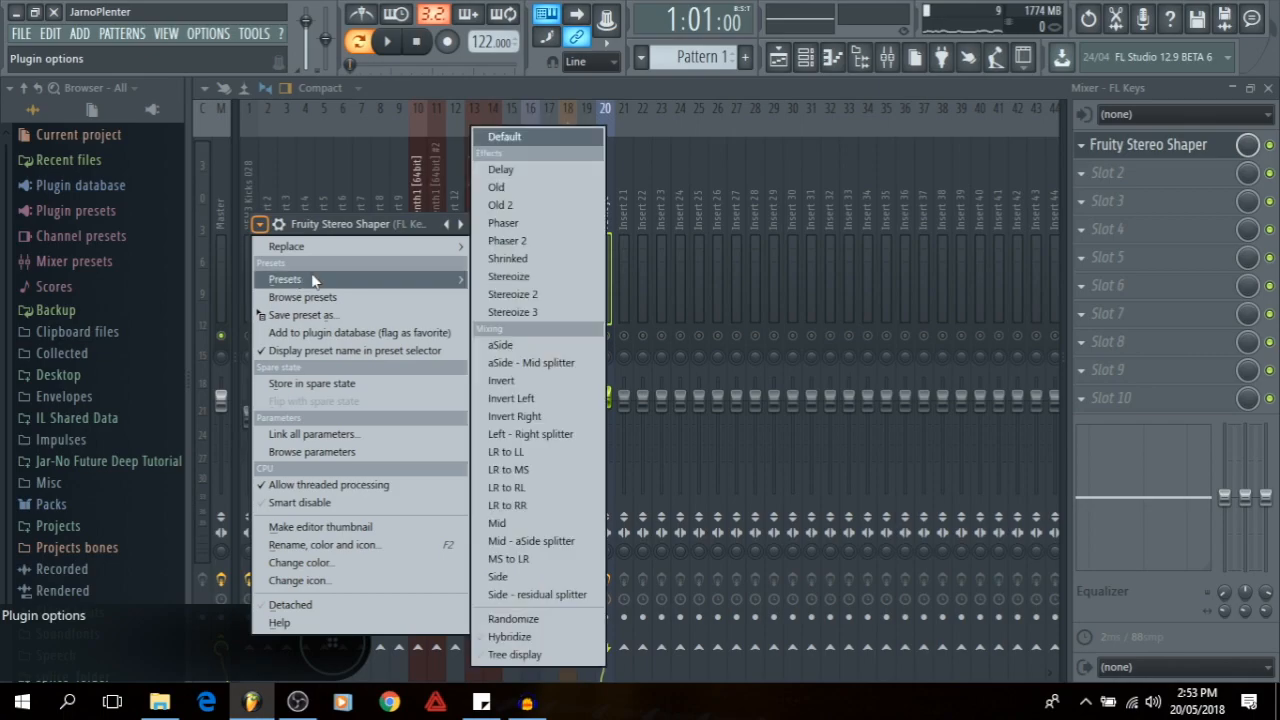
{"action": "left_click", "coordinate": [549, 309]}
- Add Fruity parametric EQ 2 in slot 2 during playback and turn band 1 into a steep low cut at the lowest frequencies
{"action": "left_click", "coordinate": [1096, 234]}
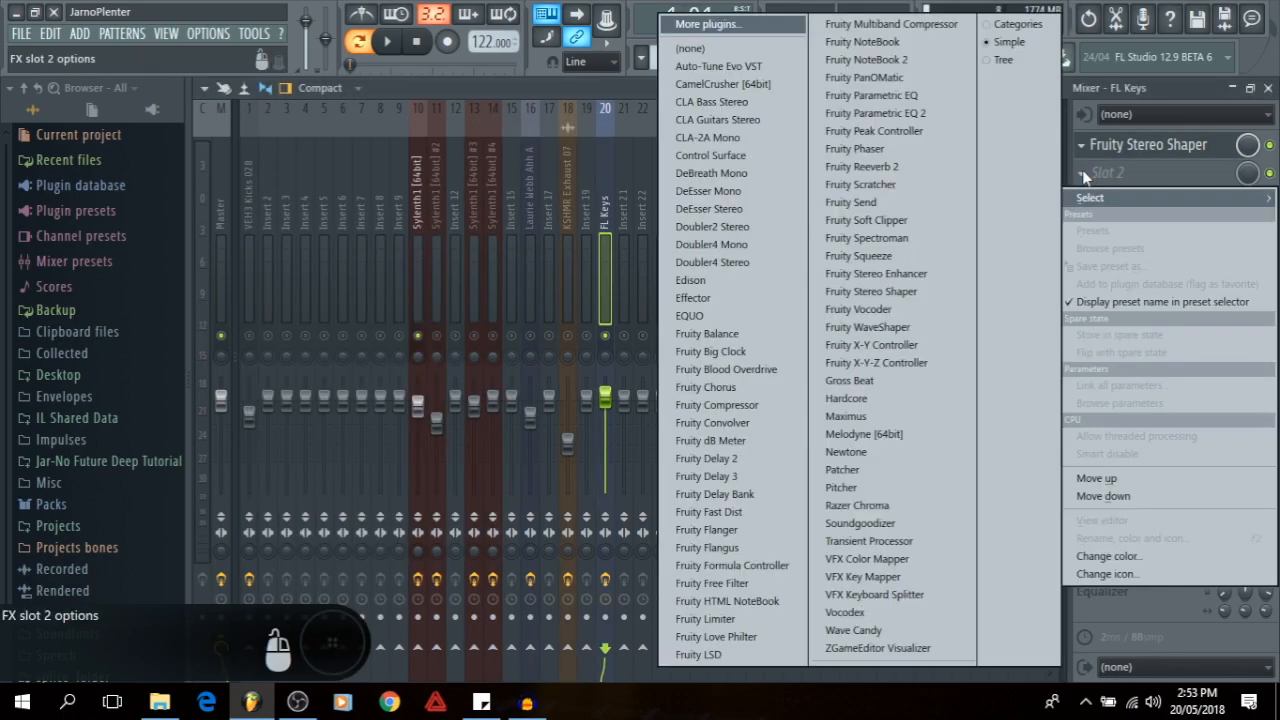
{"action": "left_click", "coordinate": [955, 122]}
{"action": "key", "text": "space"}
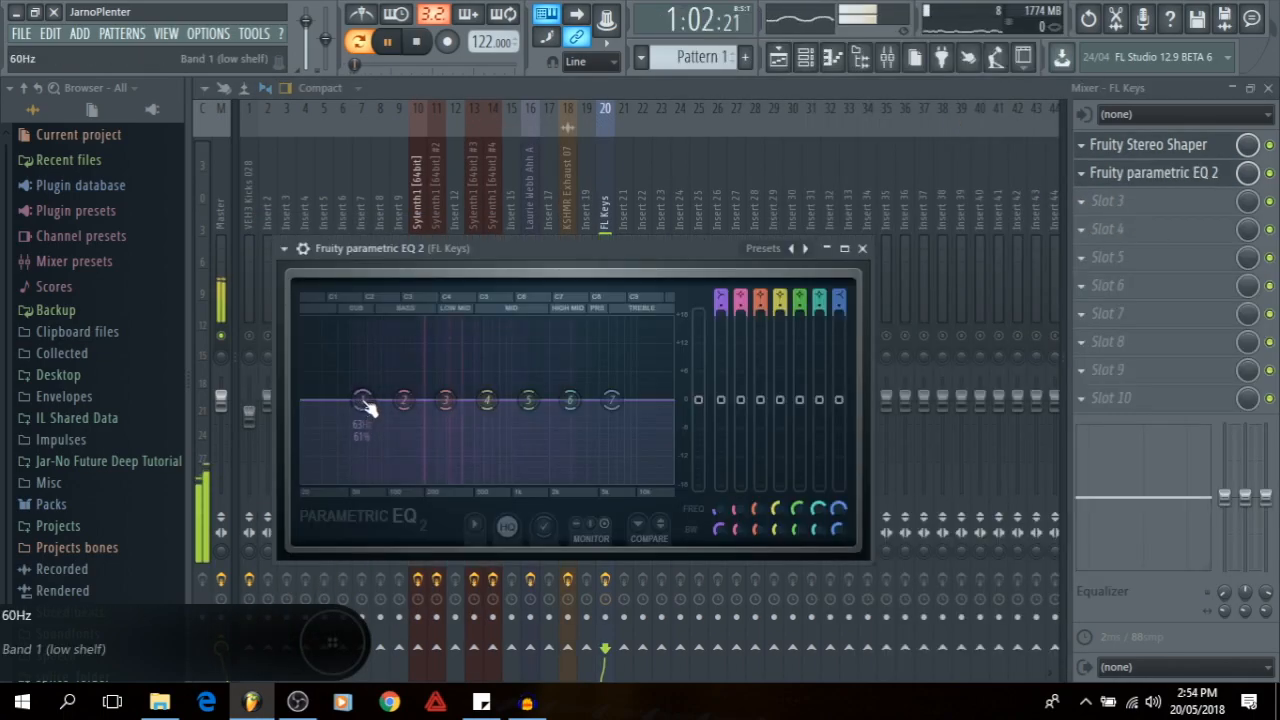
{"action": "right_click", "coordinate": [363, 400]}
{"action": "mouse_move", "coordinate": [394, 469]}
{"action": "left_click", "coordinate": [463, 485]}
{"action": "right_click", "coordinate": [363, 400]}
{"action": "left_click", "coordinate": [456, 485]}
{"action": "left_click_drag", "start_coordinate": [363, 400], "coordinate": [342, 481]}
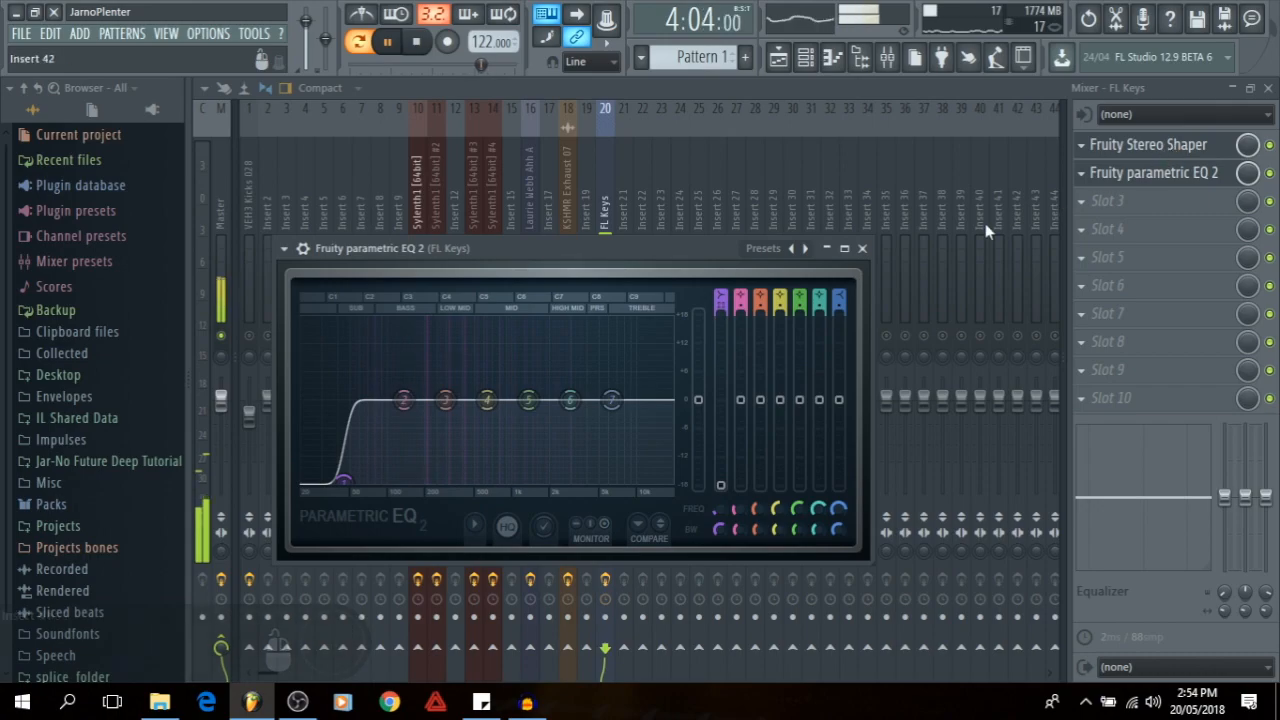
- Close the EQ and pan the FL Keys mixer track about 18% left
{"action": "left_click", "coordinate": [862, 248]}
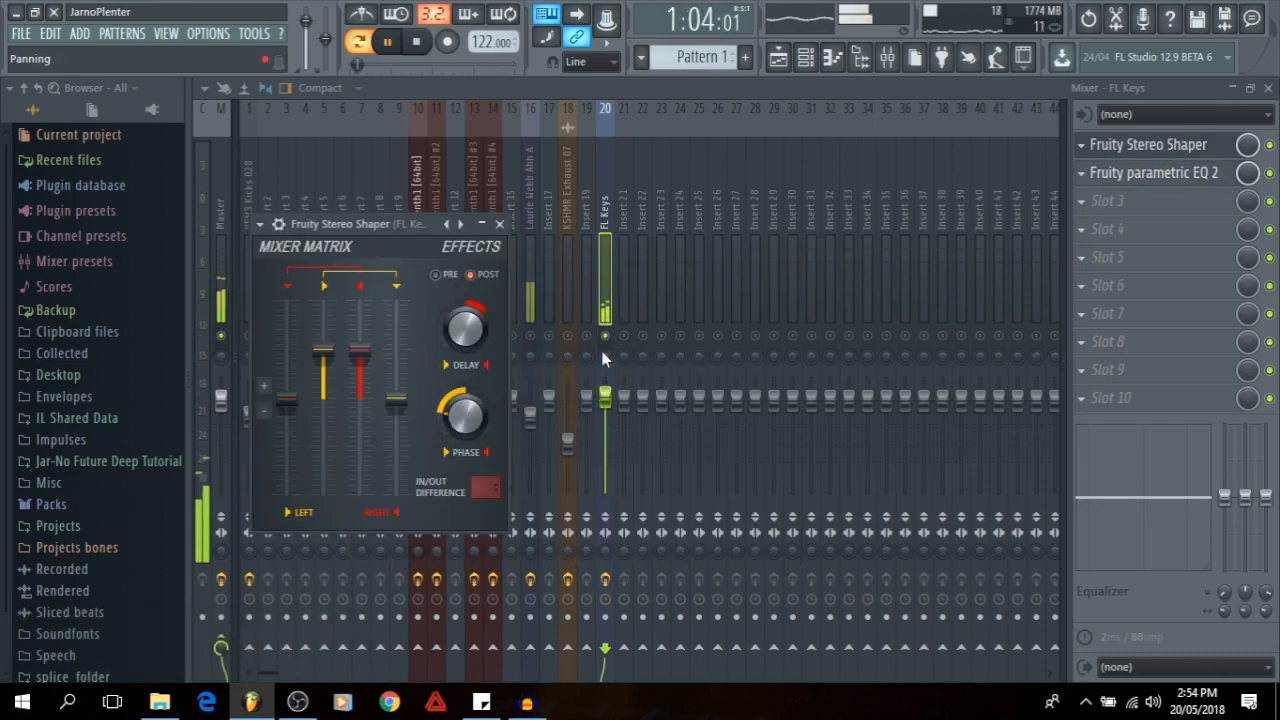
{"action": "left_click_drag", "start_coordinate": [605, 355], "coordinate": [605, 371]}
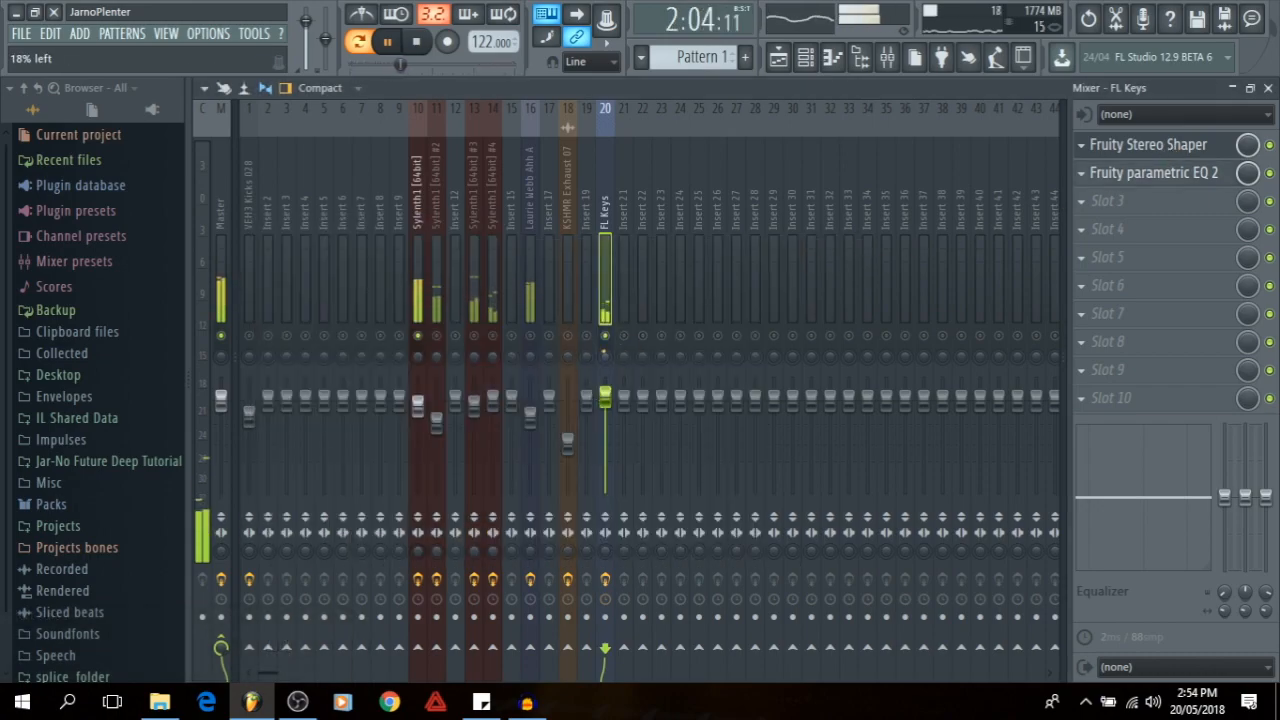
{"action": "left_click_drag", "start_coordinate": [600, 352], "coordinate": [600, 347]}
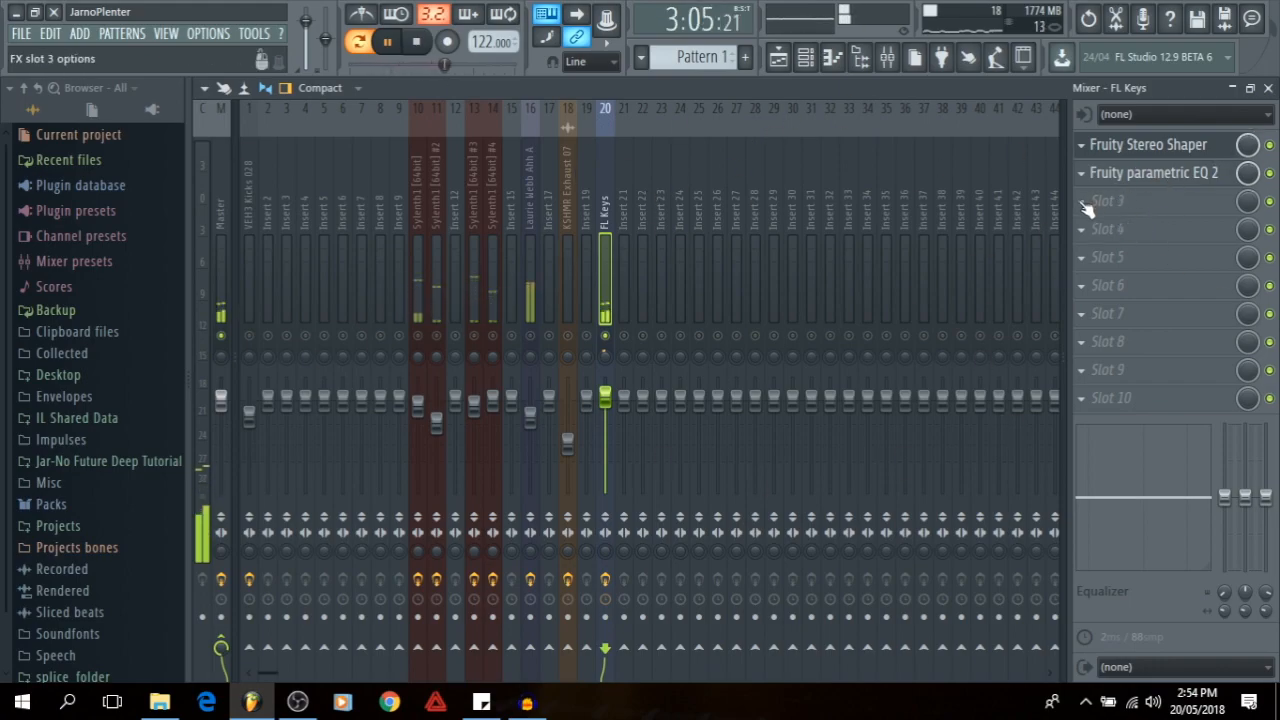
- Boost EQ bands 3 and 4 slightly, with band 4 about 1.7 dB at 725 Hz, and lower the EQ's main level to -1.9 dB
{"action": "left_click", "coordinate": [1137, 180]}
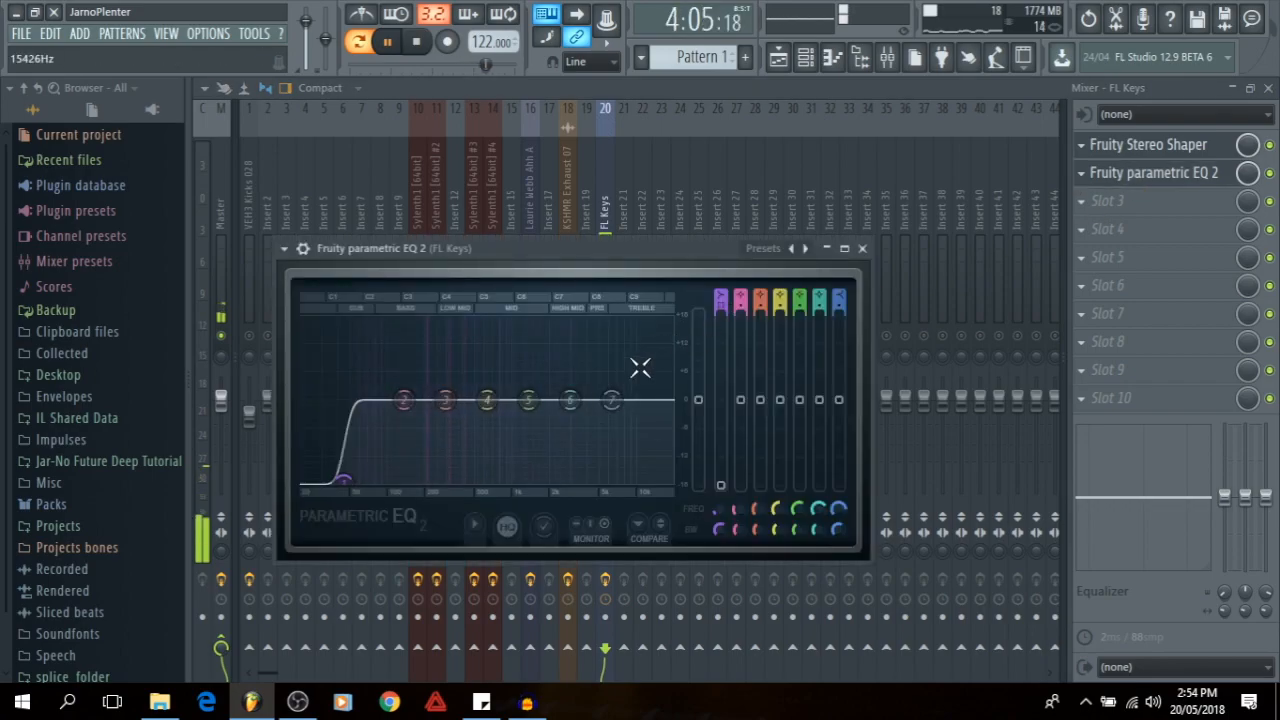
{"action": "left_click_drag", "start_coordinate": [443, 400], "coordinate": [492, 391]}
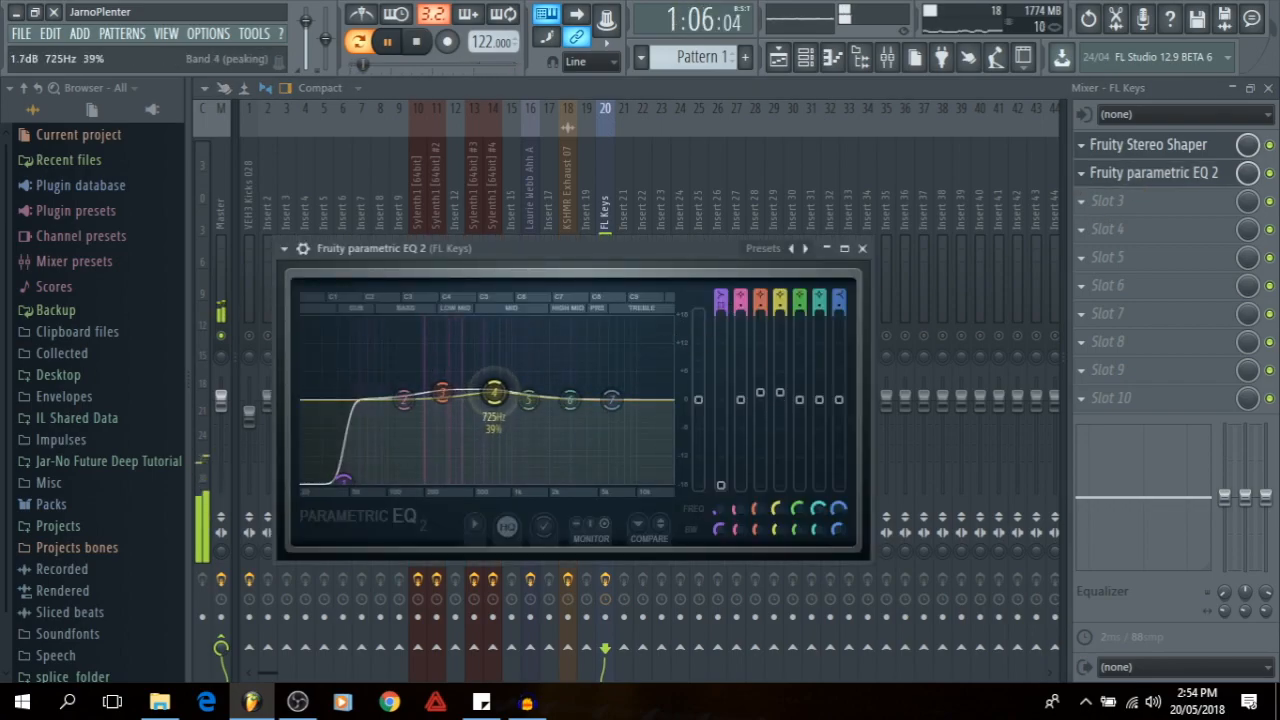
{"action": "left_click_drag", "start_coordinate": [698, 404], "coordinate": [698, 414]}
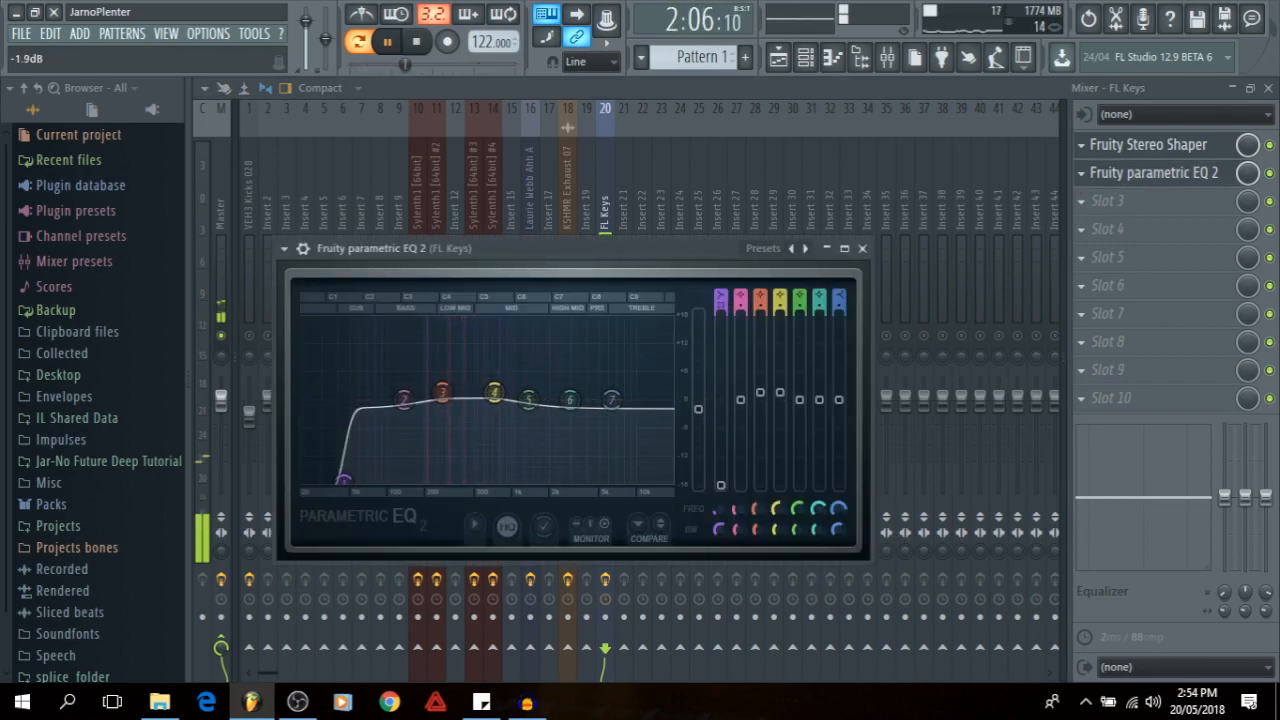
{"action": "left_click", "coordinate": [863, 249]}
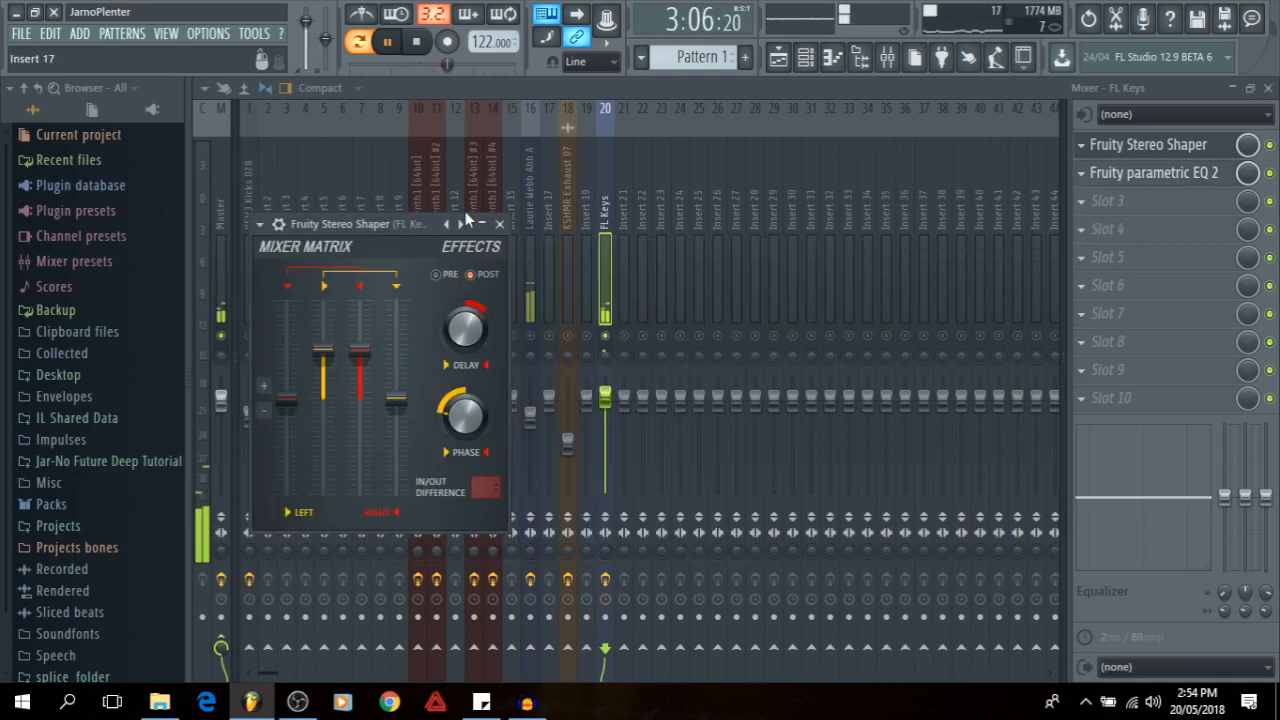
{"action": "left_click", "coordinate": [500, 224]}
- Add Fruity Balance in slot 3 and link its Volume to the "Balance - Sylenth1 [64bit] - Volume" automation clip
{"action": "left_click", "coordinate": [1084, 203]}
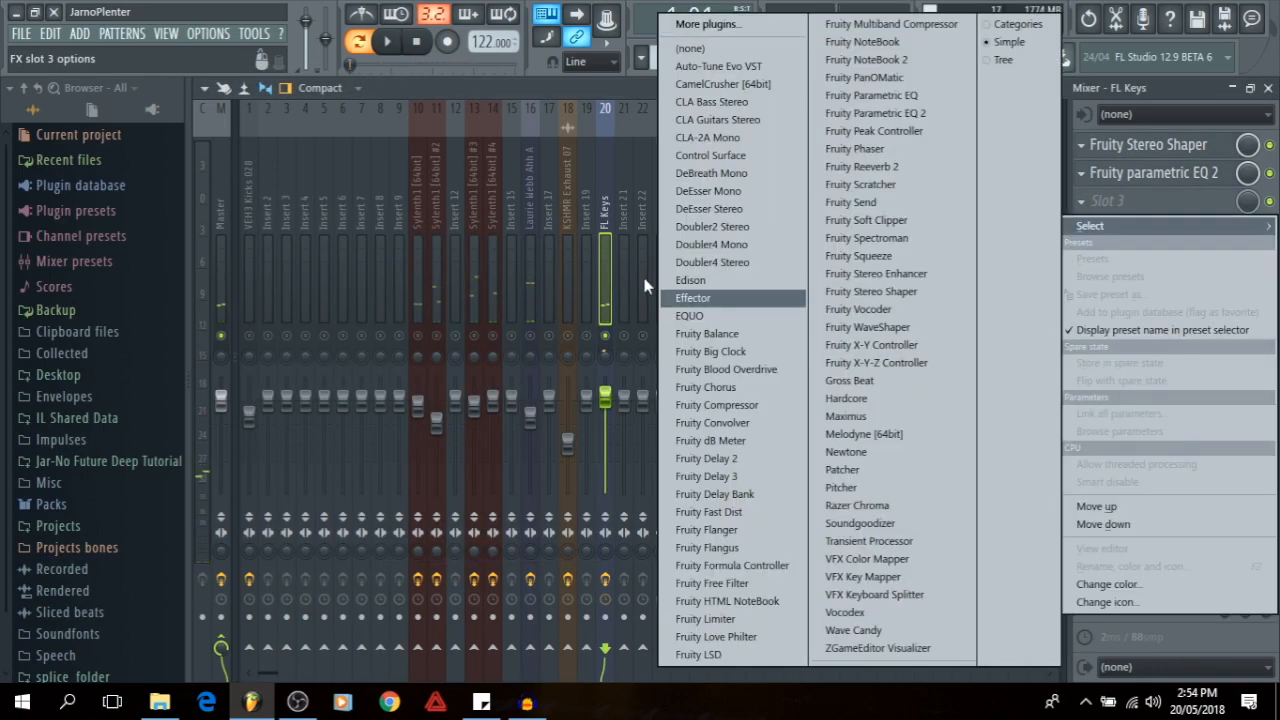
{"action": "left_click", "coordinate": [717, 332]}
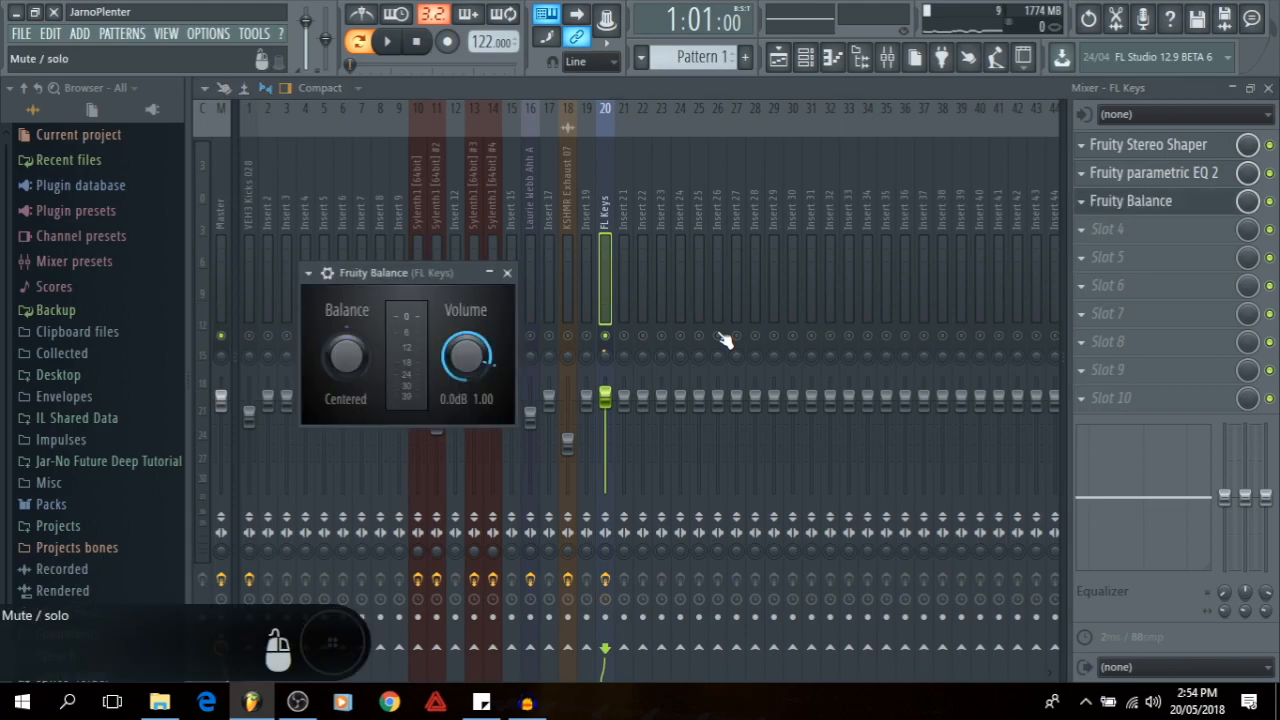
{"action": "right_click", "coordinate": [473, 344]}
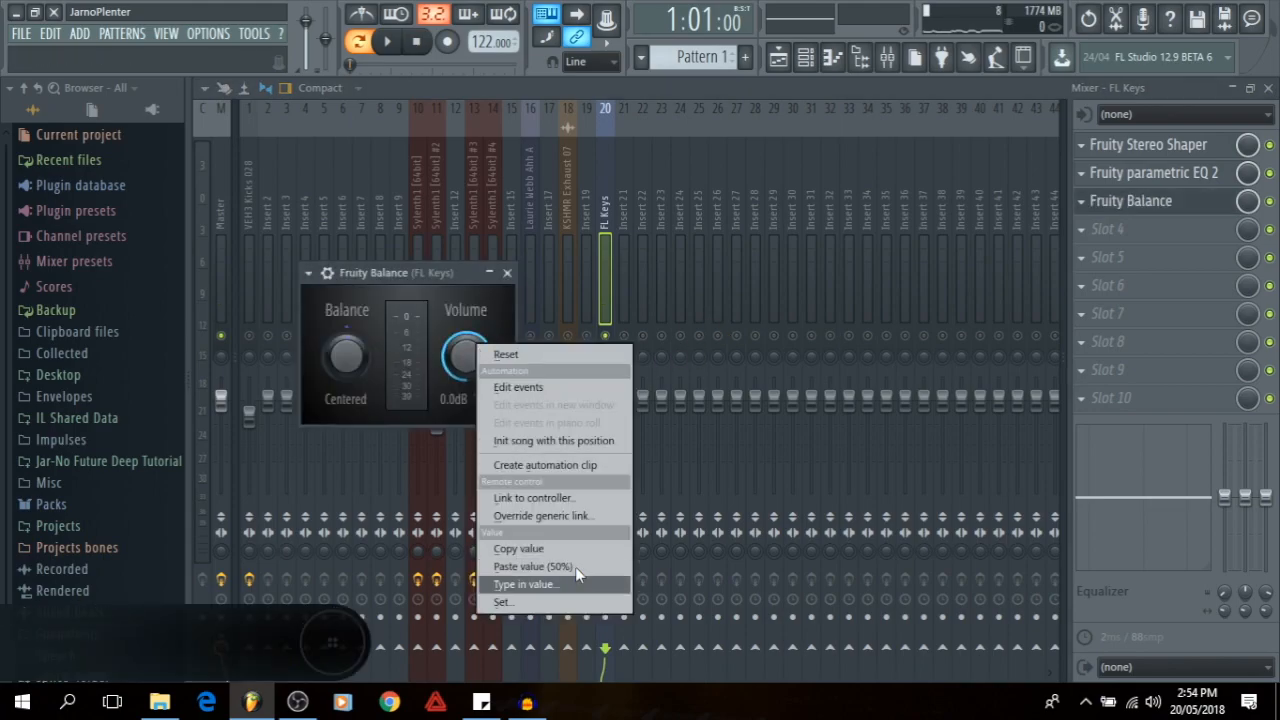
{"action": "left_click", "coordinate": [556, 508]}
{"action": "left_click", "coordinate": [585, 304]}
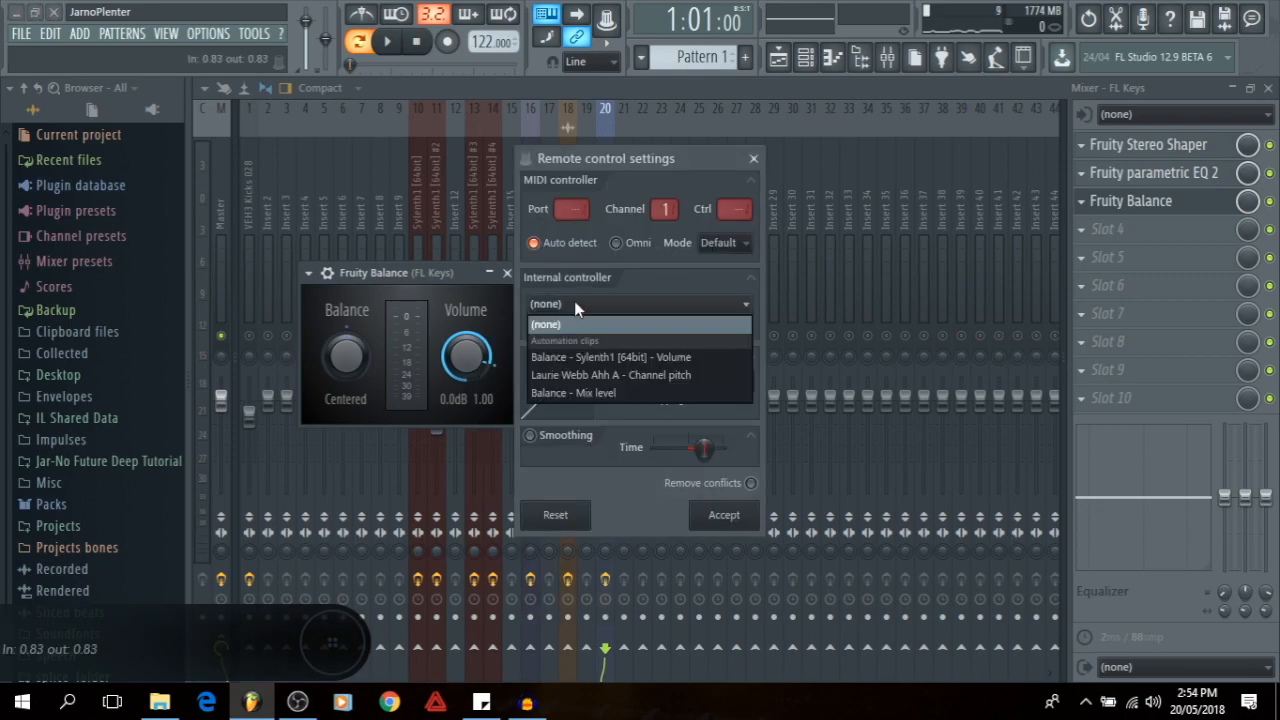
{"action": "left_click", "coordinate": [612, 358]}
{"action": "left_click", "coordinate": [716, 517]}
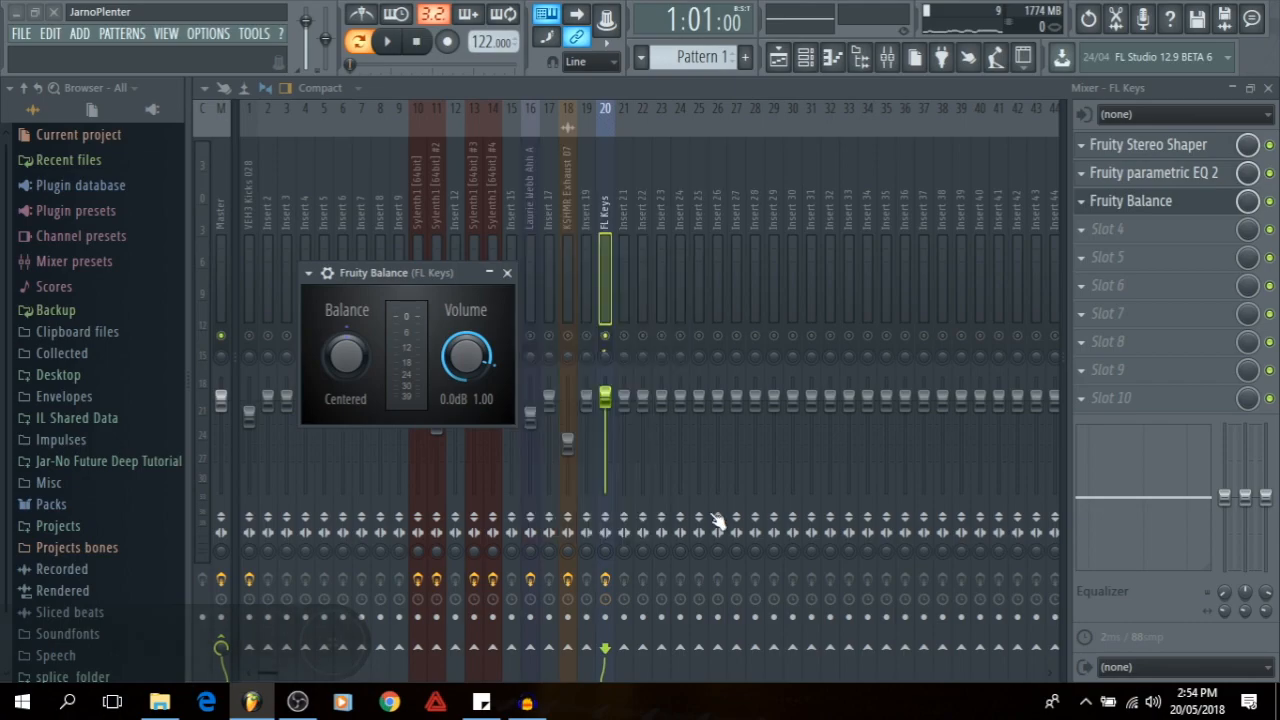
{"action": "left_click", "coordinate": [507, 272]}
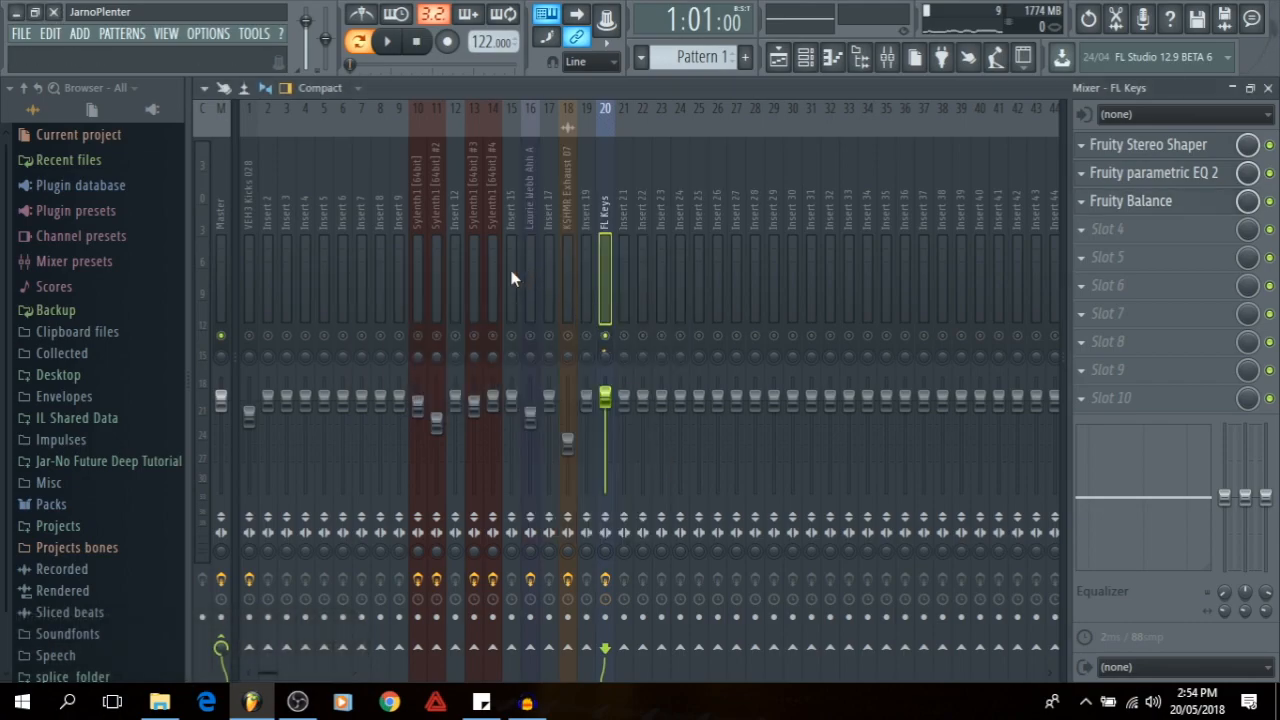
- Unsolo the FL Keys mixer track and play the arrangement from bar 5
{"action": "right_click", "coordinate": [606, 338]}
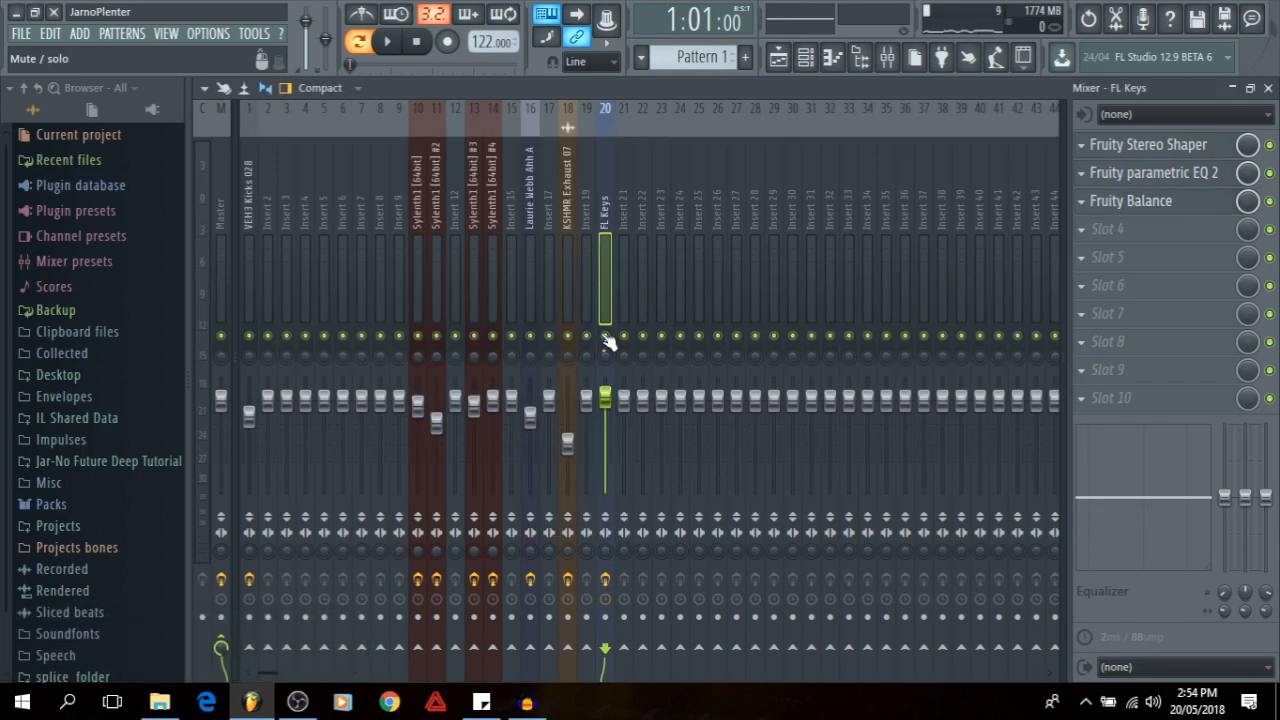
{"action": "left_click", "coordinate": [1267, 88]}
{"action": "left_click", "coordinate": [843, 132]}
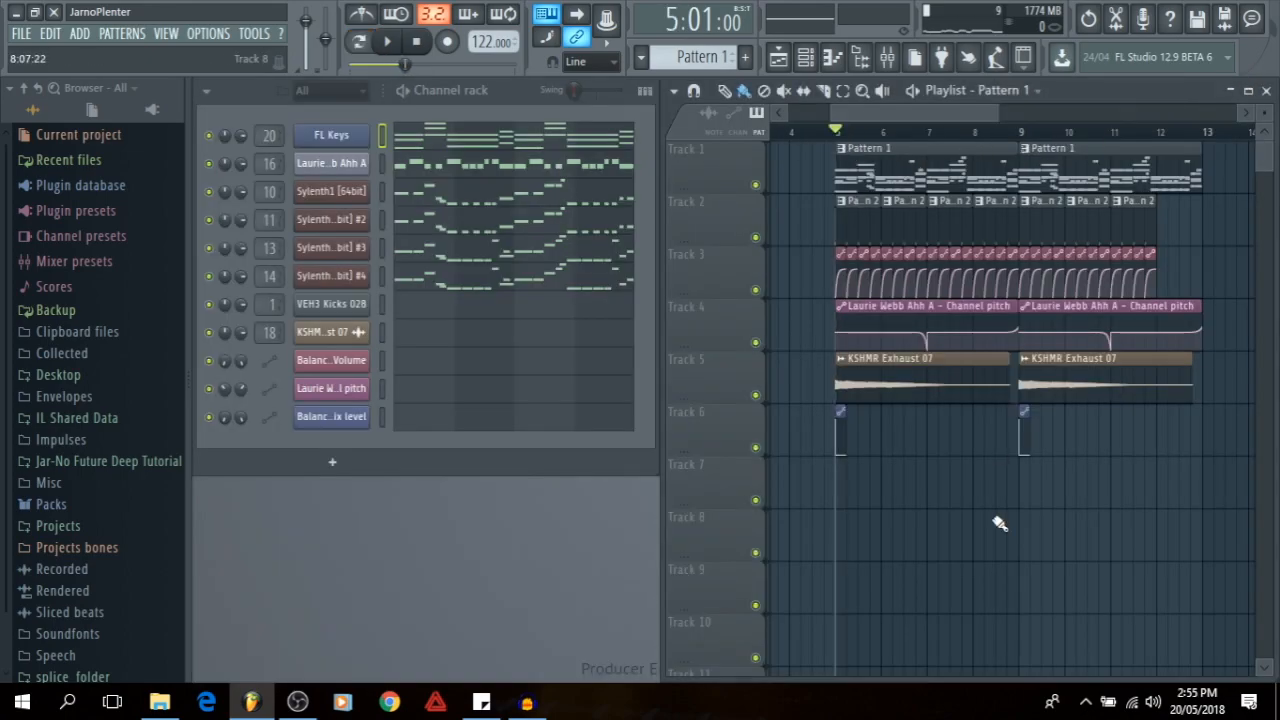
{"action": "key", "text": "space"}
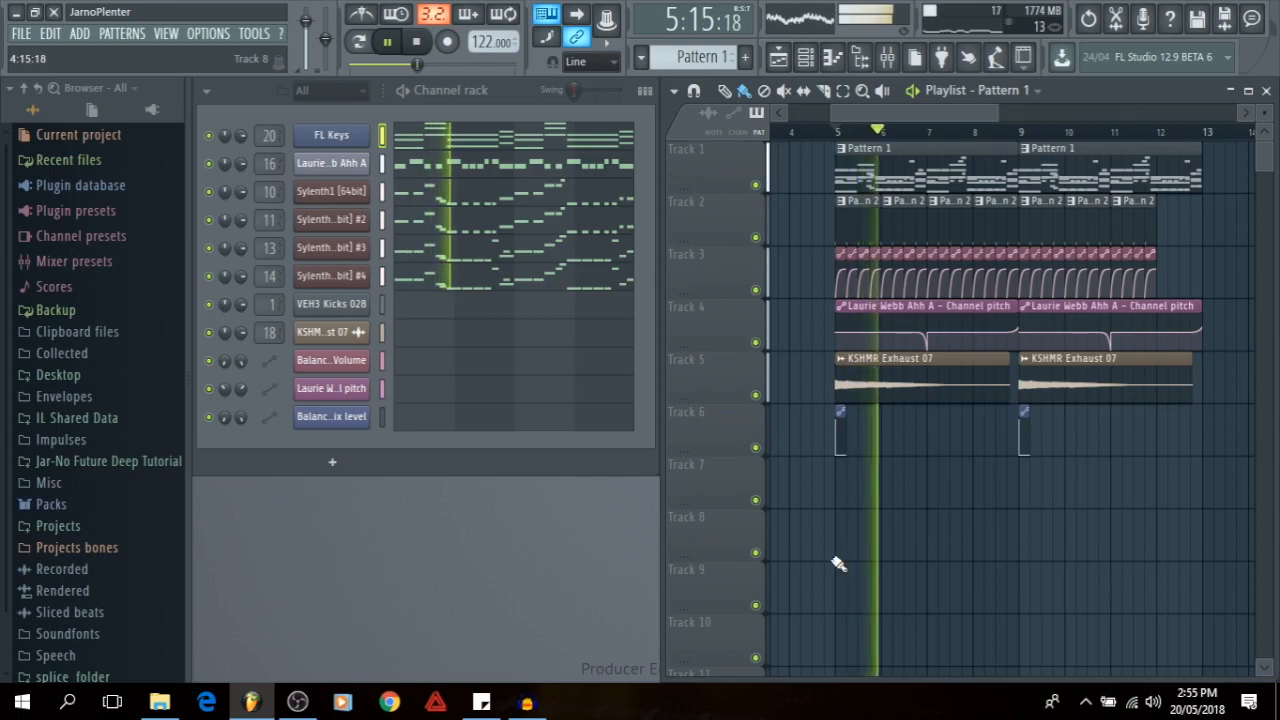
- Raise the FL Keys mixer fader to about 2.5 dB while listening to the arrangement, and stop playback
{"action": "key", "text": "F9"}
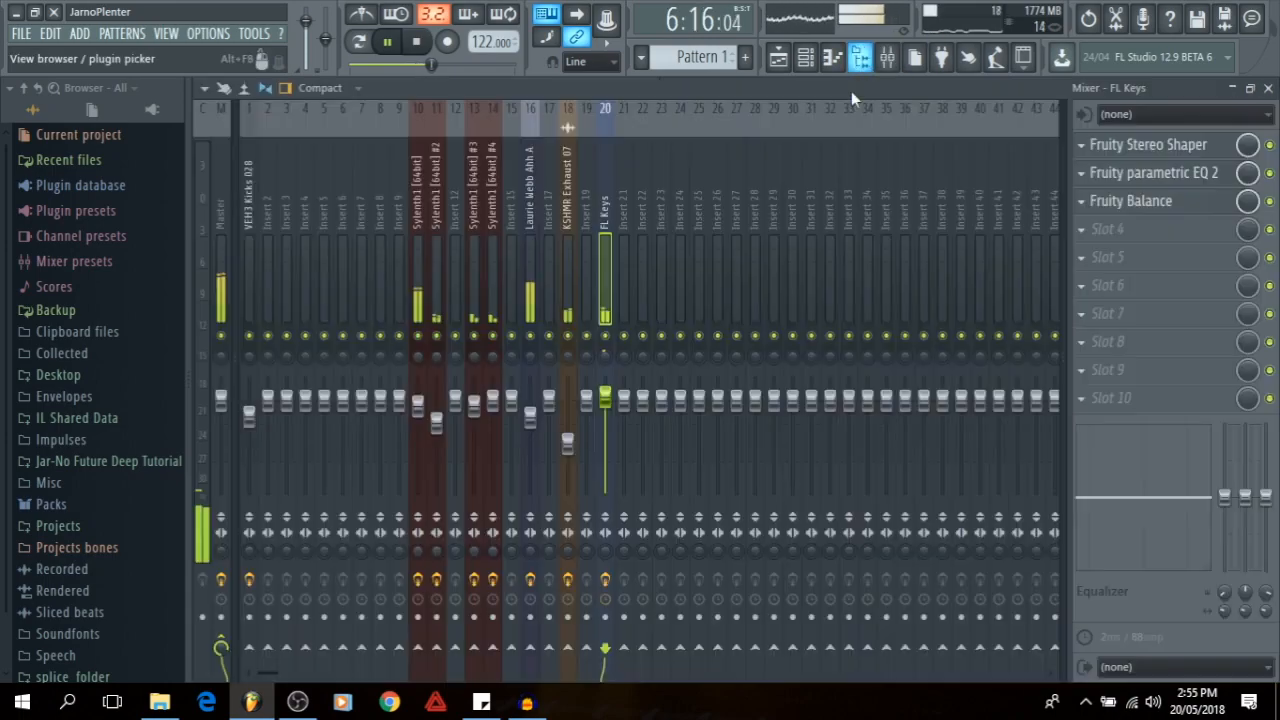
{"action": "left_click_drag", "start_coordinate": [605, 398], "coordinate": [605, 390]}
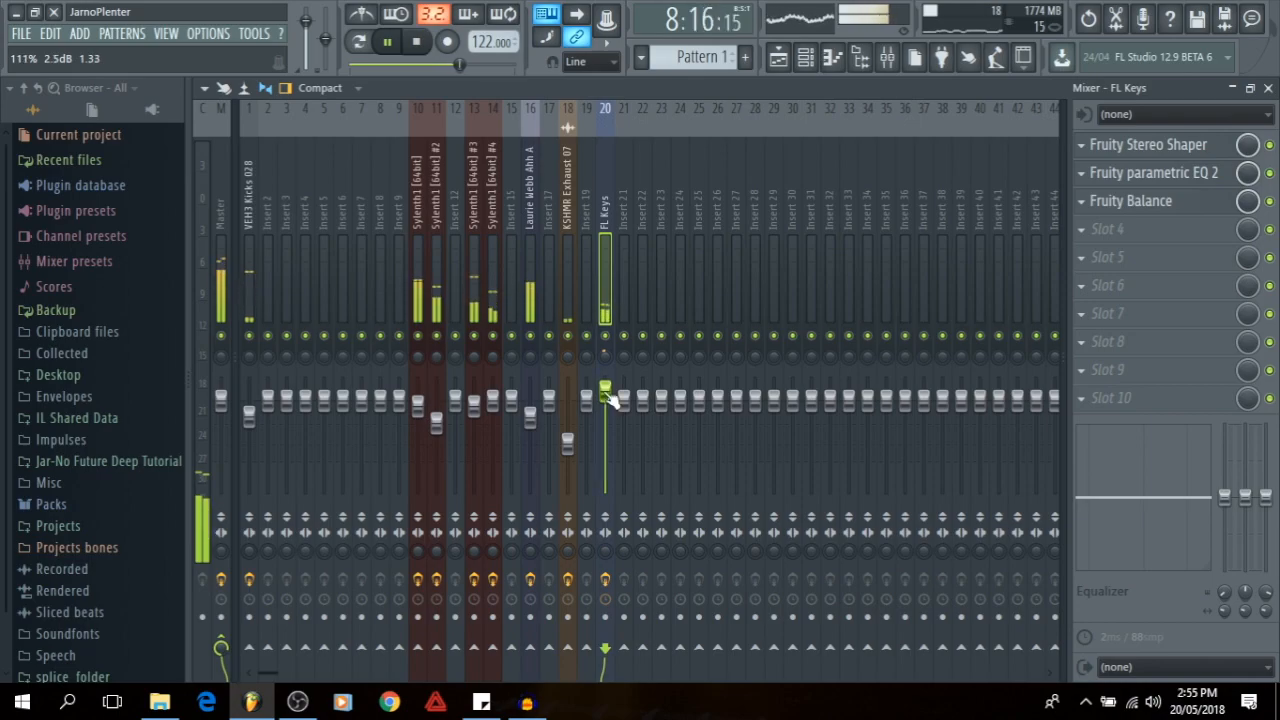
{"action": "left_click", "coordinate": [1268, 90]}
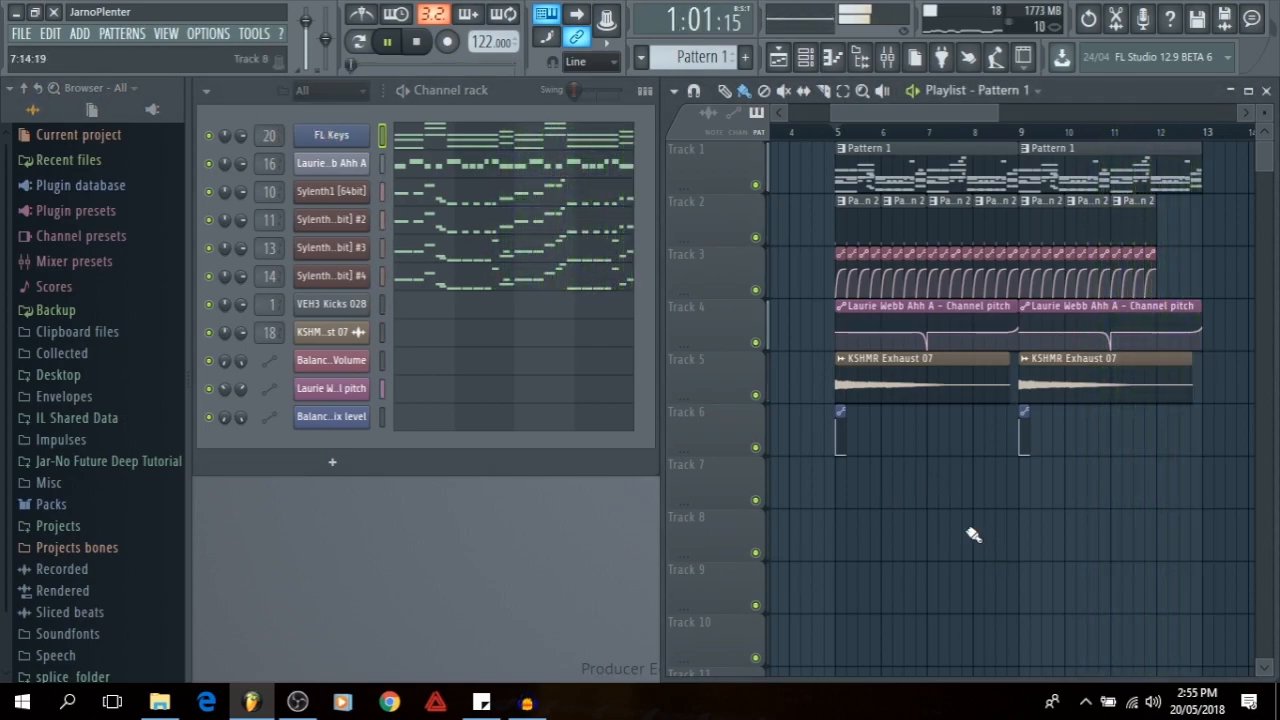
{"action": "key", "text": "space"}
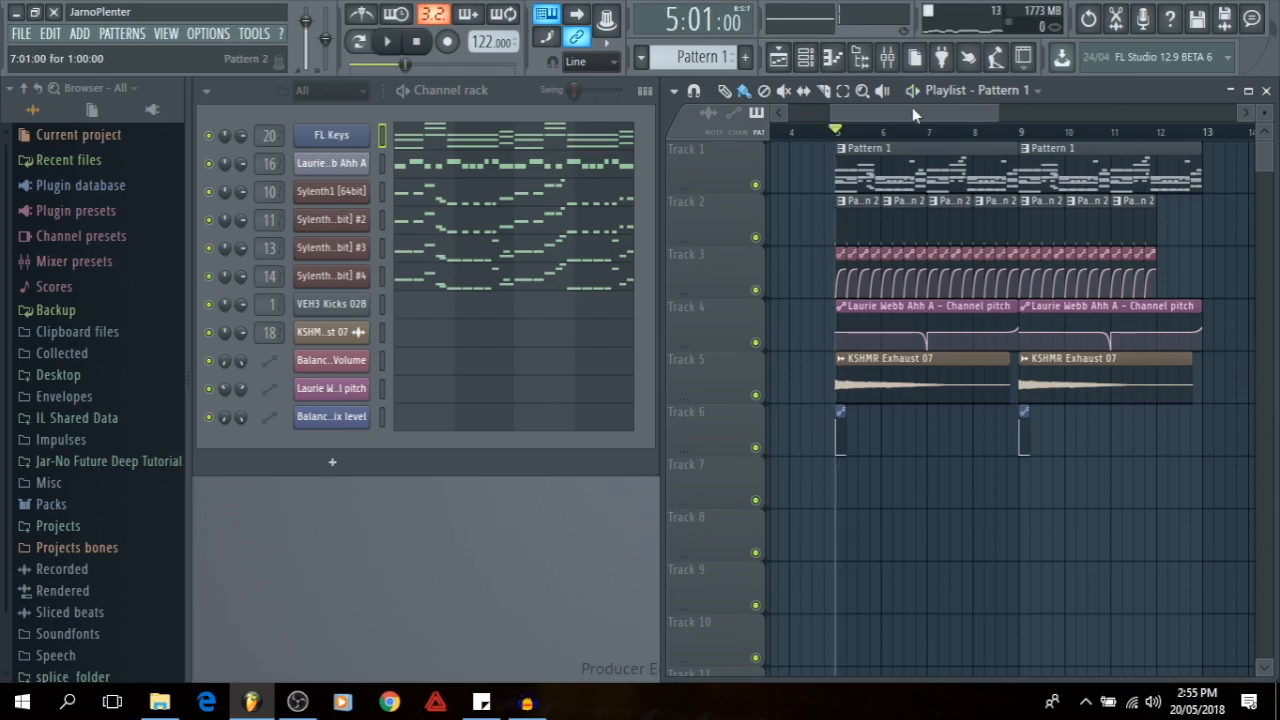
- Place the "Future Deep Tutorial FX" sample from the desktop's Tutorials > Misc folder on playlist Track 7 at bar 1
{"action": "left_click_drag", "start_coordinate": [908, 112], "coordinate": [783, 104]}
{"action": "scroll", "coordinate": [925, 132], "scroll_direction": "down", "scroll_amount": 3}
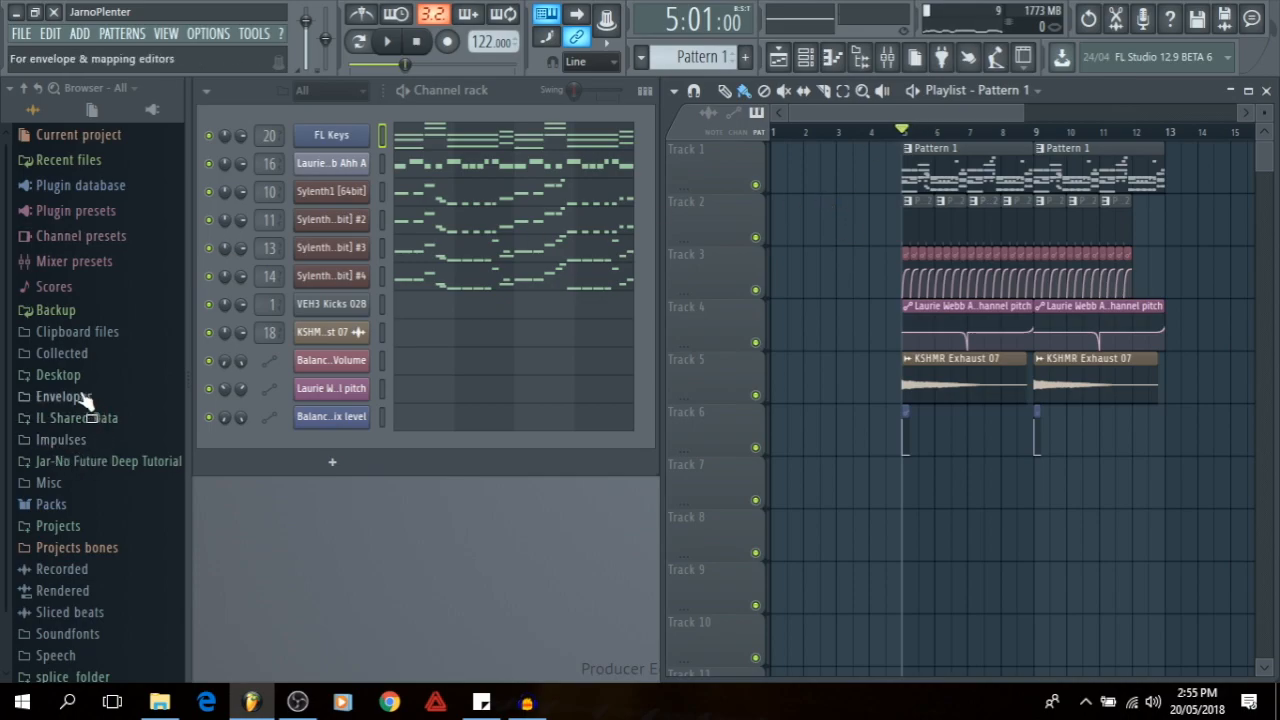
{"action": "left_click", "coordinate": [104, 465]}
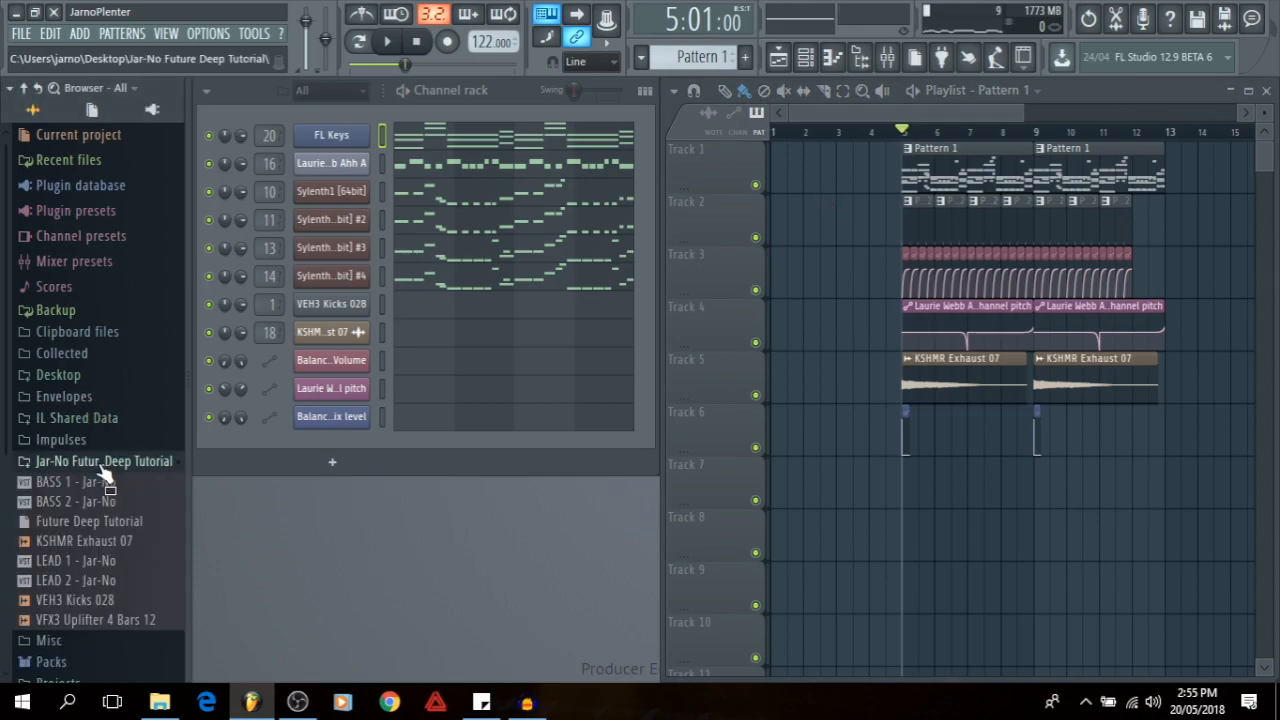
{"action": "left_click", "coordinate": [86, 376]}
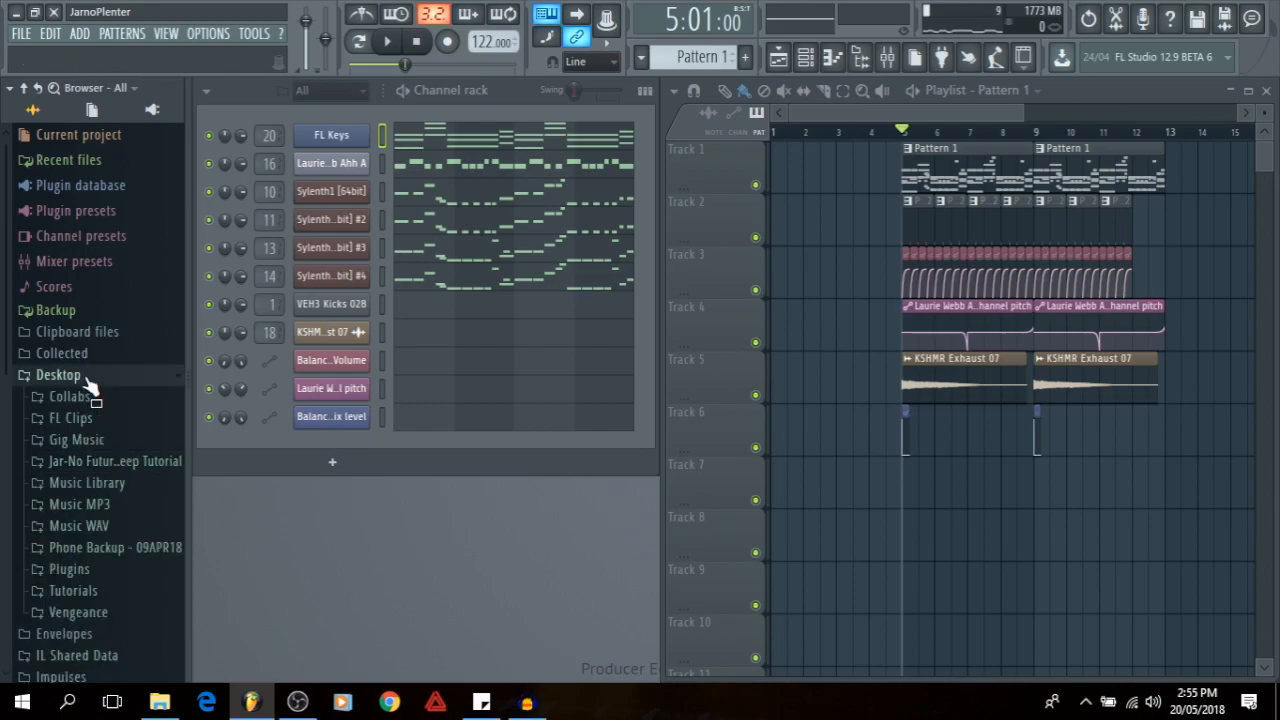
{"action": "left_click", "coordinate": [95, 592]}
{"action": "left_click", "coordinate": [91, 634]}
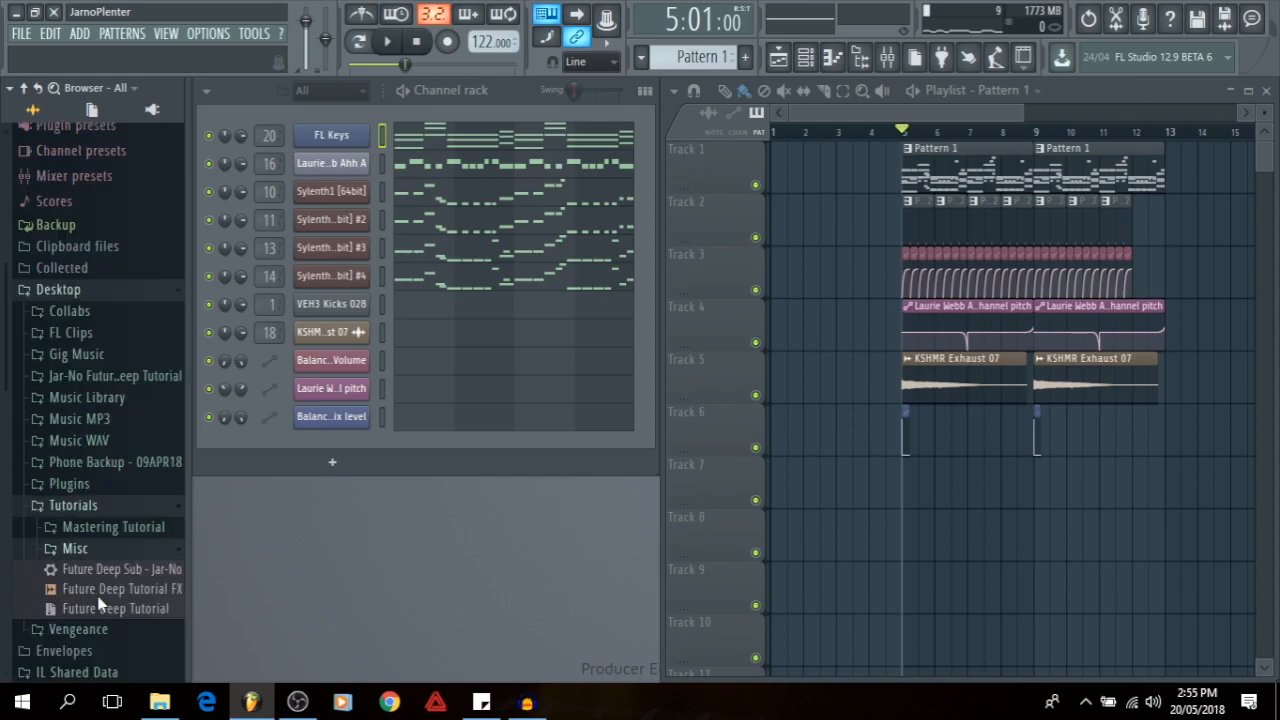
{"action": "left_click_drag", "start_coordinate": [112, 564], "coordinate": [836, 457]}
{"action": "left_click", "coordinate": [24, 88]}
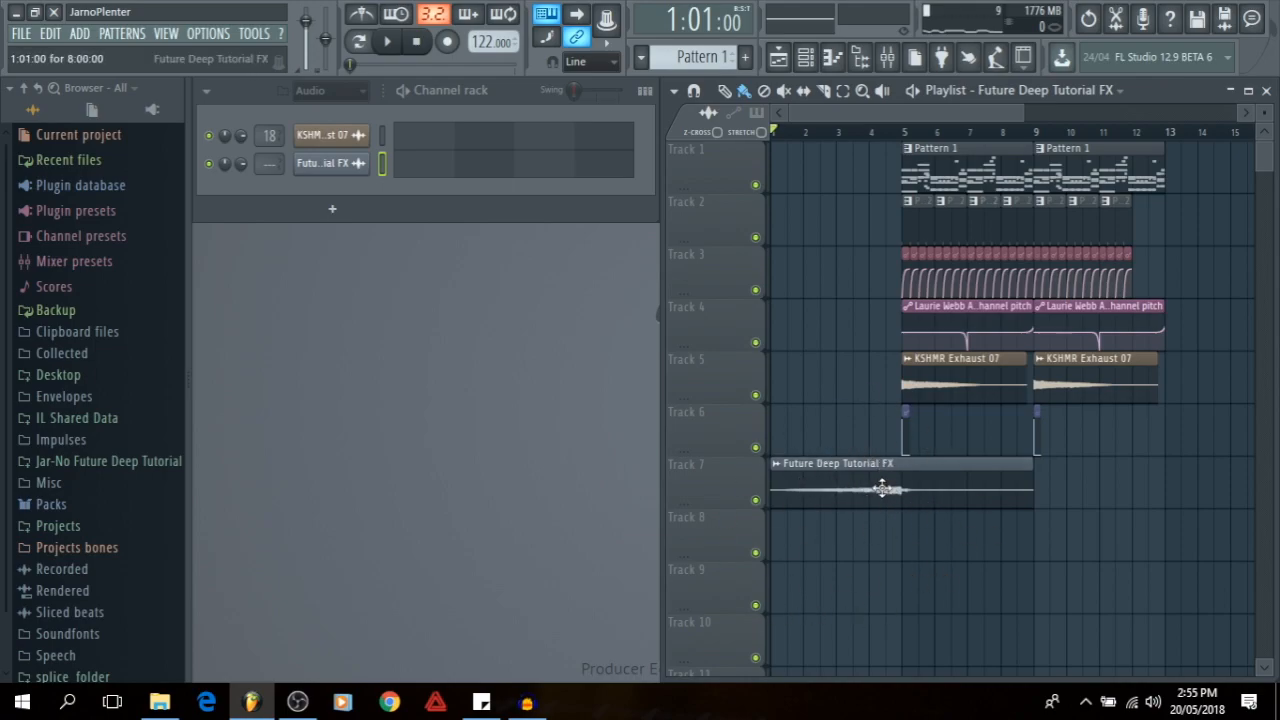
- Route the Future Deep Tutorial FX channel to mixer insert 22
{"action": "left_click", "coordinate": [893, 59]}
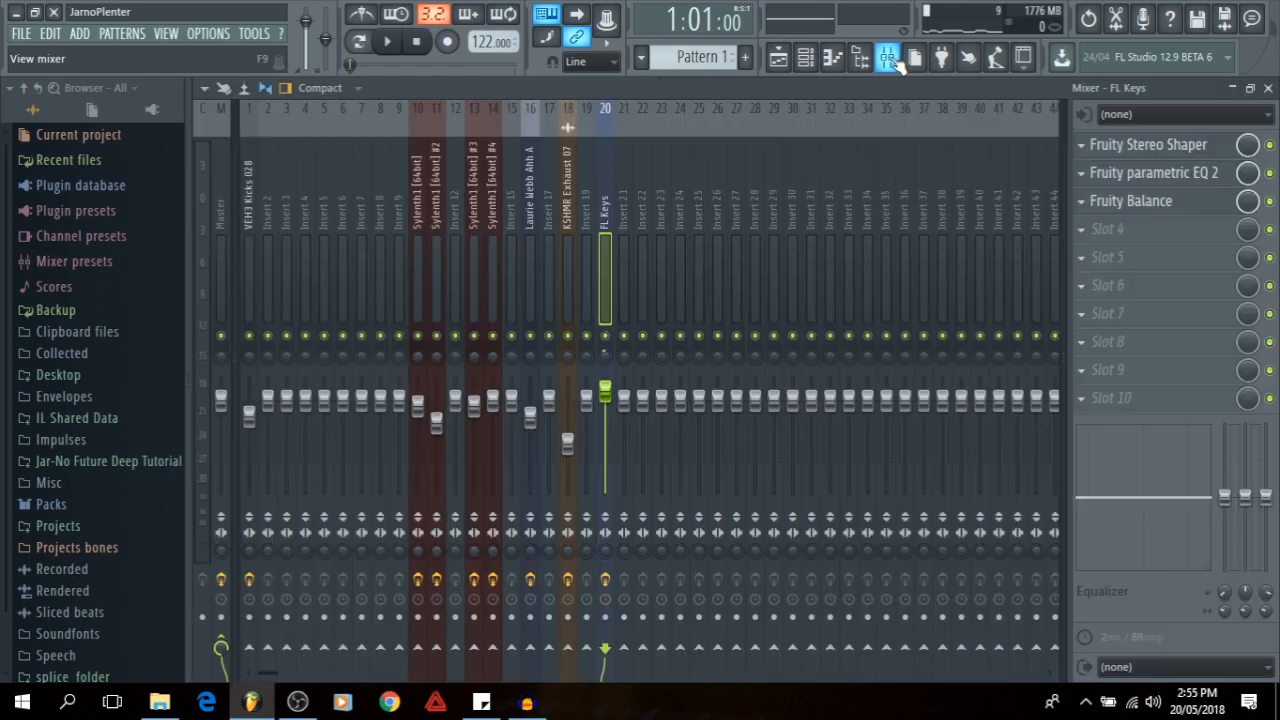
{"action": "left_click", "coordinate": [641, 231]}
{"action": "key", "text": "ctrl+l"}
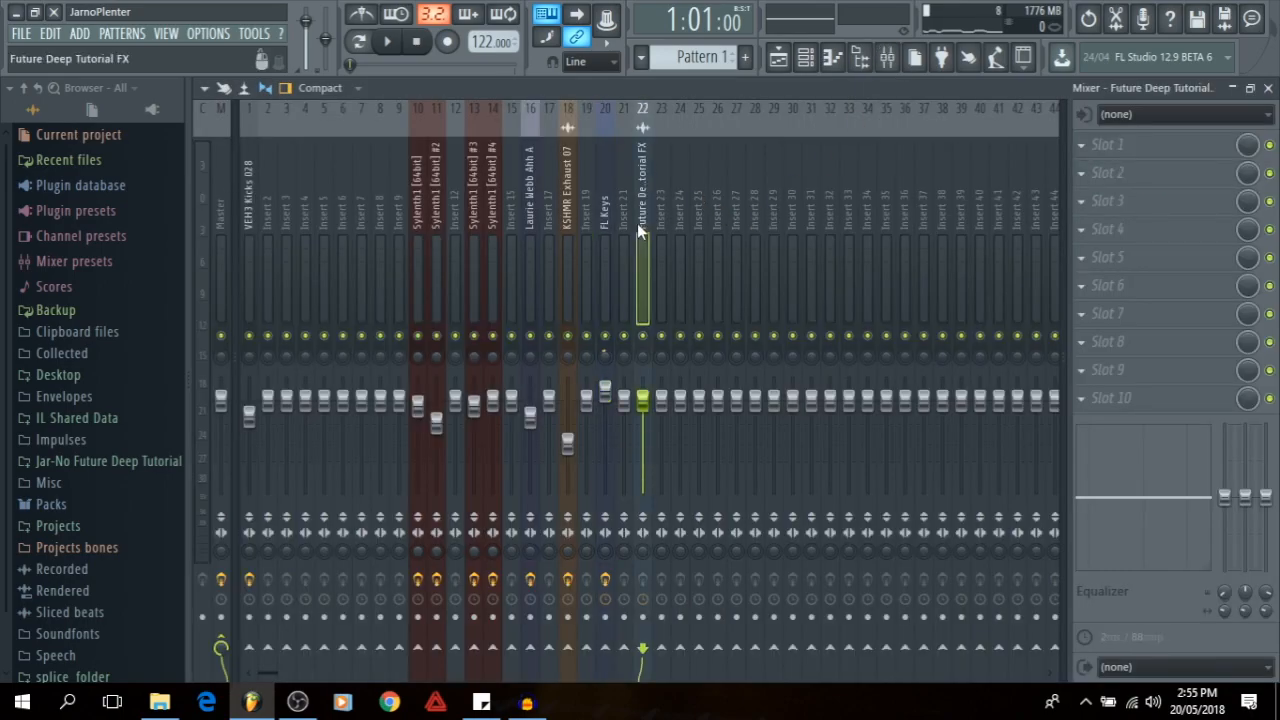
- Solo the Future Deep Tutorial FX mixer track and set its fader to about -3.6 dB while playing the arrangement
{"action": "key", "text": "space"}
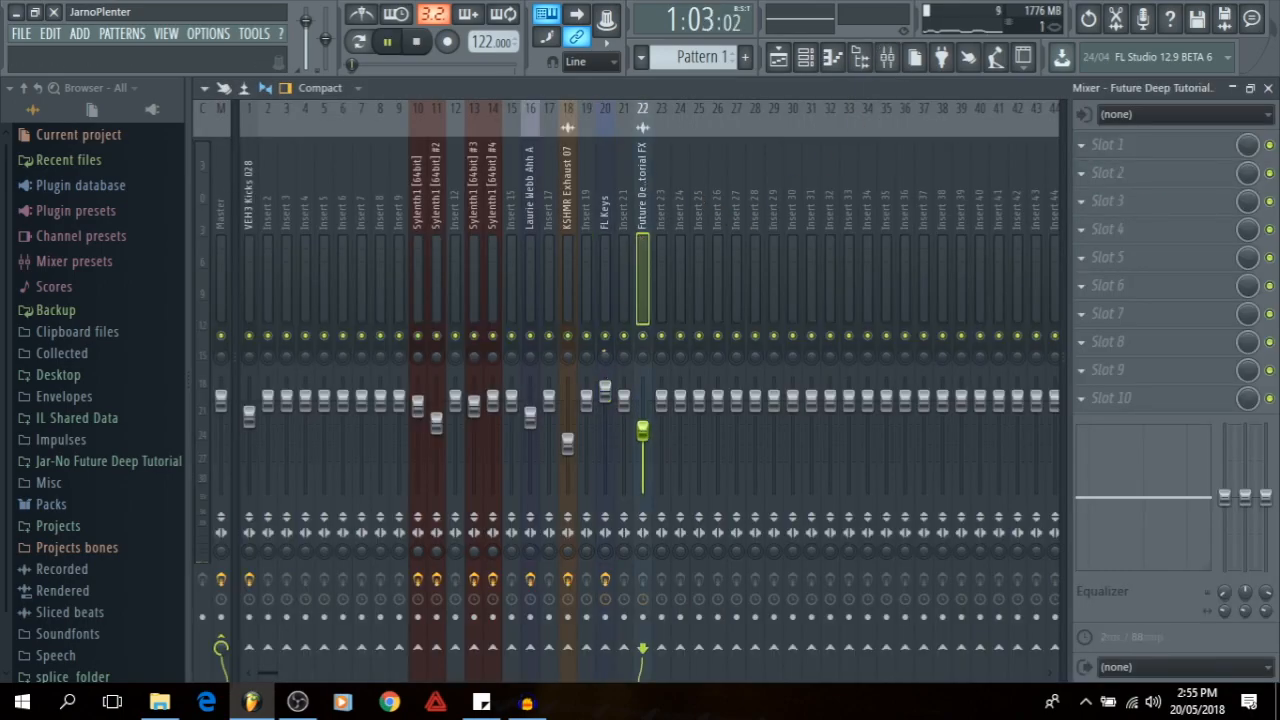
{"action": "left_click_drag", "start_coordinate": [643, 426], "coordinate": [643, 423]}
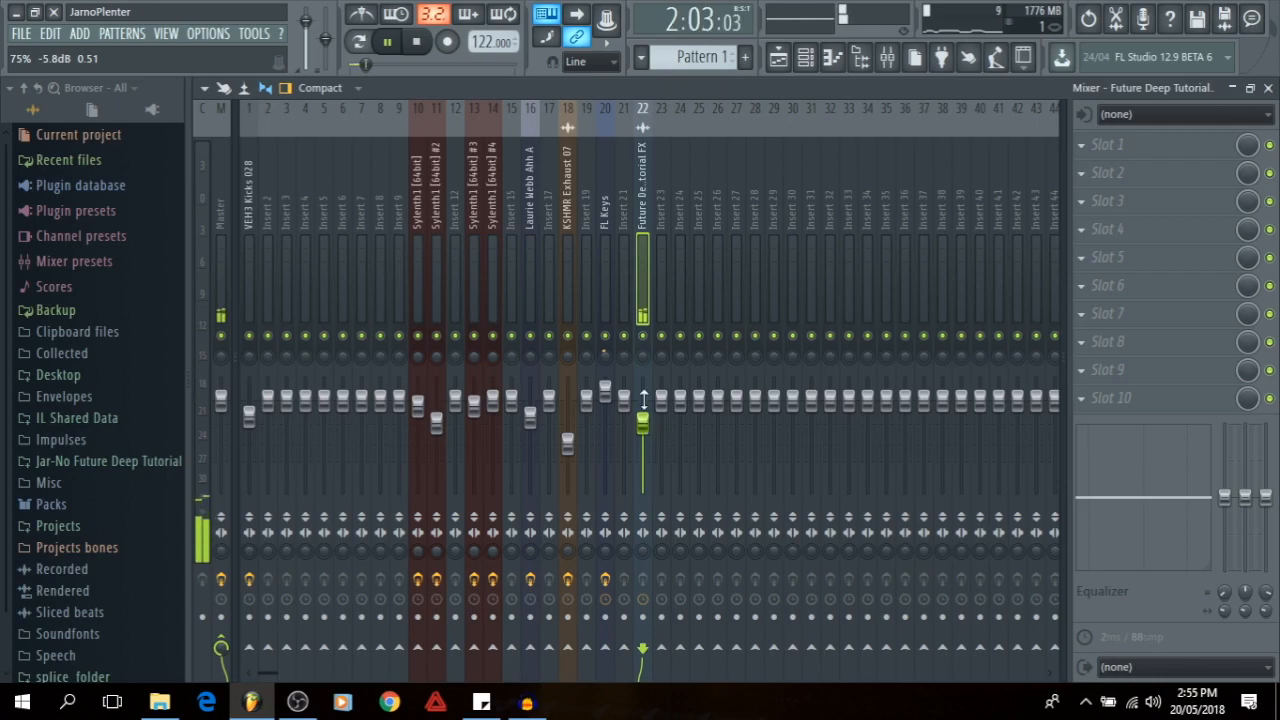
{"action": "right_click", "coordinate": [643, 336]}
{"action": "left_click_drag", "start_coordinate": [652, 425], "coordinate": [652, 420]}
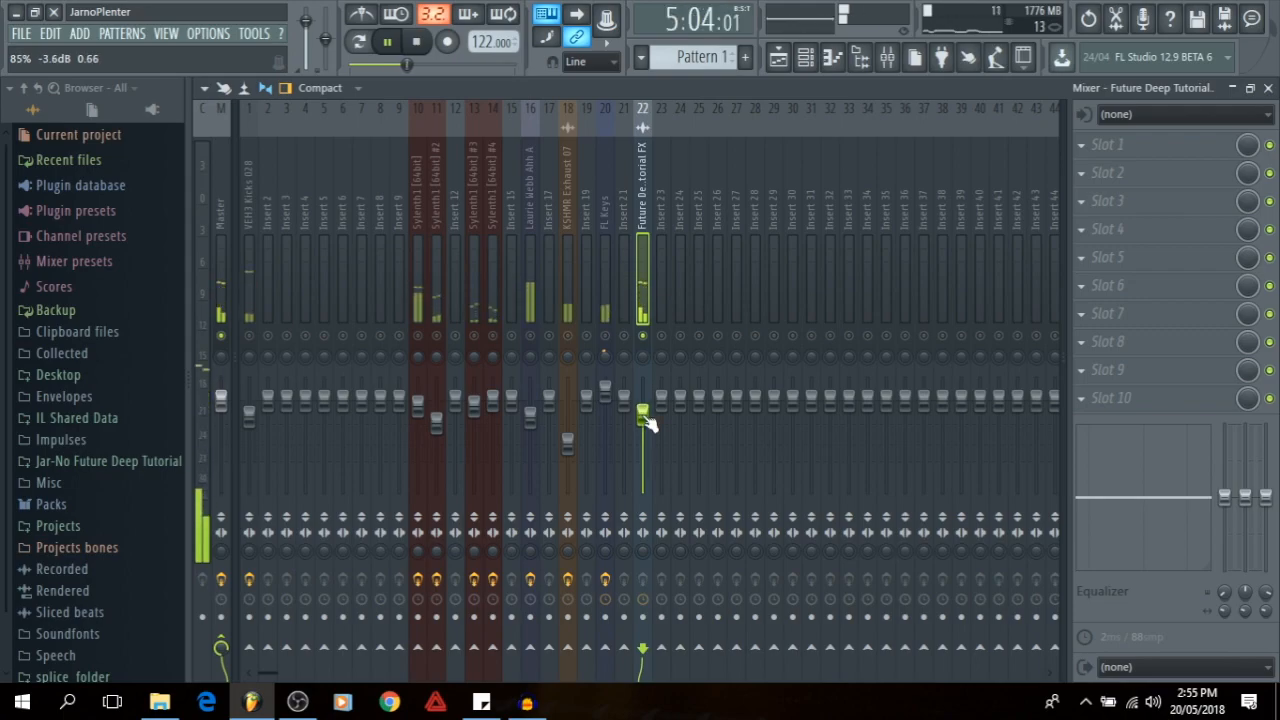
{"action": "left_click_drag", "start_coordinate": [649, 421], "coordinate": [649, 423]}
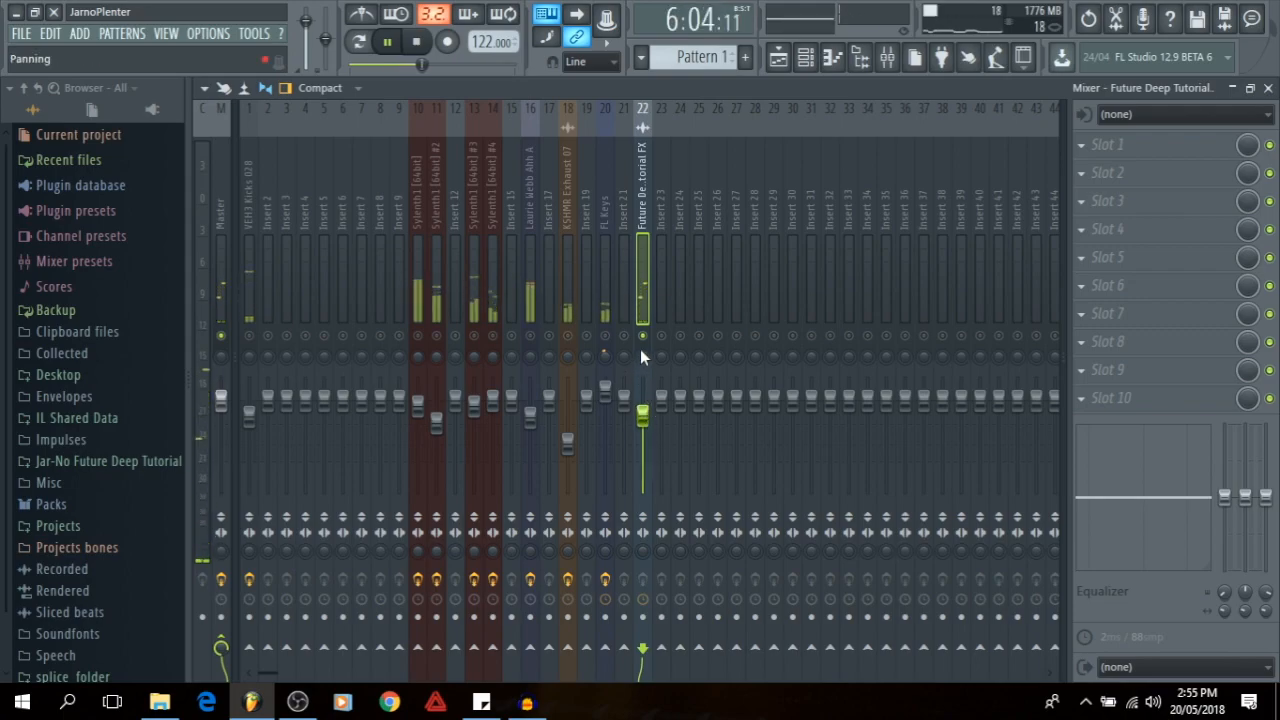
- Unsolo the Future Deep Tutorial FX track and lower its fader slightly while replaying the arrangement from bar 1
{"action": "key", "text": "space"}
{"action": "right_click", "coordinate": [643, 337]}
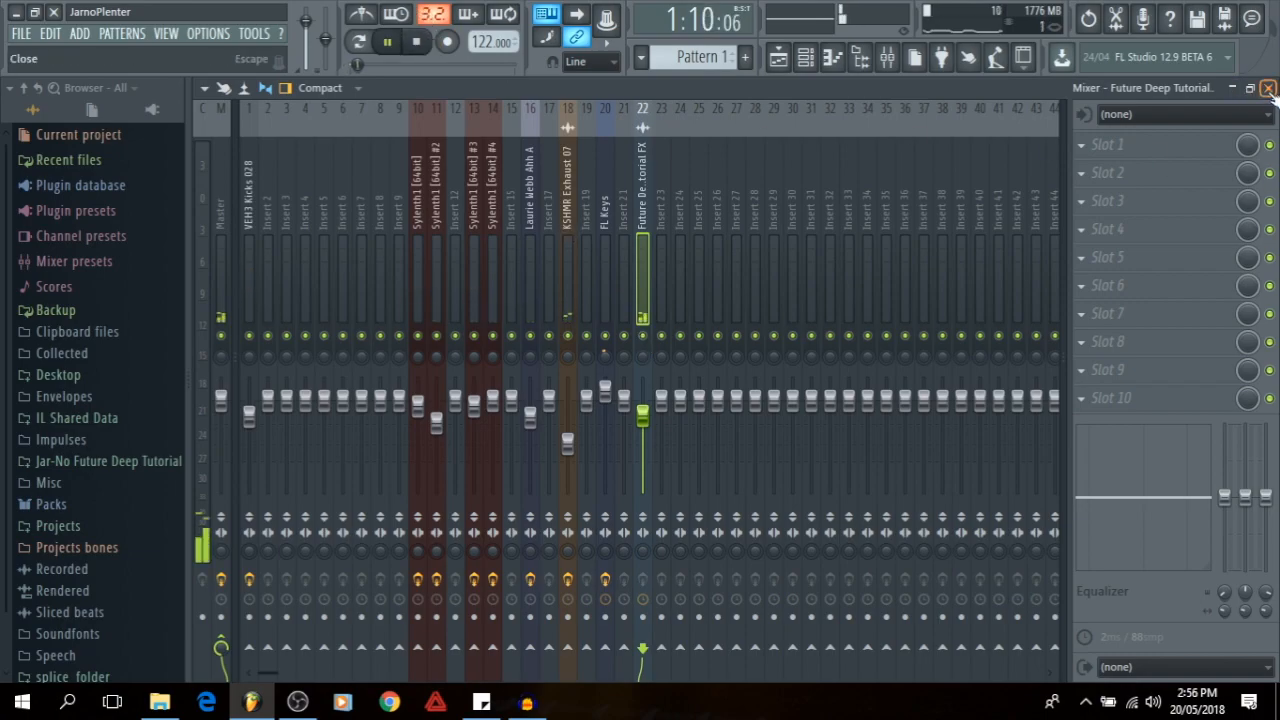
{"action": "left_click", "coordinate": [1268, 90]}
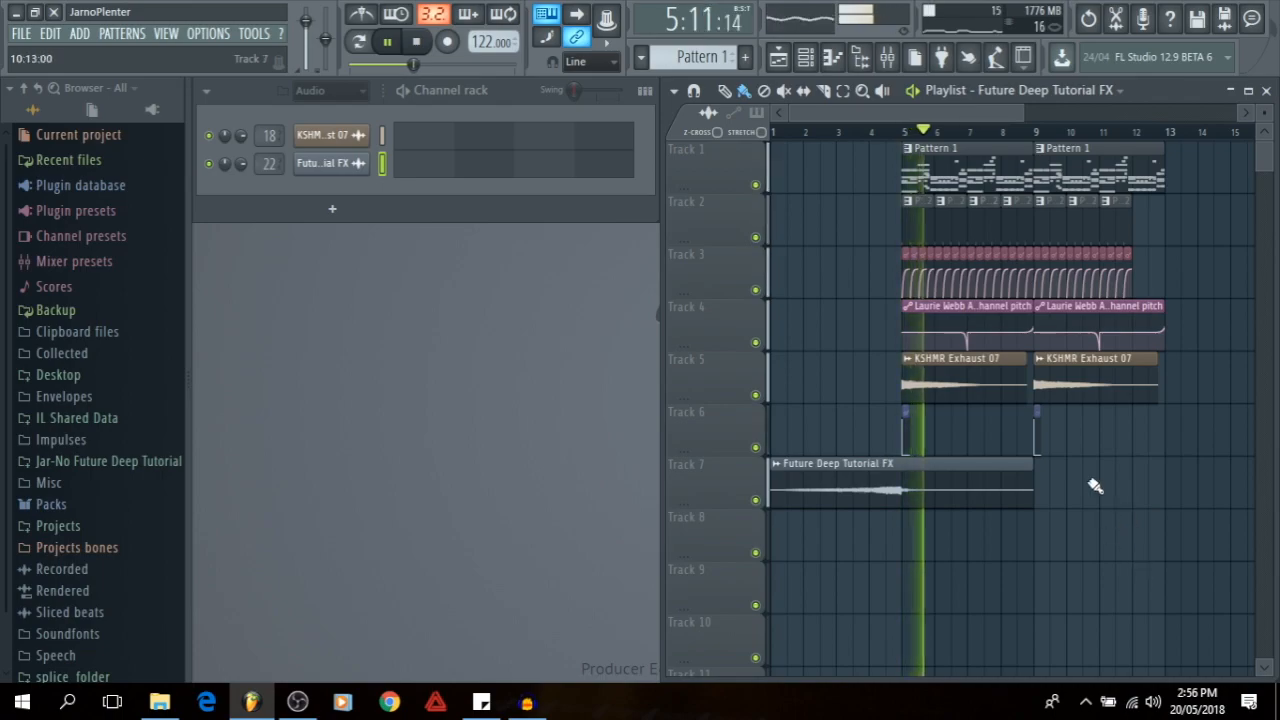
{"action": "left_click", "coordinate": [887, 58]}
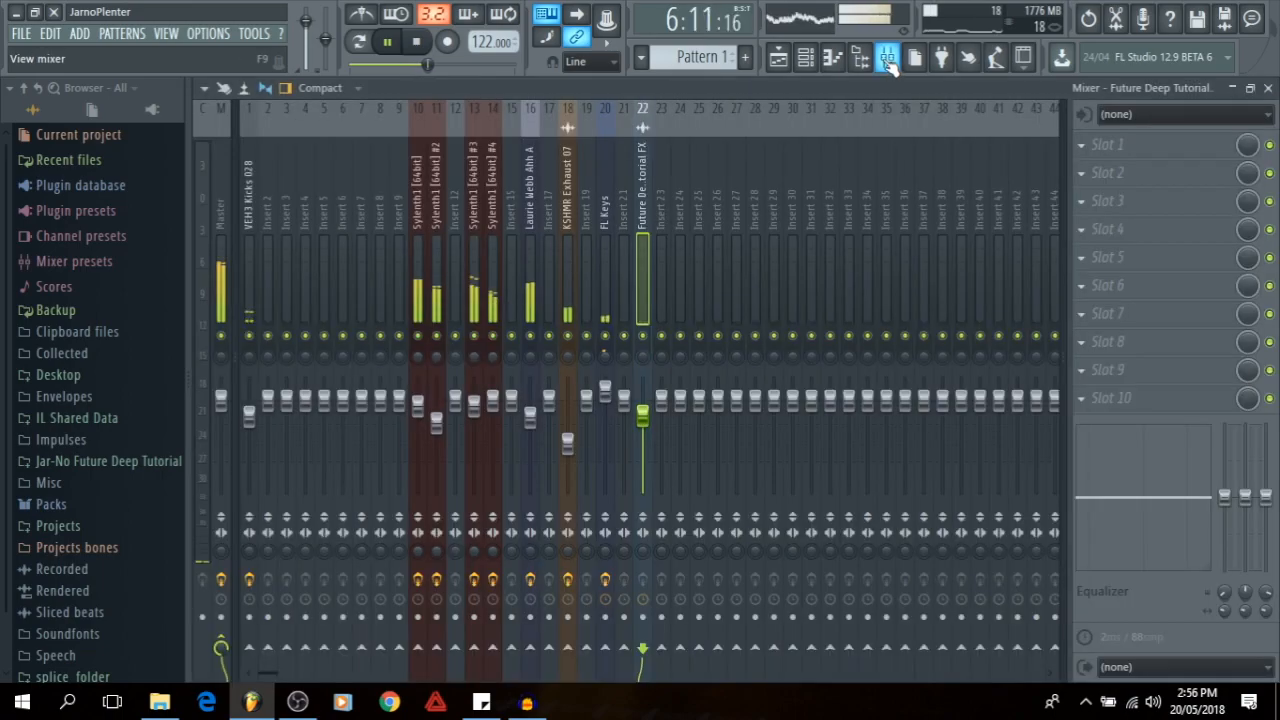
{"action": "left_click_drag", "start_coordinate": [643, 415], "coordinate": [643, 418]}
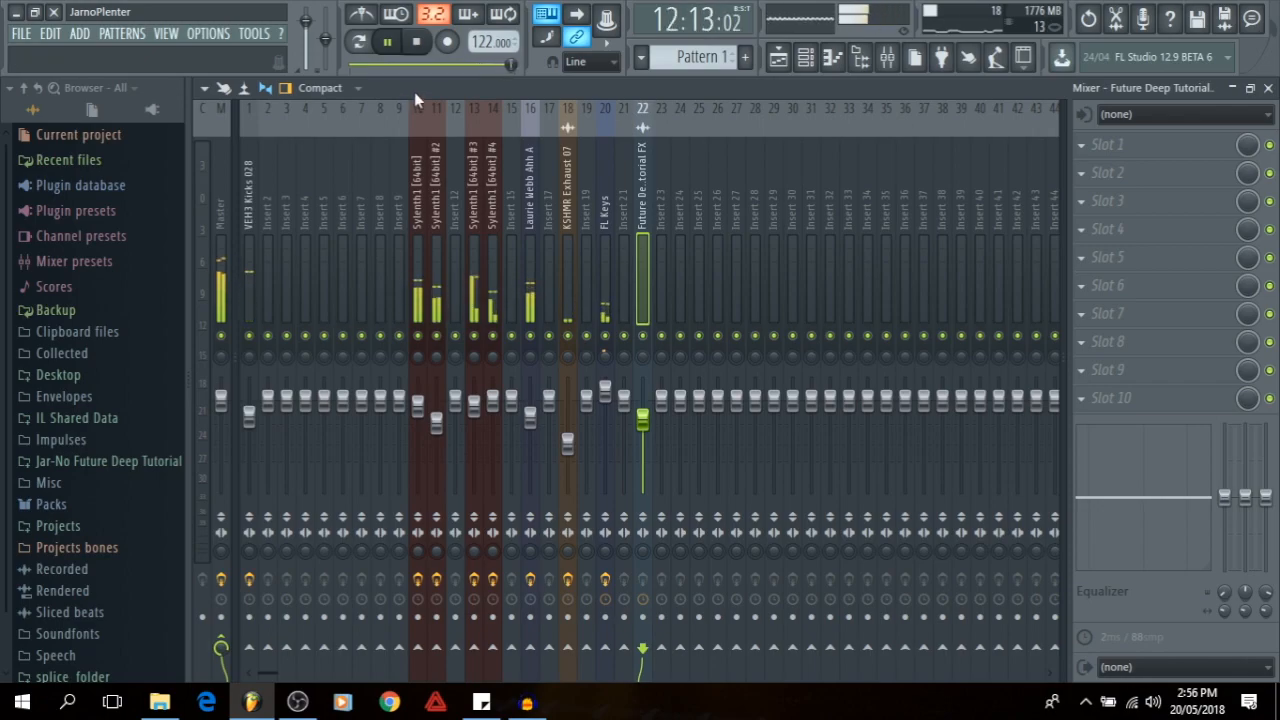
{"action": "key", "text": "space"}
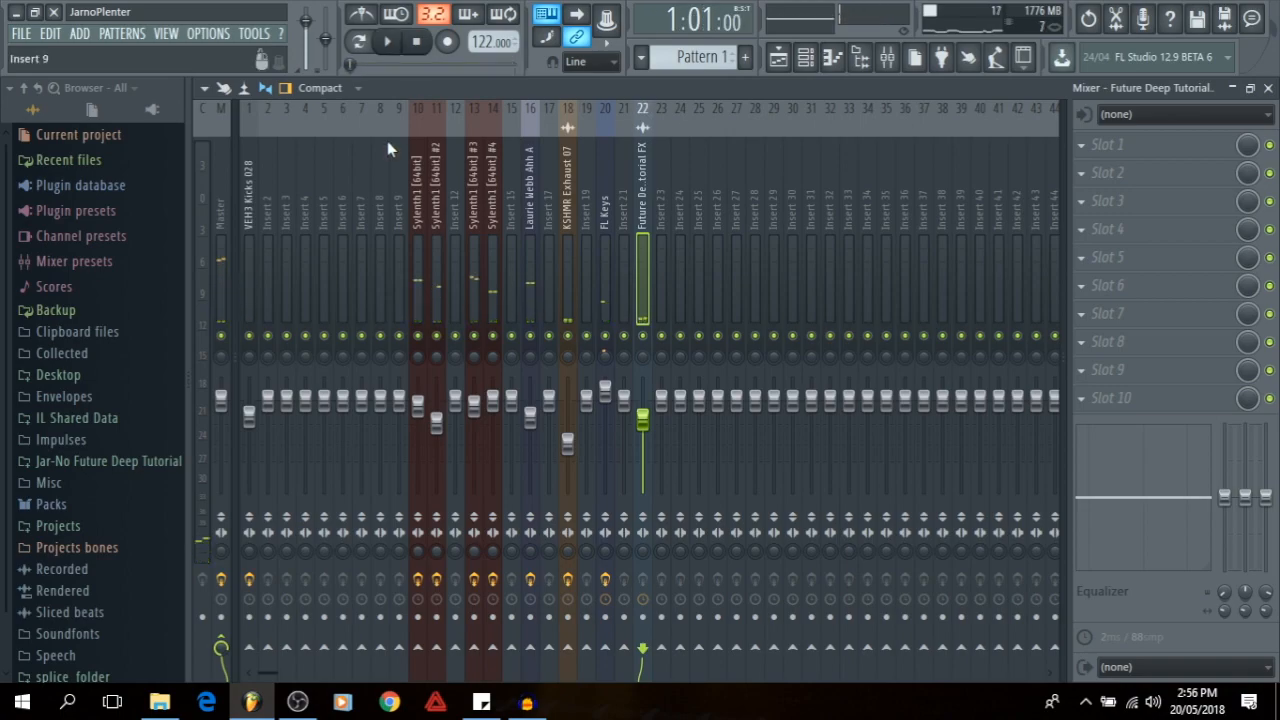
- Select the Master track and check its output level while playing the arrangement
{"action": "left_click", "coordinate": [226, 320]}
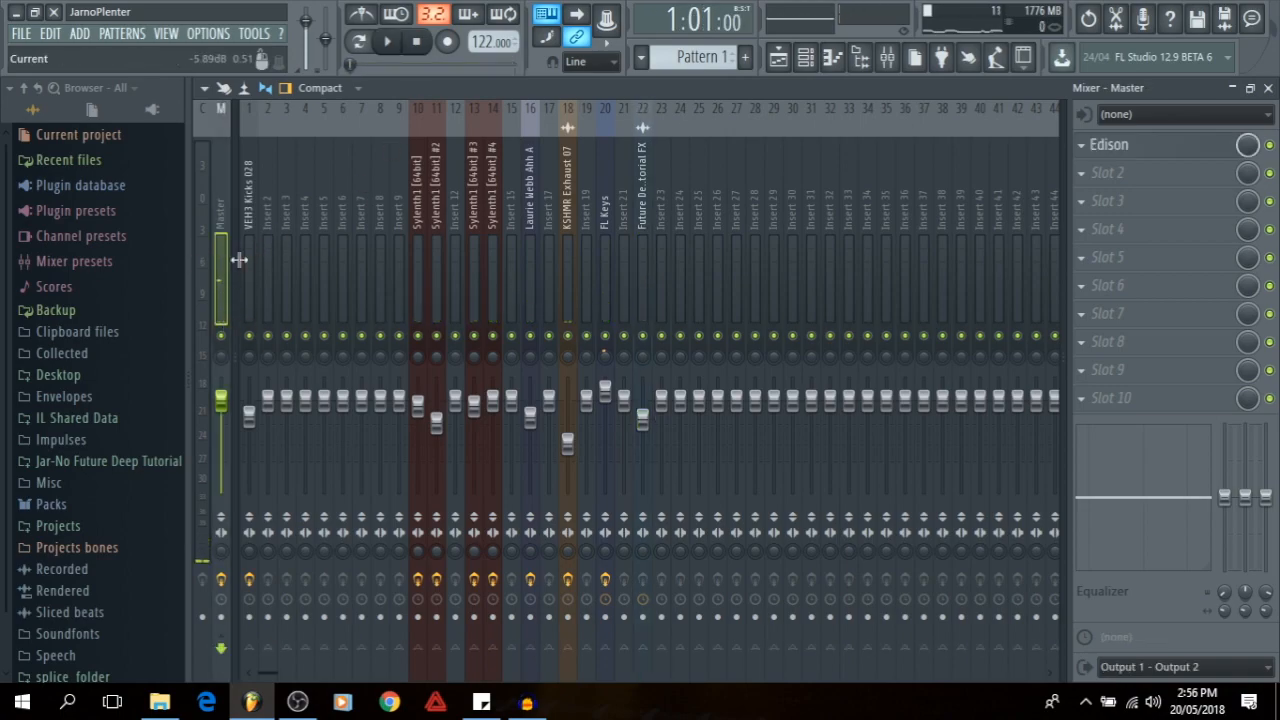
{"action": "key", "text": "space"}
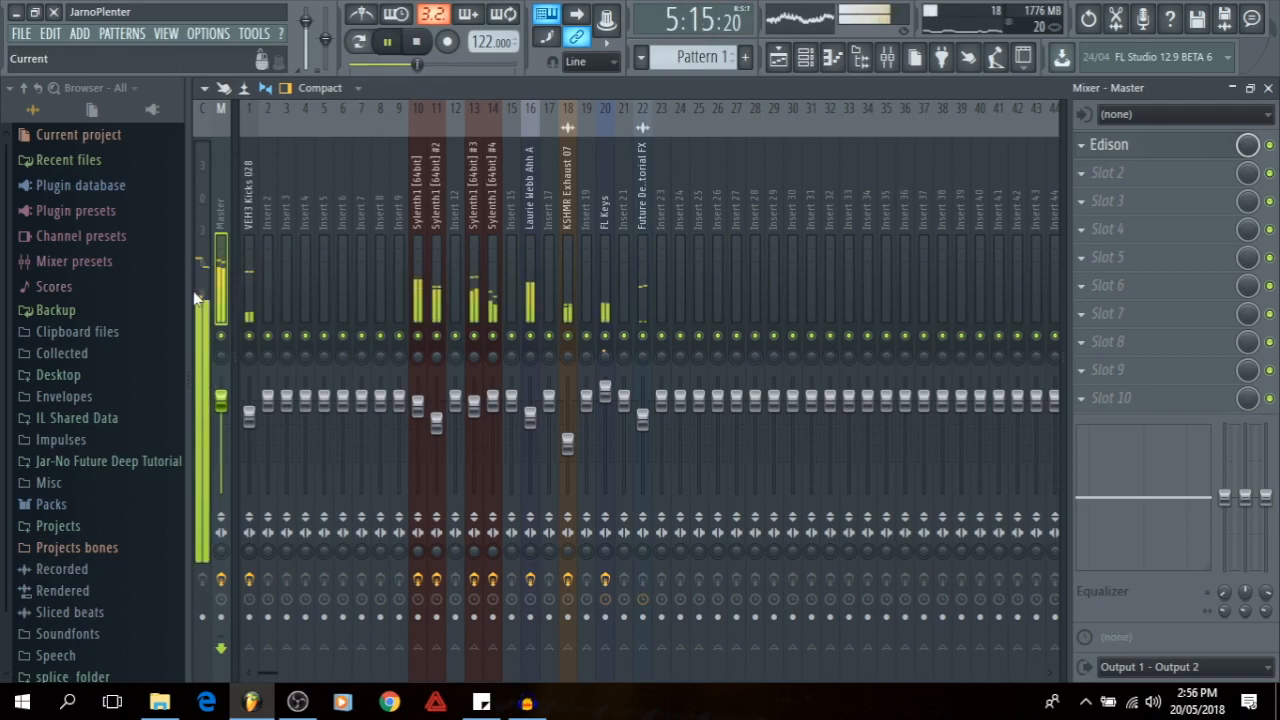
{"action": "key", "text": "space"}
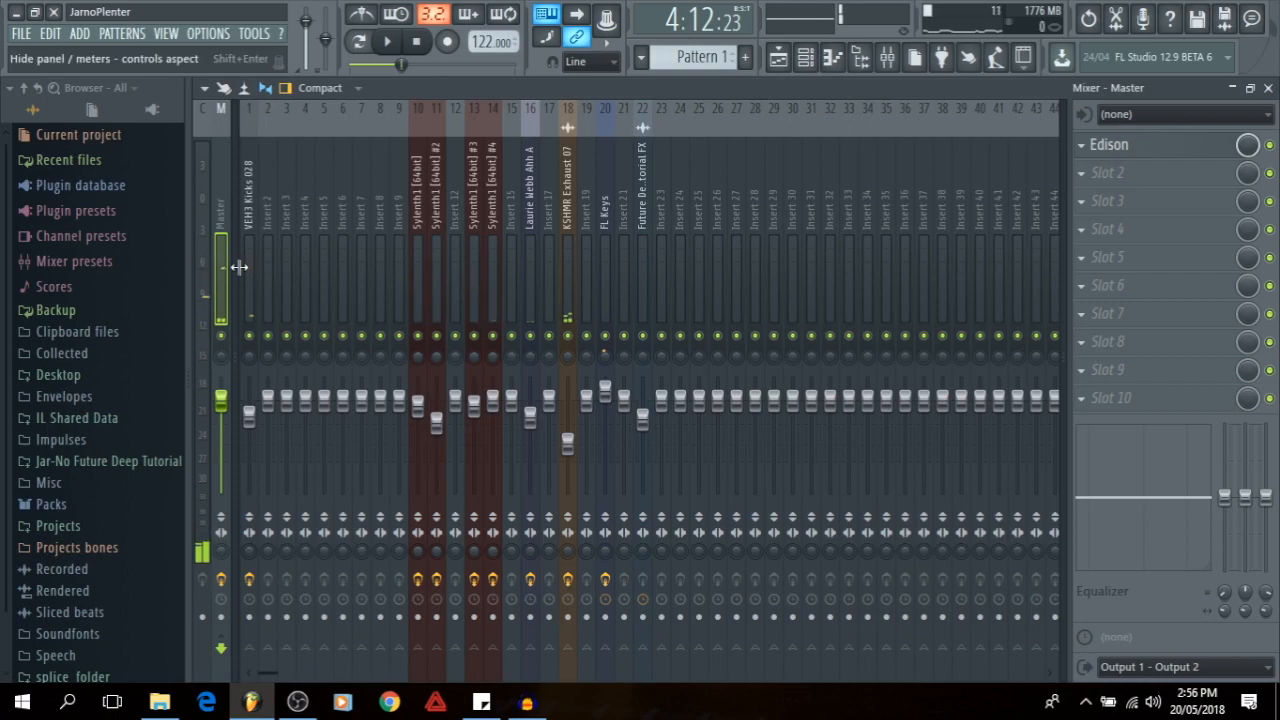
- Add Fruity Limiter in slot 2 of the Master track and raise its gain to about 6.2 dB during playback
{"action": "left_click", "coordinate": [1100, 190]}
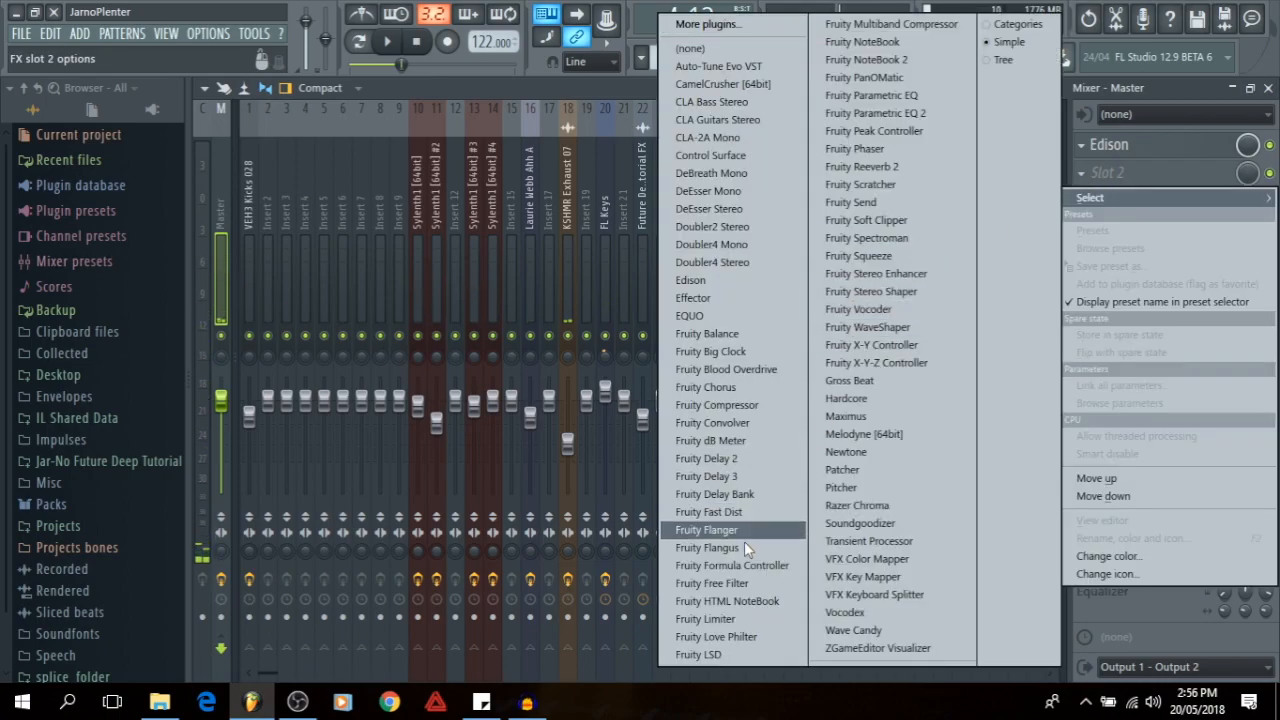
{"action": "left_click", "coordinate": [678, 30]}
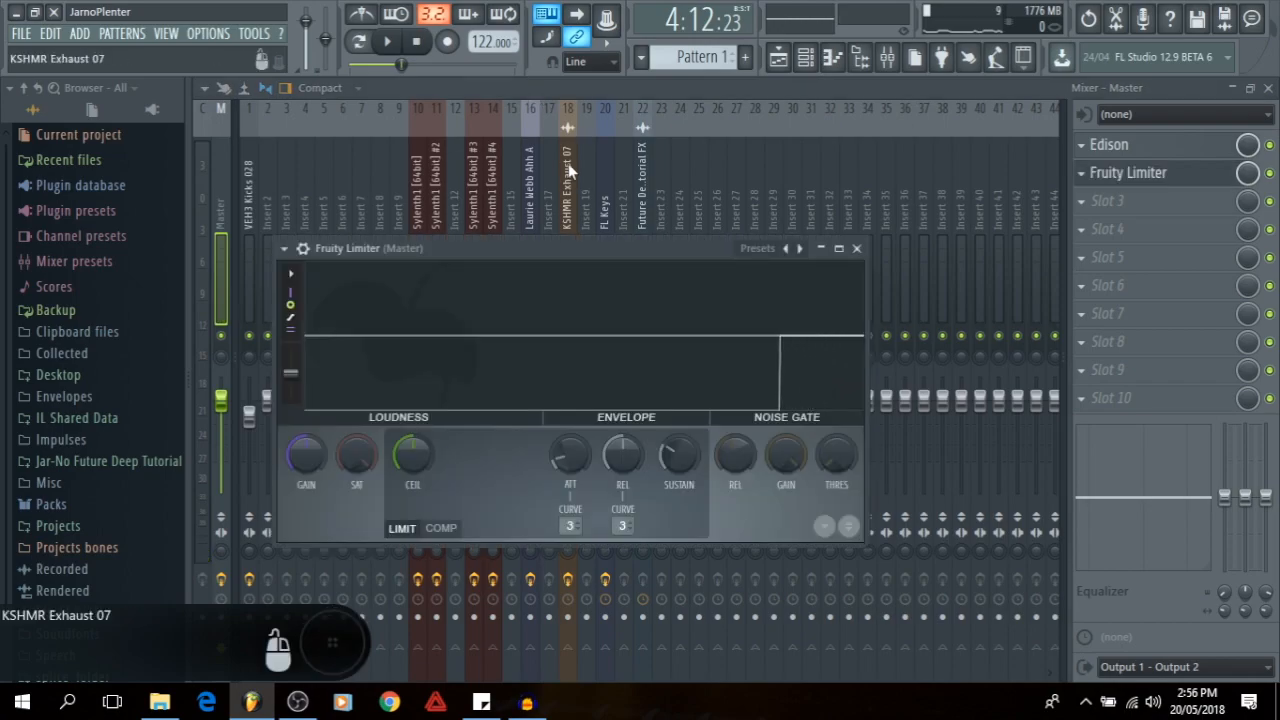
{"action": "left_click_drag", "start_coordinate": [306, 455], "coordinate": [306, 409]}
{"action": "key", "text": "space"}
{"action": "left_click_drag", "start_coordinate": [306, 458], "coordinate": [306, 444]}
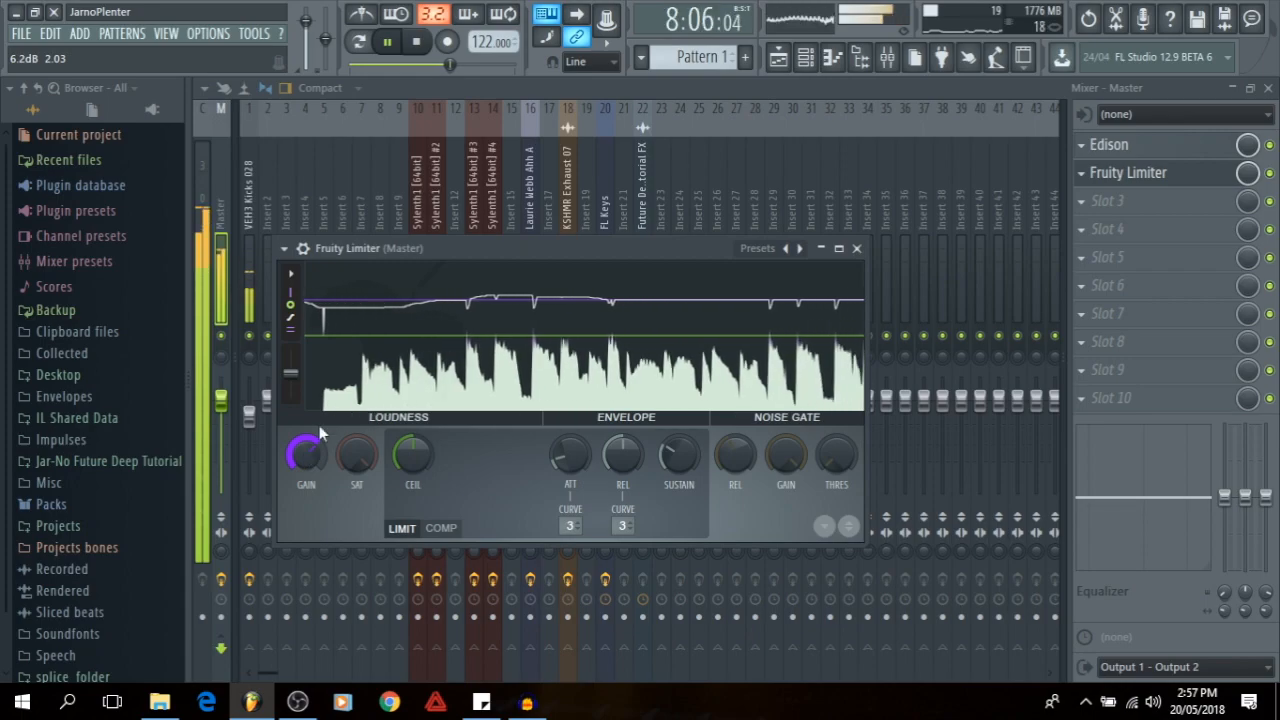
{"action": "left_click", "coordinate": [855, 249]}
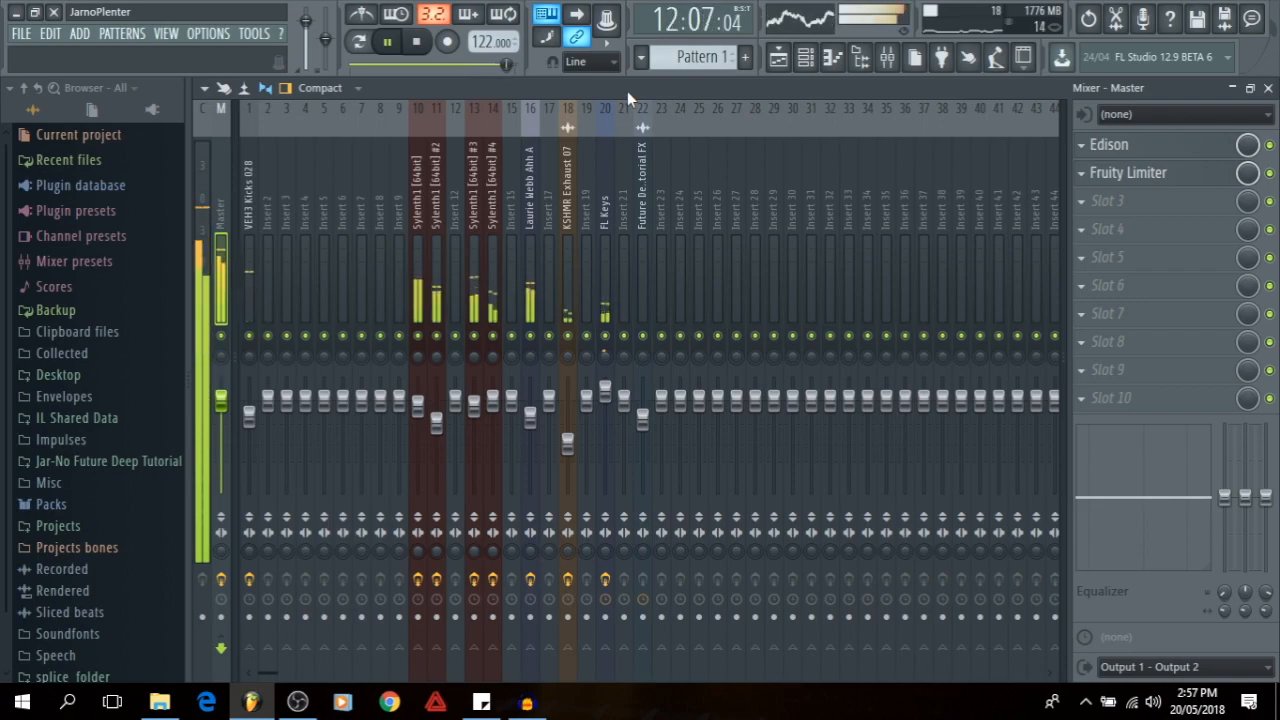
{"action": "left_click", "coordinate": [420, 42]}
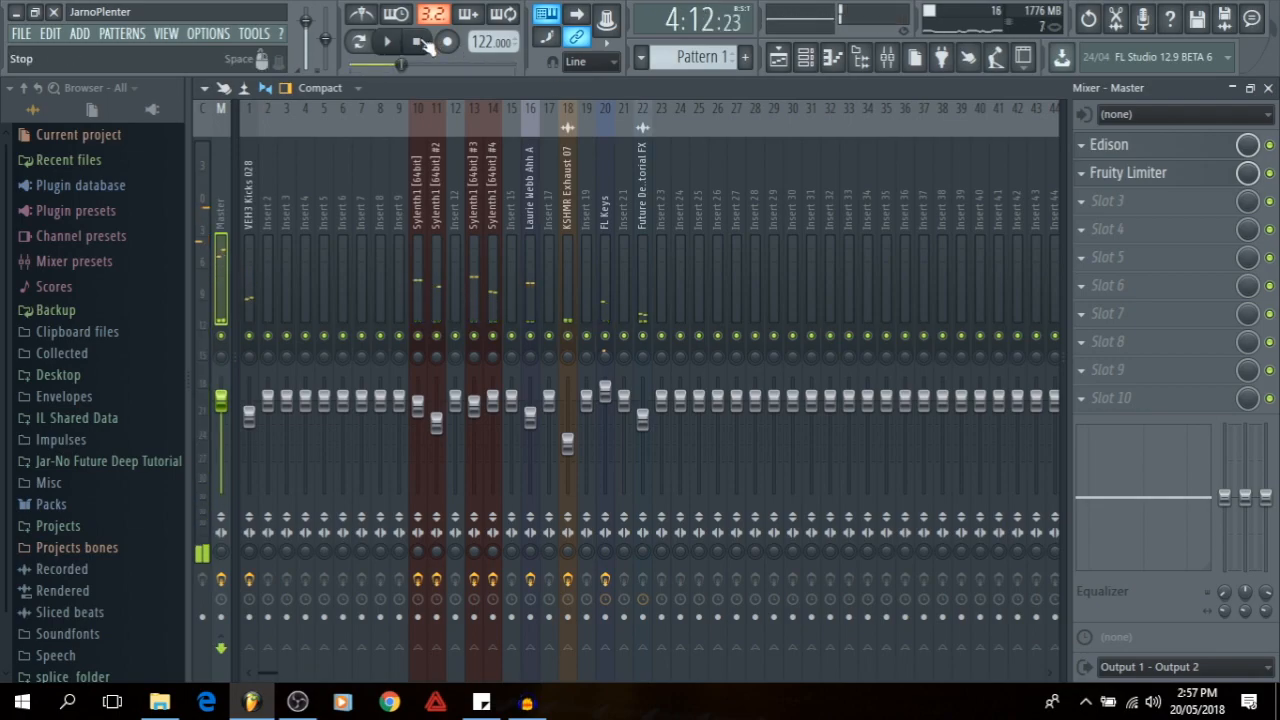
- Play the whole arrangement from bar 1 and select bars 1 through 14 on the playlist timeline
{"action": "left_click", "coordinate": [1267, 88]}
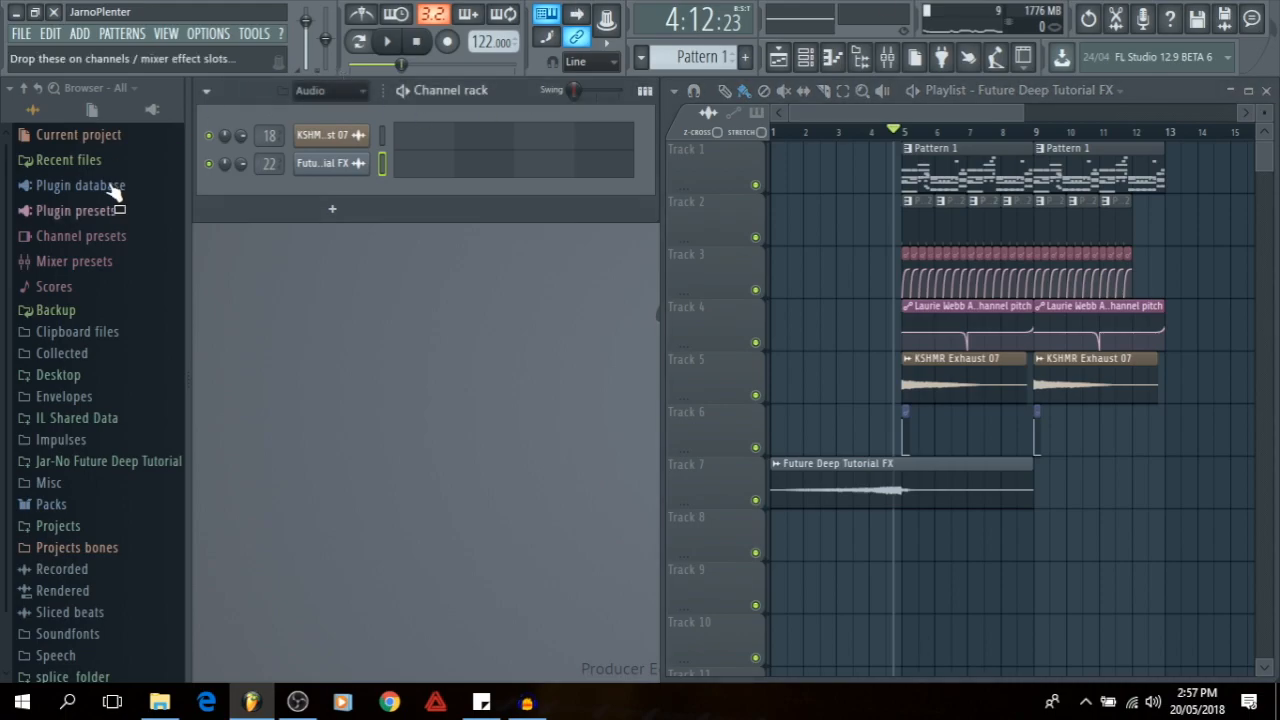
{"action": "left_click", "coordinate": [778, 136]}
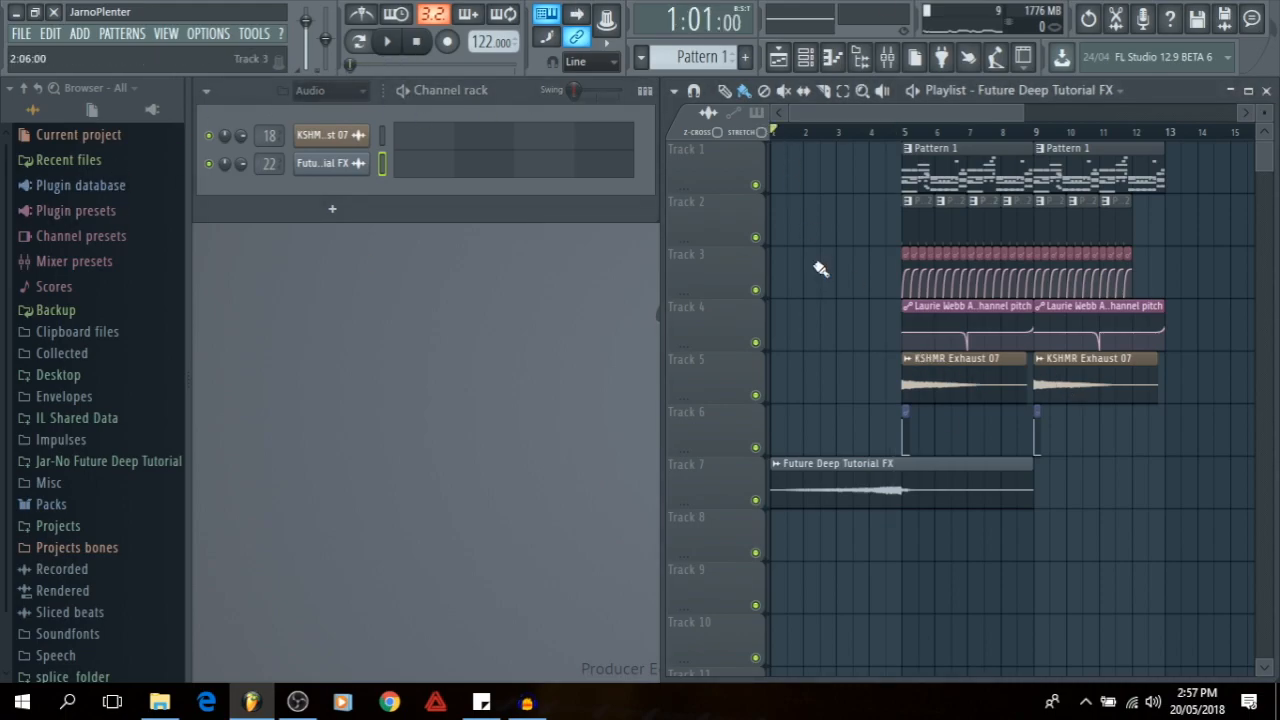
{"action": "left_click", "coordinate": [388, 42]}
{"action": "mouse_move", "coordinate": [1204, 138]}
{"action": "left_mouse_down"}
{"action": "mouse_move", "coordinate": [891, 134]}
{"action": "mouse_move", "coordinate": [757, 177]}
{"action": "left_mouse_up"}
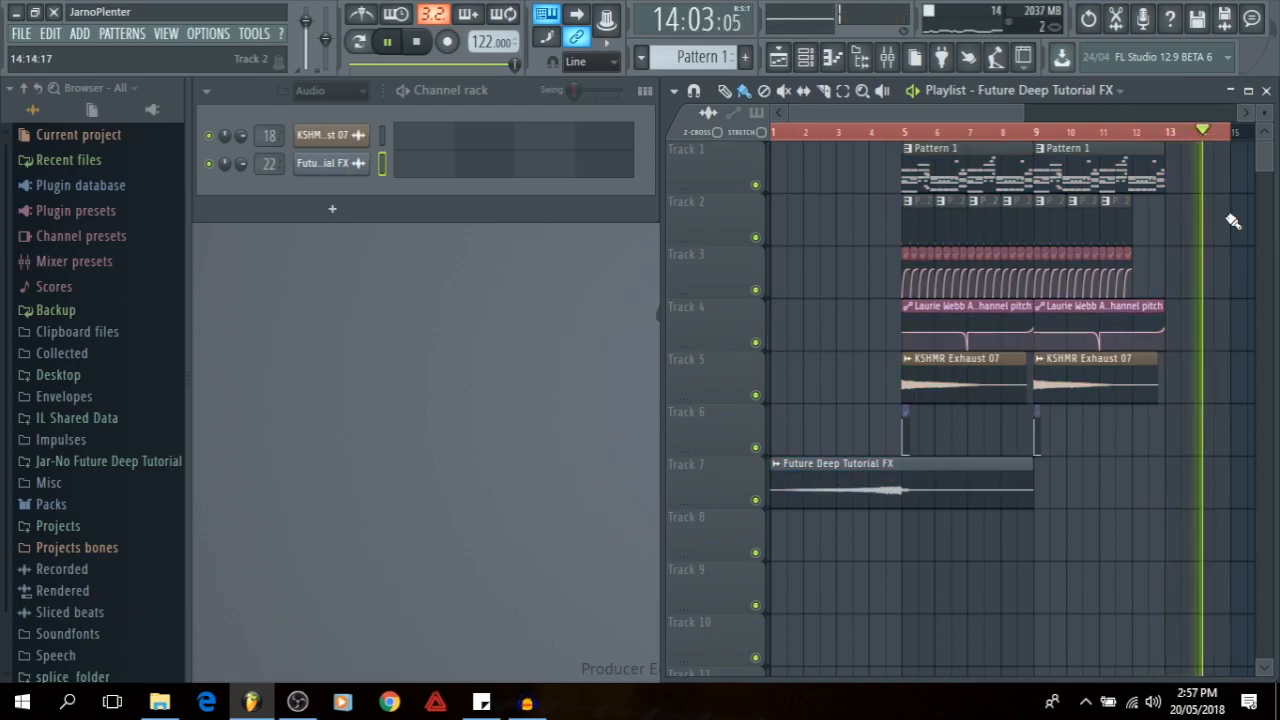
{"action": "key", "text": "space"}
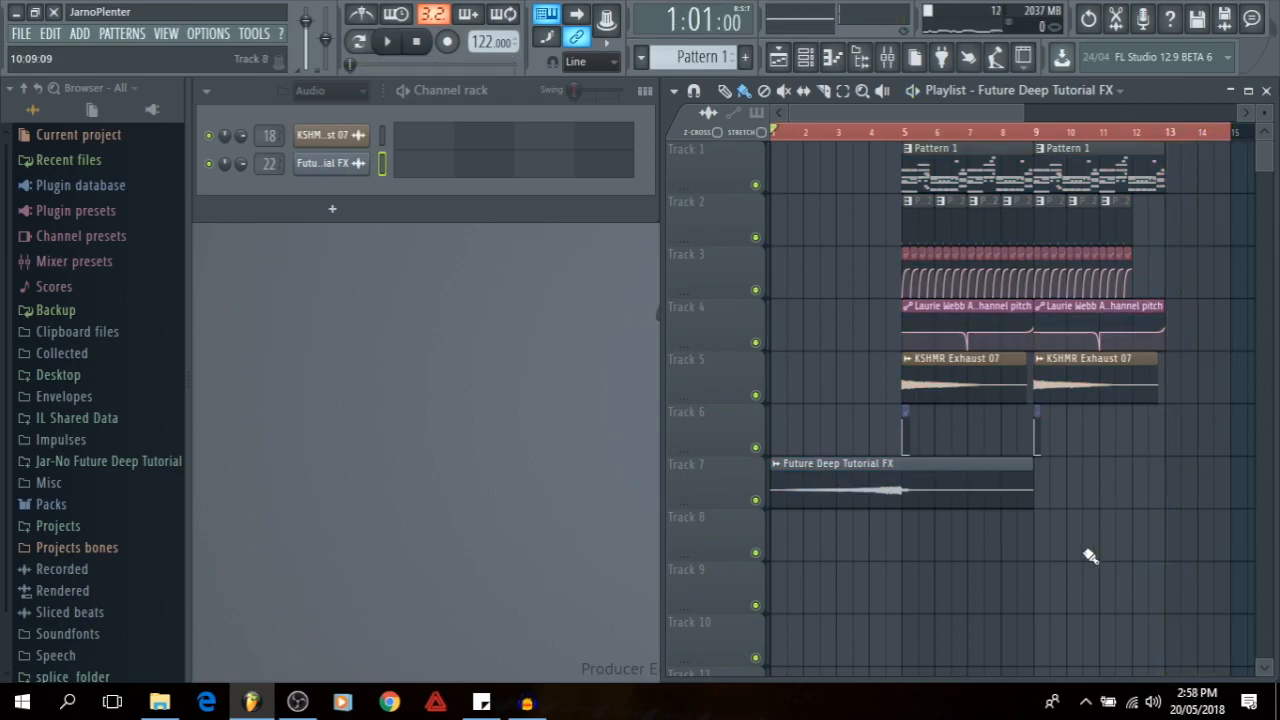